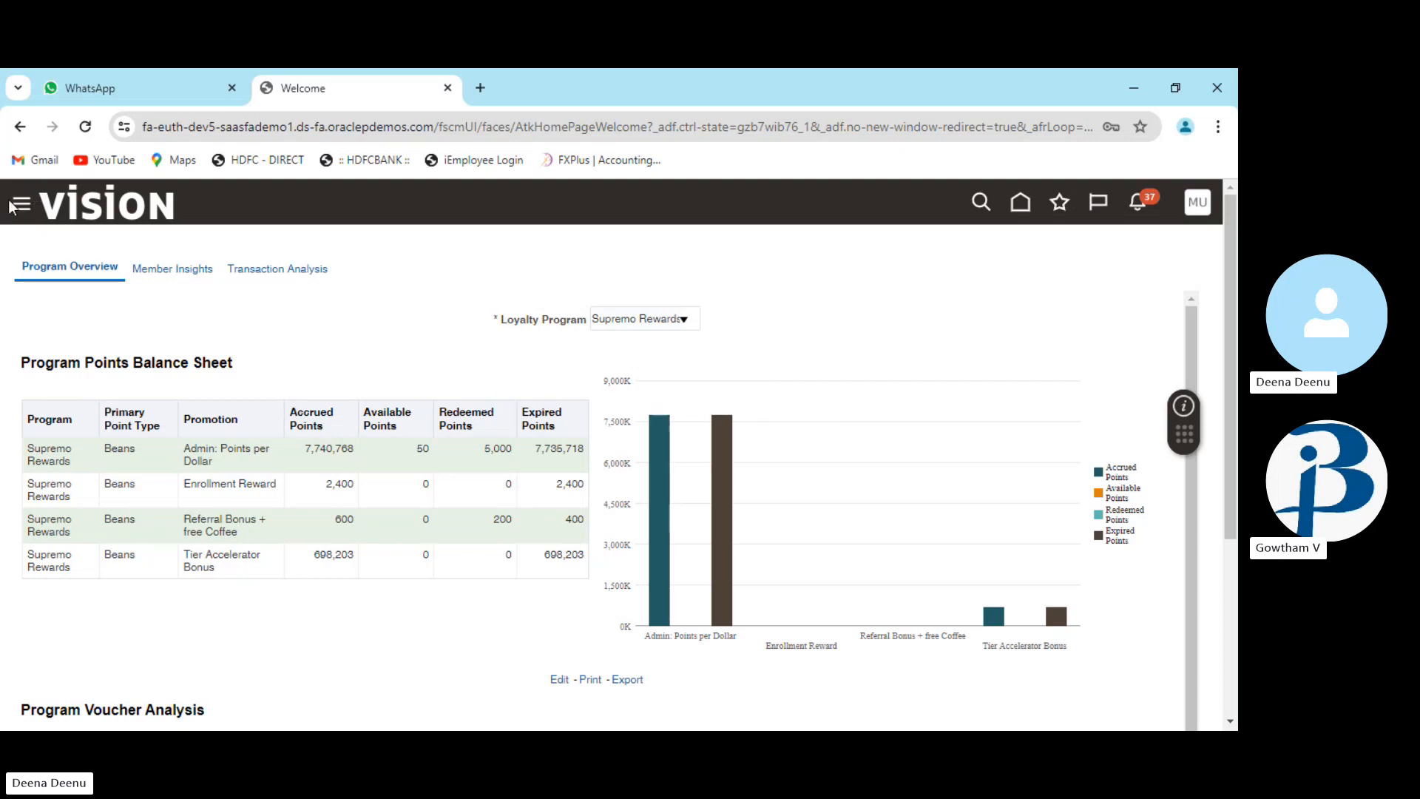
# Return to the home page and open the Payables Invoices work area
pyautogui.click(1030, 208)
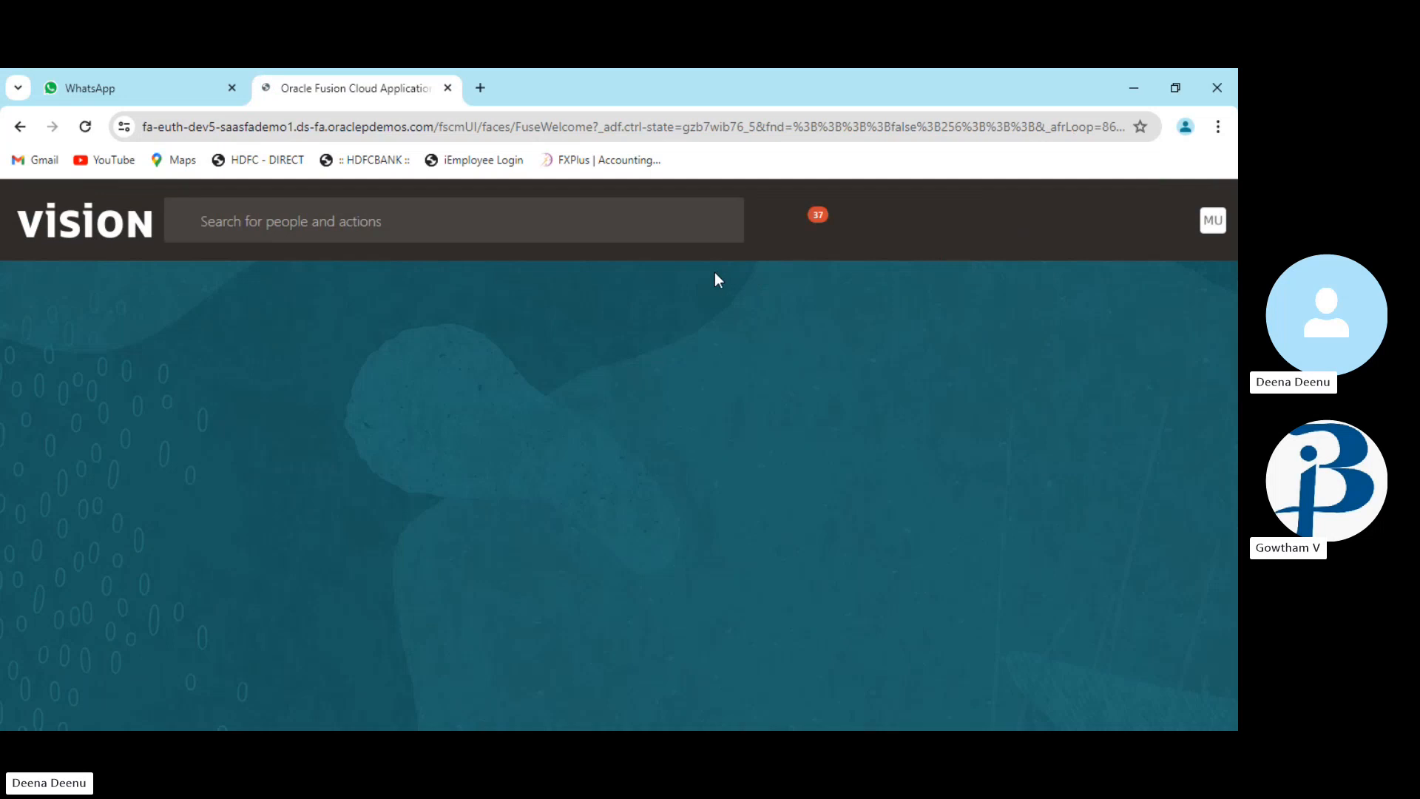
pyautogui.click(995, 385)
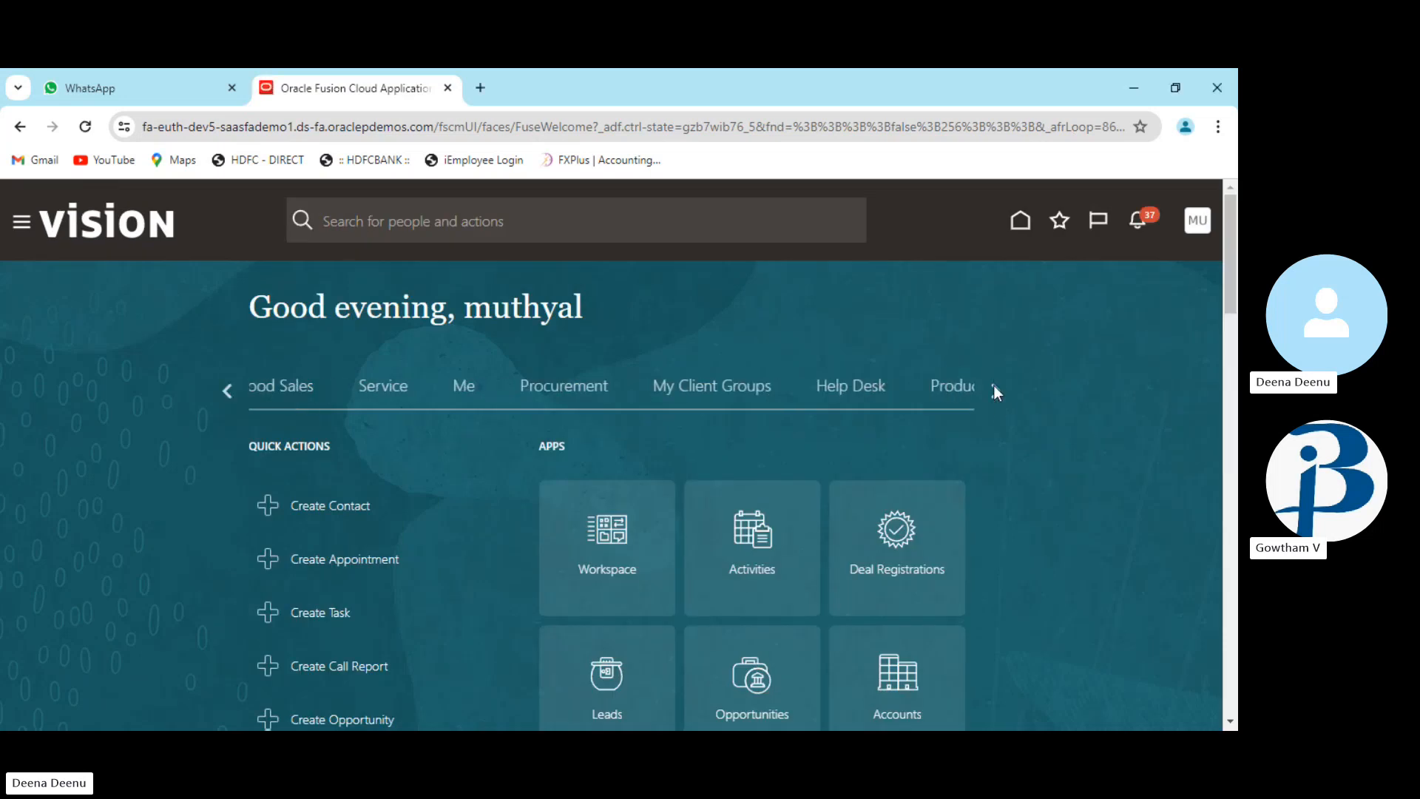
pyautogui.click(994, 386)
pyautogui.click(994, 385)
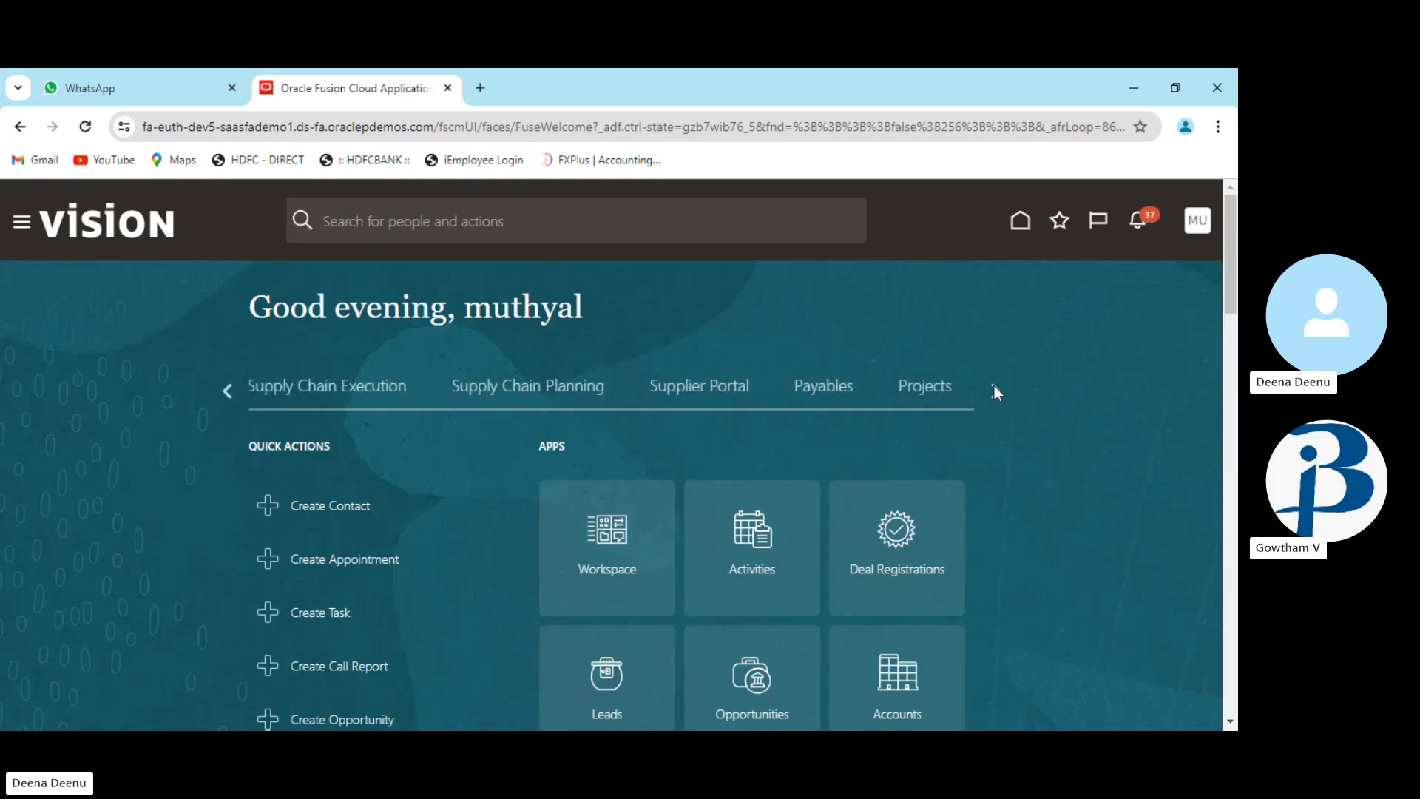
pyautogui.click(838, 371)
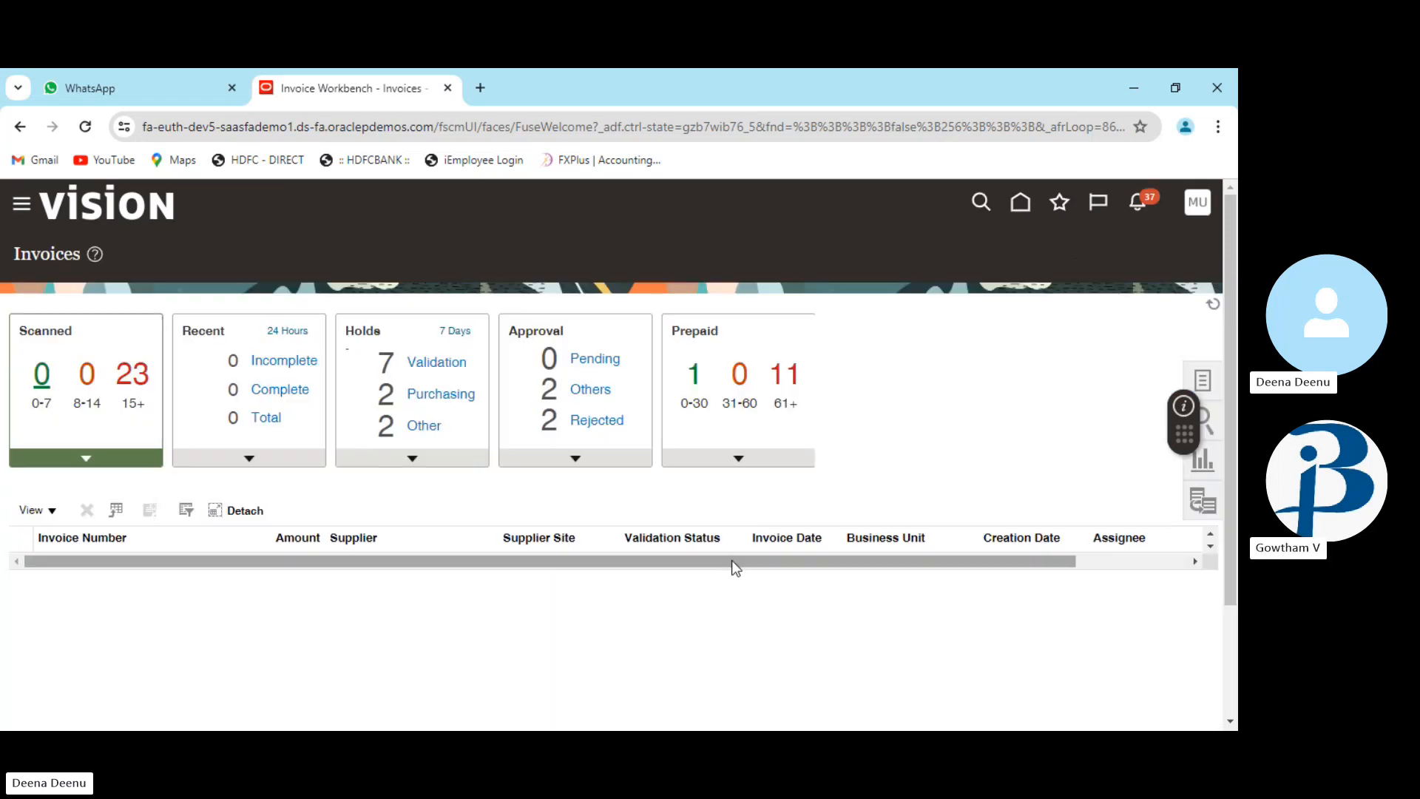
# Start creating a new invoice from the Invoices work area
pyautogui.scroll(-1, 522, 494)
pyautogui.scroll(-1, 521, 495)
pyautogui.scroll(2, 495, 495)
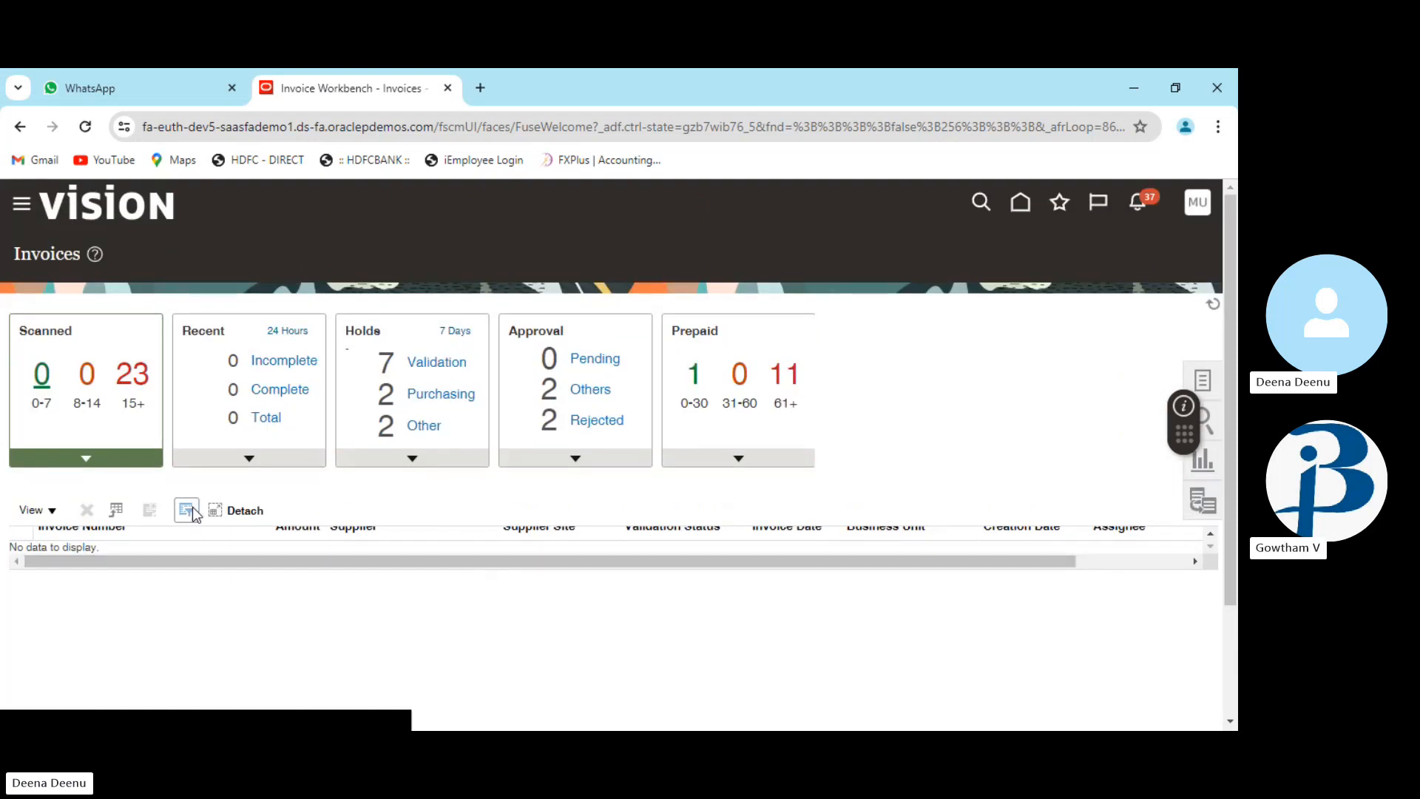
pyautogui.click(1199, 381)
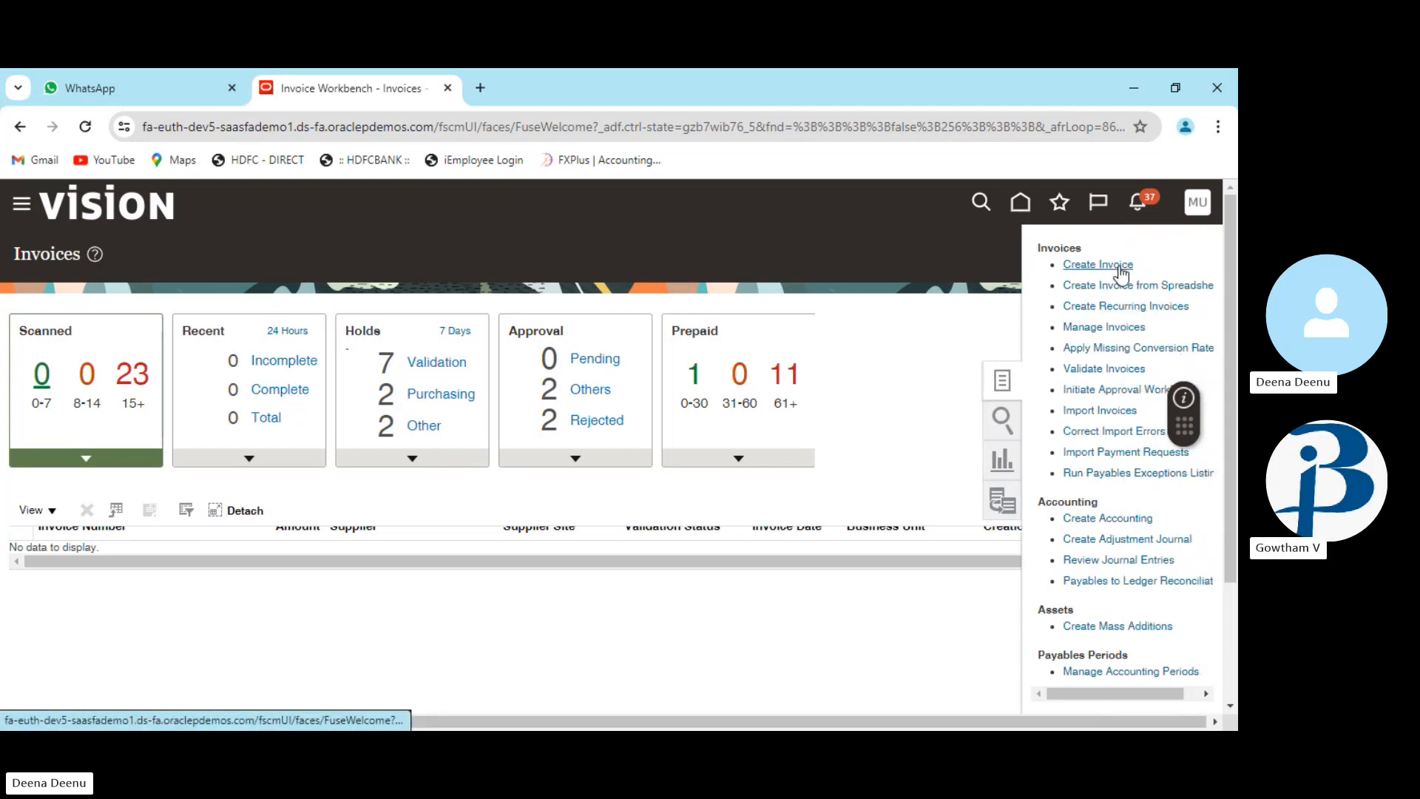
pyautogui.click(1117, 264)
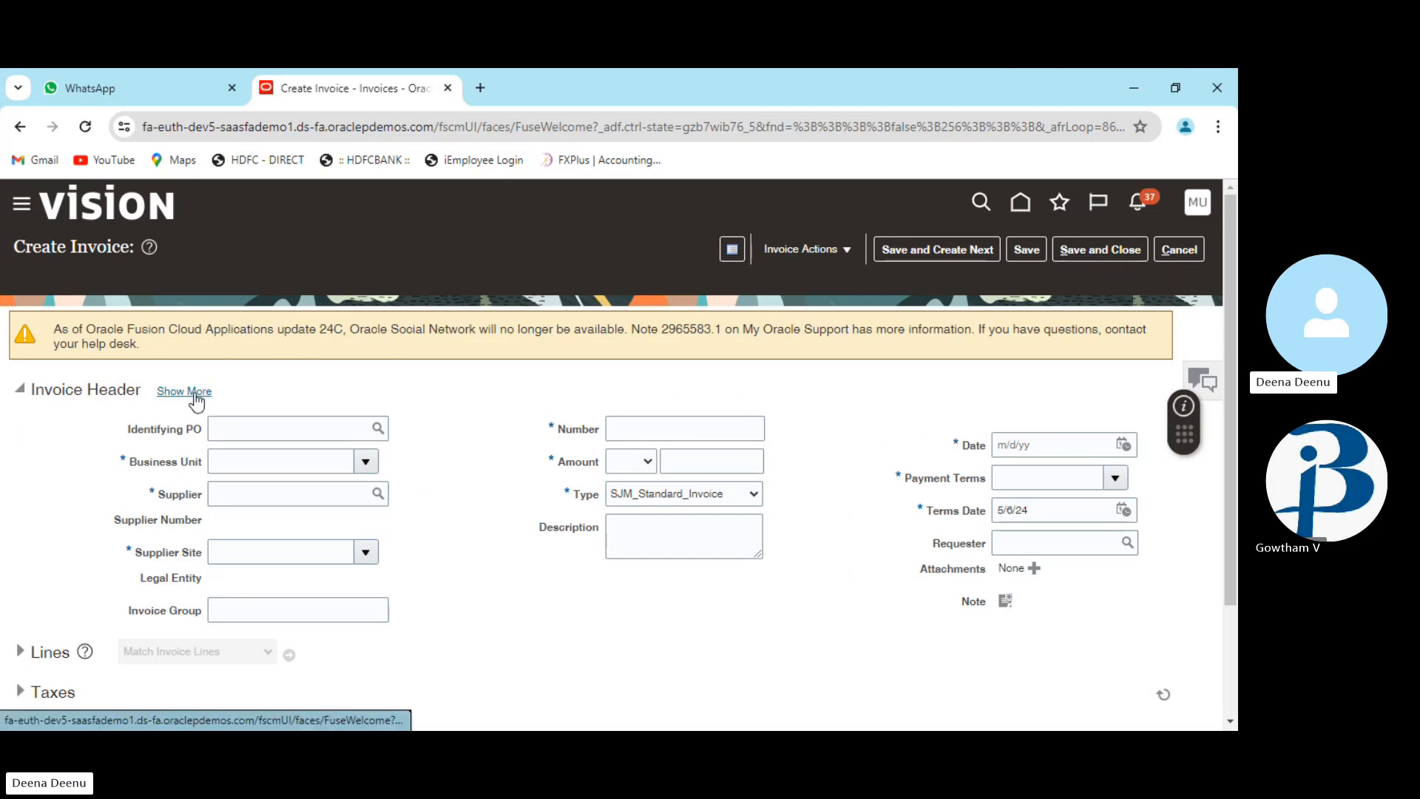
# Set the invoice's business unit to US1 Business Unit
pyautogui.click(260, 431)
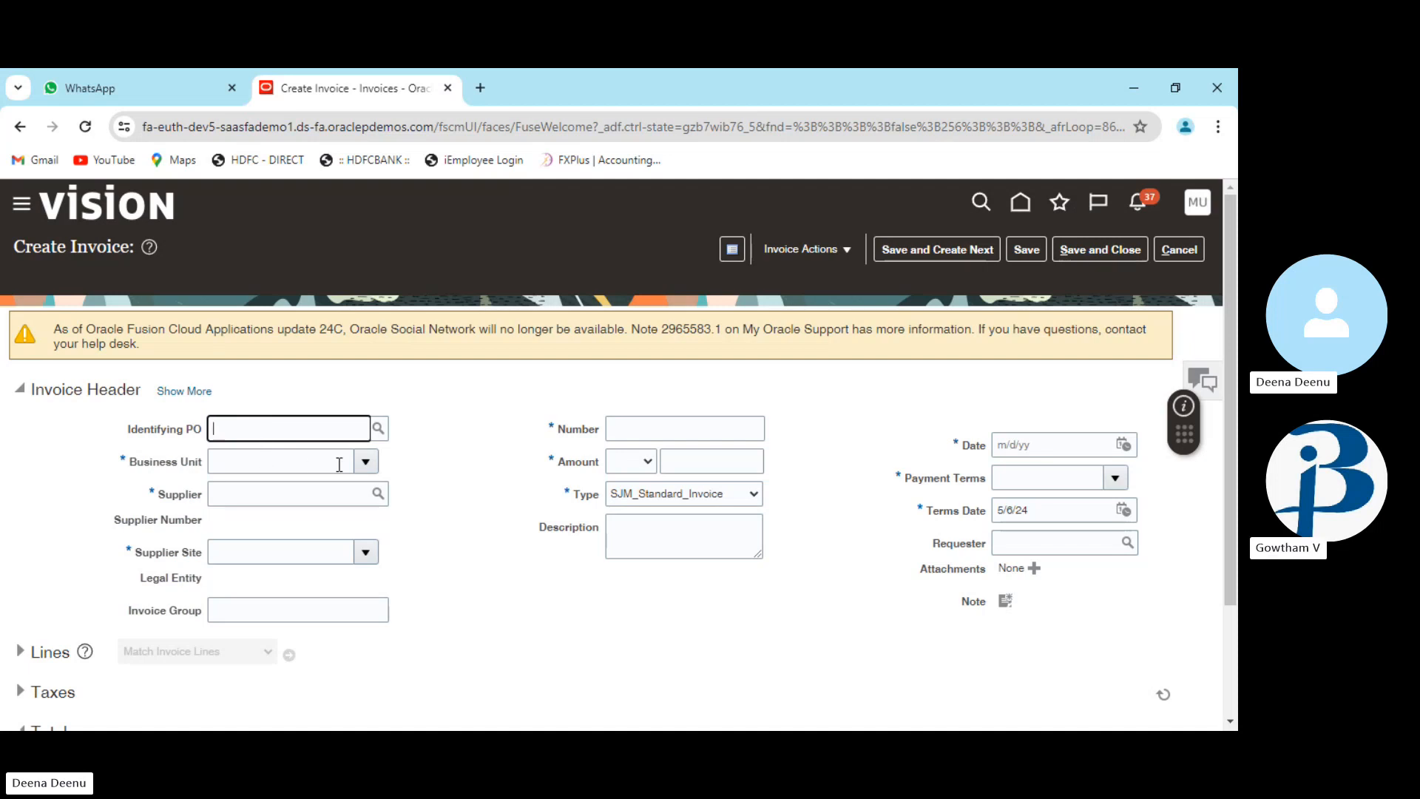
pyautogui.click(362, 462)
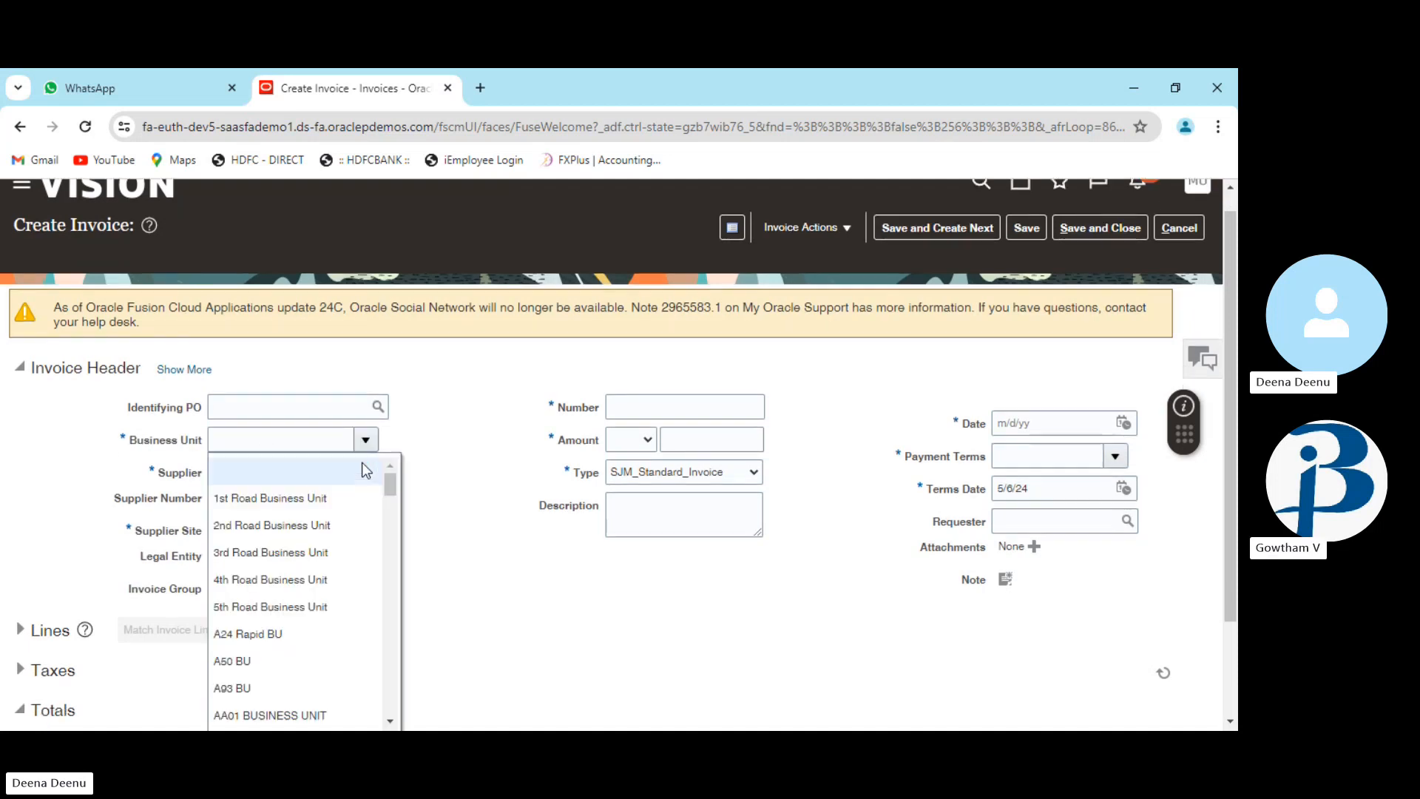
pyautogui.click(310, 435)
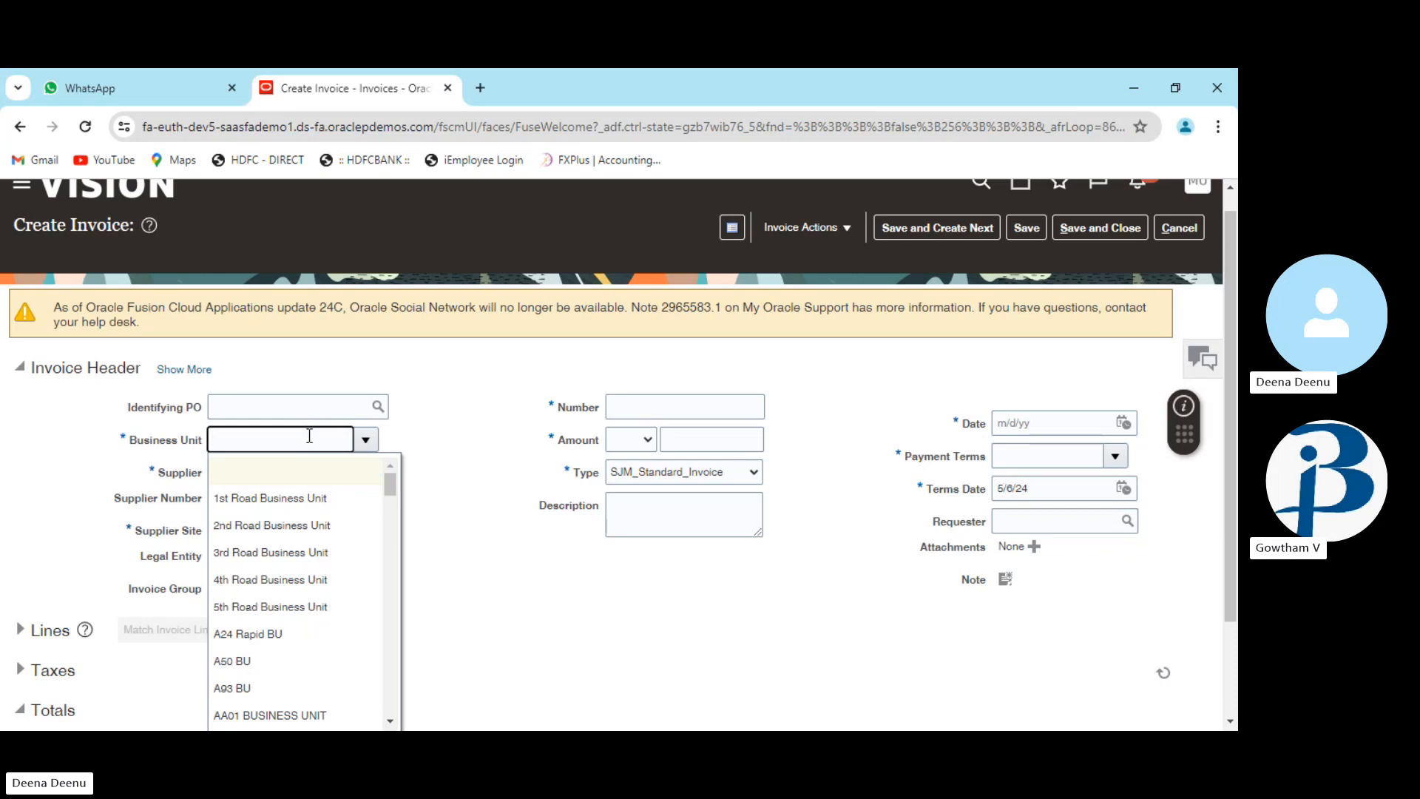
pyautogui.write('us')
pyautogui.scroll(-3, 302, 491)
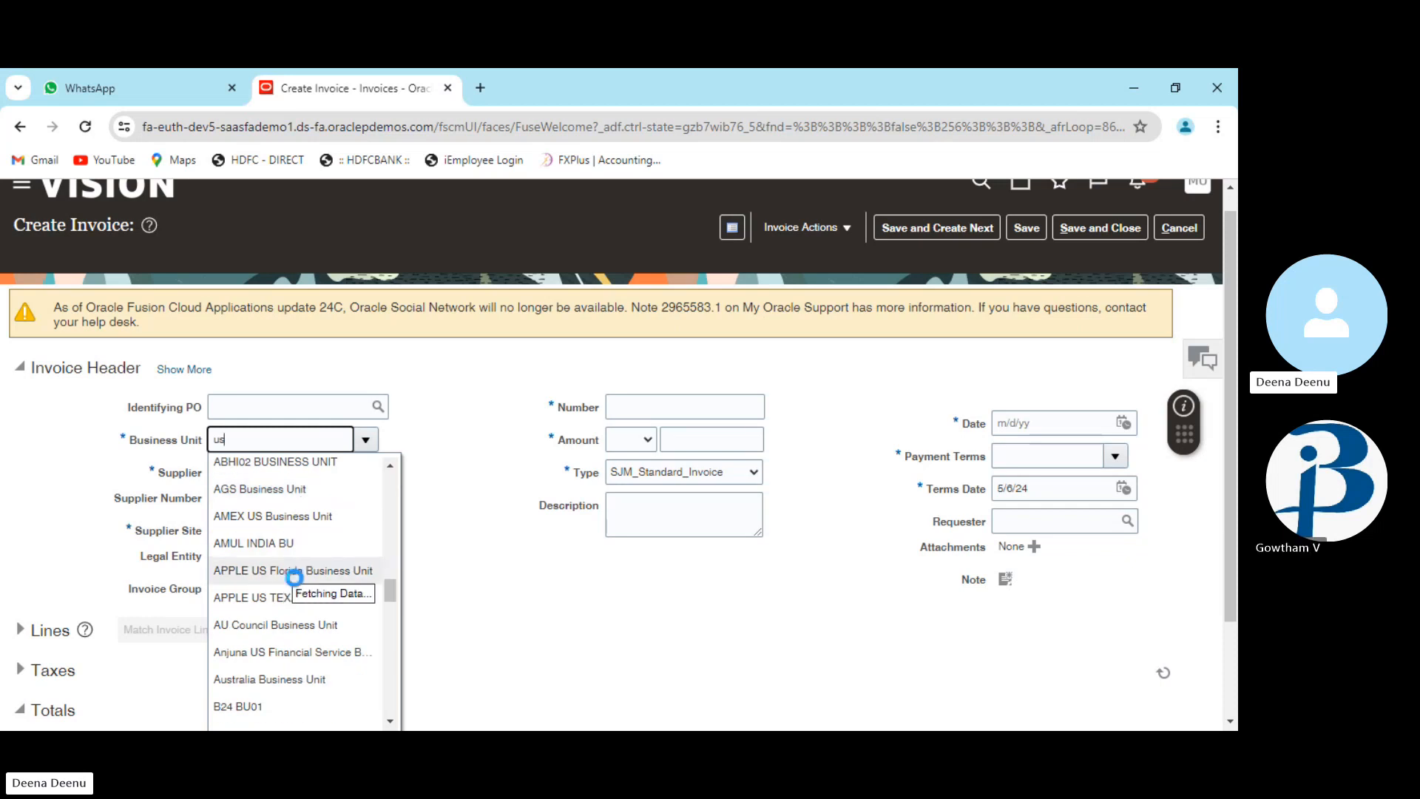
pyautogui.scroll(-5, 291, 580)
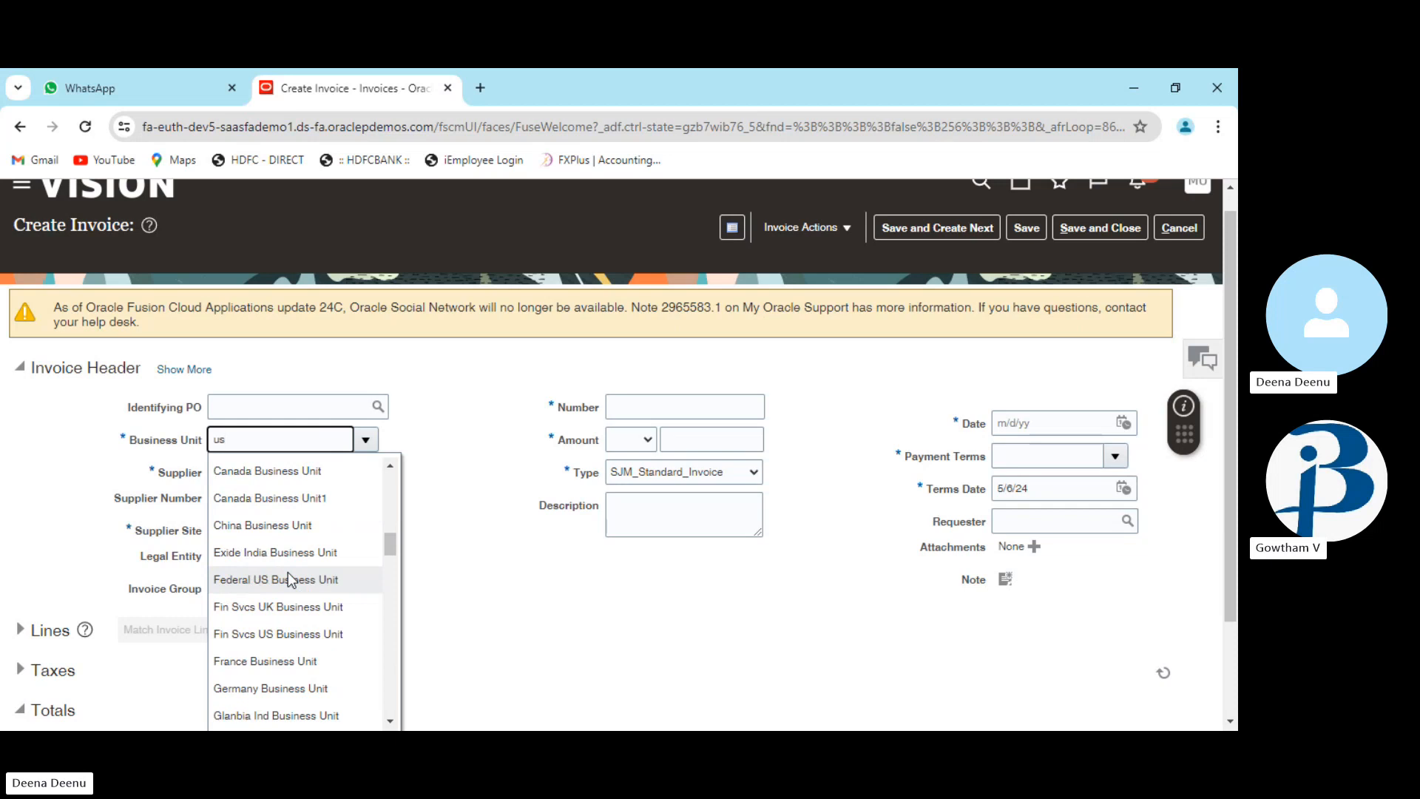
pyautogui.scroll(-8, 290, 575)
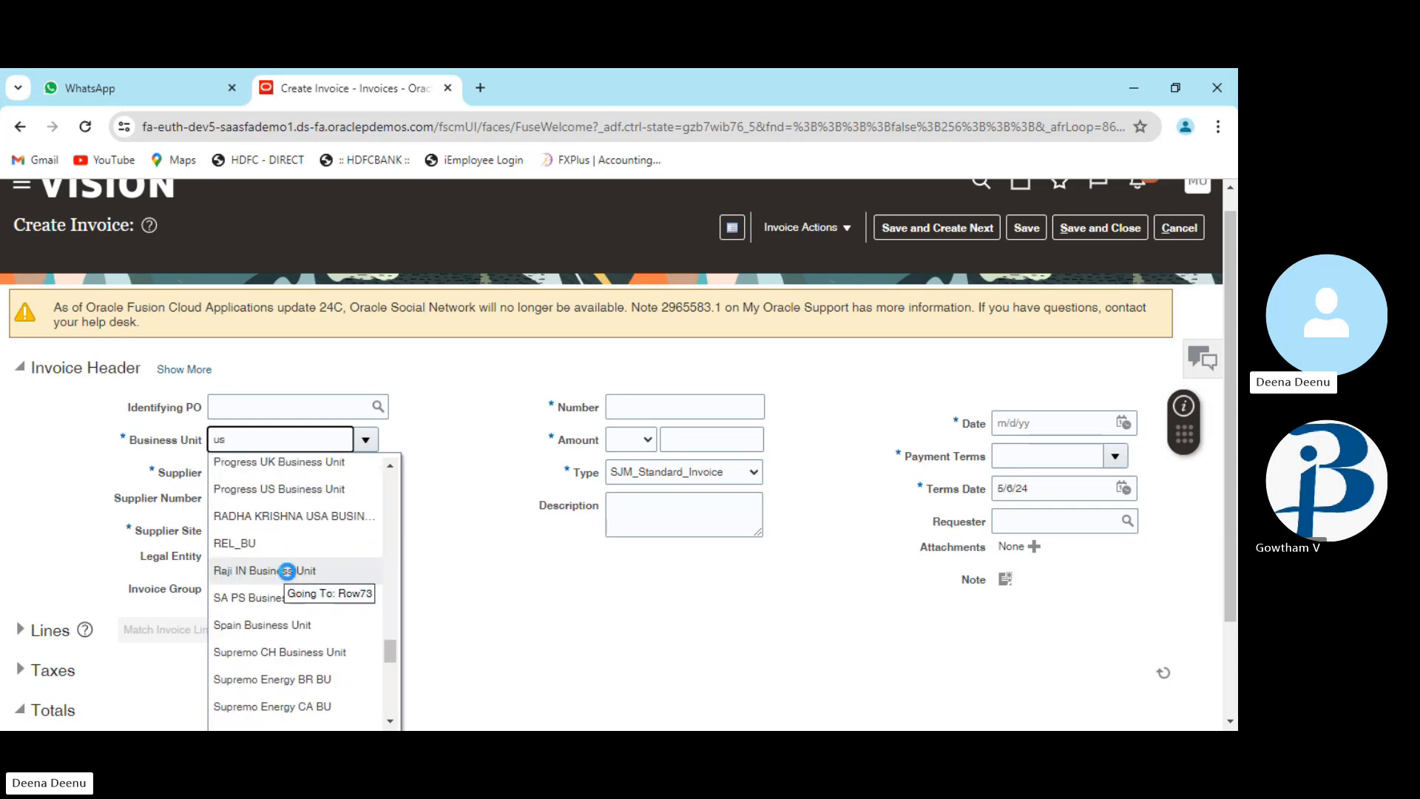
pyautogui.scroll(-1, 287, 571)
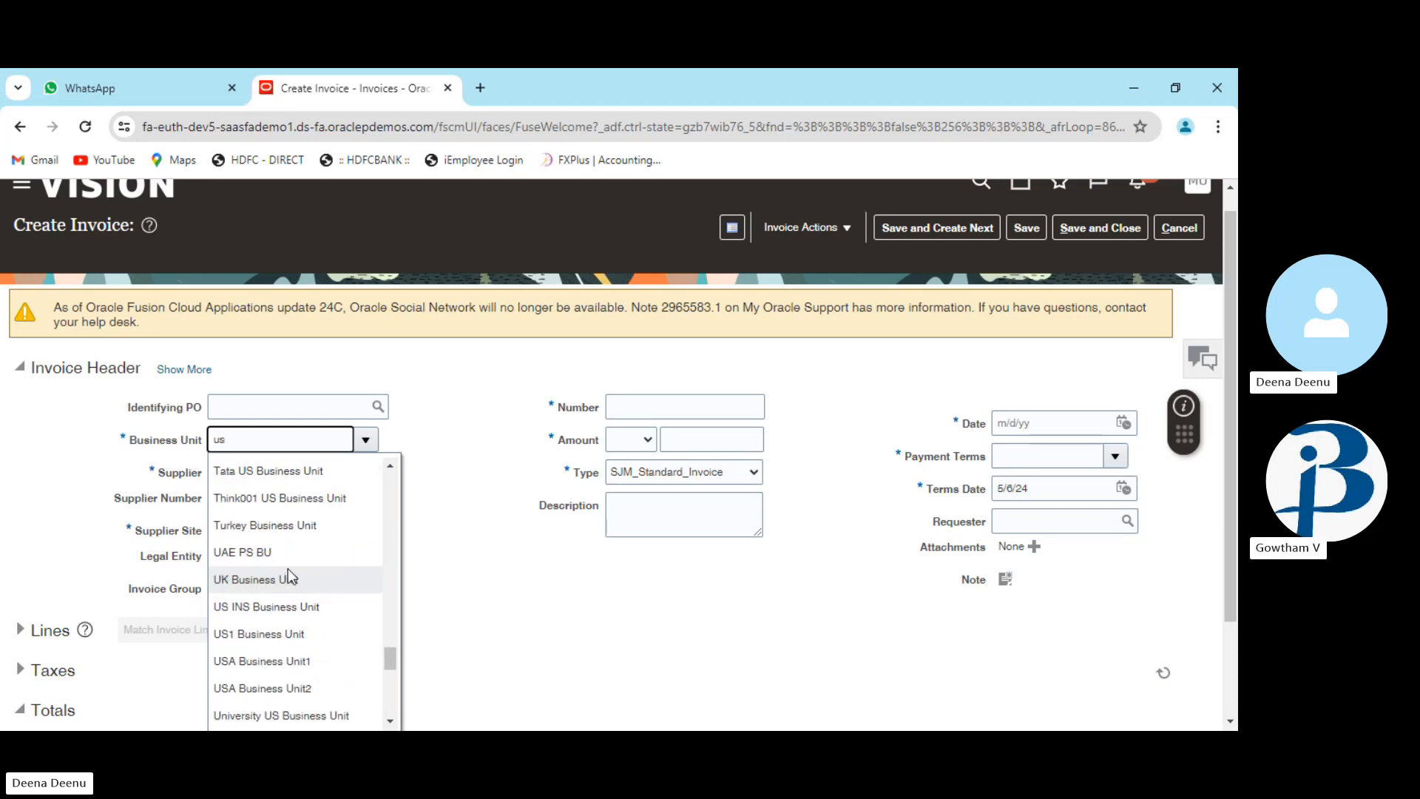
pyautogui.click(293, 636)
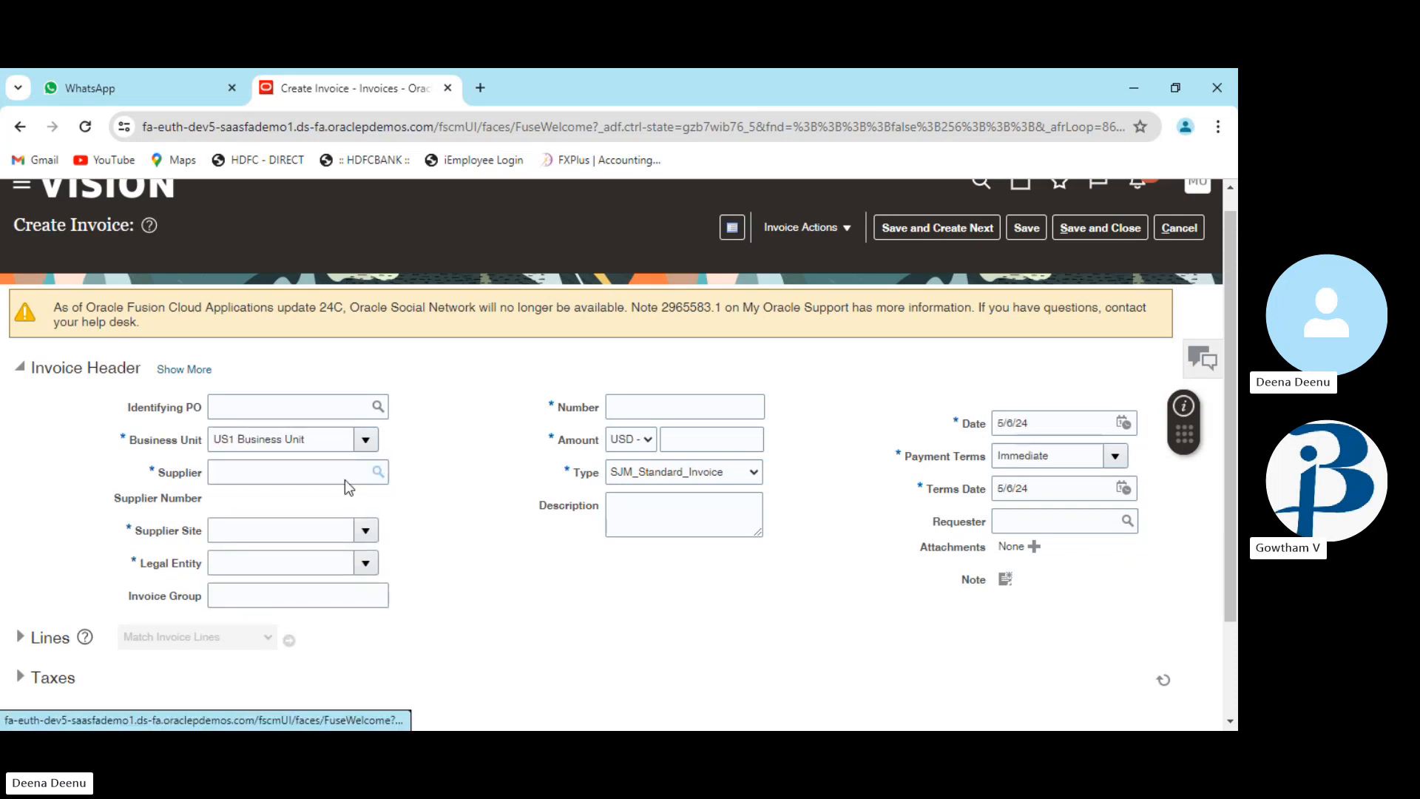
pyautogui.click(378, 471)
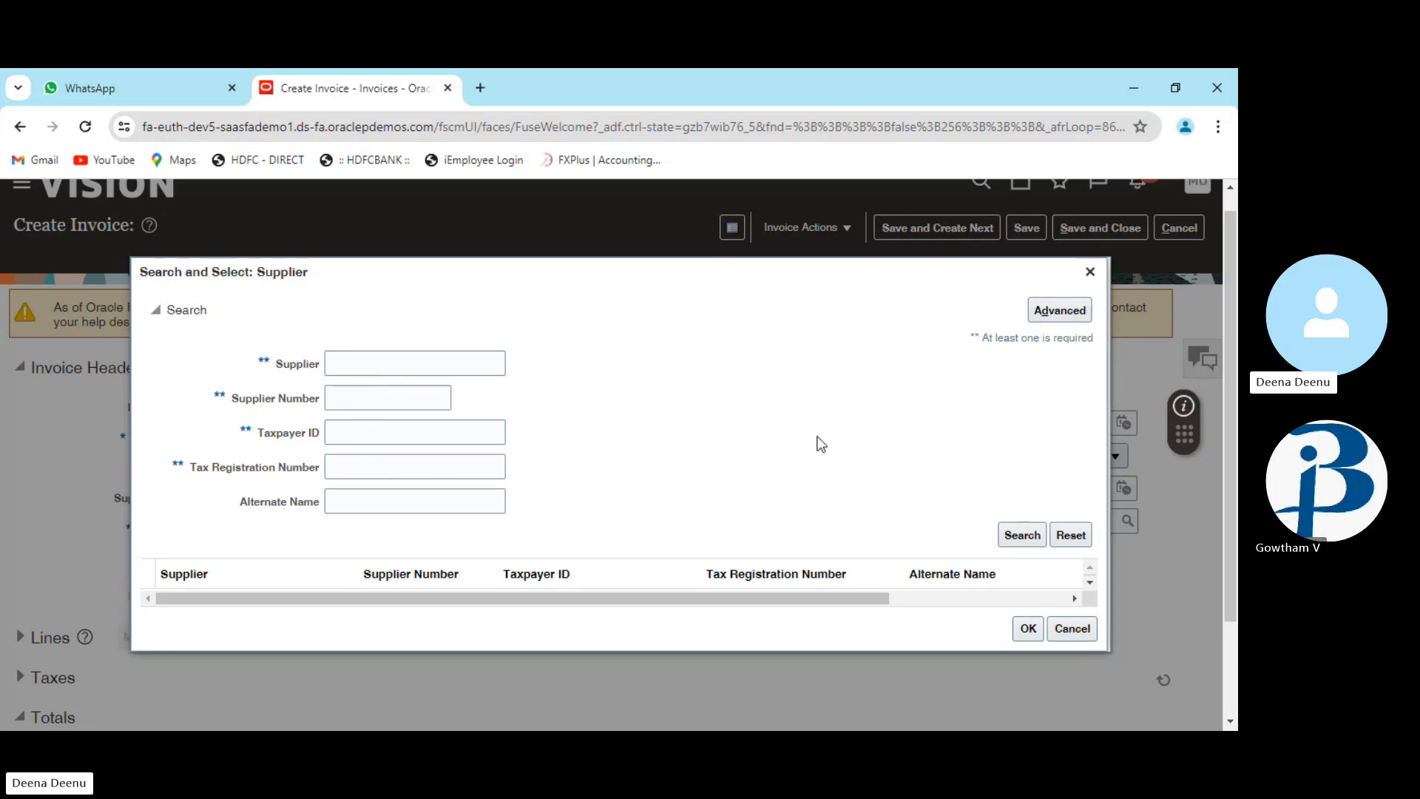
pyautogui.click(1015, 534)
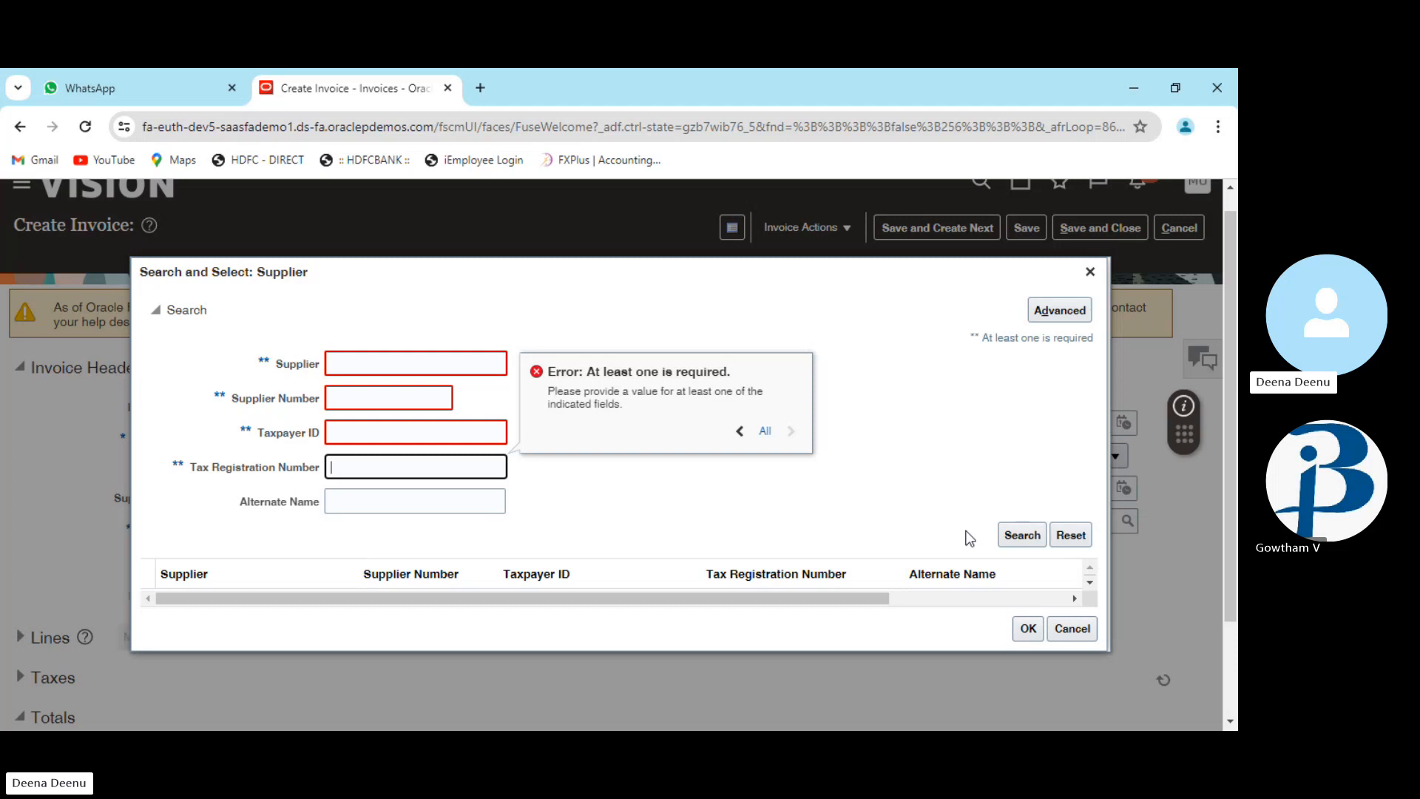
pyautogui.click(356, 365)
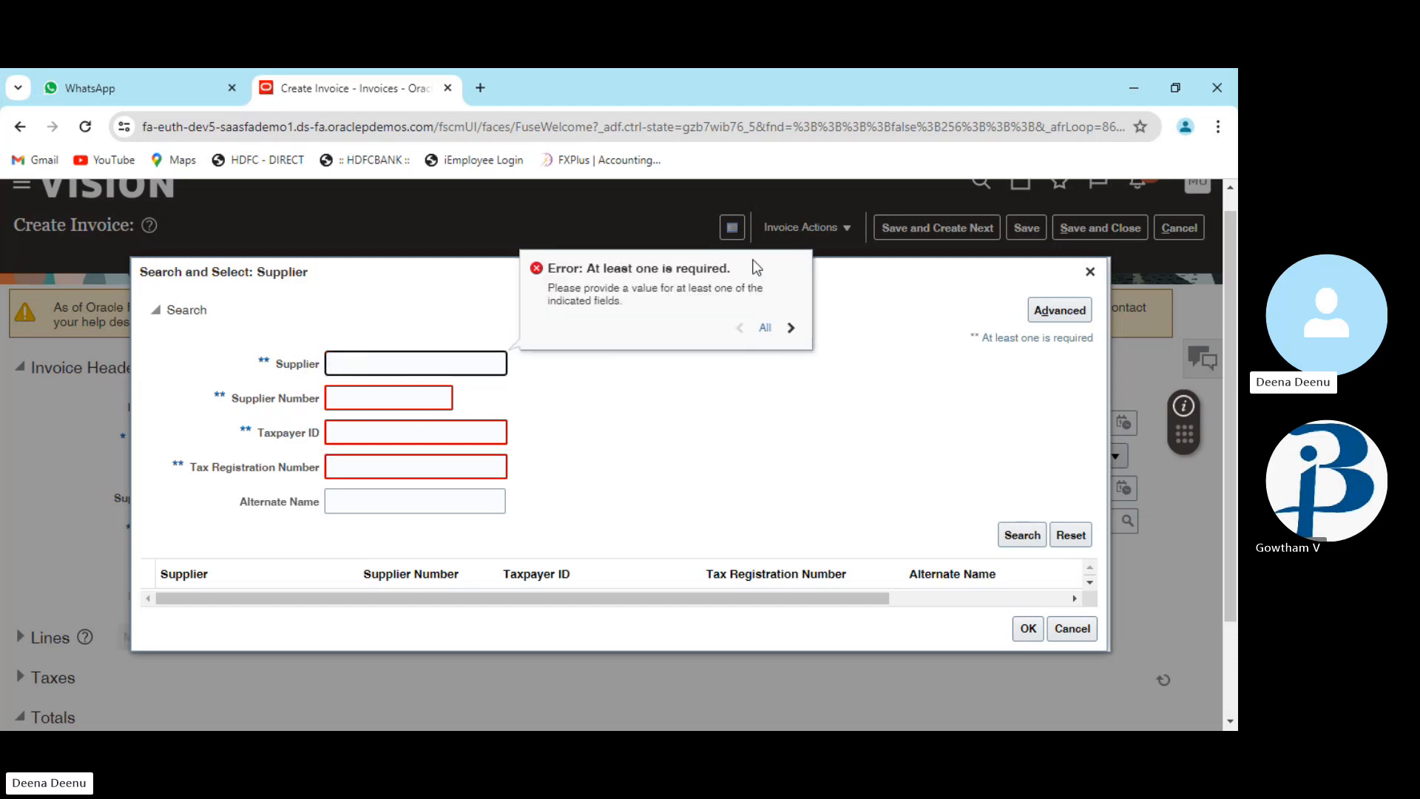
pyautogui.hotkey('alt', 'Tab')
pyautogui.click(559, 530)
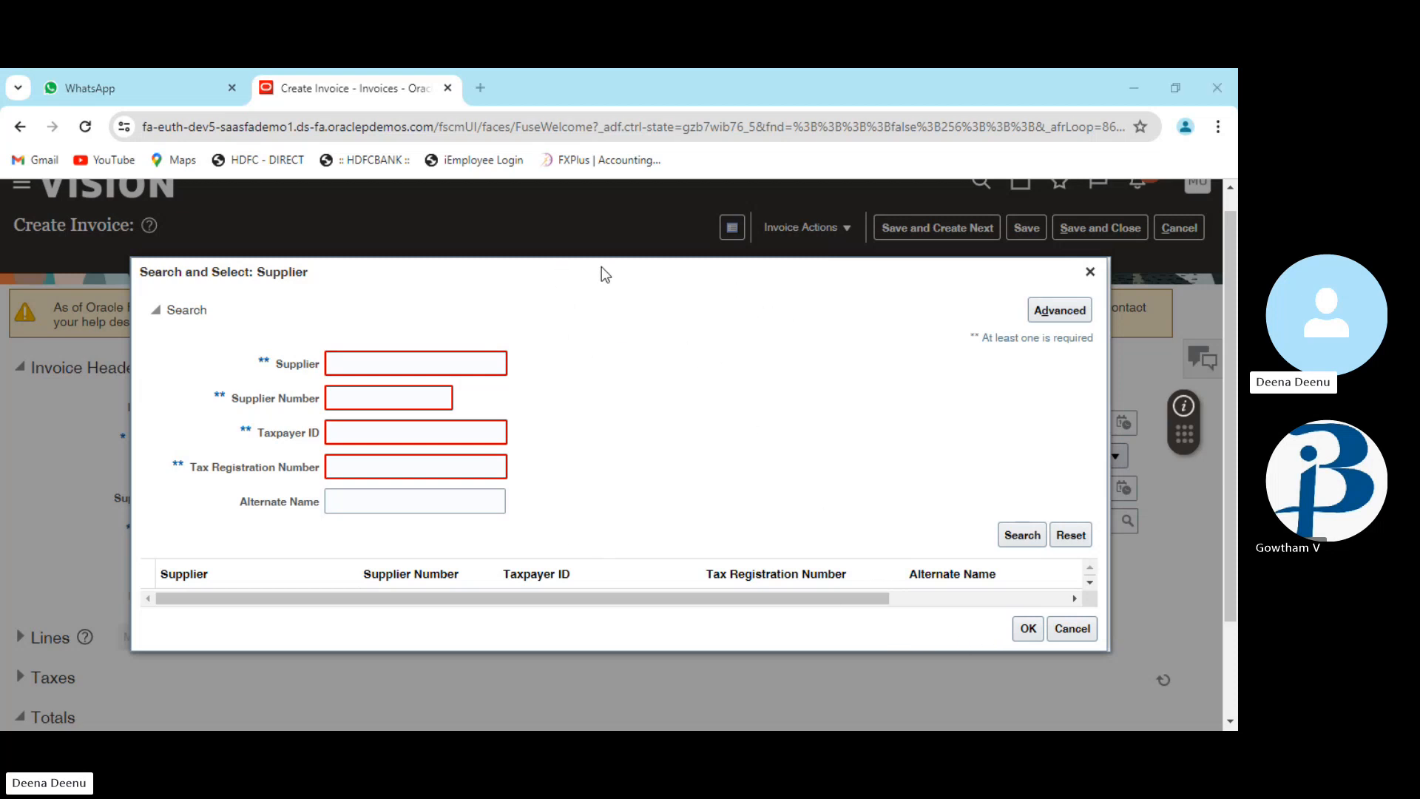
pyautogui.click(1071, 628)
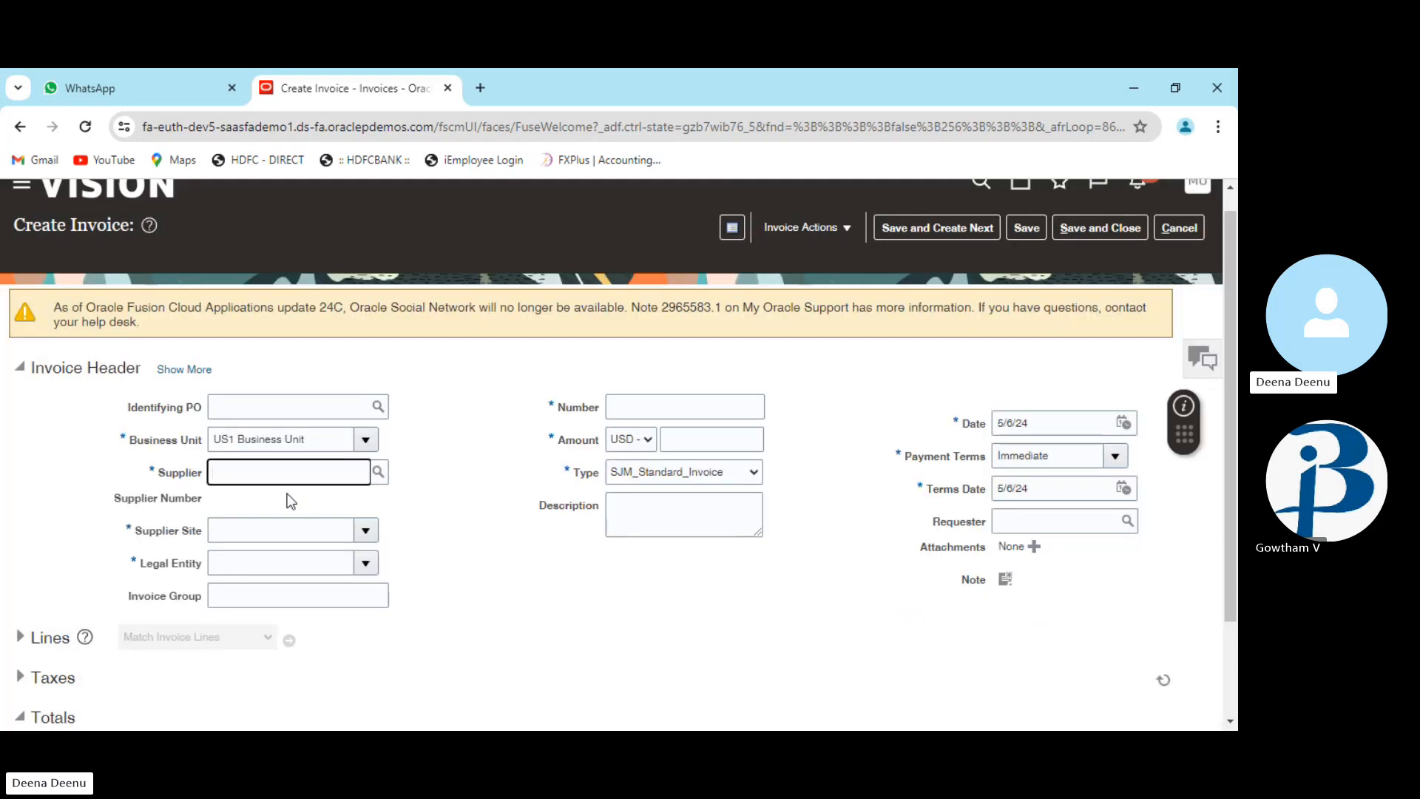
pyautogui.click(365, 530)
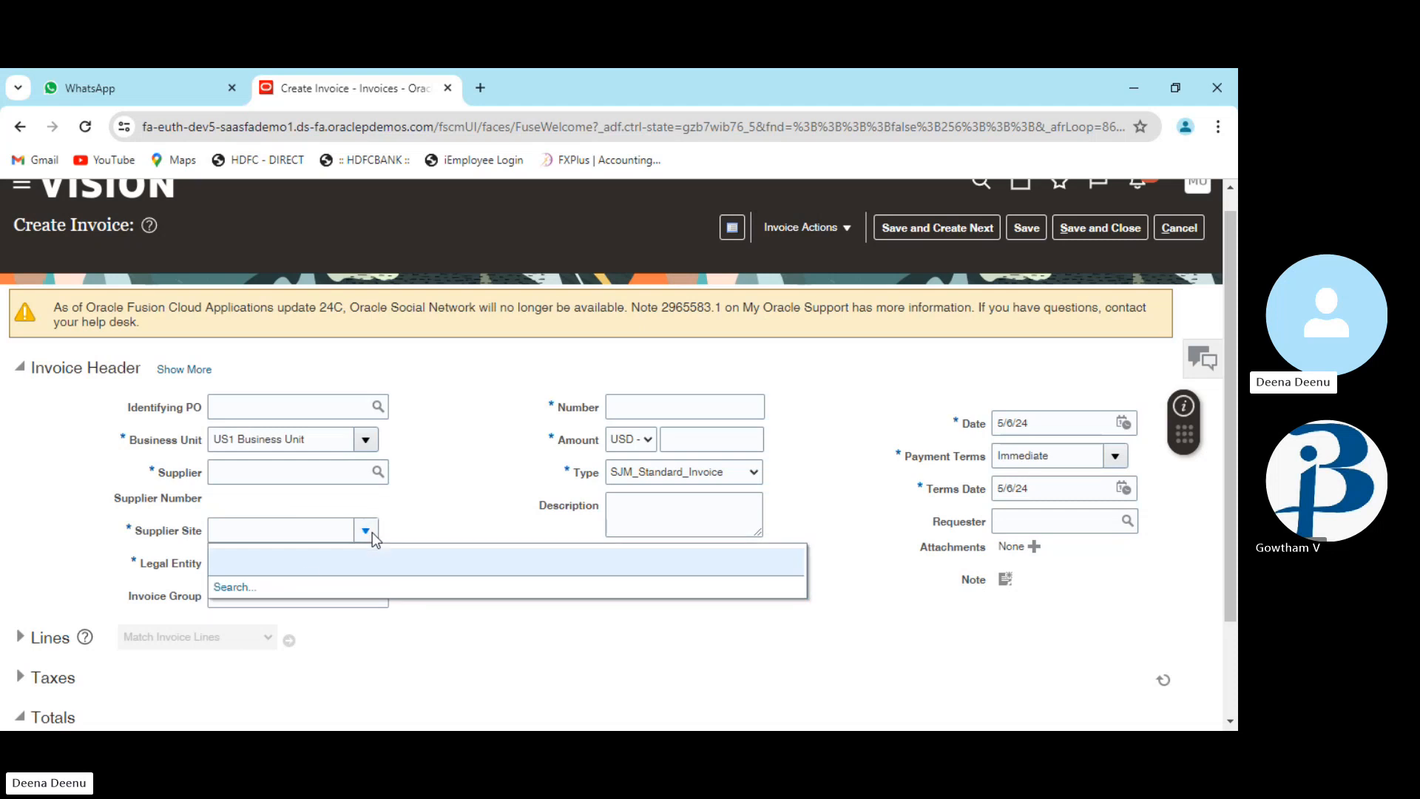
pyautogui.click(249, 468)
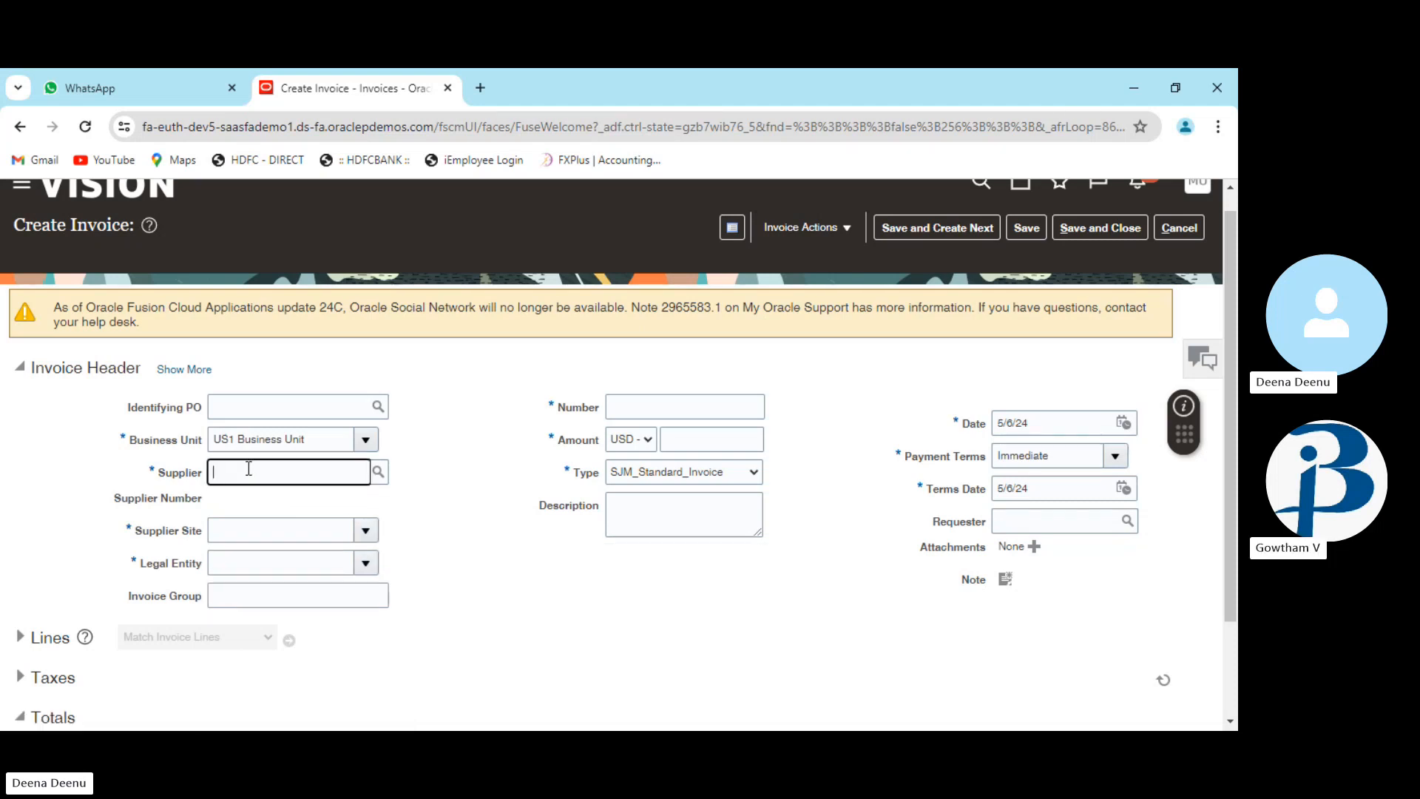
pyautogui.click(378, 472)
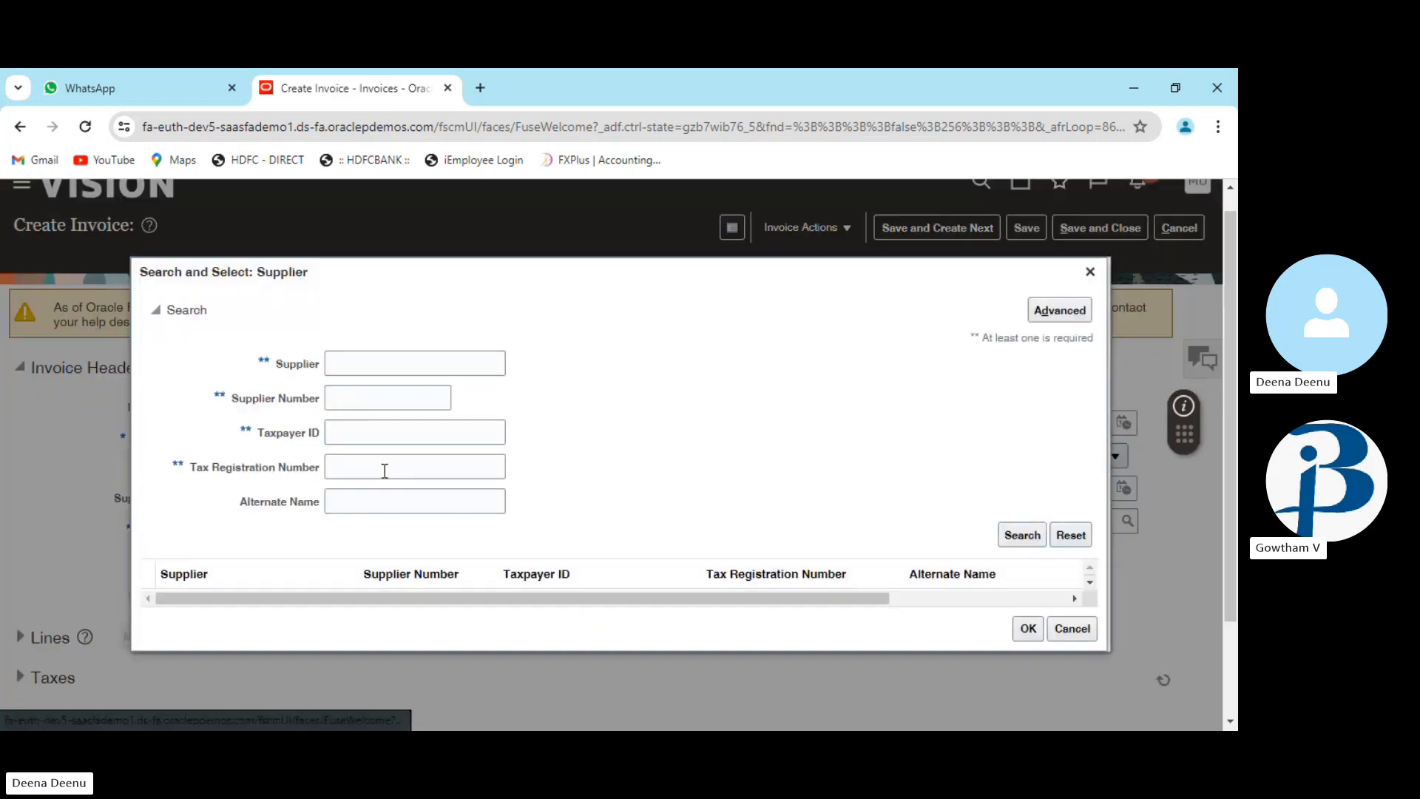
pyautogui.click(368, 361)
pyautogui.write('adva')
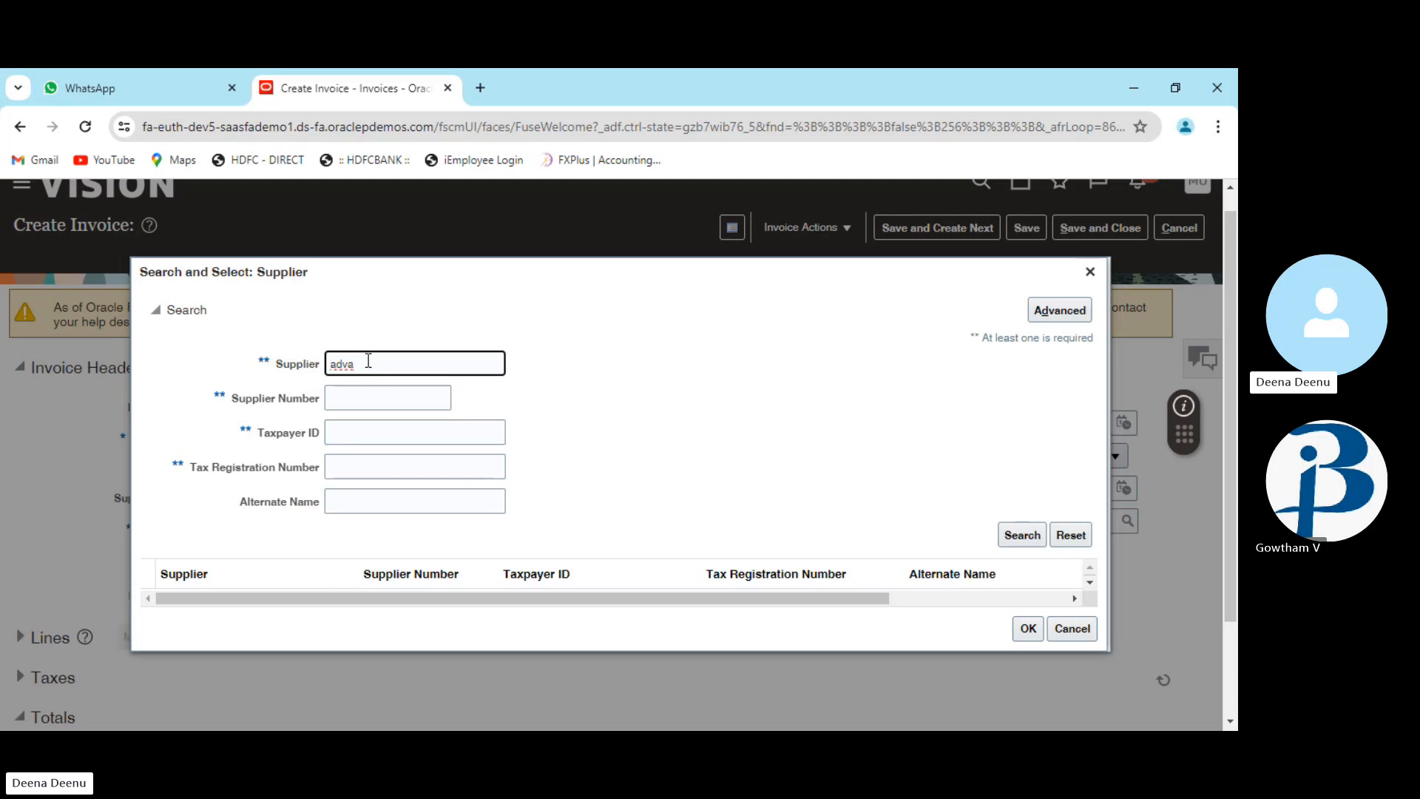
pyautogui.write('nc')
pyautogui.press('BackSpace')
pyautogui.press('BackSpace')
pyautogui.press('BackSpace')
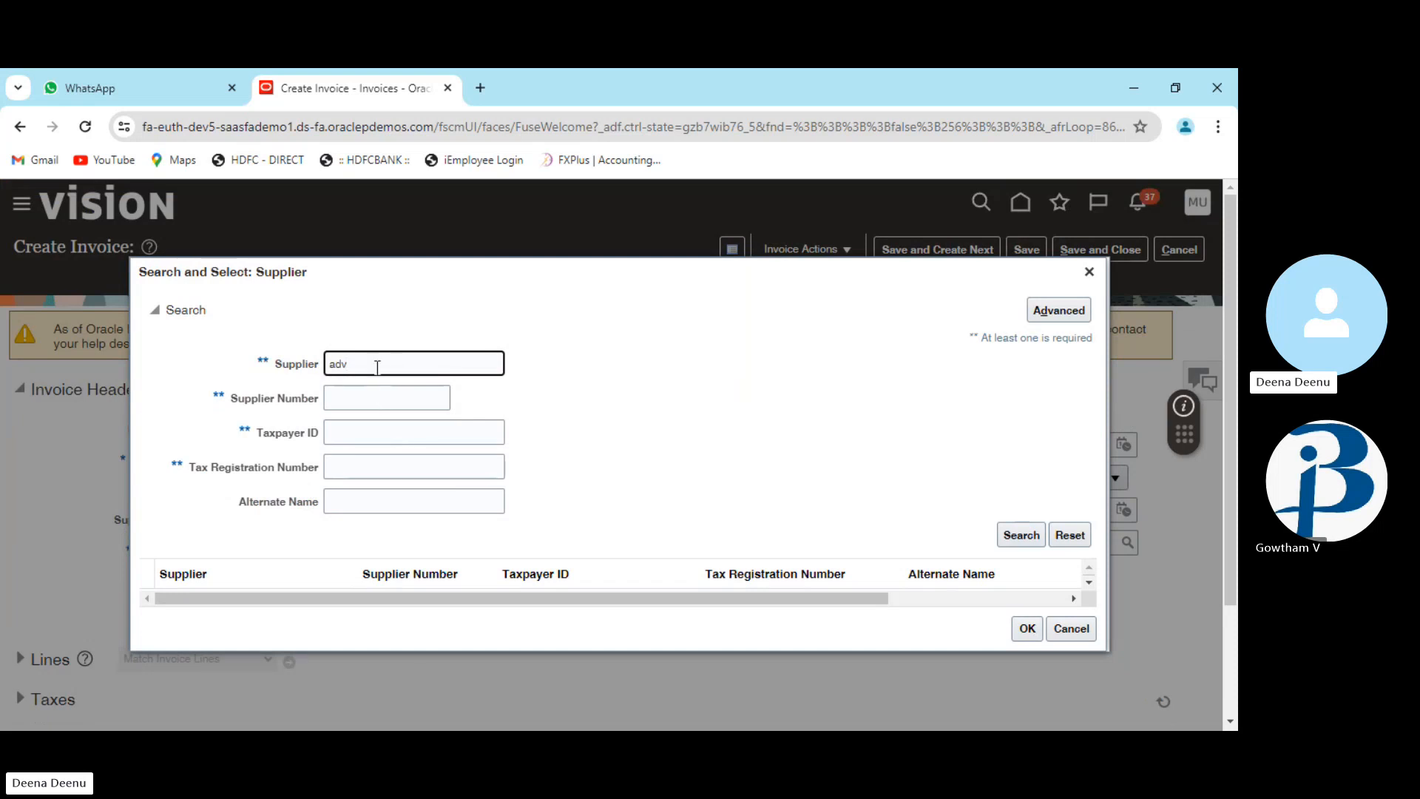
pyautogui.moveTo(376, 364); pyautogui.dragTo(324, 369)
pyautogui.click(419, 348)
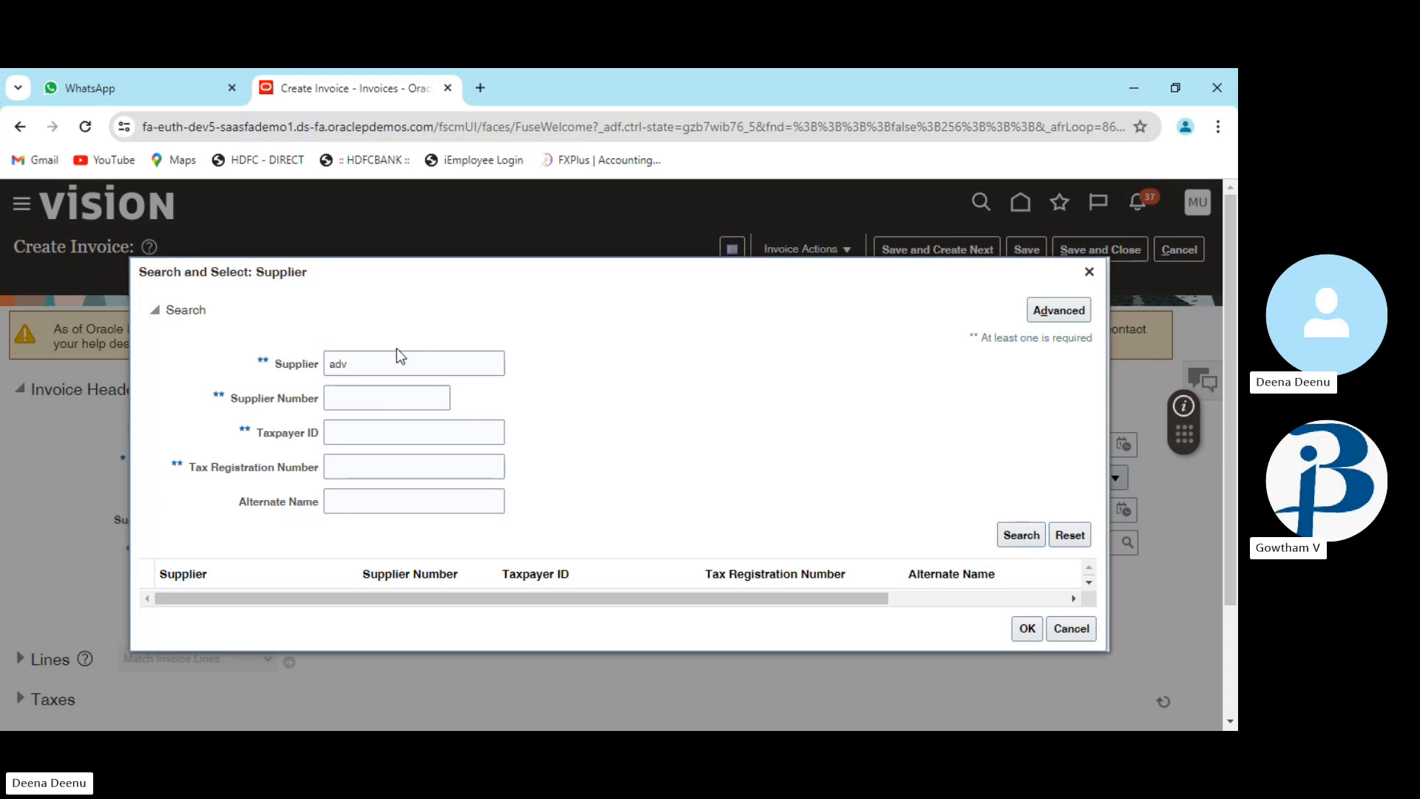
pyautogui.click(382, 360)
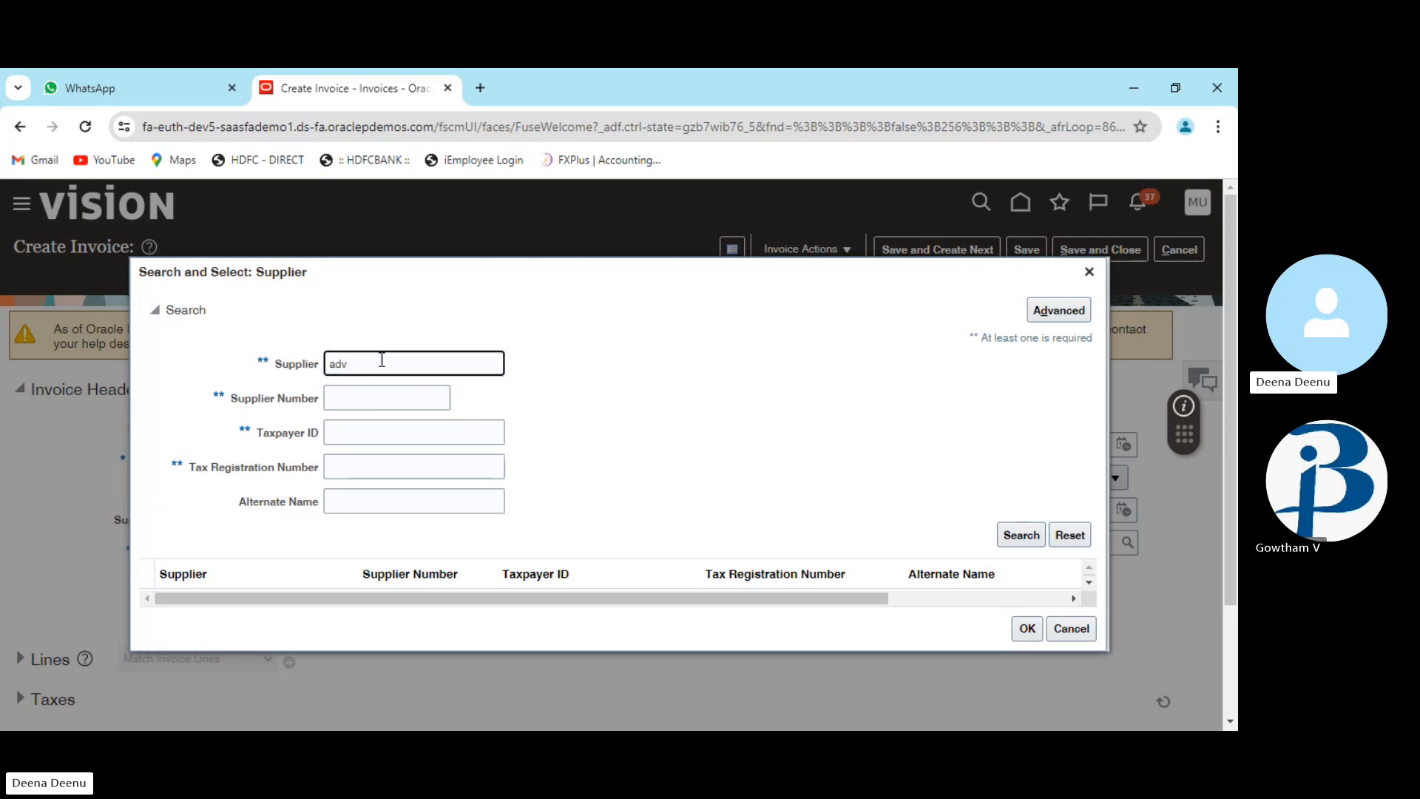
pyautogui.moveTo(381, 361); pyautogui.dragTo(290, 368)
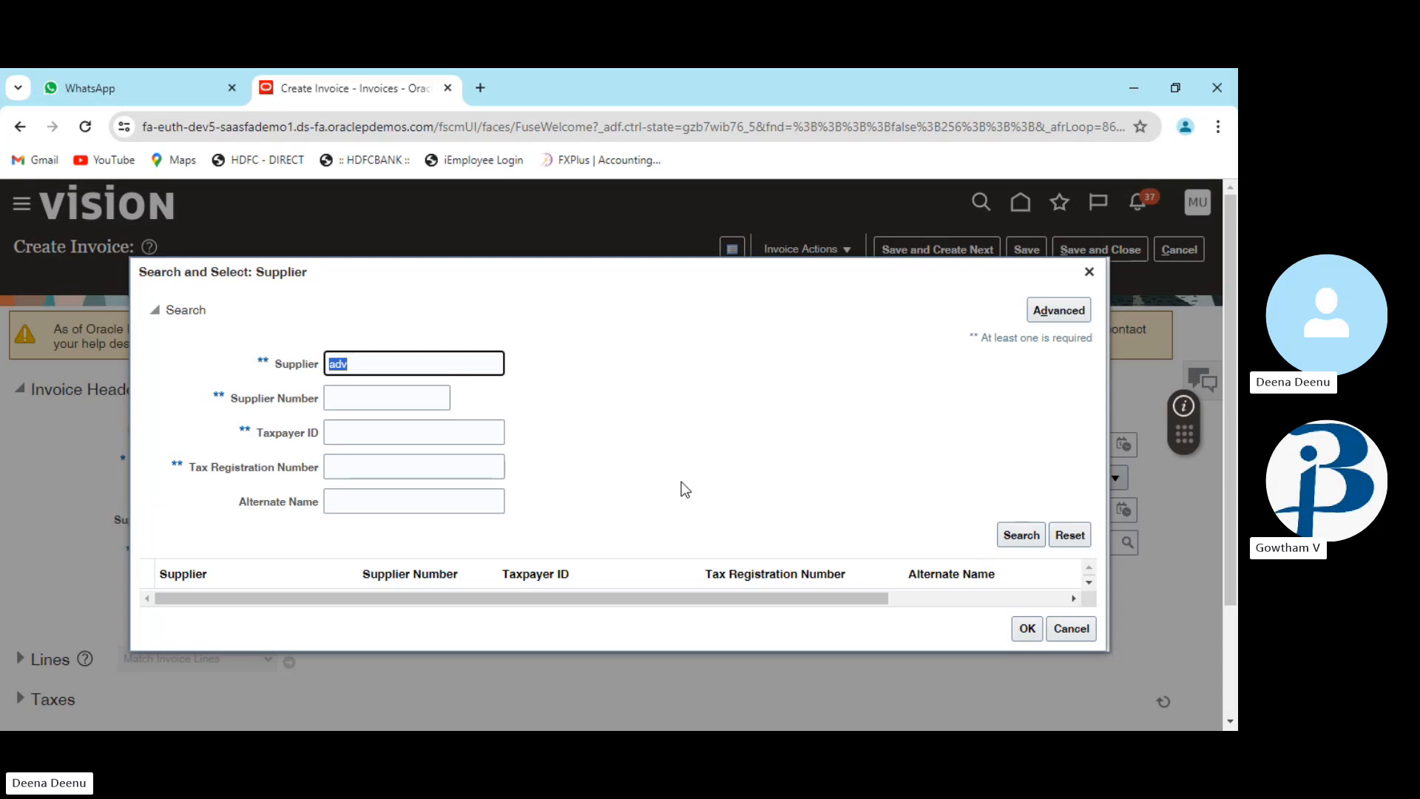
pyautogui.press('Escape')
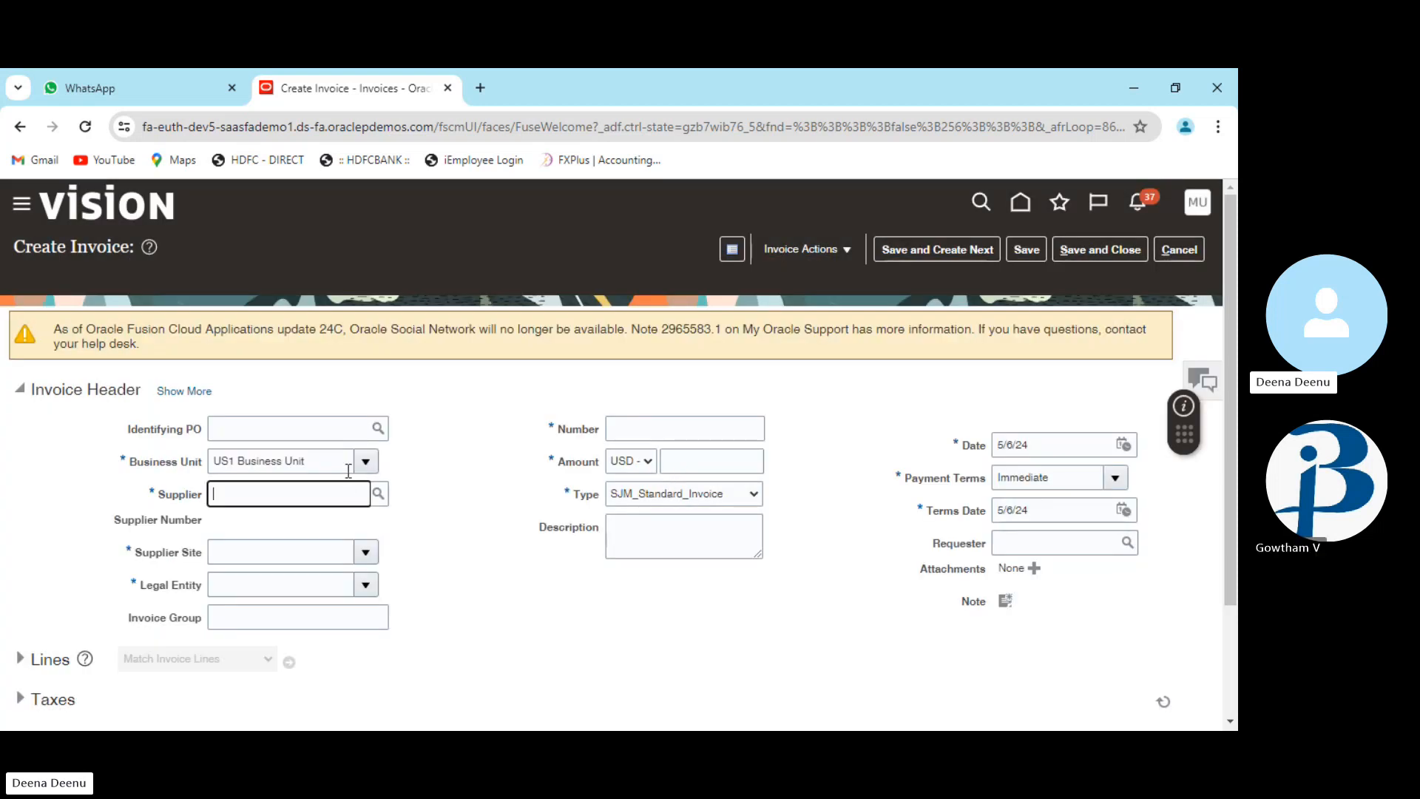
# Reselect US1 Business Unit as the business unit in the invoice header
pyautogui.click(362, 462)
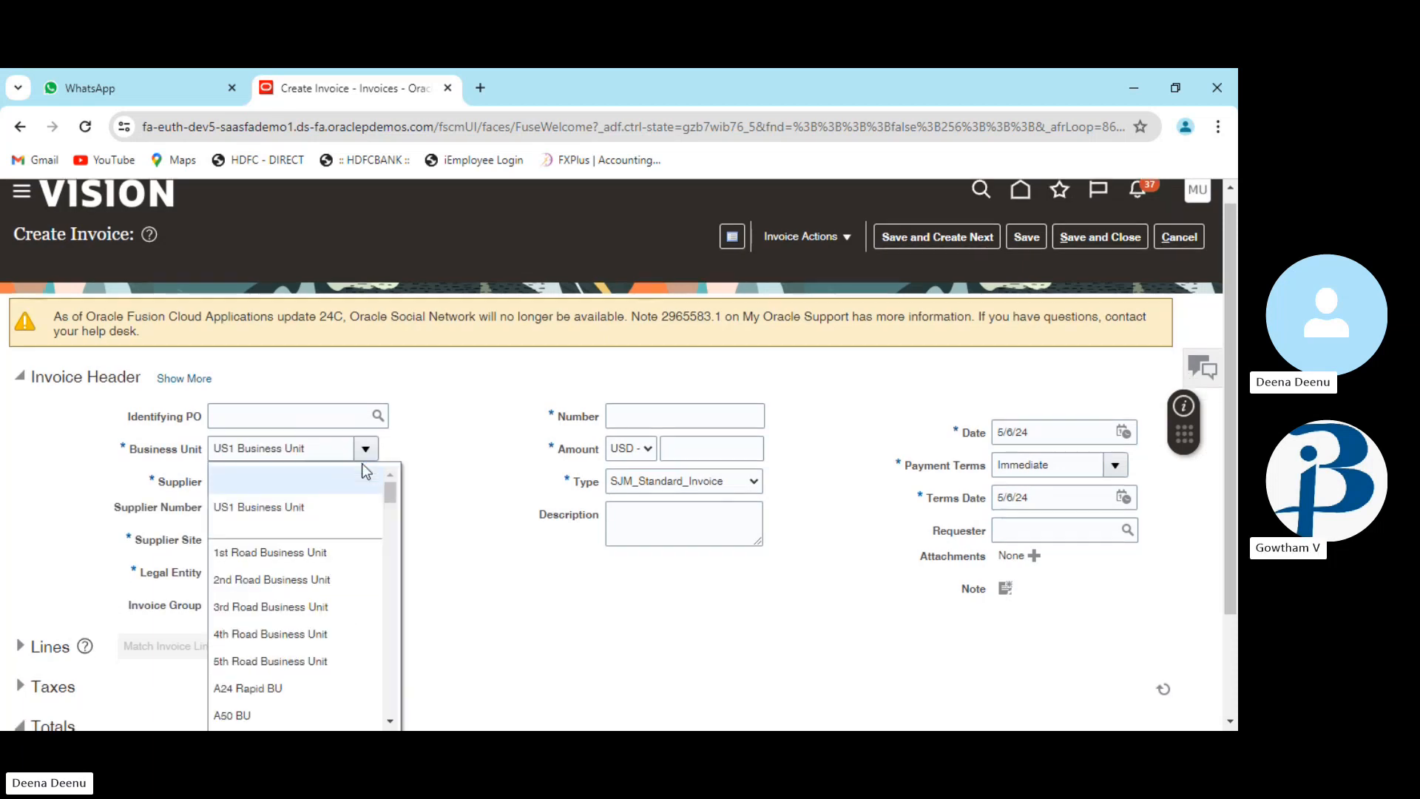
pyautogui.scroll(-5, 319, 580)
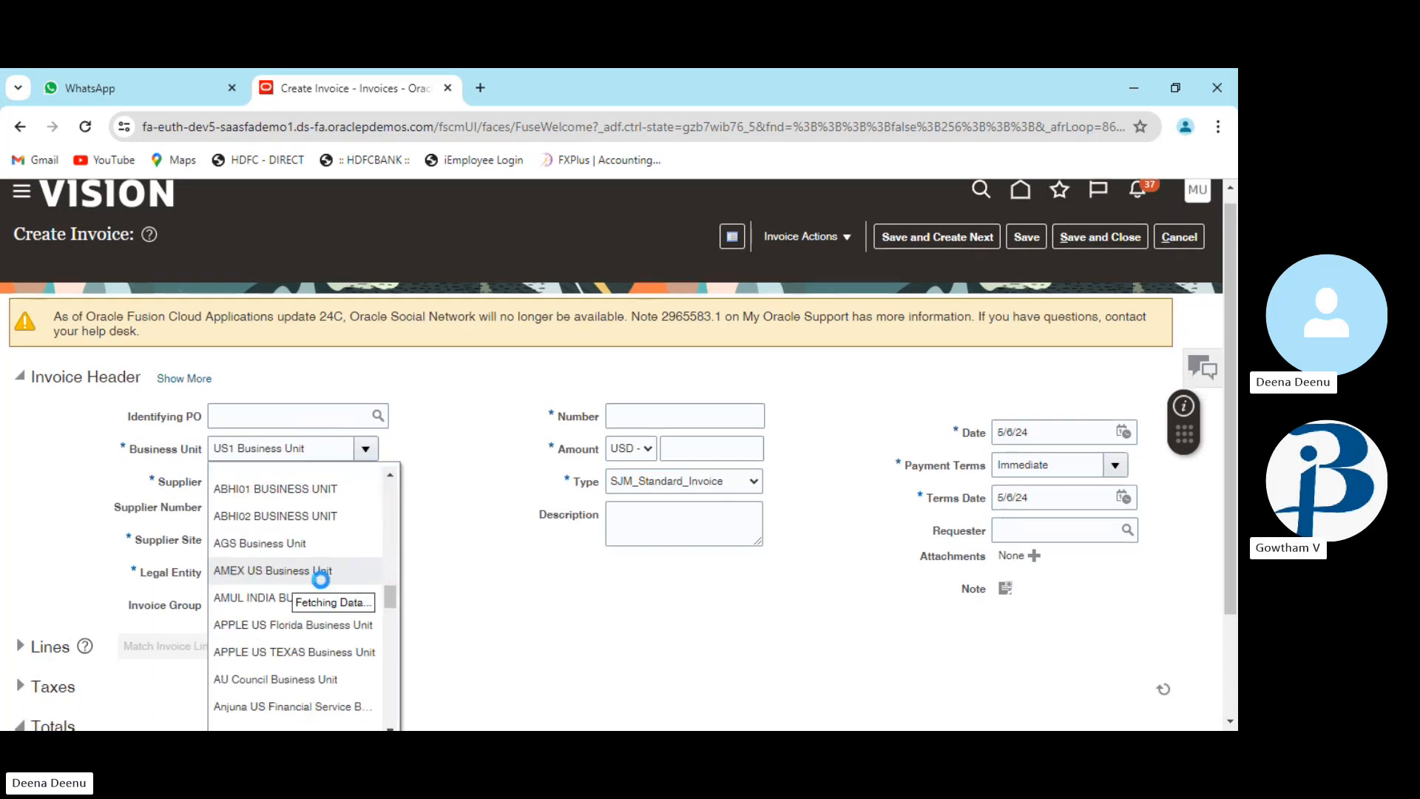
pyautogui.scroll(-8, 325, 588)
pyautogui.scroll(-5, 332, 601)
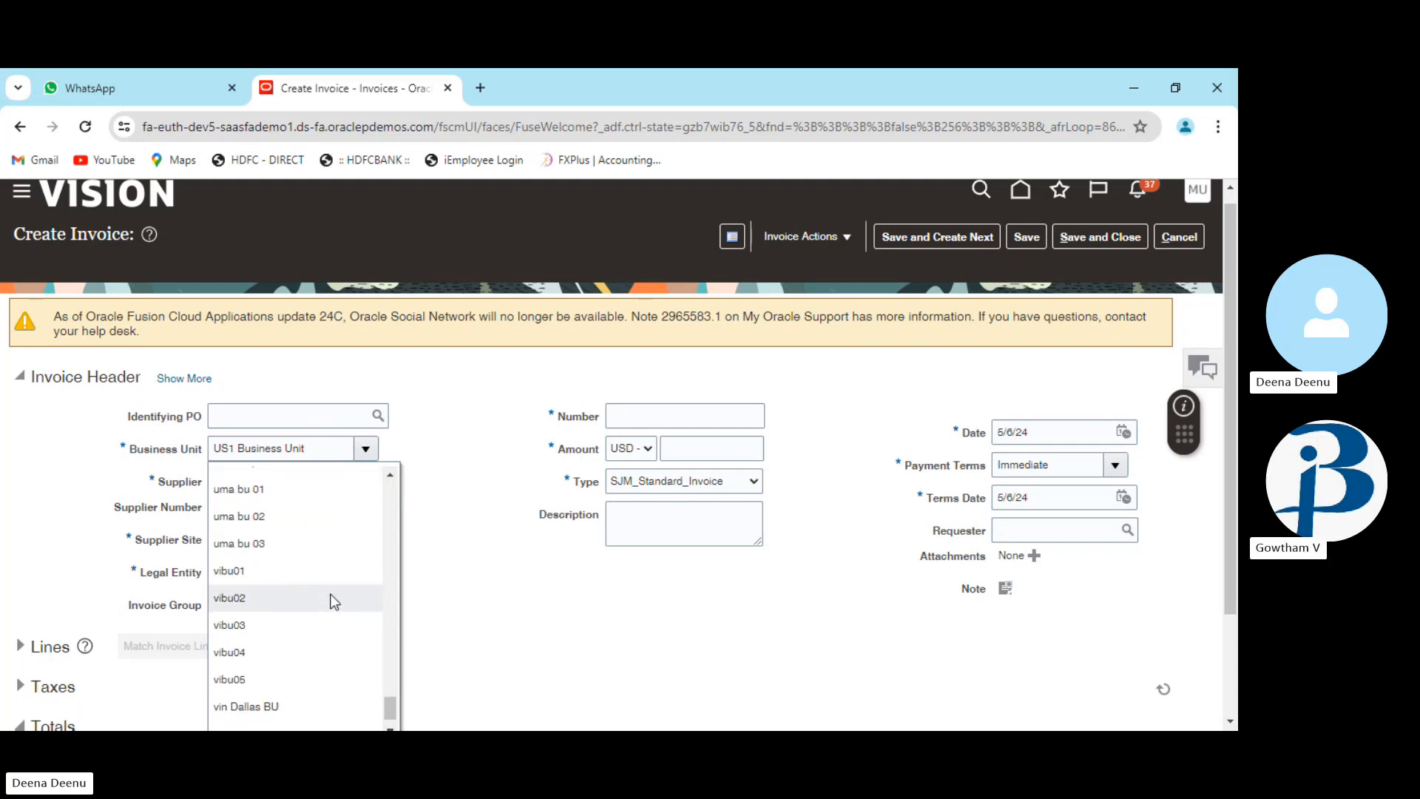
pyautogui.scroll(3, 331, 600)
pyautogui.scroll(2, 329, 590)
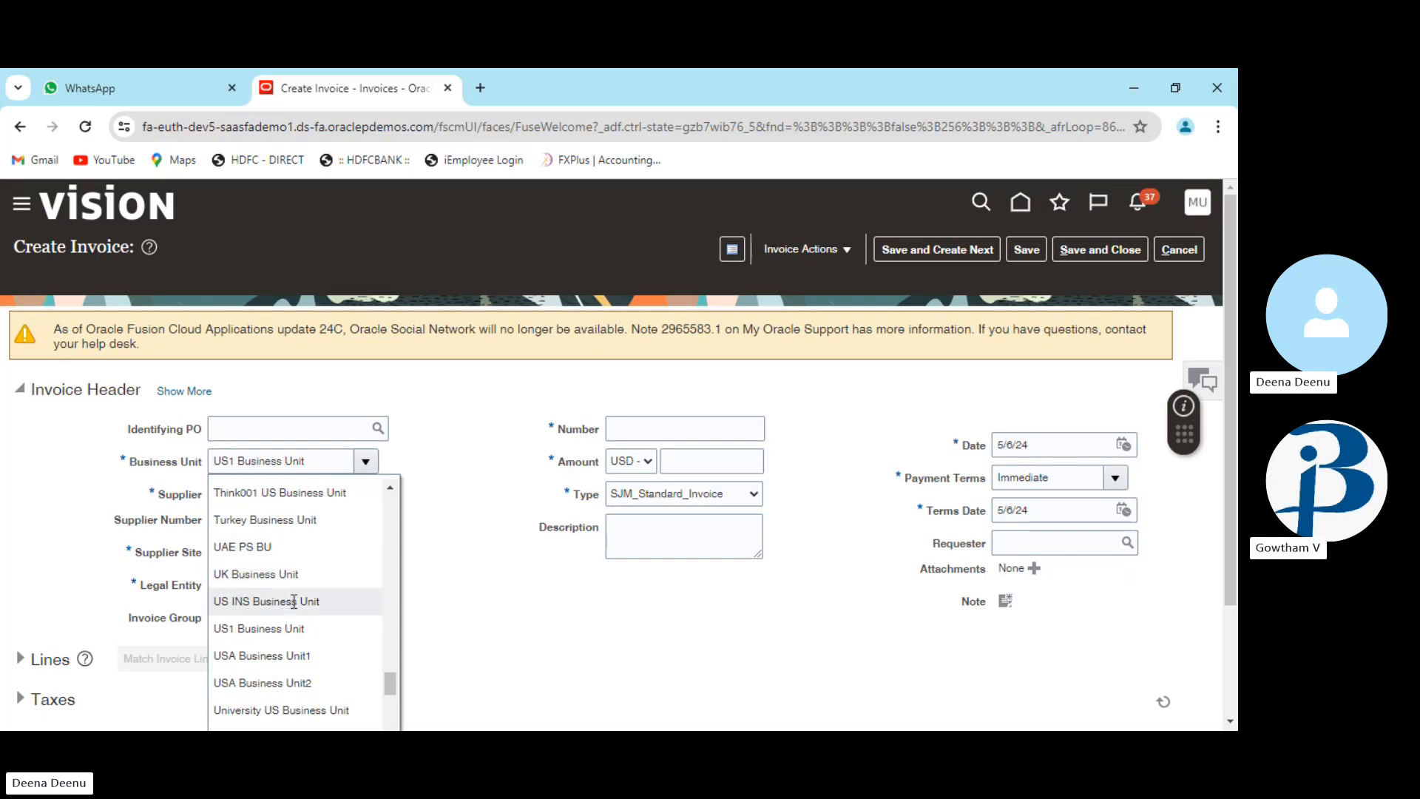
pyautogui.click(294, 628)
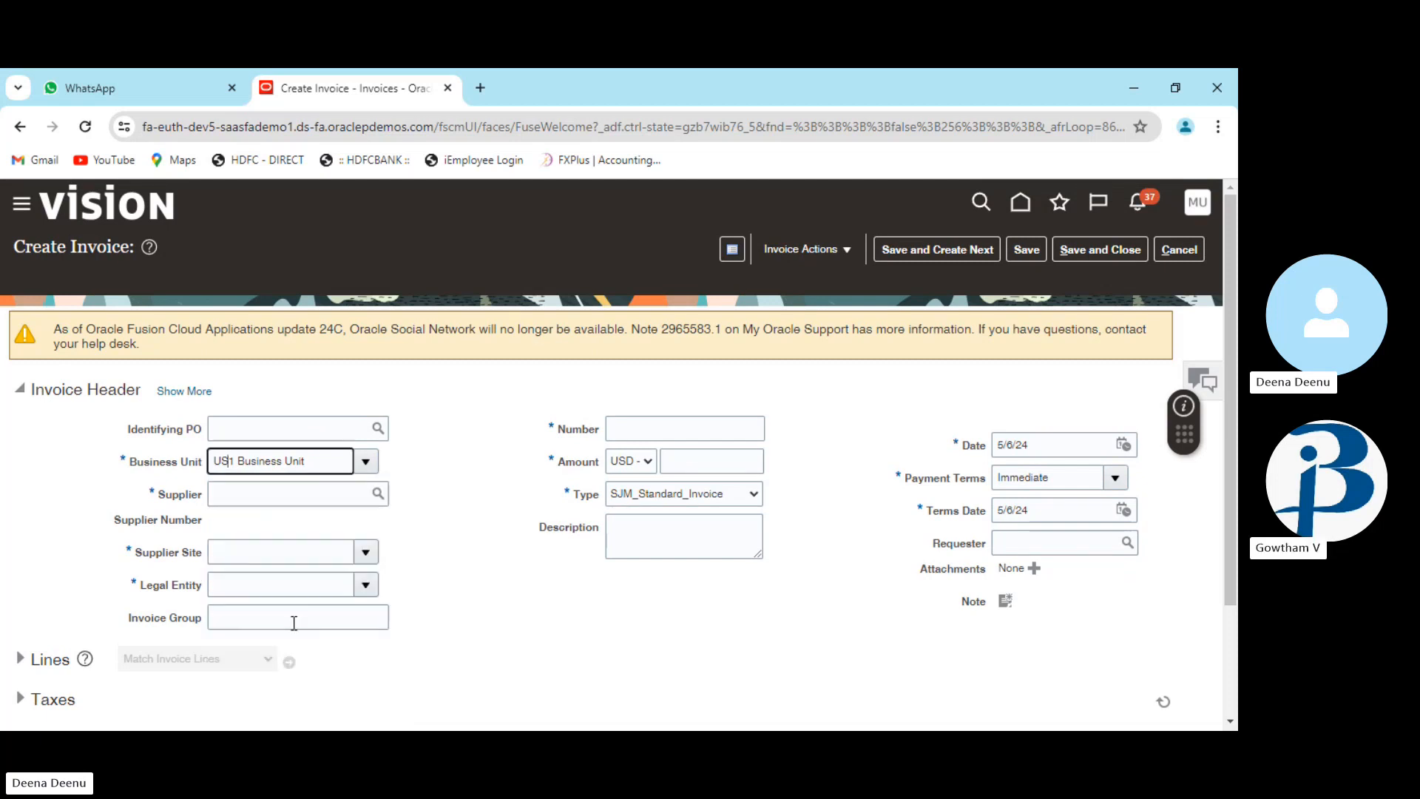
# Search the suppliers for adv and select Advanced Corp as the invoice's supplier
pyautogui.click(378, 493)
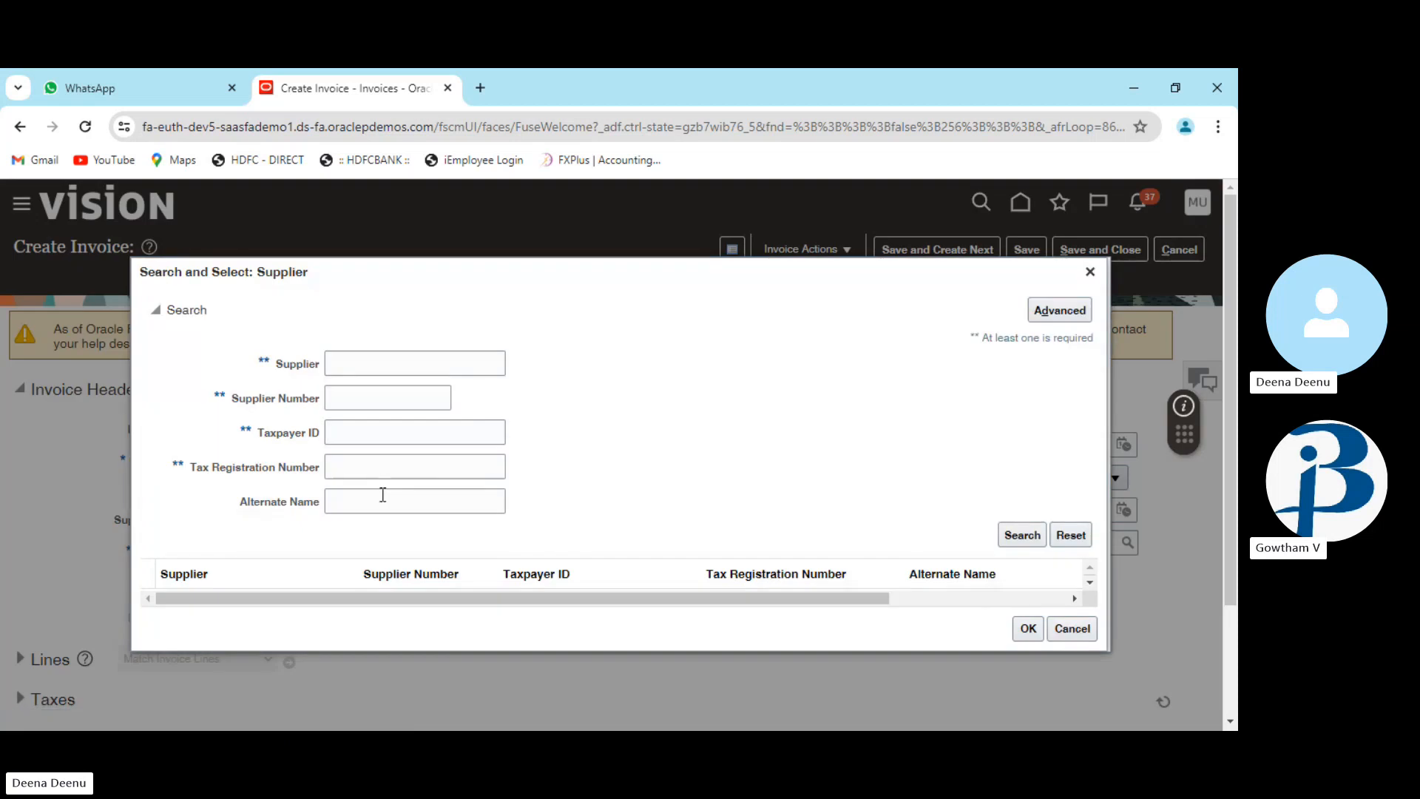
pyautogui.write('adv')
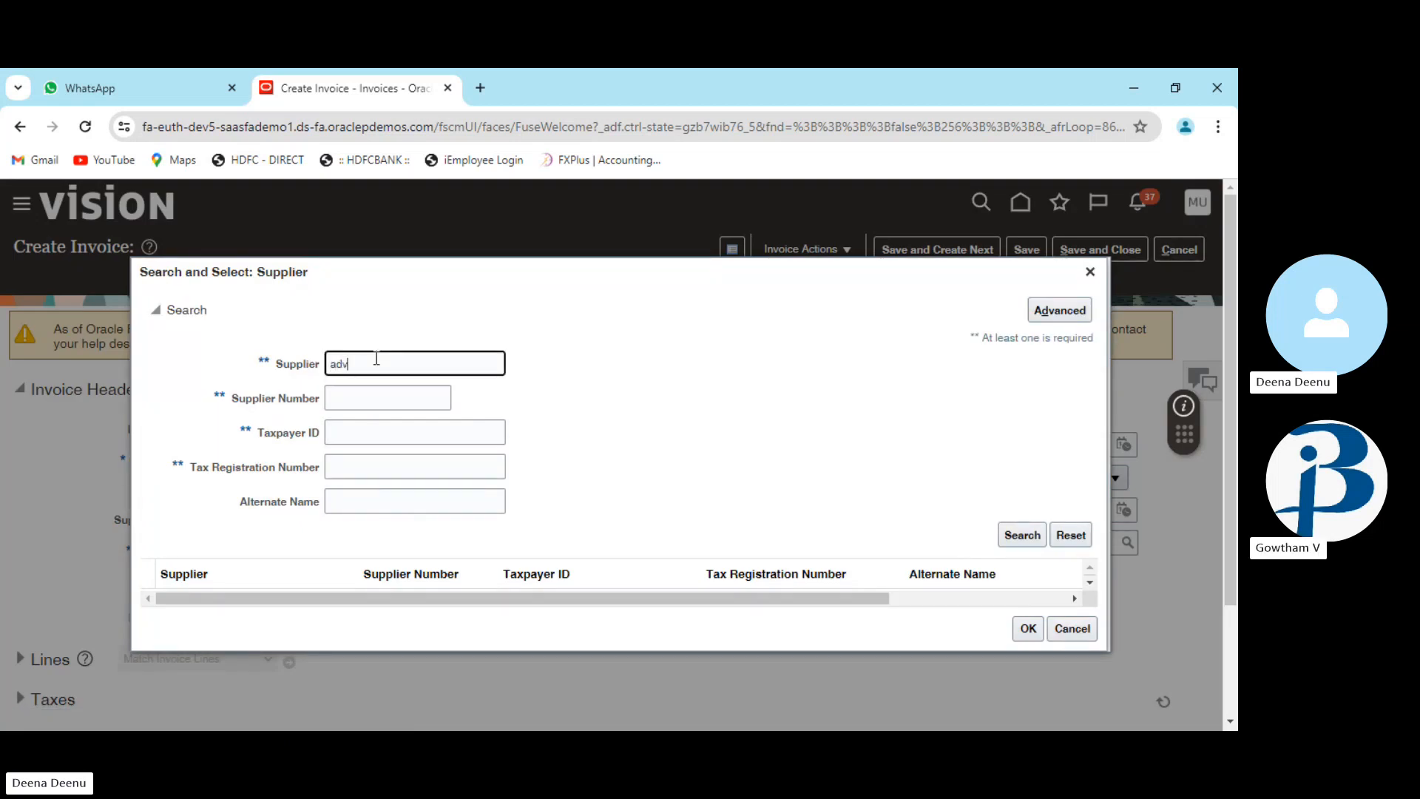
pyautogui.click(1021, 543)
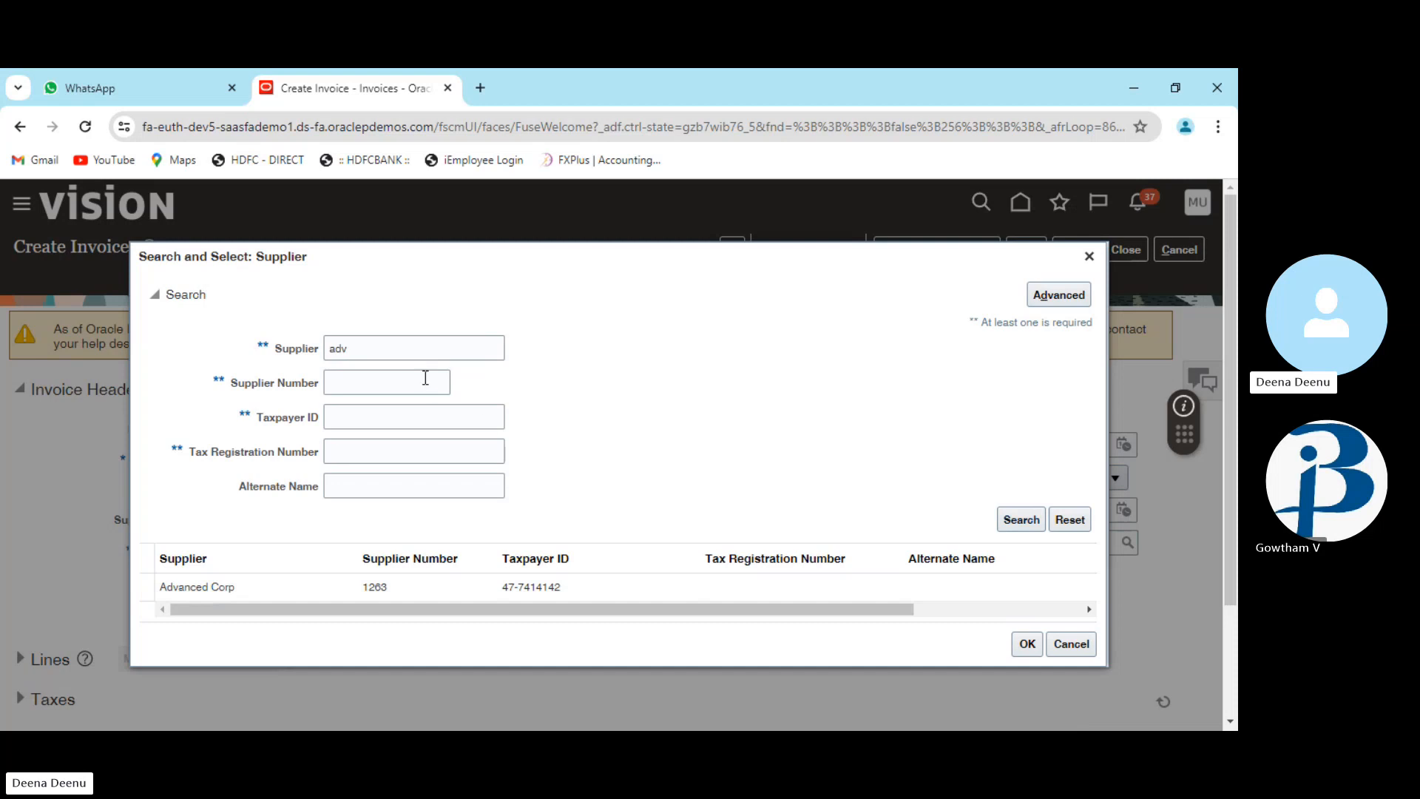
pyautogui.scroll(-2, 481, 536)
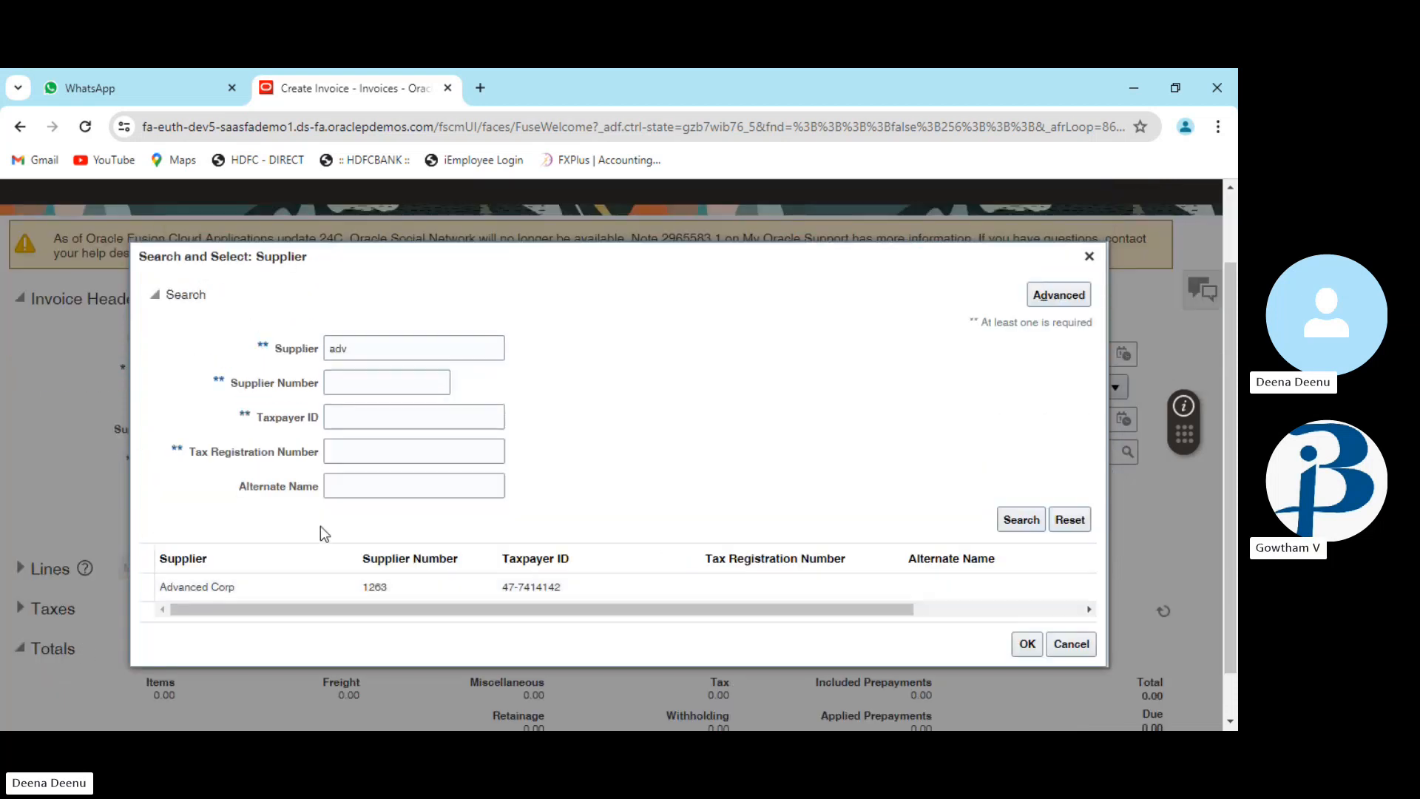
pyautogui.click(232, 588)
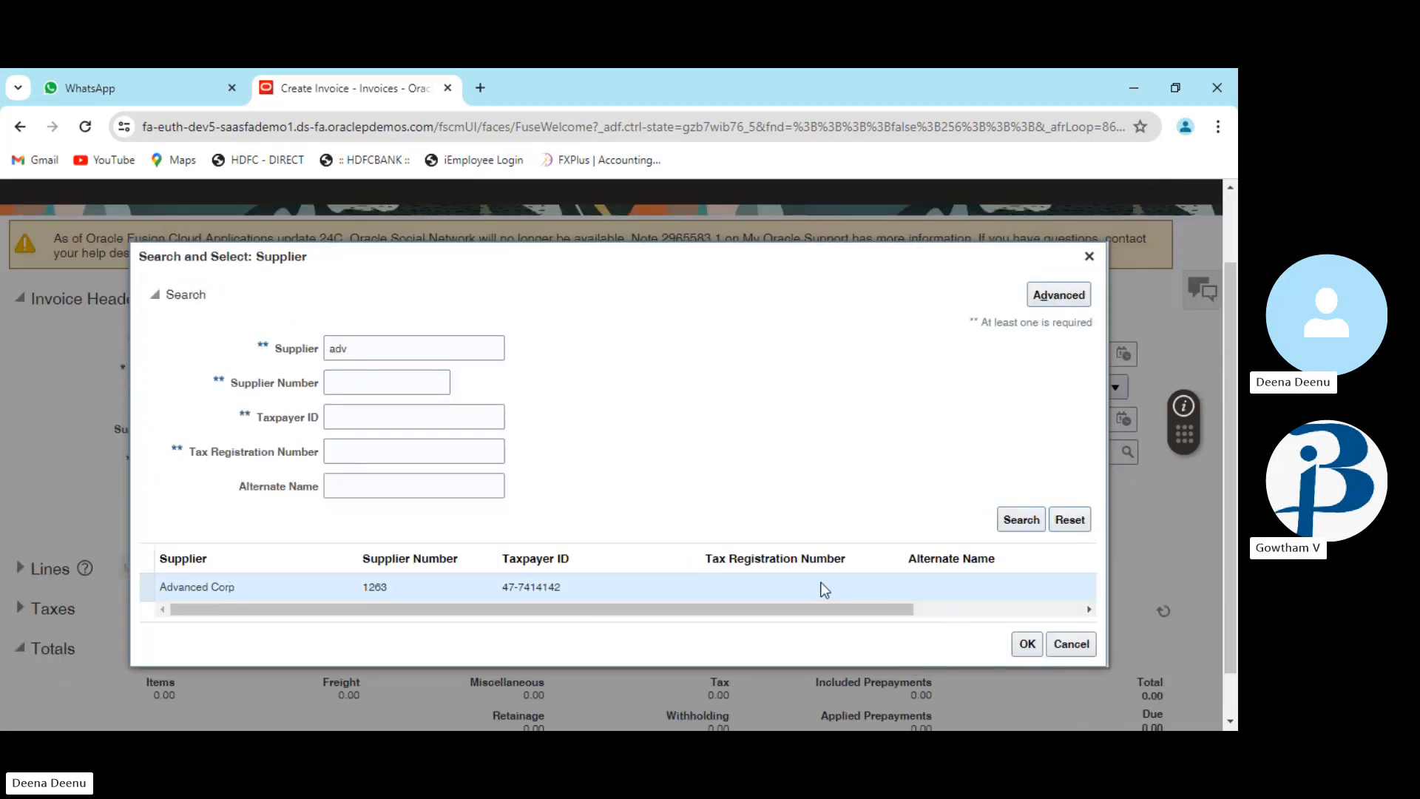
pyautogui.click(1027, 645)
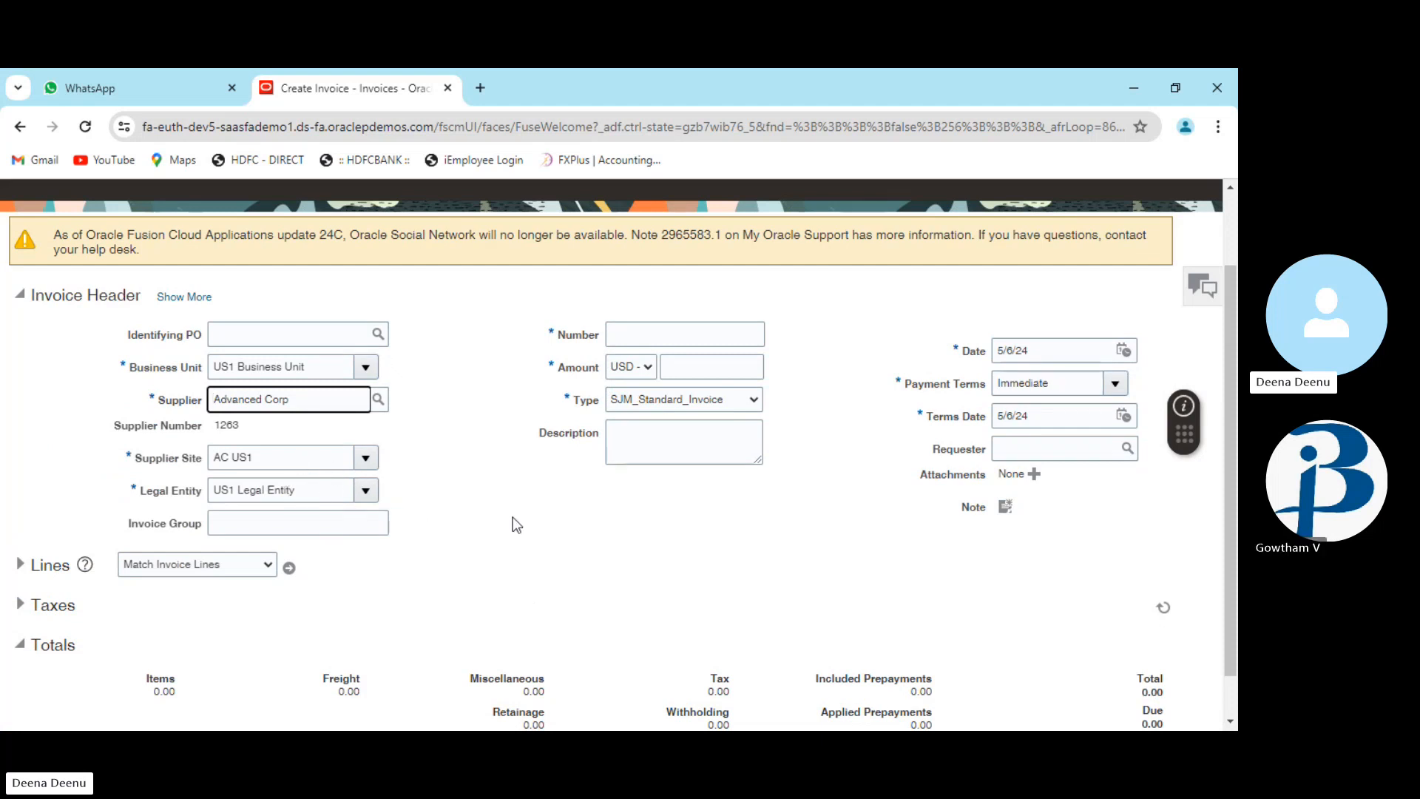
# Set the invoice number to US 1234 and the invoice amount to 1000 USD
pyautogui.scroll(2, 553, 512)
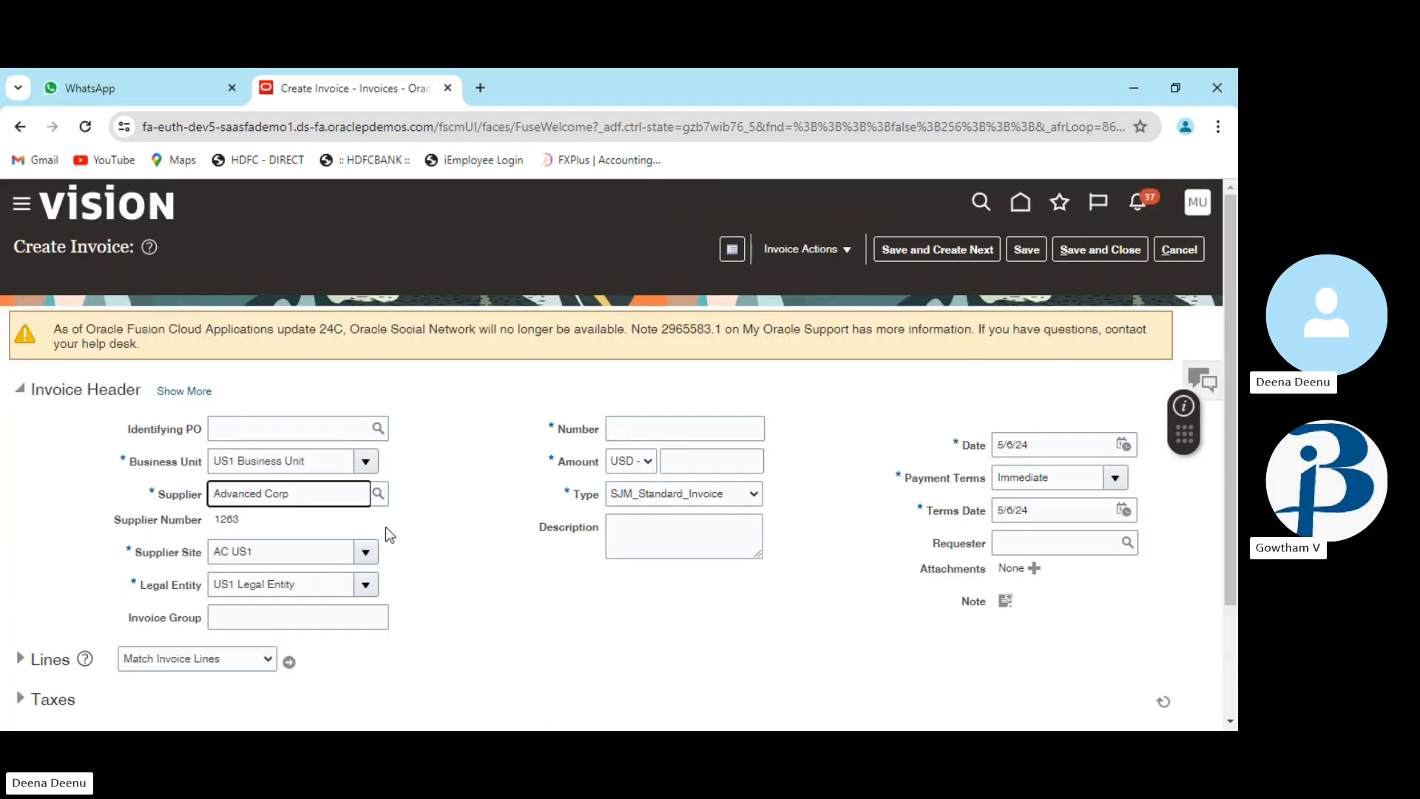
pyautogui.click(686, 426)
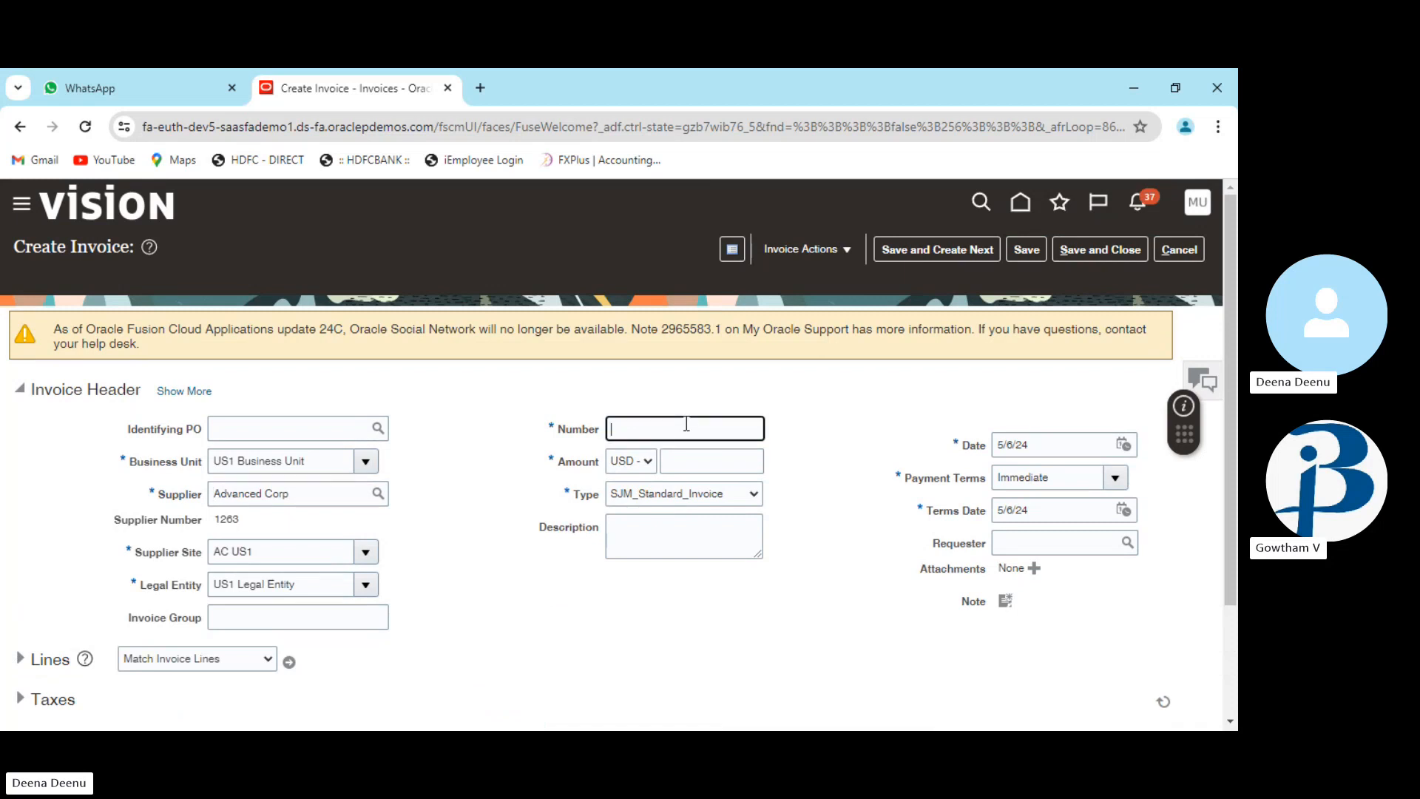
pyautogui.write('US ')
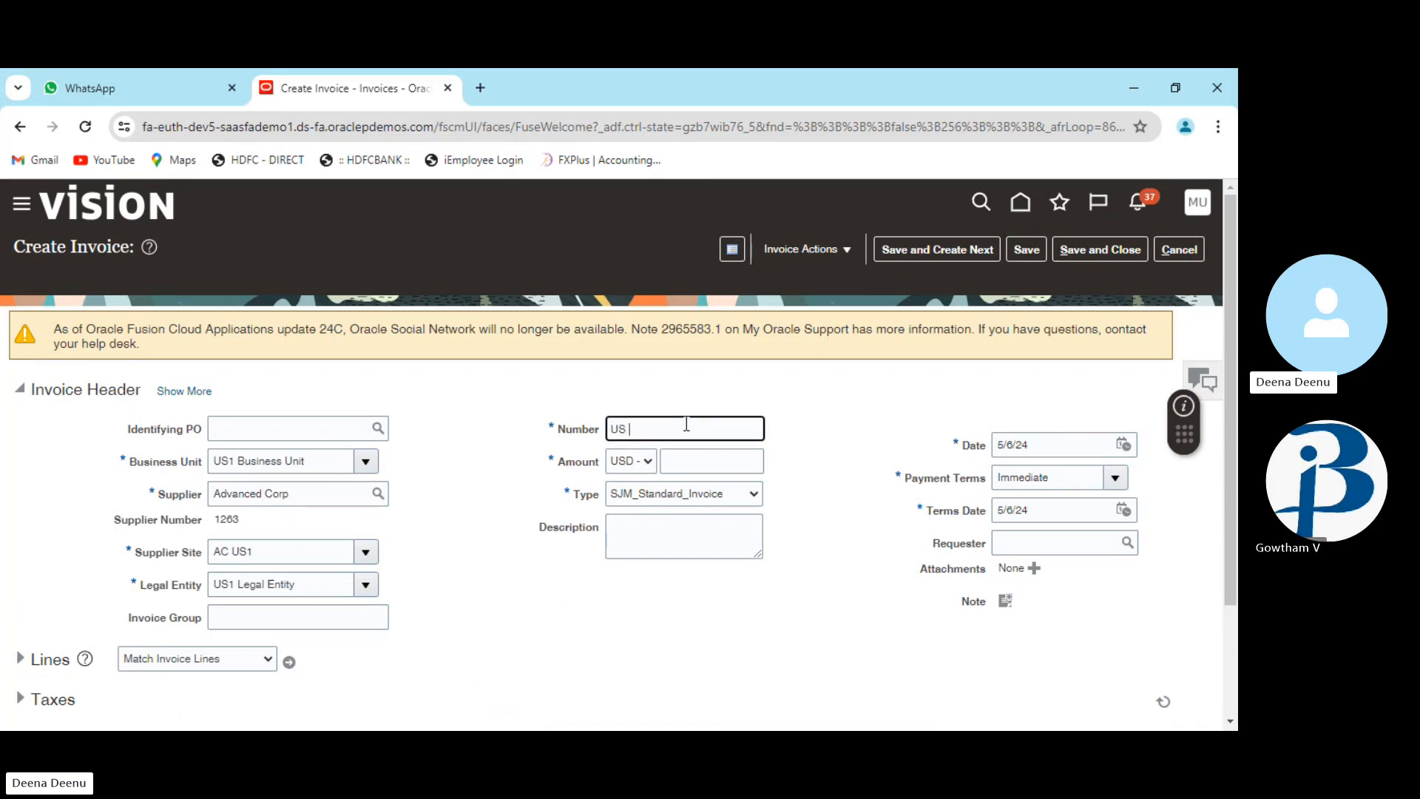
pyautogui.write('1234')
pyautogui.click(716, 457)
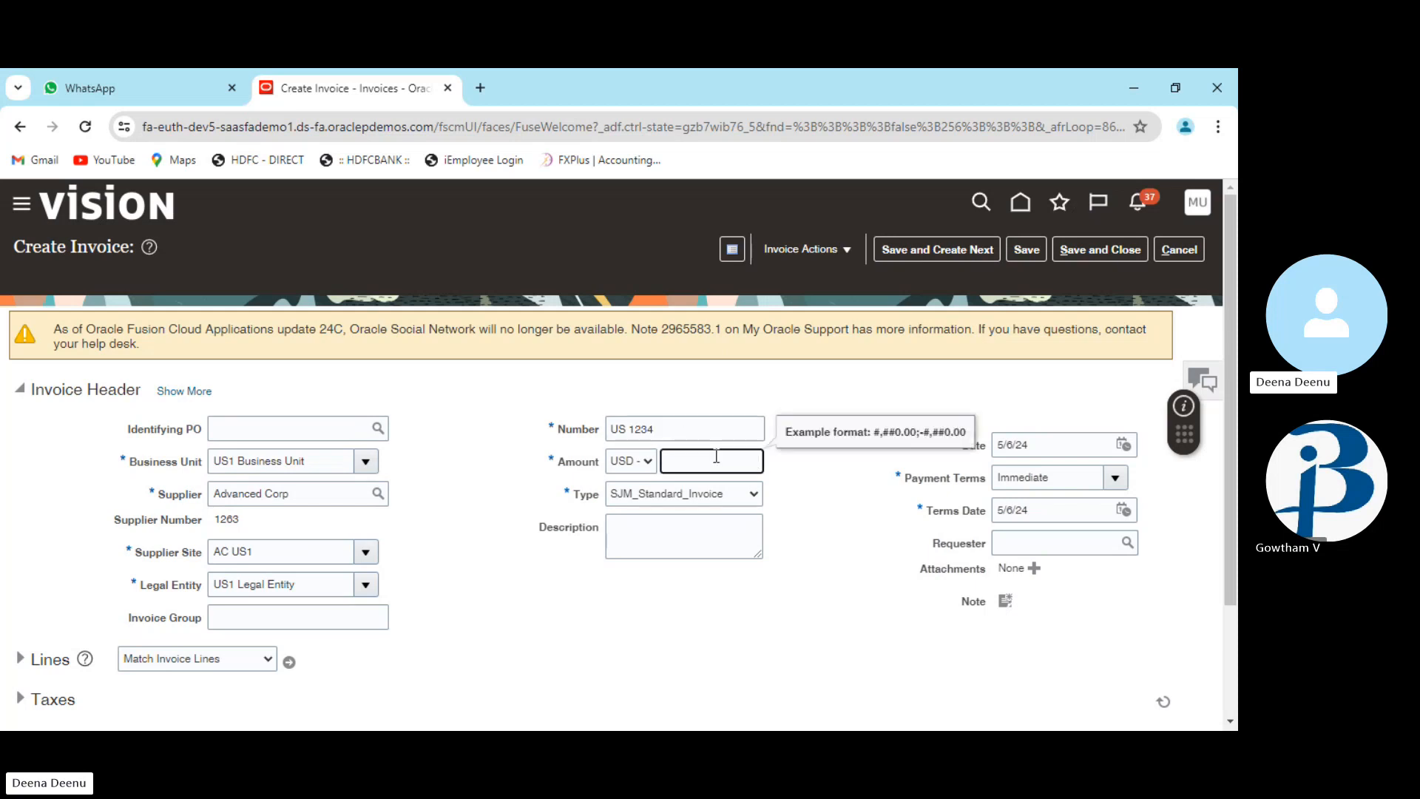
pyautogui.write('1000')
pyautogui.press('Tab')
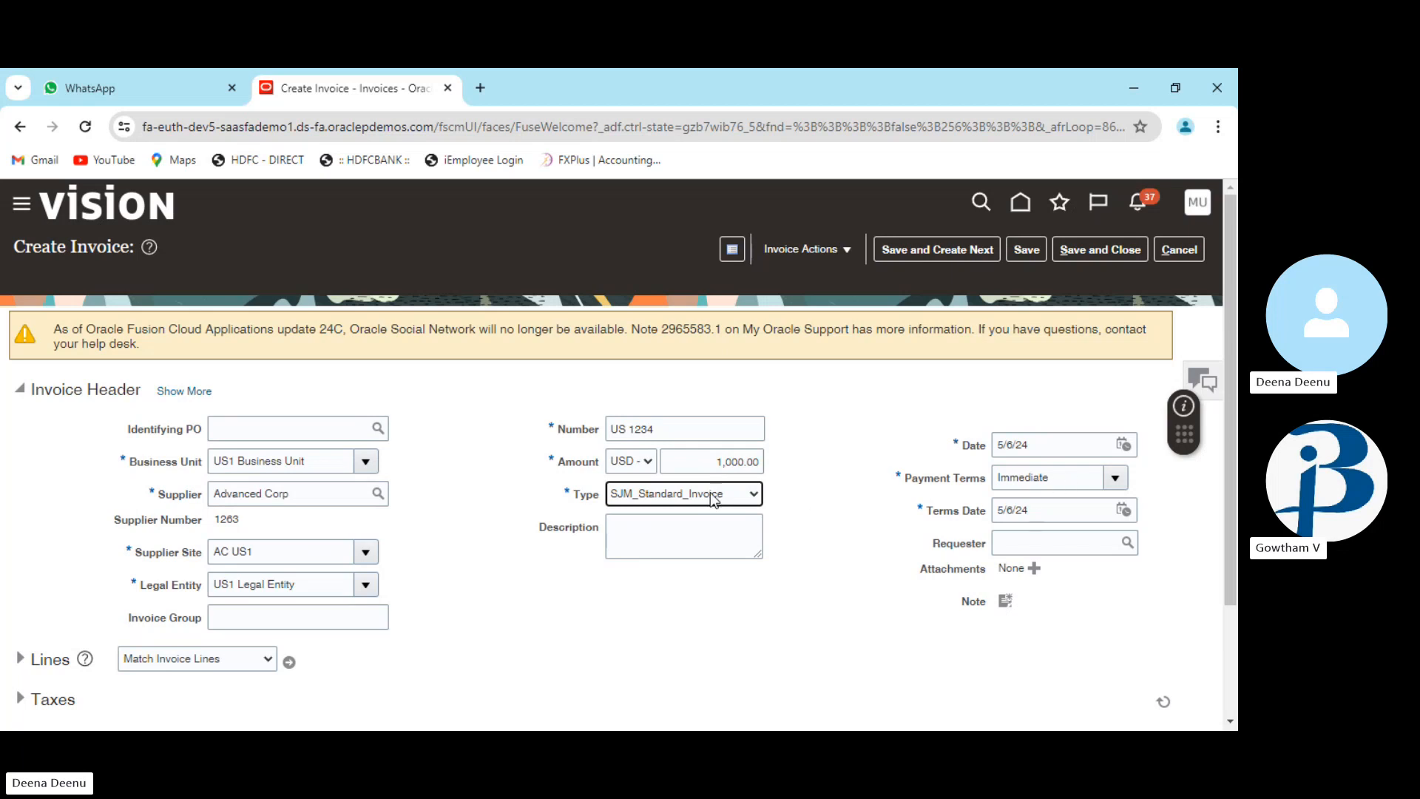
# Review the invoice header and totals, and look through the available payment terms
pyautogui.scroll(-2, 707, 500)
pyautogui.scroll(2, 721, 481)
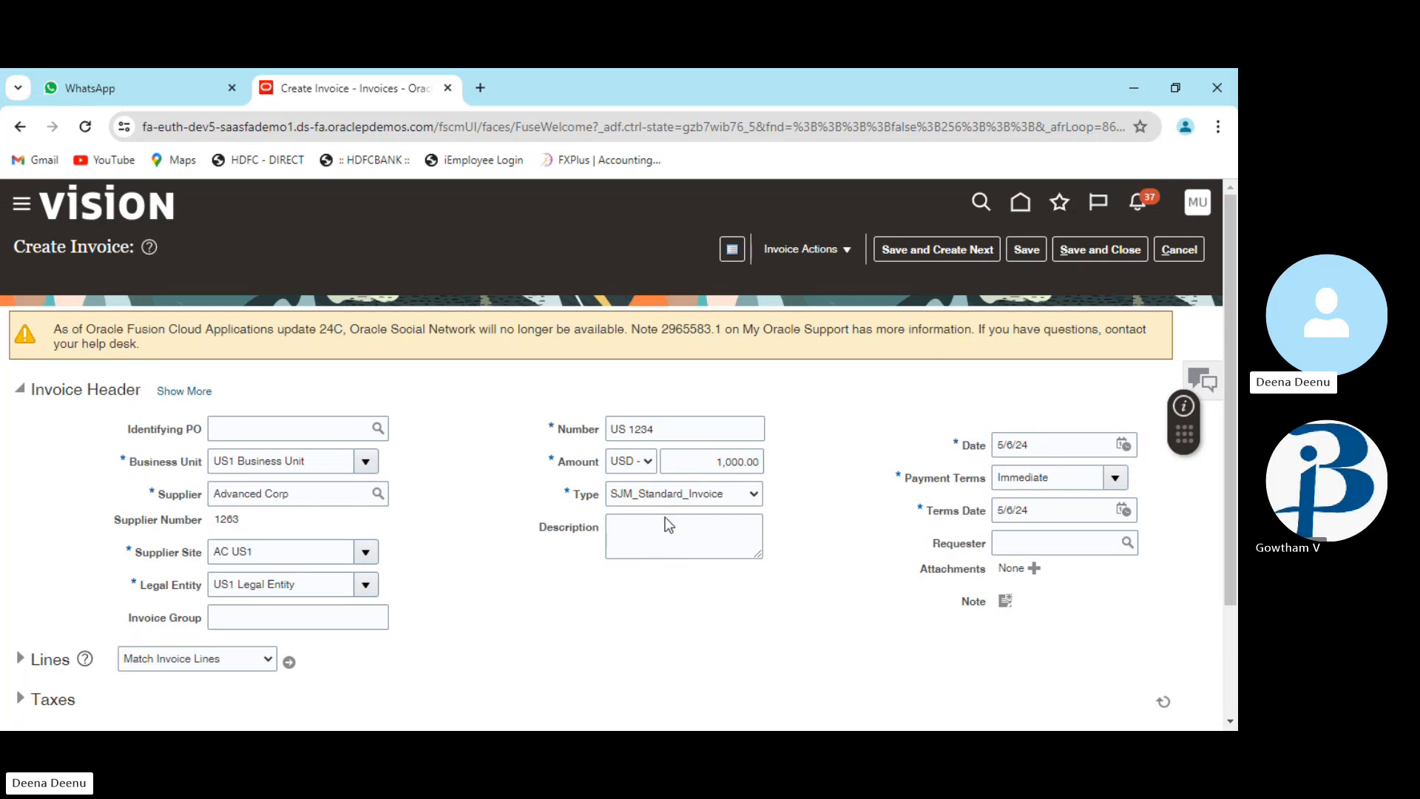
pyautogui.scroll(-2, 592, 603)
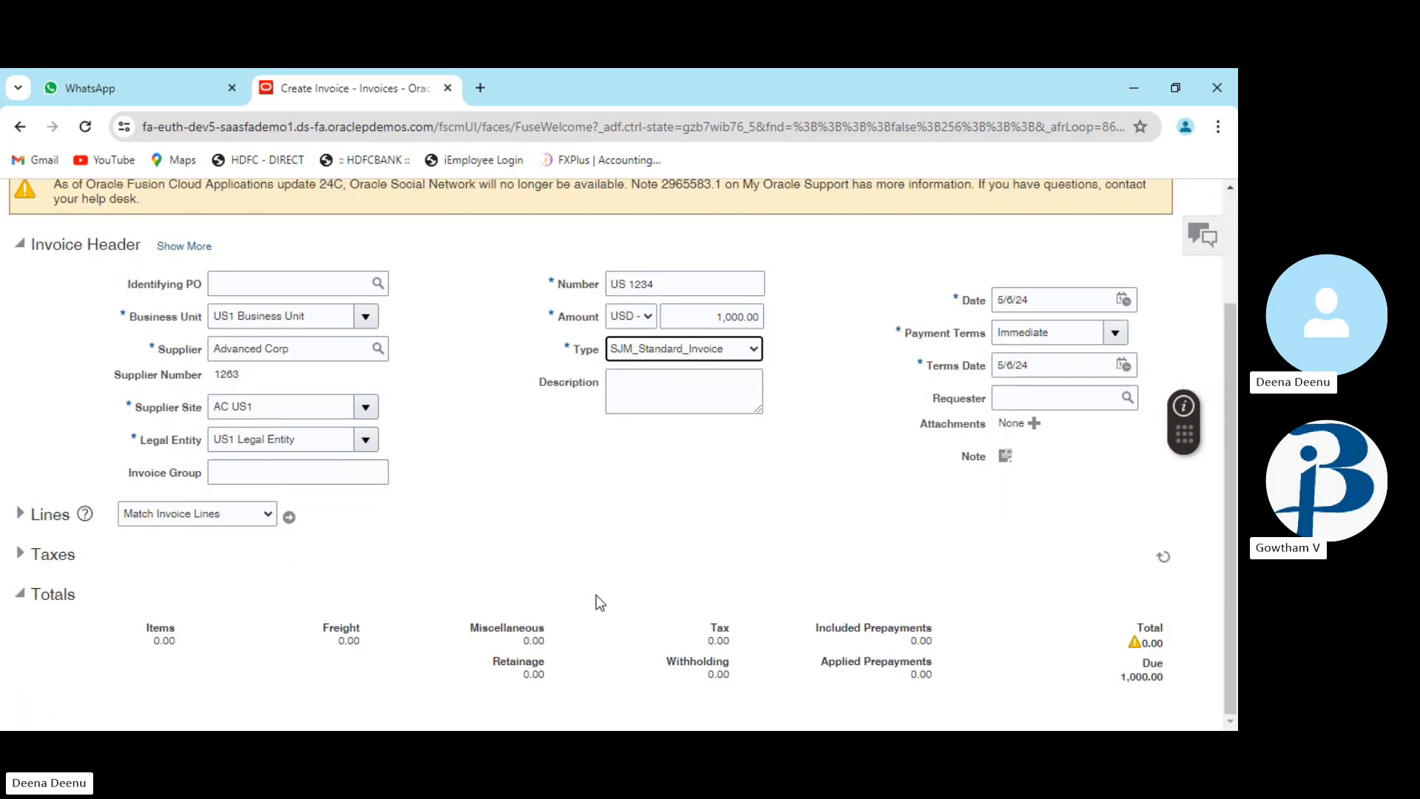
pyautogui.scroll(1, 558, 587)
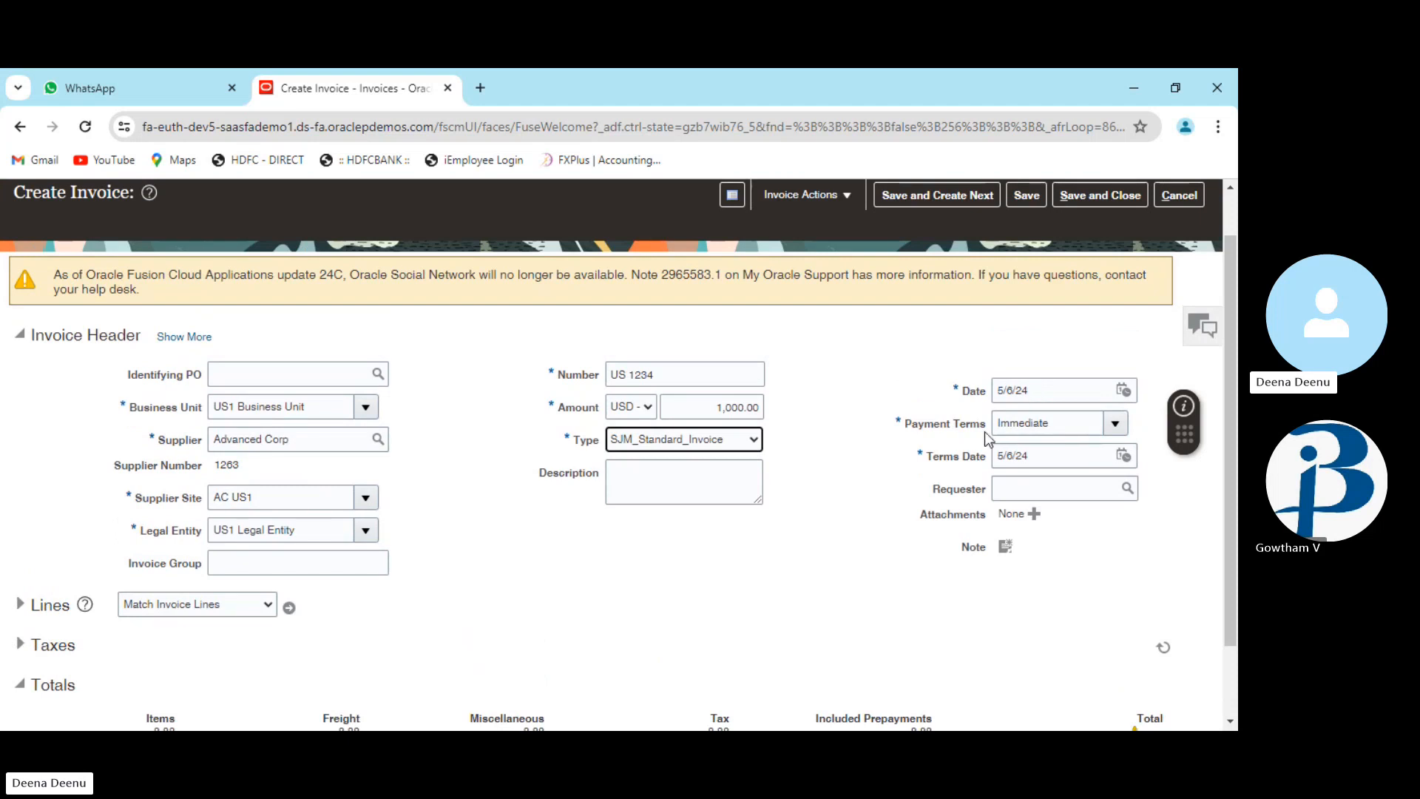
pyautogui.scroll(-1, 615, 538)
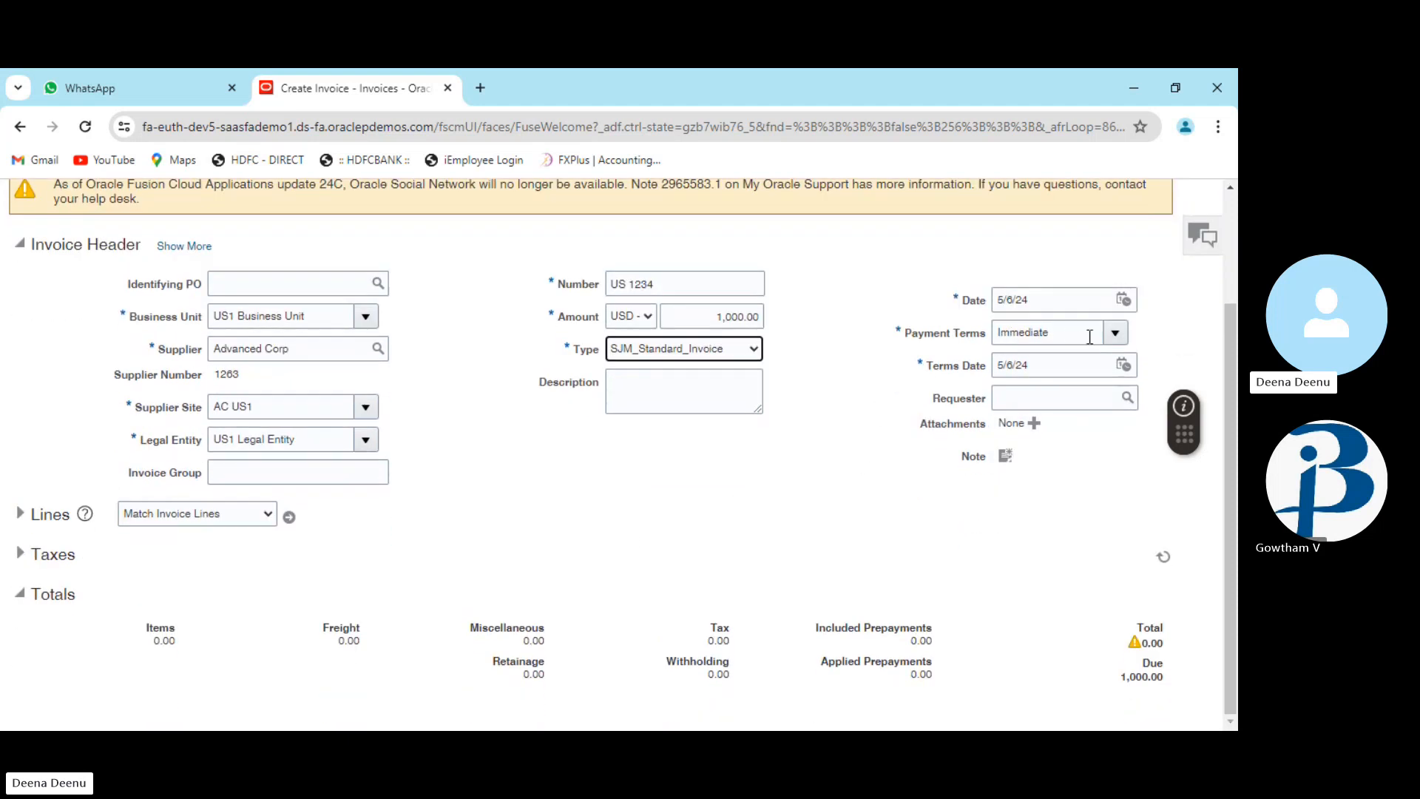
pyautogui.click(1116, 334)
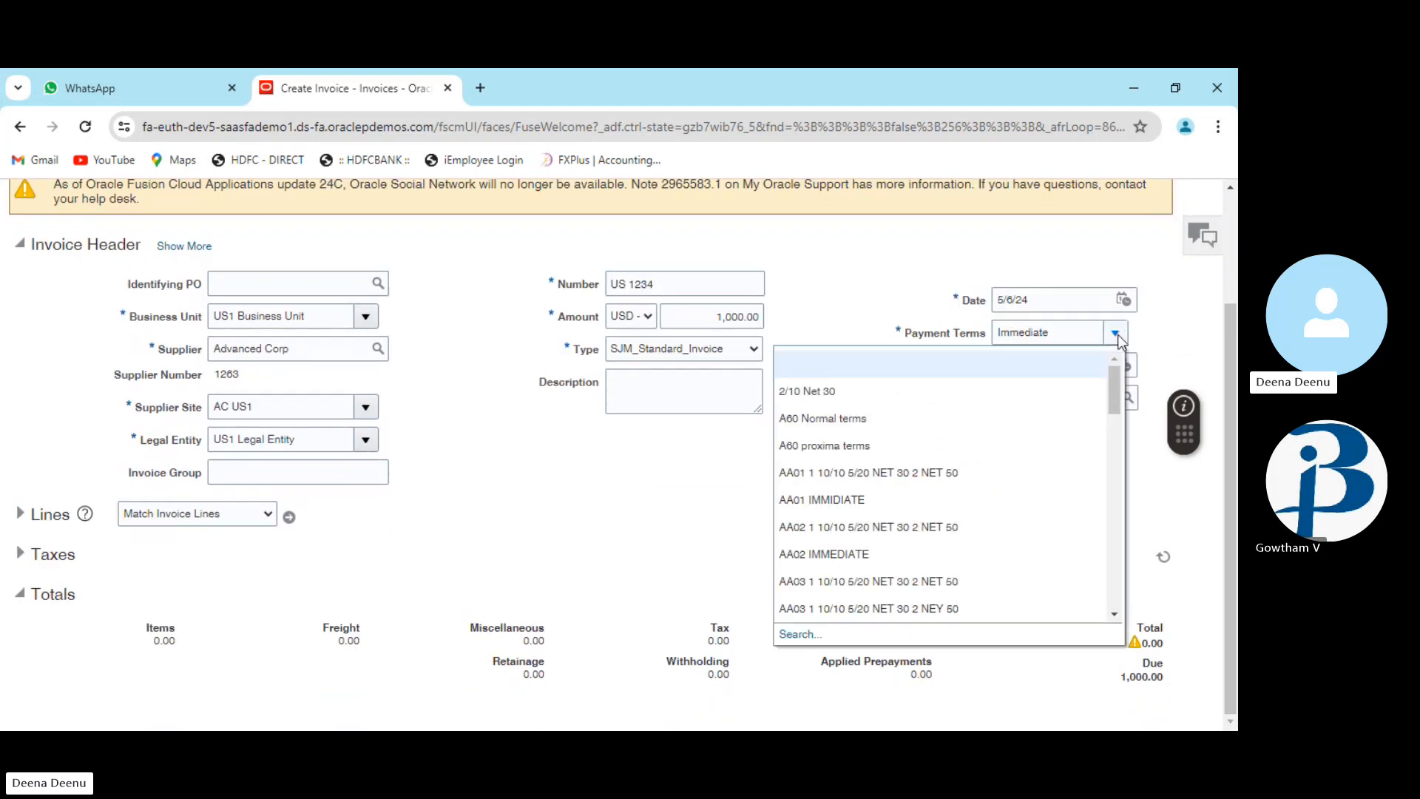
pyautogui.click(1116, 334)
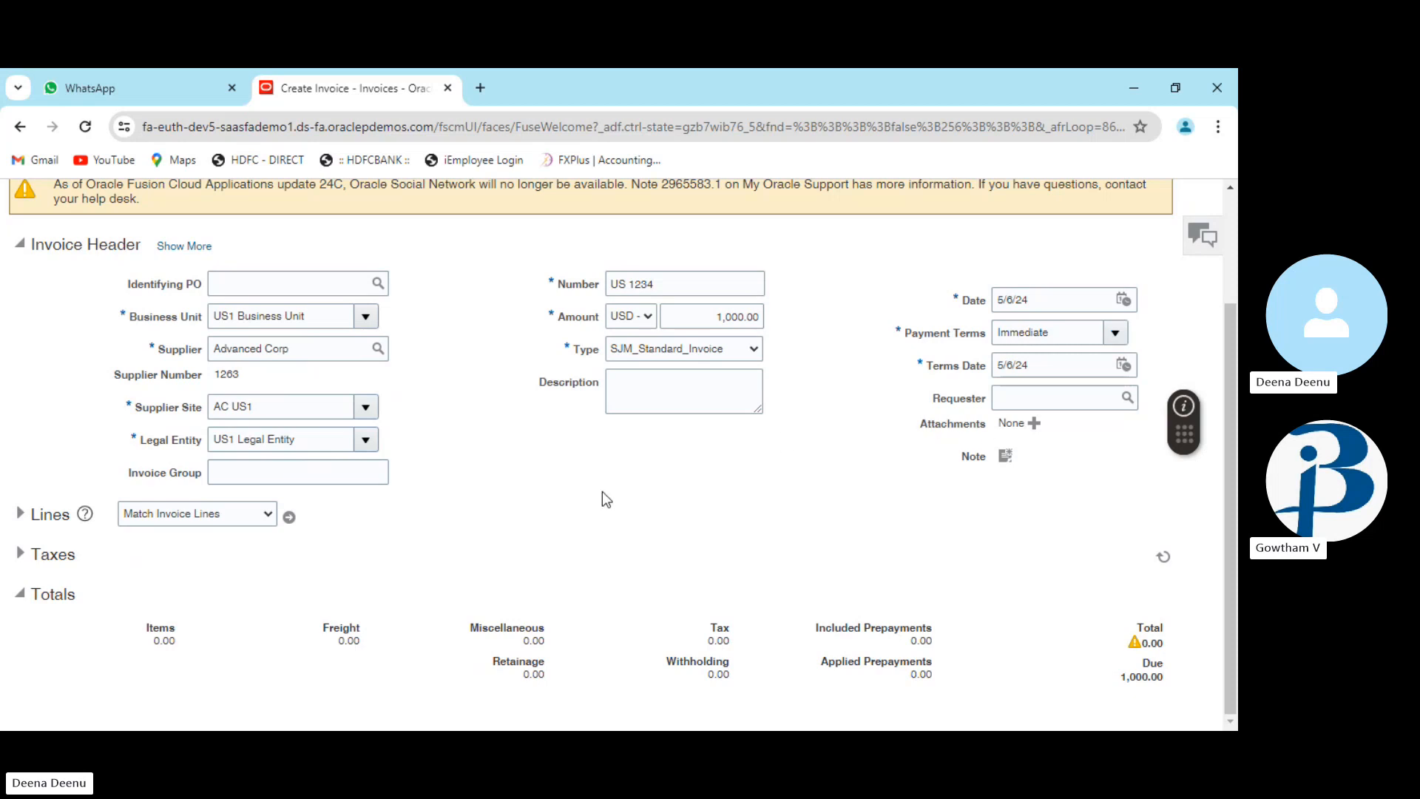
# Expand the invoice lines and set the amount of line 1, type Item, to 1000
pyautogui.click(21, 515)
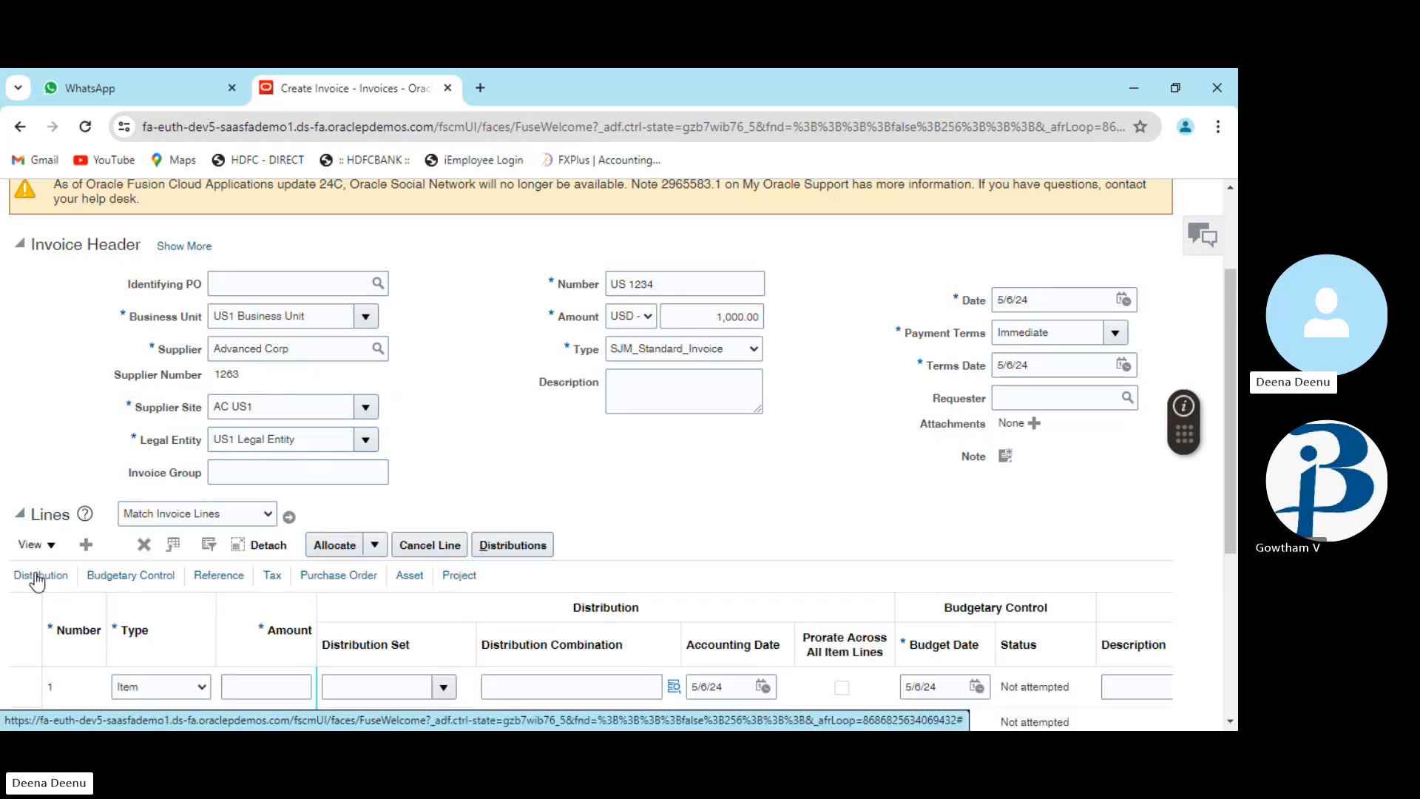
pyautogui.scroll(-3, 256, 603)
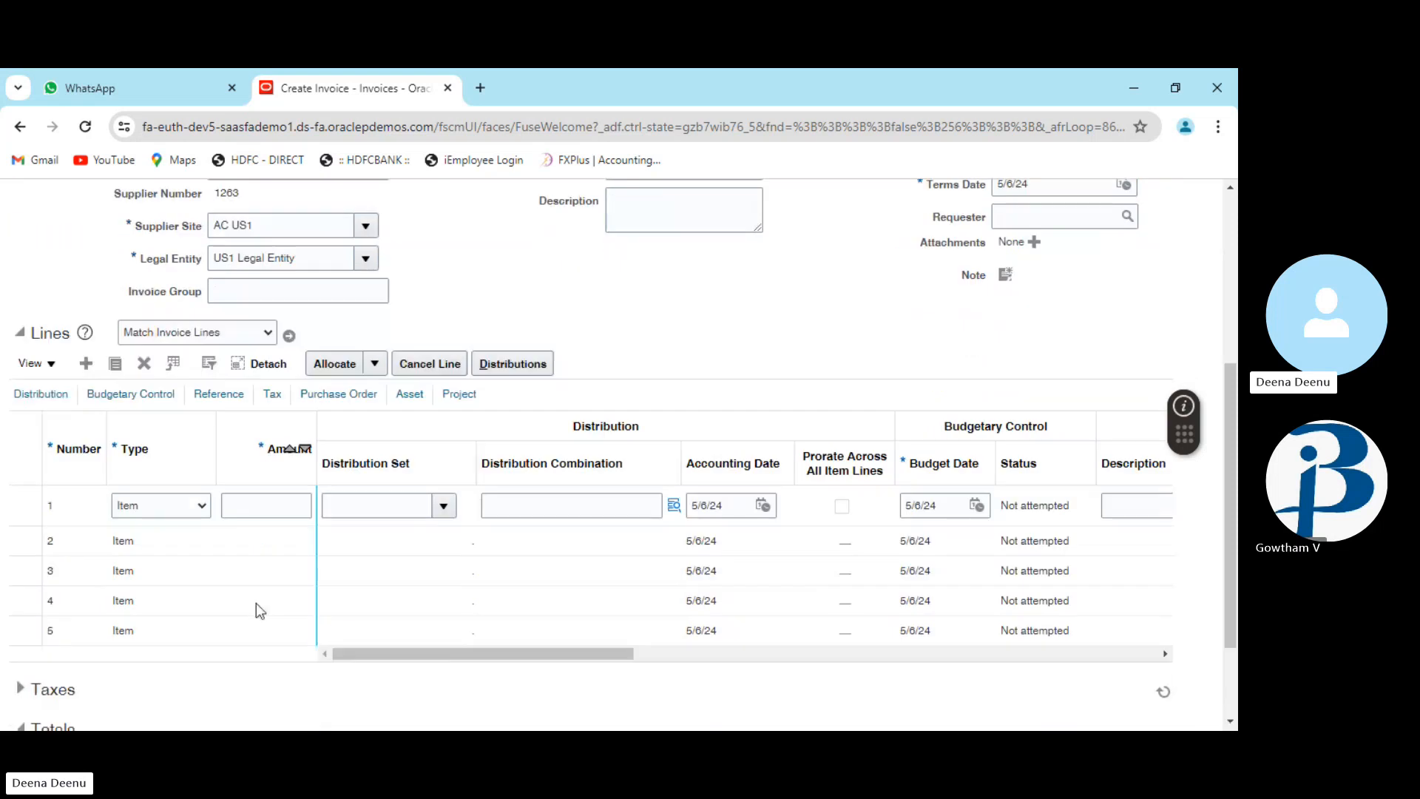
pyautogui.click(150, 503)
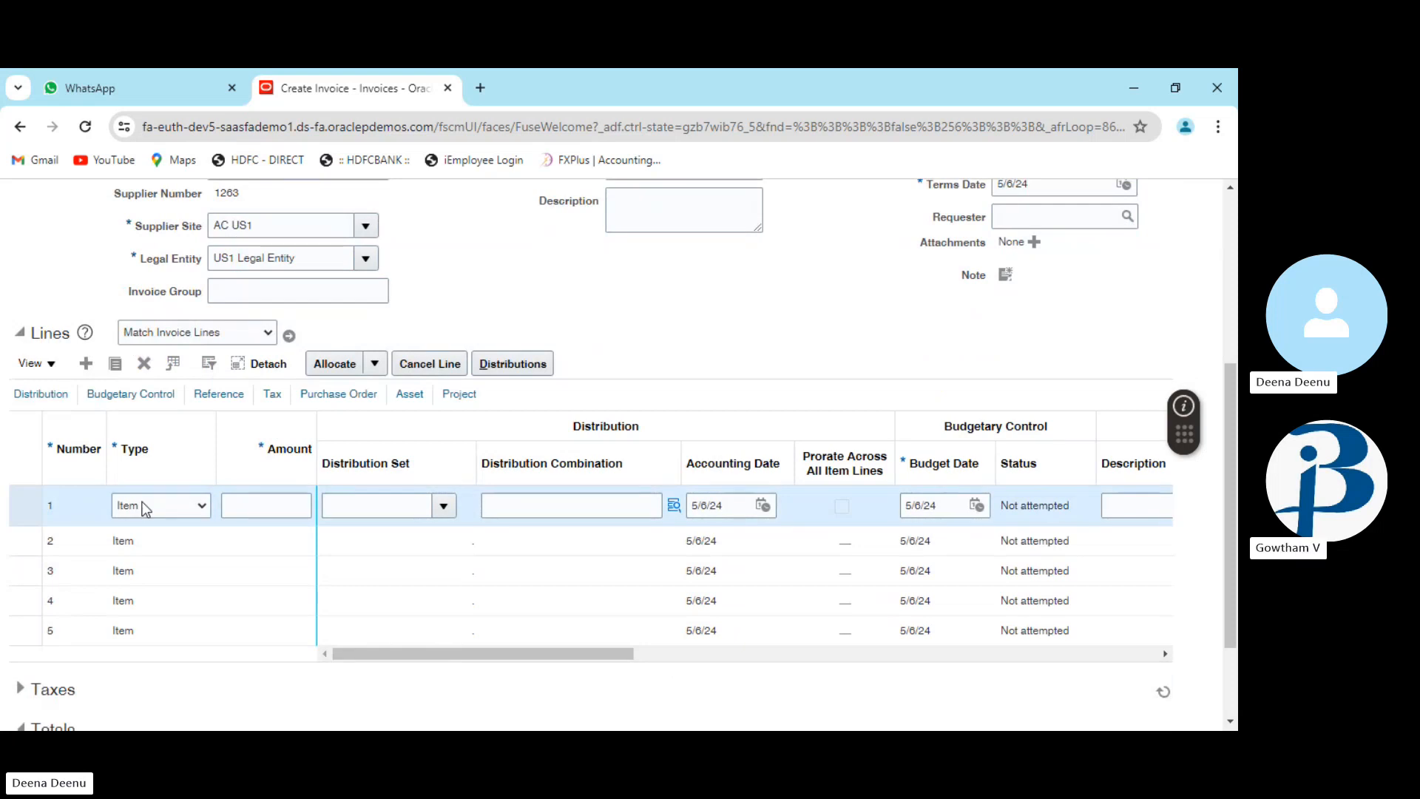
pyautogui.click(307, 507)
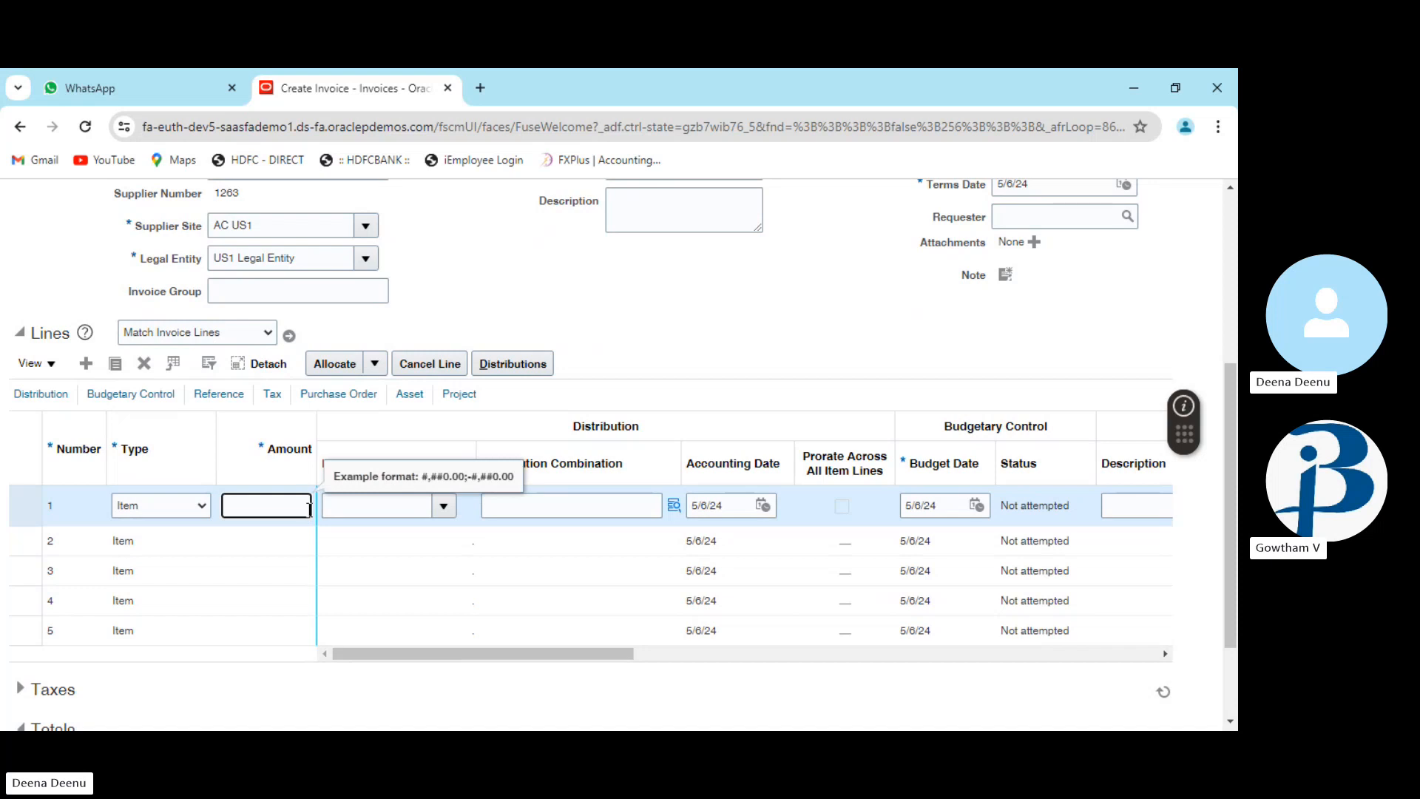
pyautogui.write('1000')
pyautogui.press('Tab')
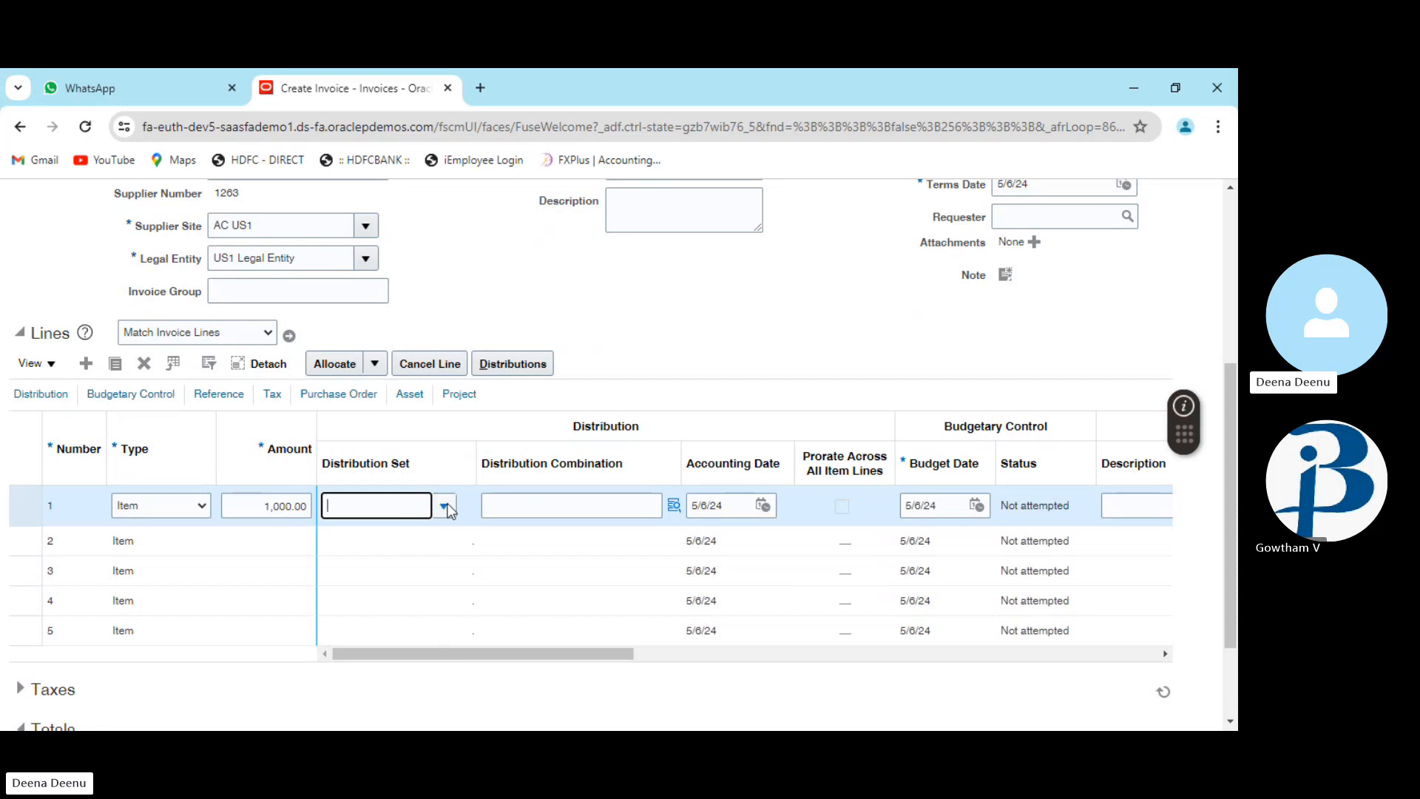
# Try HARDWARE as the distribution set of invoice line 1 and clear the entry
pyautogui.write('HAR')
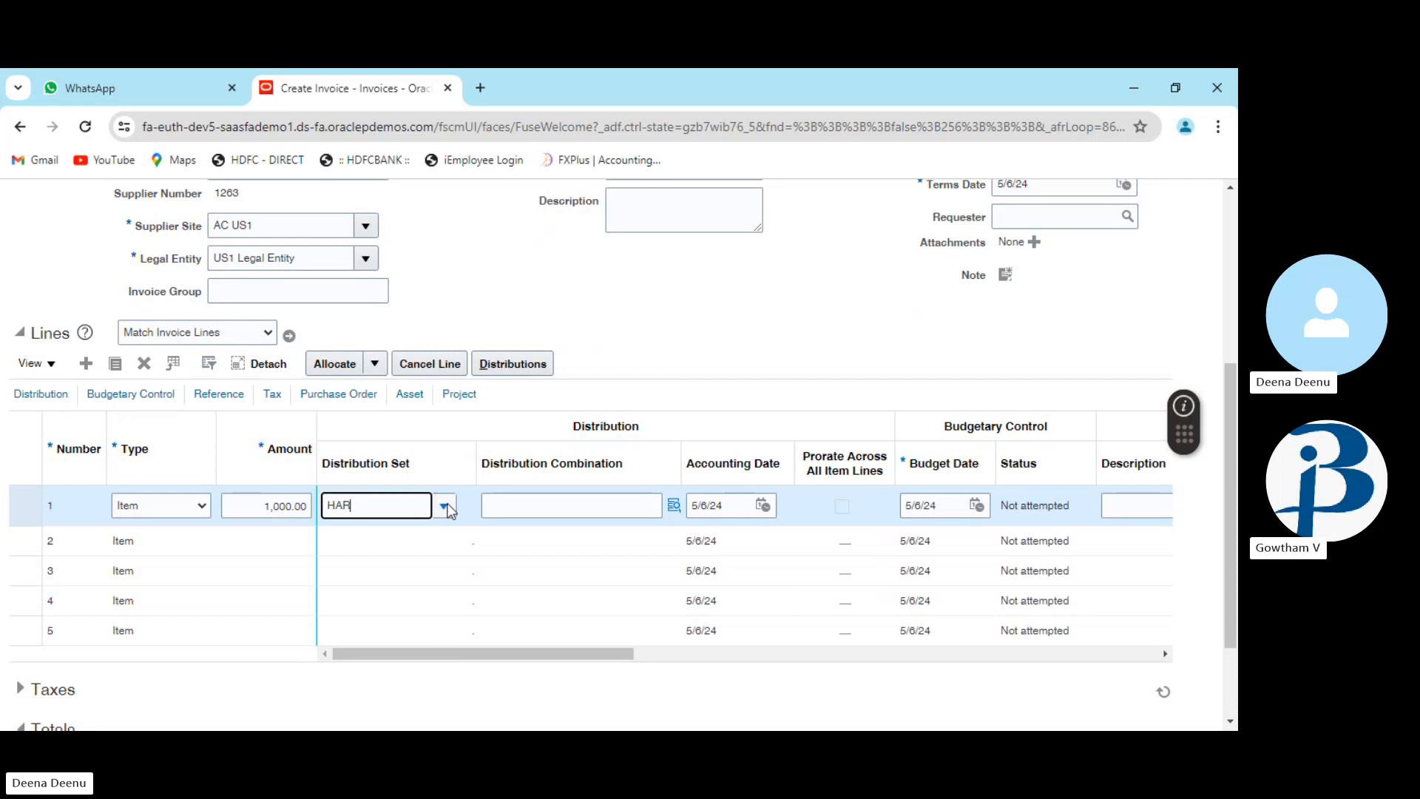
pyautogui.write('DWARE')
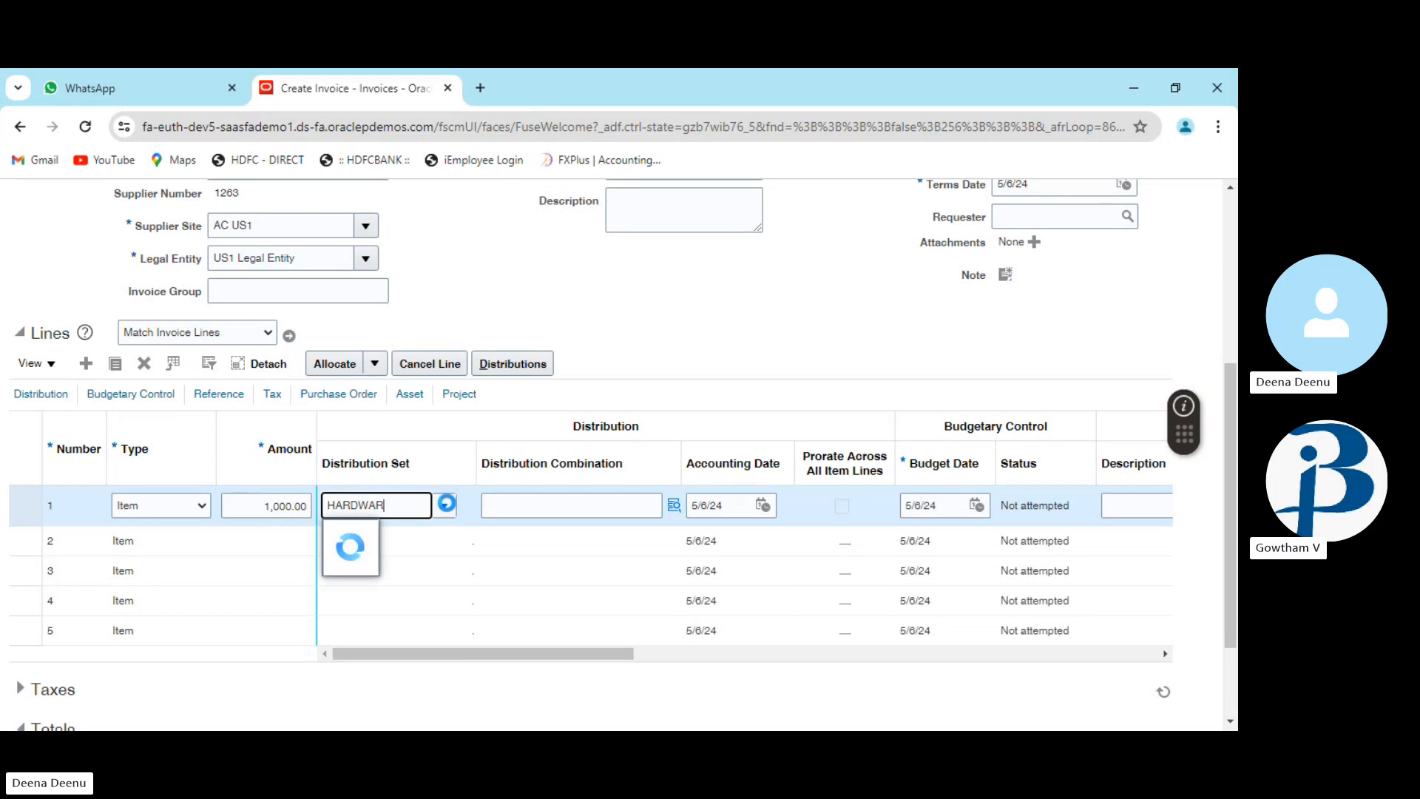
pyautogui.press('BackSpace')
pyautogui.press('BackSpace')
pyautogui.press('BackSpace')
pyautogui.press('BackSpace')
pyautogui.press('BackSpace')
pyautogui.press('BackSpace')
pyautogui.press('BackSpace')
pyautogui.press('BackSpace')
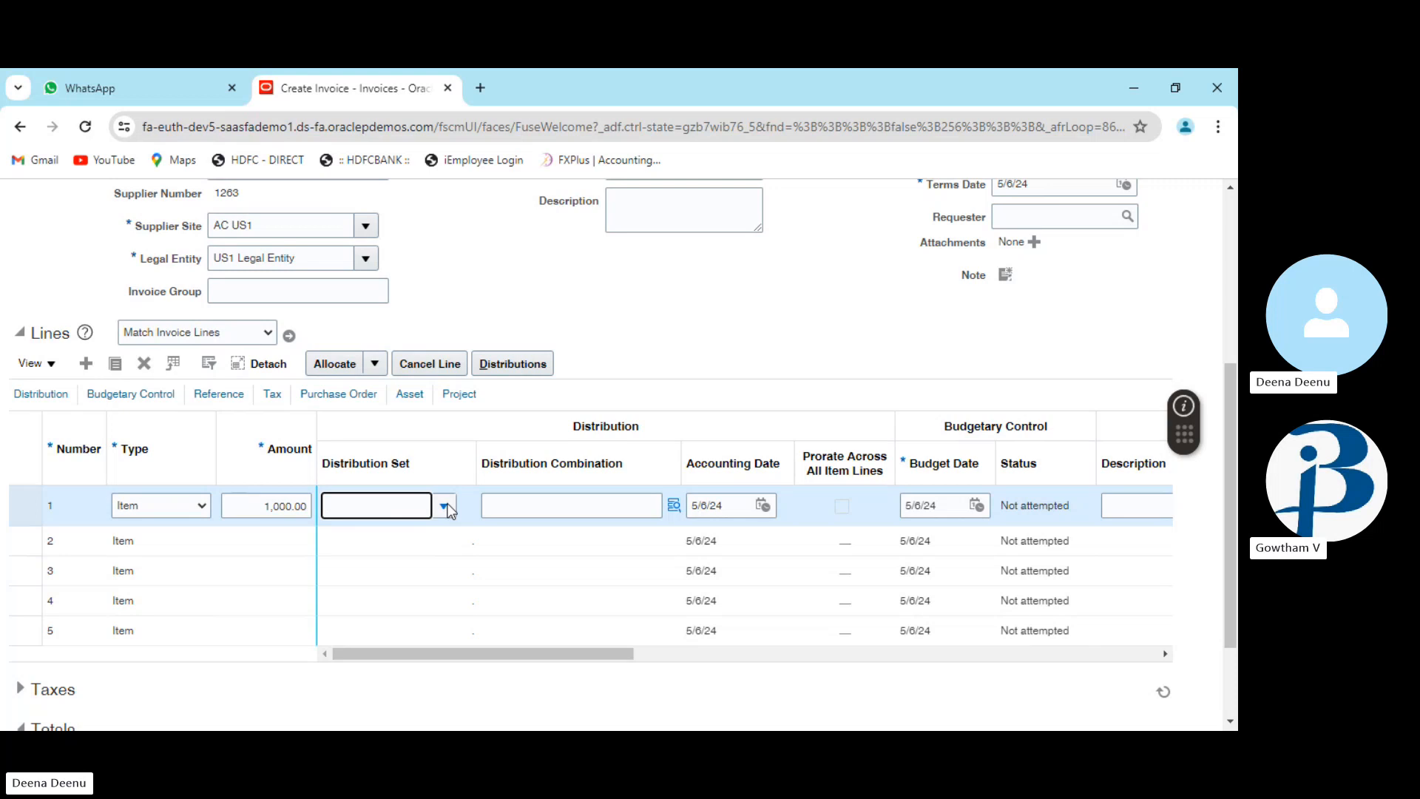
pyautogui.click(619, 503)
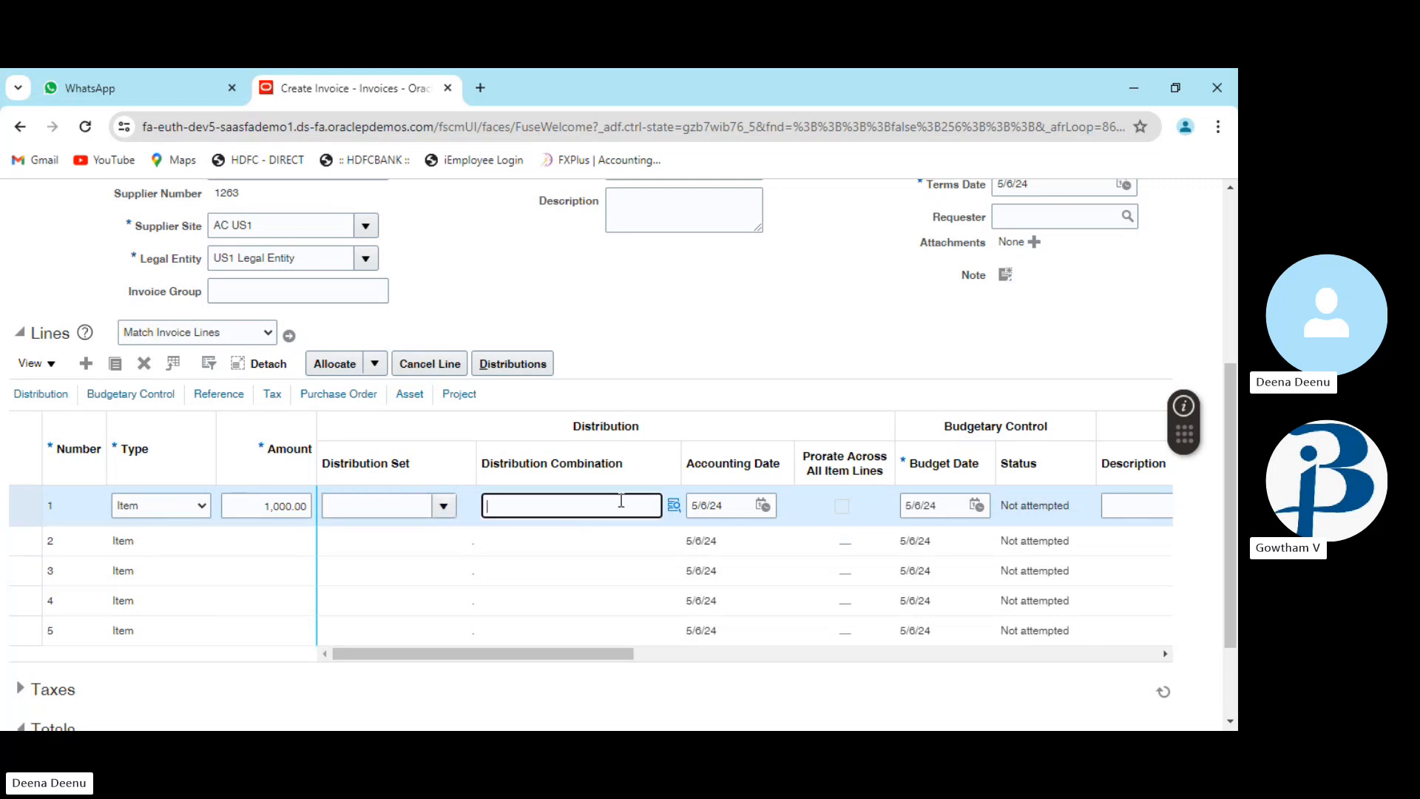
pyautogui.click(674, 509)
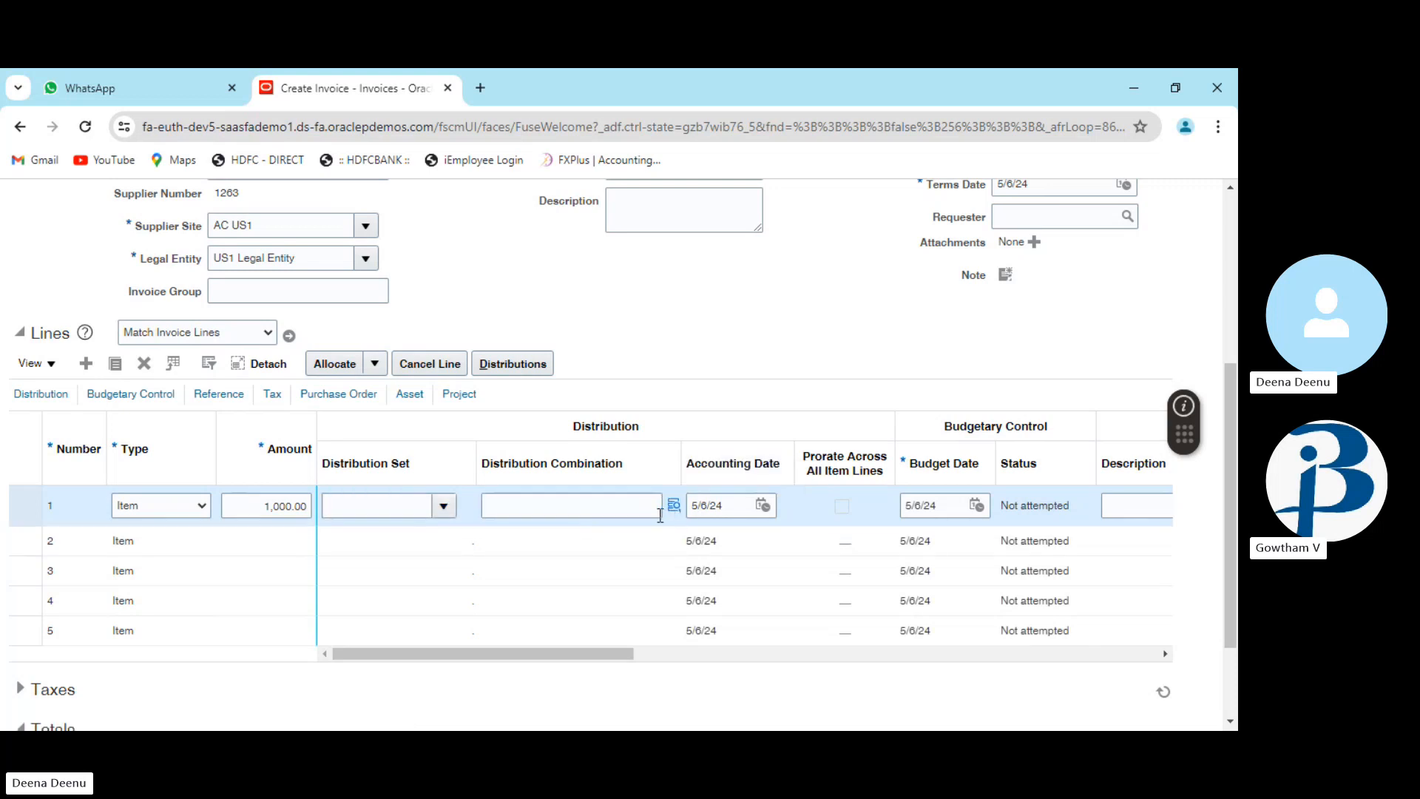
pyautogui.click(639, 506)
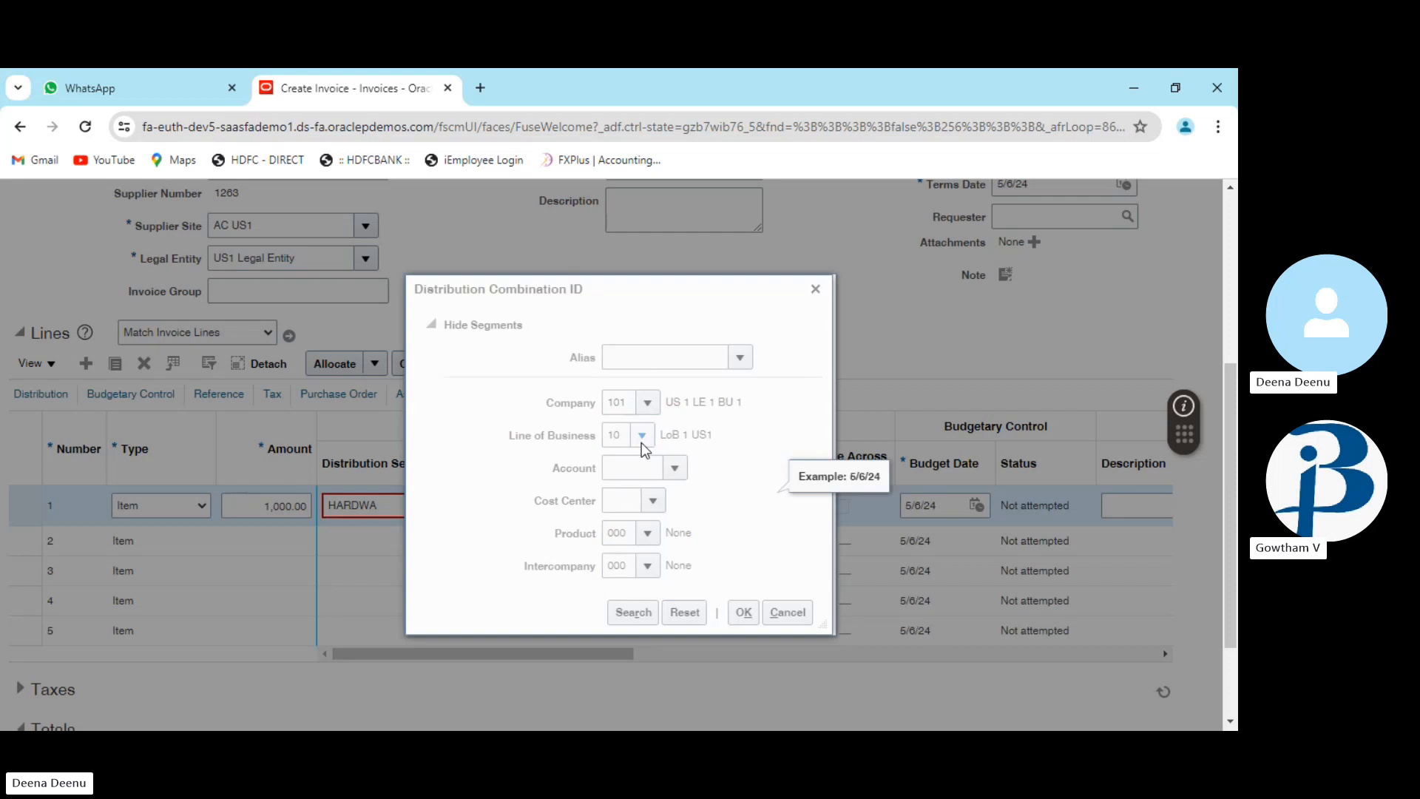
pyautogui.click(815, 290)
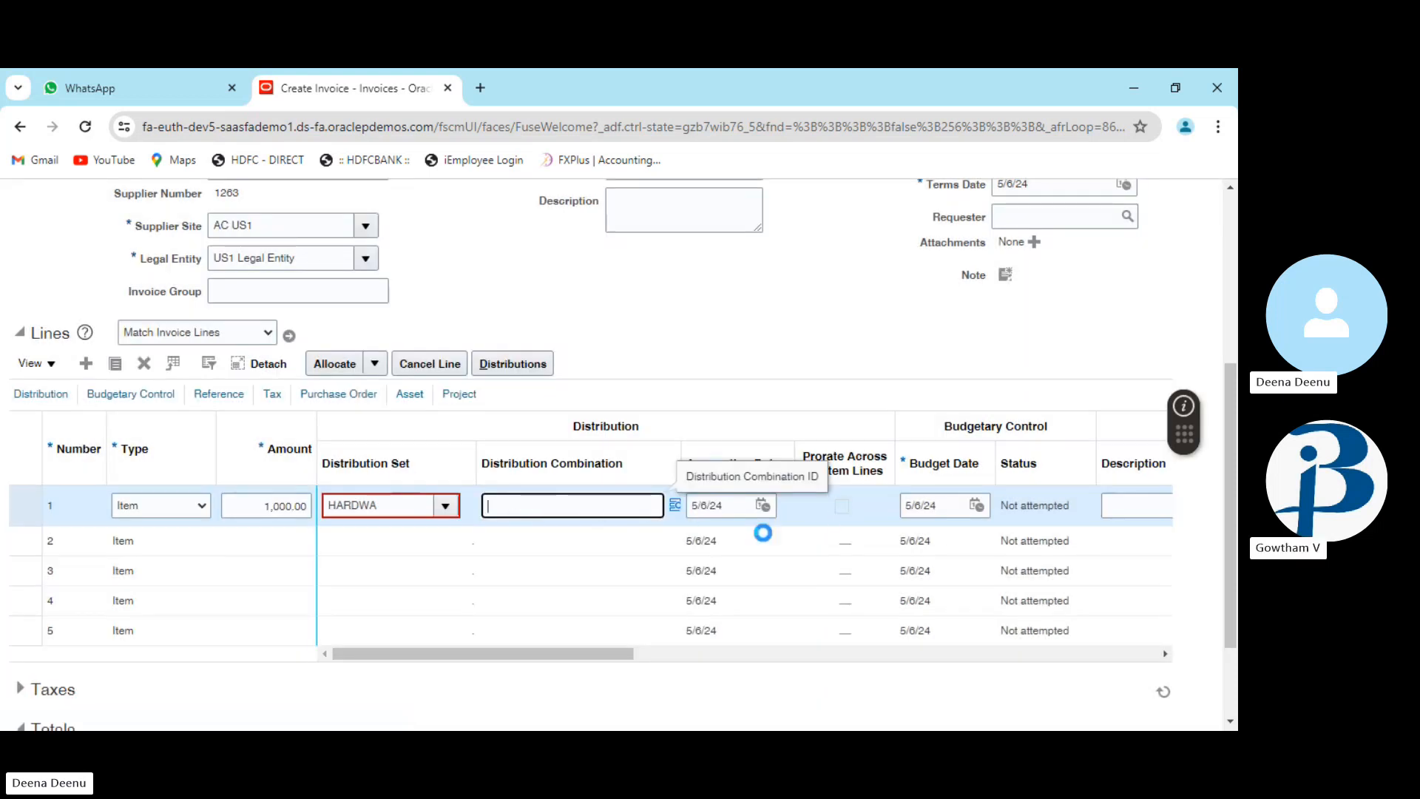
pyautogui.click(532, 509)
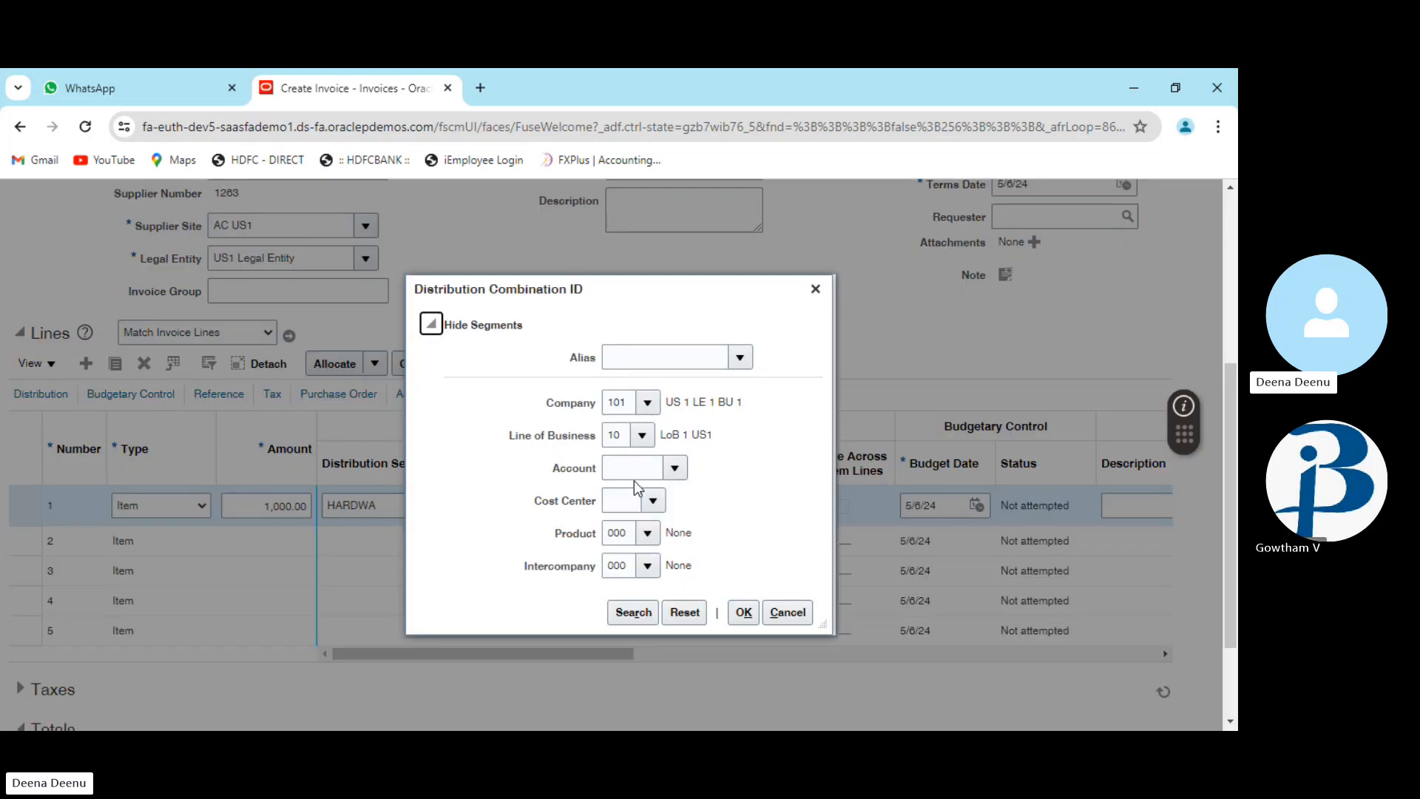
pyautogui.click(671, 467)
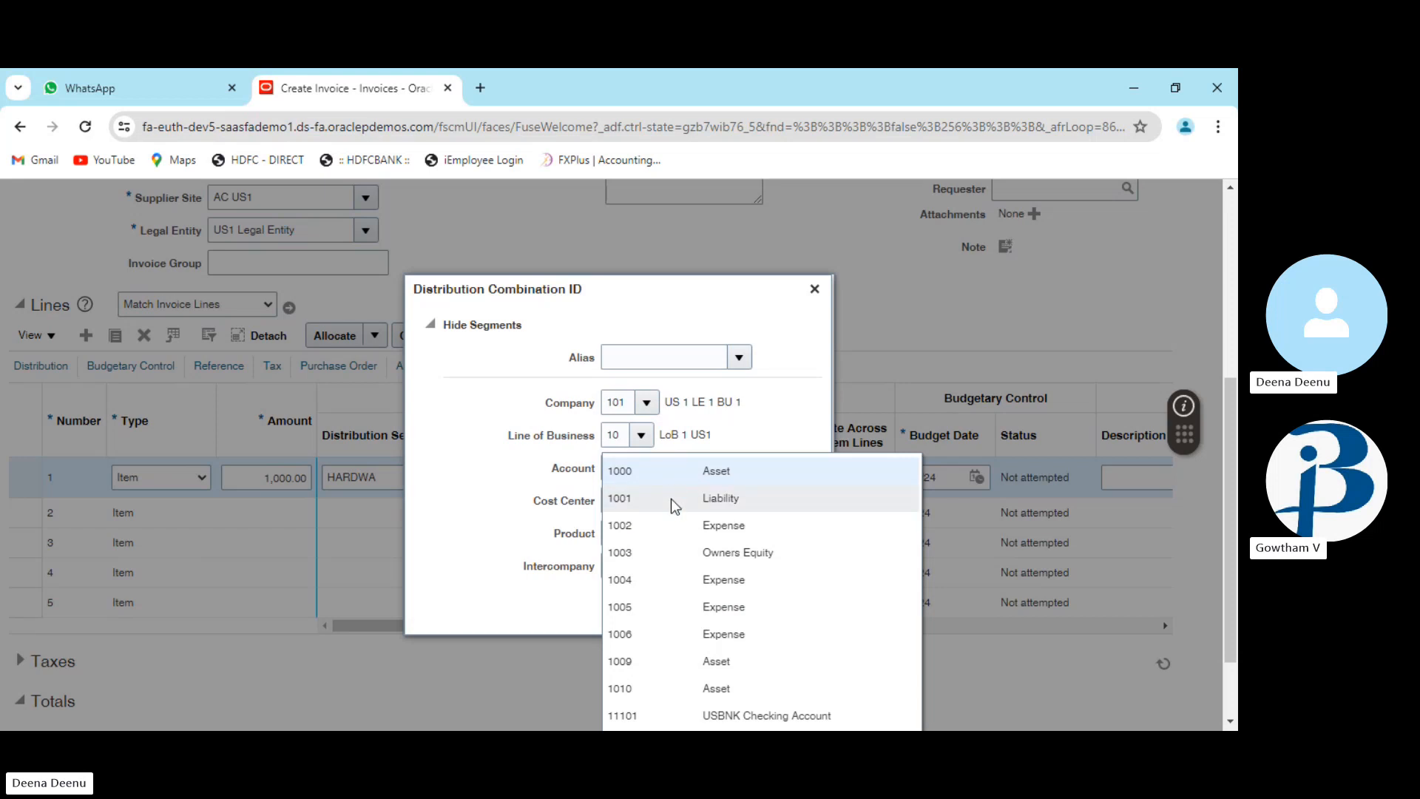
pyautogui.scroll(-2, 662, 576)
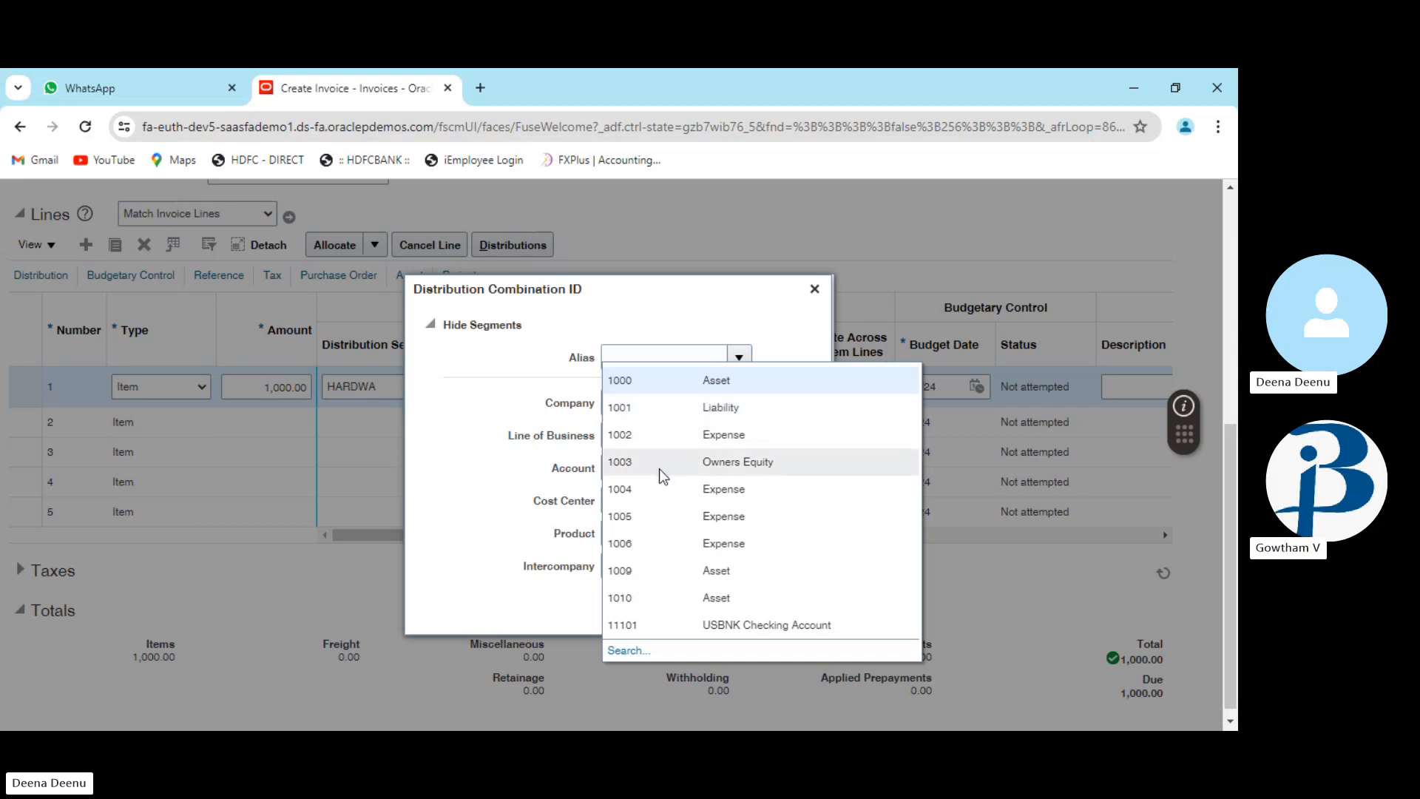
pyautogui.click(666, 595)
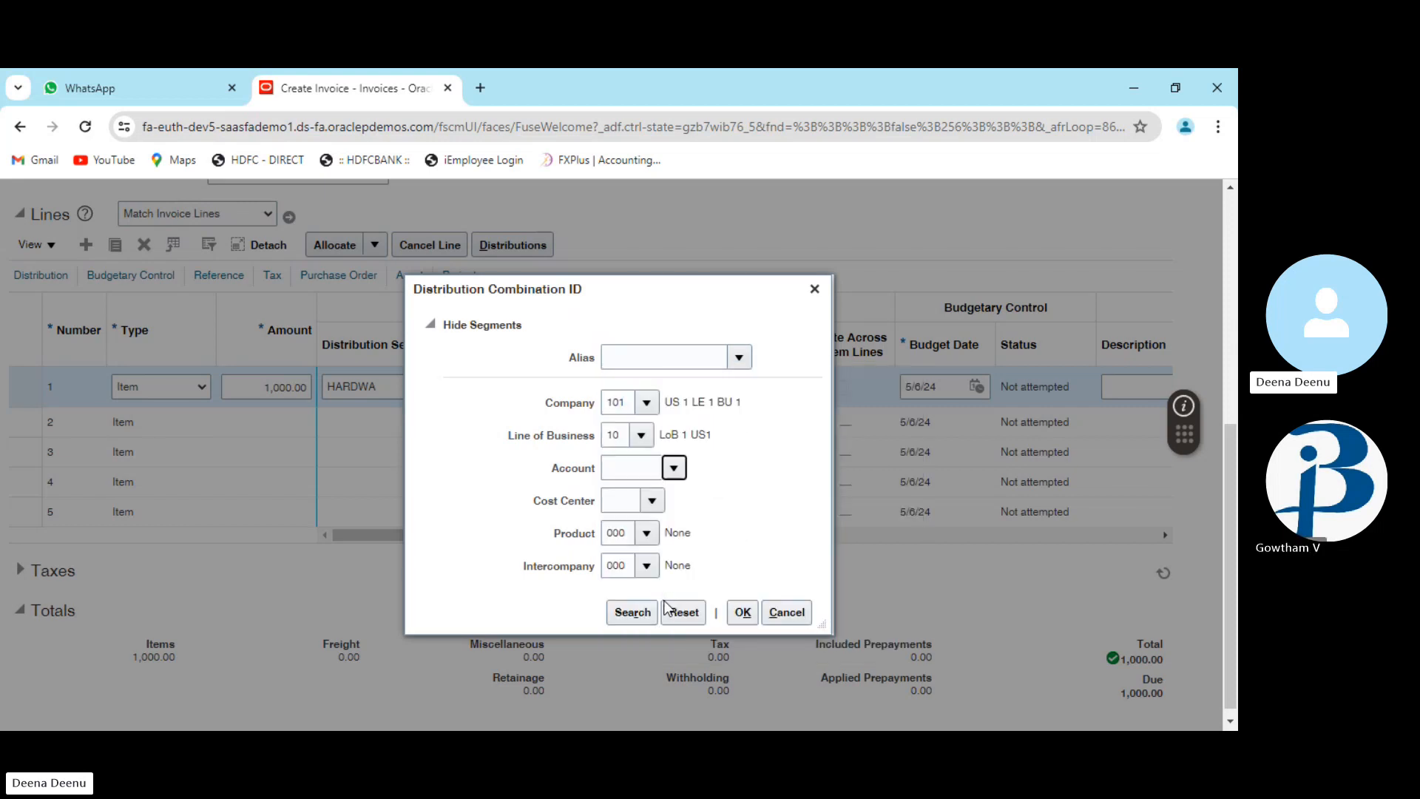
pyautogui.click(635, 615)
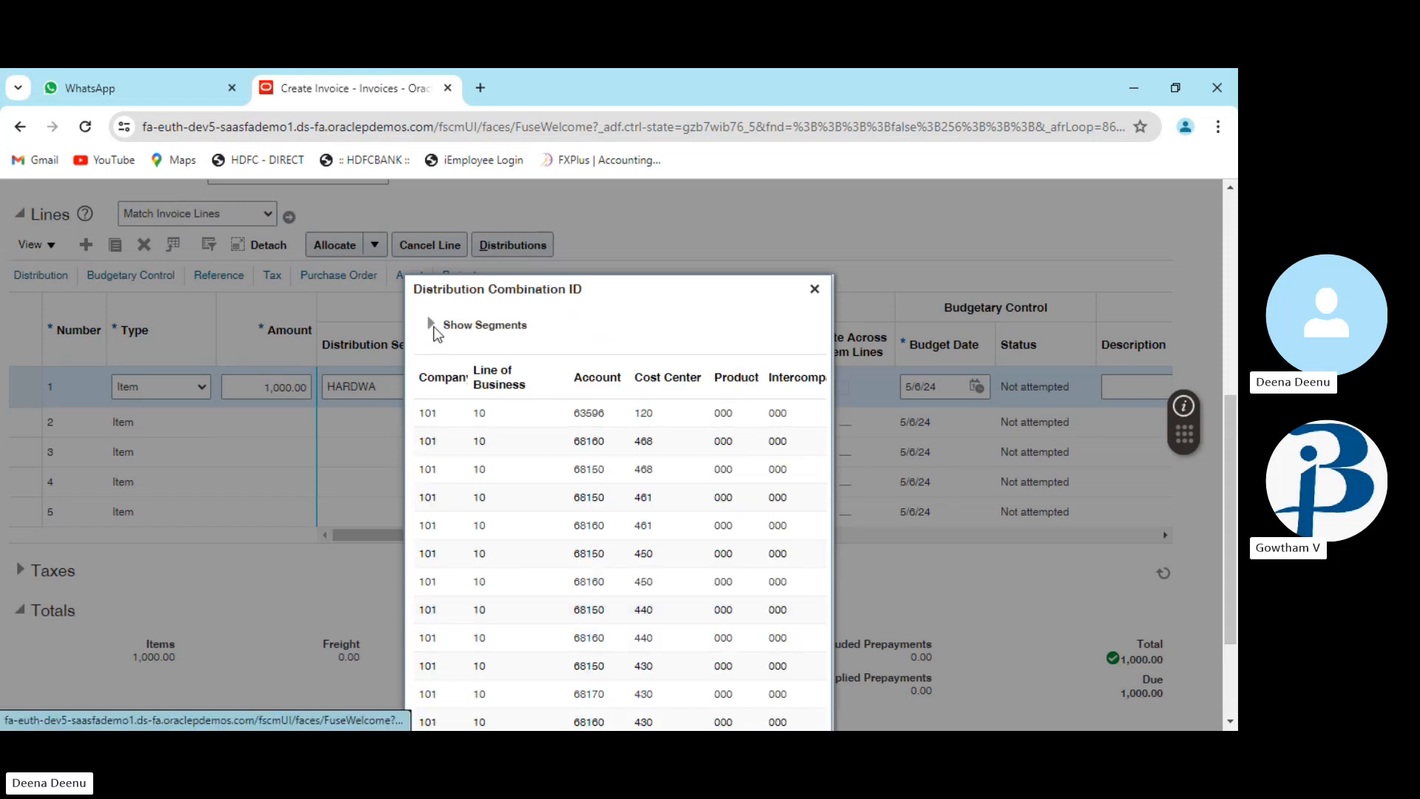
pyautogui.click(526, 517)
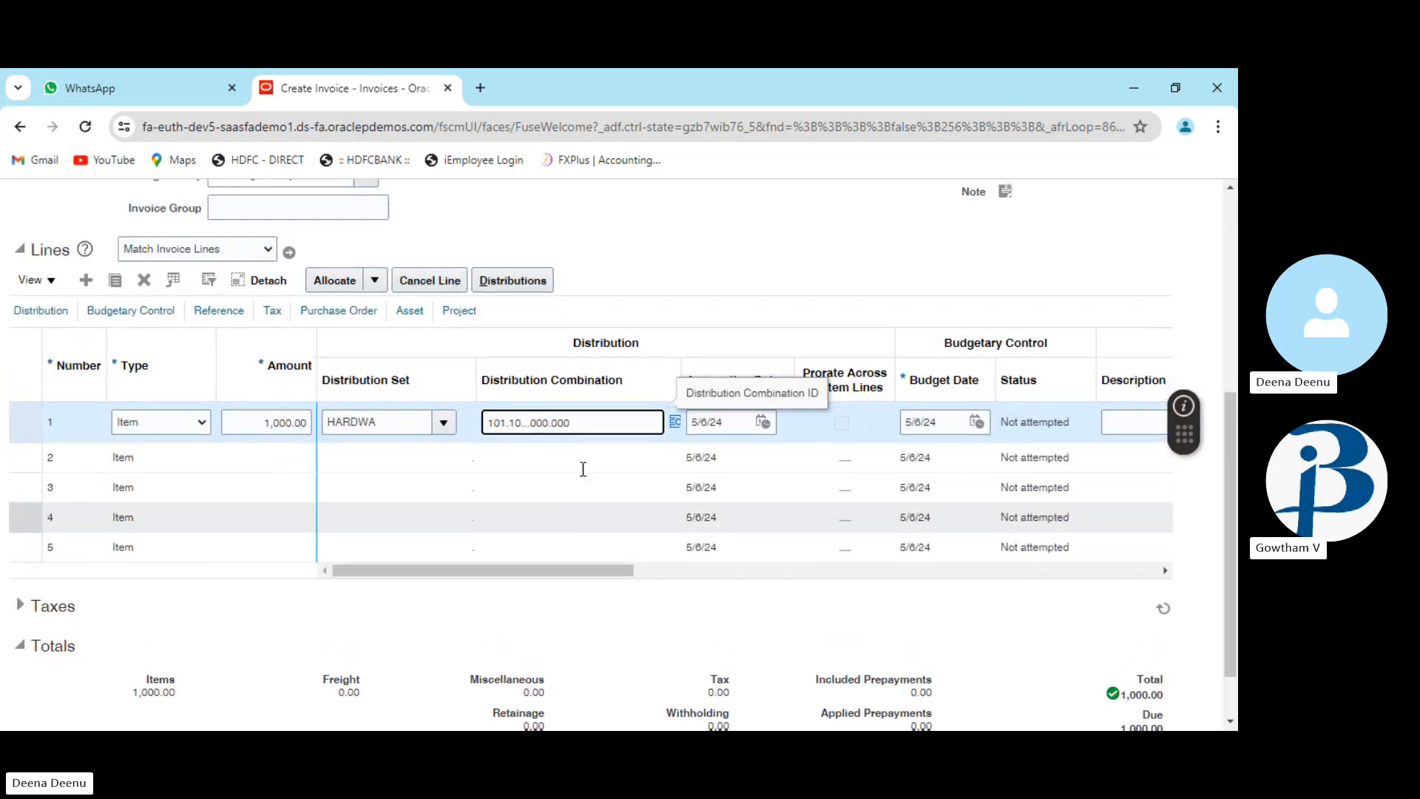
pyautogui.scroll(1, 583, 470)
pyautogui.moveTo(626, 477); pyautogui.dragTo(324, 476)
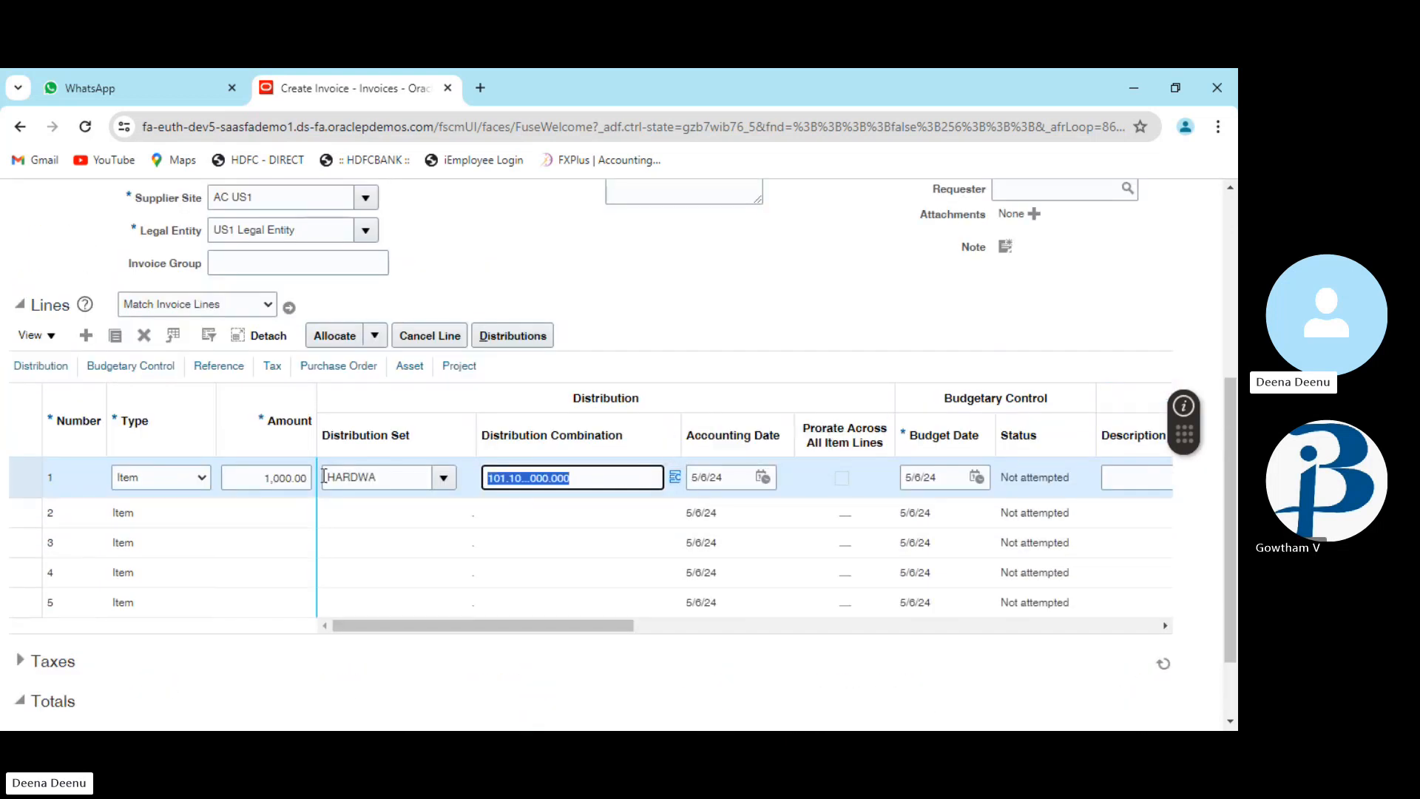
pyautogui.press('BackSpace')
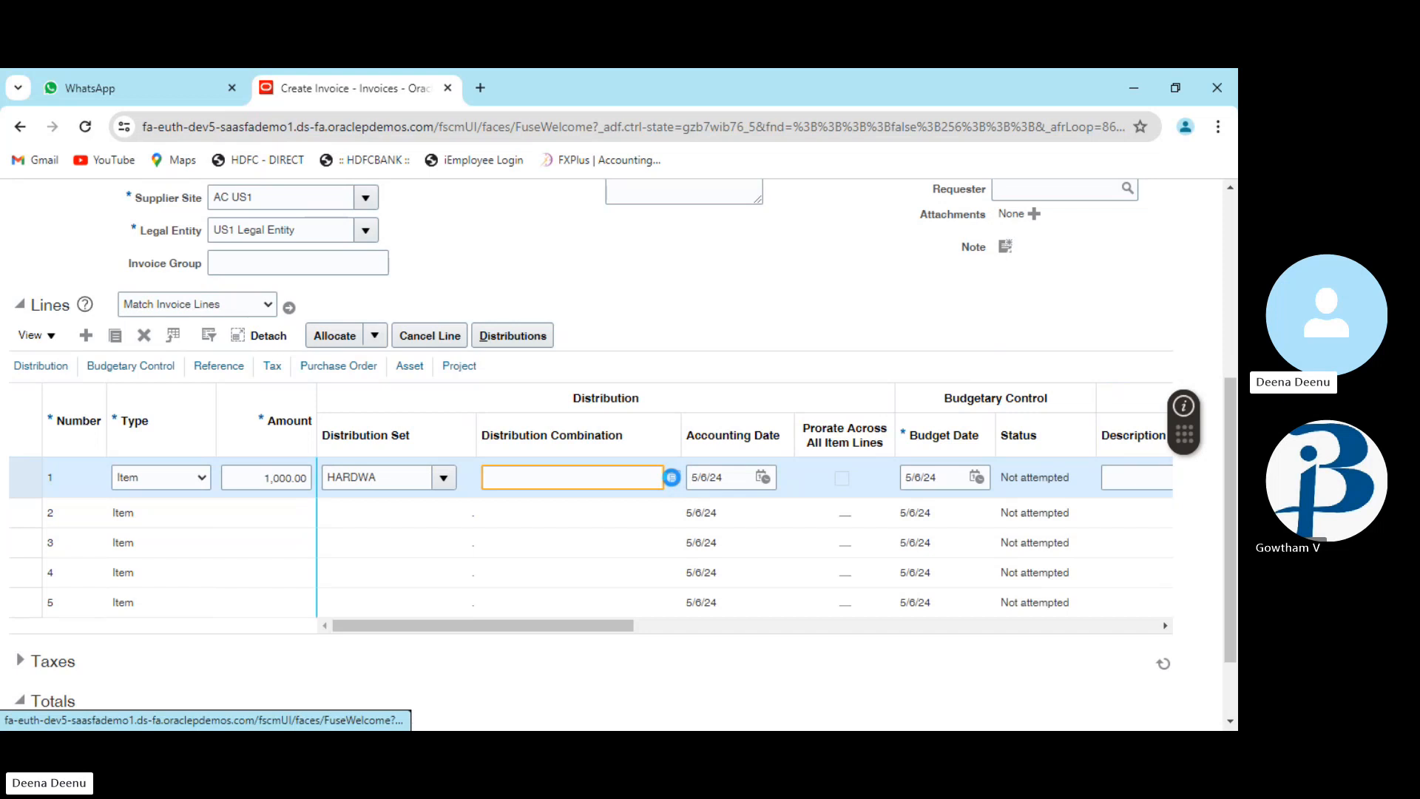
# Open the account search for line 1's distribution combination and search for accounts with the description RENT
pyautogui.click(672, 477)
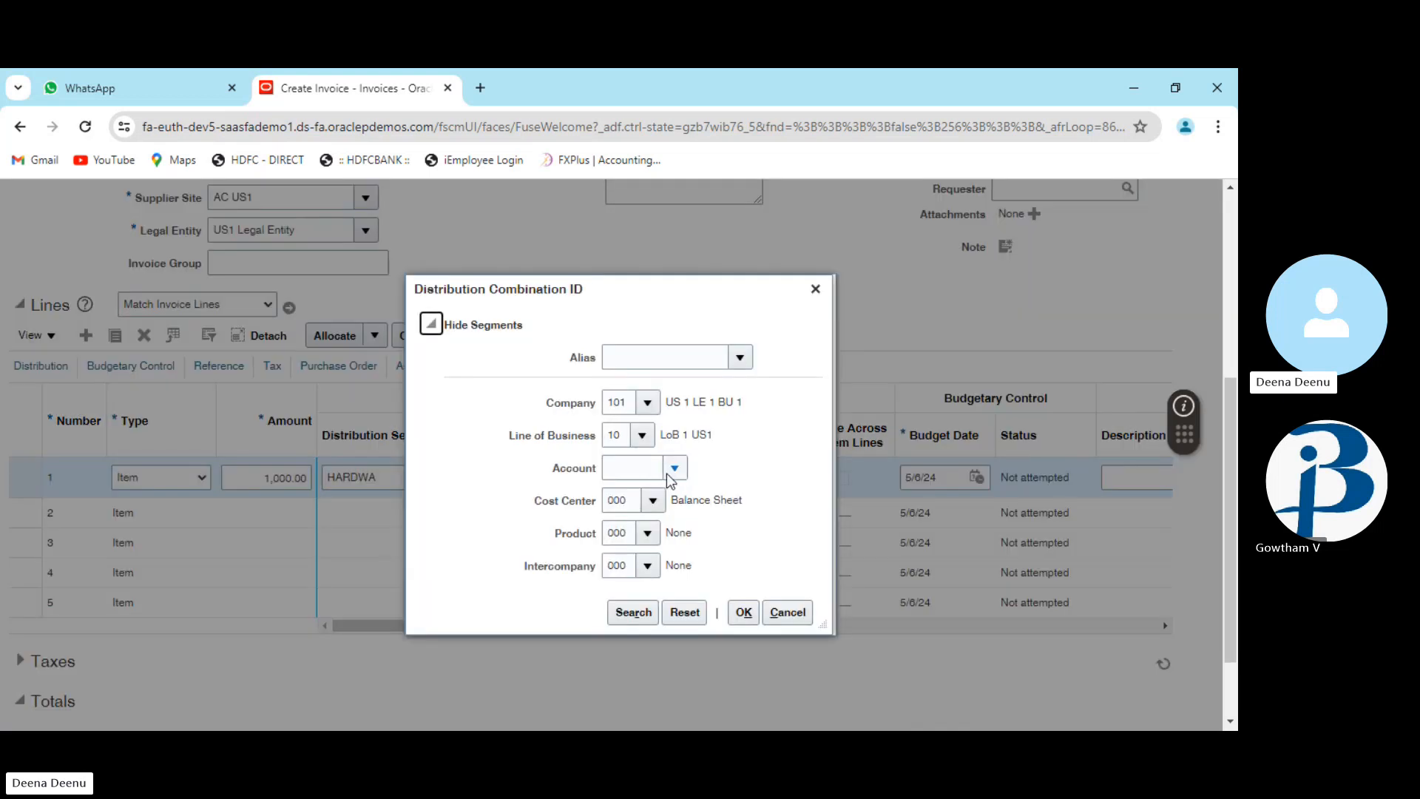
pyautogui.click(673, 467)
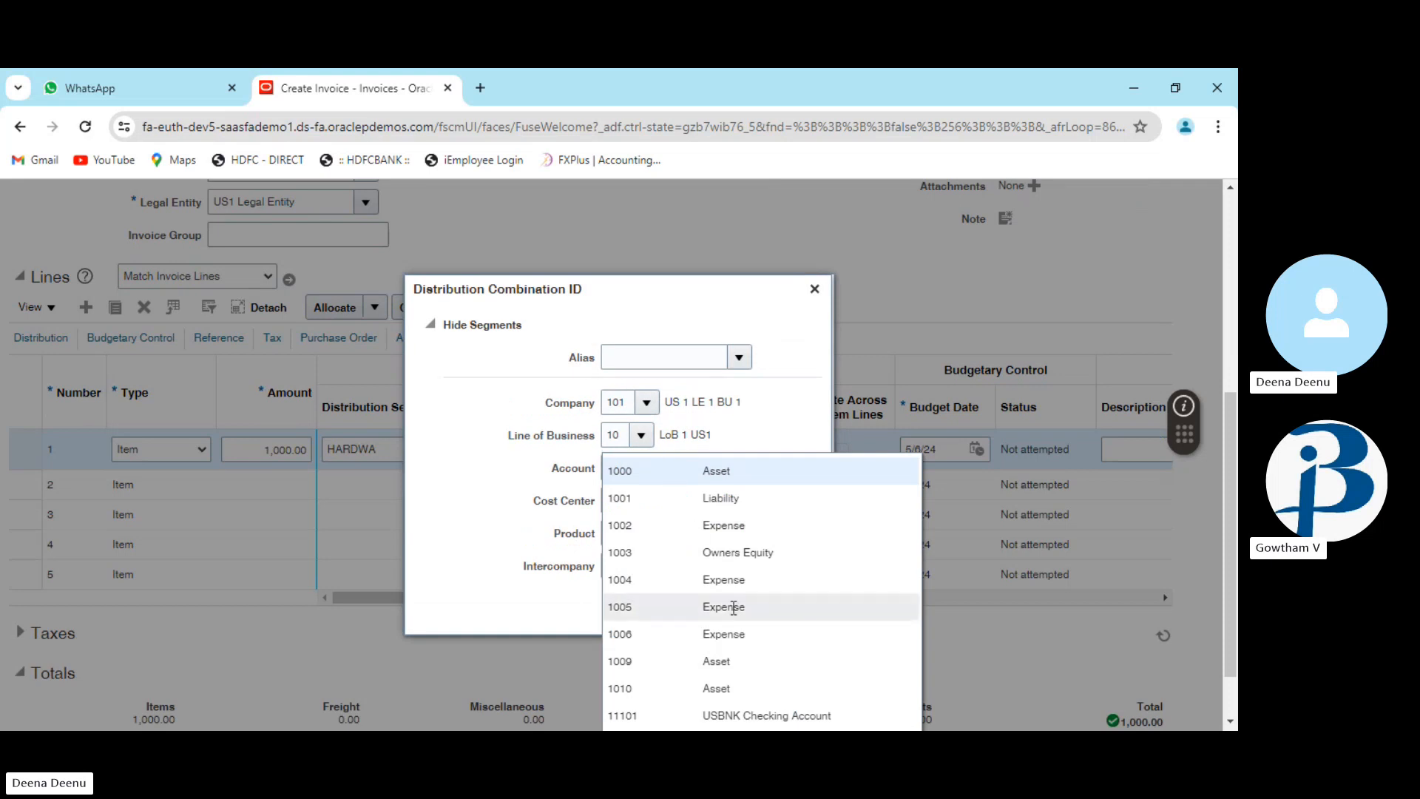
pyautogui.click(634, 669)
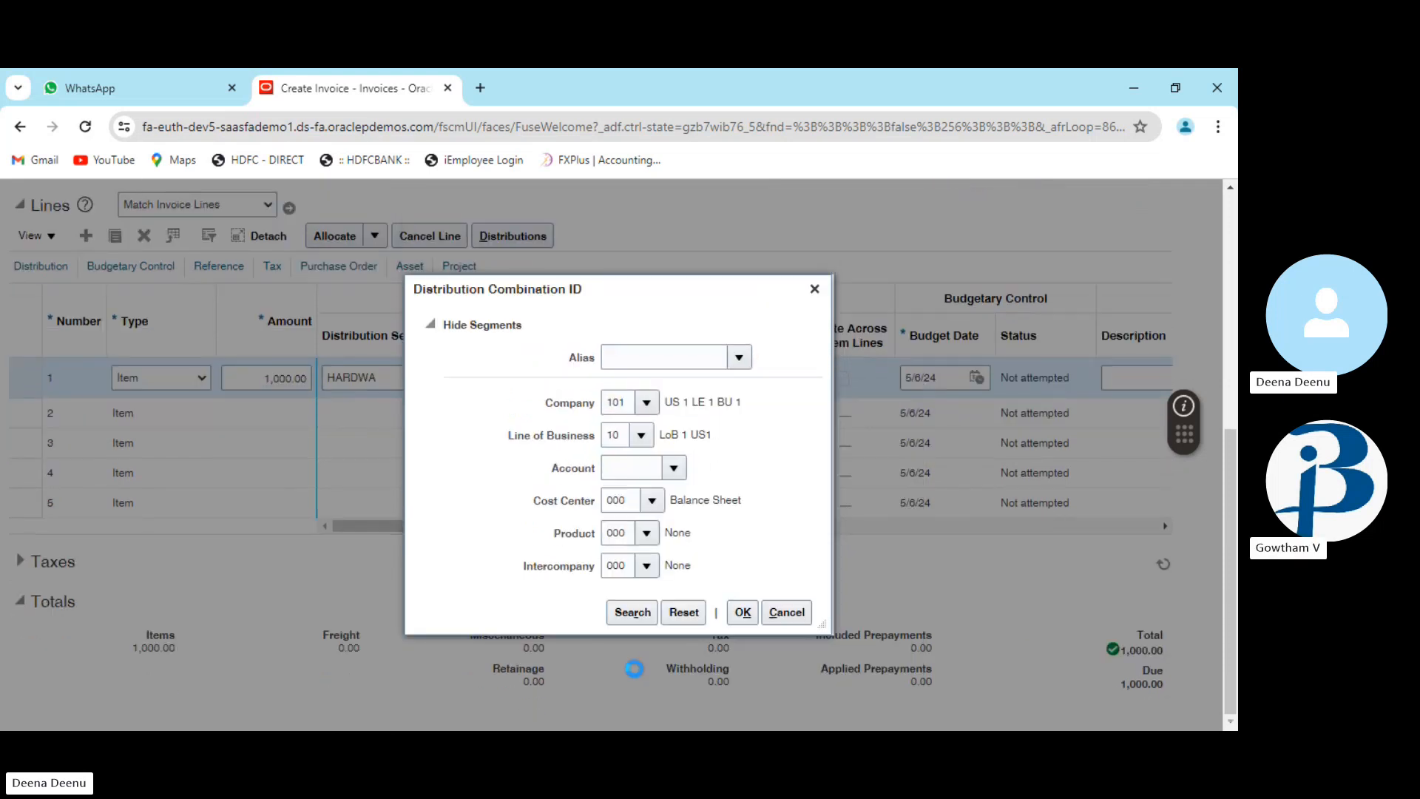
pyautogui.click(598, 419)
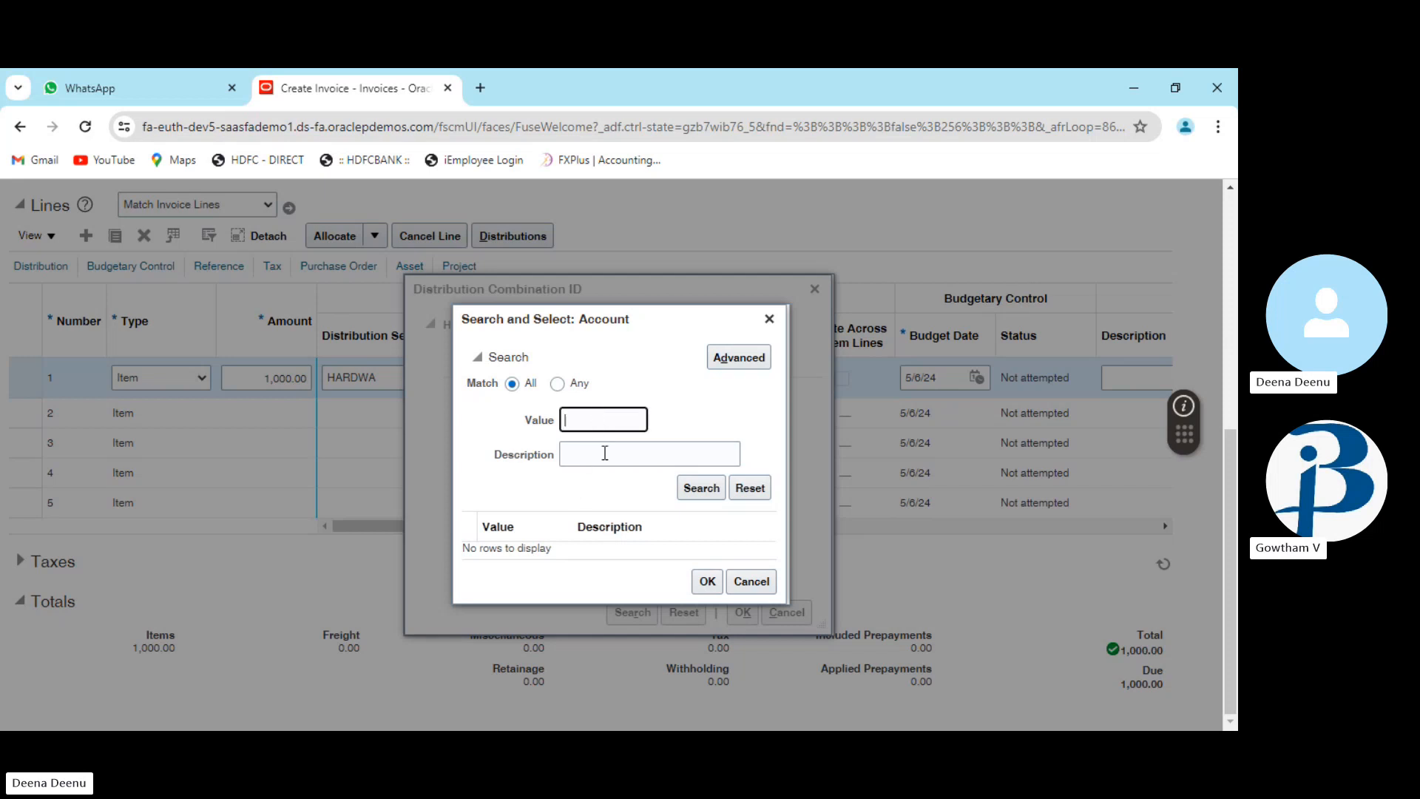
pyautogui.click(606, 453)
pyautogui.write('ER')
pyautogui.press('BackSpace')
pyautogui.press('BackSpace')
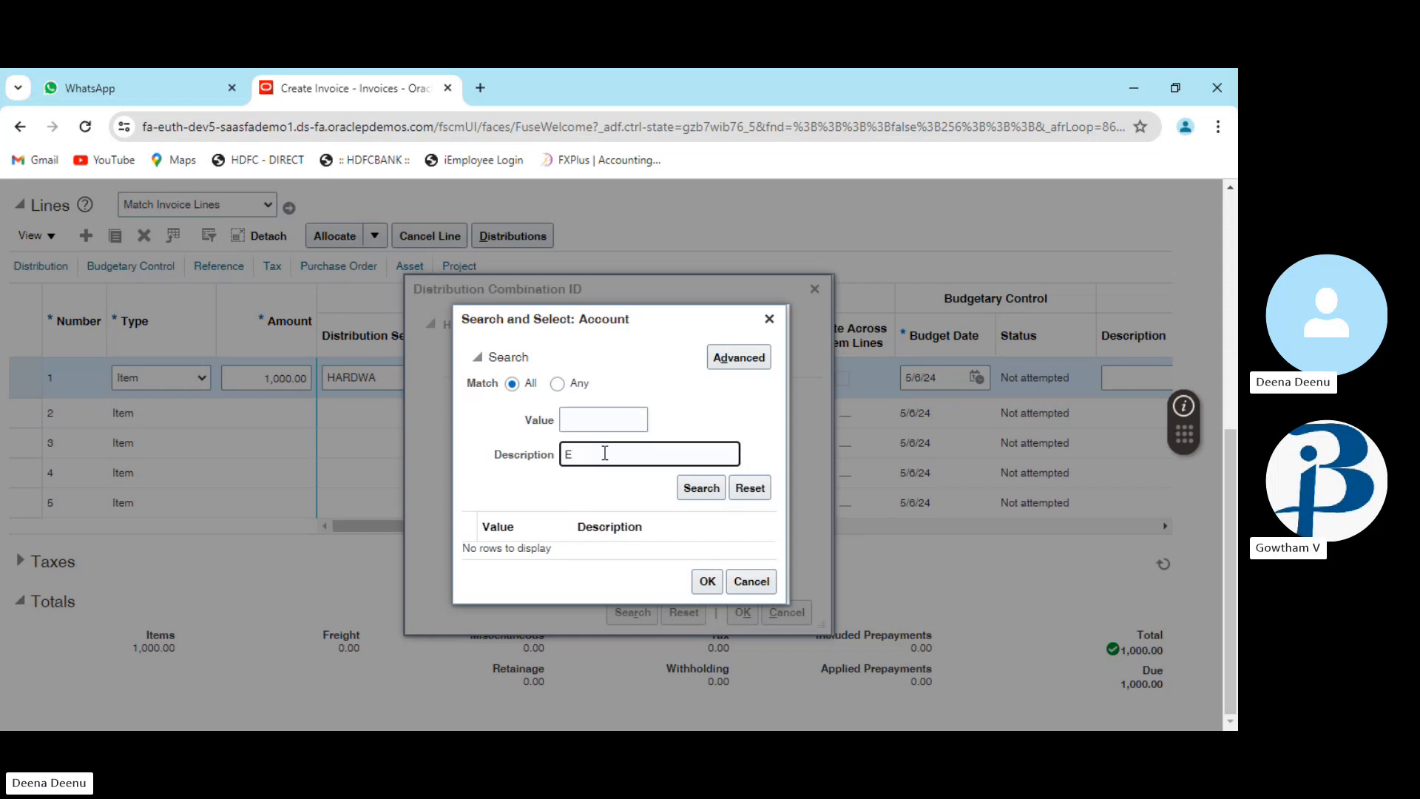
pyautogui.write('RENY')
pyautogui.click(695, 485)
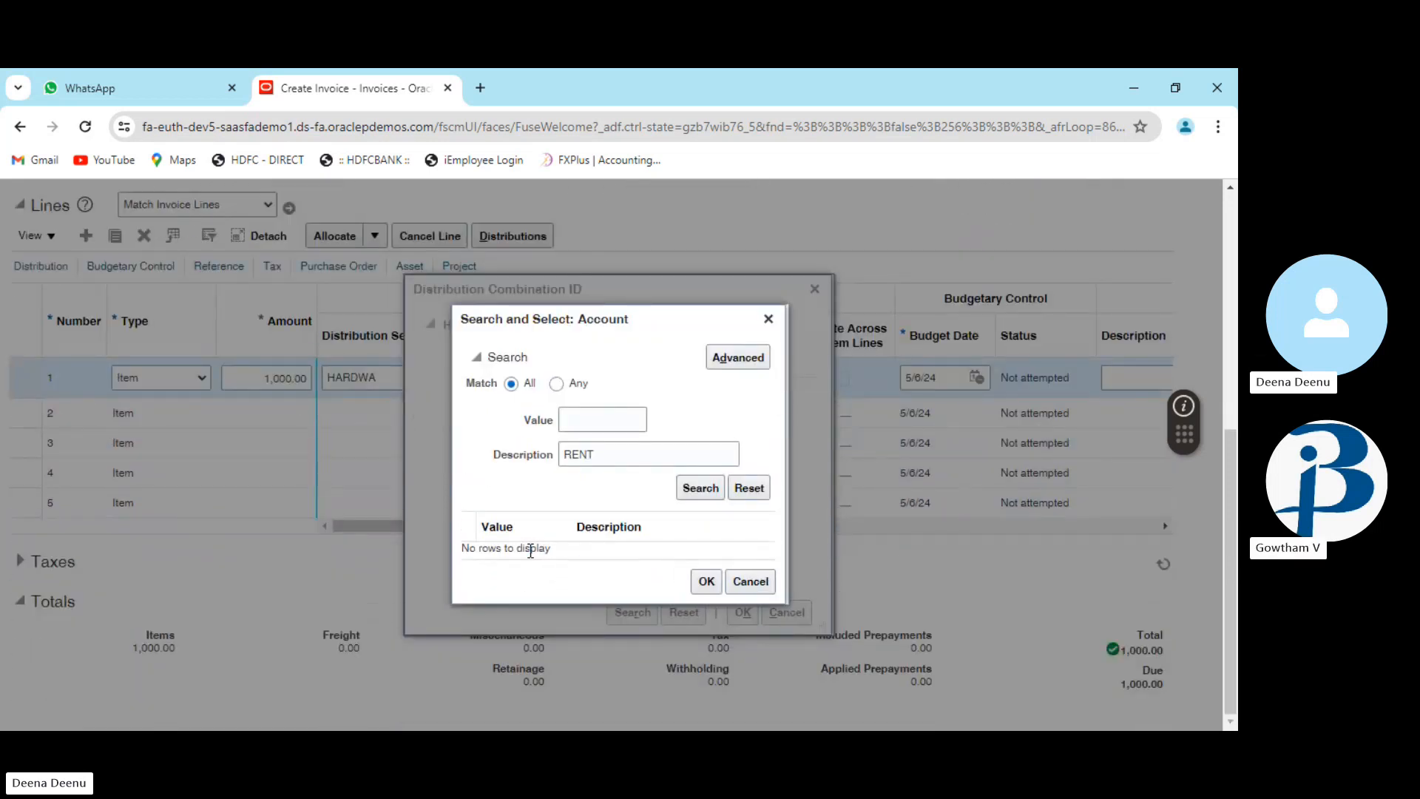
# Search the accounts by description CASH and set account 11200 Cash in line 1's distribution combination
pyautogui.doubleClick(601, 453)
pyautogui.write('CS')
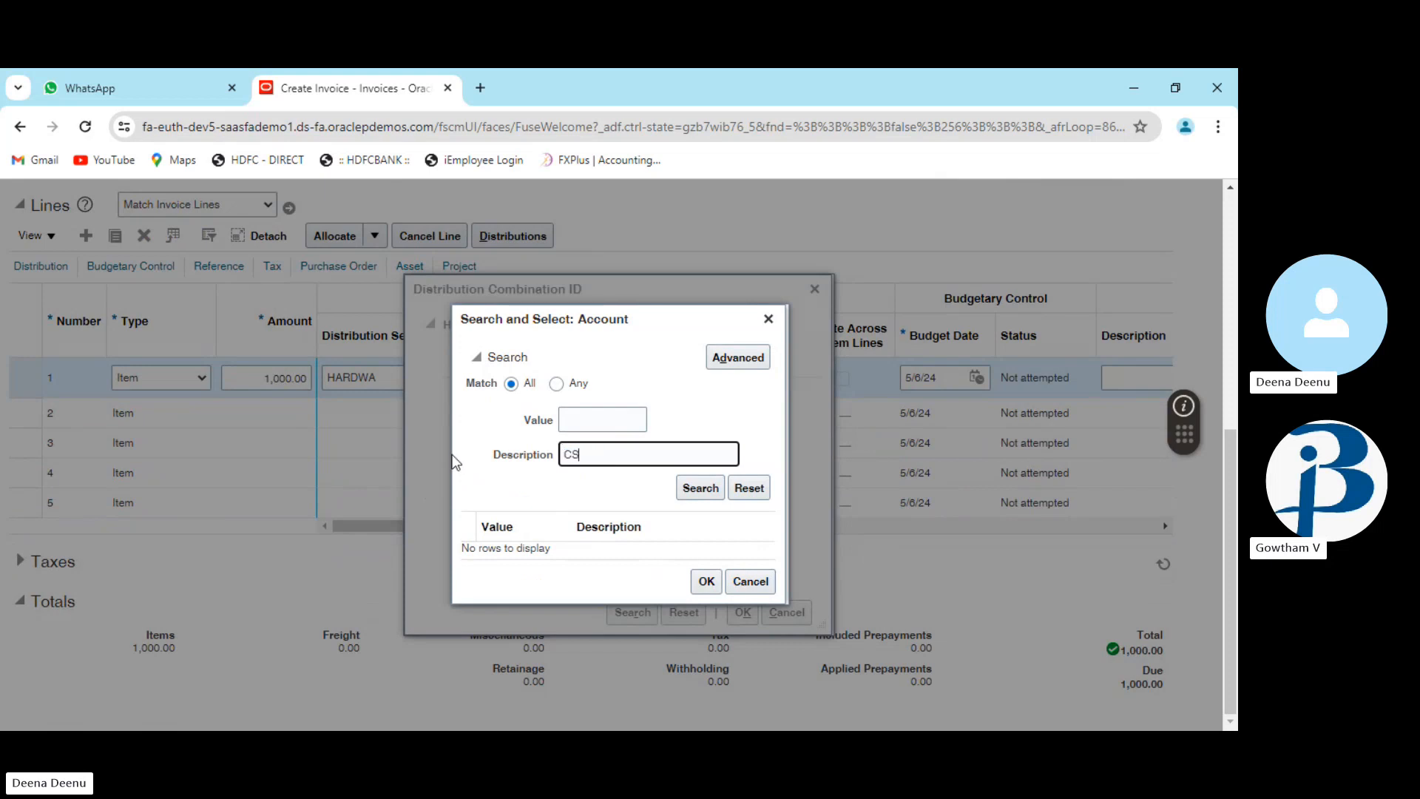
pyautogui.press('BackSpace')
pyautogui.write('ASH')
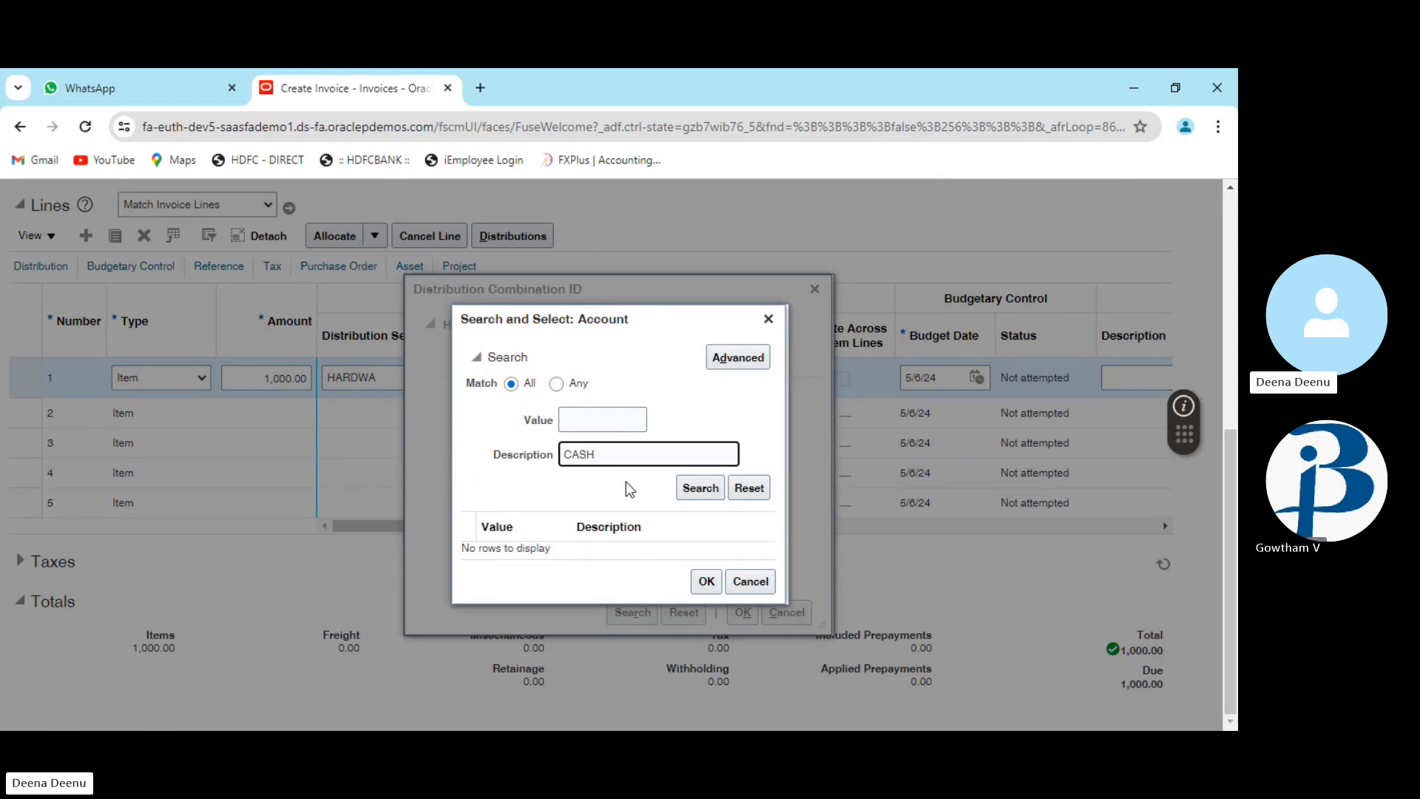
pyautogui.click(696, 488)
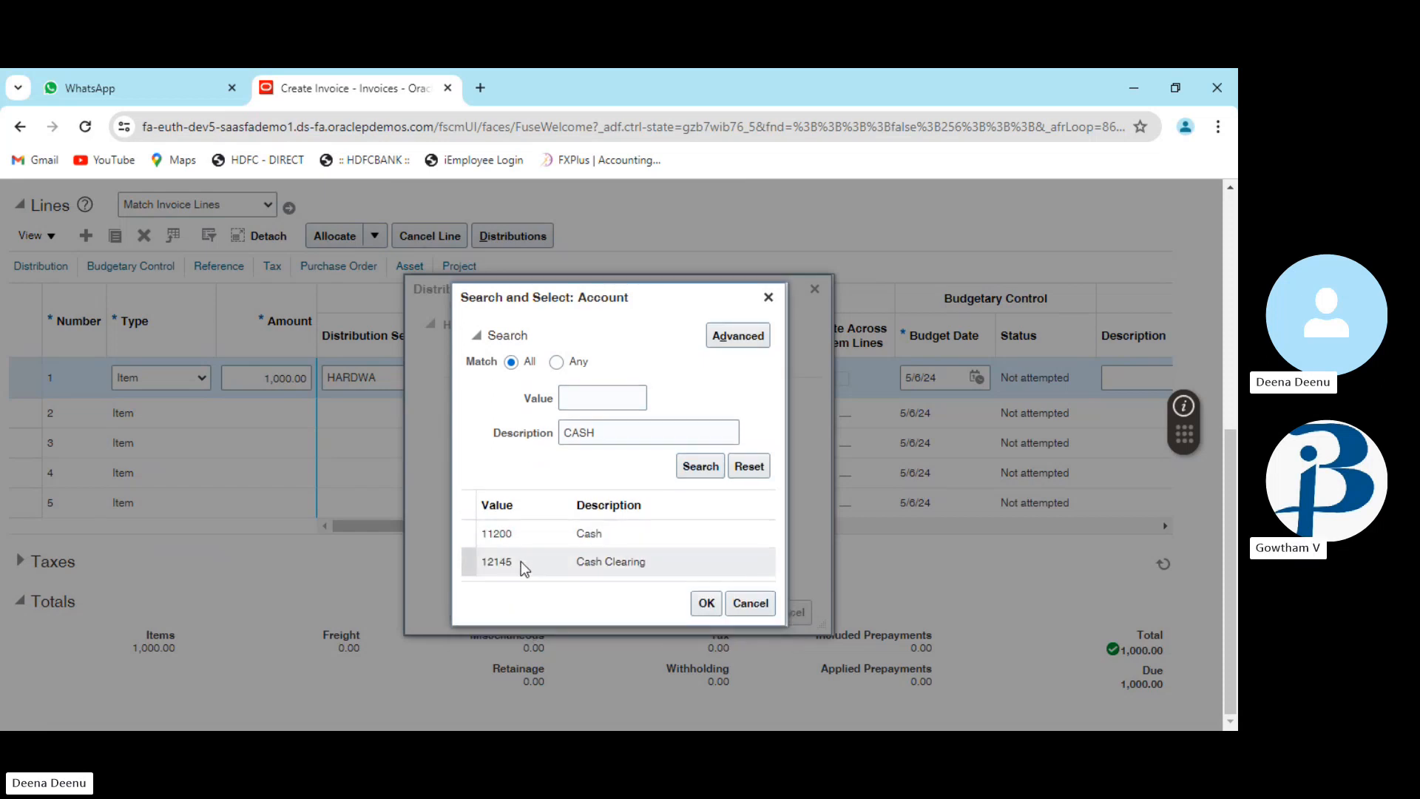
pyautogui.click(592, 533)
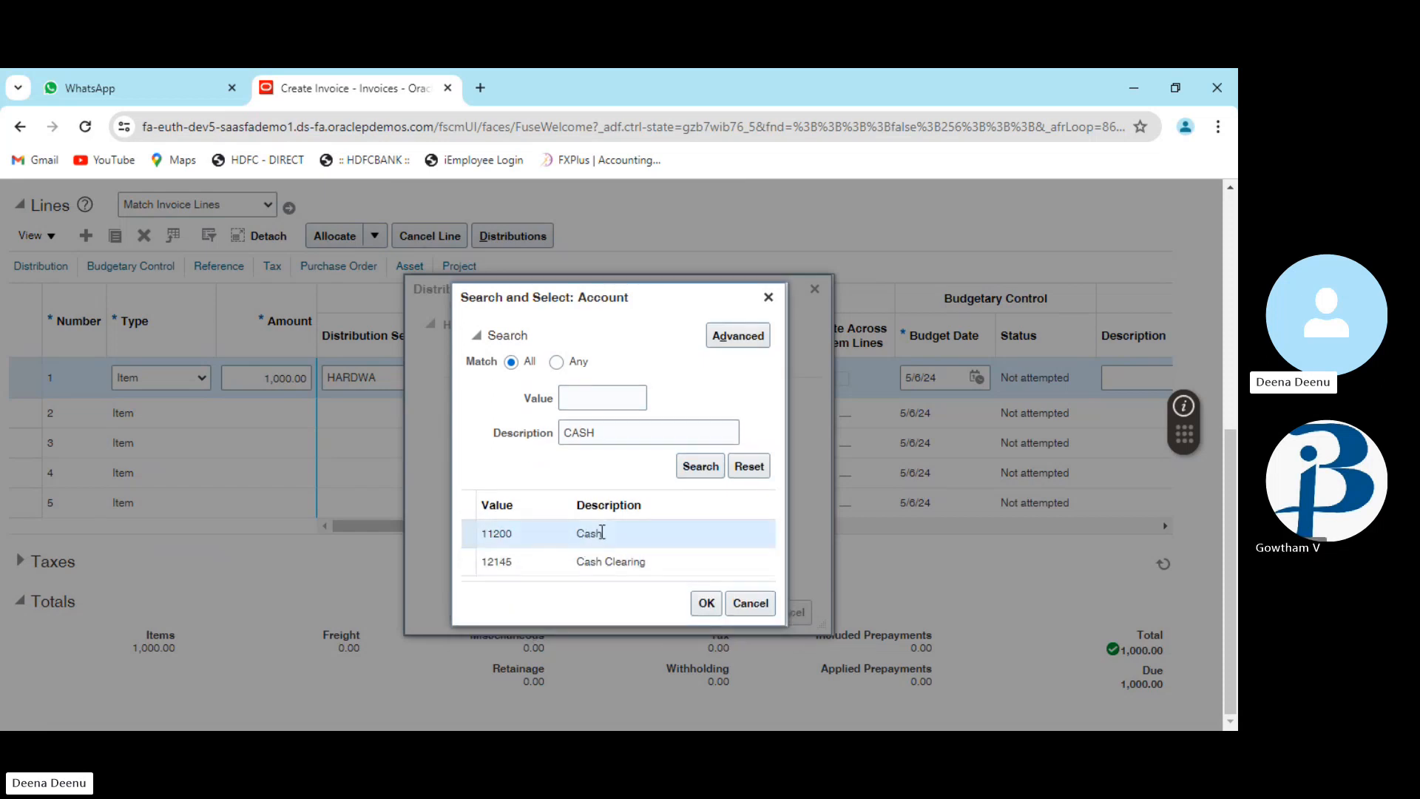
pyautogui.click(705, 605)
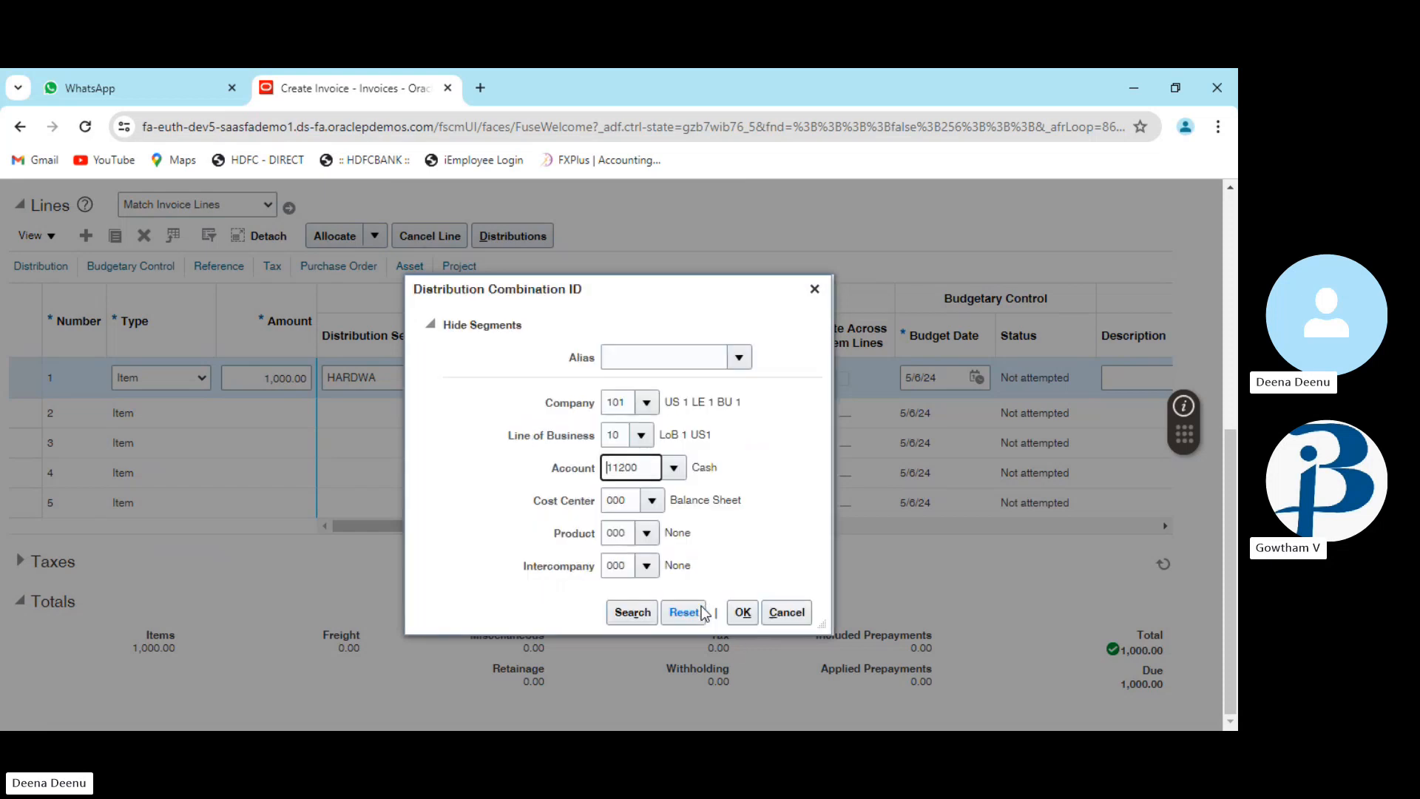
pyautogui.click(743, 613)
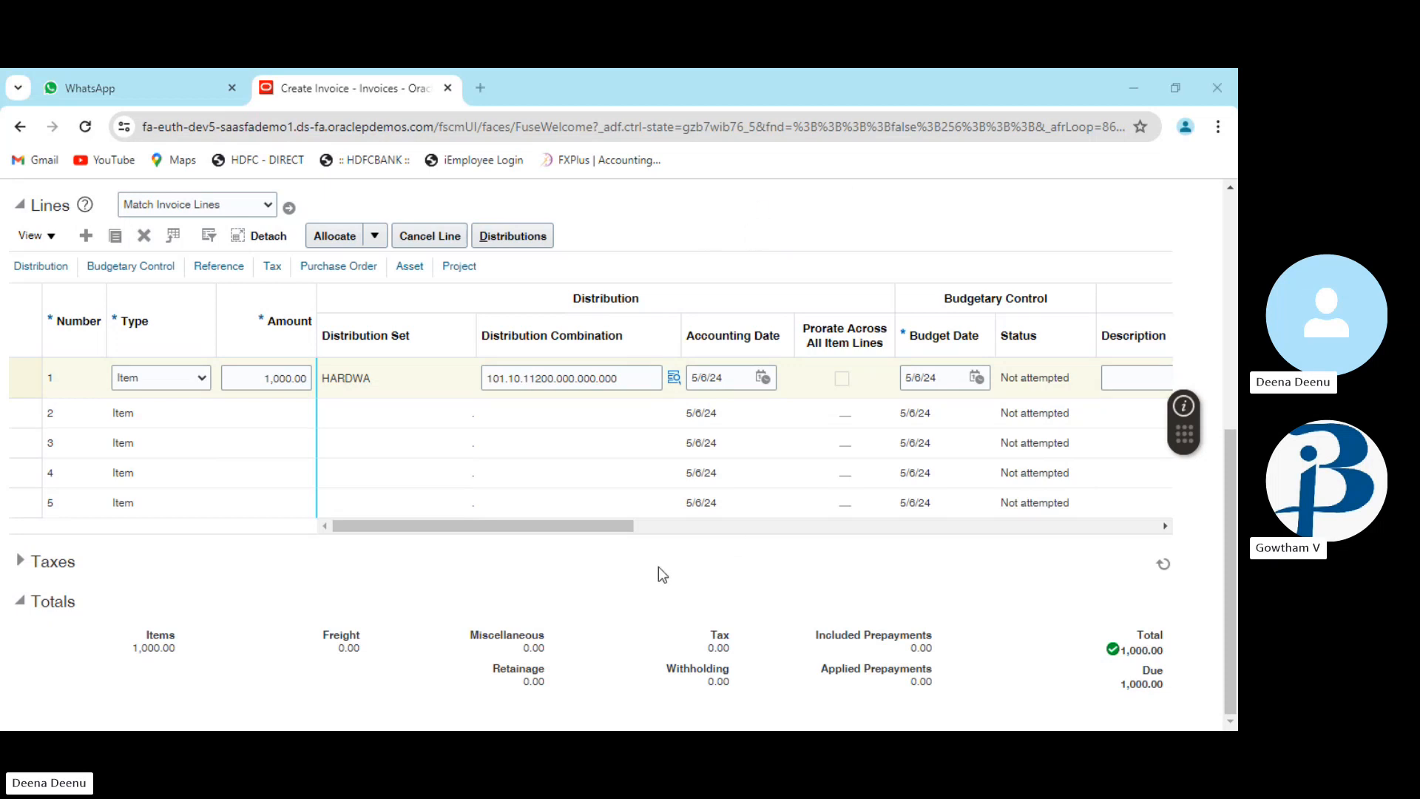
# Review the invoice header and lines, and save invoice US 1234
pyautogui.scroll(1, 537, 476)
pyautogui.scroll(5, 539, 476)
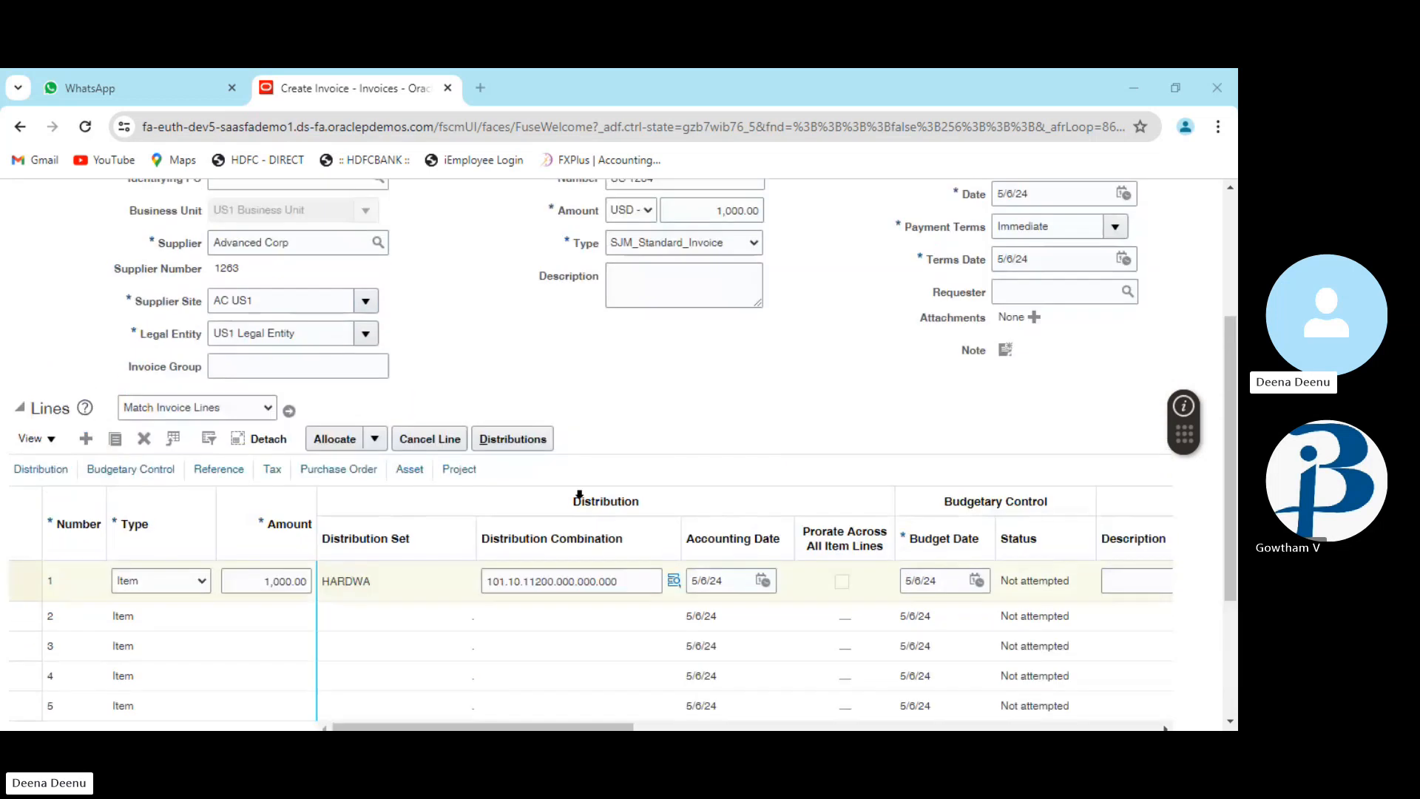
pyautogui.scroll(-3, 579, 494)
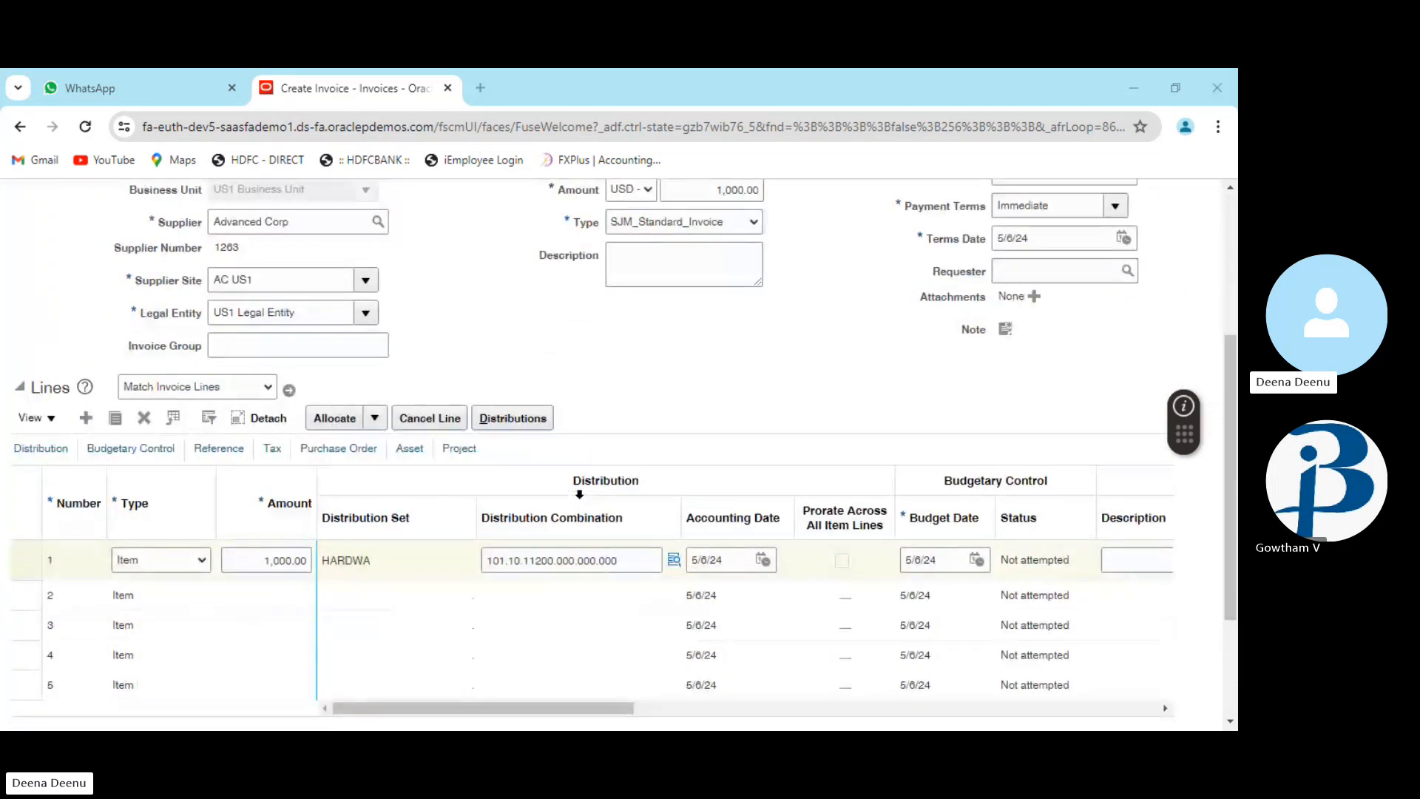
pyautogui.scroll(3, 579, 495)
pyautogui.scroll(2, 655, 436)
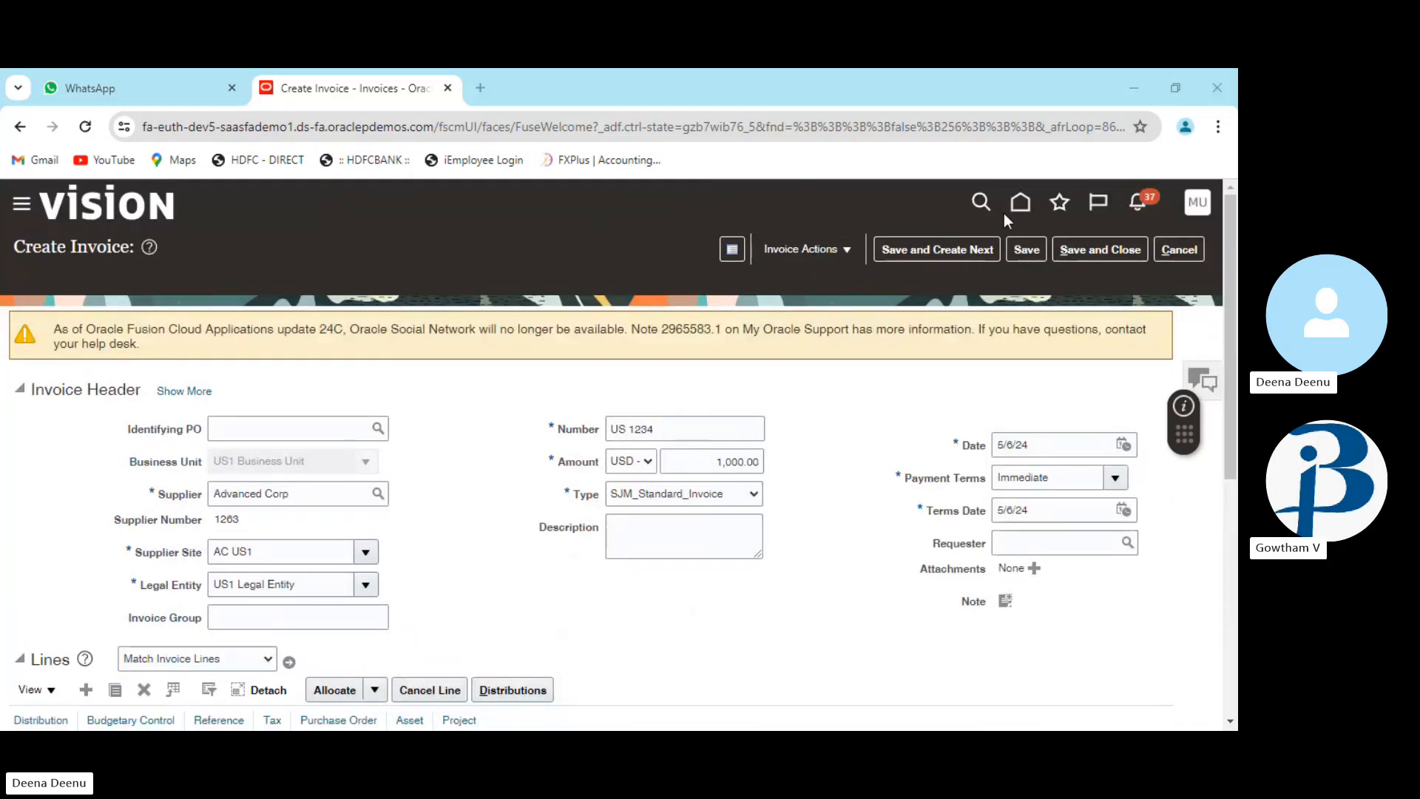
pyautogui.click(1027, 251)
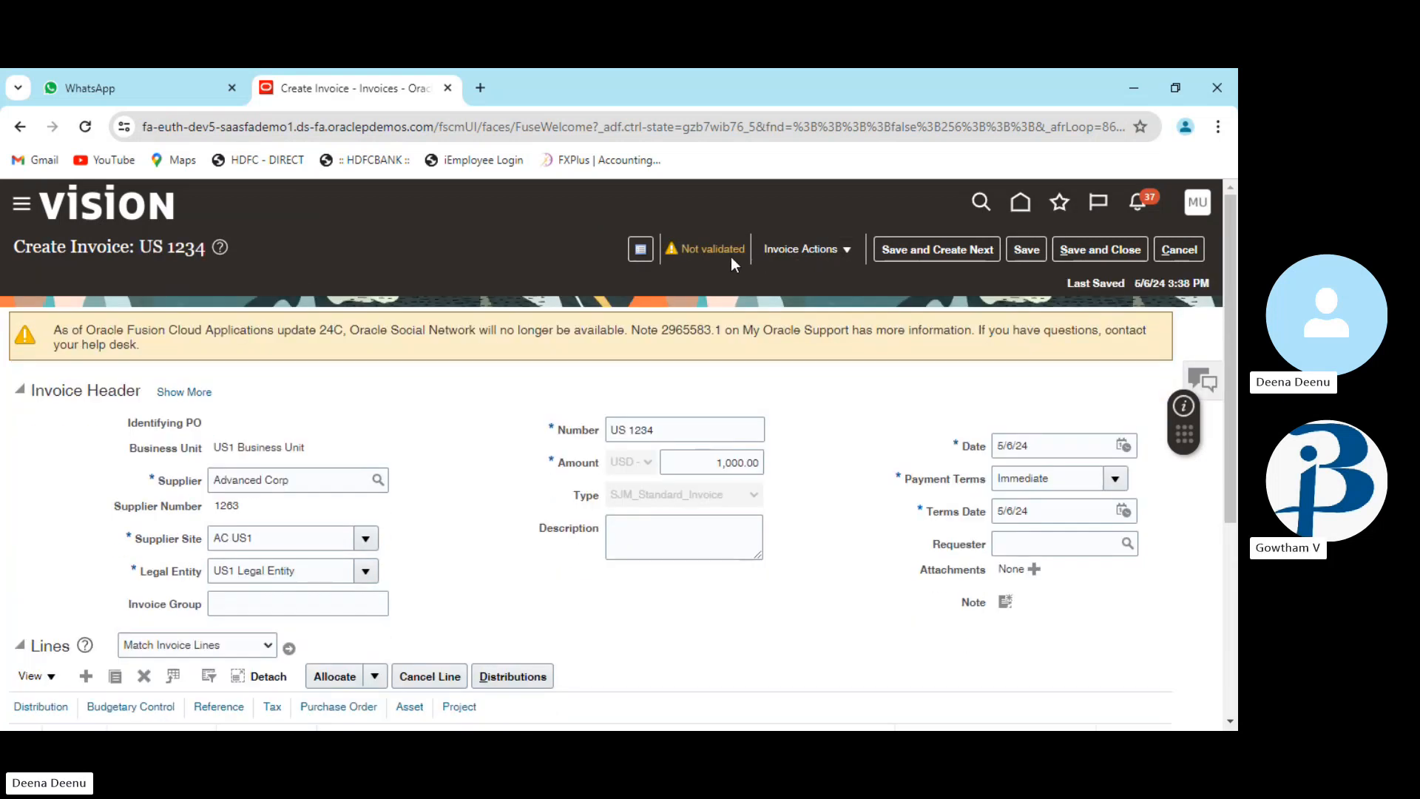
# Validate the saved invoice US 1234 and look over its header and lines
pyautogui.click(838, 251)
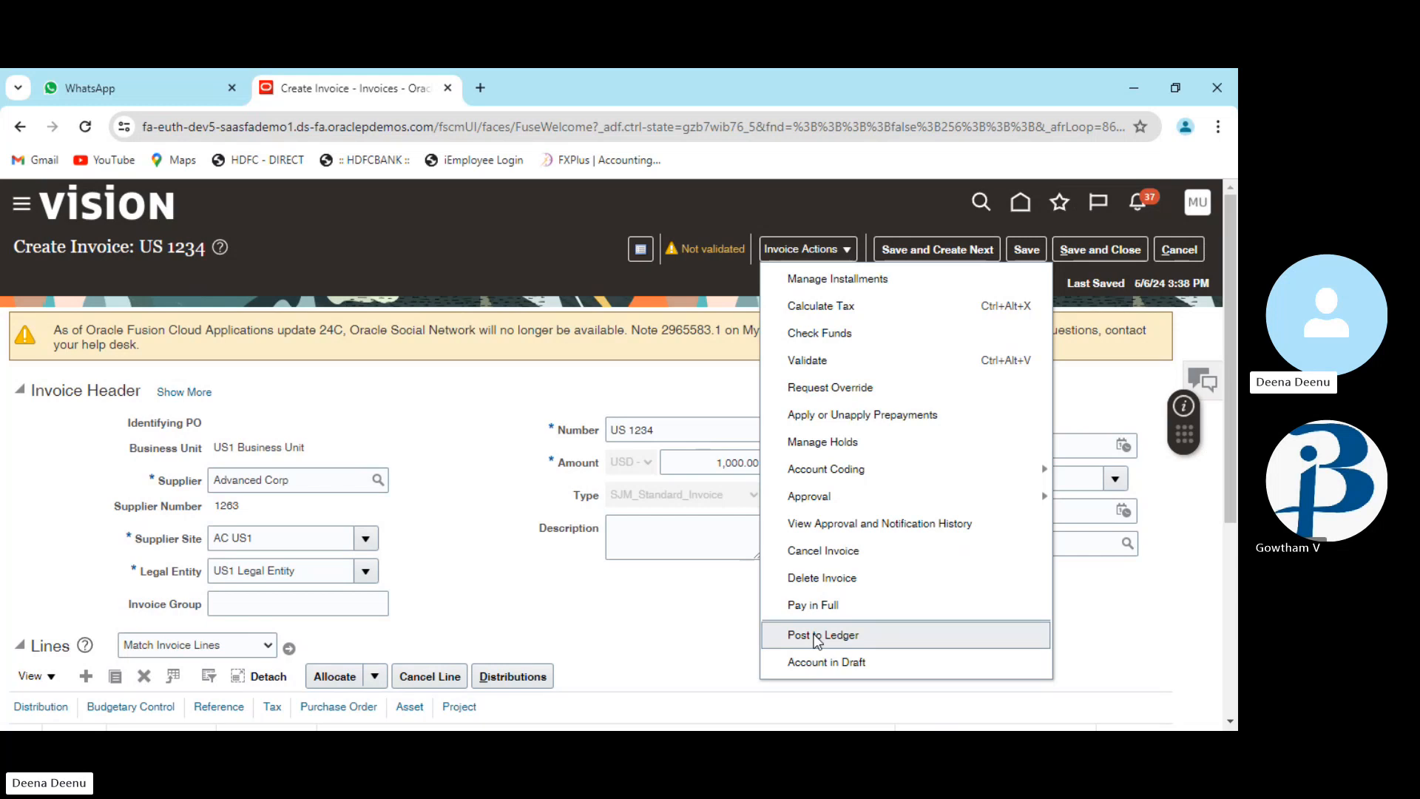
pyautogui.click(824, 359)
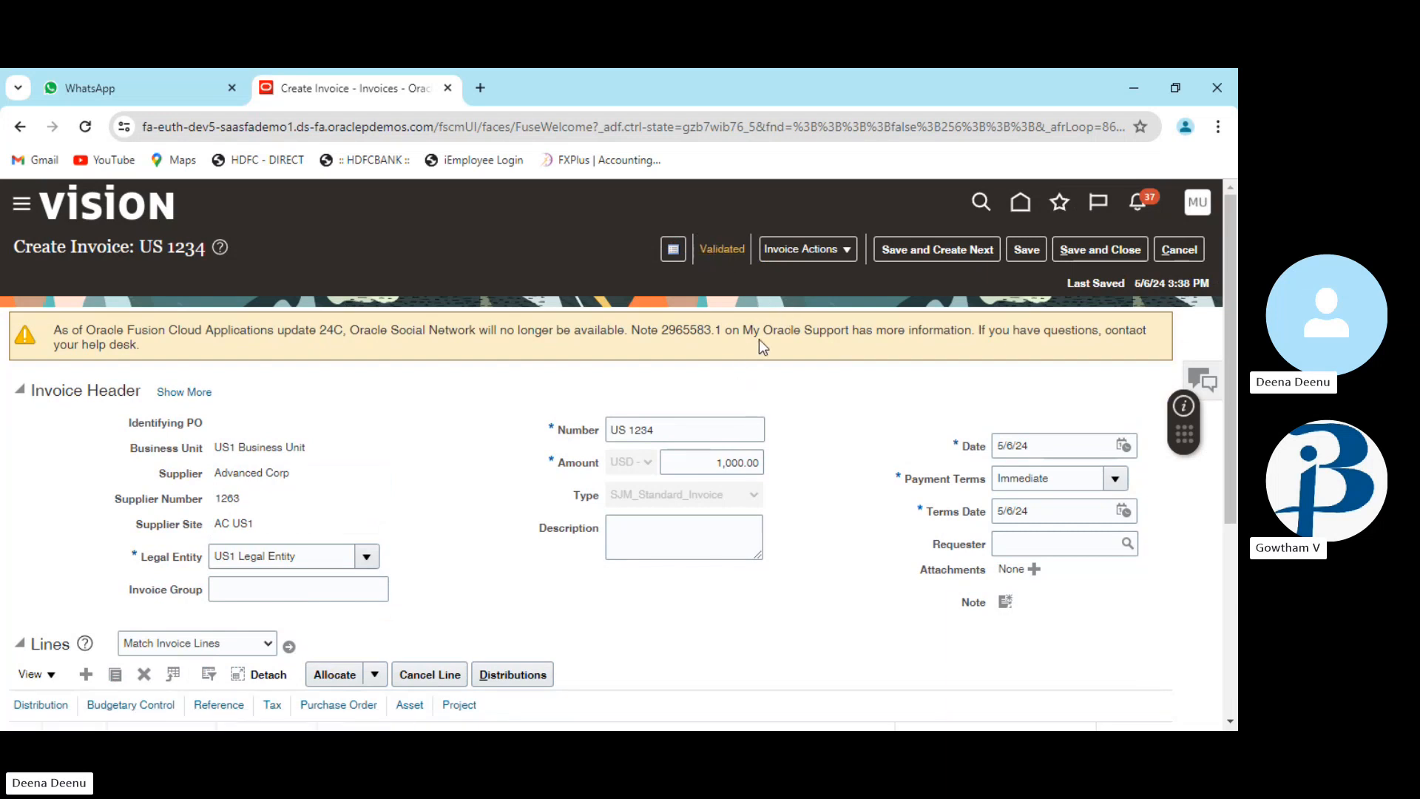
pyautogui.scroll(-4, 759, 341)
pyautogui.scroll(4, 759, 341)
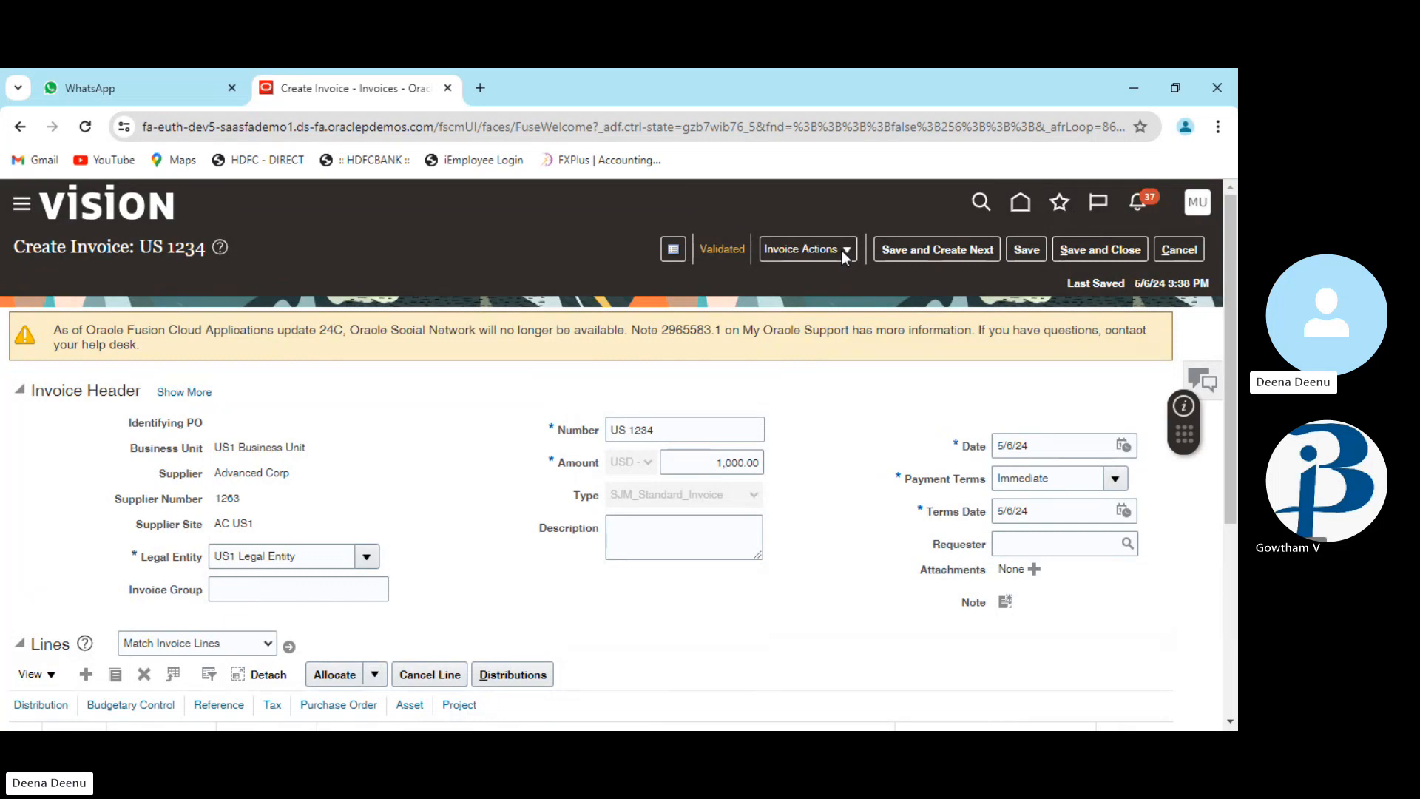
# Post the validated invoice to the ledger and review its accounting lines
pyautogui.click(845, 254)
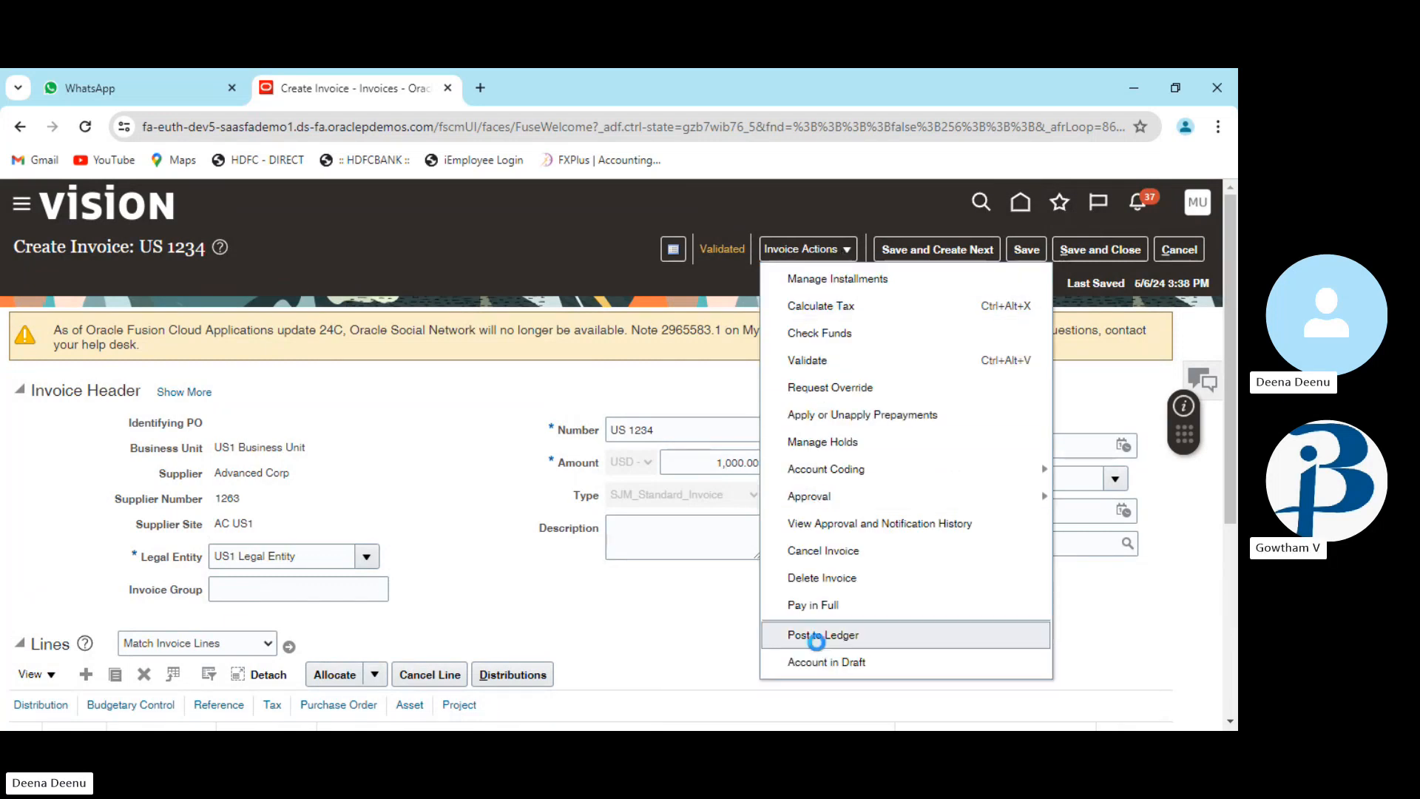
pyautogui.click(808, 635)
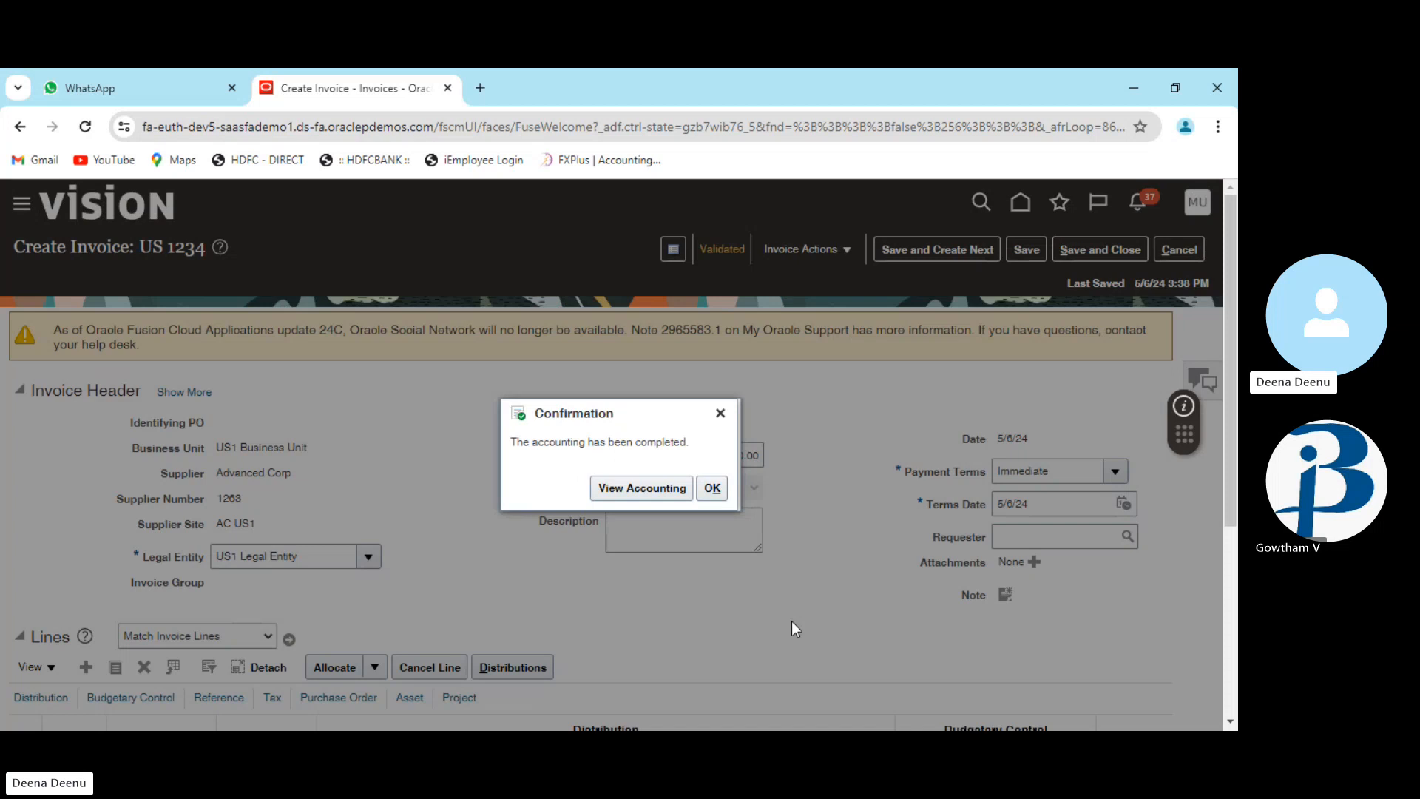
pyautogui.click(641, 487)
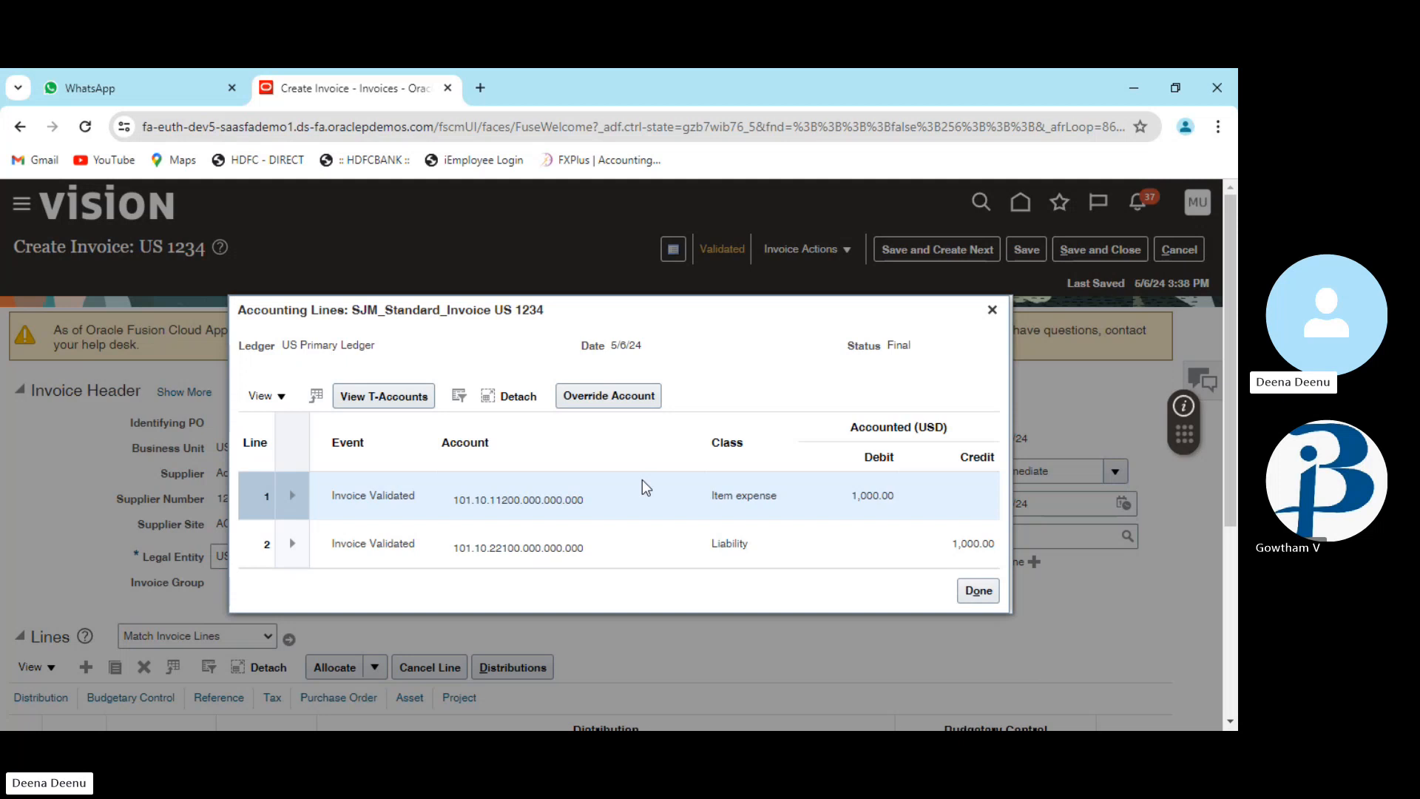
pyautogui.scroll(-1, 642, 479)
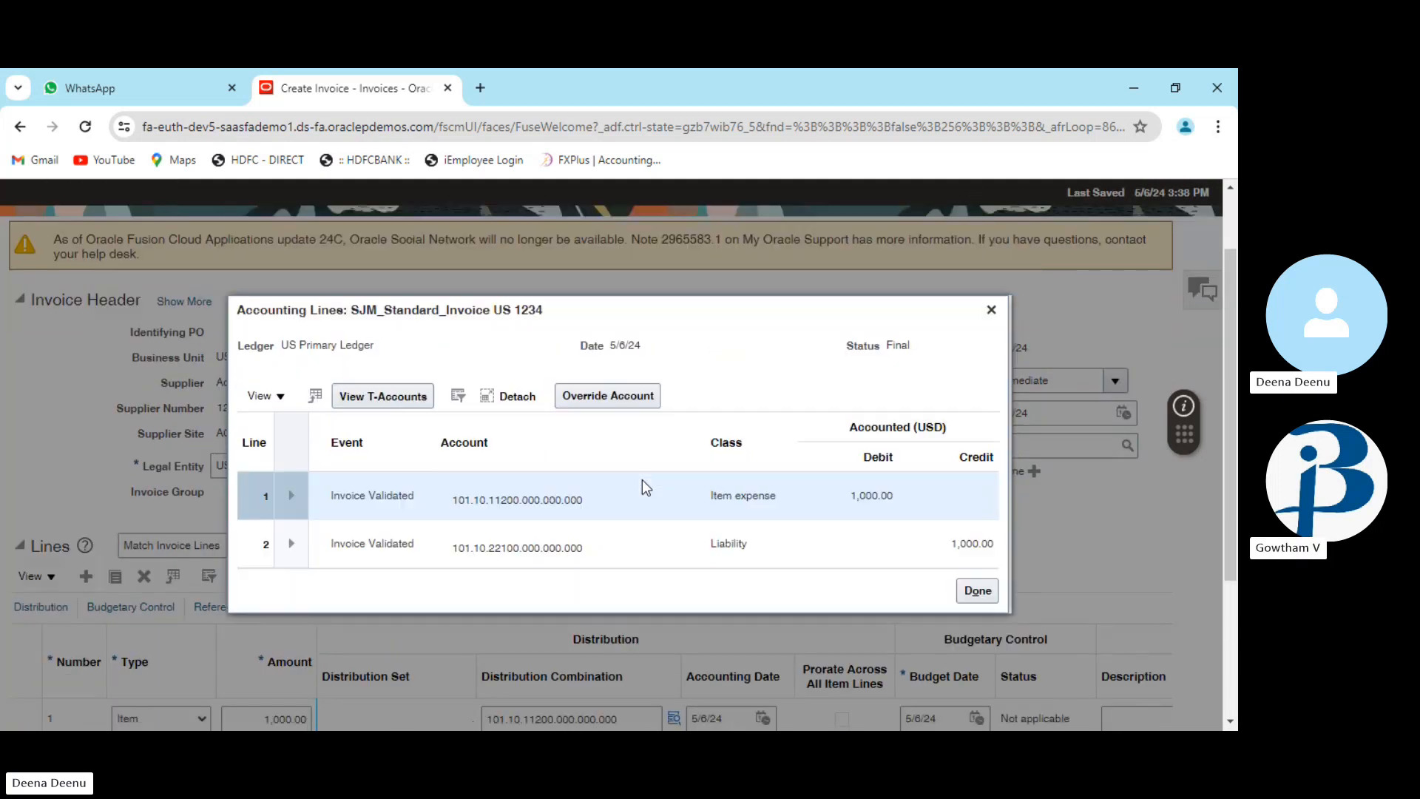
pyautogui.click(978, 591)
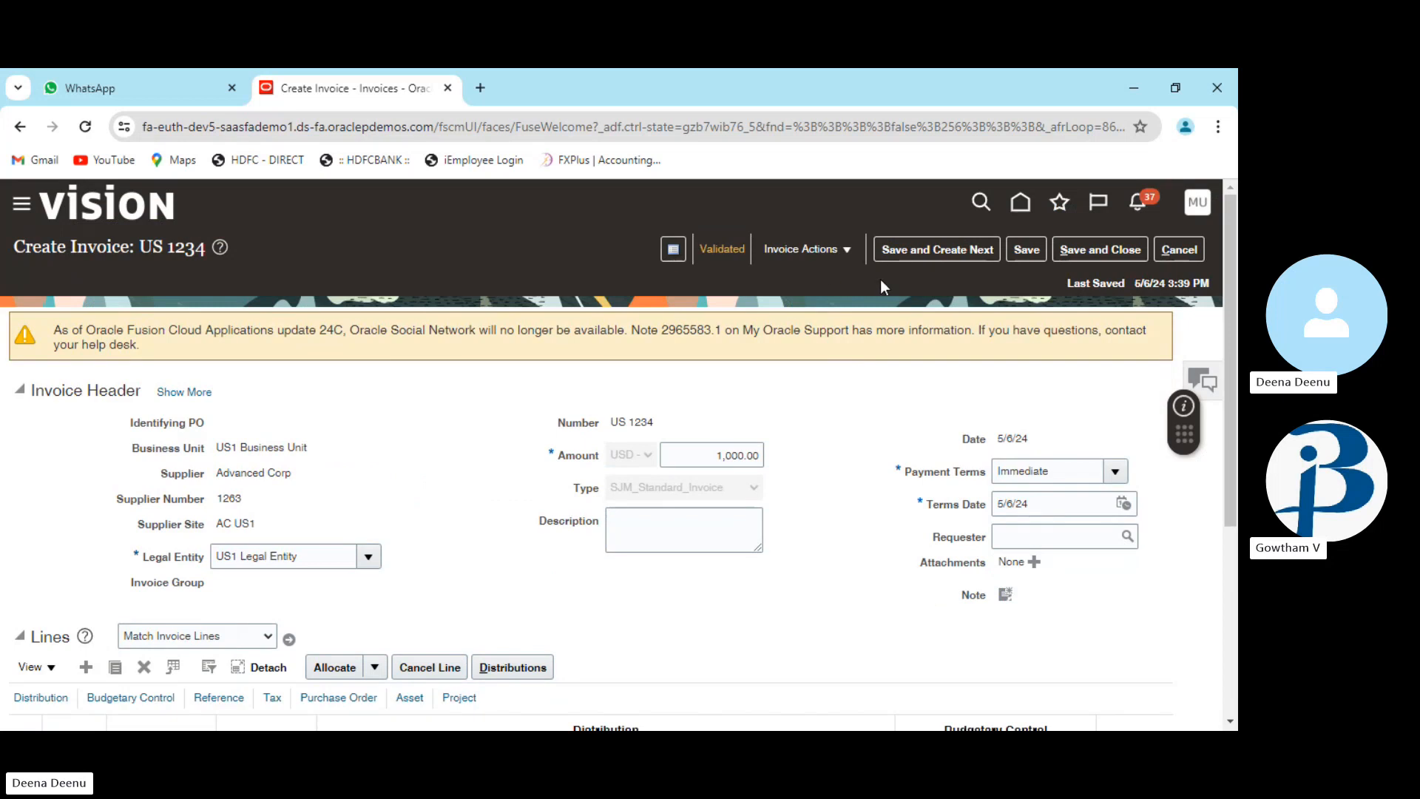
# Force approve invoice US 1234
pyautogui.click(848, 252)
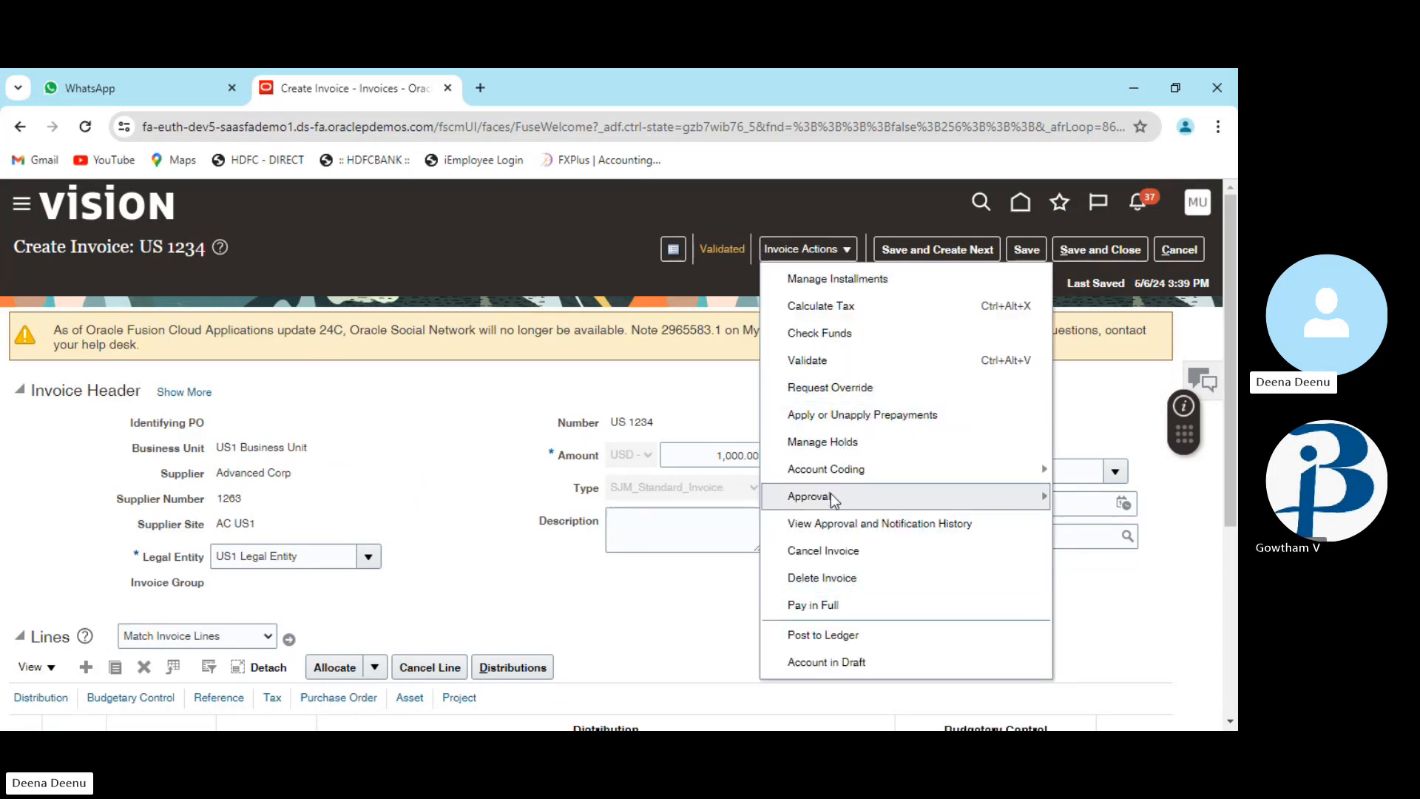
pyautogui.moveTo(849, 501)
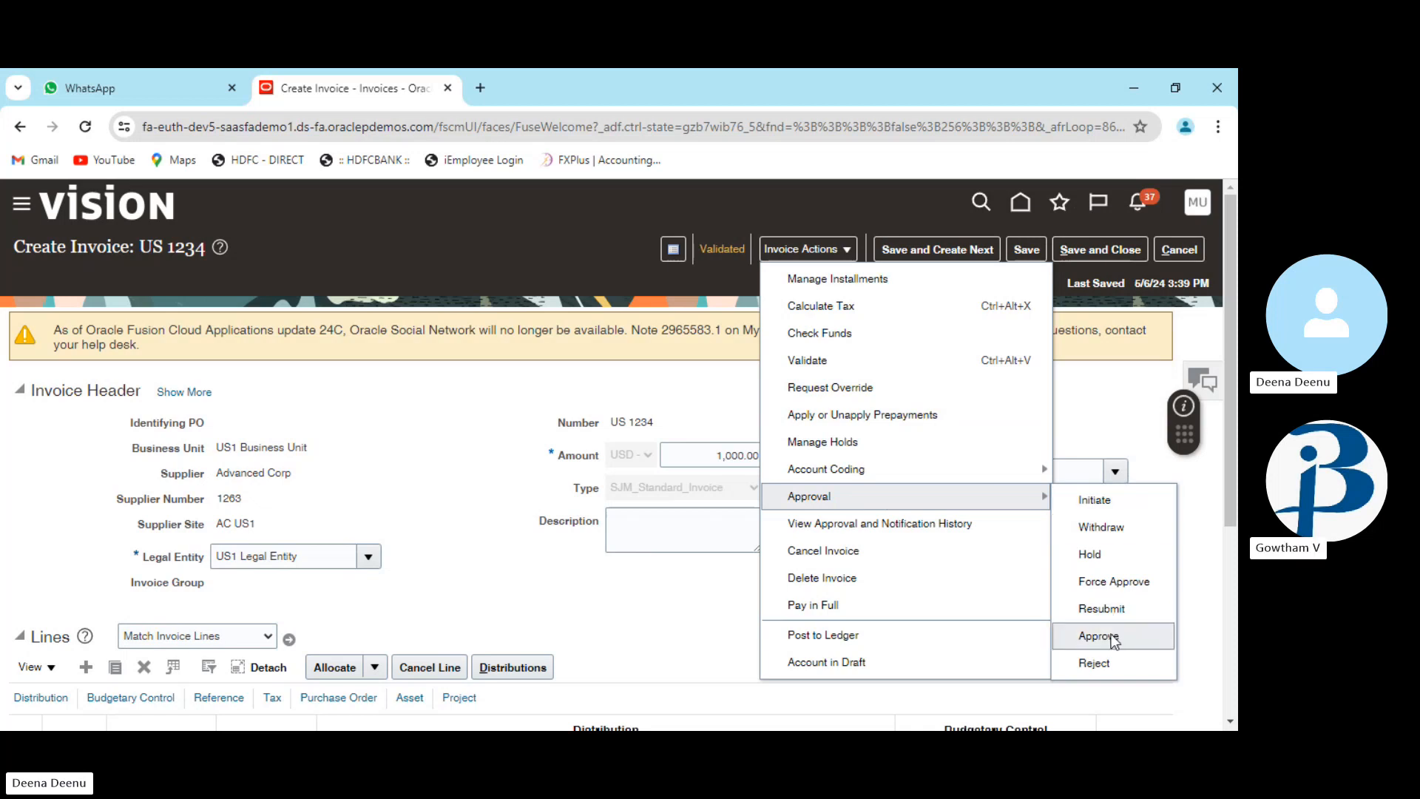
pyautogui.click(1113, 582)
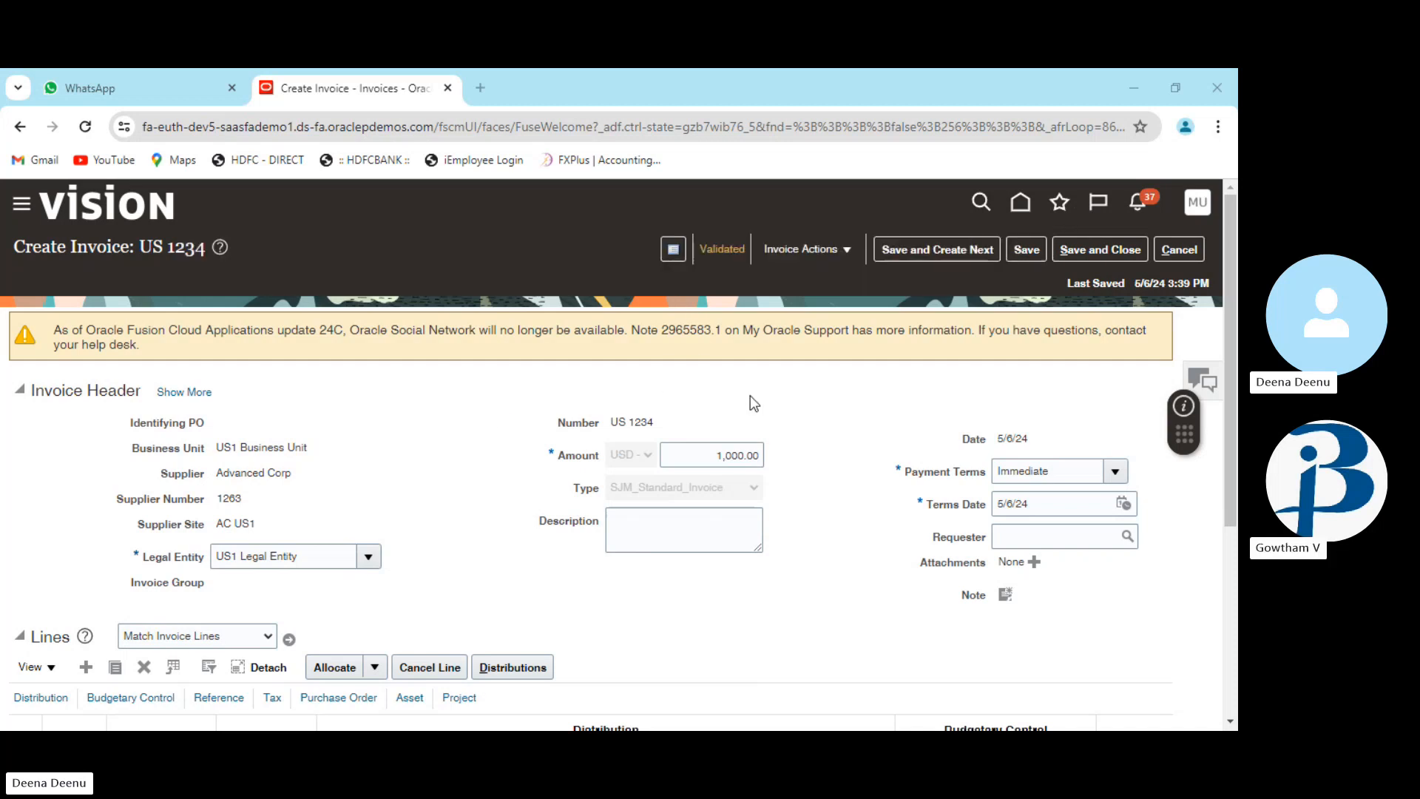
# Start paying invoice US 1234 in full and choose WF -US1 Account as the bank account
pyautogui.scroll(-4, 753, 413)
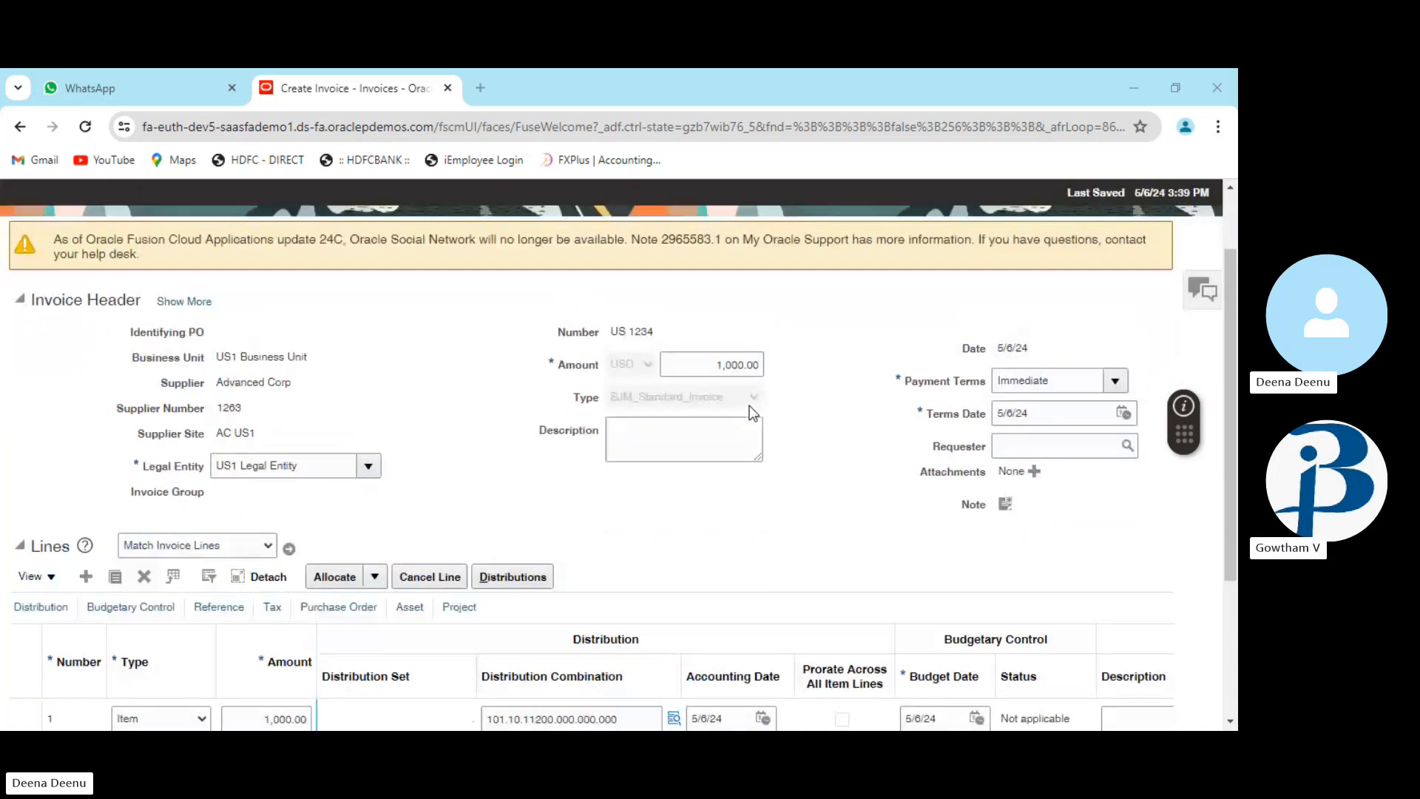
pyautogui.scroll(4, 752, 412)
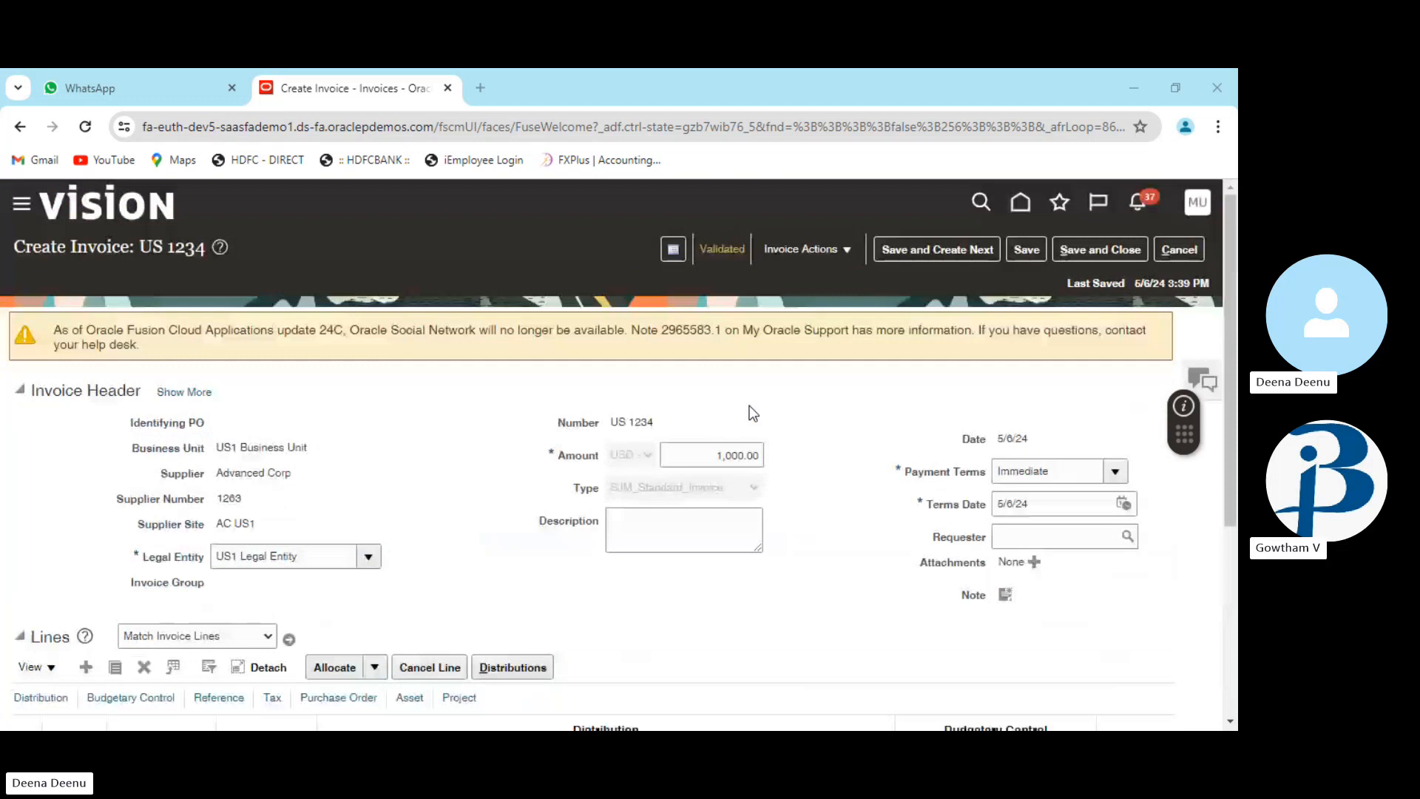
pyautogui.click(830, 246)
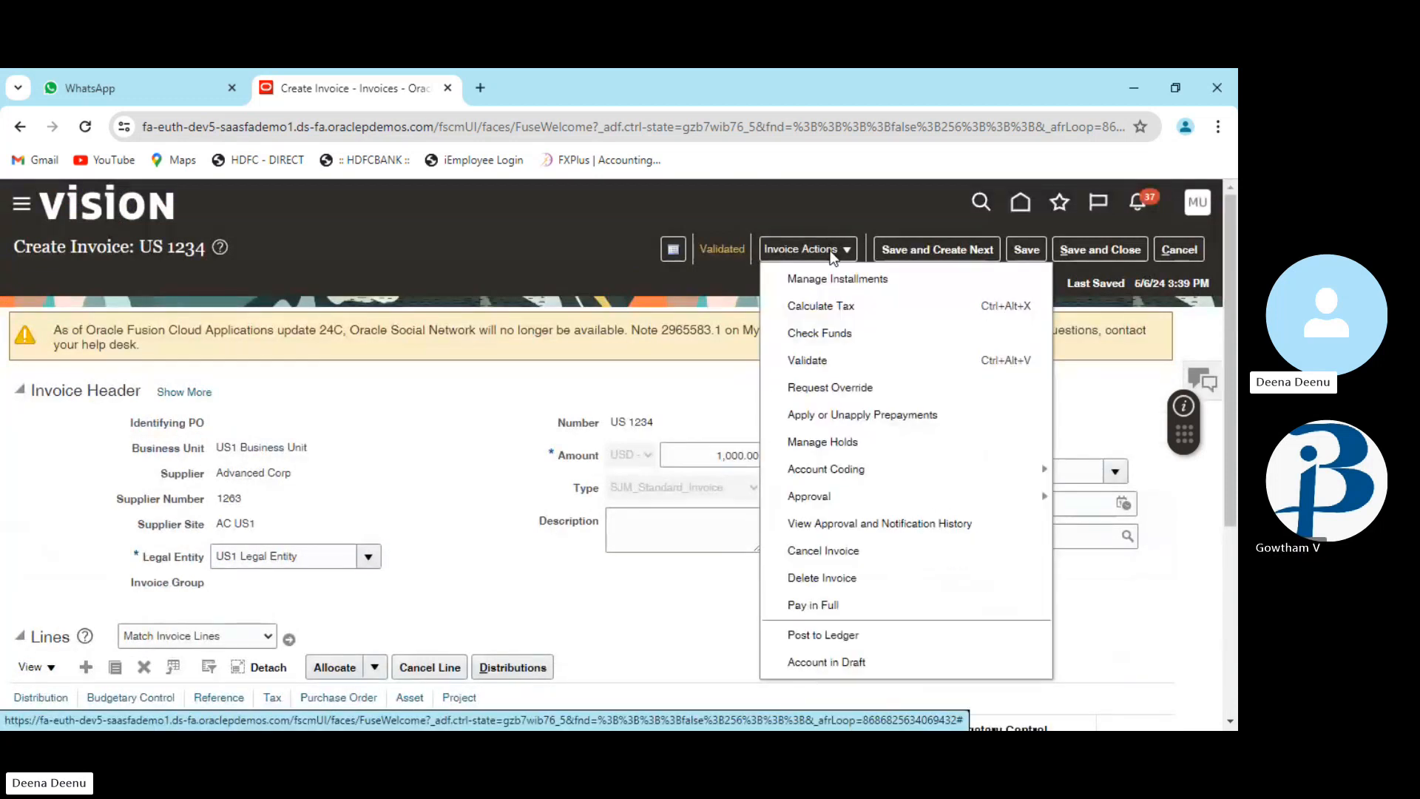
pyautogui.click(840, 613)
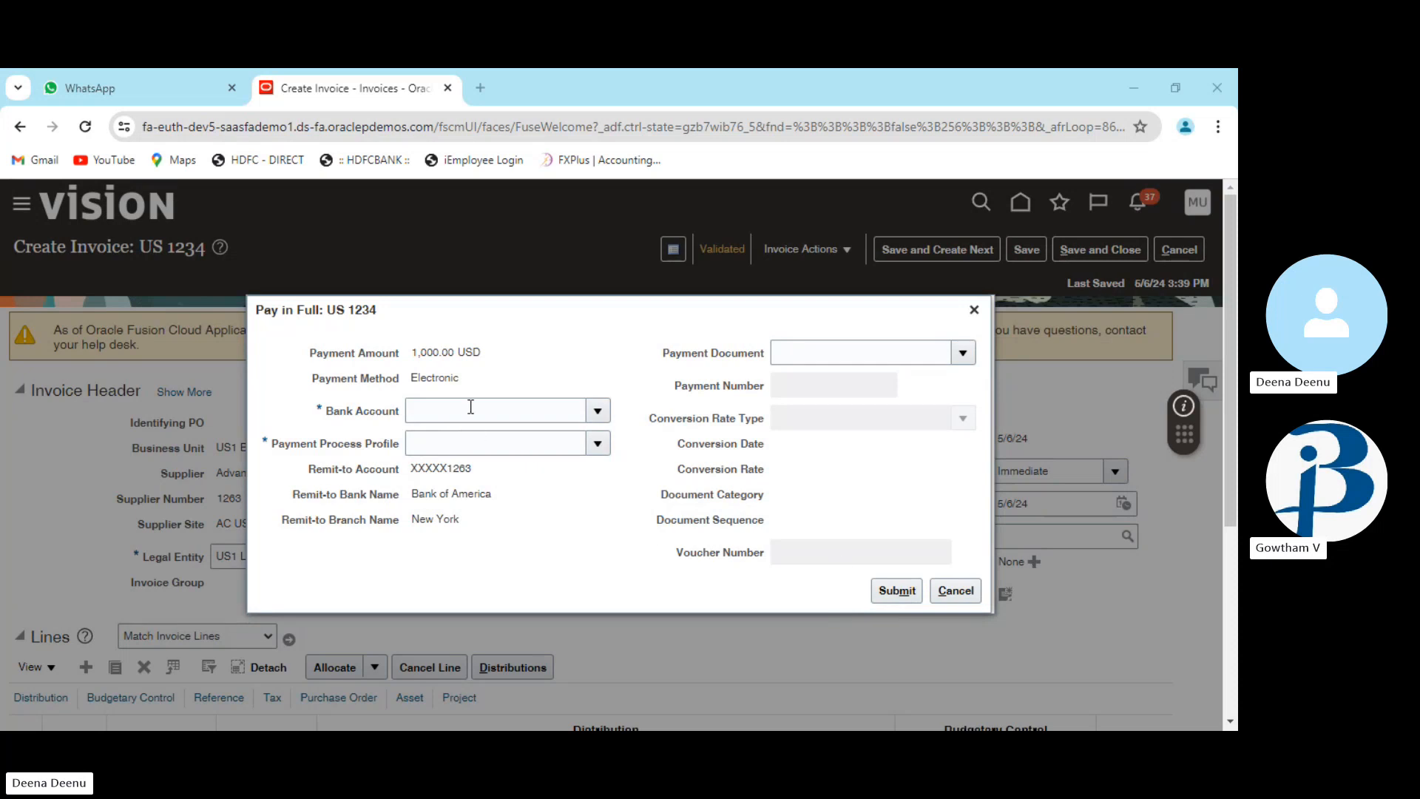
pyautogui.click(598, 410)
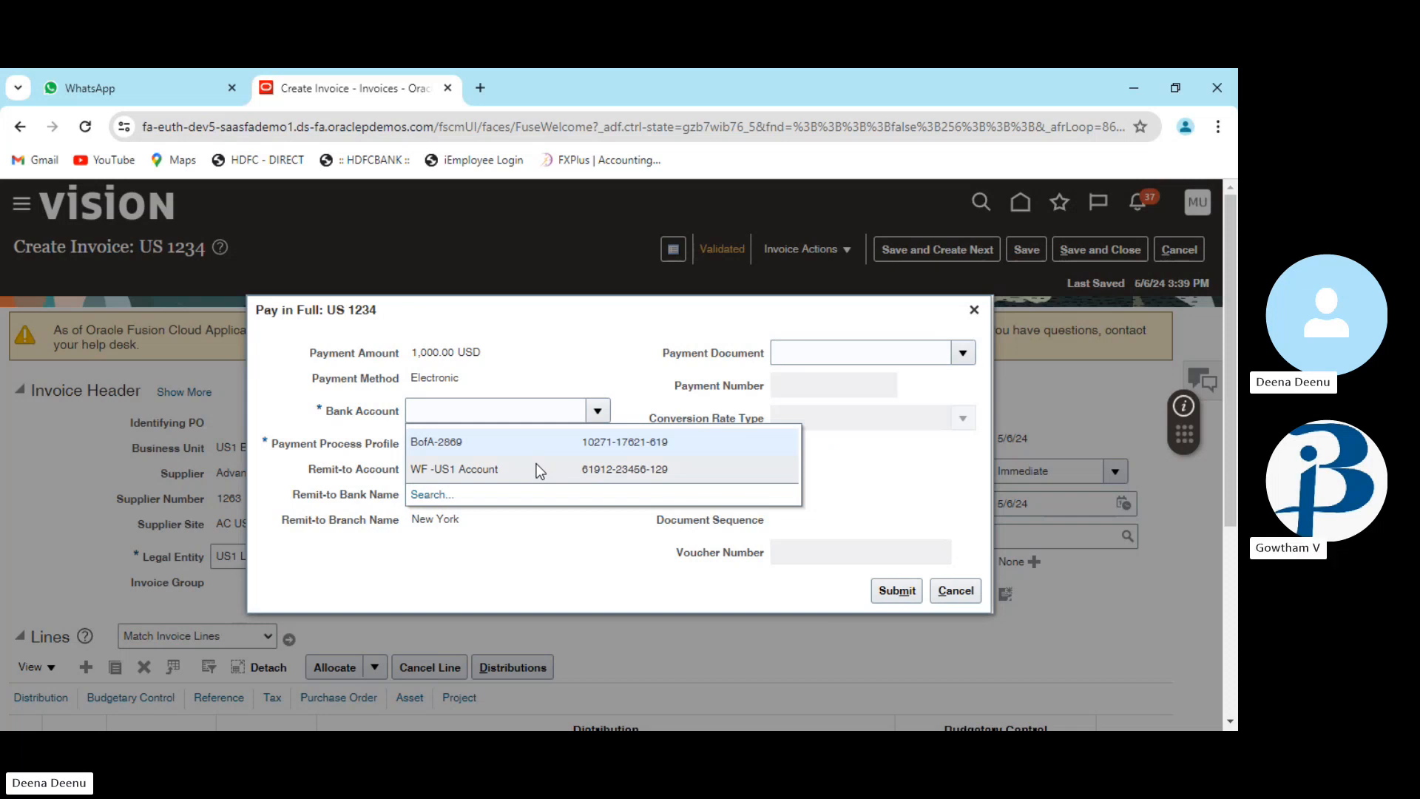
pyautogui.click(538, 469)
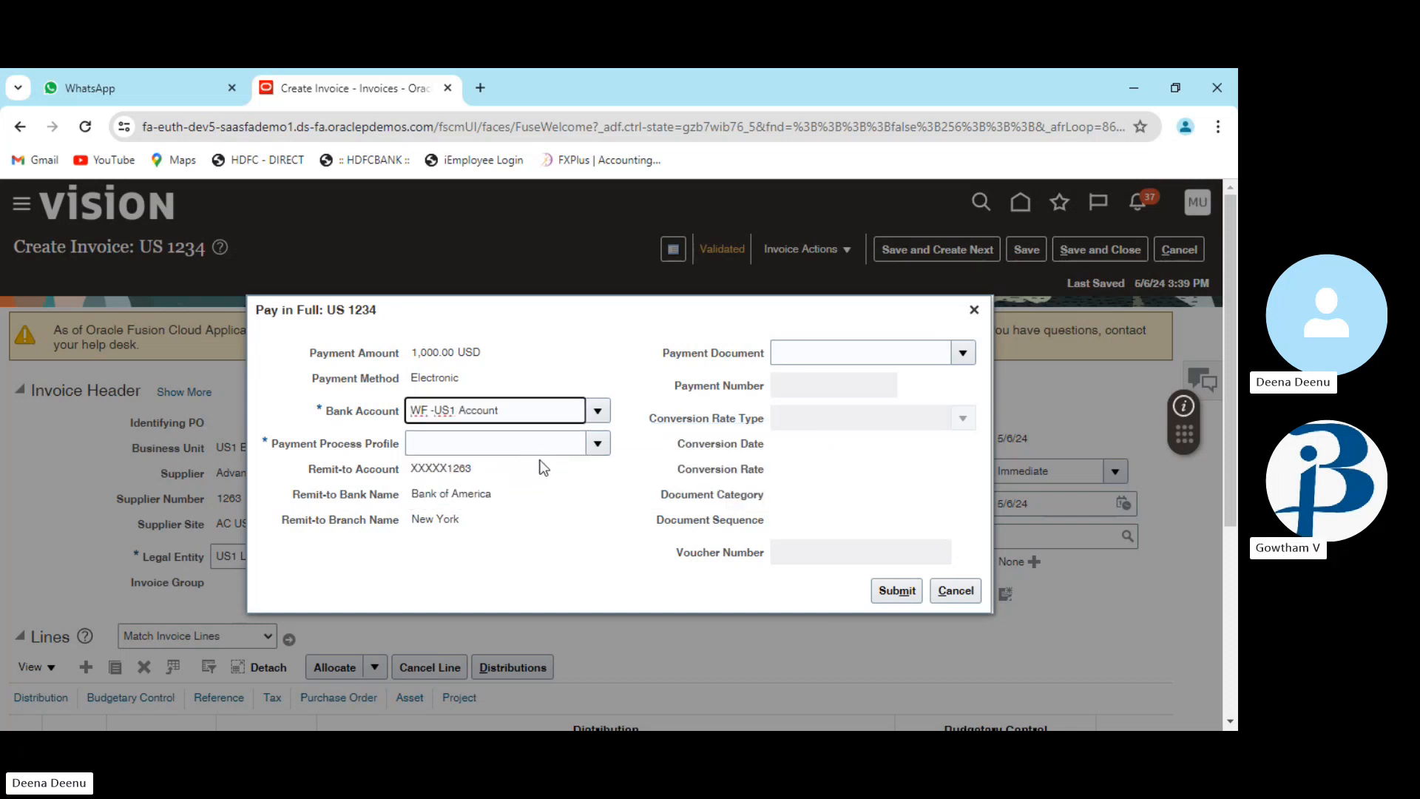
# Try the A60 PPP payment process profile and check which payment documents it offers
pyautogui.click(598, 444)
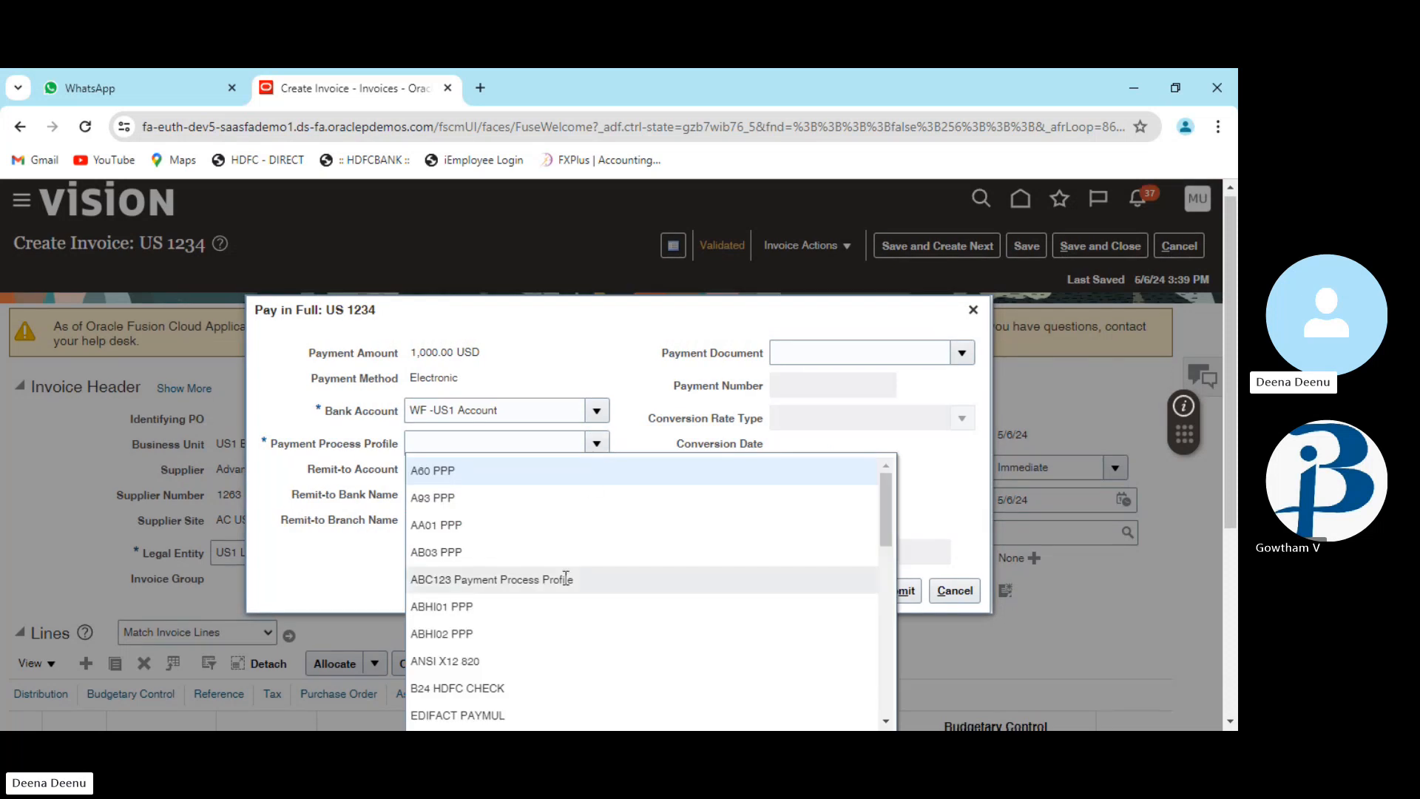
pyautogui.scroll(-10, 500, 551)
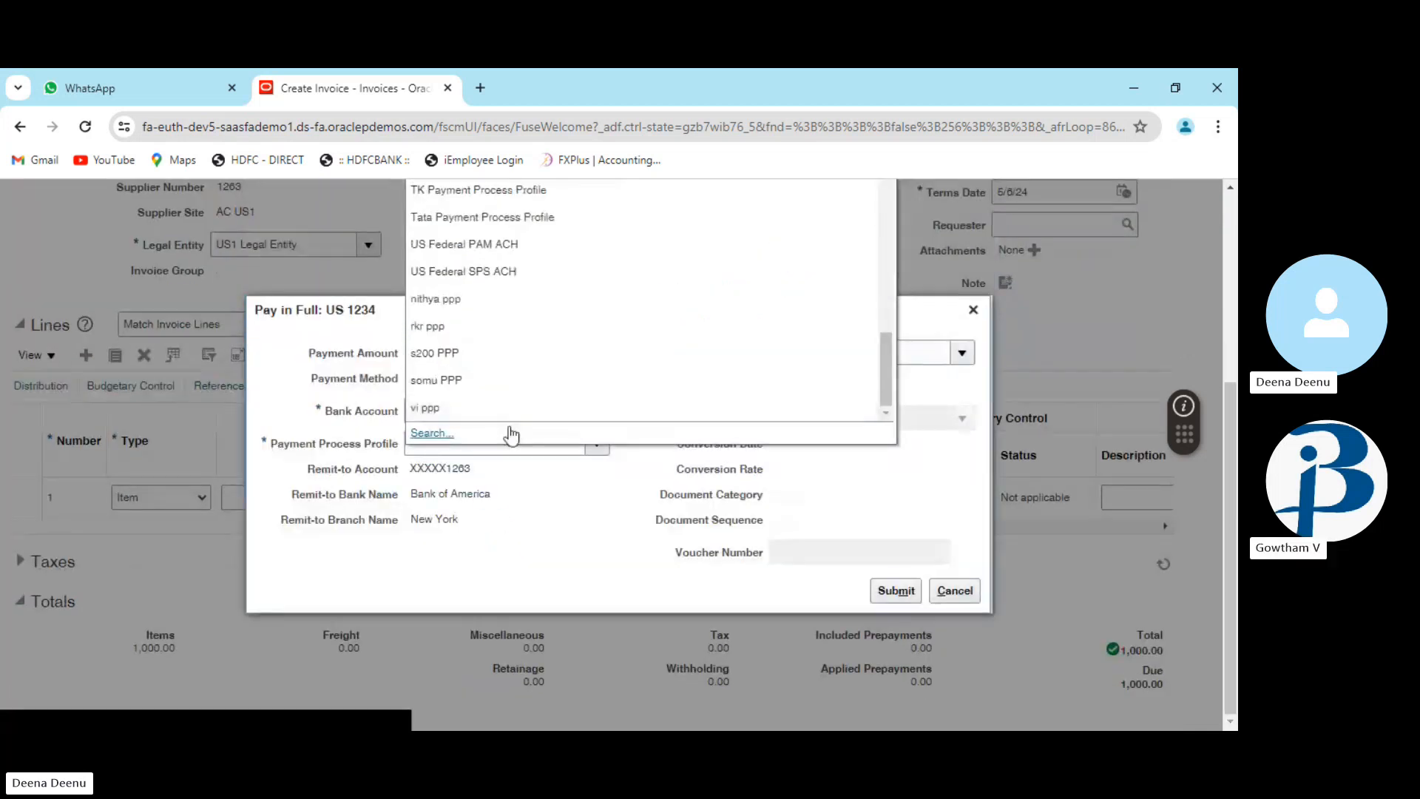
pyautogui.scroll(5, 481, 400)
pyautogui.scroll(10, 519, 342)
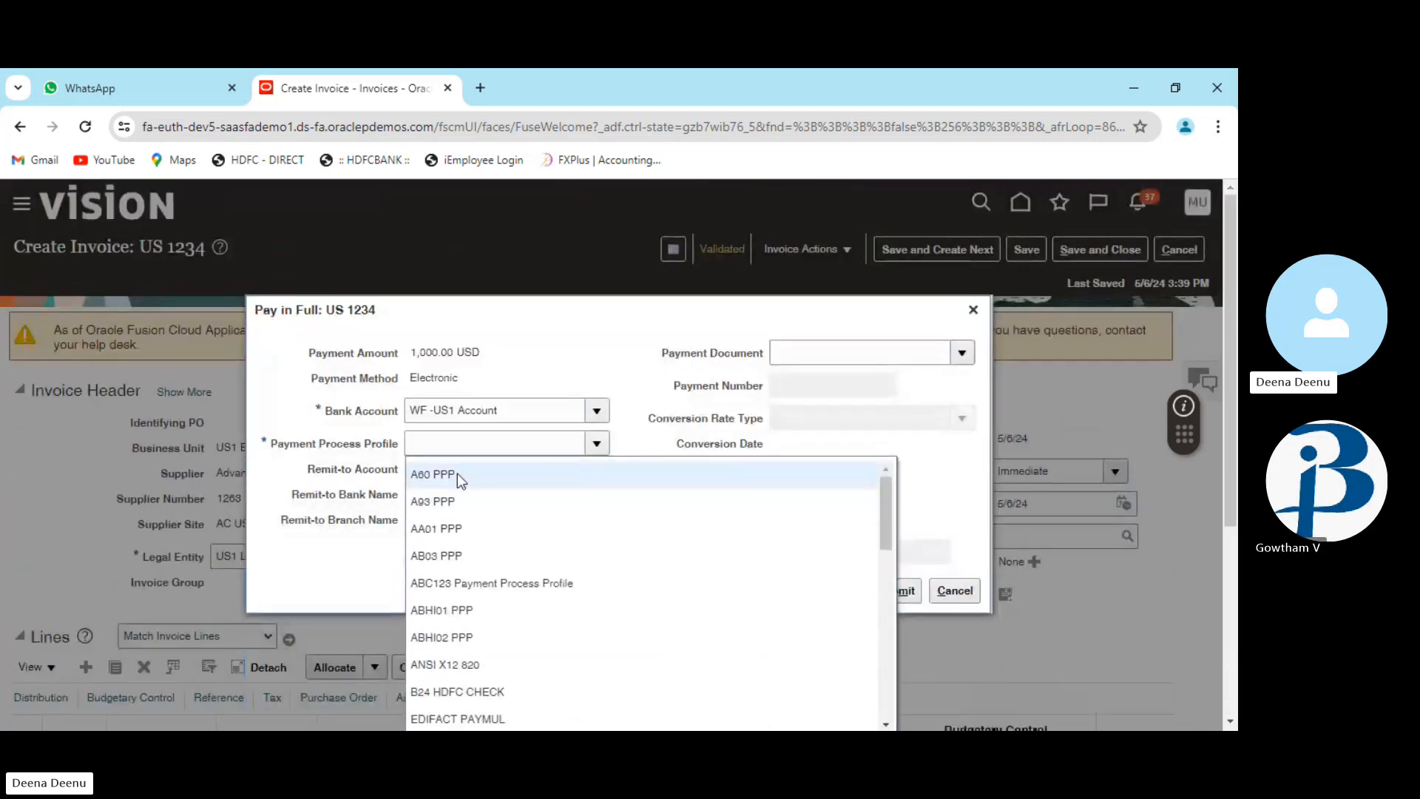
pyautogui.click(457, 473)
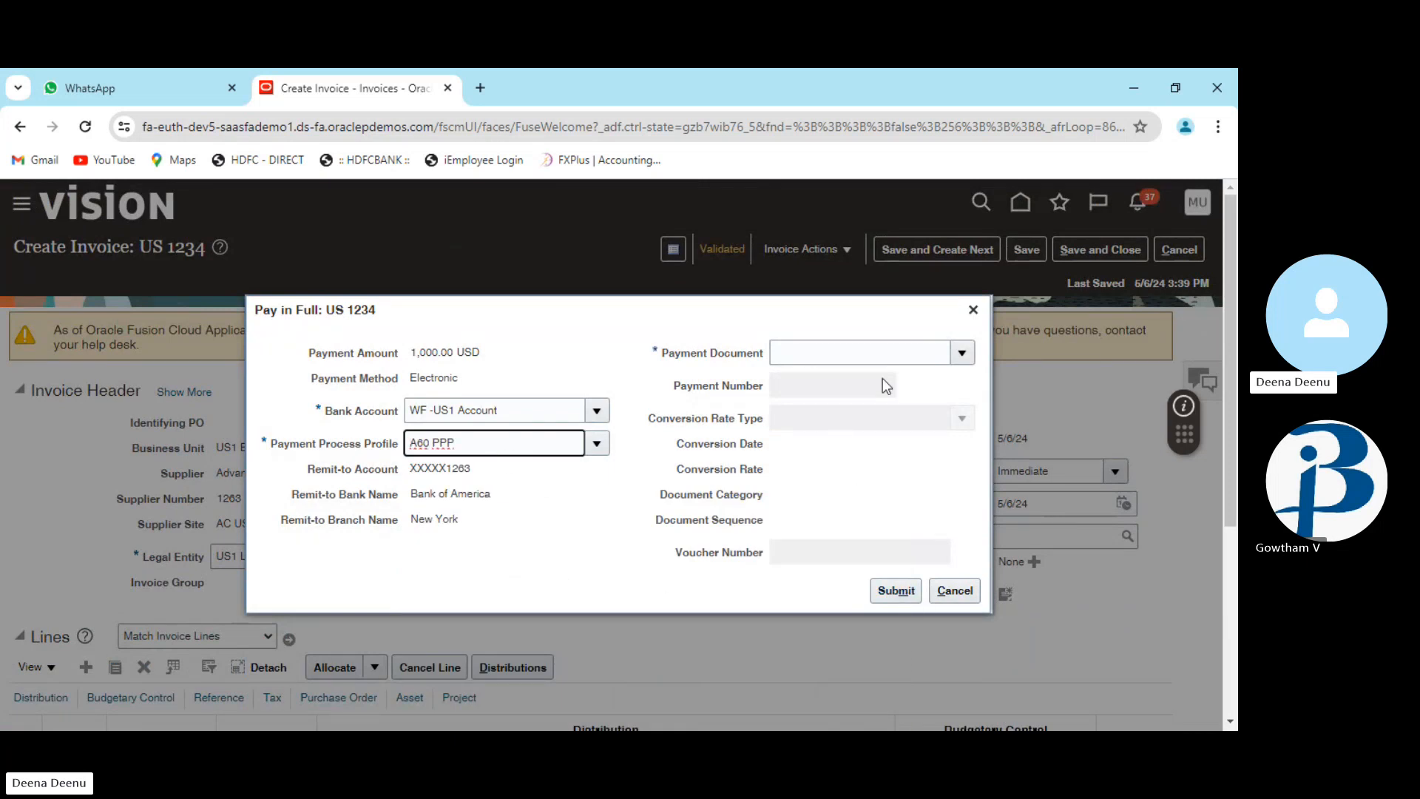
pyautogui.click(964, 355)
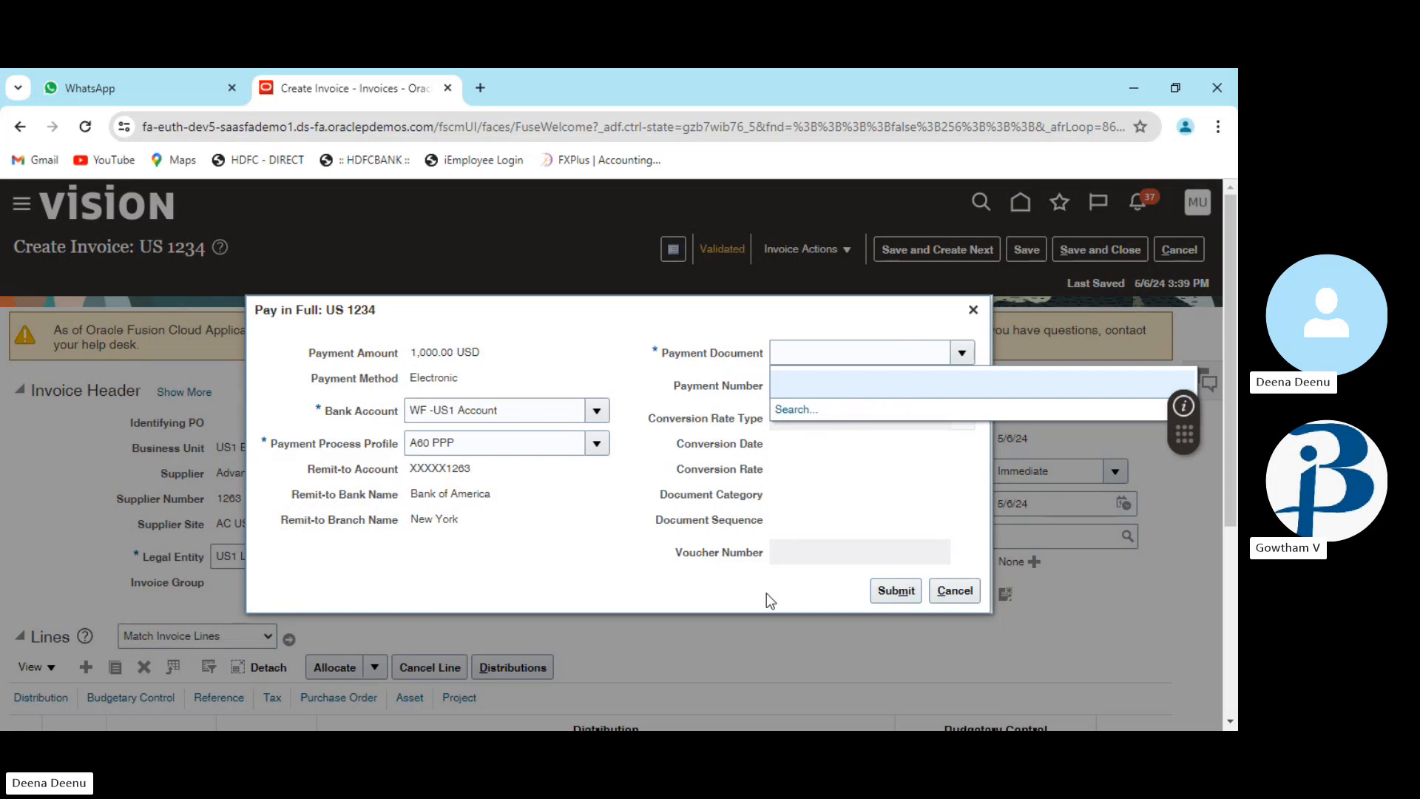
# Set the payment process profile to ANSI X12 820
pyautogui.click(596, 445)
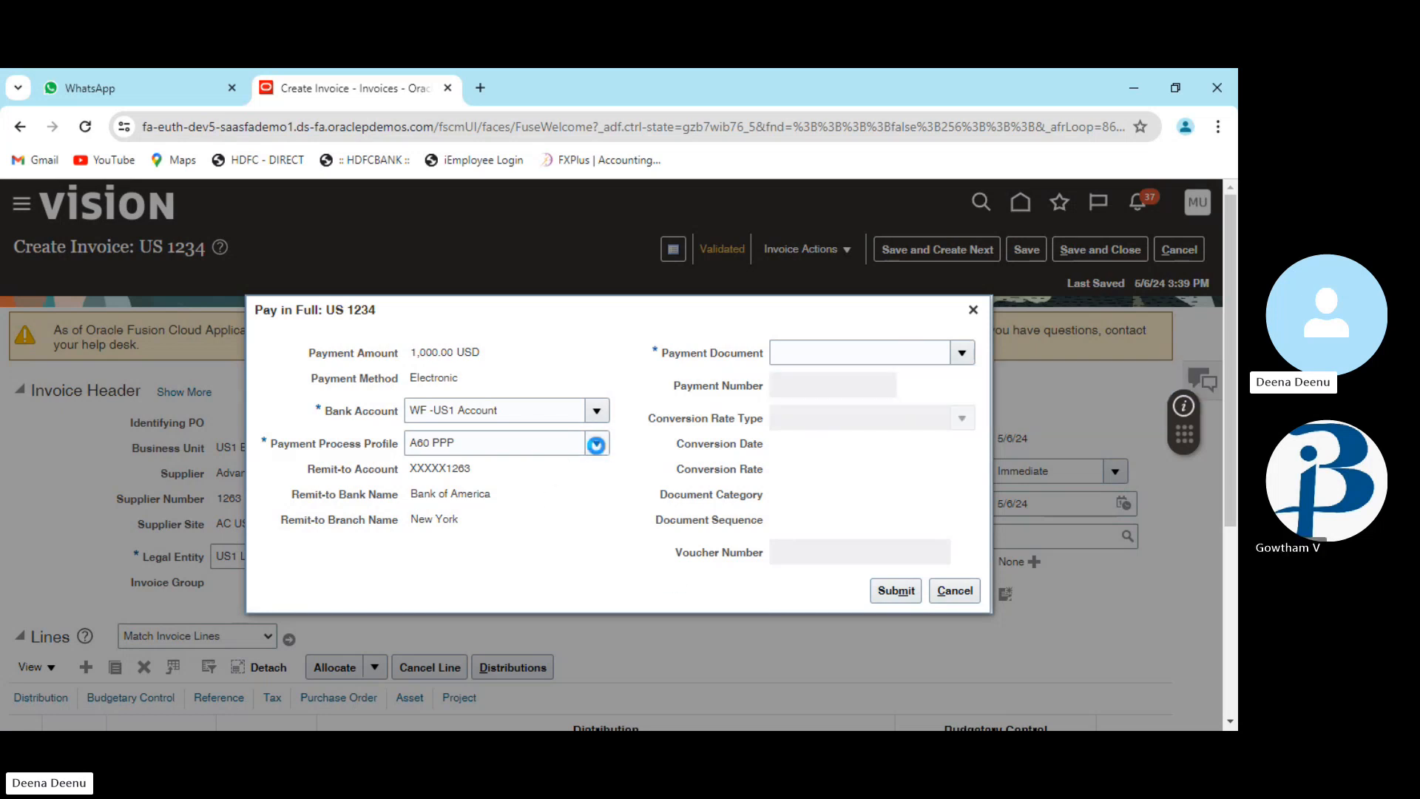
pyautogui.click(597, 445)
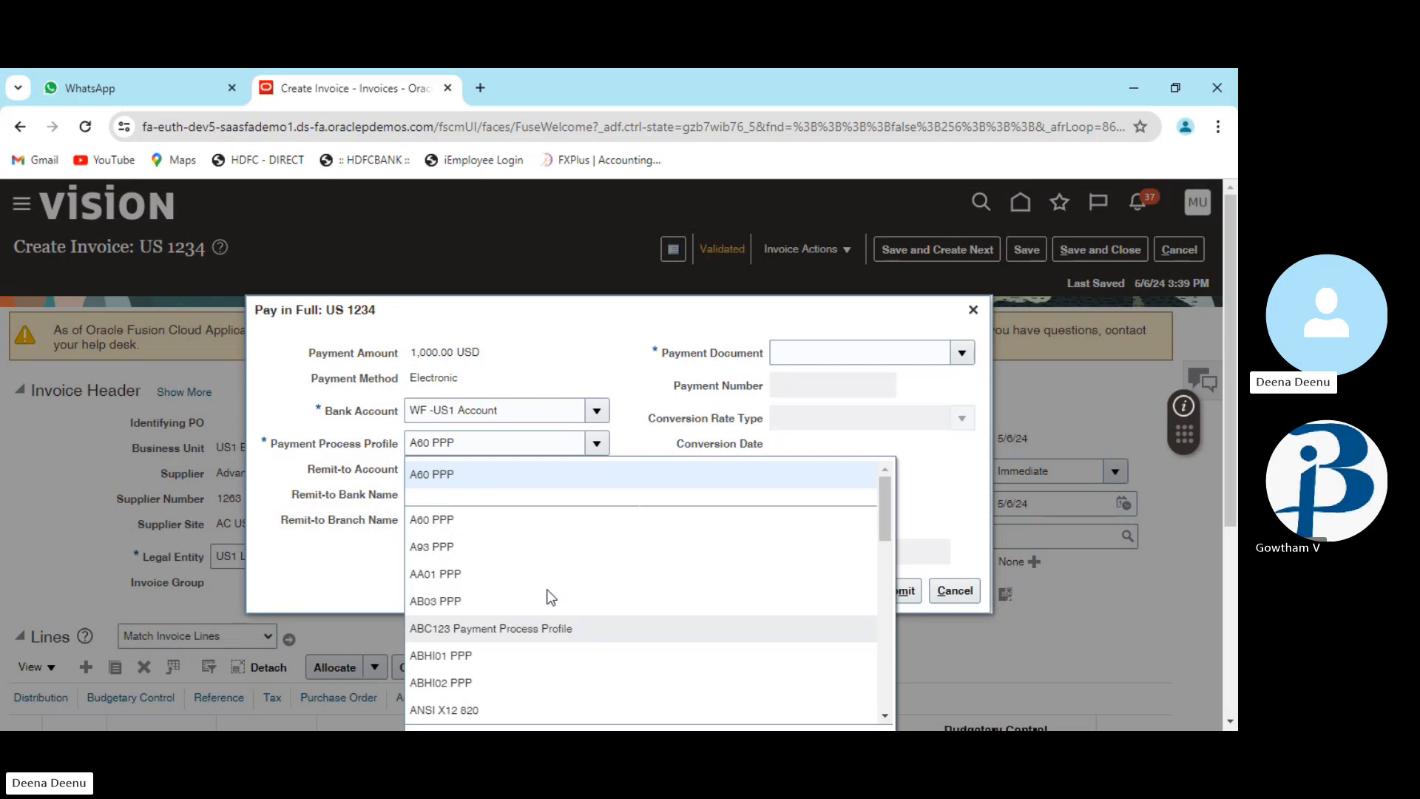
pyautogui.scroll(-1, 551, 598)
pyautogui.scroll(-3, 552, 597)
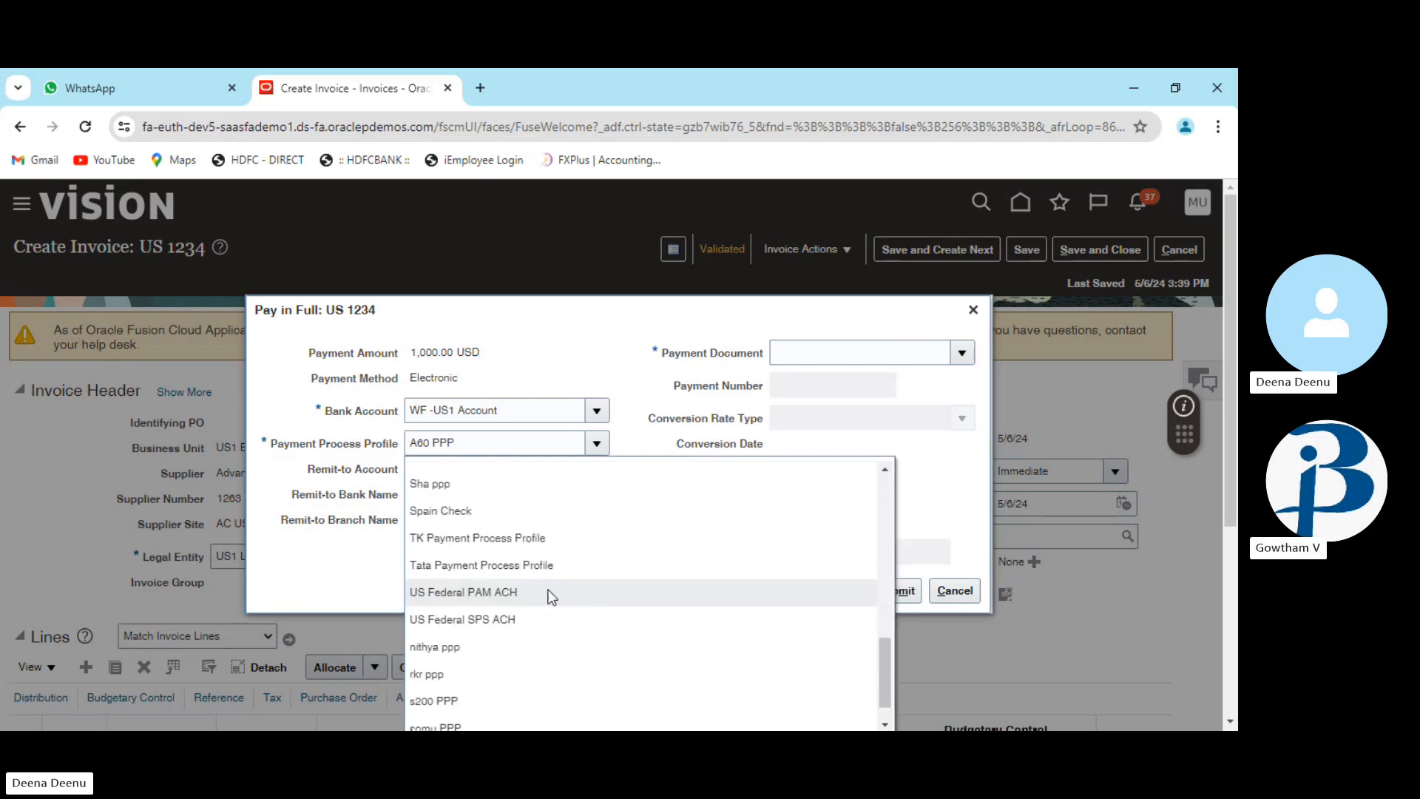
pyautogui.scroll(3, 552, 597)
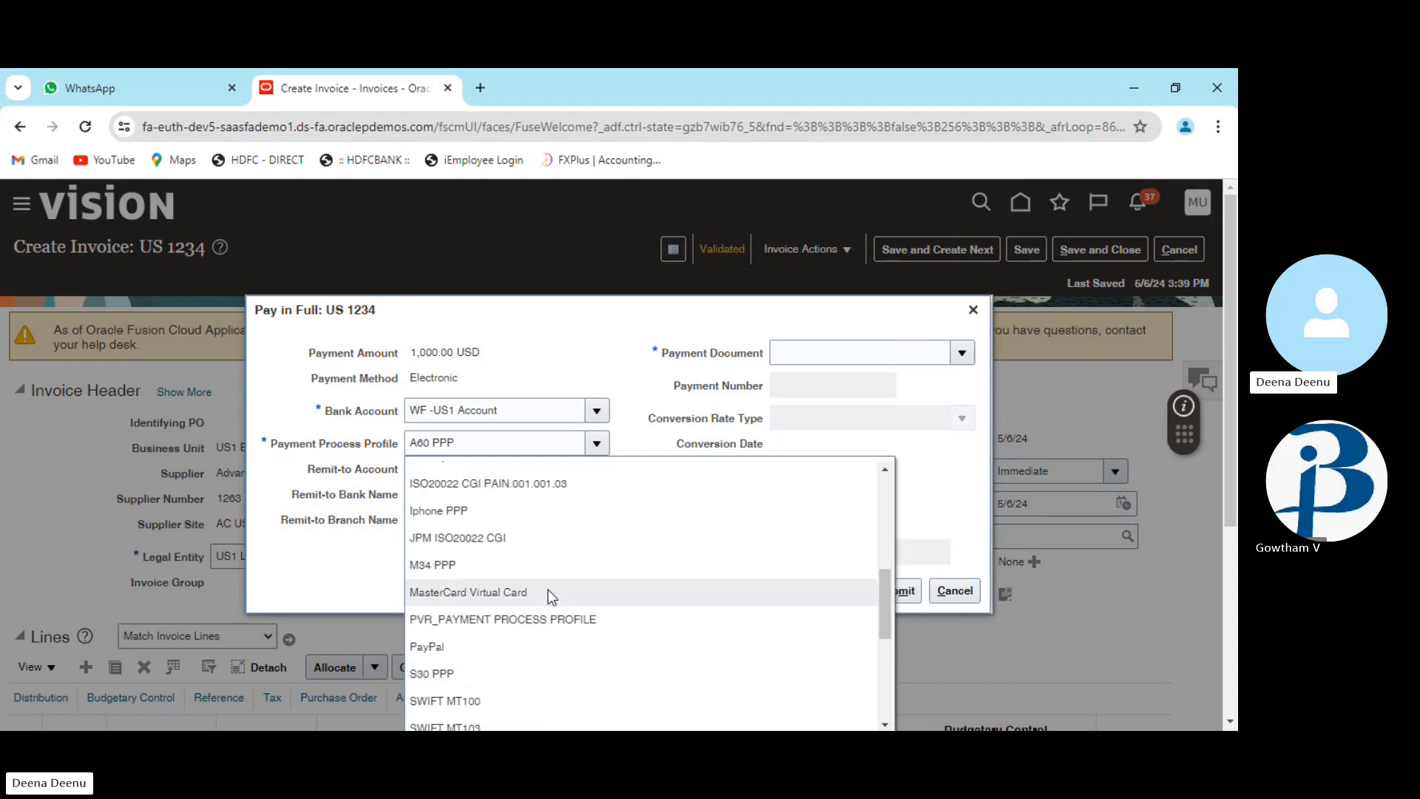
pyautogui.scroll(1, 551, 597)
pyautogui.scroll(4, 551, 597)
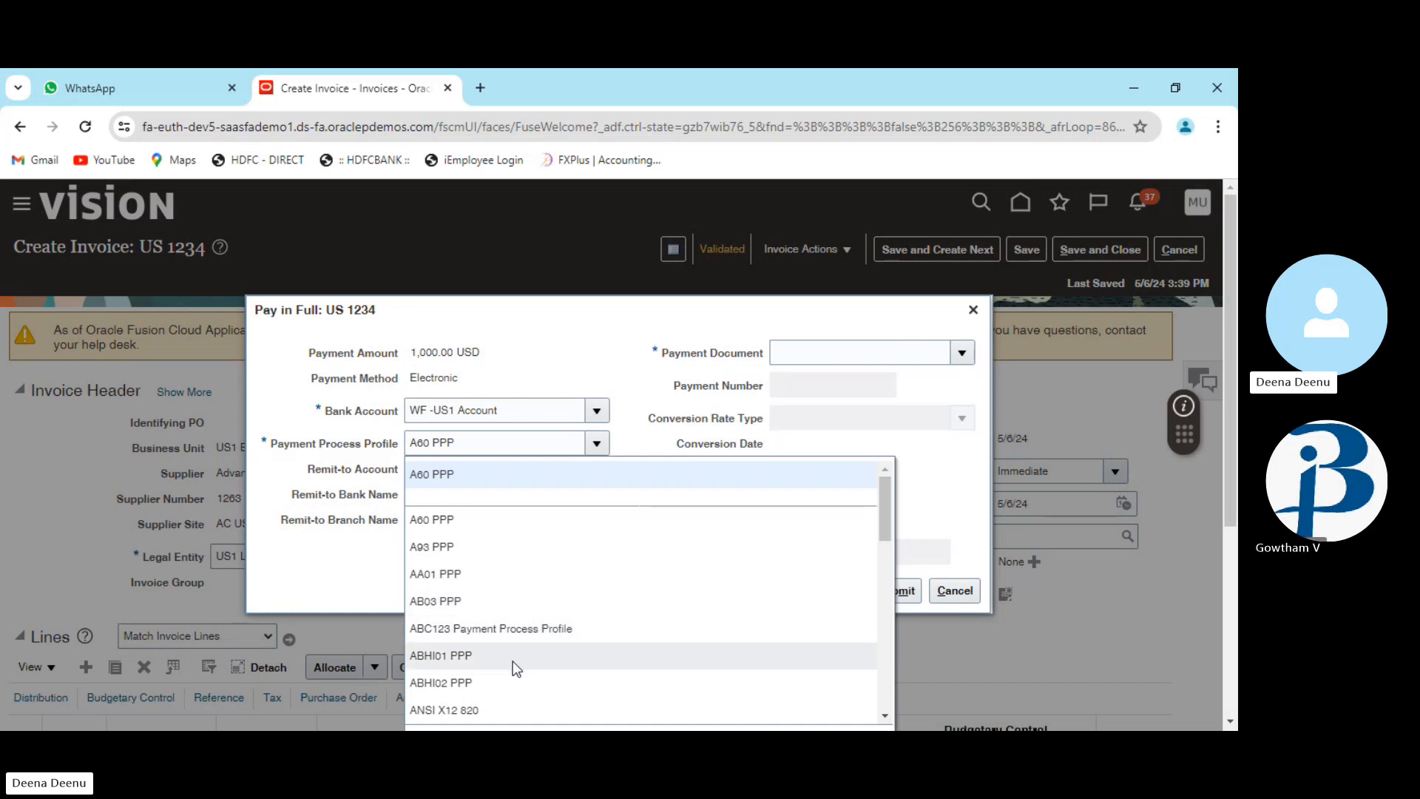
pyautogui.scroll(-2, 515, 668)
pyautogui.click(518, 628)
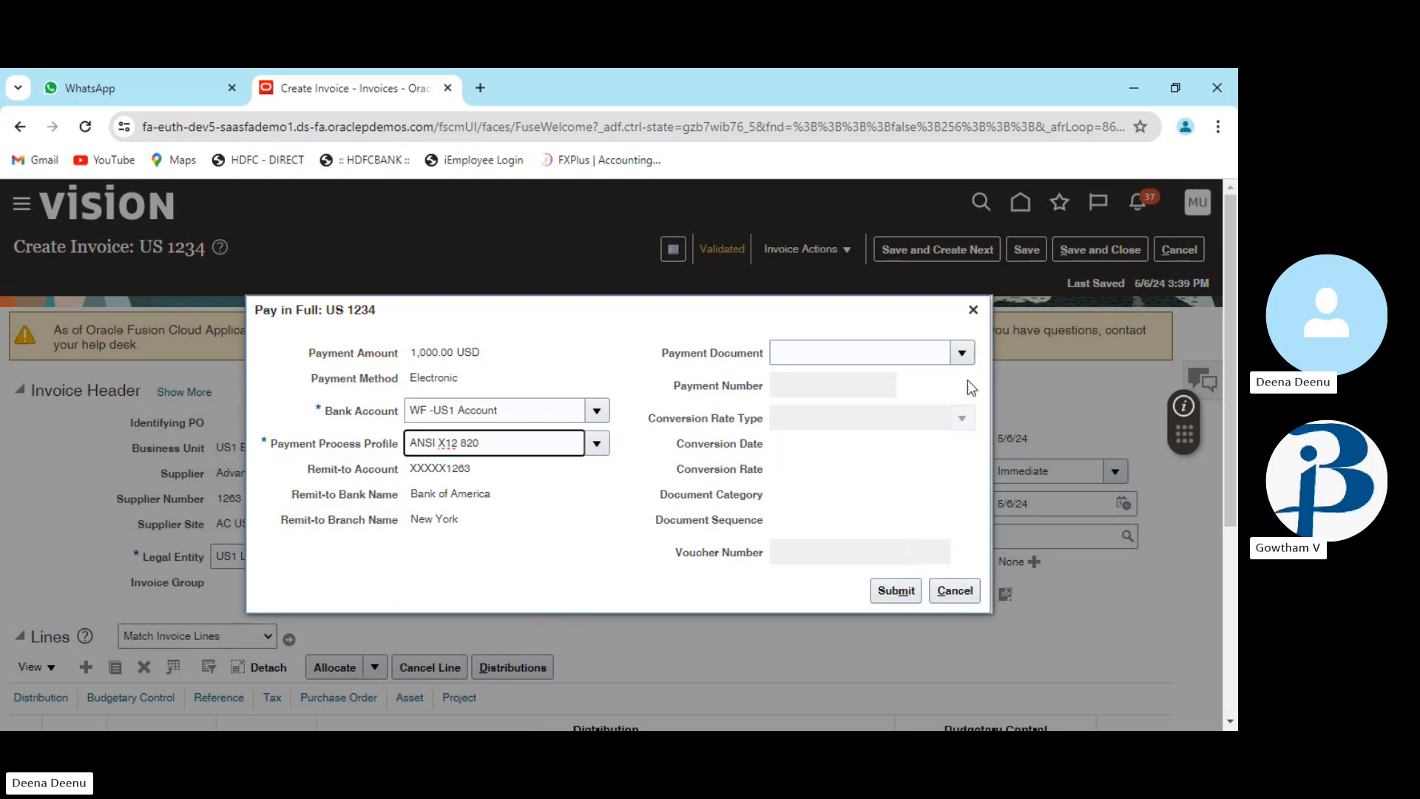
# Check the payment document choices, leave the field empty, submit the full payment and acknowledge the confirmation
pyautogui.click(963, 354)
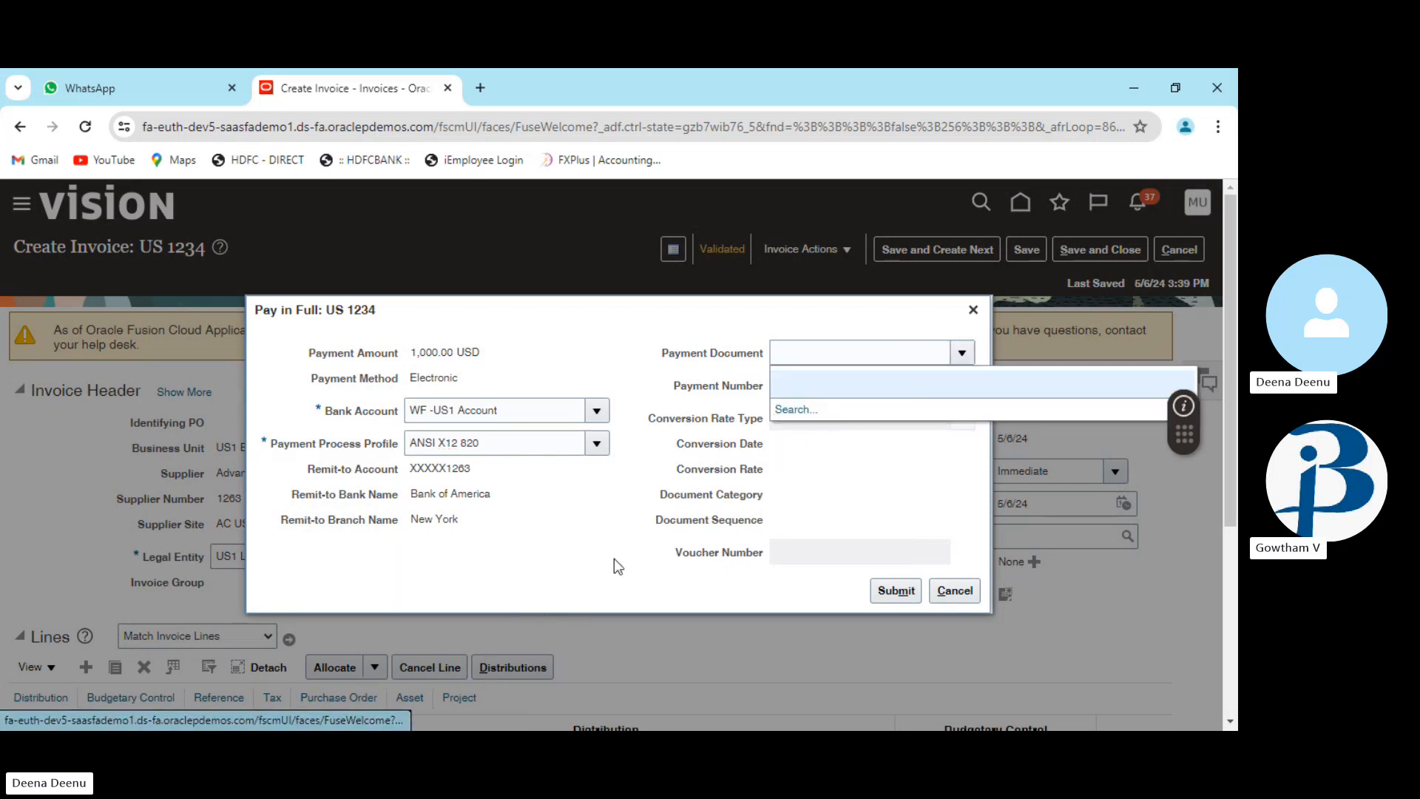
pyautogui.click(545, 564)
pyautogui.click(878, 589)
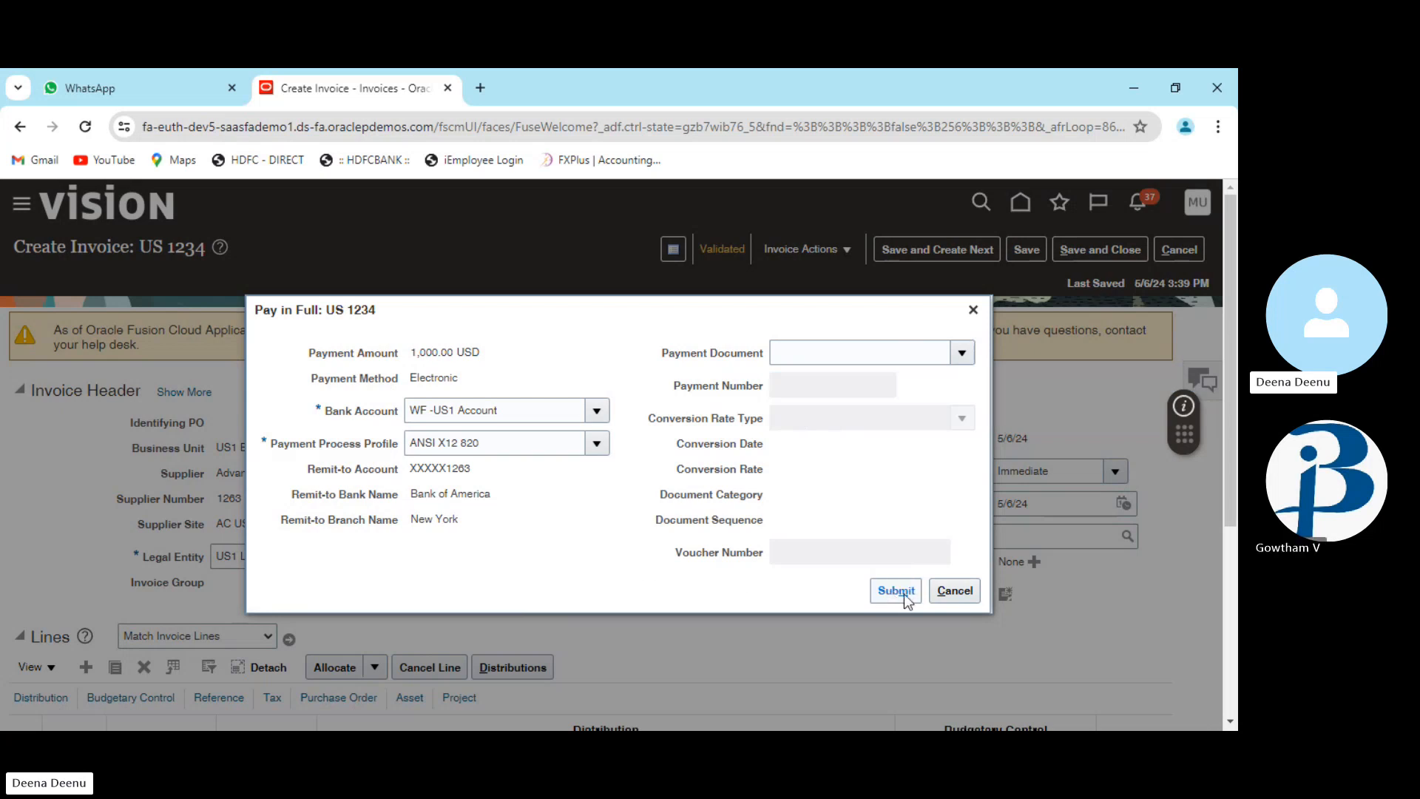
pyautogui.click(904, 592)
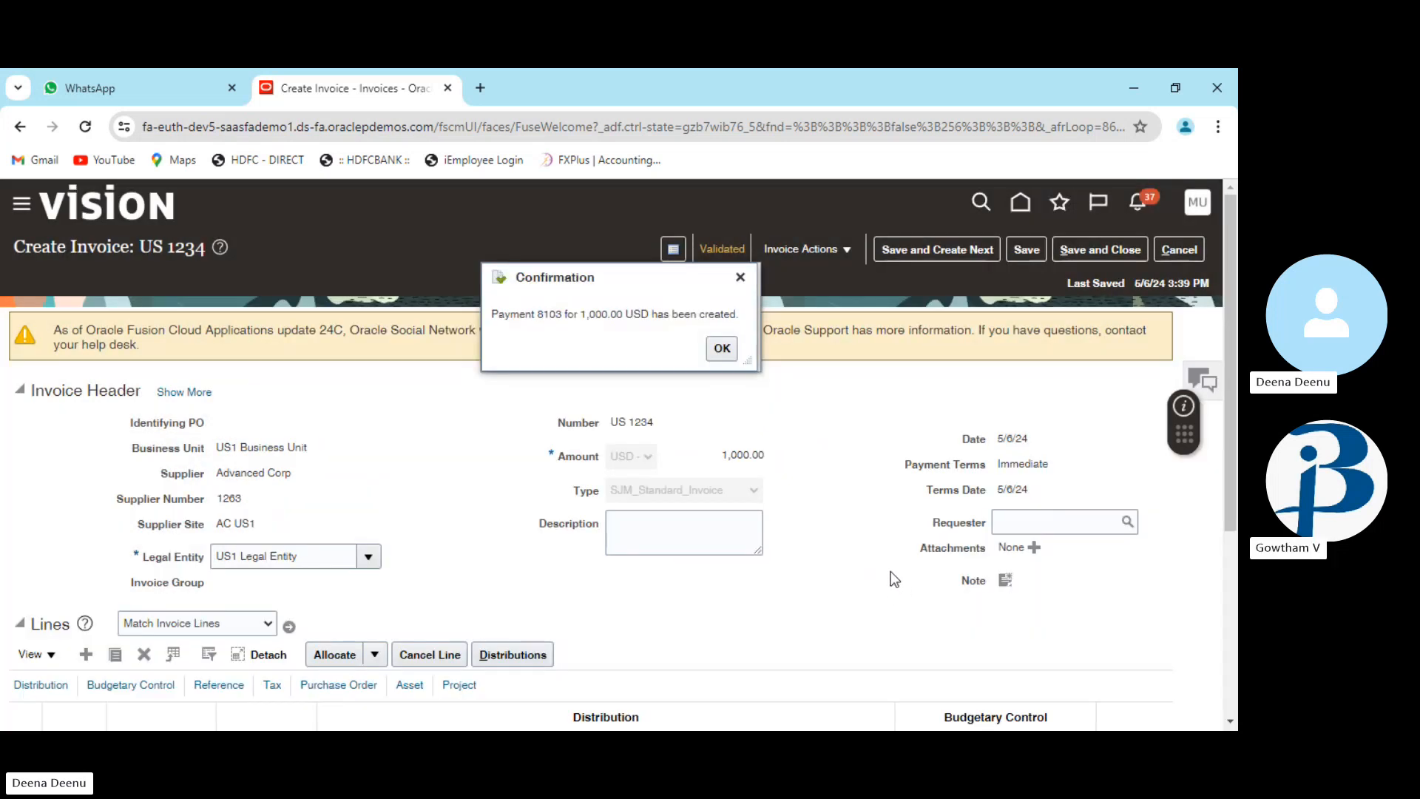
pyautogui.click(729, 352)
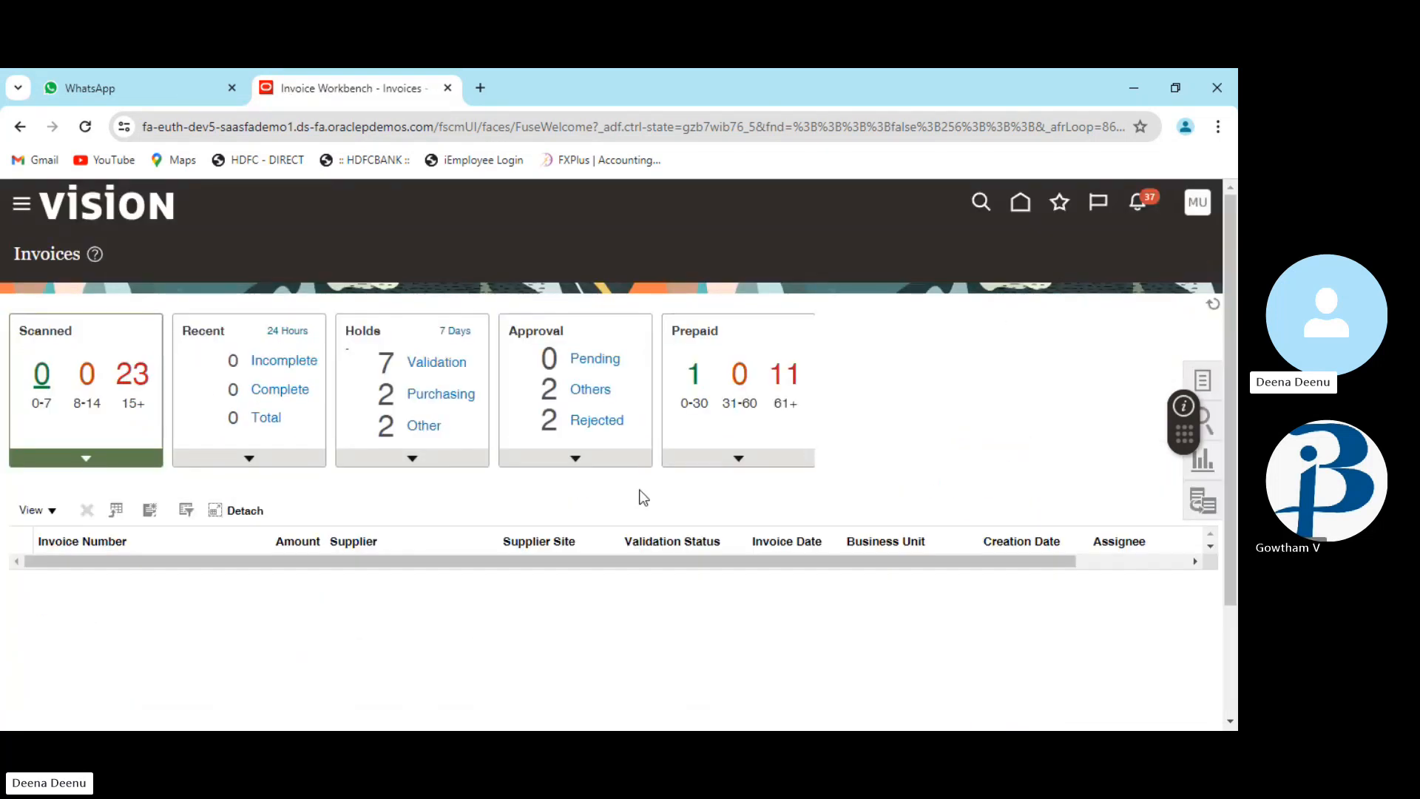
# Open the Invoices task list and examine its invoice, accounting, assets and payables period tasks
pyautogui.scroll(-2, 644, 498)
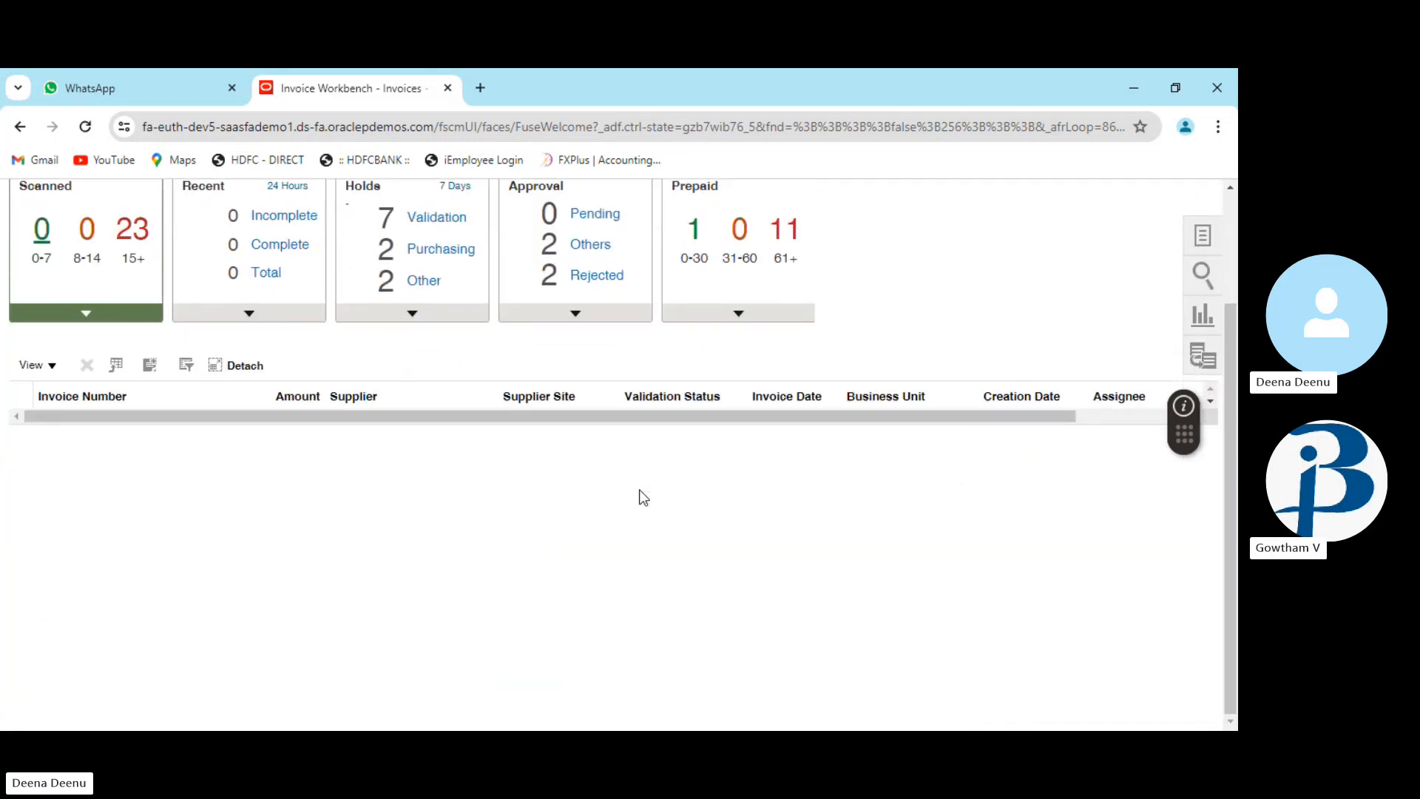
pyautogui.scroll(2, 643, 498)
pyautogui.scroll(-1, 859, 458)
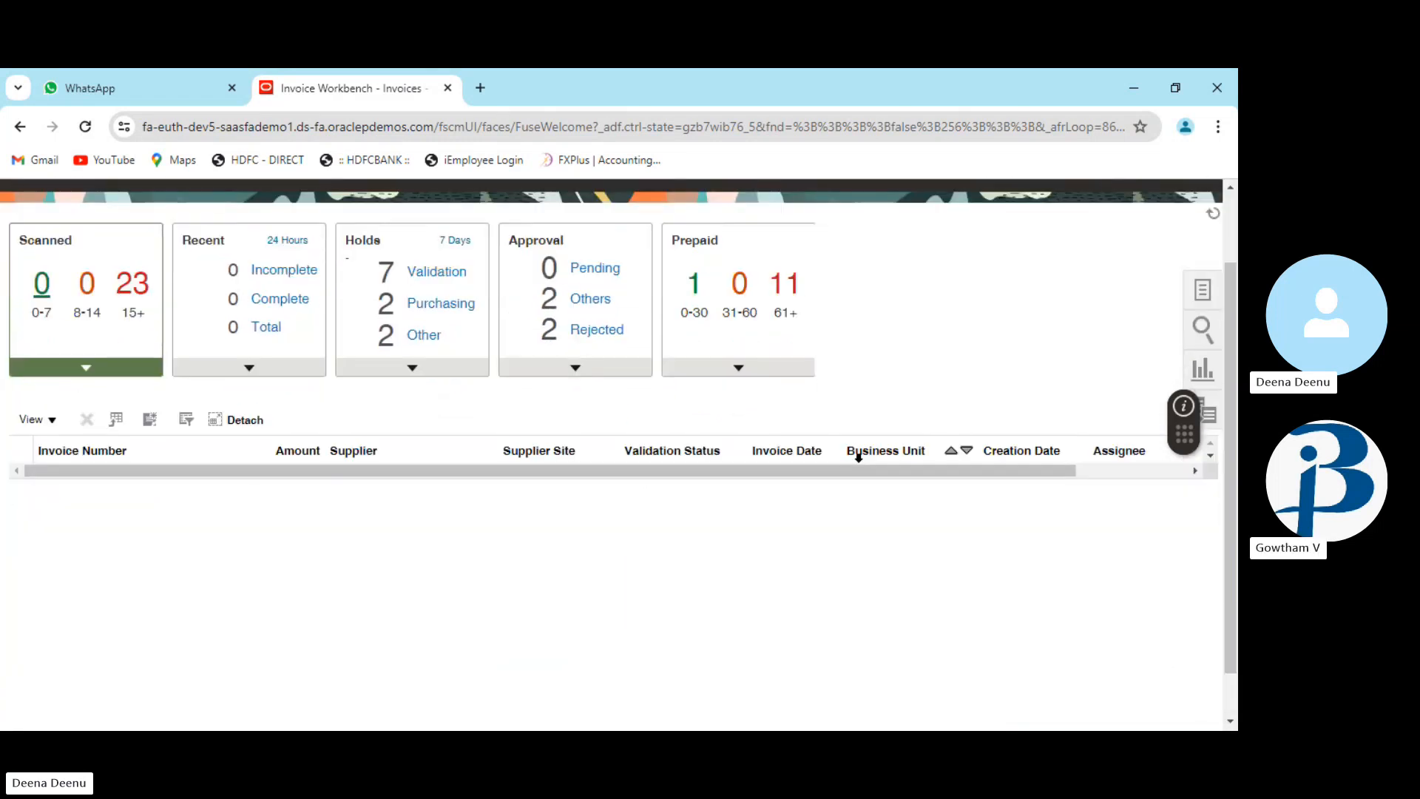
pyautogui.scroll(1, 857, 459)
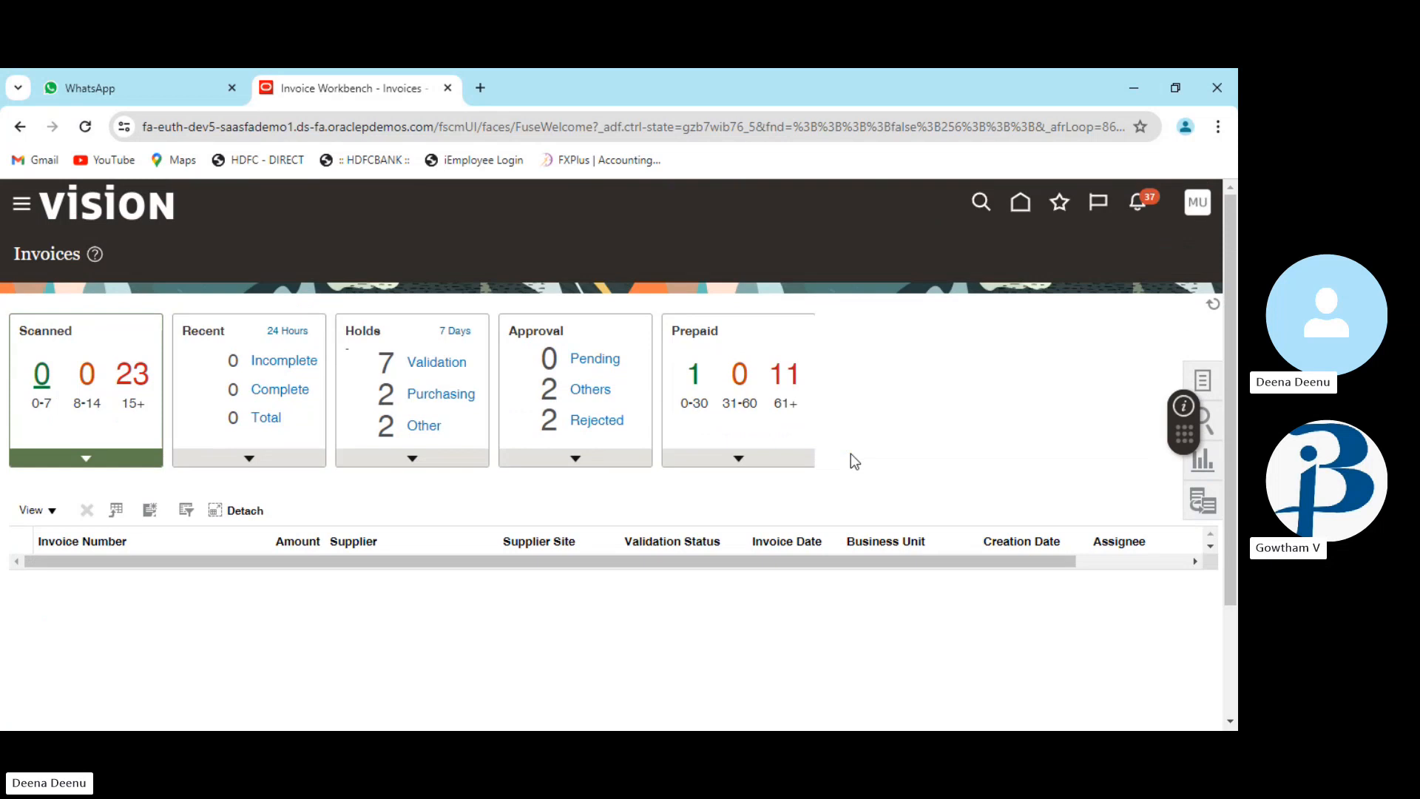
pyautogui.scroll(-2, 952, 438)
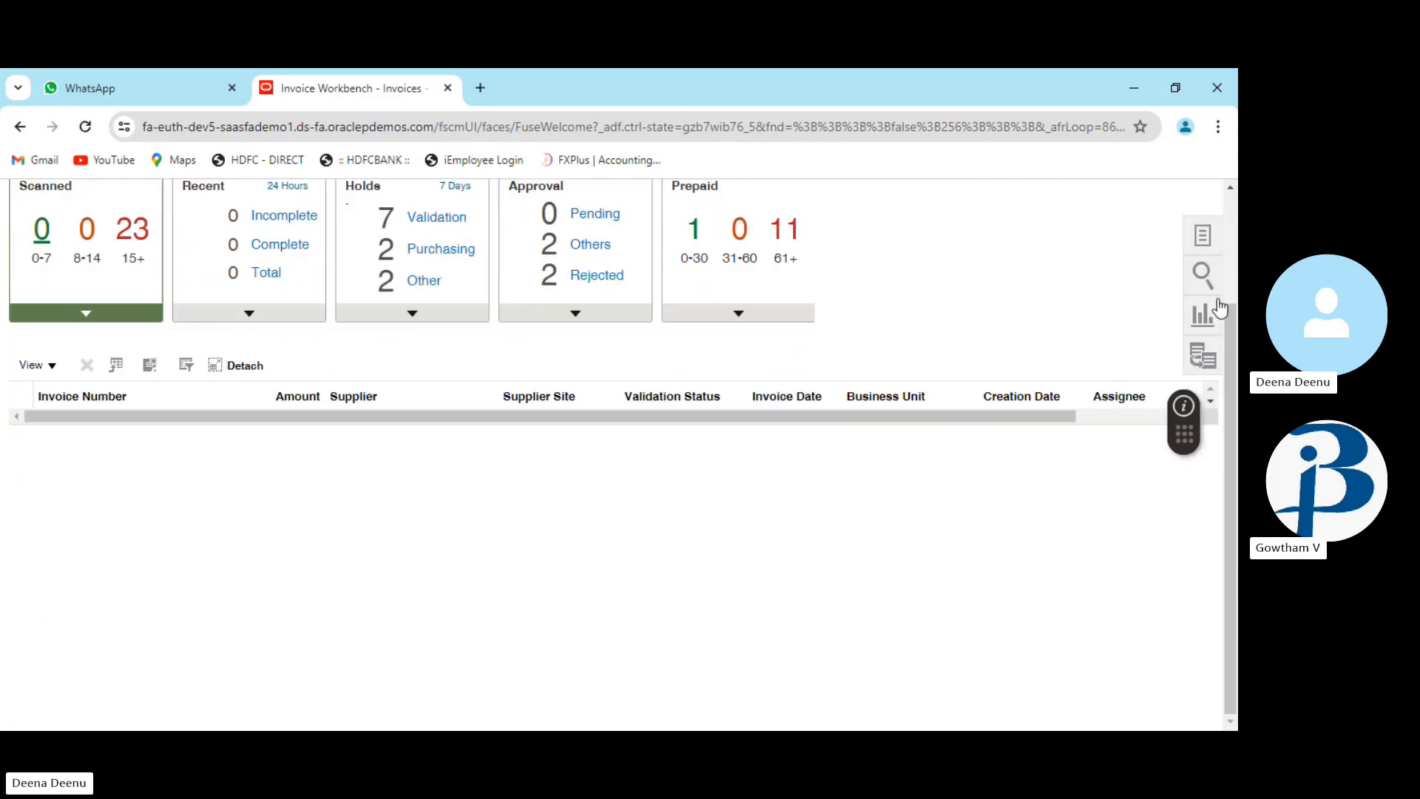
pyautogui.click(1217, 240)
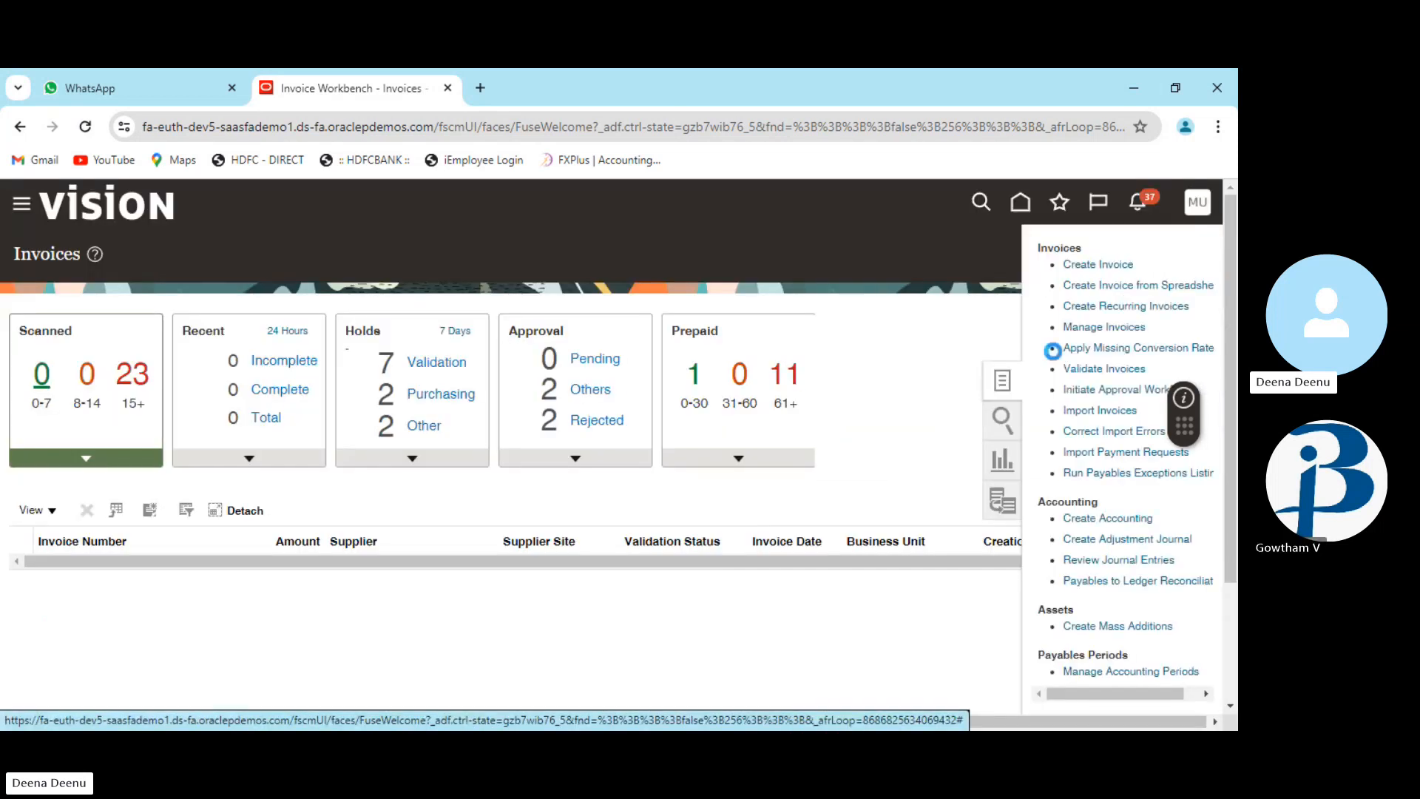
pyautogui.scroll(-2, 1050, 459)
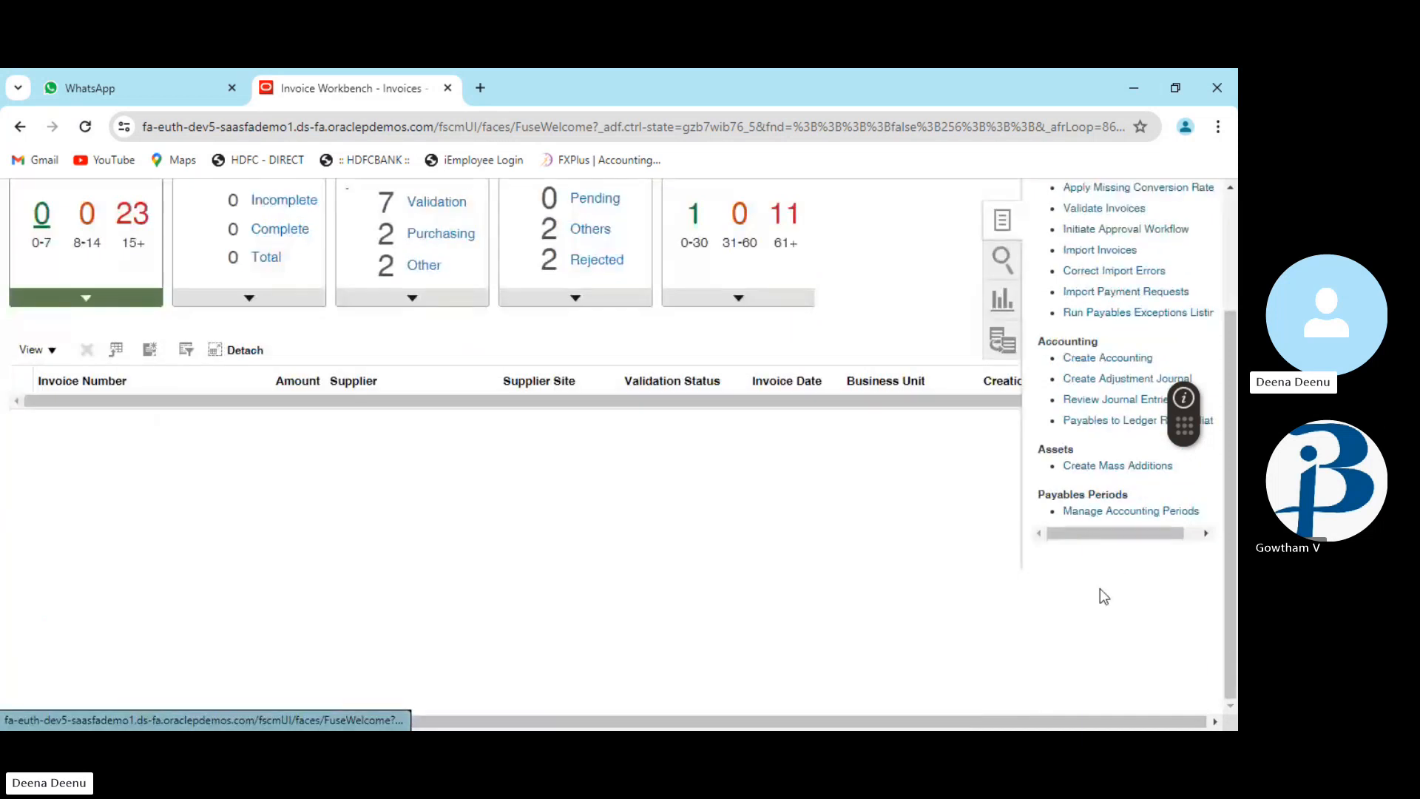
pyautogui.scroll(1, 1134, 468)
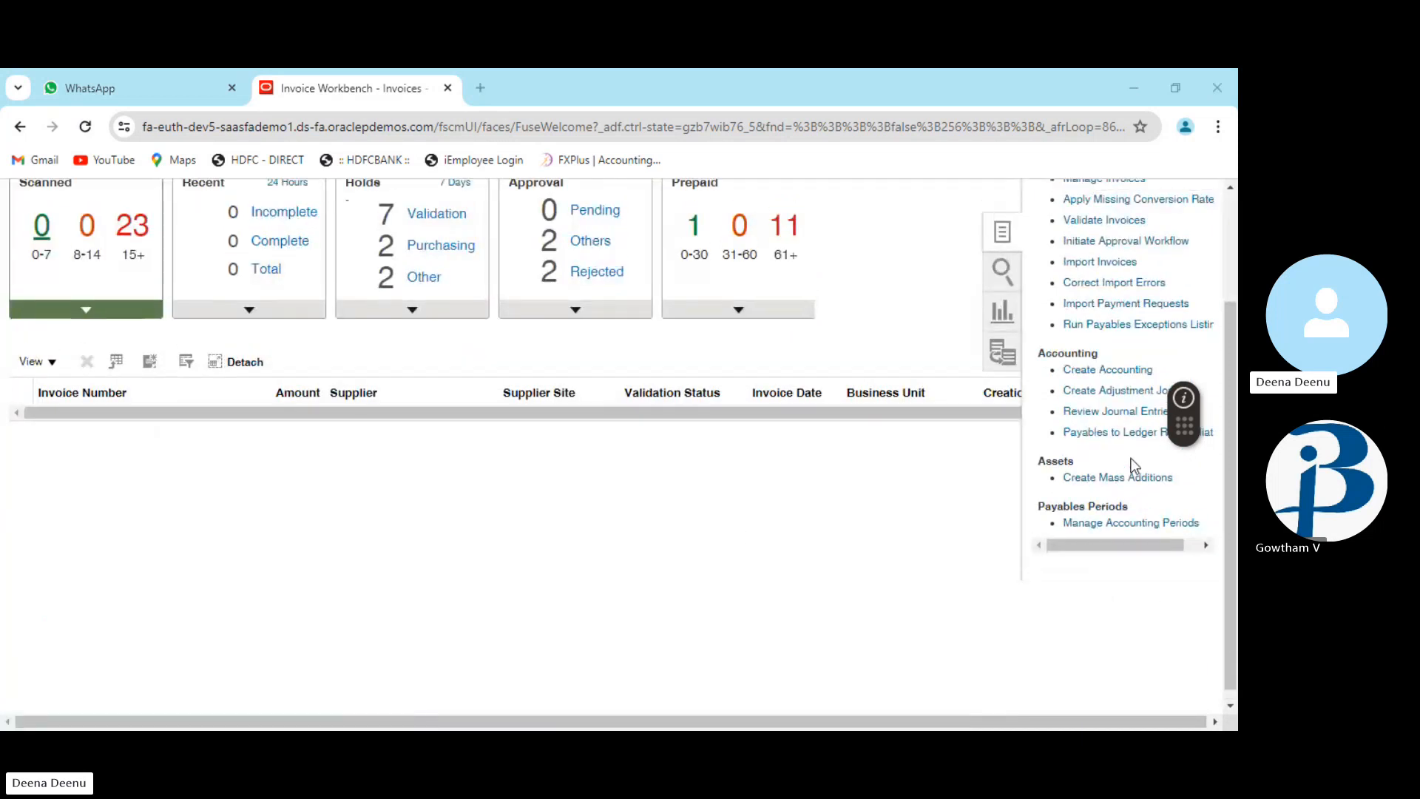
pyautogui.scroll(2, 1134, 467)
pyautogui.scroll(-2, 1109, 473)
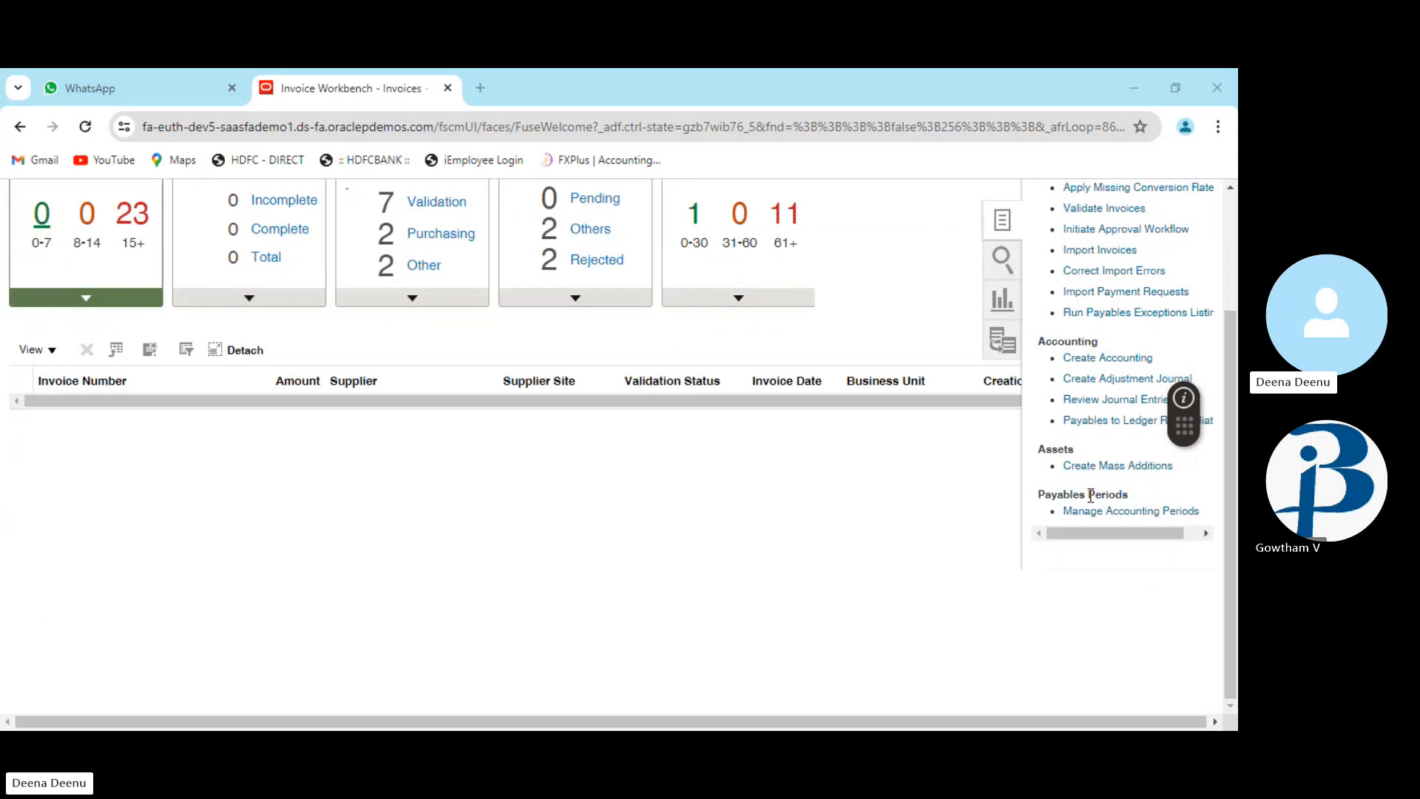
pyautogui.scroll(3, 1090, 494)
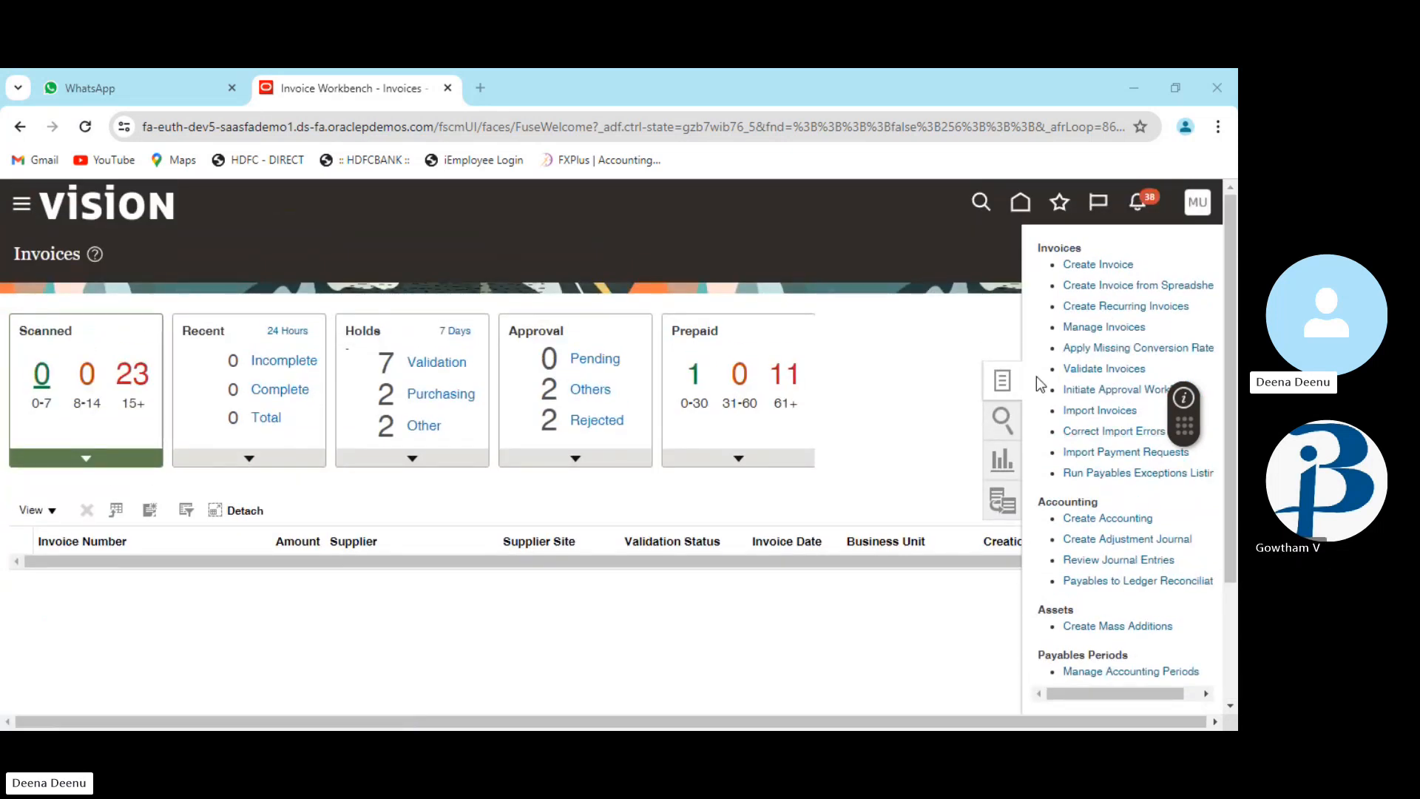
pyautogui.scroll(-2, 1087, 384)
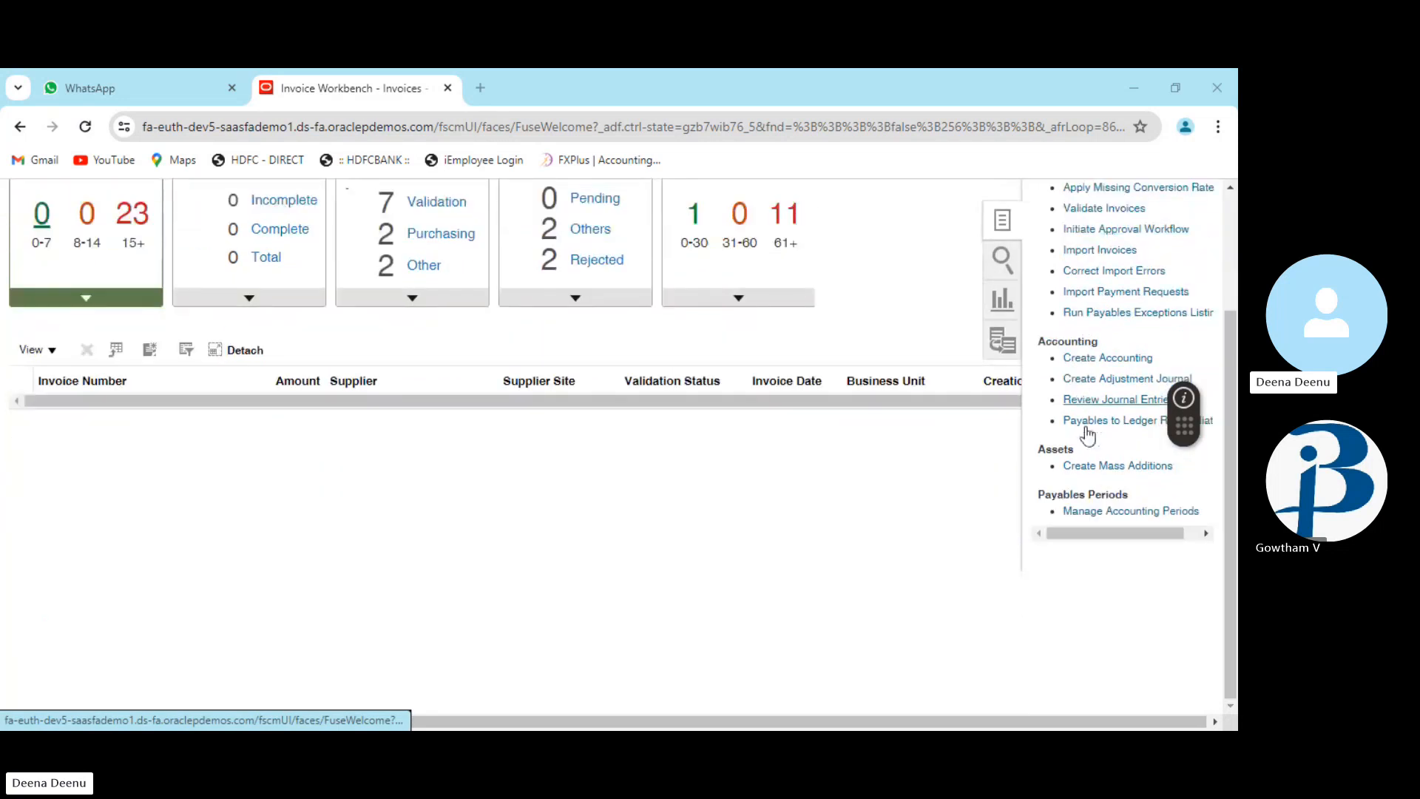
pyautogui.moveTo(1129, 531); pyautogui.dragTo(1053, 531)
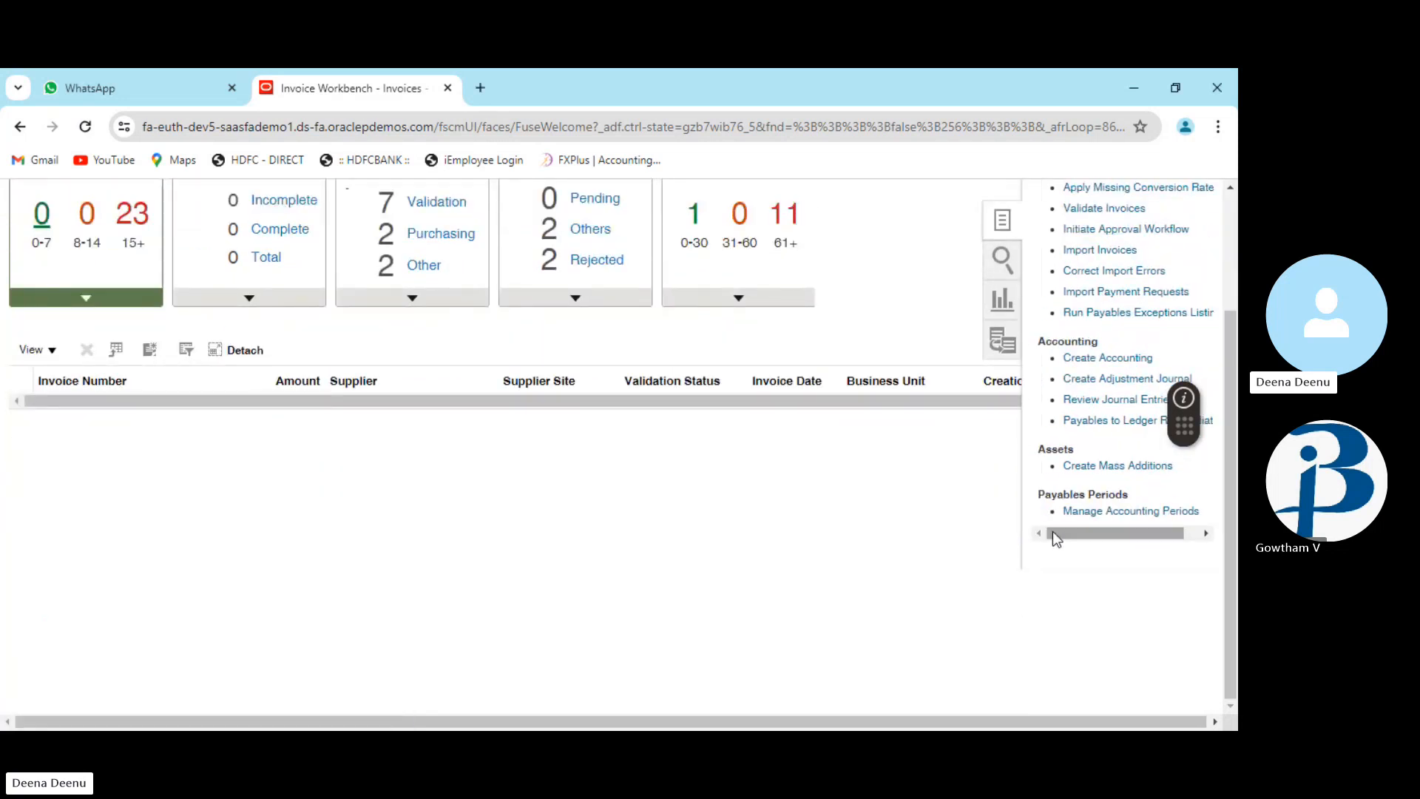
pyautogui.scroll(1, 1099, 438)
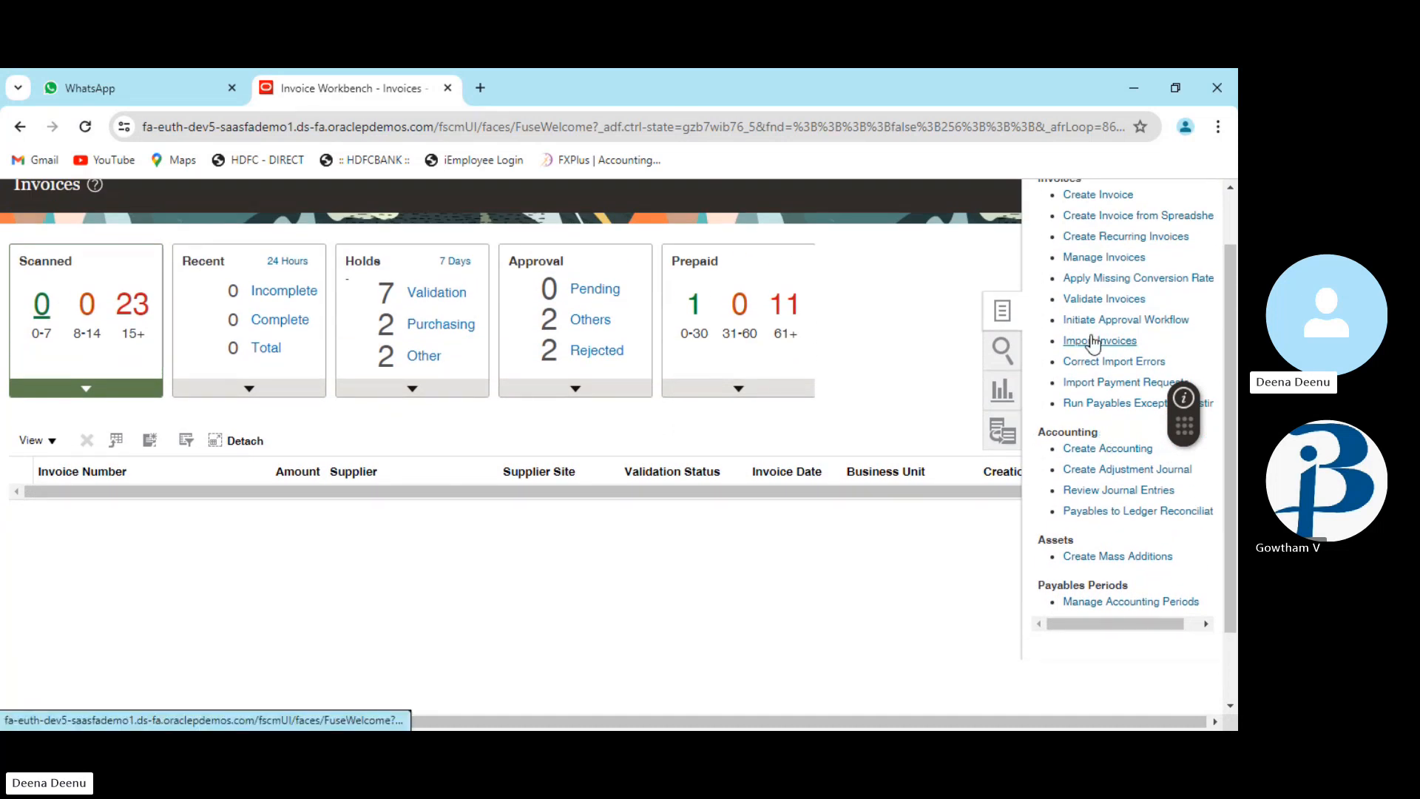
pyautogui.scroll(1, 1093, 342)
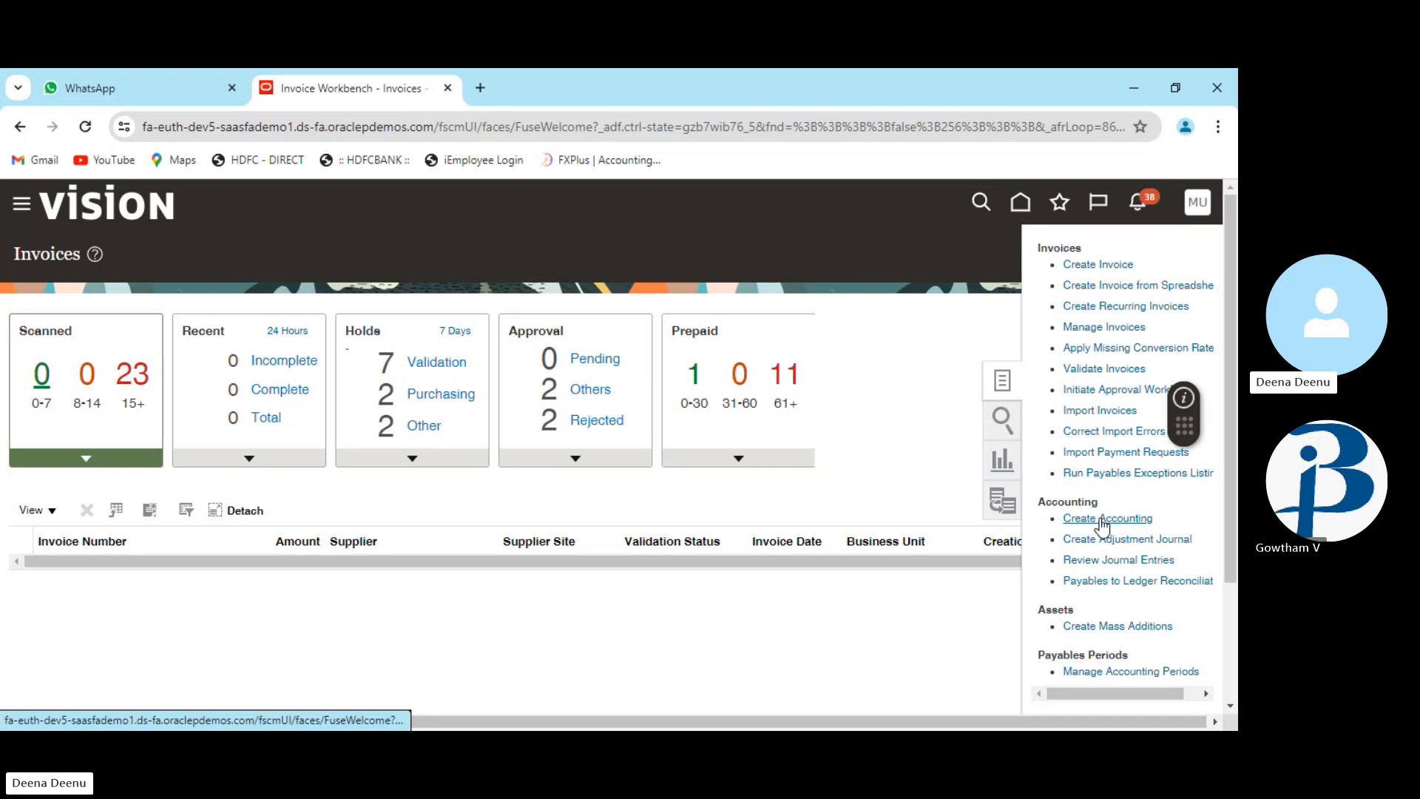
pyautogui.scroll(-1, 1090, 636)
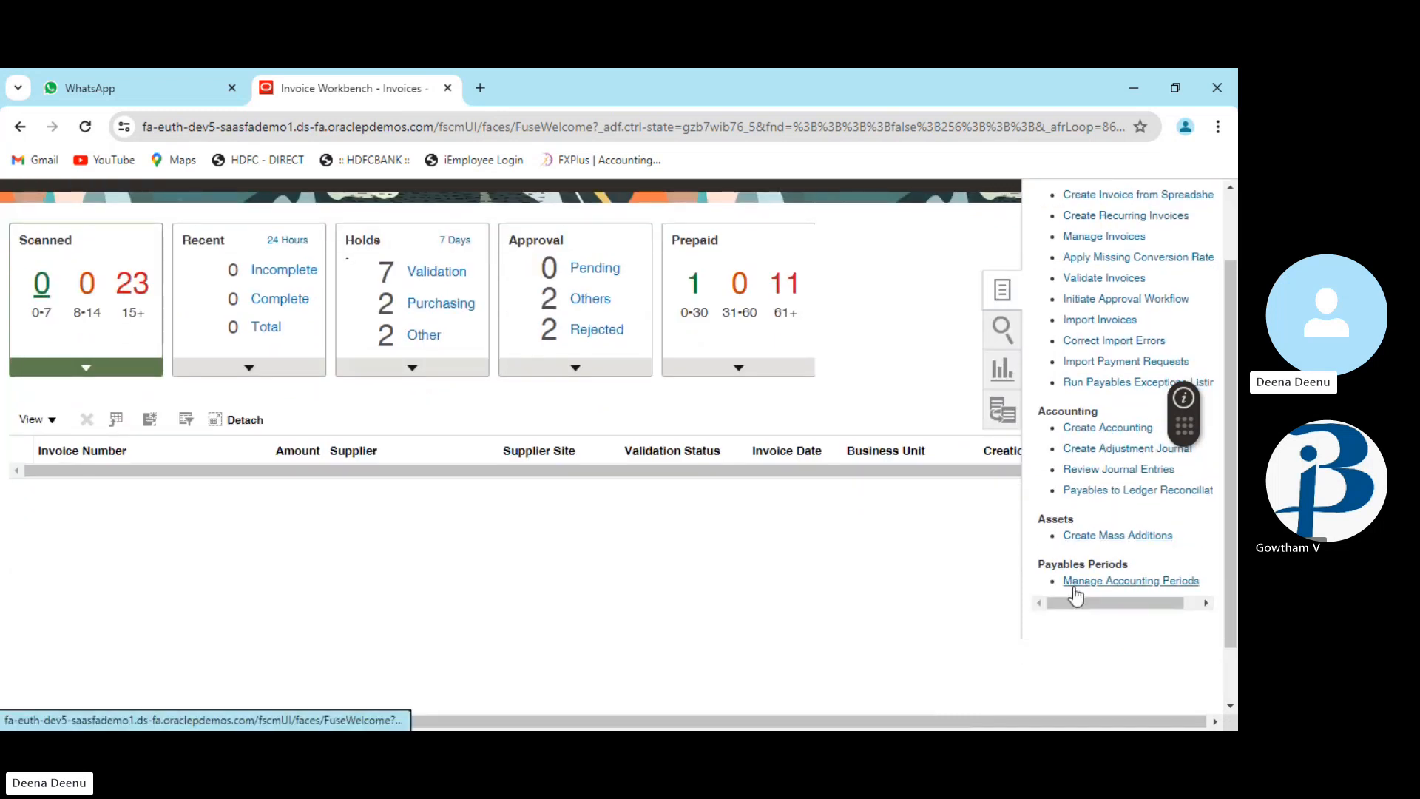
# Examine the full task names in the Invoices task list and look at the invoice quick search fields
pyautogui.scroll(1, 739, 563)
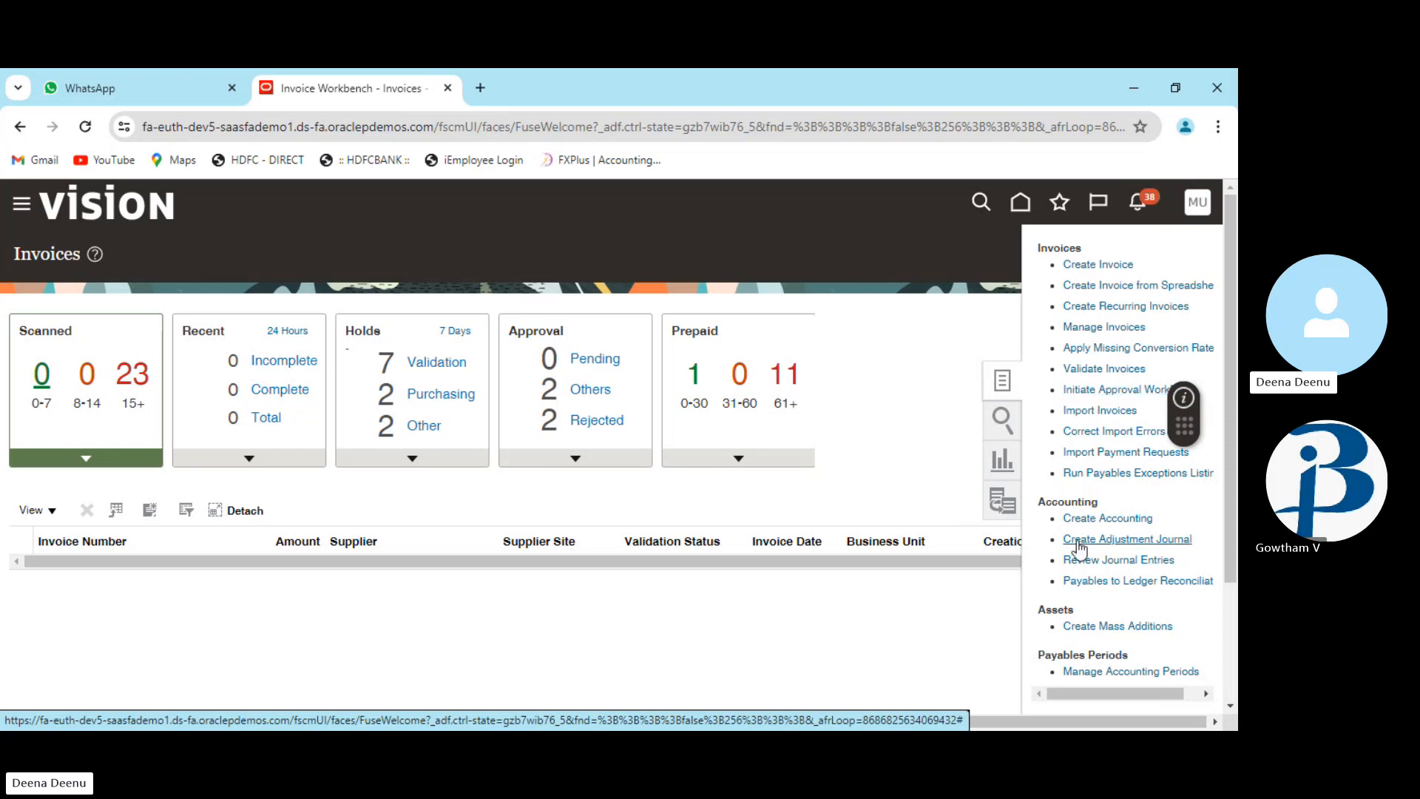
pyautogui.scroll(-3, 1080, 540)
pyautogui.click(1197, 536)
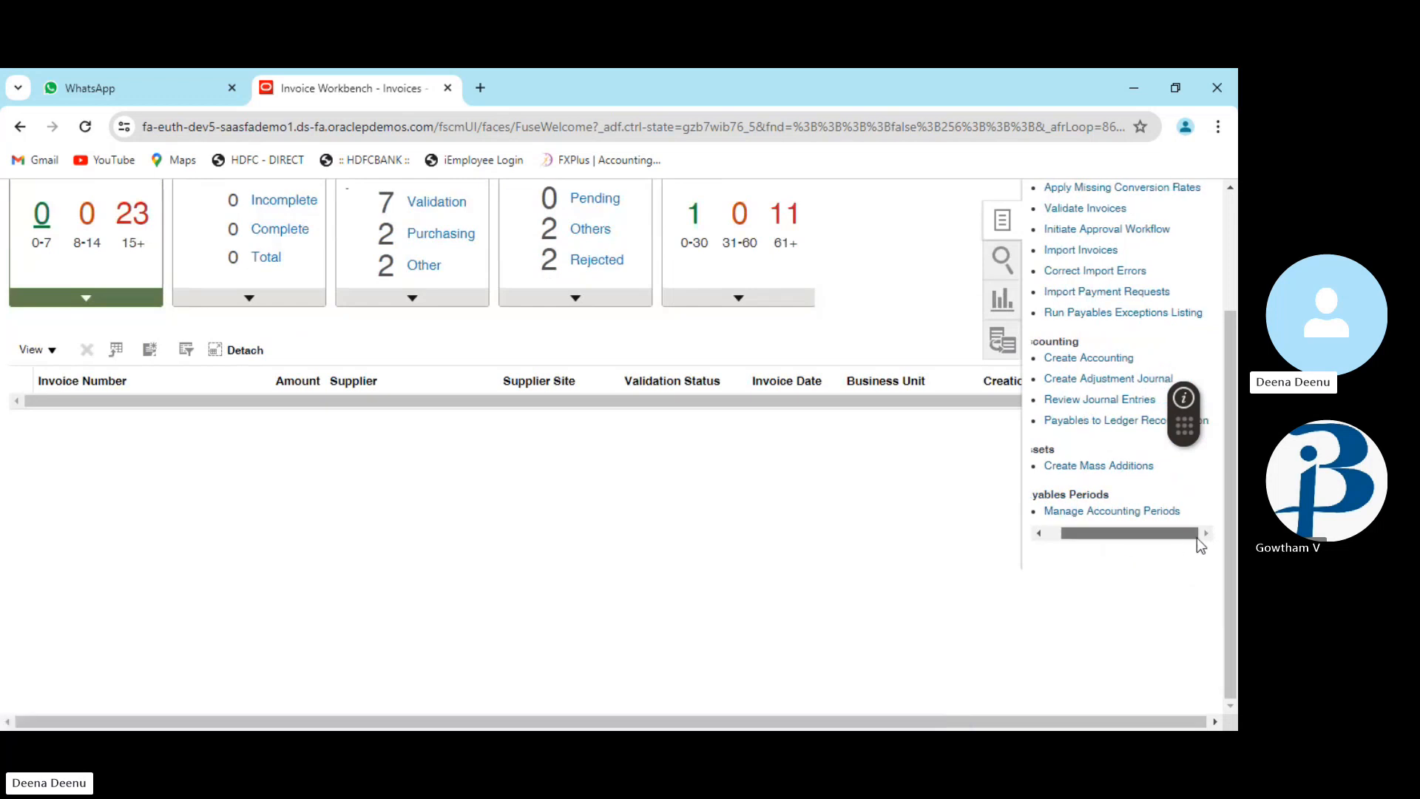
pyautogui.scroll(3, 1121, 509)
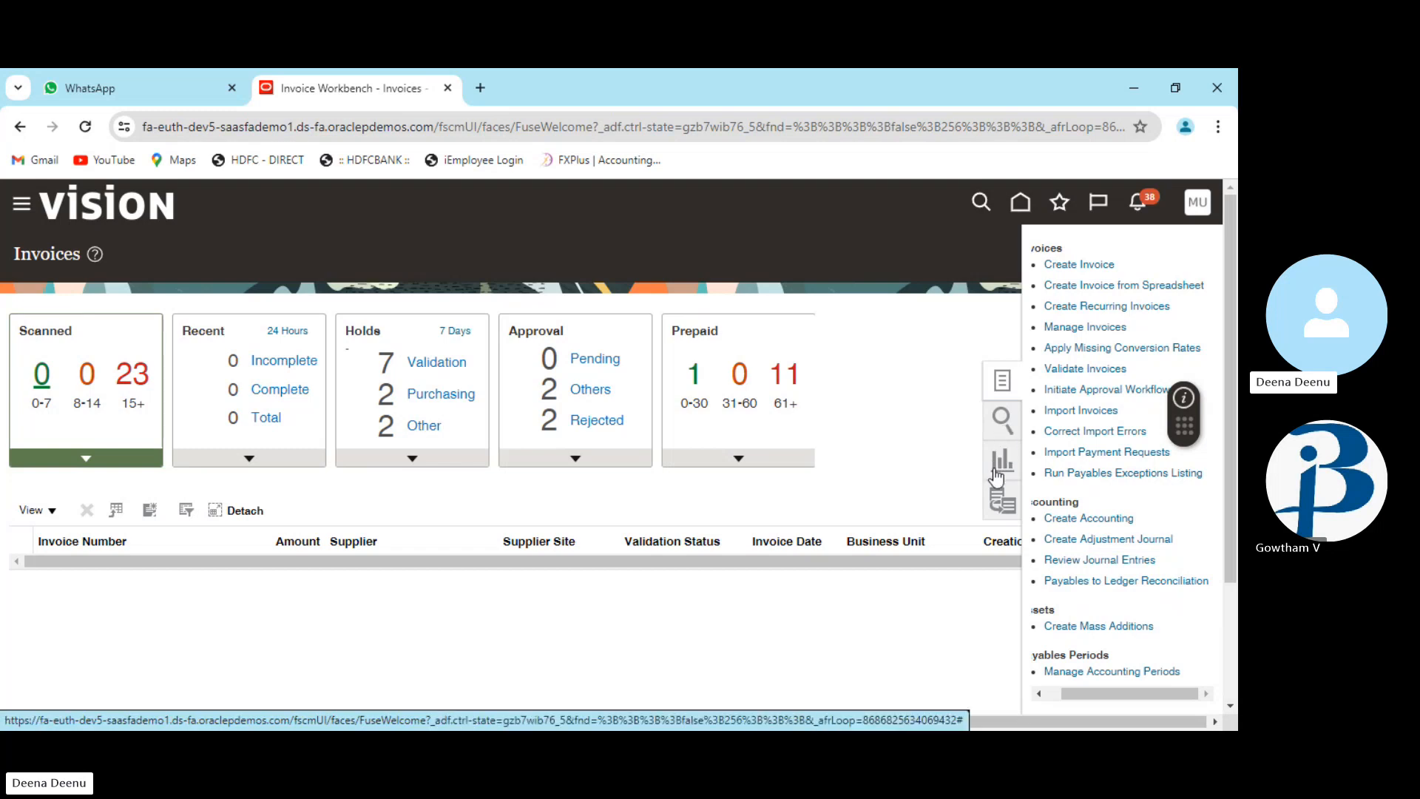
pyautogui.click(1003, 419)
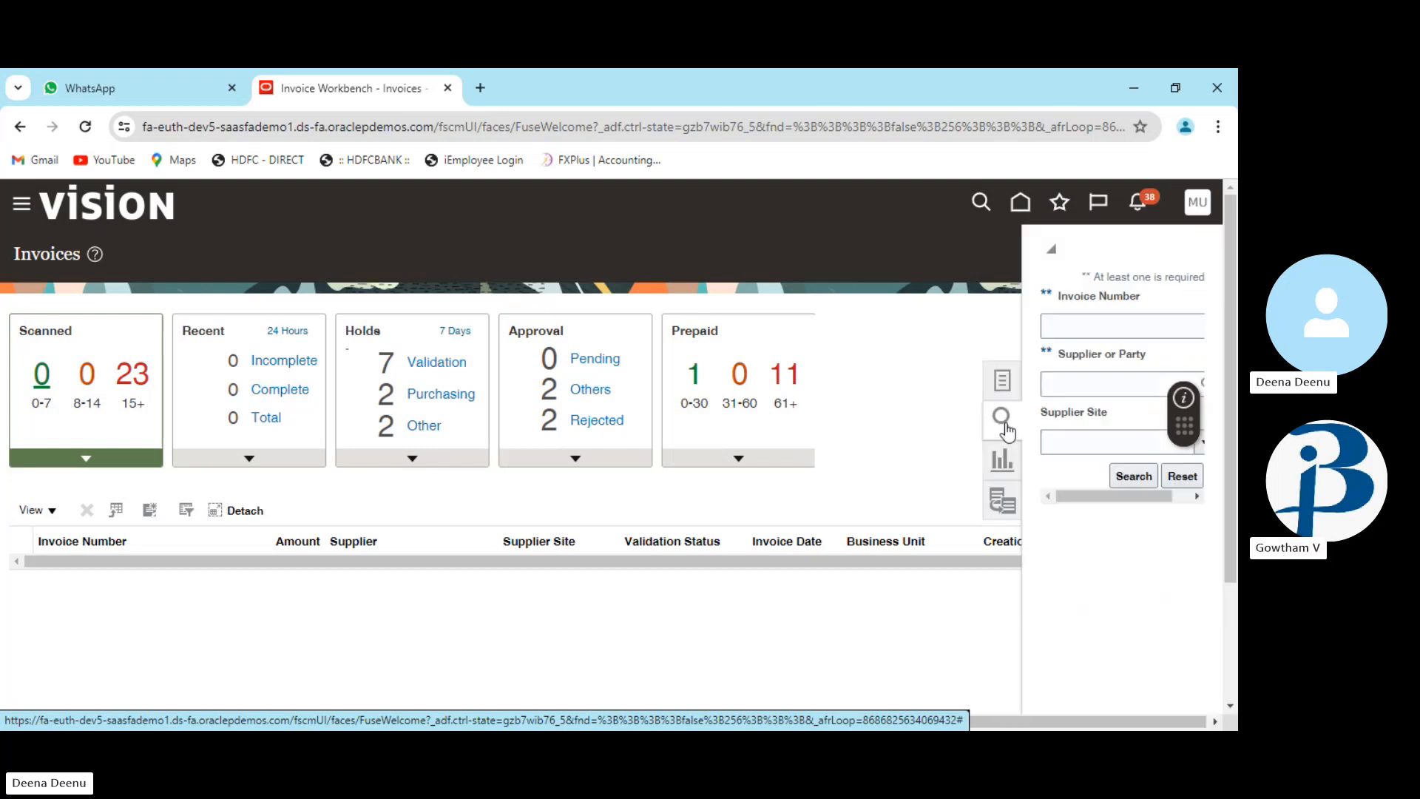
# Open Manage Invoices, search for invoice number US 1234 and review all columns of the result
pyautogui.click(1003, 381)
pyautogui.click(1100, 327)
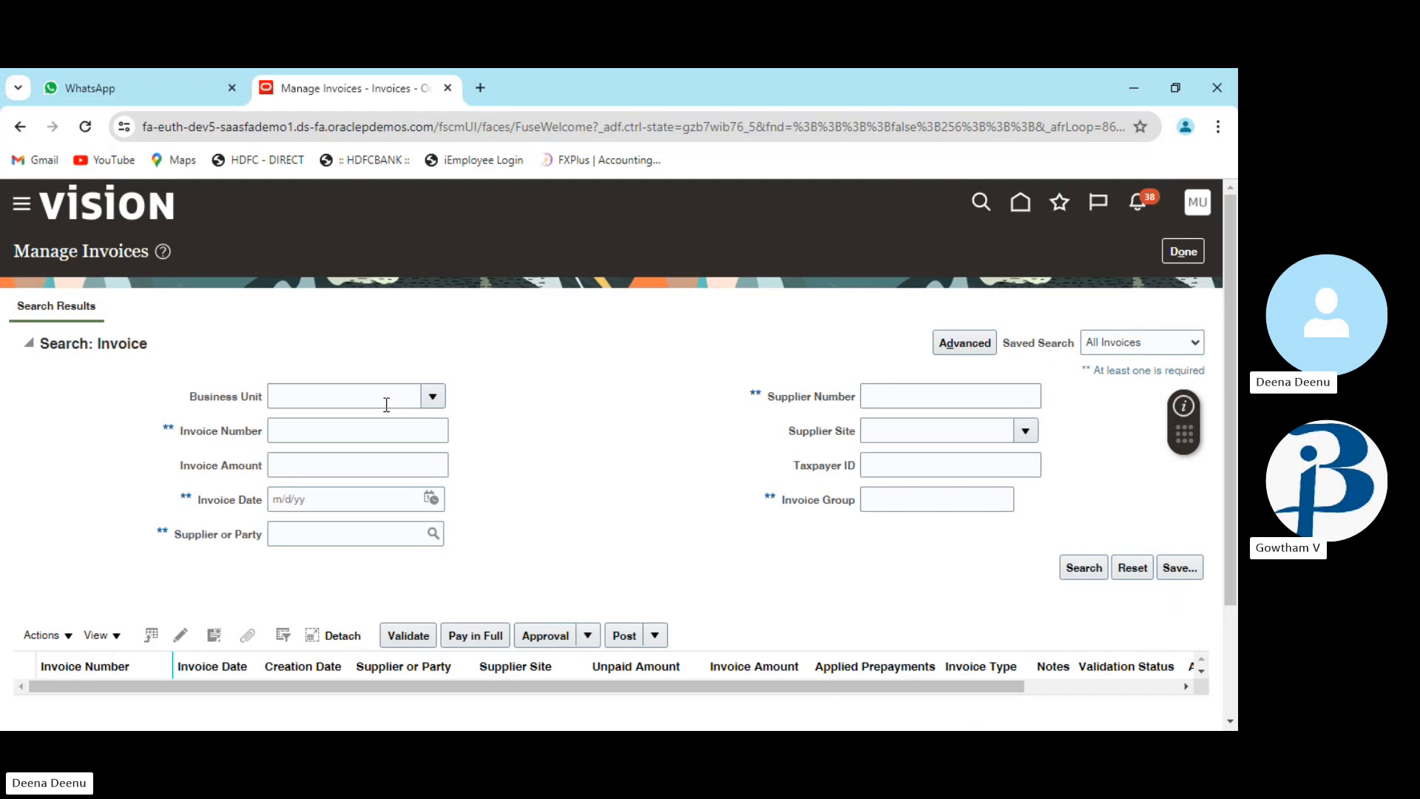
pyautogui.click(368, 425)
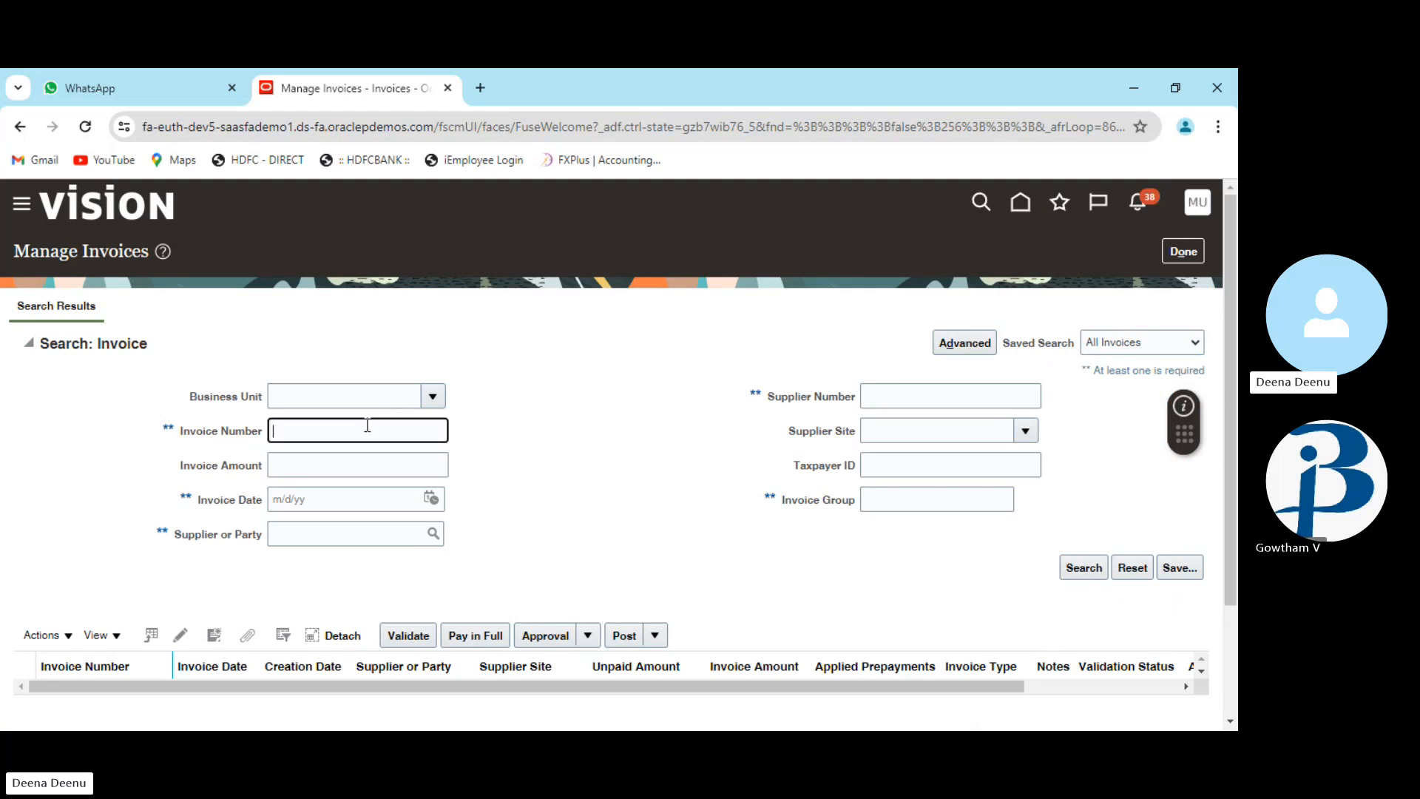
pyautogui.write('US 1234')
pyautogui.scroll(-1, 374, 431)
pyautogui.scroll(-1, 375, 430)
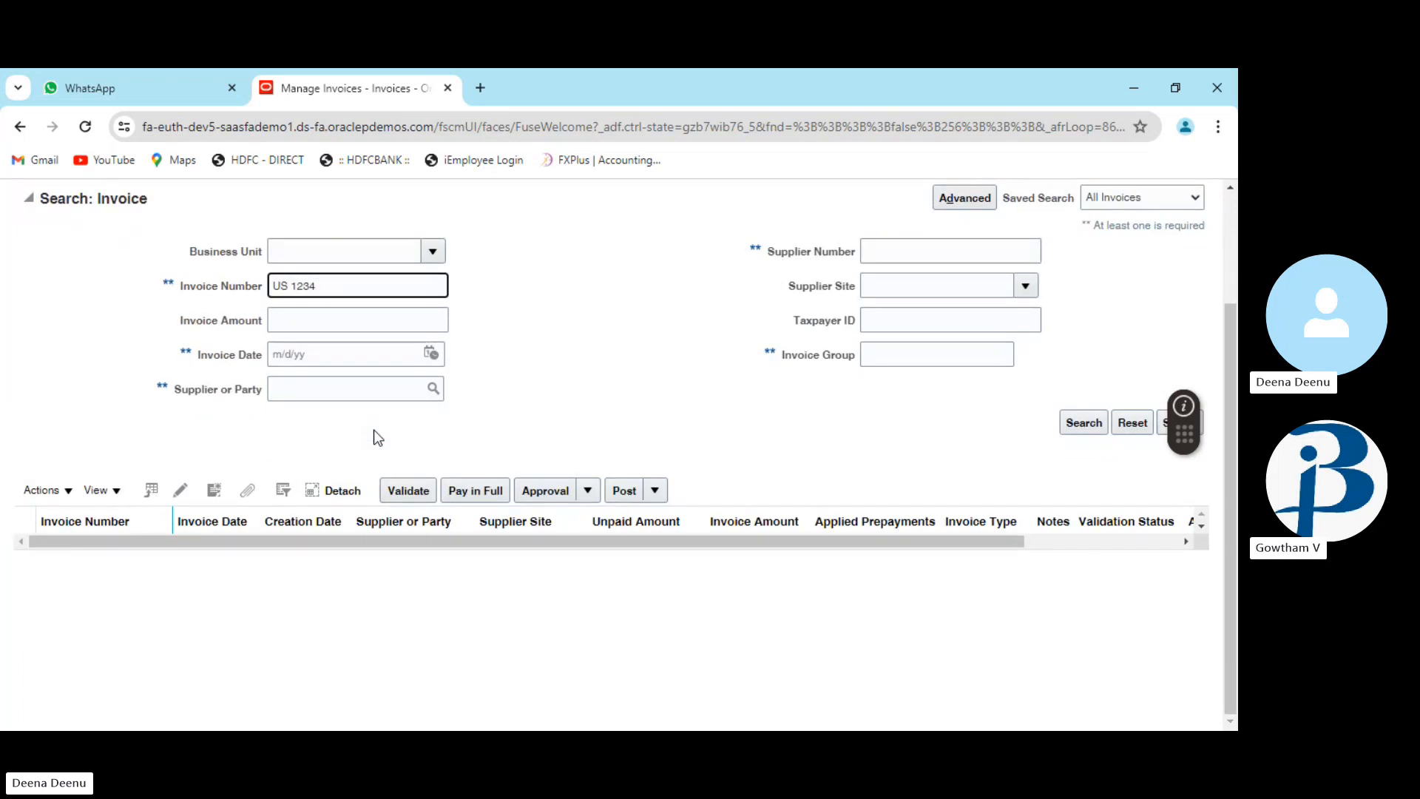
pyautogui.click(1075, 429)
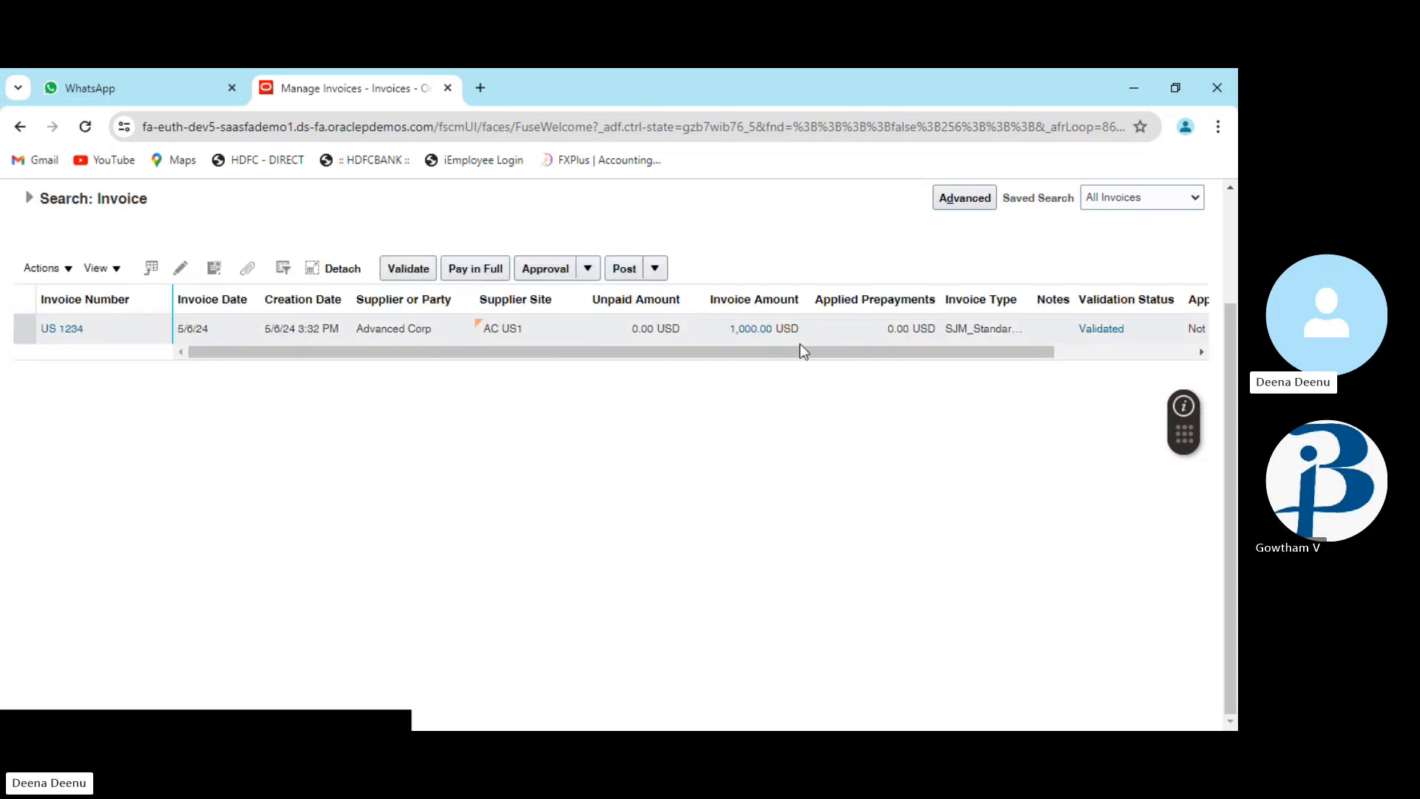
pyautogui.moveTo(792, 352); pyautogui.dragTo(1016, 358)
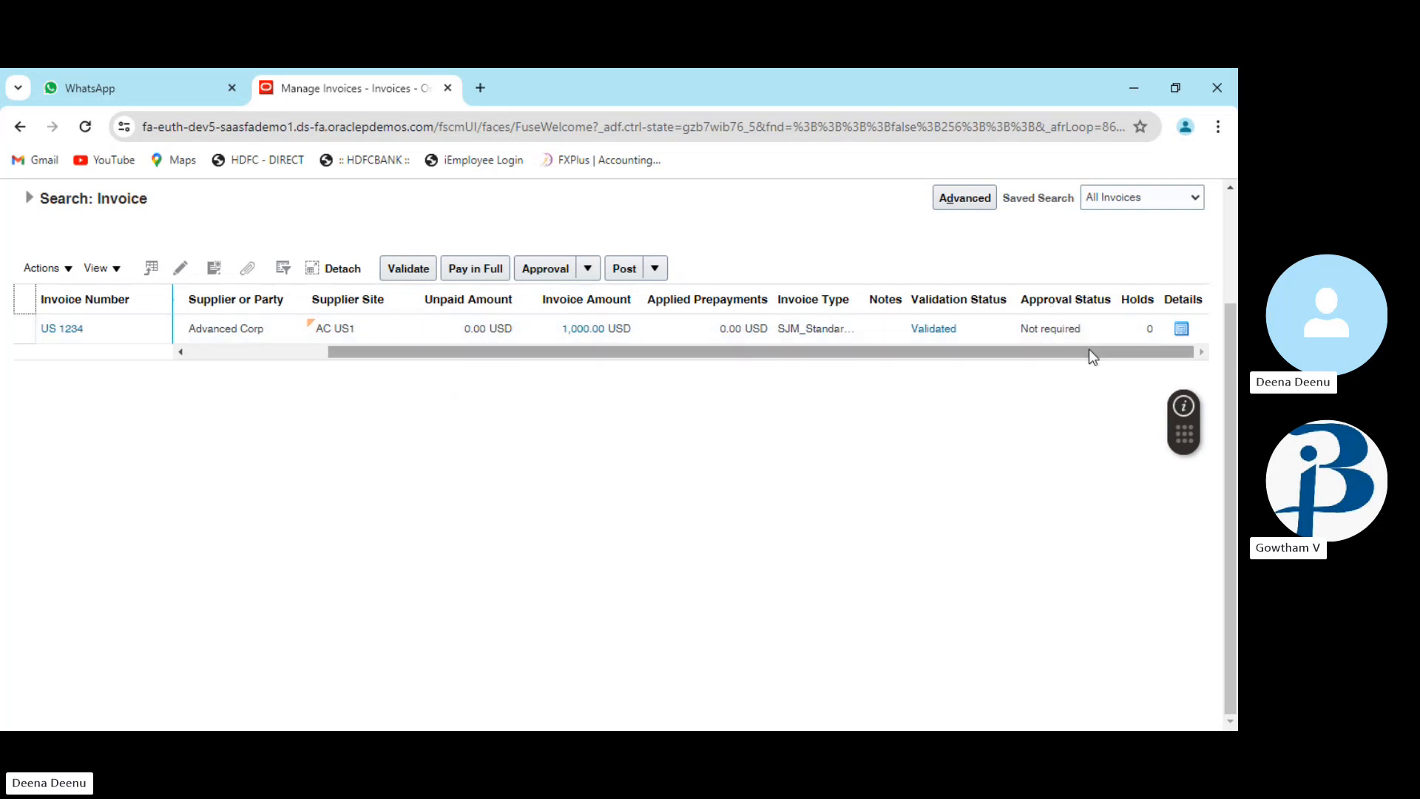
pyautogui.moveTo(1089, 351); pyautogui.dragTo(902, 362)
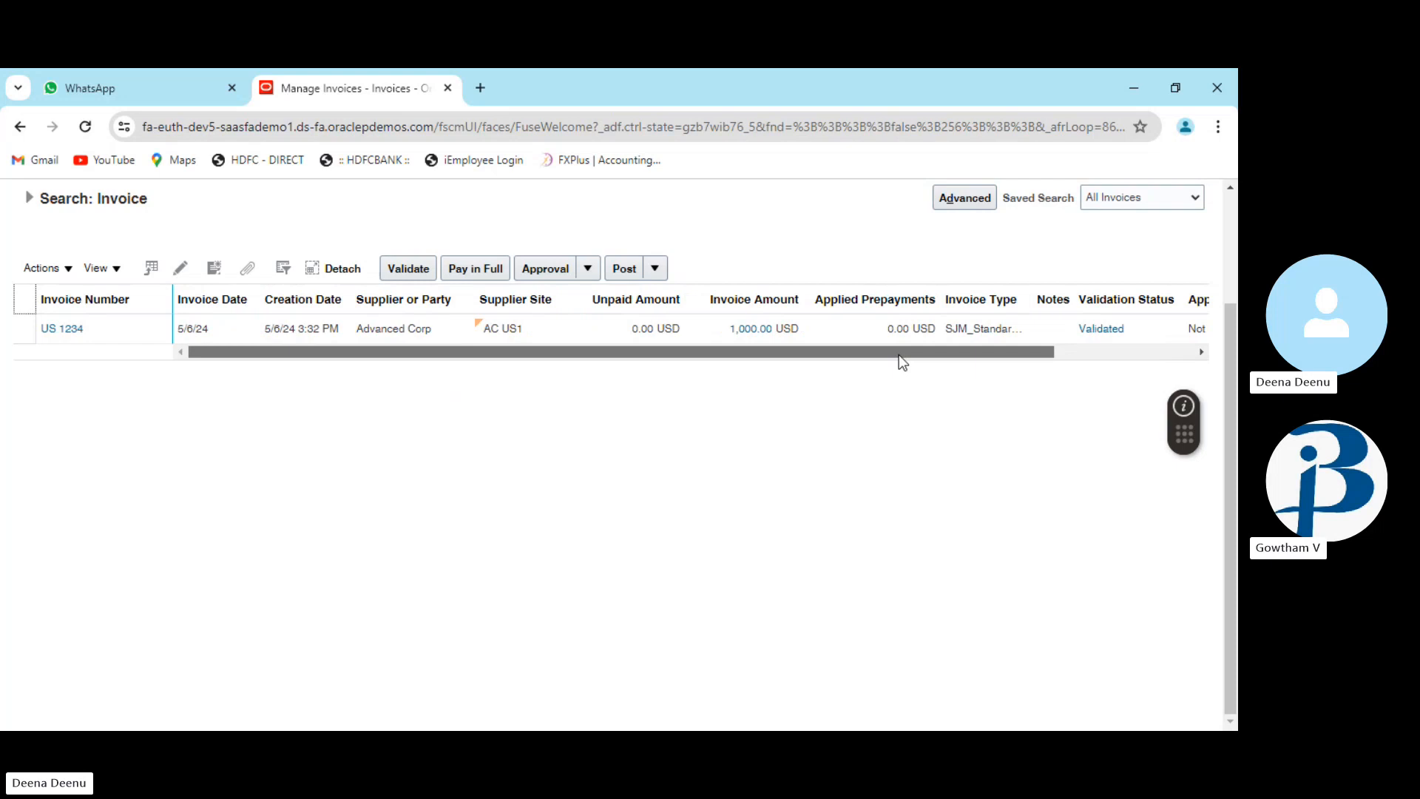
# Open the details of invoice US 1234 and examine its amounts, approval and notification history, and holds
pyautogui.click(62, 328)
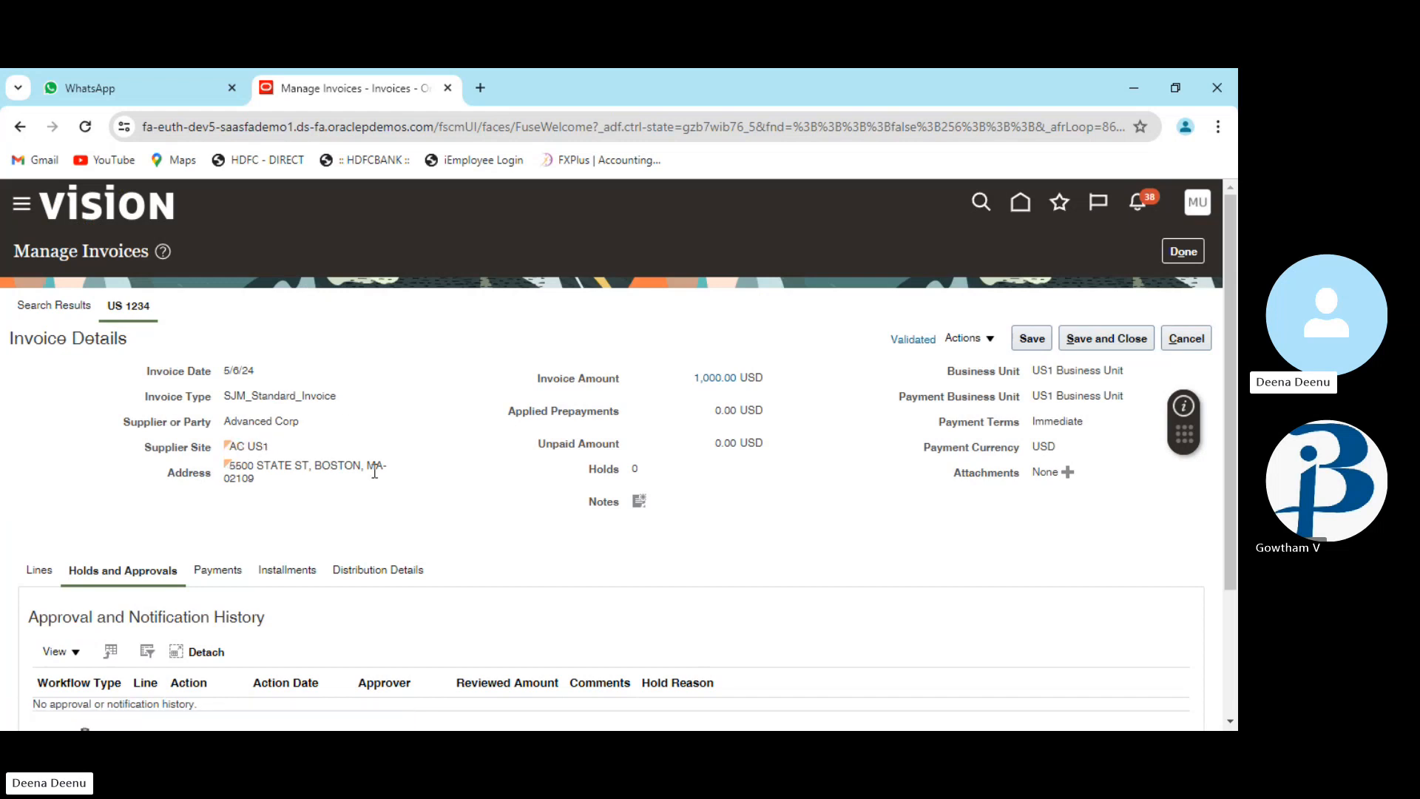
pyautogui.scroll(-3, 376, 479)
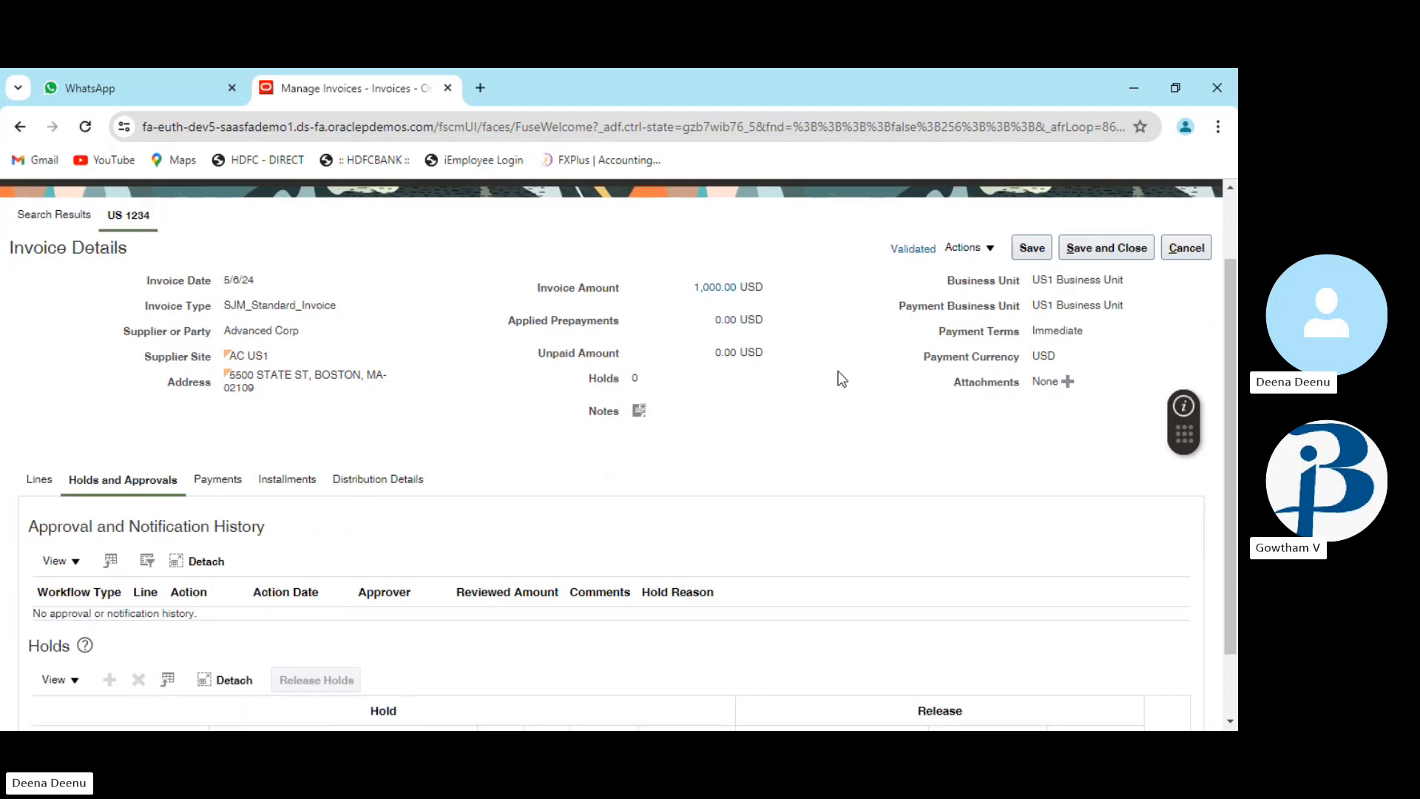
pyautogui.scroll(-1, 994, 400)
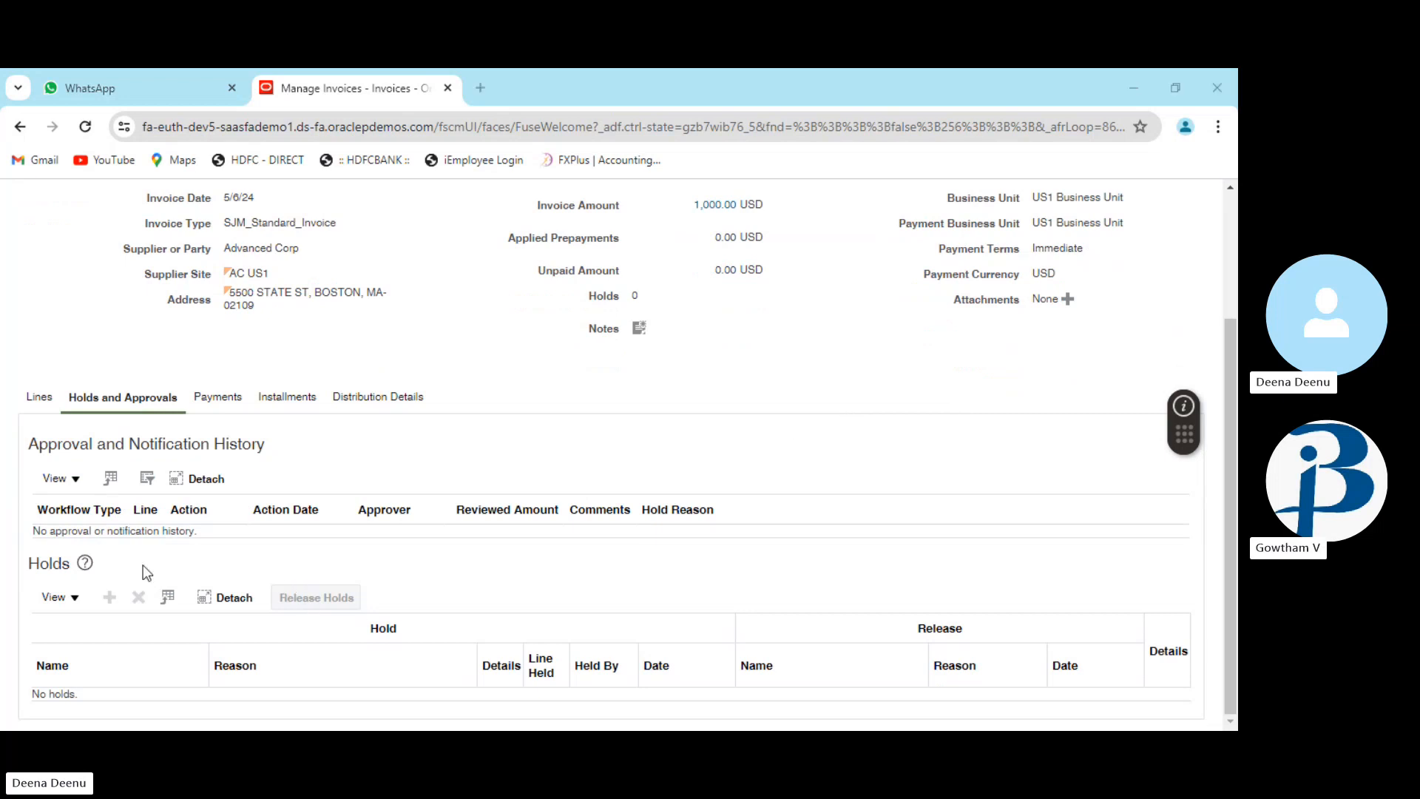
pyautogui.scroll(3, 624, 358)
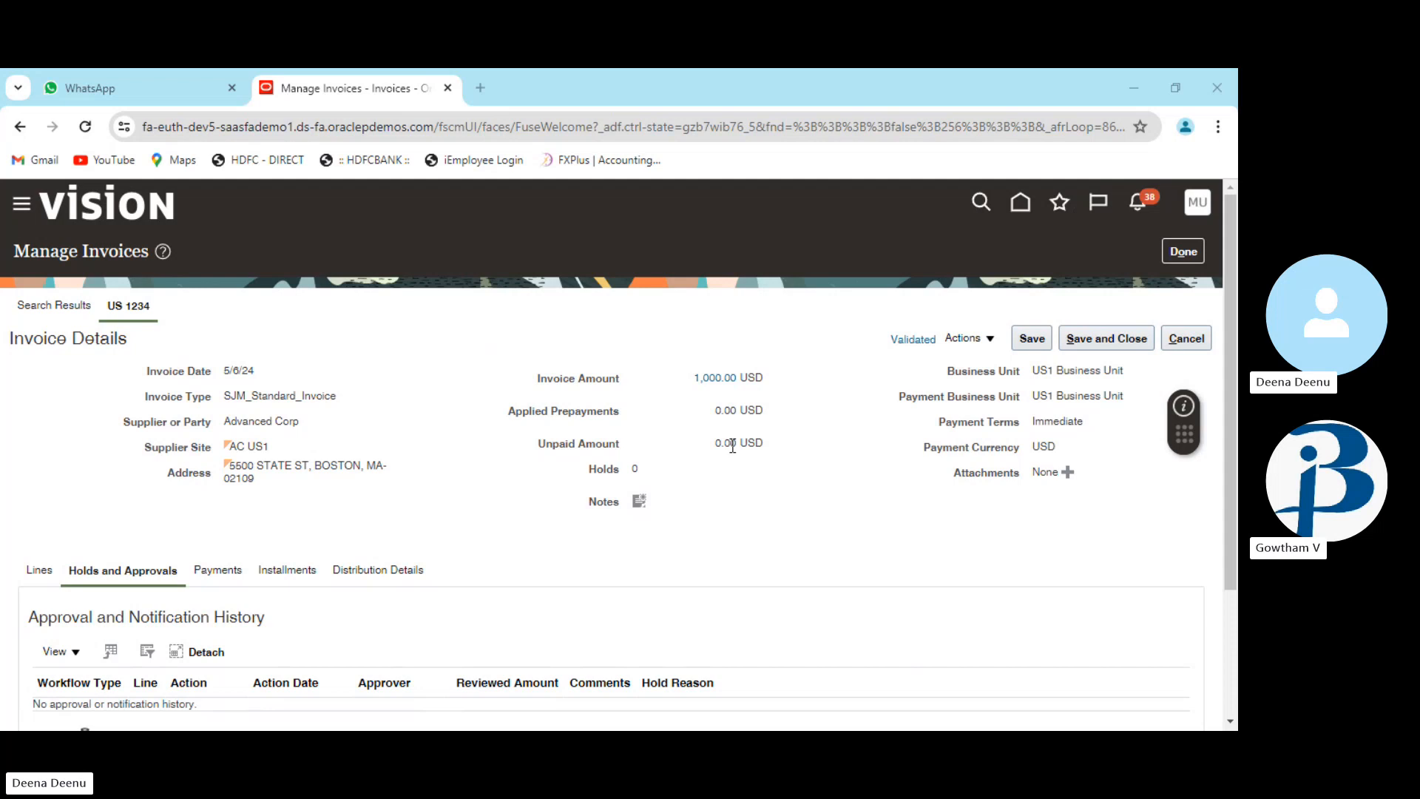
pyautogui.scroll(-3, 909, 575)
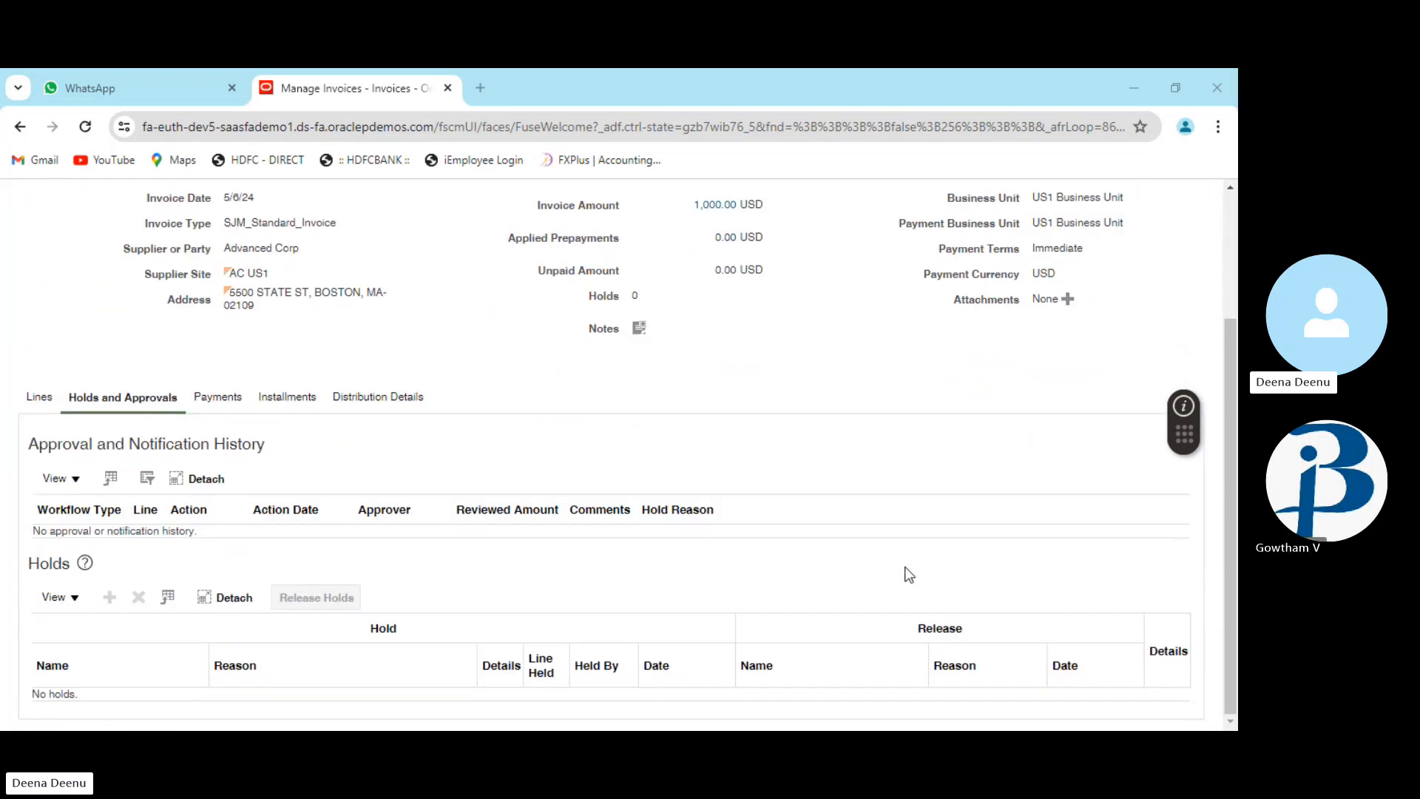
pyautogui.scroll(3, 910, 575)
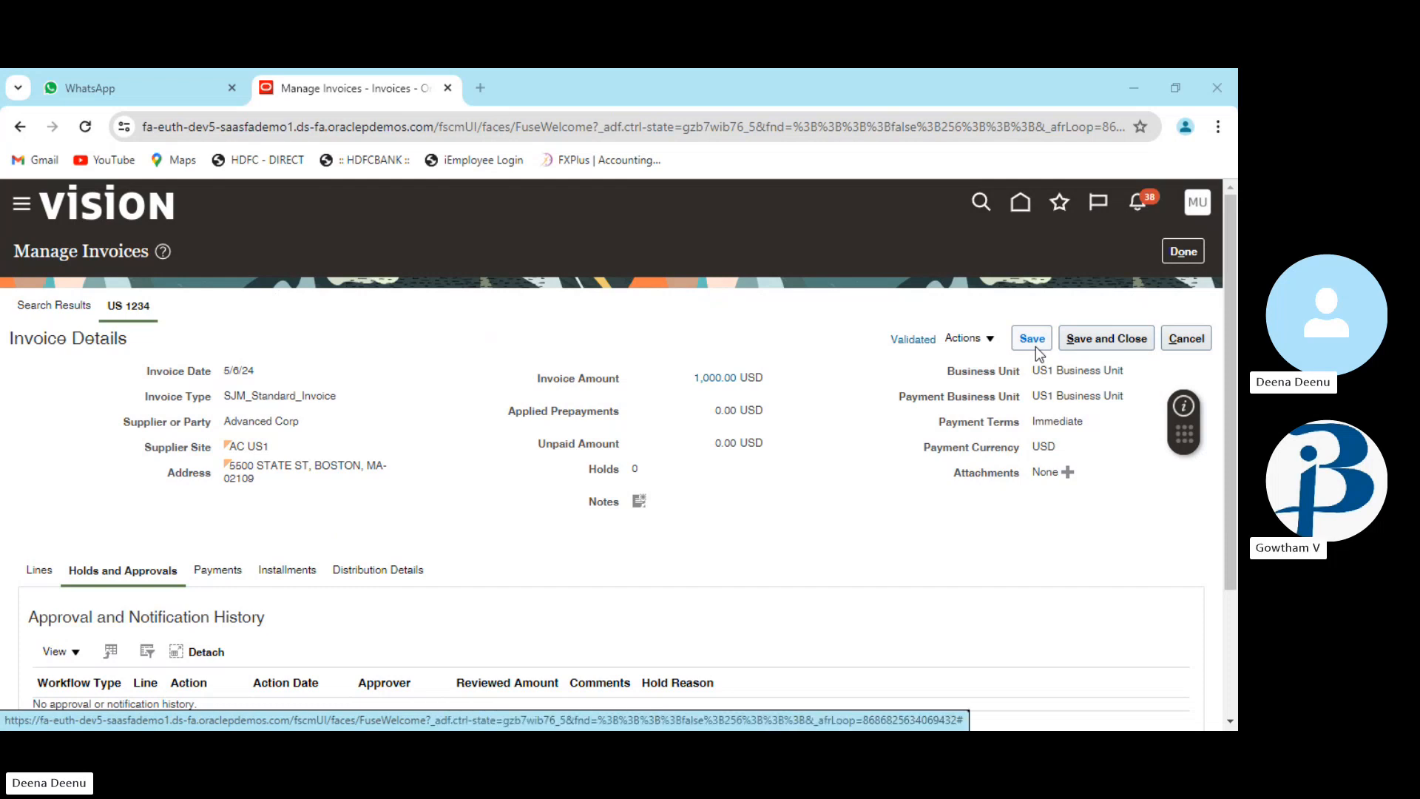
pyautogui.scroll(-3, 872, 522)
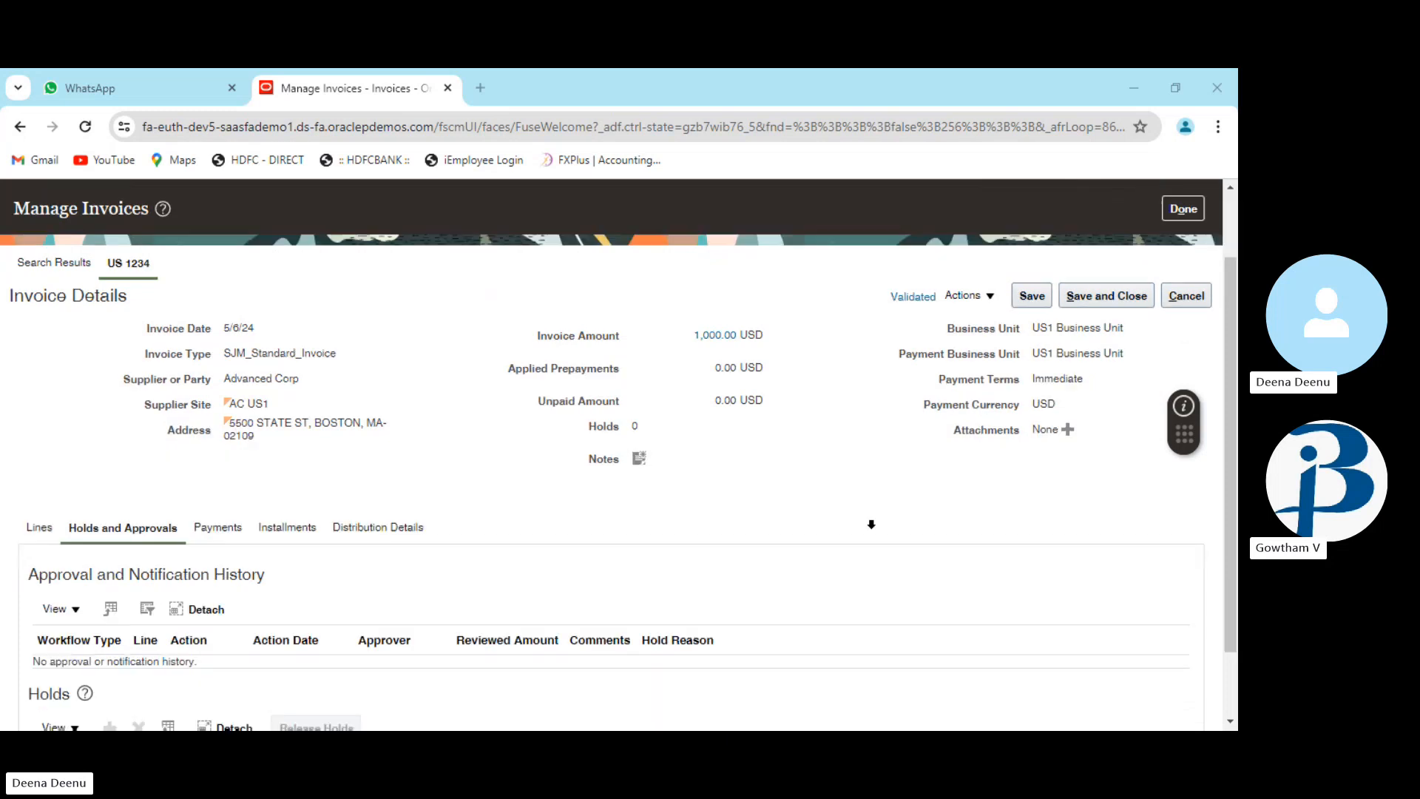
pyautogui.scroll(3, 871, 524)
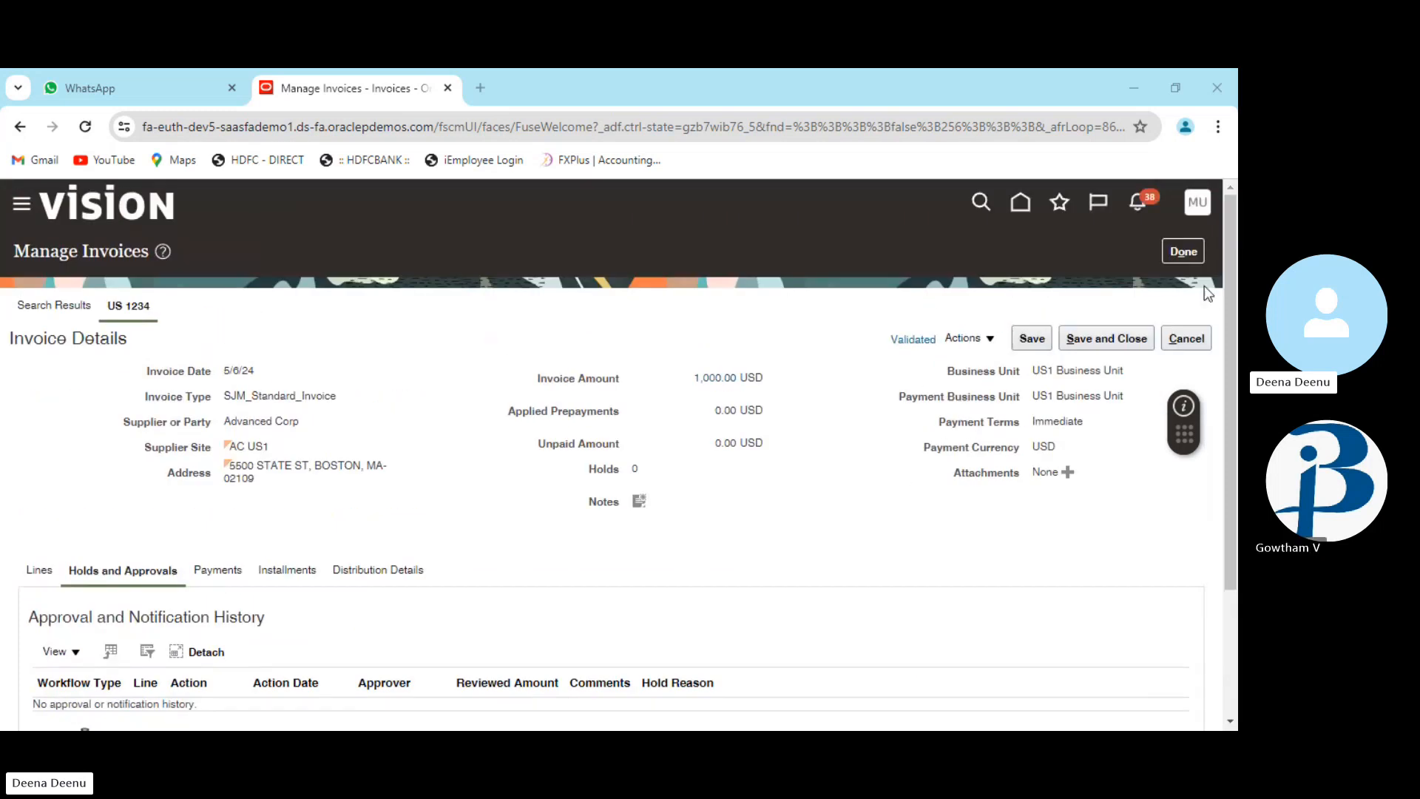
# Leave the invoice details, reopen Manage Invoices and search again for invoice number US 1234
pyautogui.click(1184, 252)
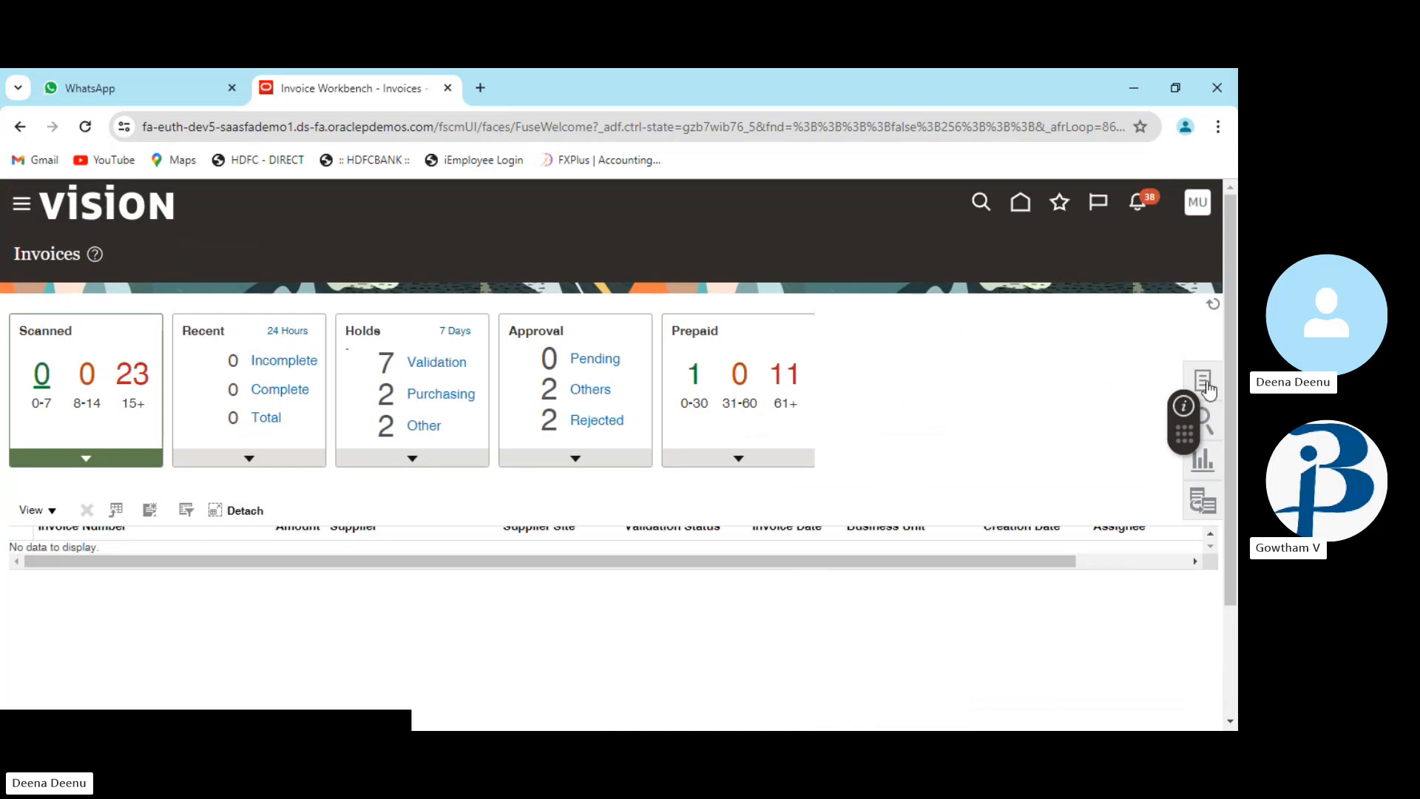
pyautogui.click(1203, 381)
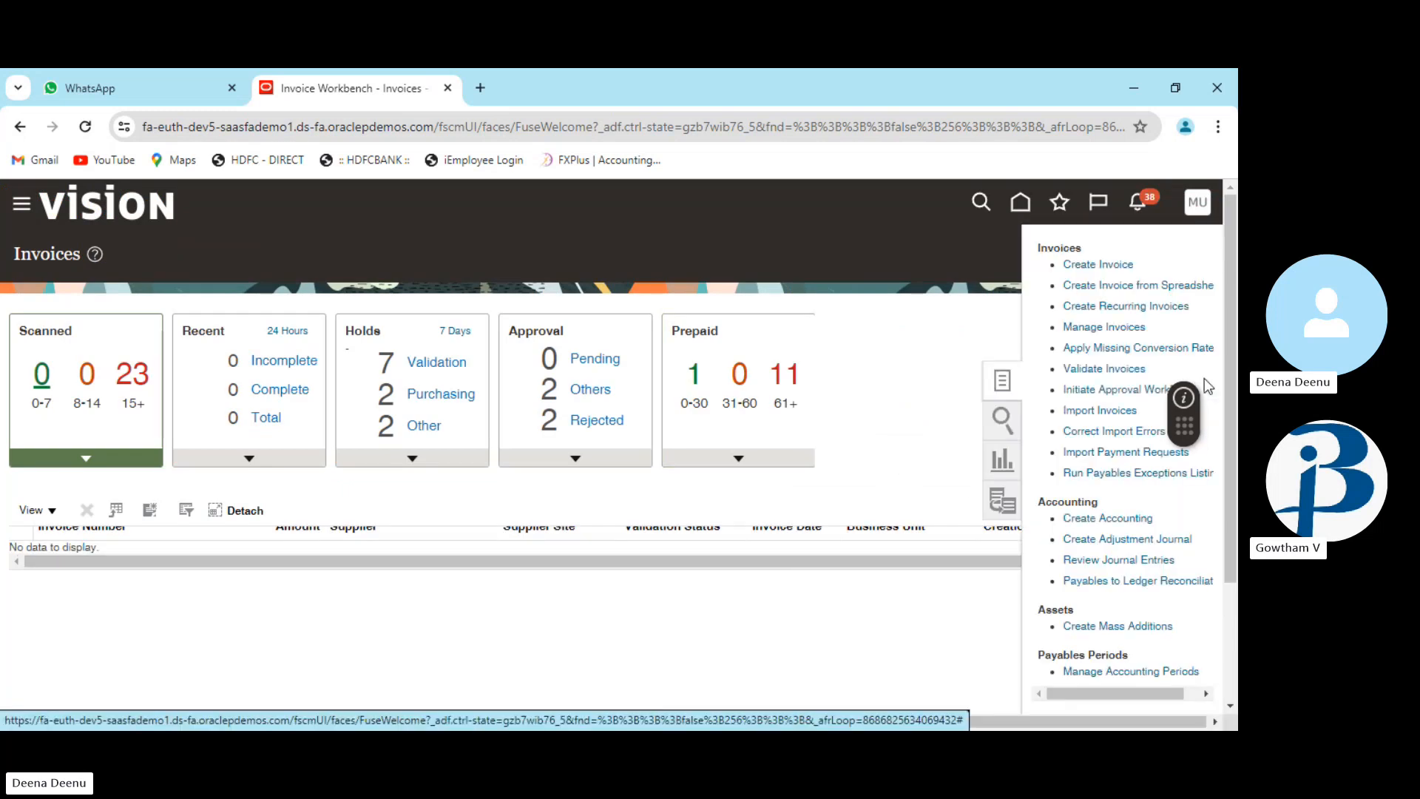
pyautogui.click(1092, 328)
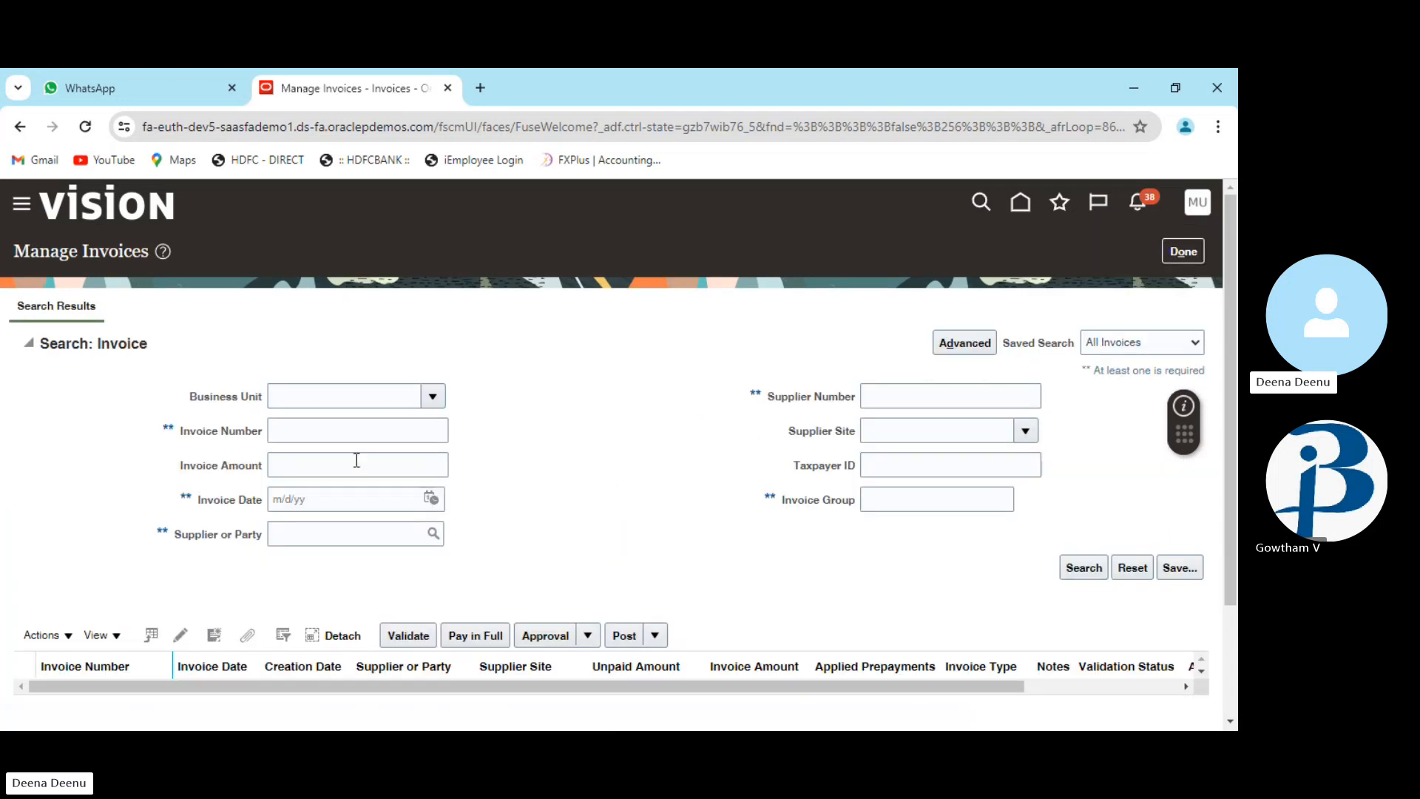
pyautogui.click(328, 426)
pyautogui.write('US 1')
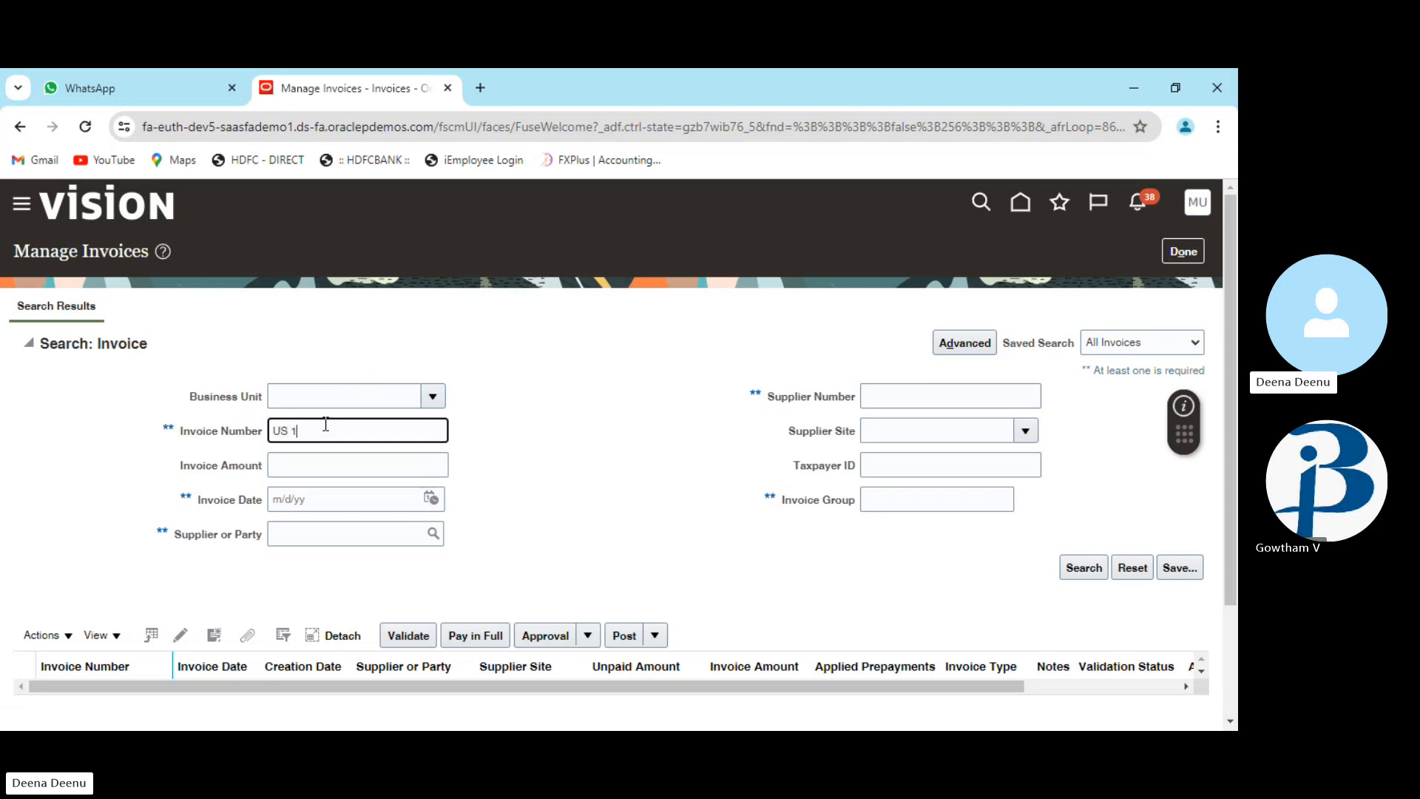
pyautogui.write('234')
pyautogui.click(1090, 578)
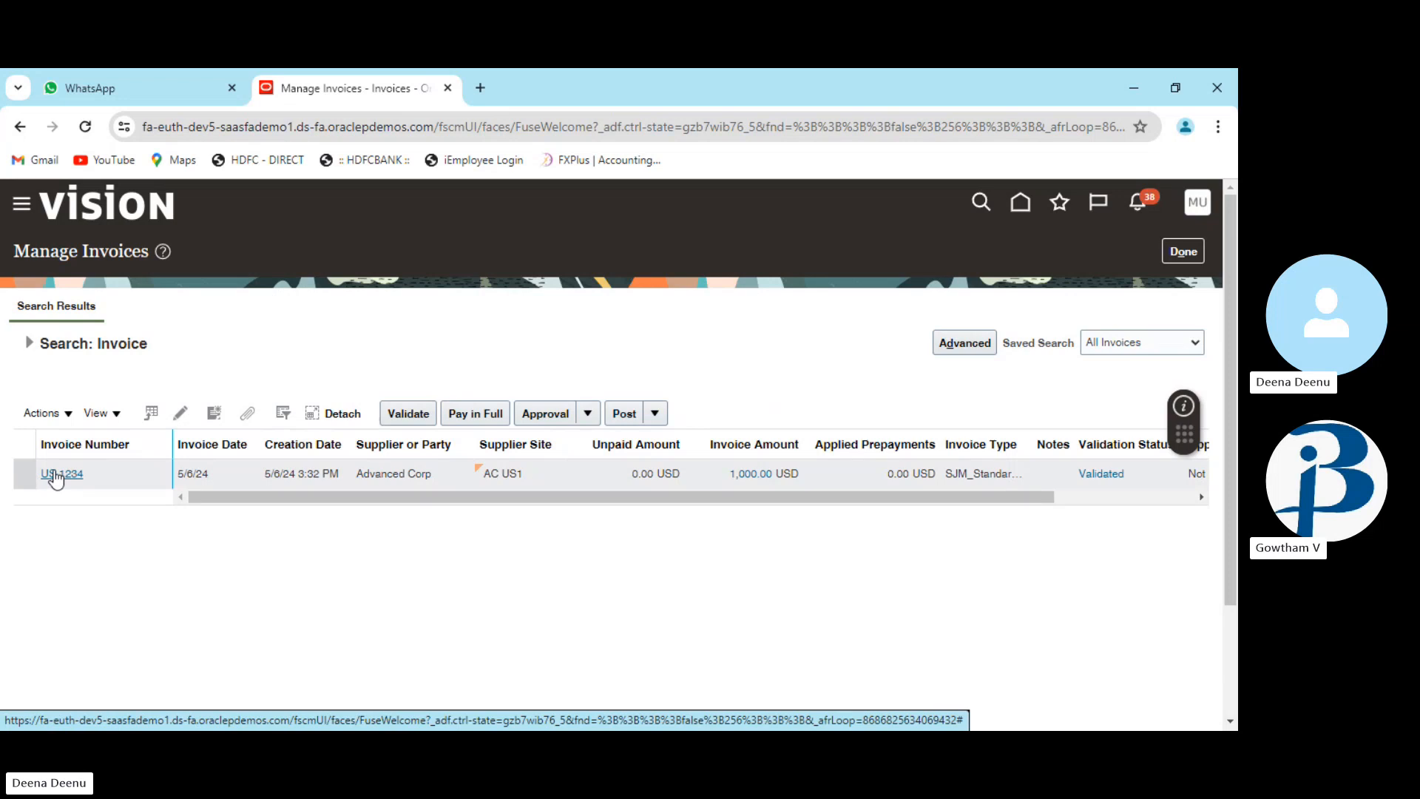
# Open invoice US 1234 for editing, expand its lines and examine the header, line distribution and totals
pyautogui.click(260, 478)
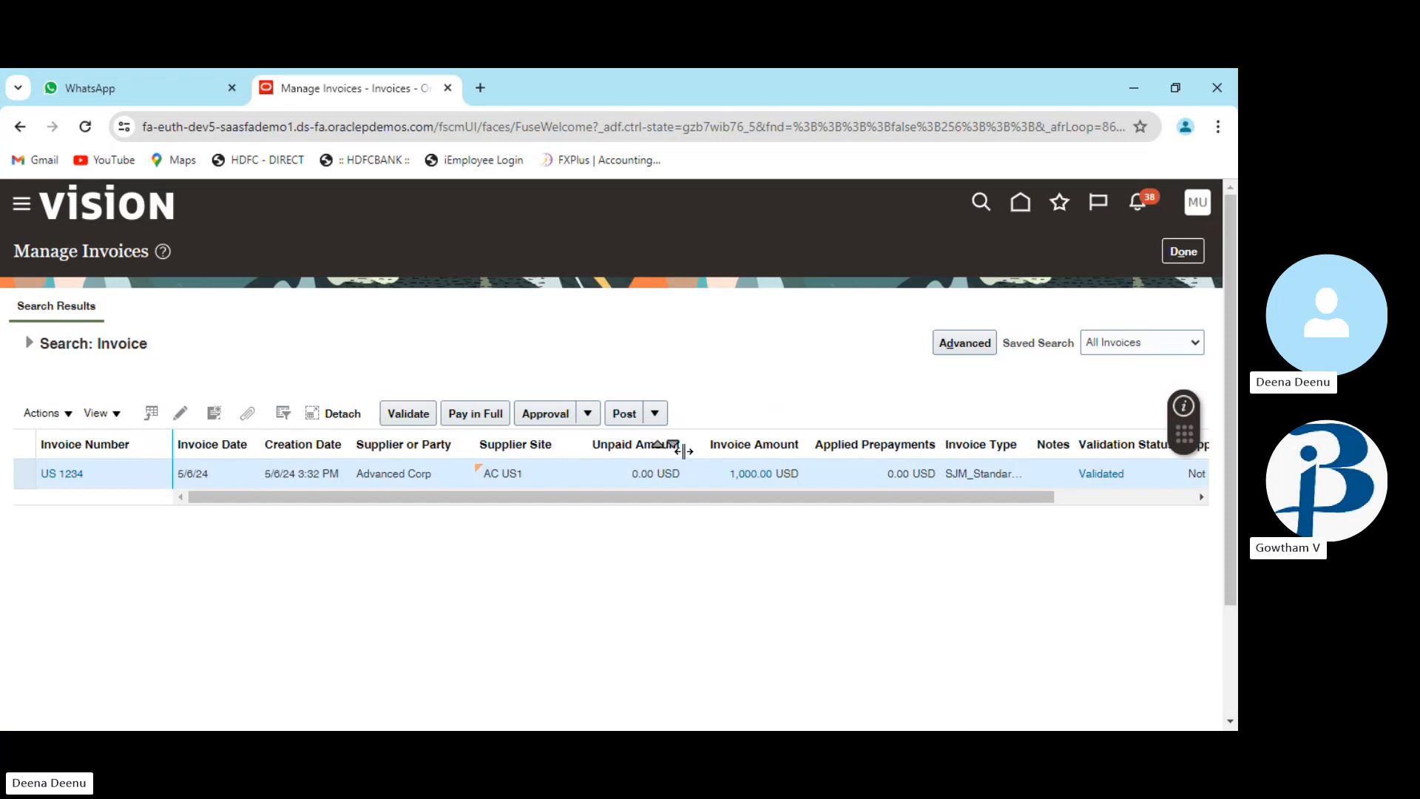
pyautogui.click(185, 416)
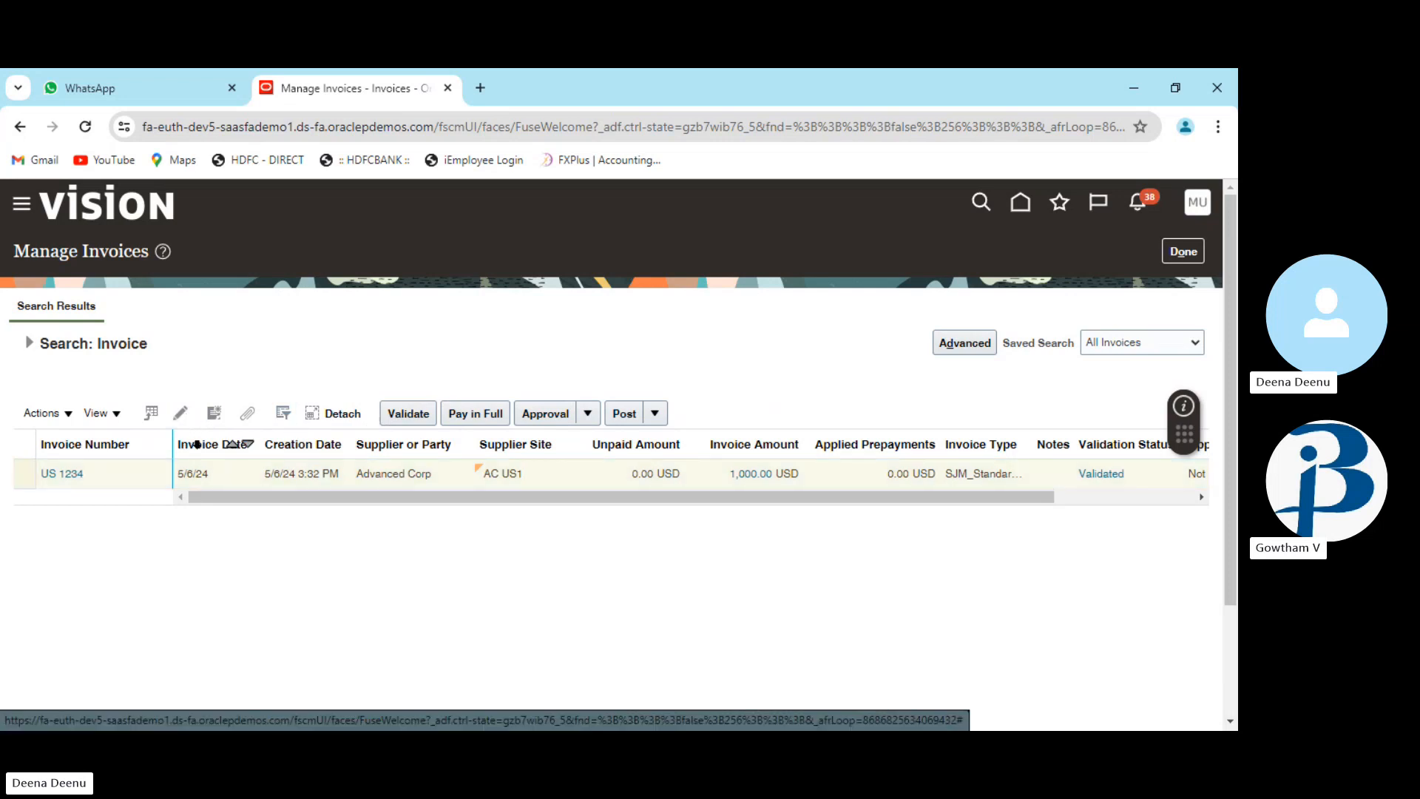
pyautogui.scroll(-2, 301, 459)
pyautogui.scroll(-1, 300, 454)
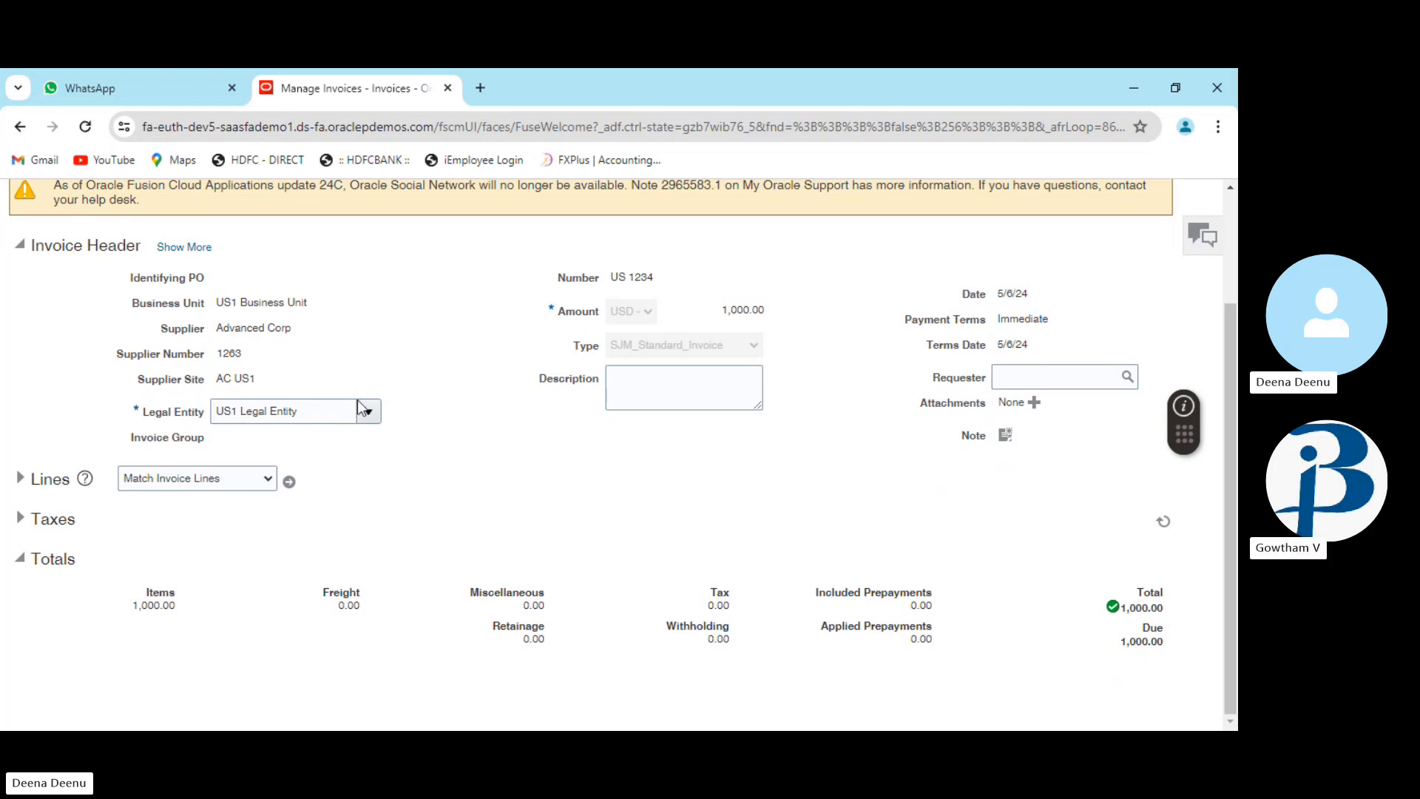
pyautogui.scroll(2, 359, 403)
pyautogui.scroll(-2, 359, 403)
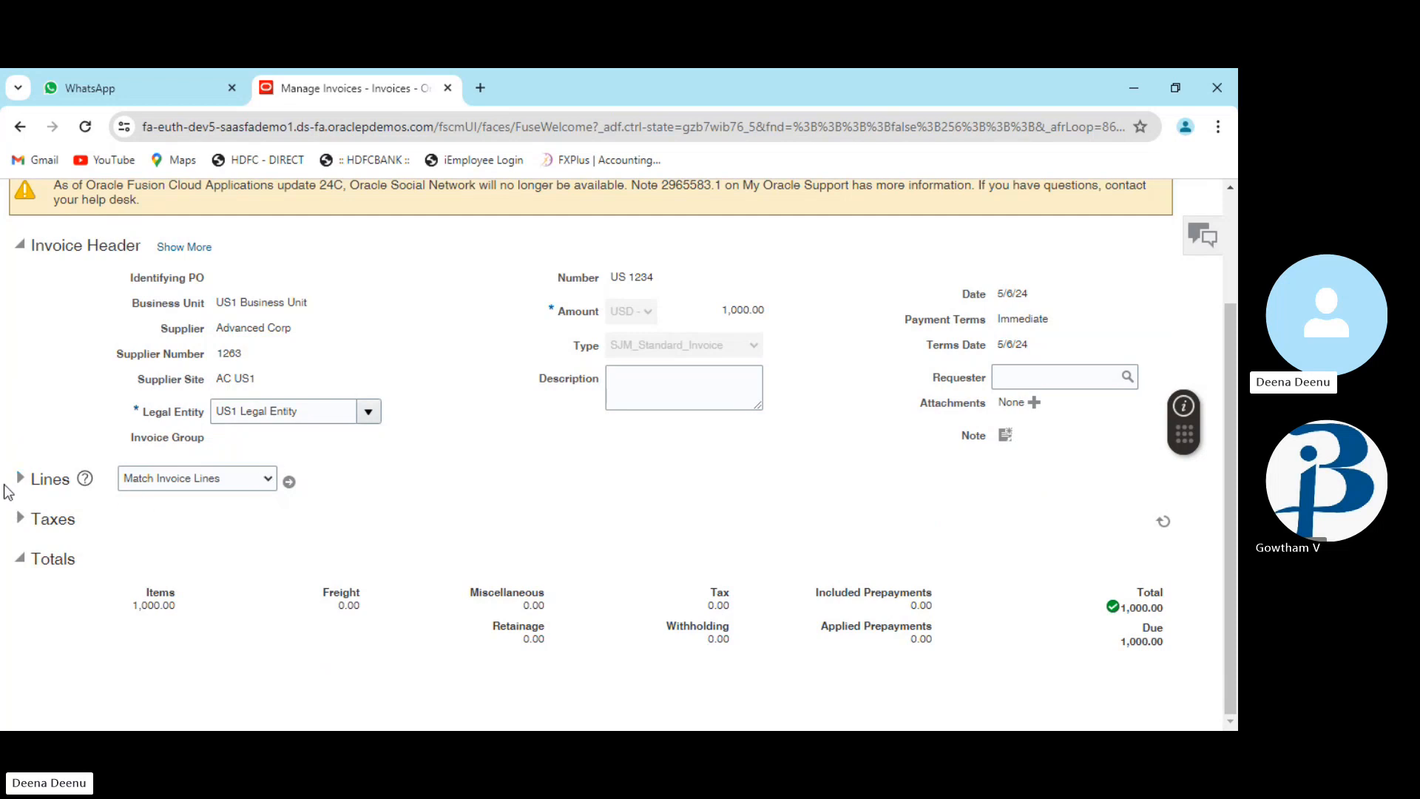
pyautogui.click(21, 479)
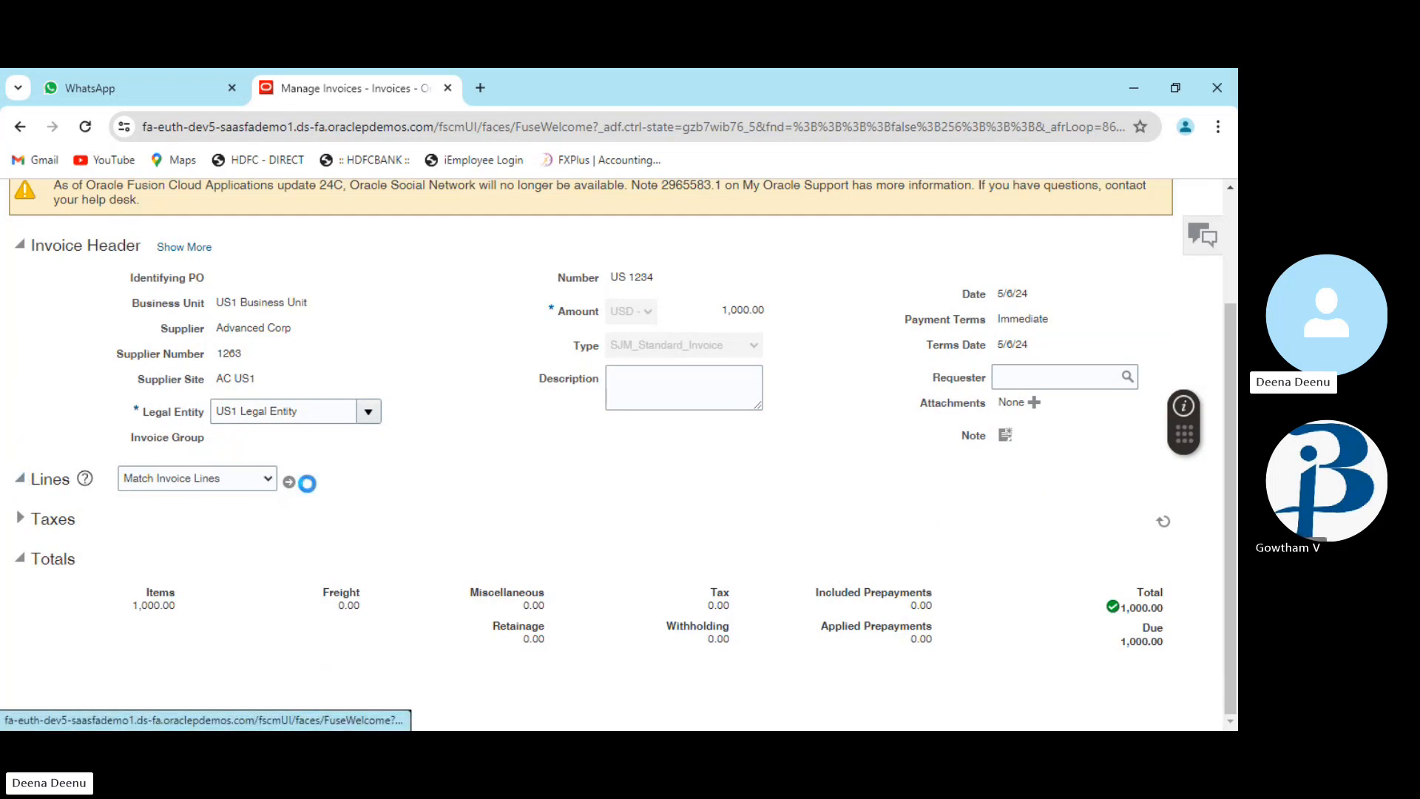
pyautogui.scroll(3, 293, 495)
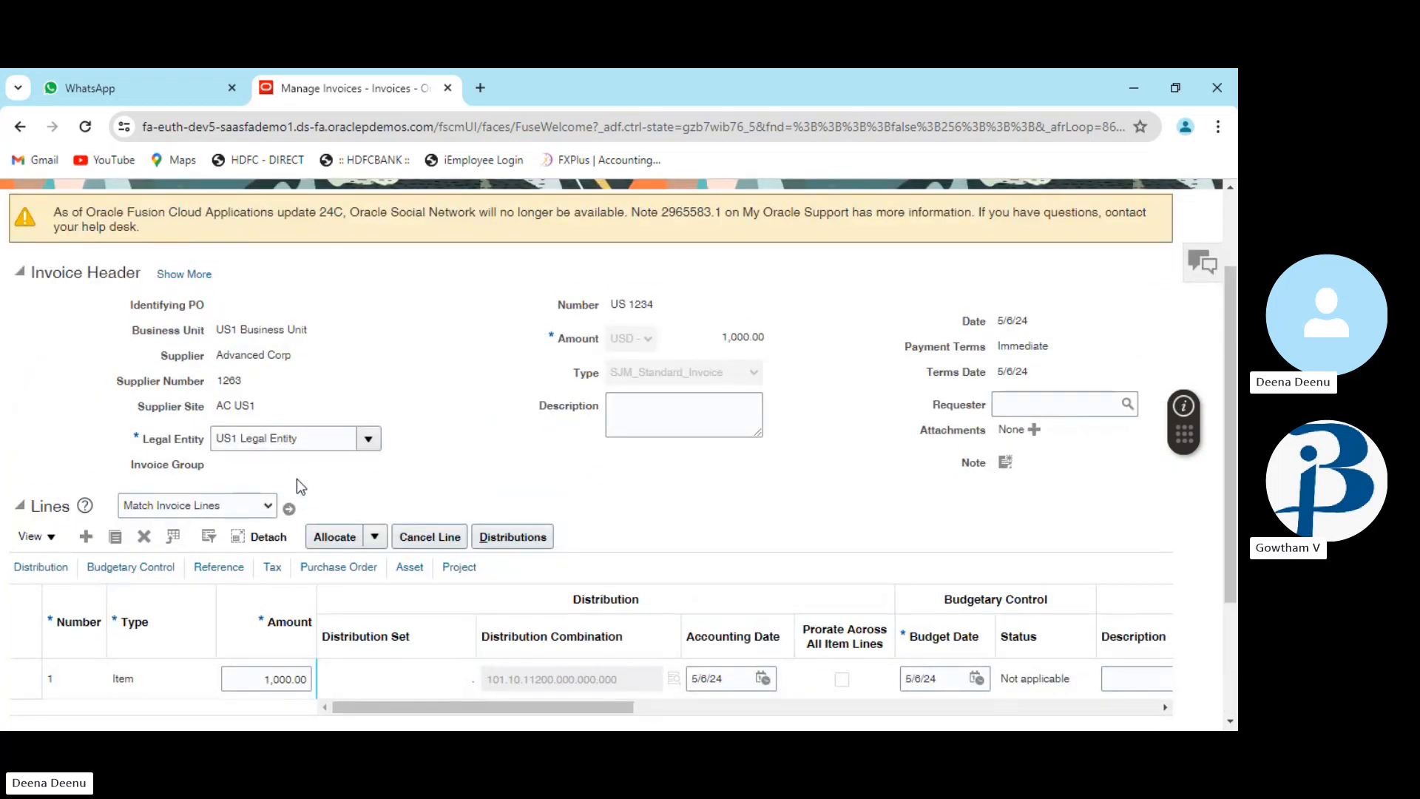
pyautogui.scroll(-3, 295, 478)
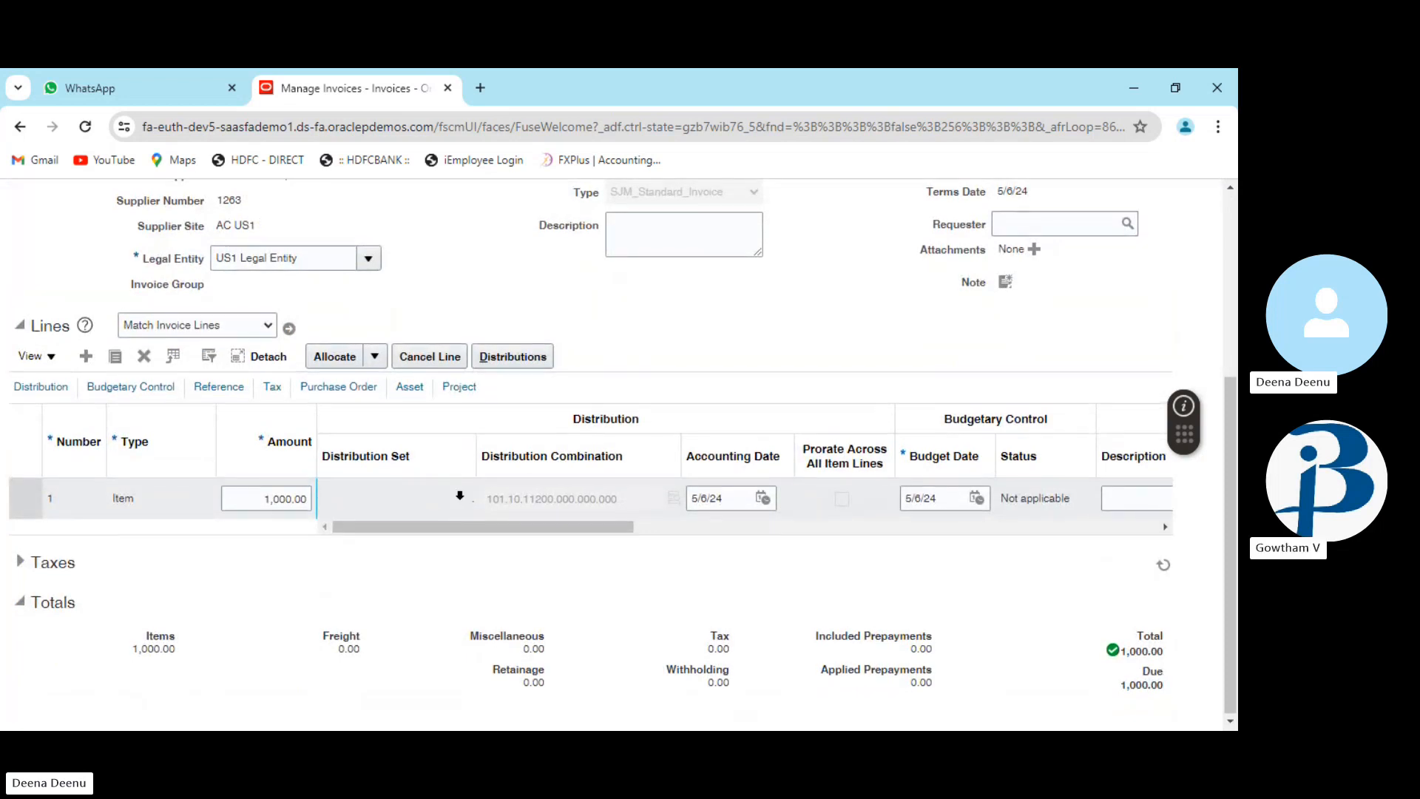
pyautogui.scroll(5, 460, 497)
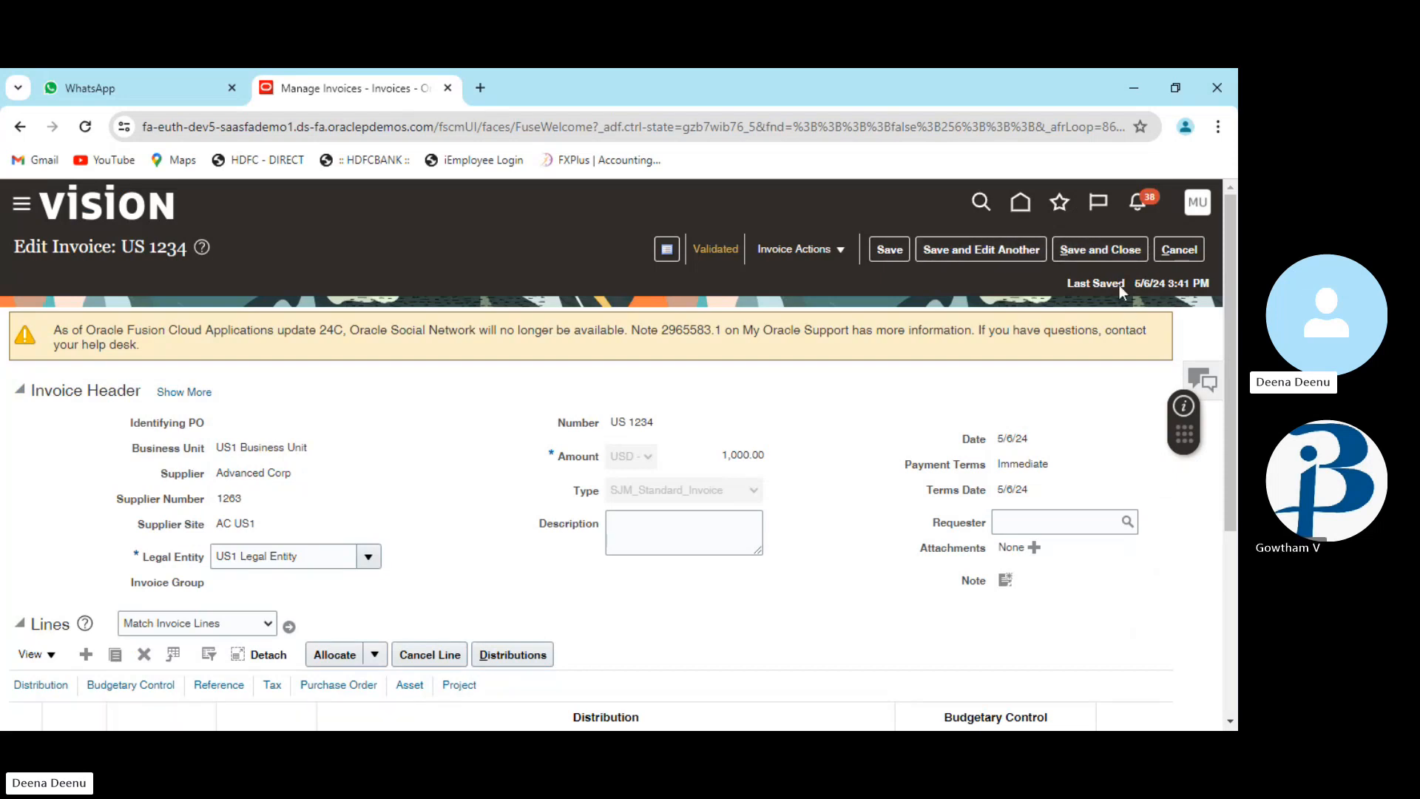
# Save and close the invoice, and review its validation and approval status in the search results
pyautogui.click(1112, 257)
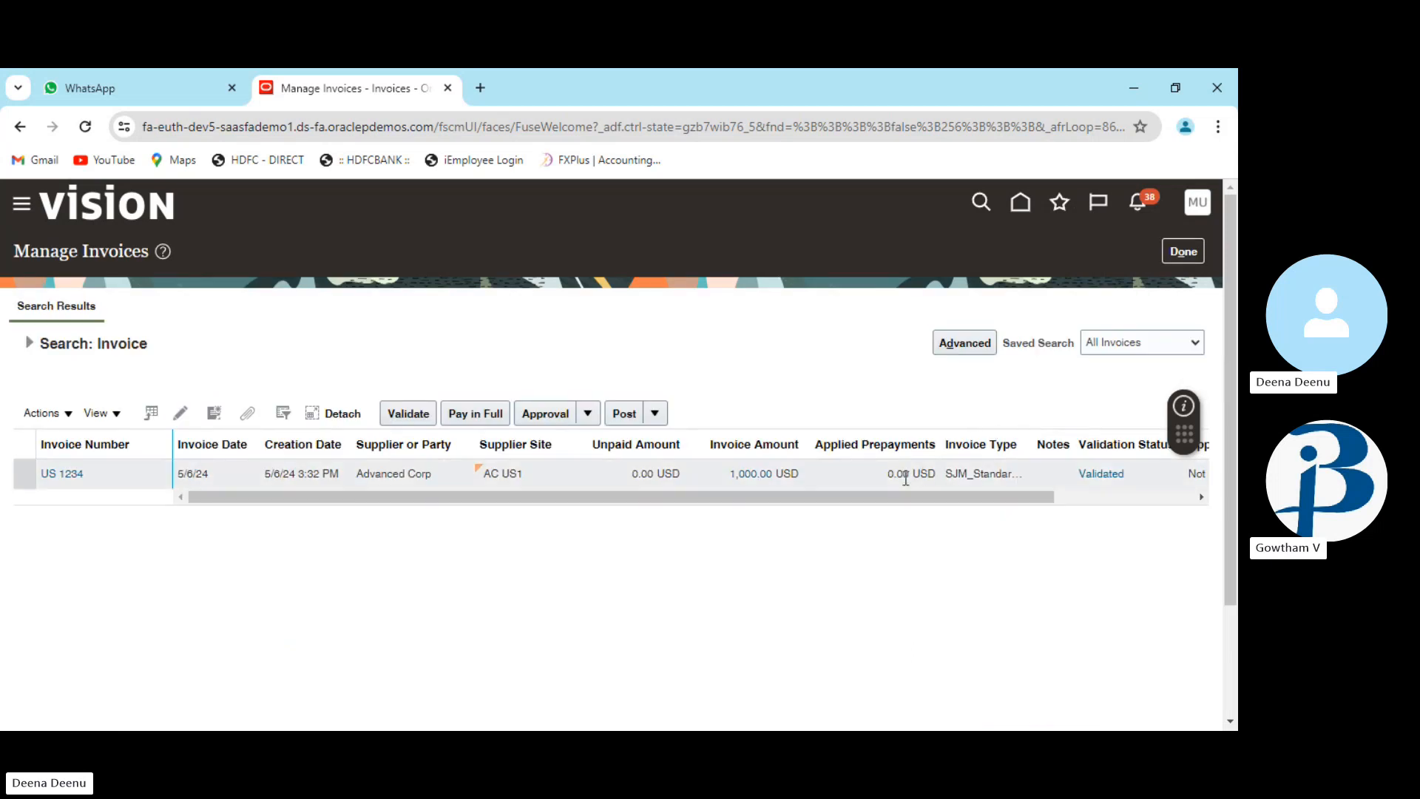
pyautogui.moveTo(853, 495); pyautogui.dragTo(1077, 495)
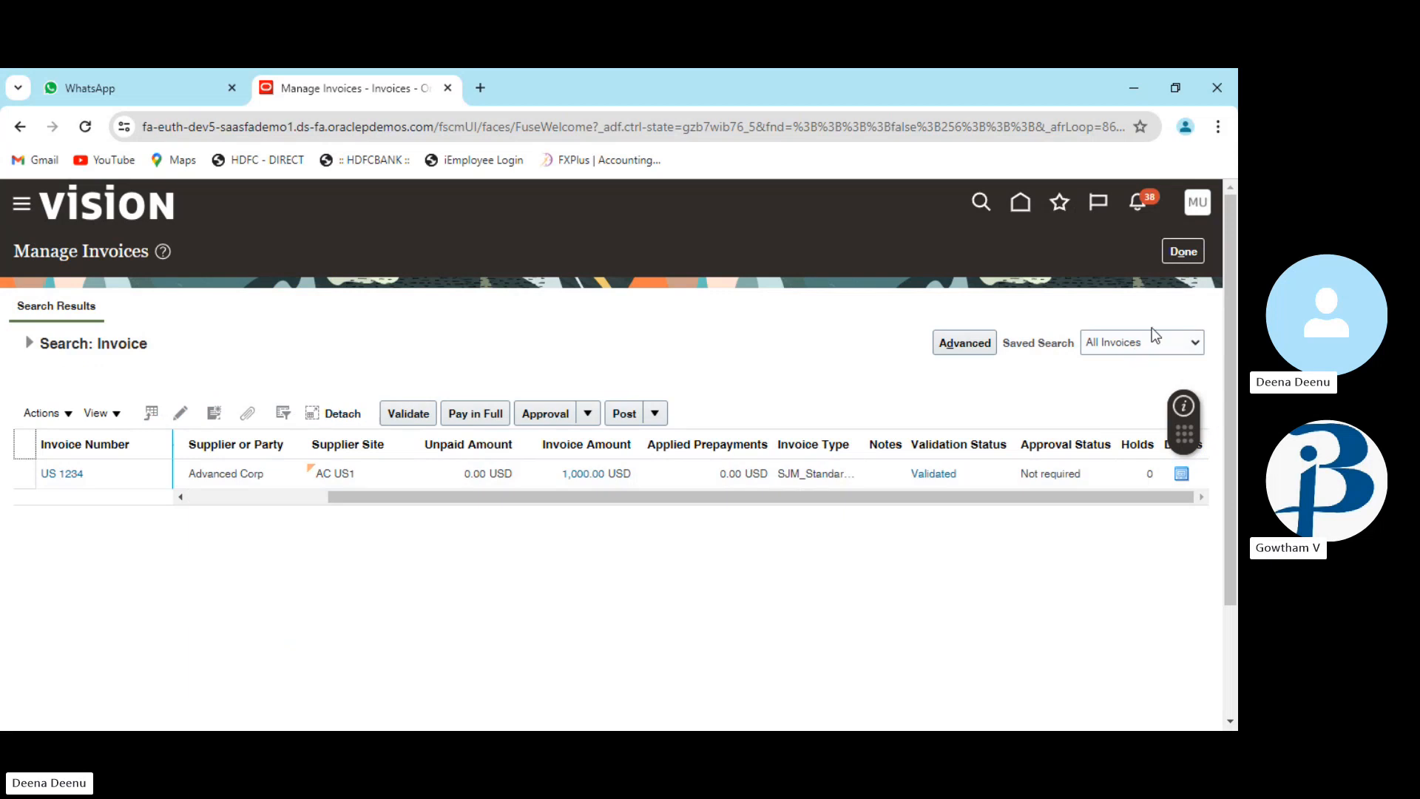
# Finish managing invoices and start a new blank invoice from the Invoices task list
pyautogui.click(1178, 253)
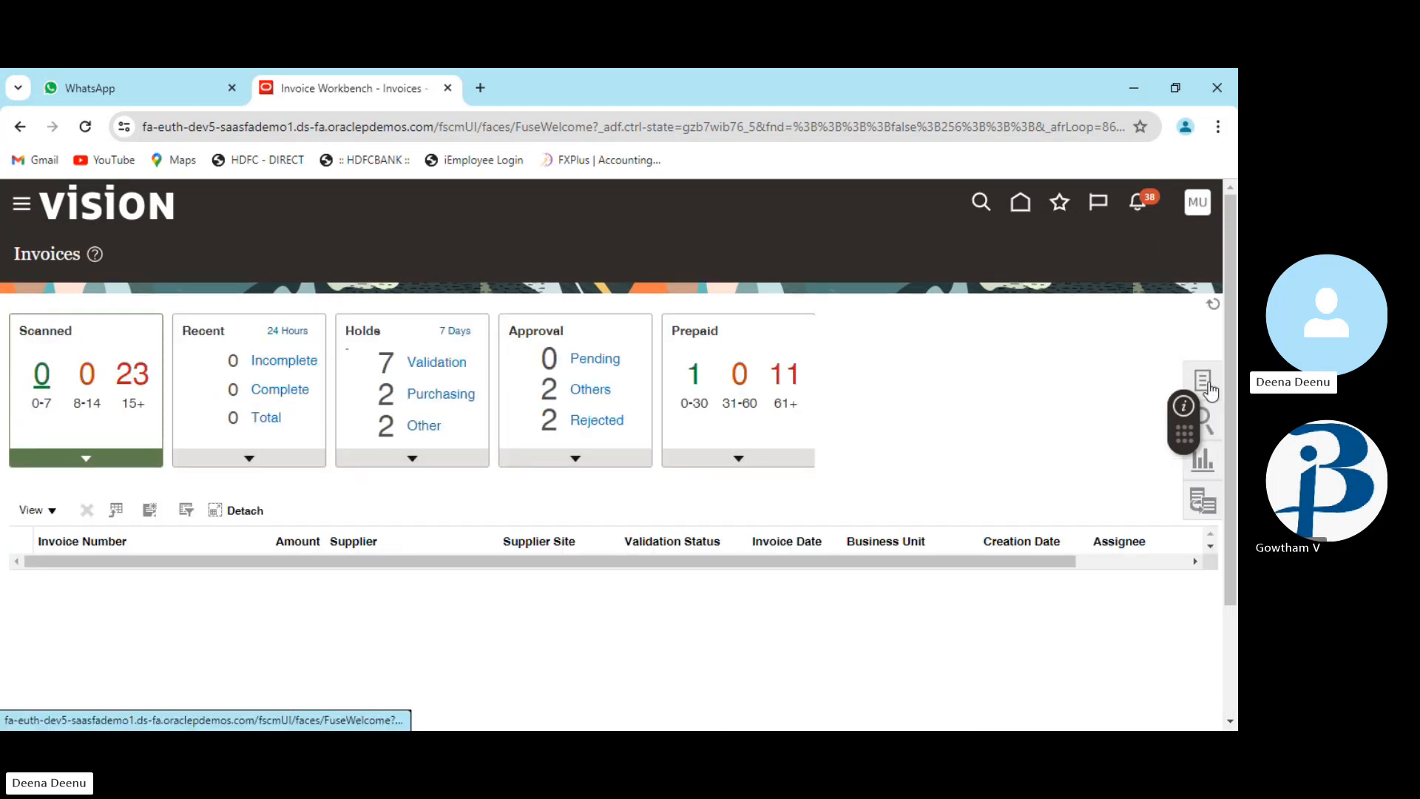
pyautogui.click(1205, 381)
pyautogui.click(1094, 265)
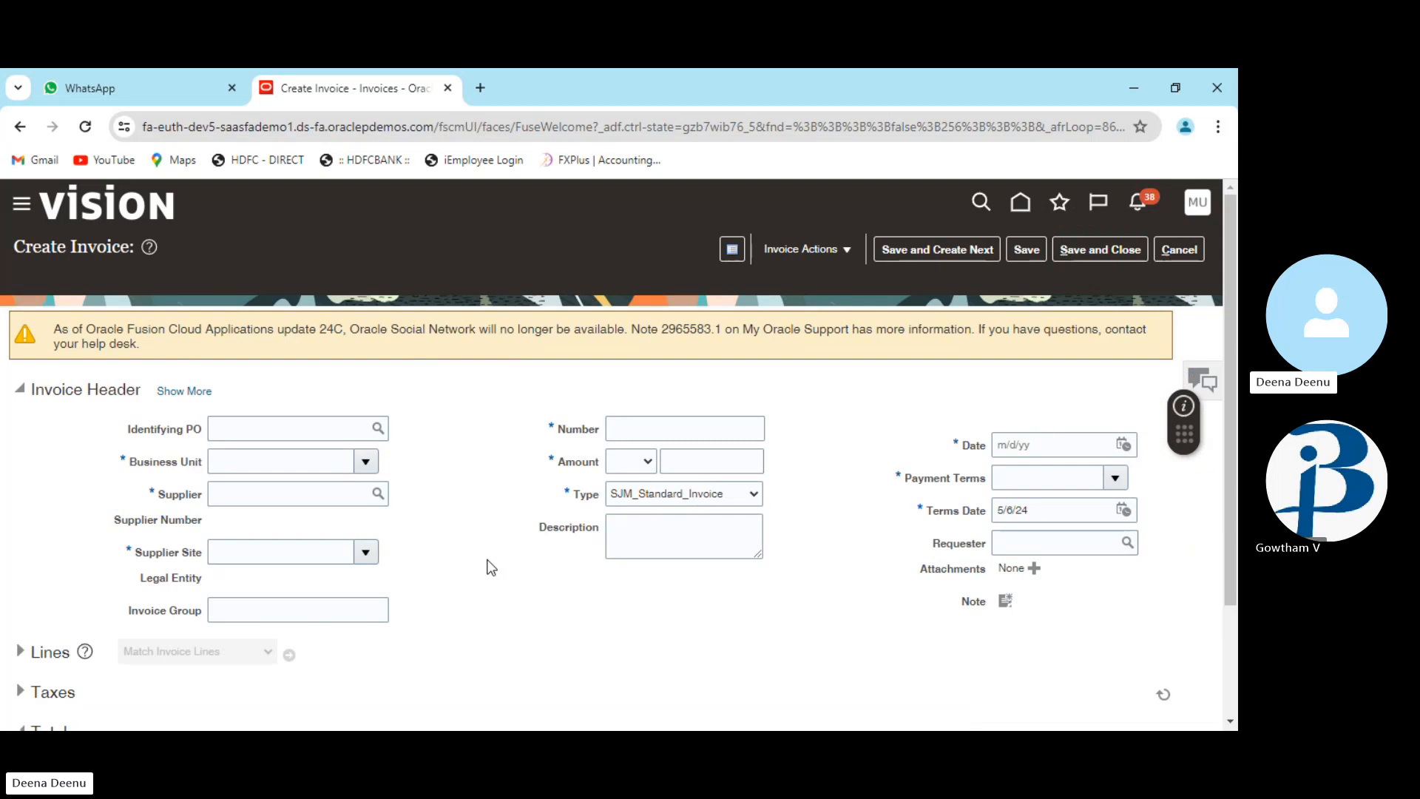
pyautogui.scroll(-1, 487, 569)
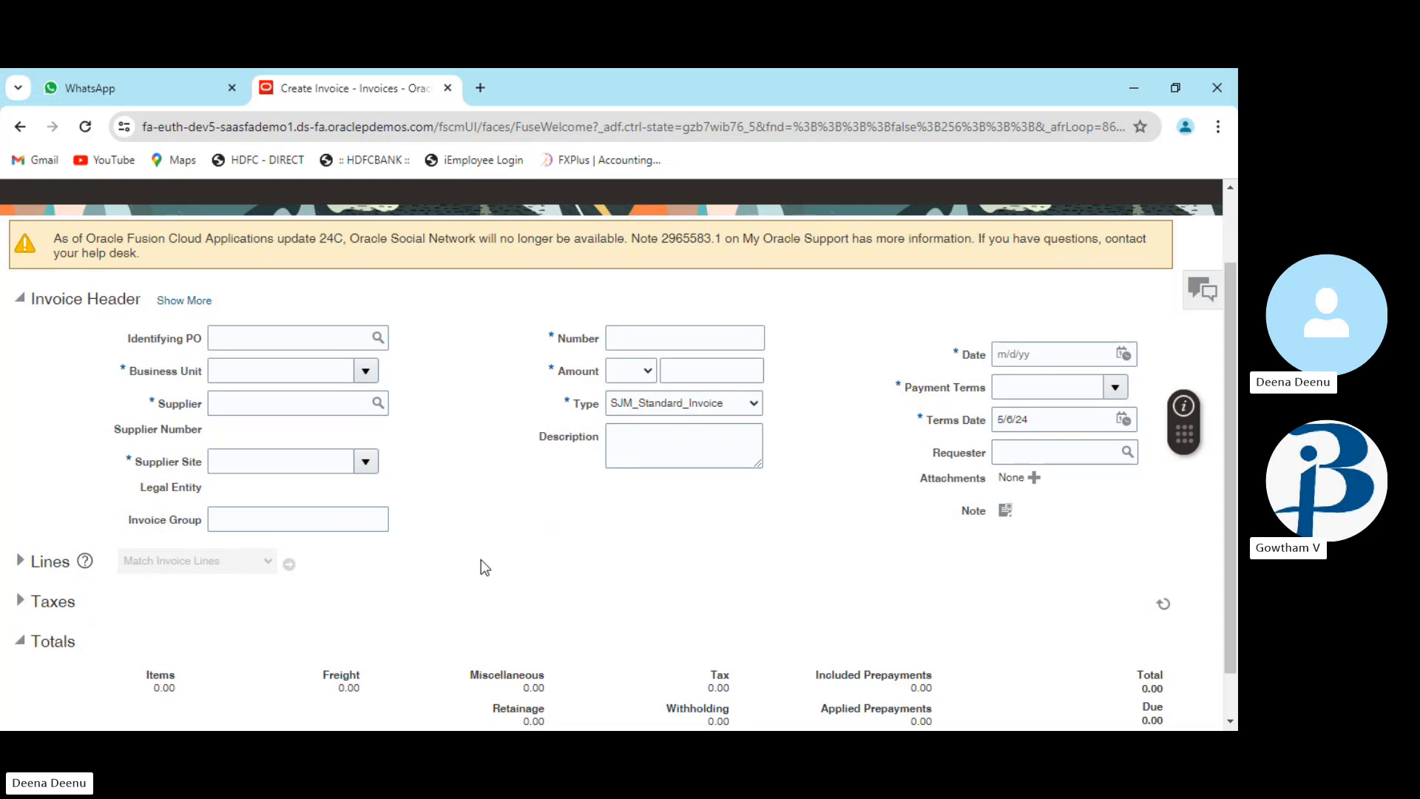
pyautogui.click(279, 373)
pyautogui.write('US')
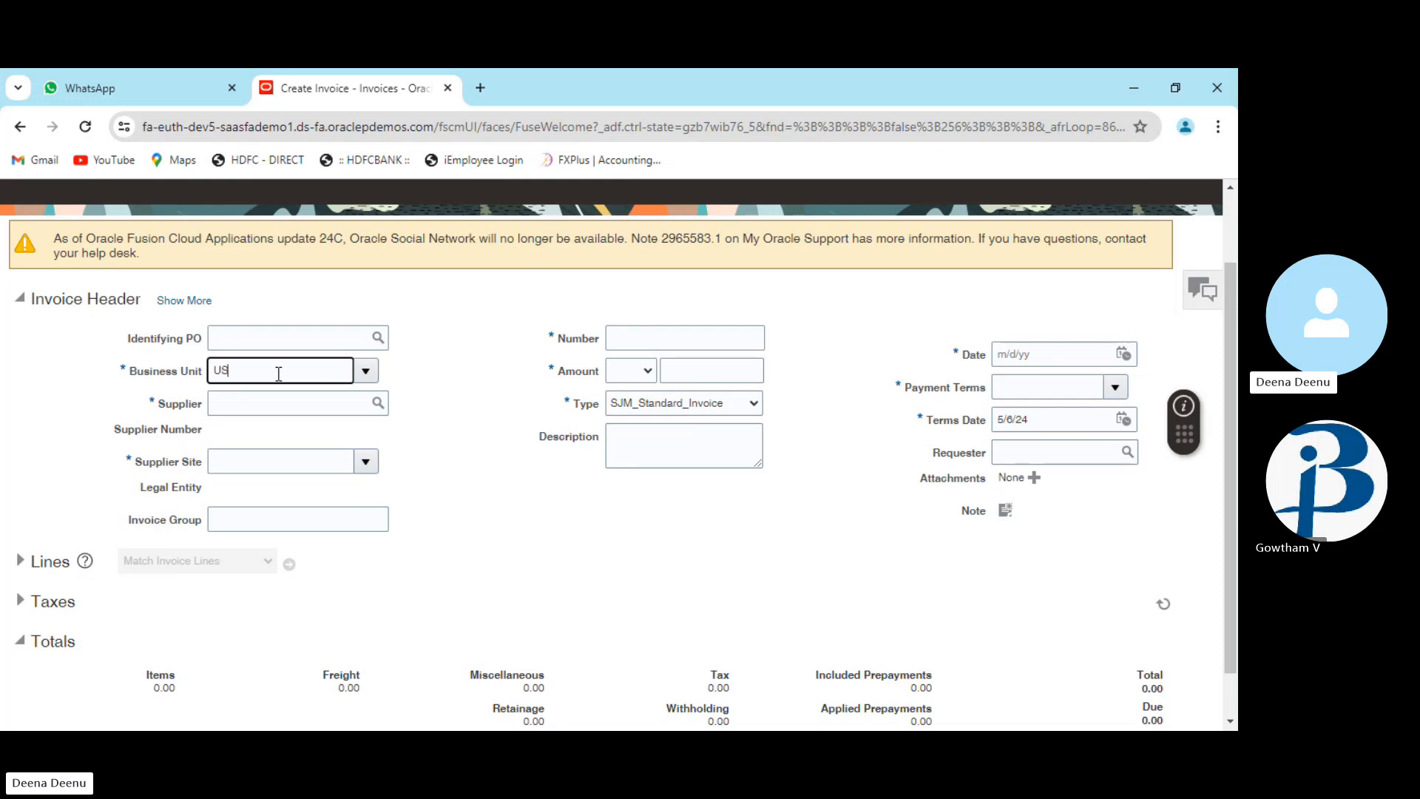
pyautogui.write(' 12')
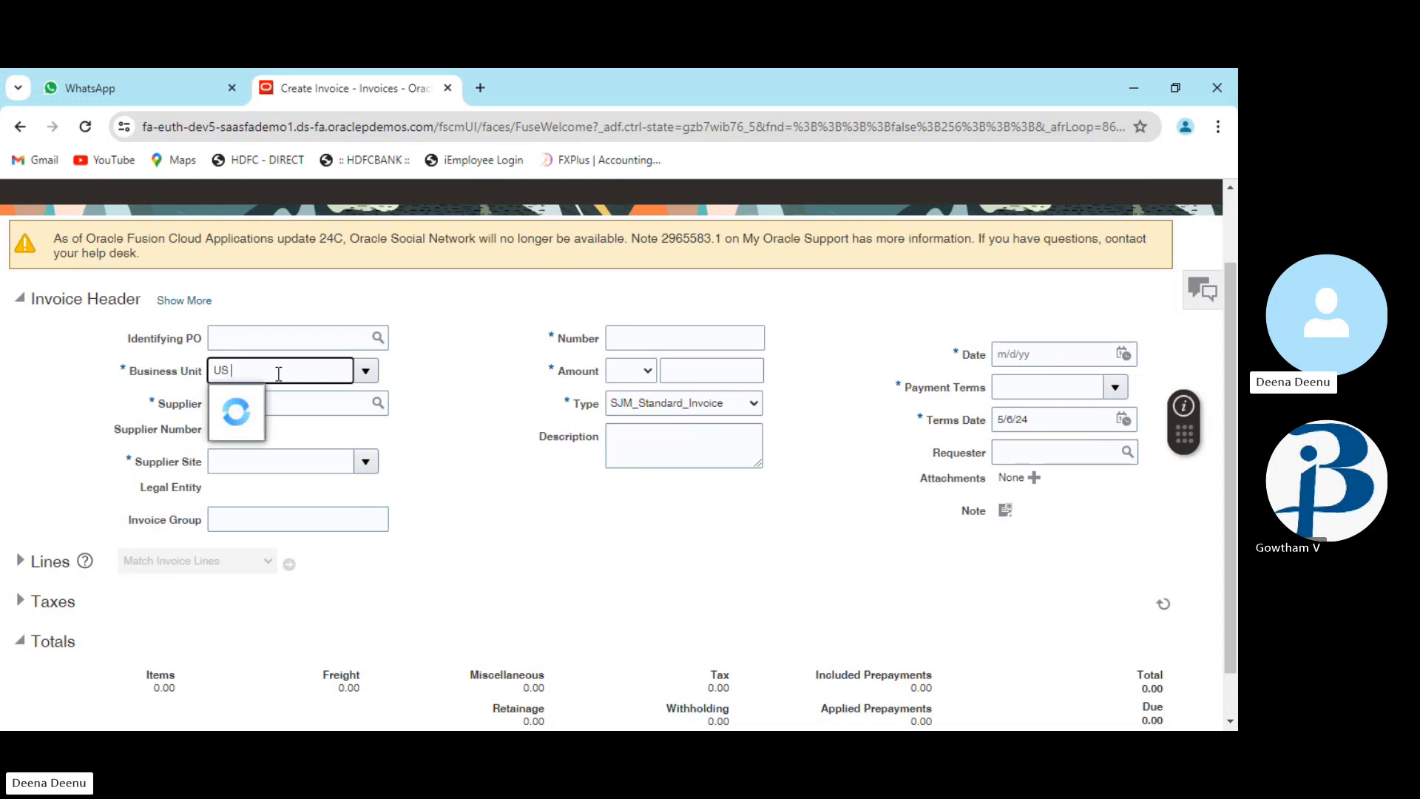
pyautogui.write('3')
pyautogui.moveTo(323, 373); pyautogui.dragTo(188, 378)
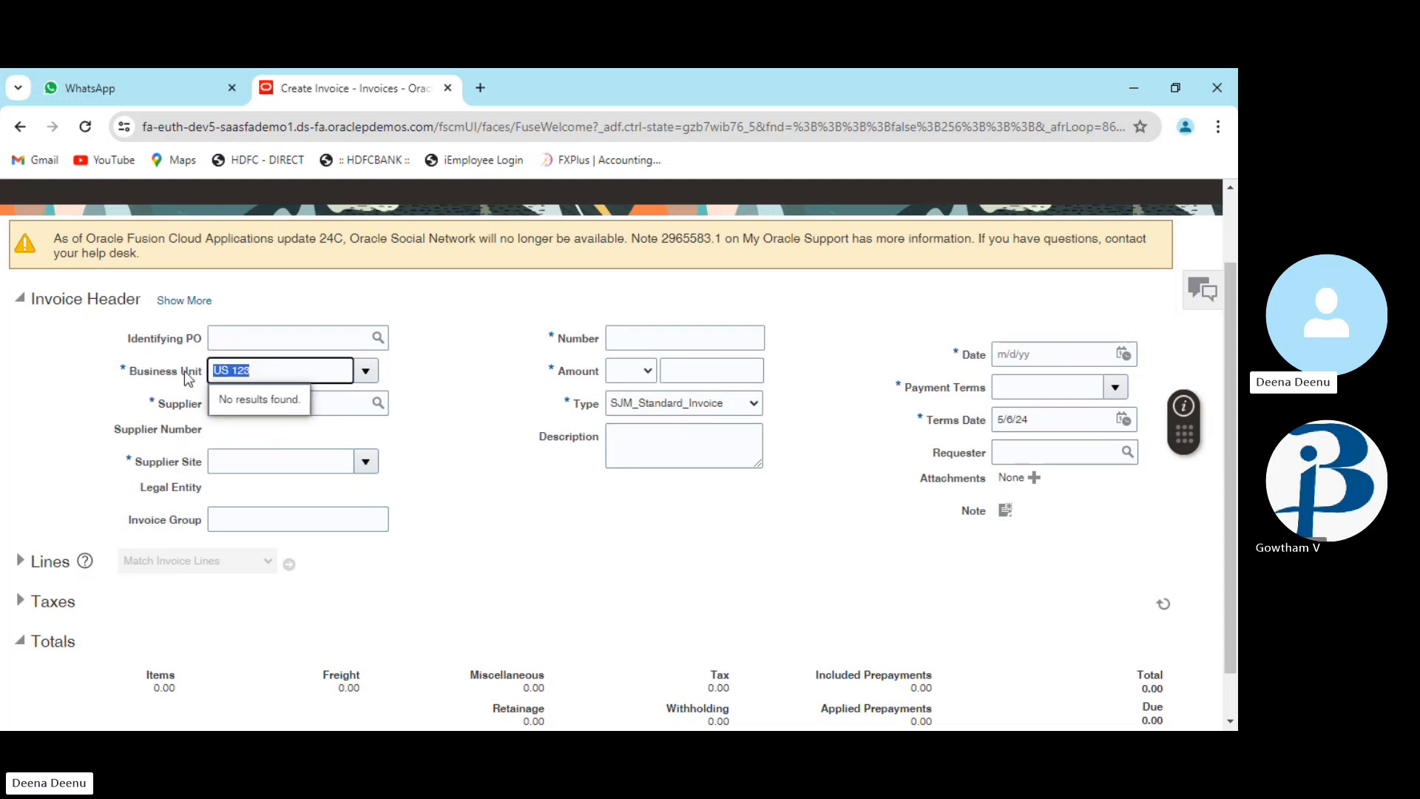
pyautogui.press('BackSpace')
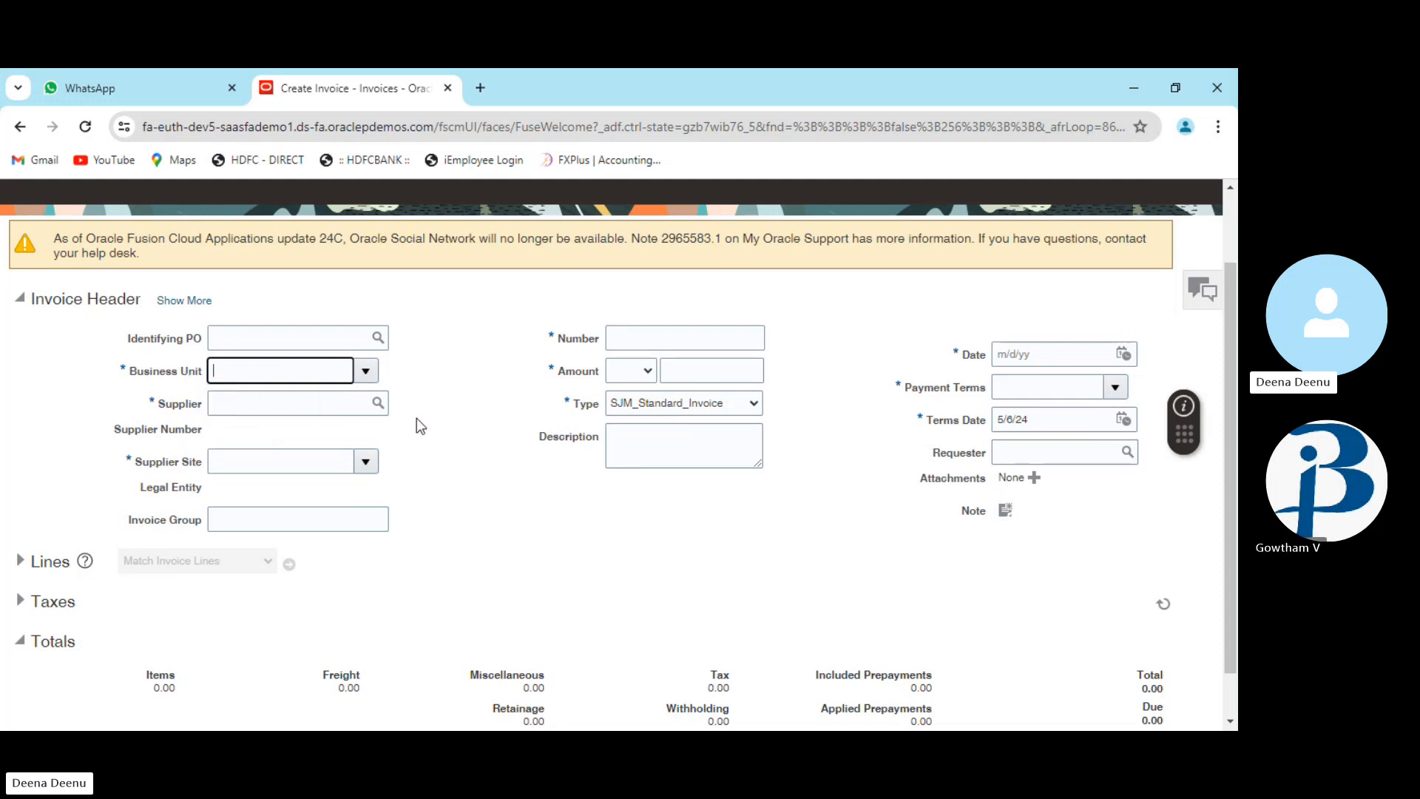
# Set the business unit to US1 Business Unit, and search suppliers for ADV to assign Advanced Corp to the invoice
pyautogui.click(364, 372)
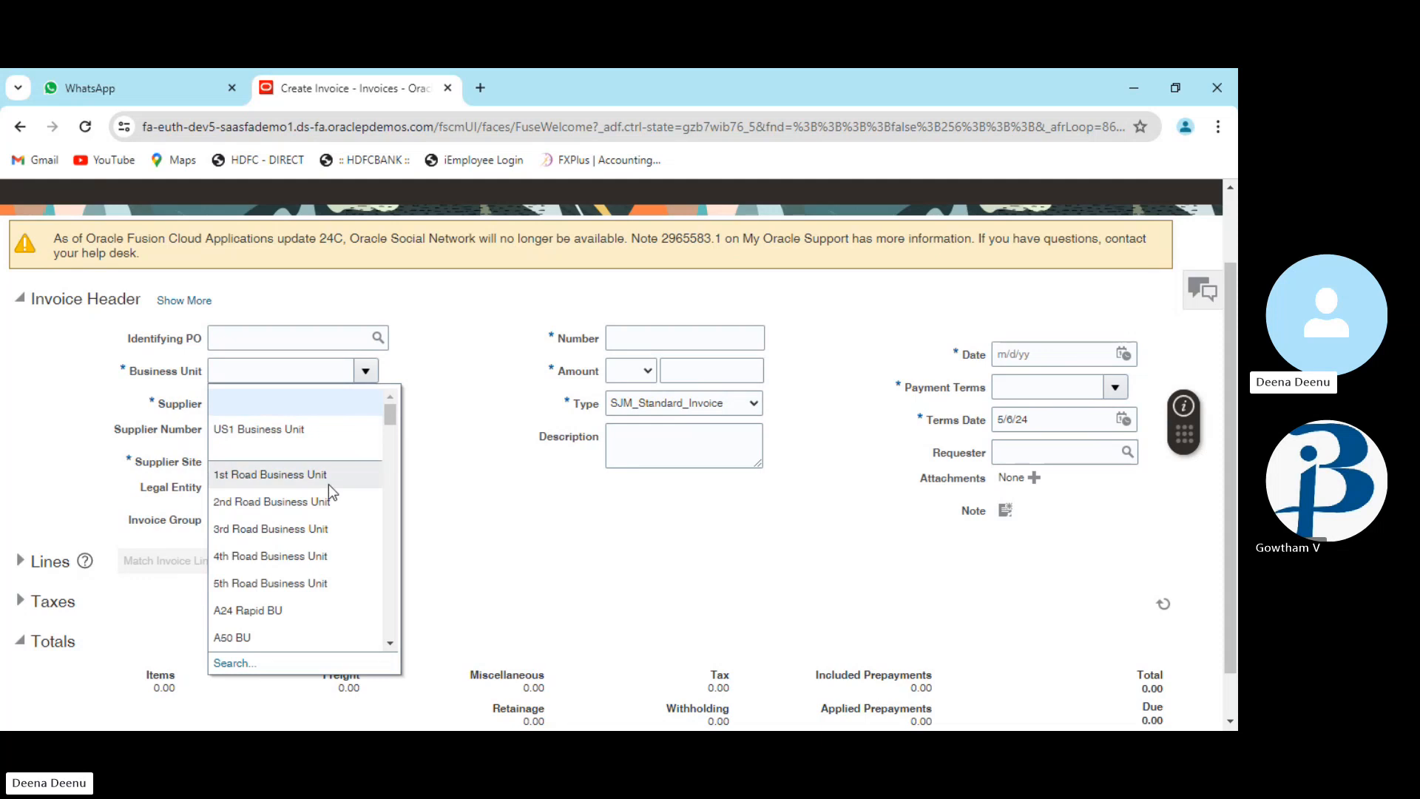
pyautogui.click(348, 410)
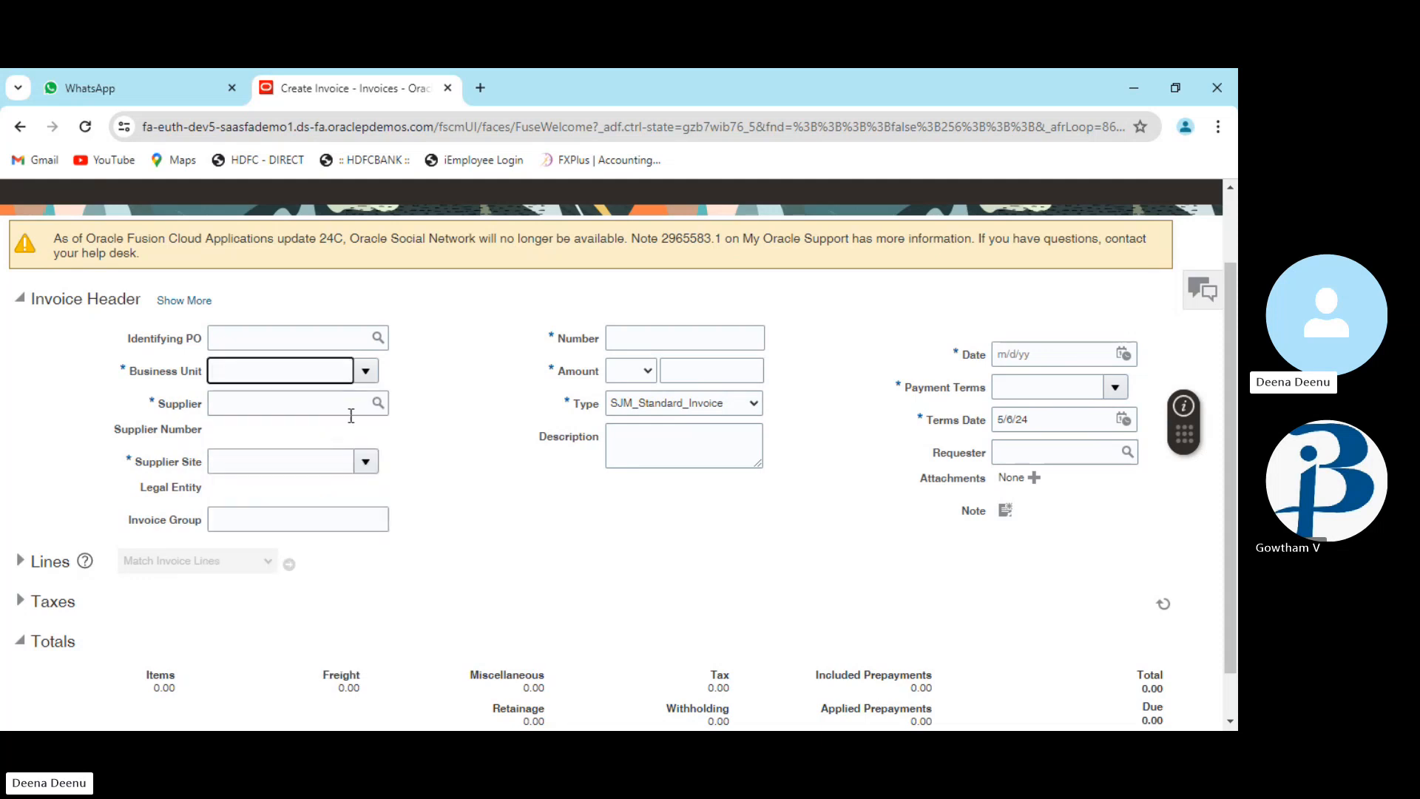
pyautogui.click(375, 403)
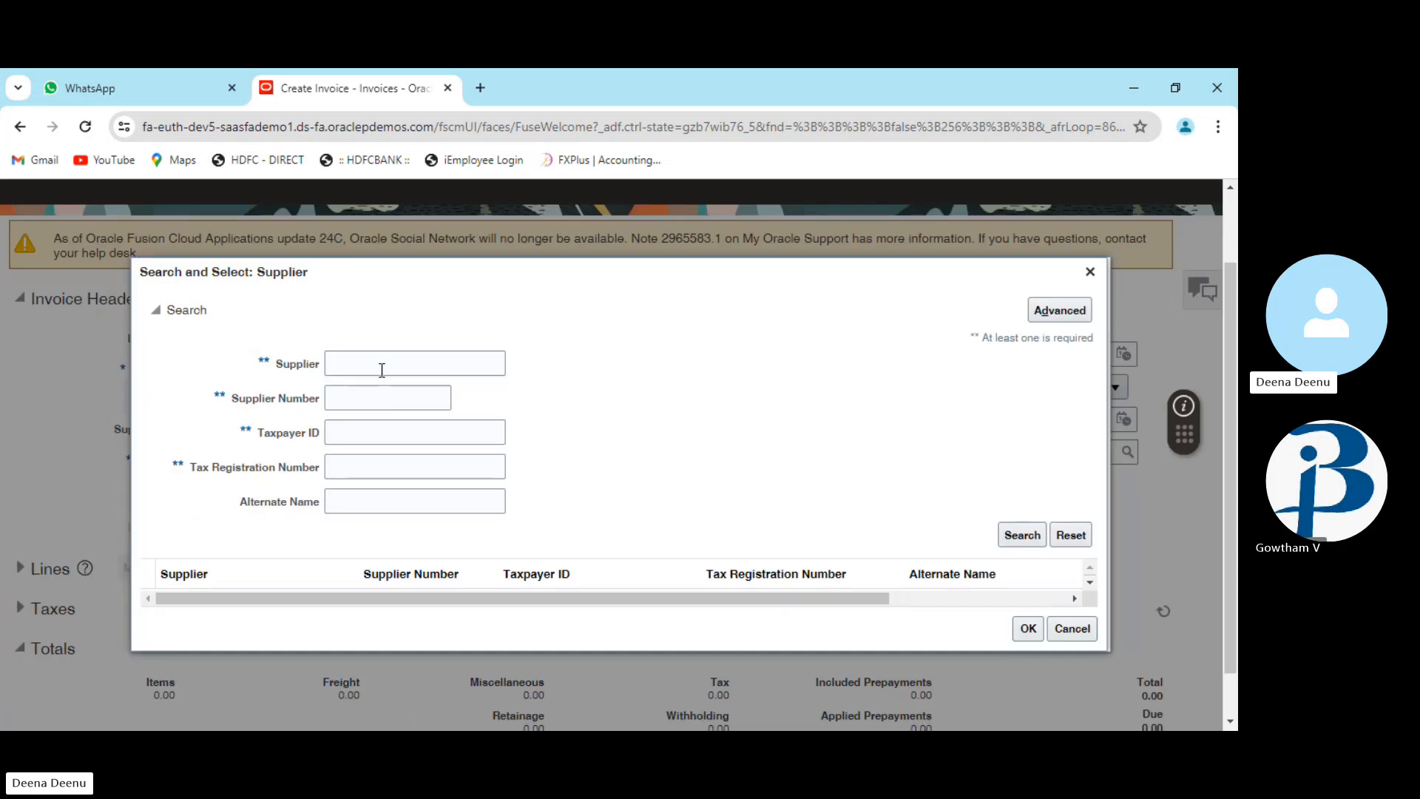
pyautogui.click(382, 370)
pyautogui.write('ADV')
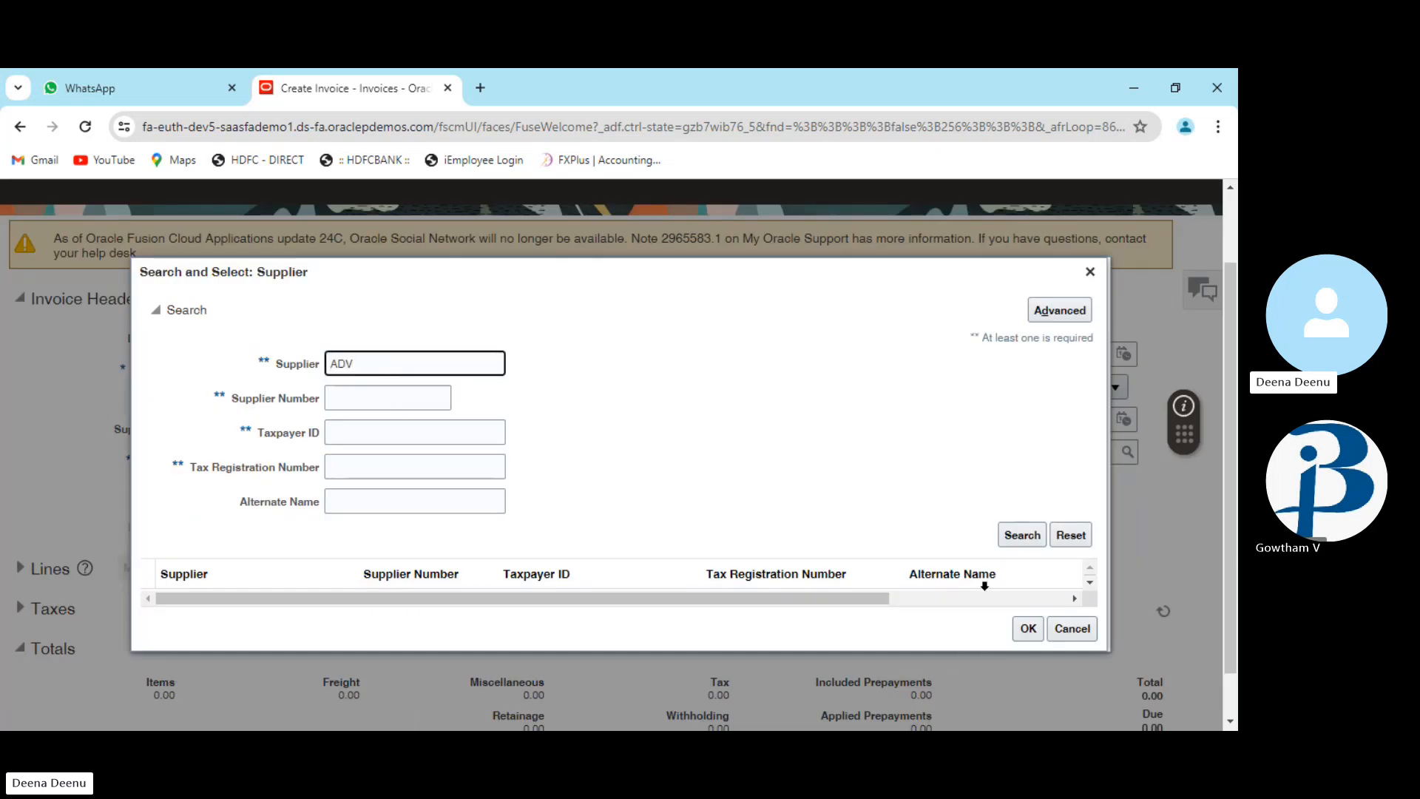
pyautogui.click(1035, 534)
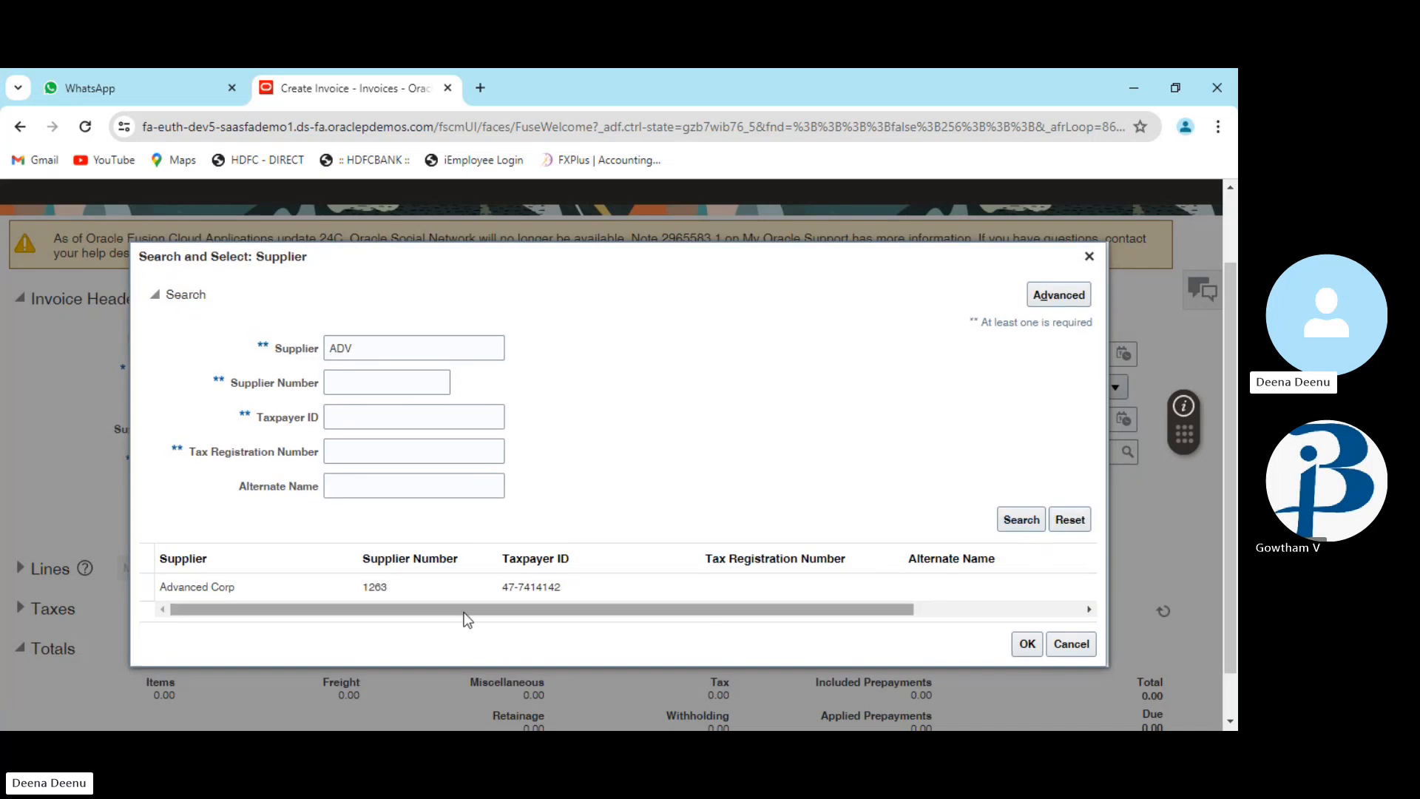
pyautogui.click(263, 586)
pyautogui.click(1027, 640)
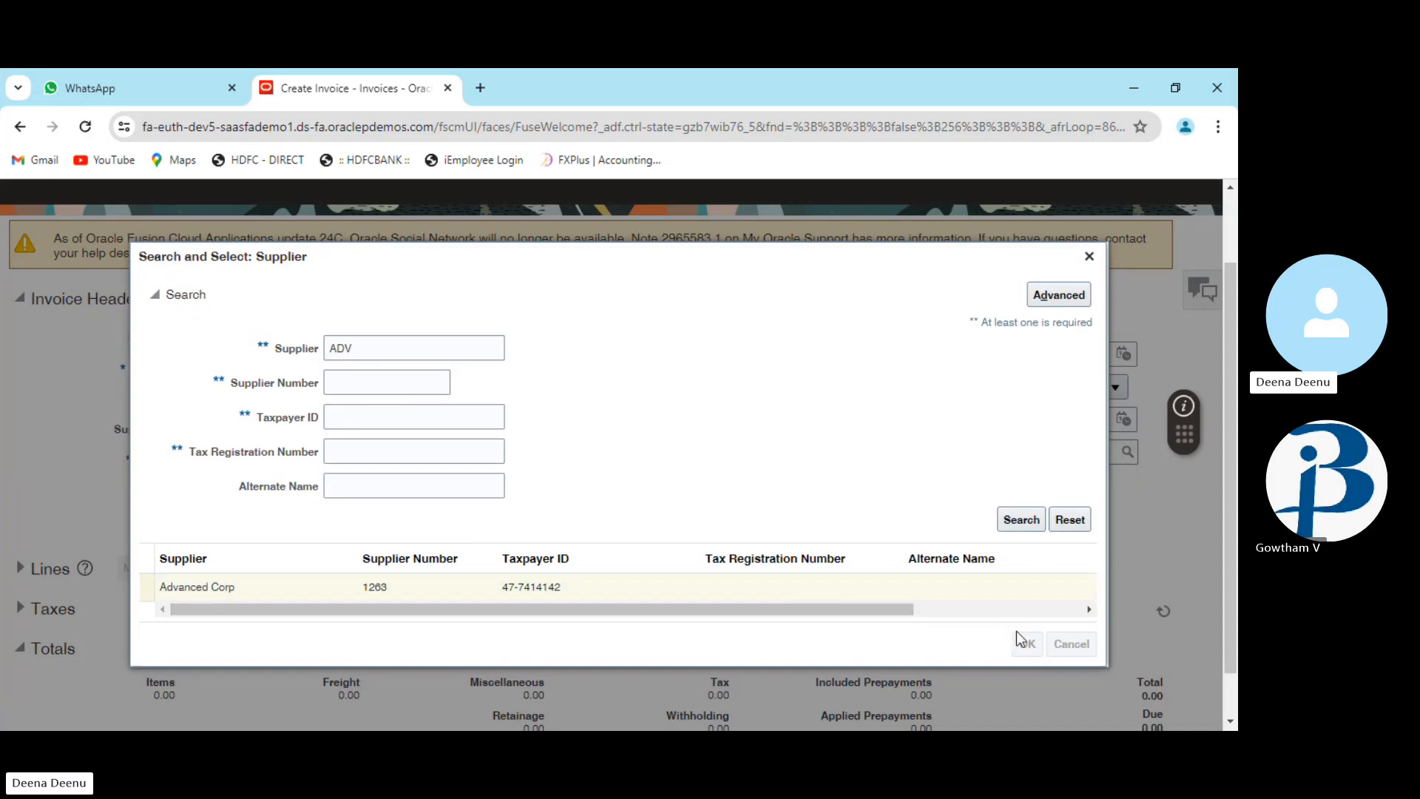
# Enter US 12345 as the number of the new invoice
pyautogui.scroll(-1, 310, 556)
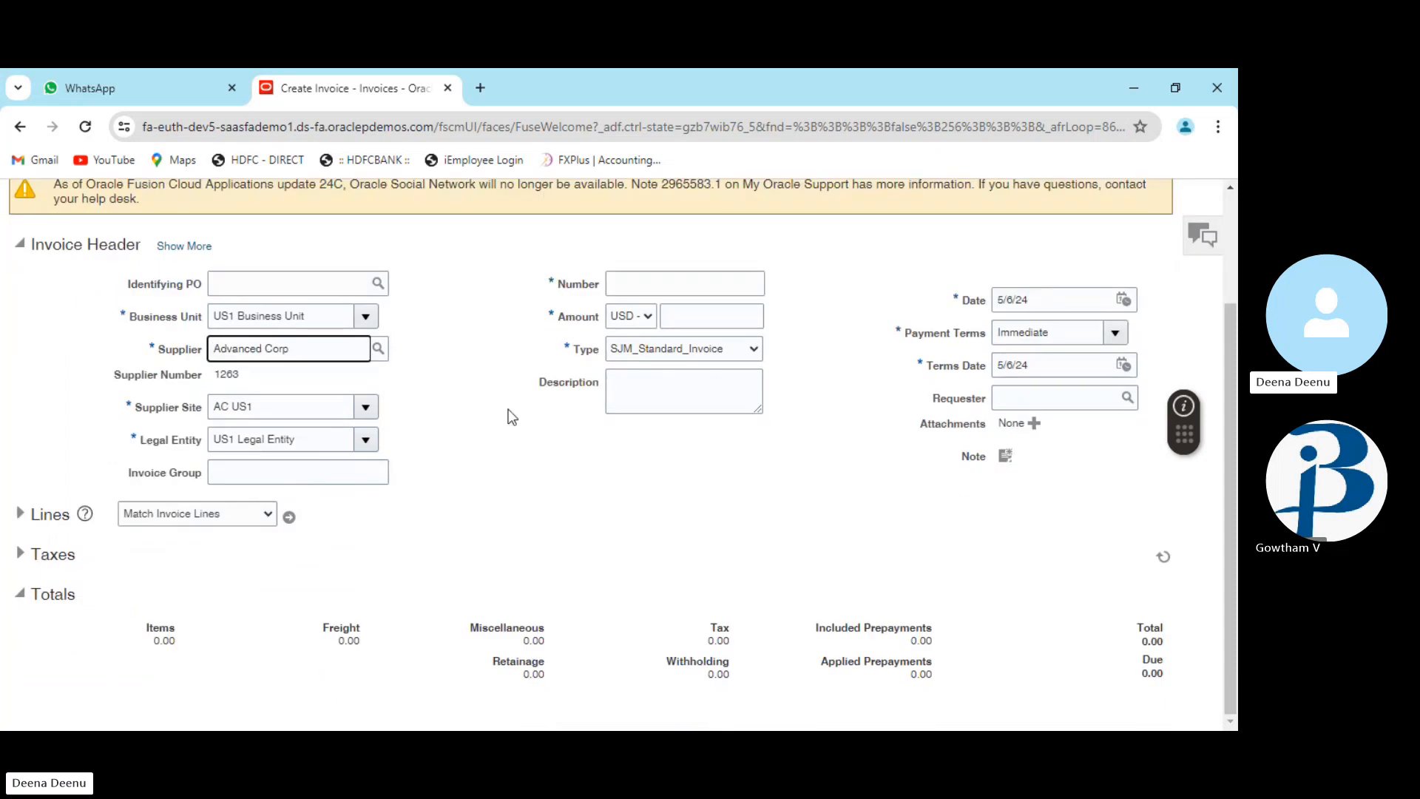
pyautogui.click(663, 277)
pyautogui.write('1')
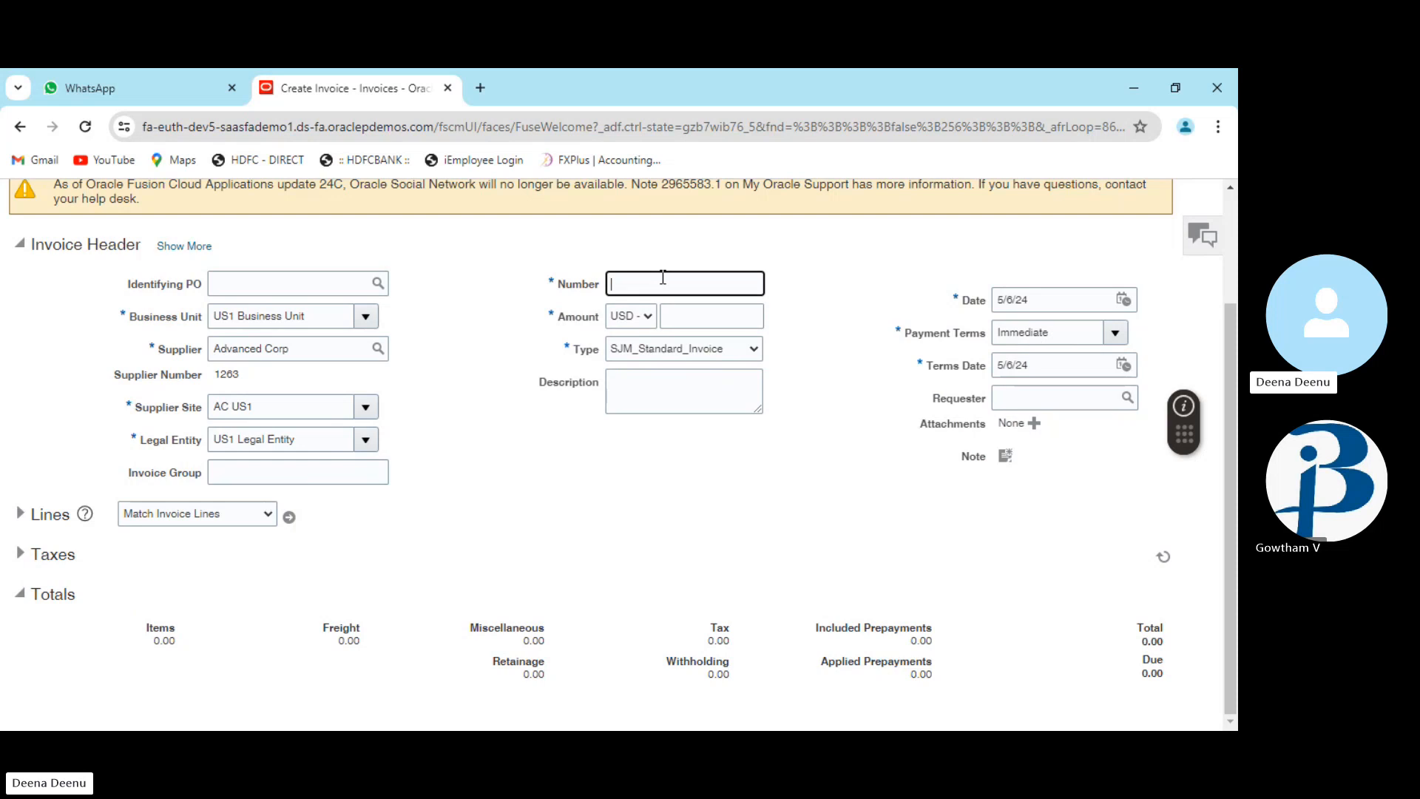
pyautogui.write('US 123')
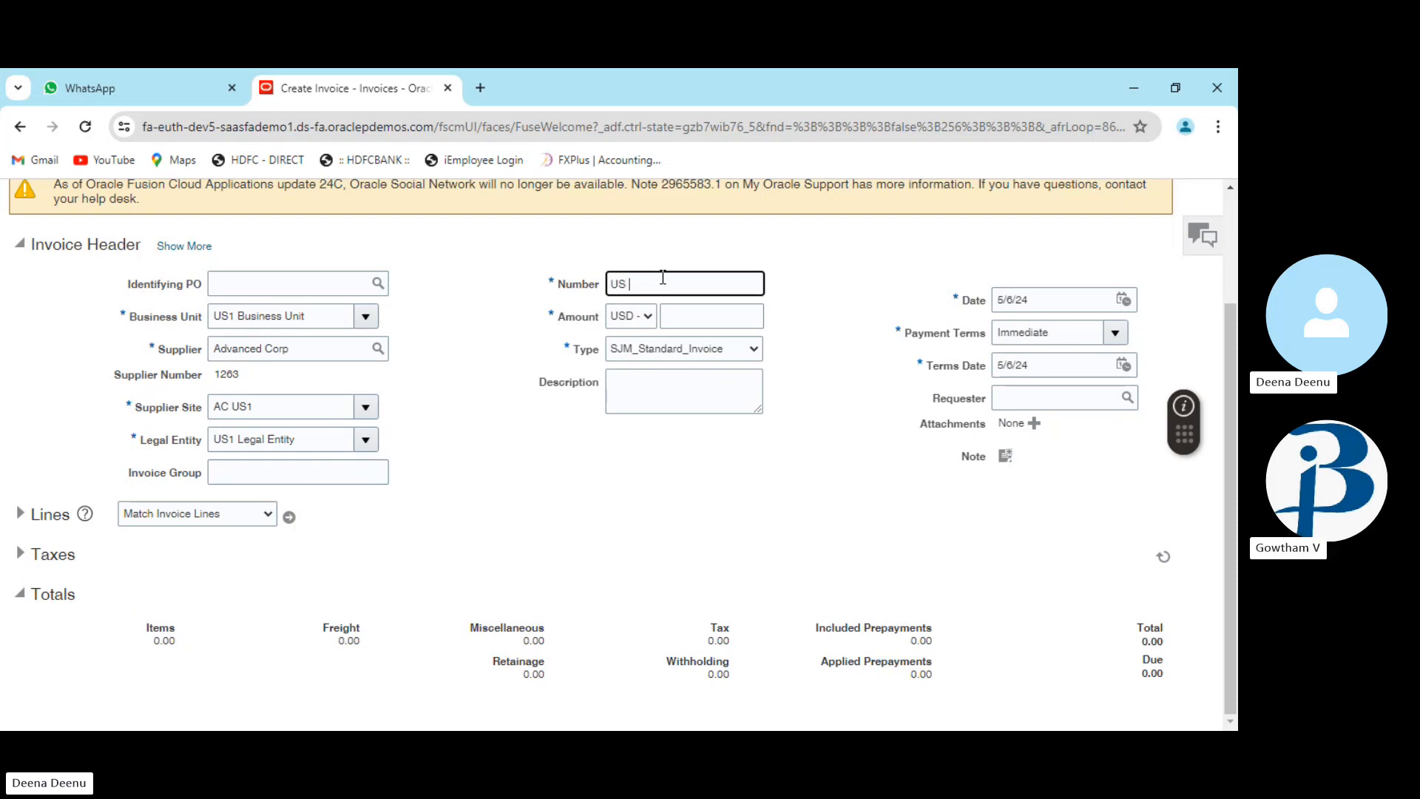
pyautogui.click(692, 315)
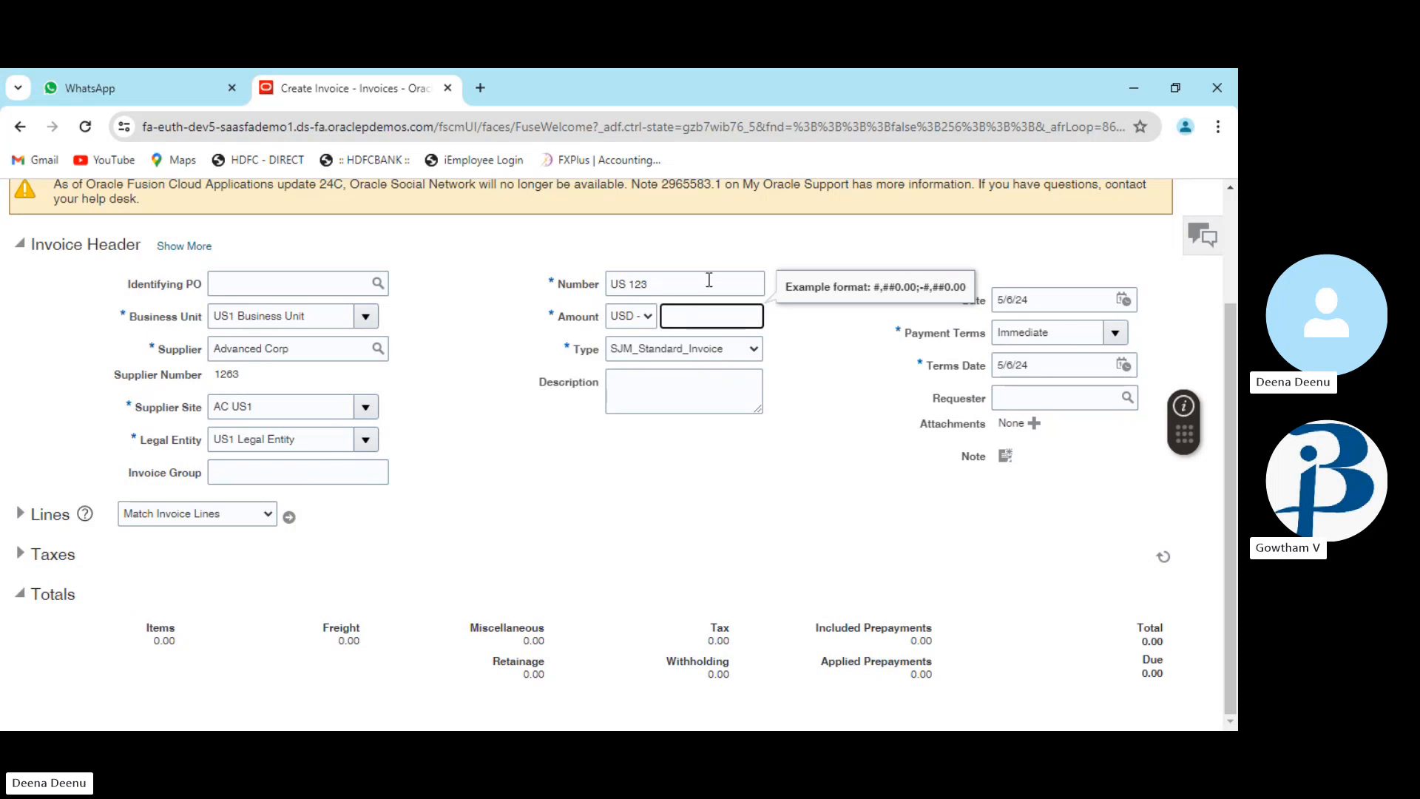
pyautogui.click(694, 283)
pyautogui.tripleClick(695, 283)
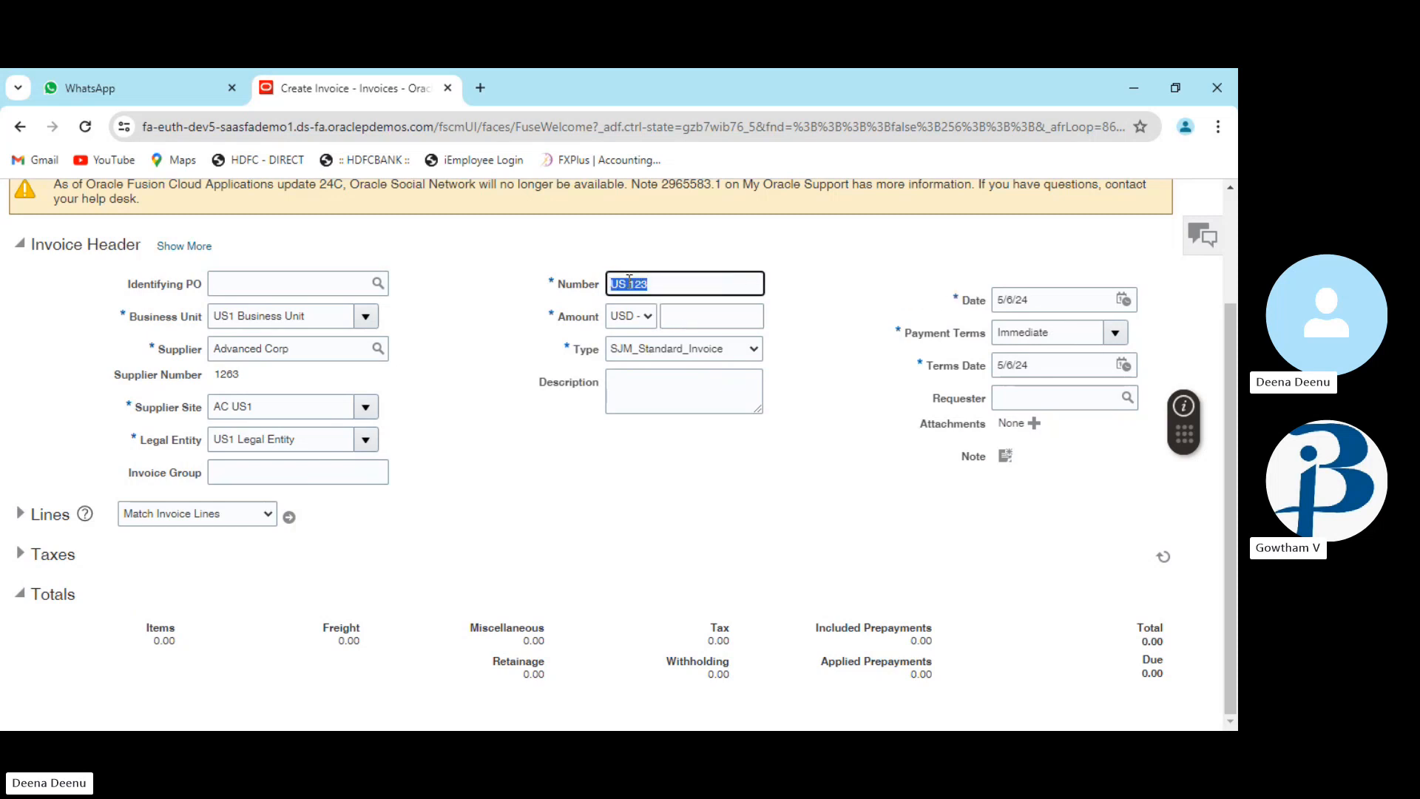
pyautogui.write('US 12')
pyautogui.write('123')
pyautogui.write('45')
# Set the invoice amount to 500 and its type to Credit memo
pyautogui.click(673, 315)
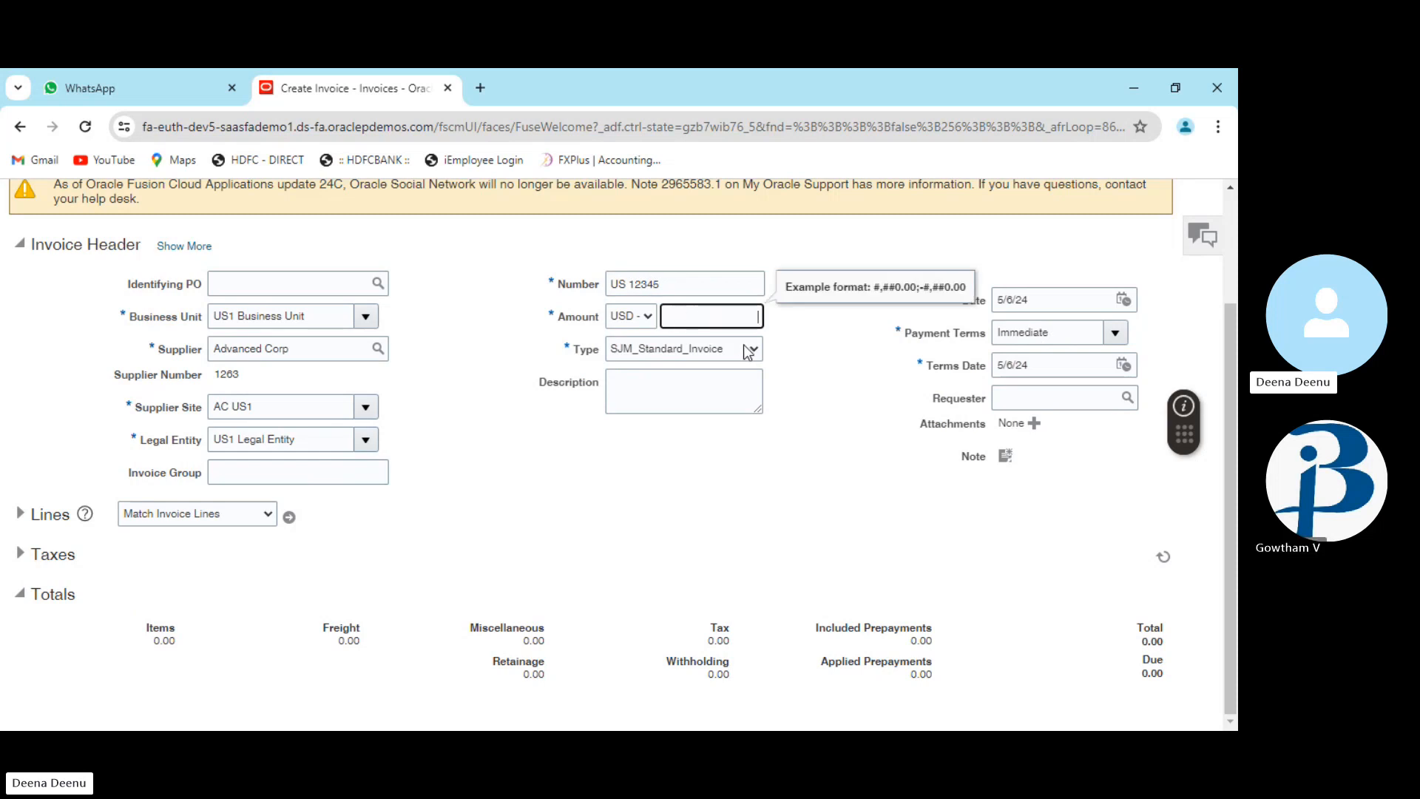
pyautogui.write('500')
pyautogui.press('Tab')
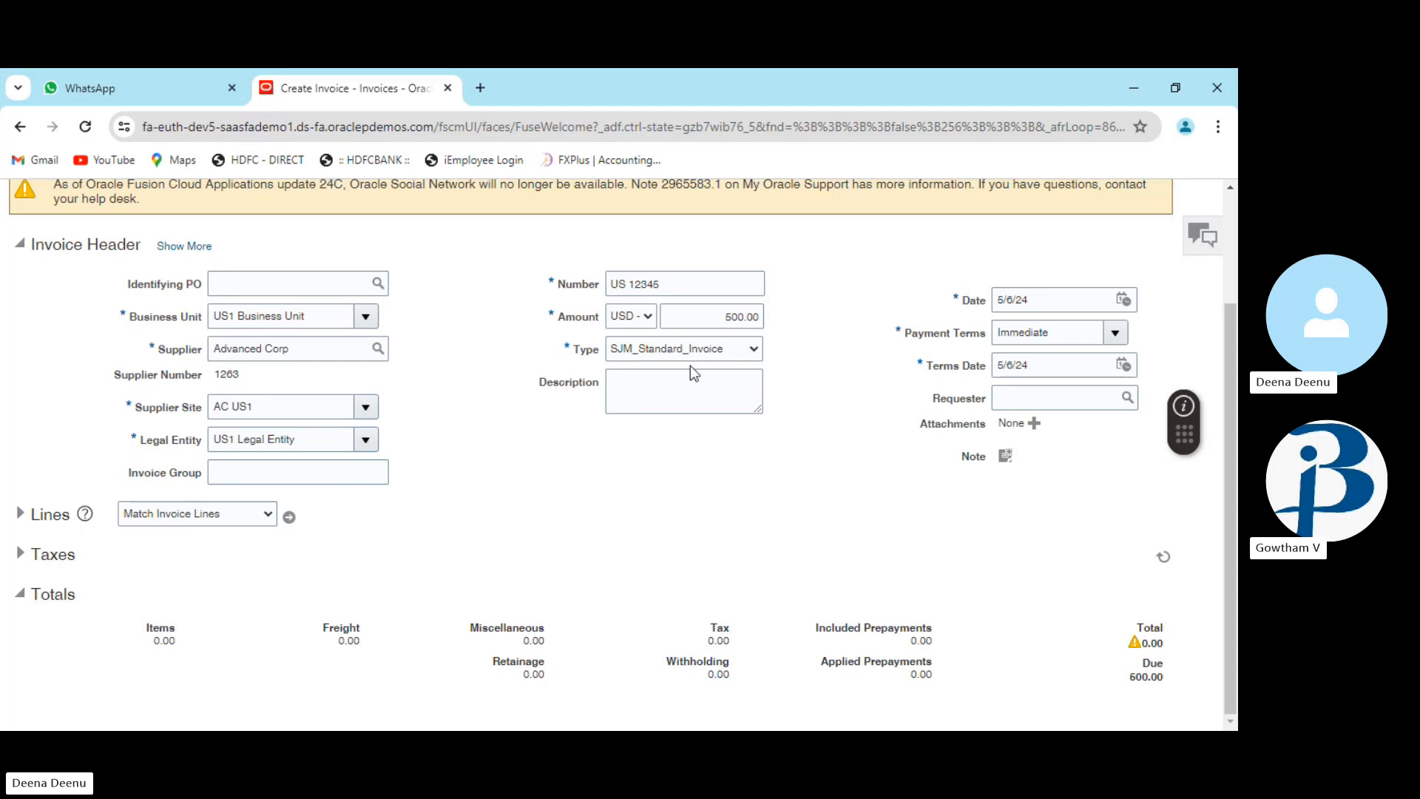
pyautogui.click(673, 404)
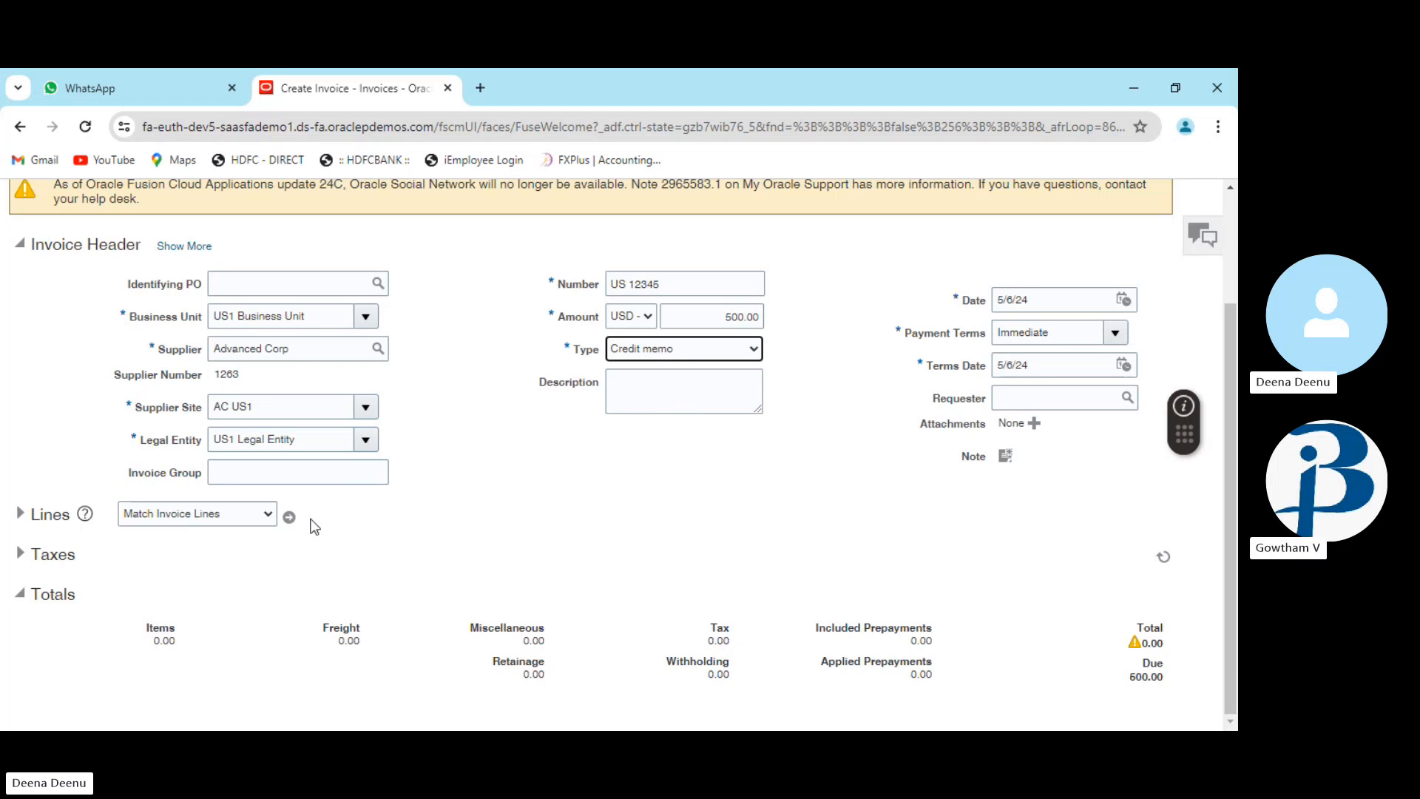
# Expand the invoice lines and set the amount of Item line 1 to -500
pyautogui.click(22, 515)
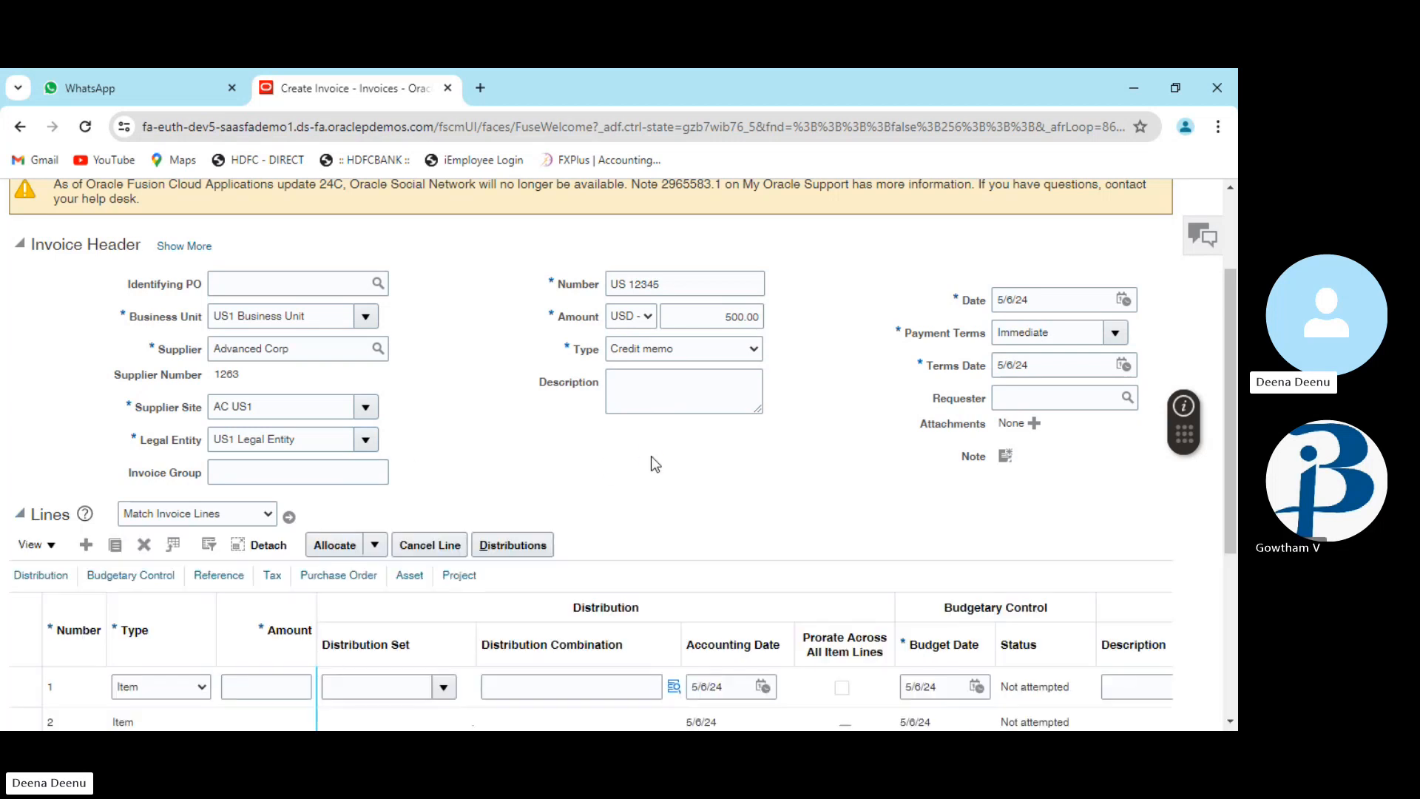
pyautogui.scroll(-2, 647, 453)
pyautogui.click(207, 522)
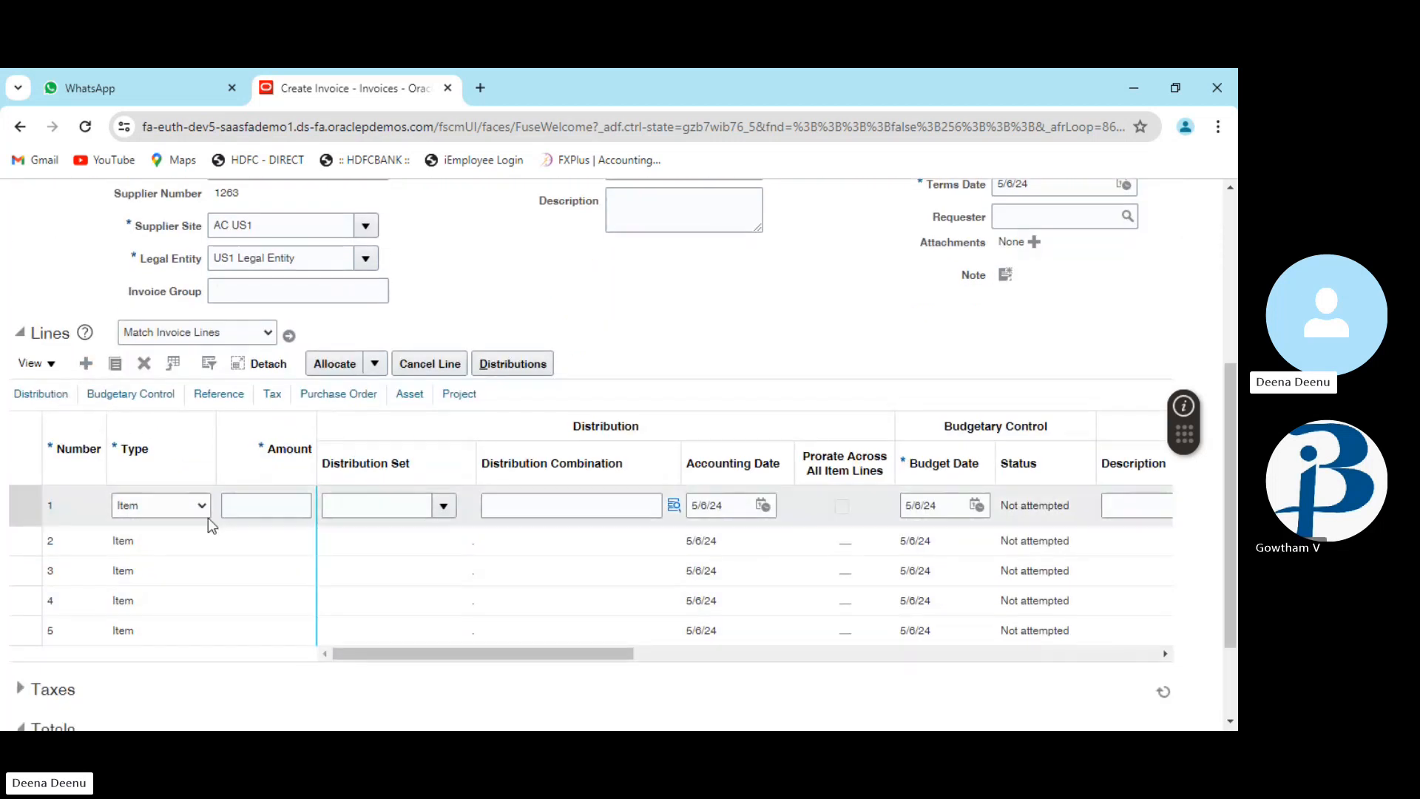
pyautogui.click(257, 512)
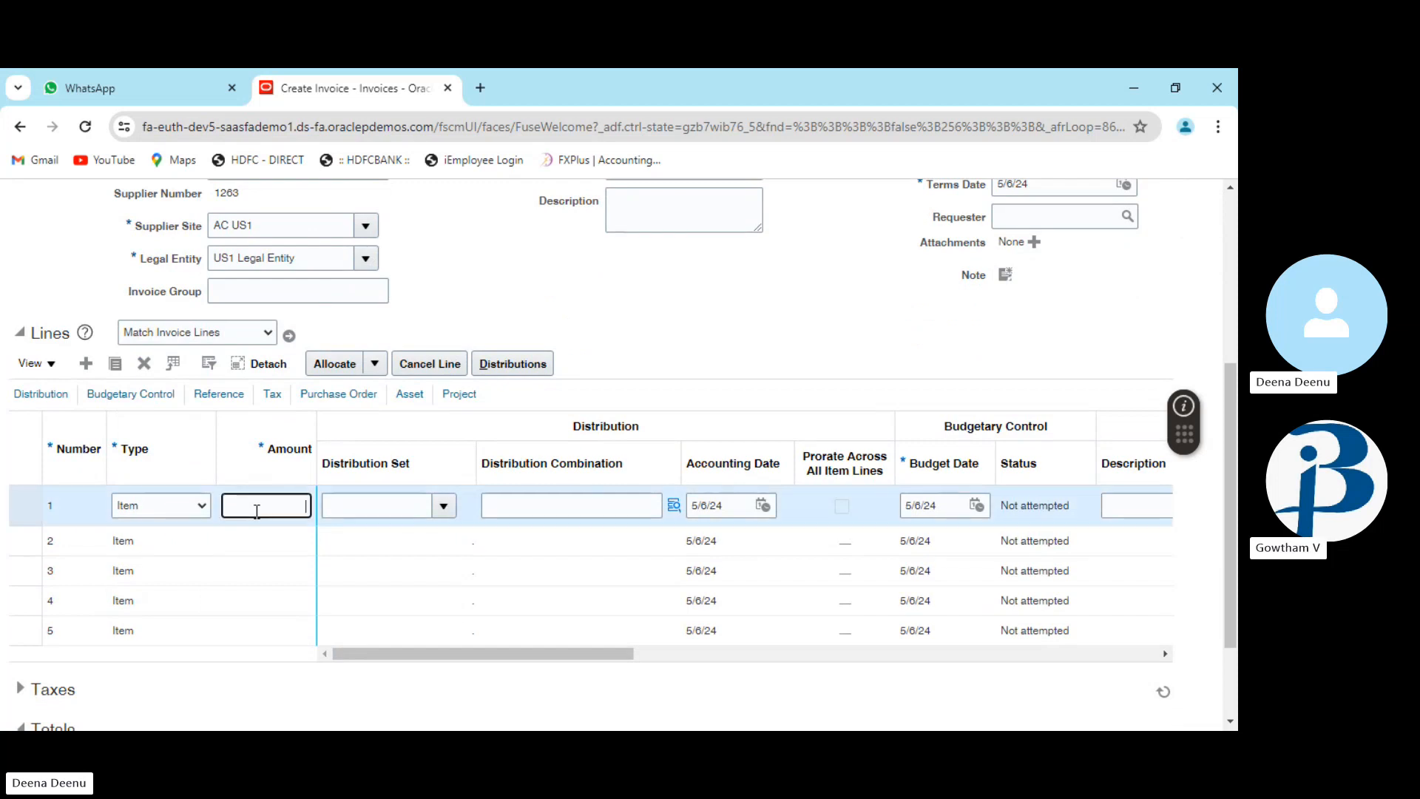
pyautogui.write('-5')
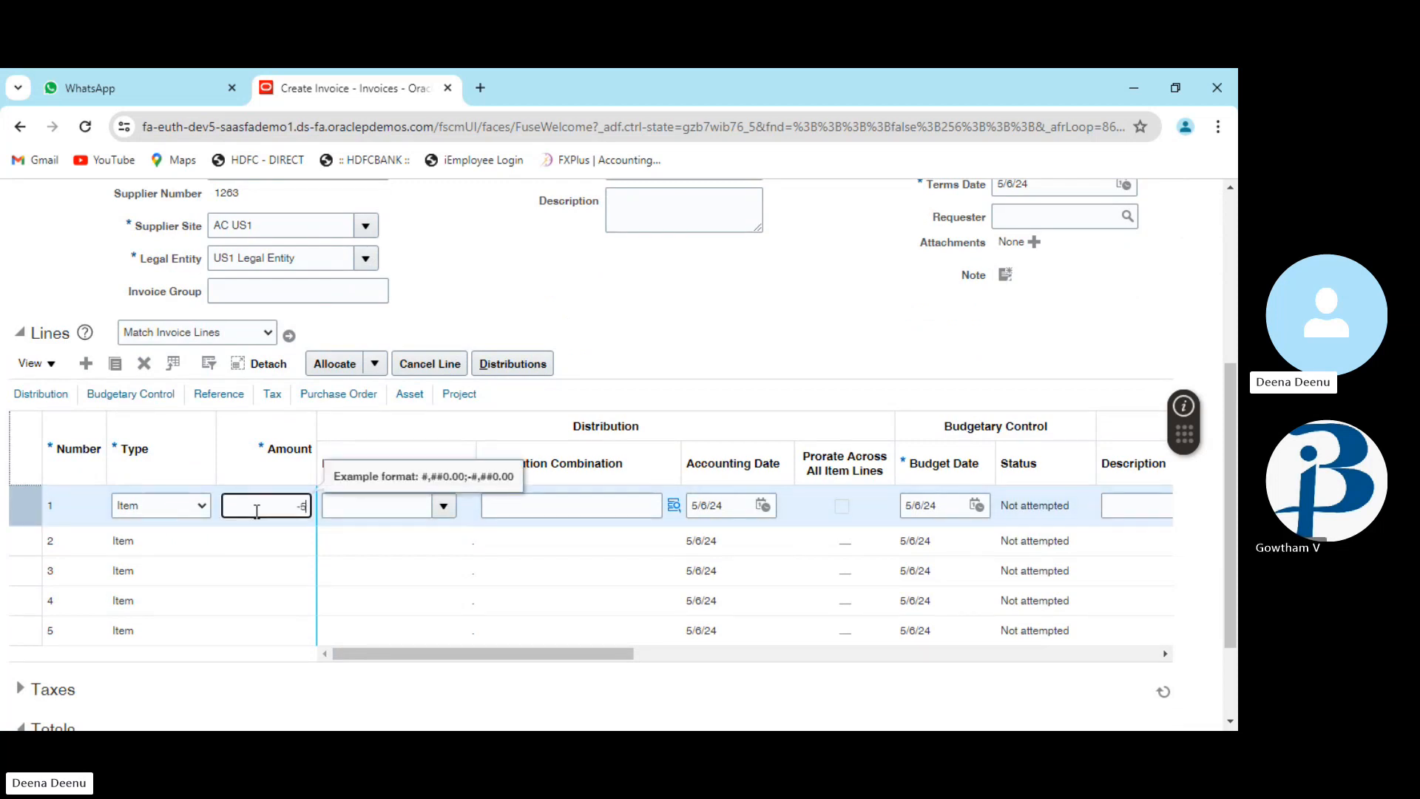
pyautogui.write('00')
pyautogui.press('Tab')
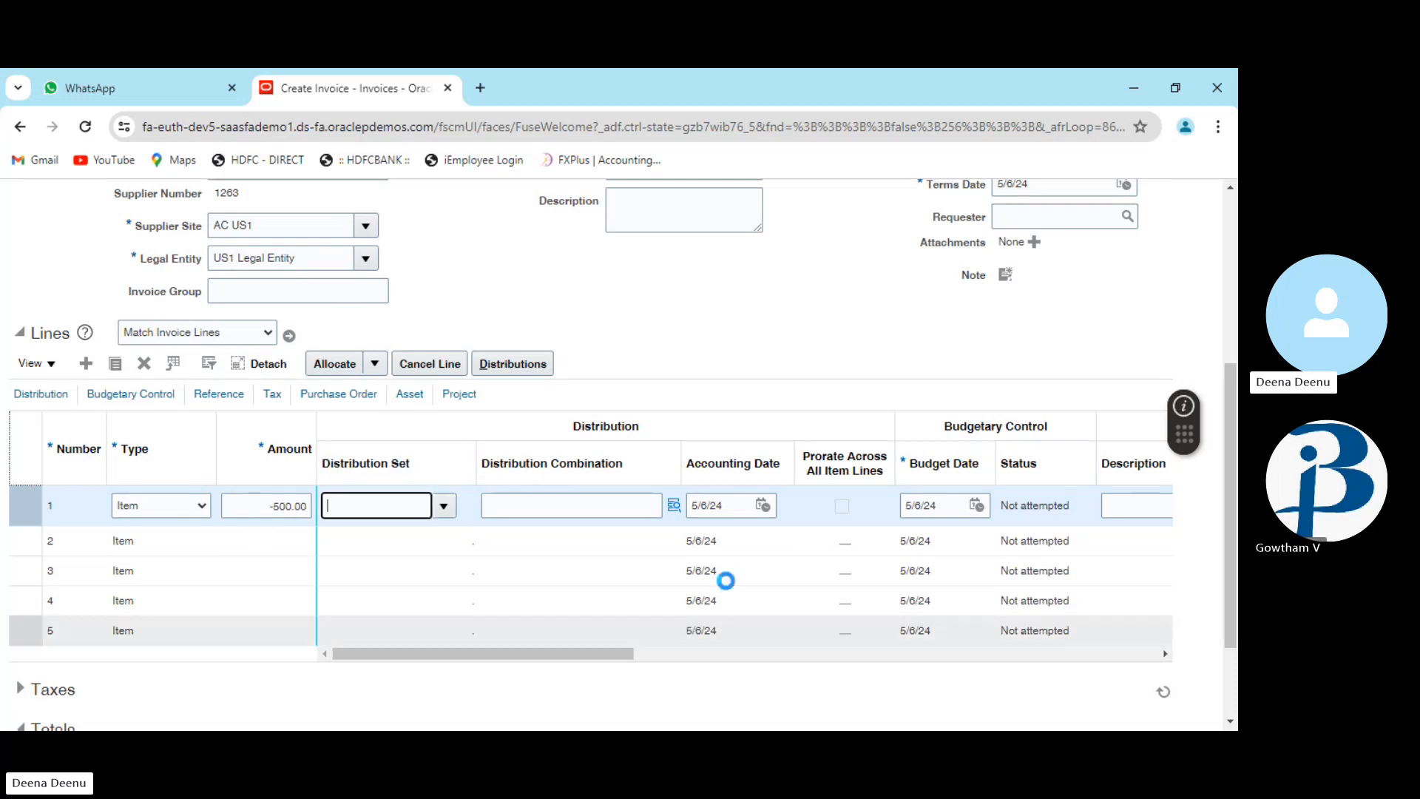
# Open the distribution combination of line 1 and search its Account segment for descriptions starting with CASH
pyautogui.click(675, 508)
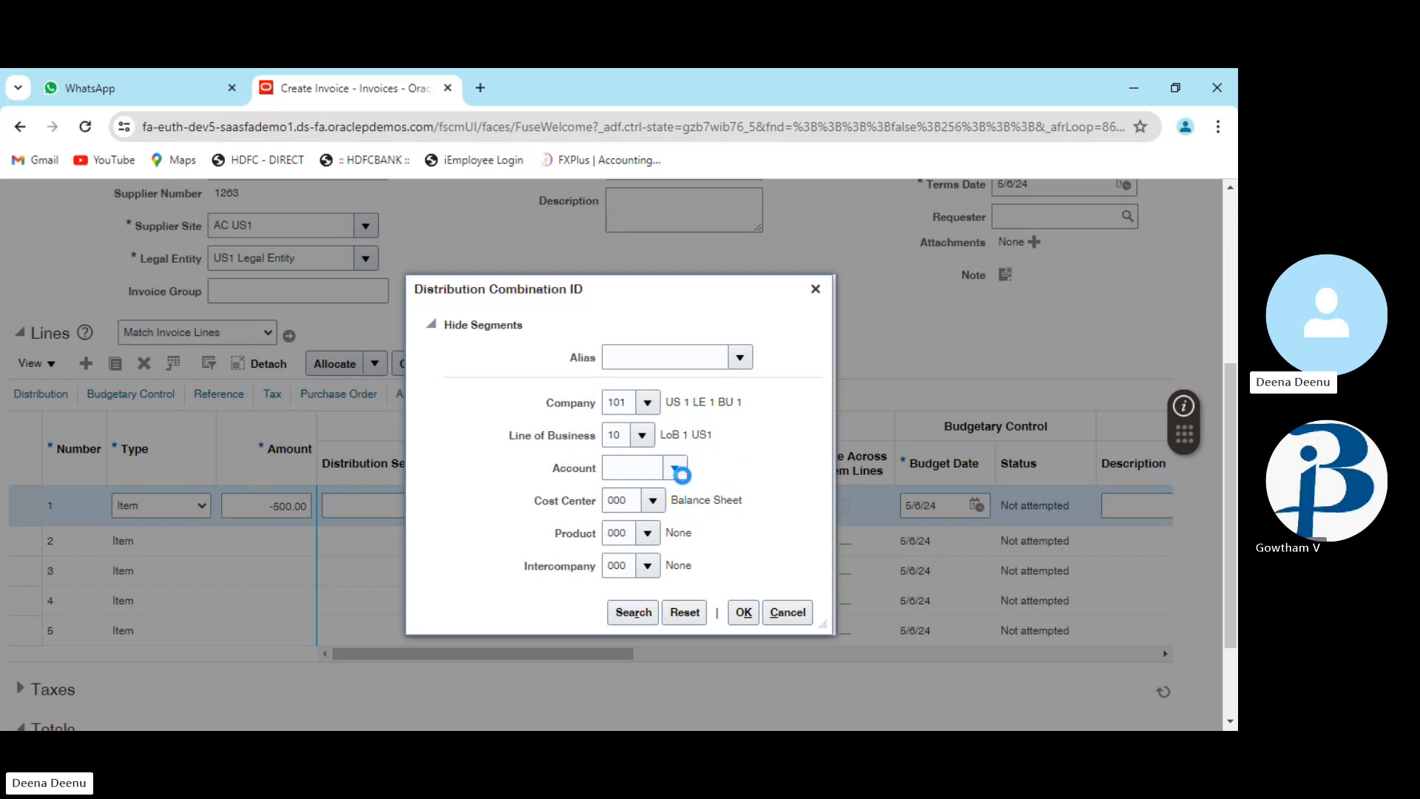
pyautogui.click(677, 470)
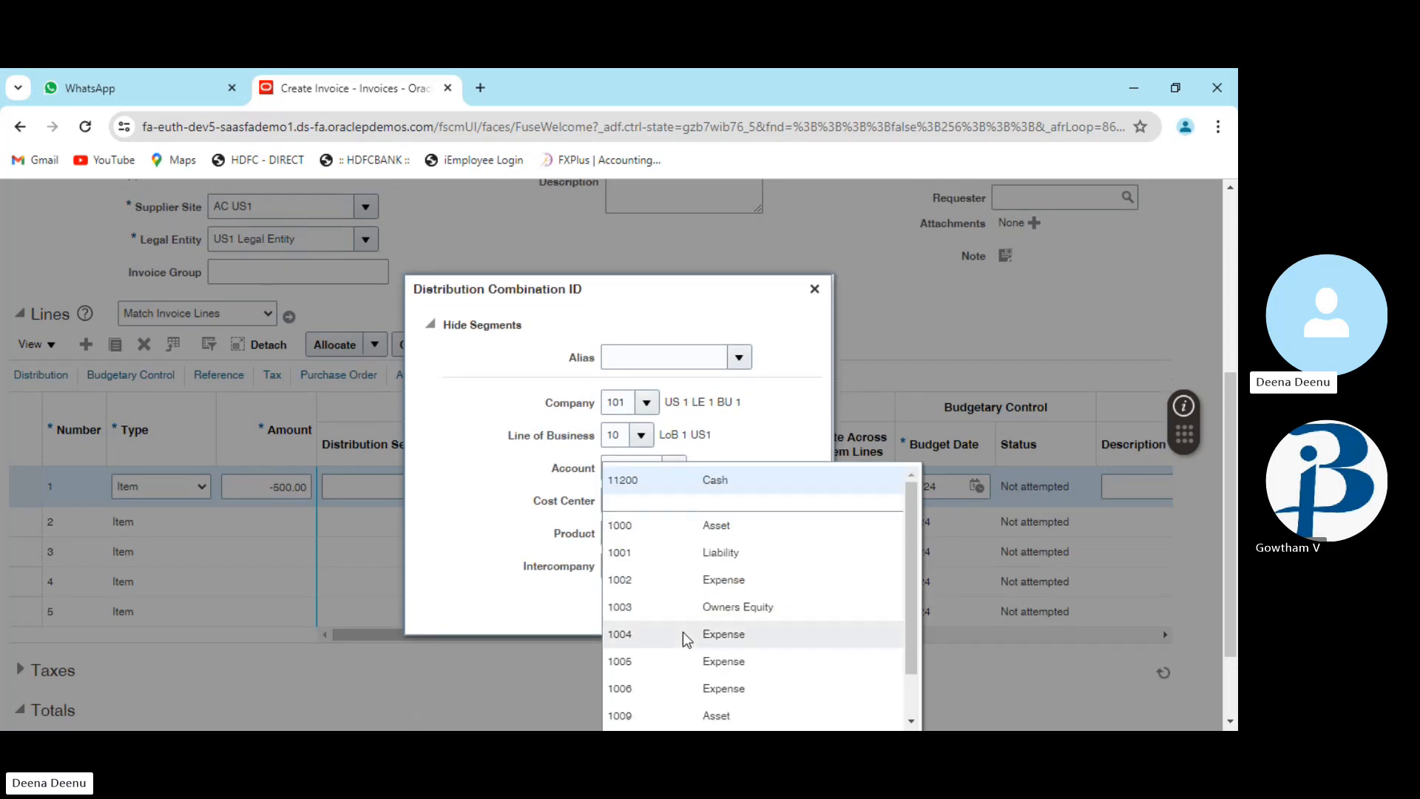
pyautogui.scroll(-4, 684, 636)
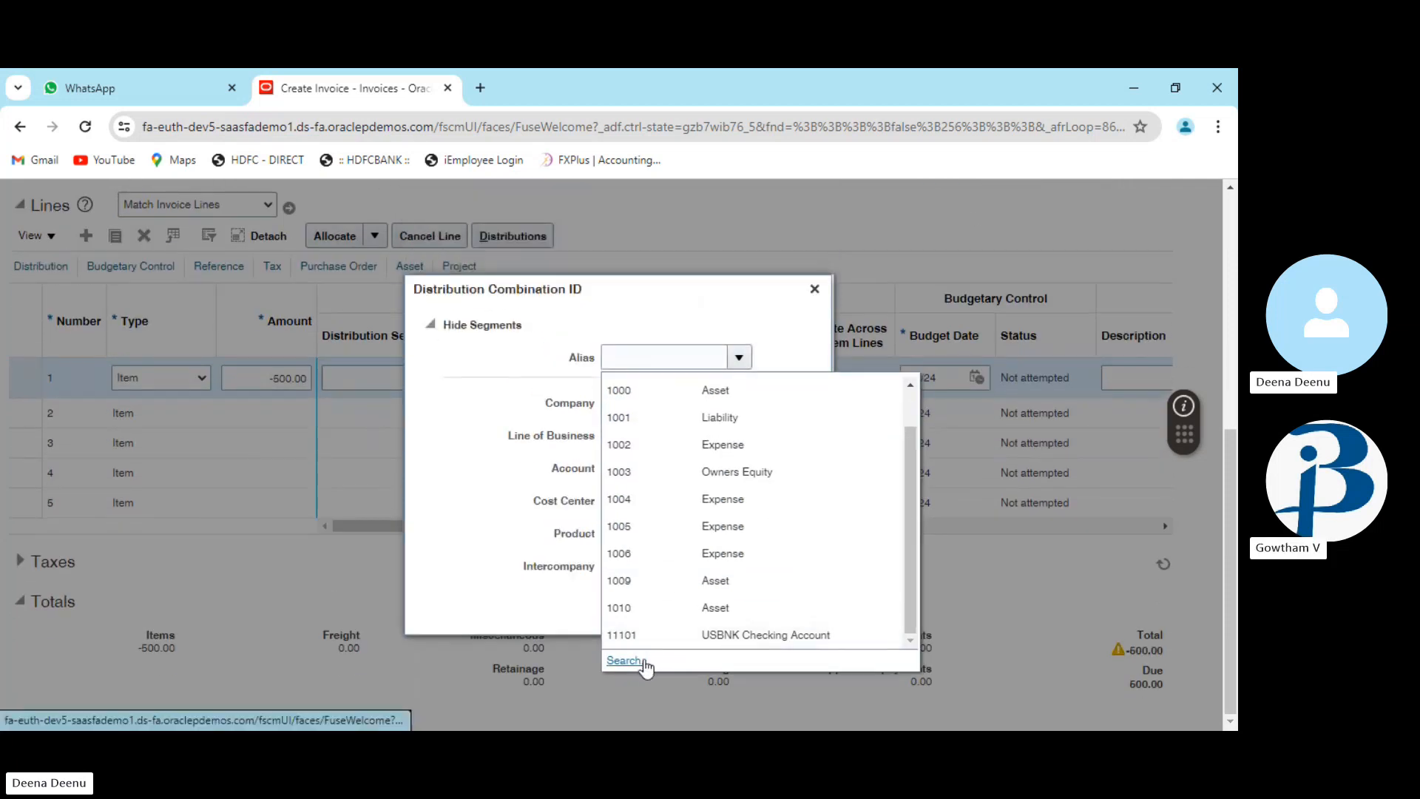
pyautogui.click(625, 661)
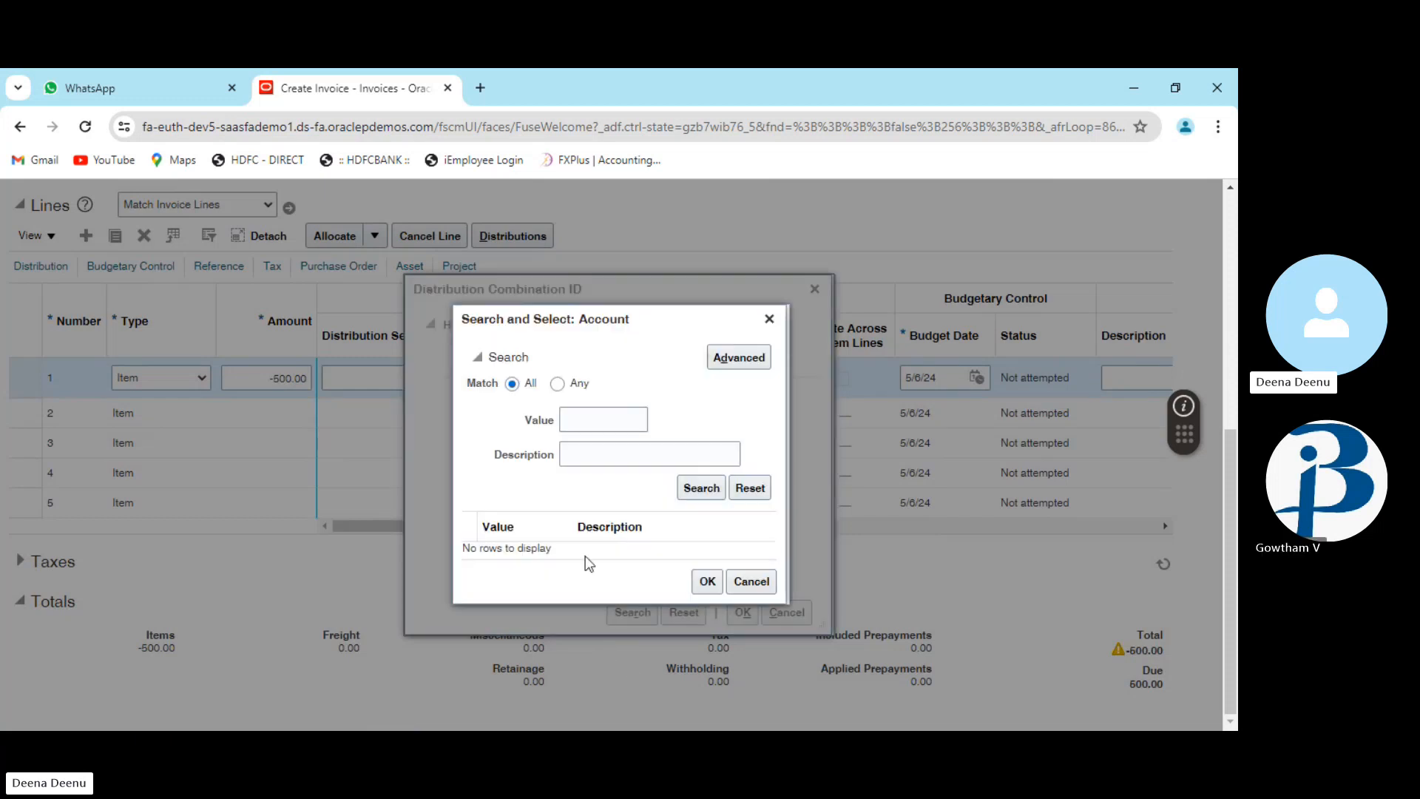
pyautogui.click(590, 455)
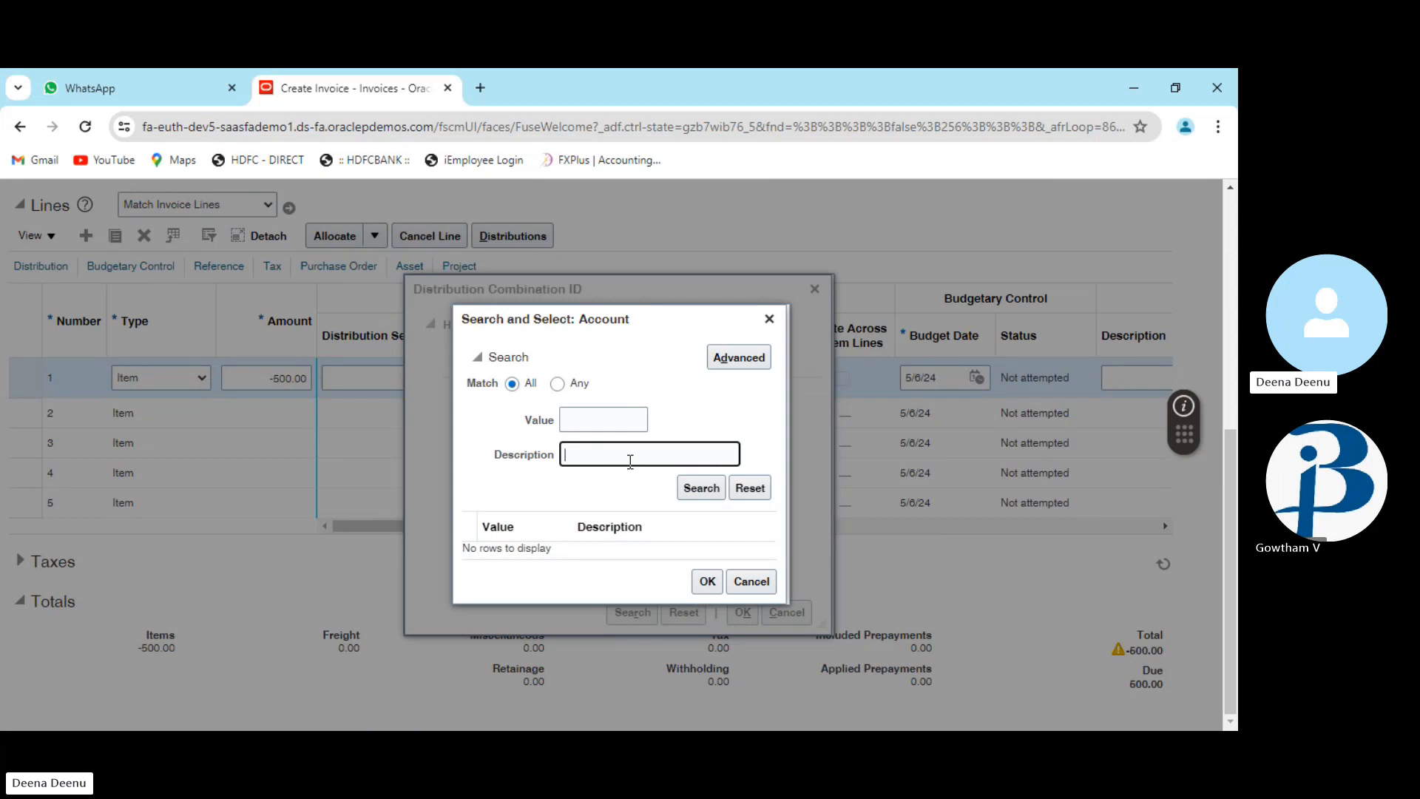
pyautogui.click(701, 488)
pyautogui.write('CAS')
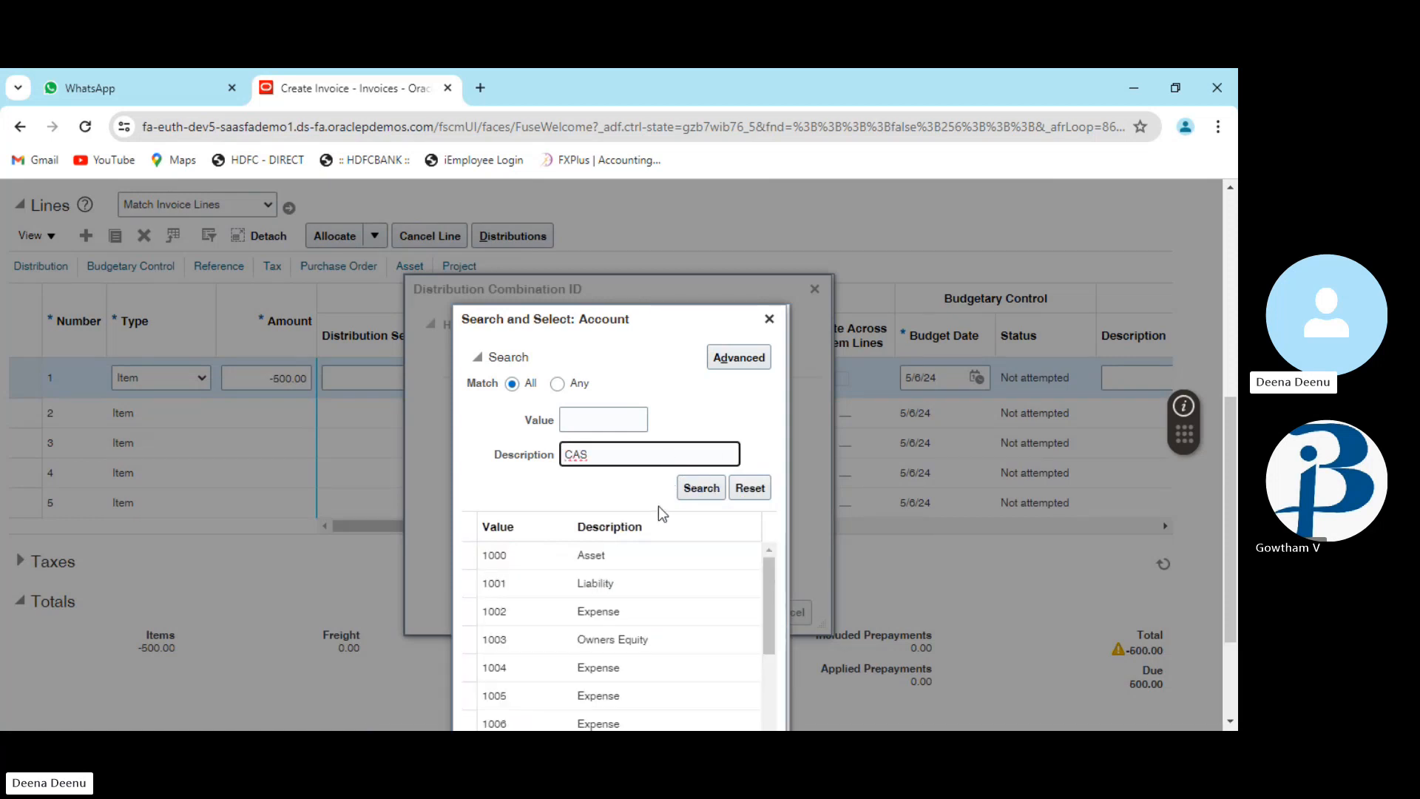
pyautogui.write('H')
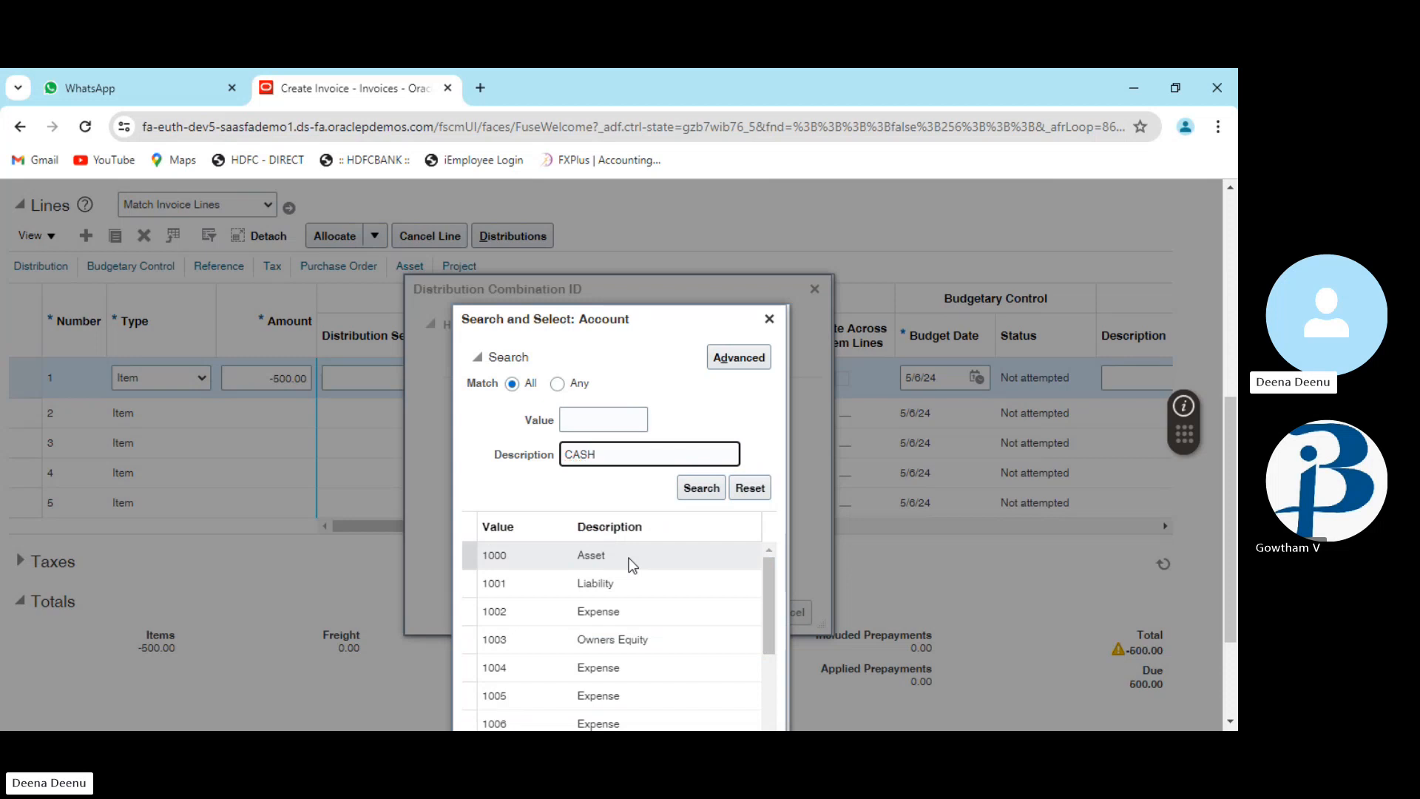
pyautogui.click(697, 491)
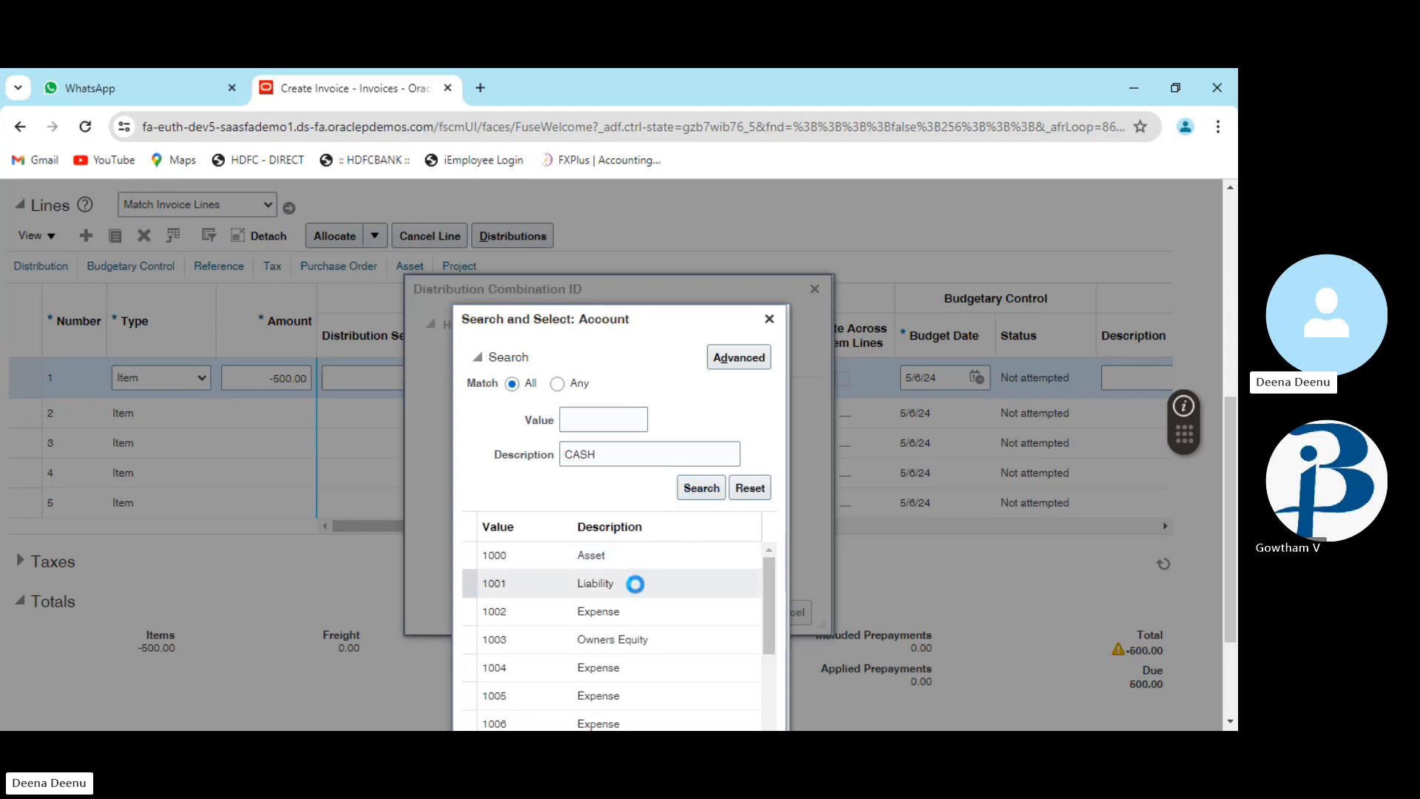
# Assign account 12145 Cash Clearing and apply the distribution combination 101.10.12145.000.000.000 to line 1
pyautogui.click(590, 533)
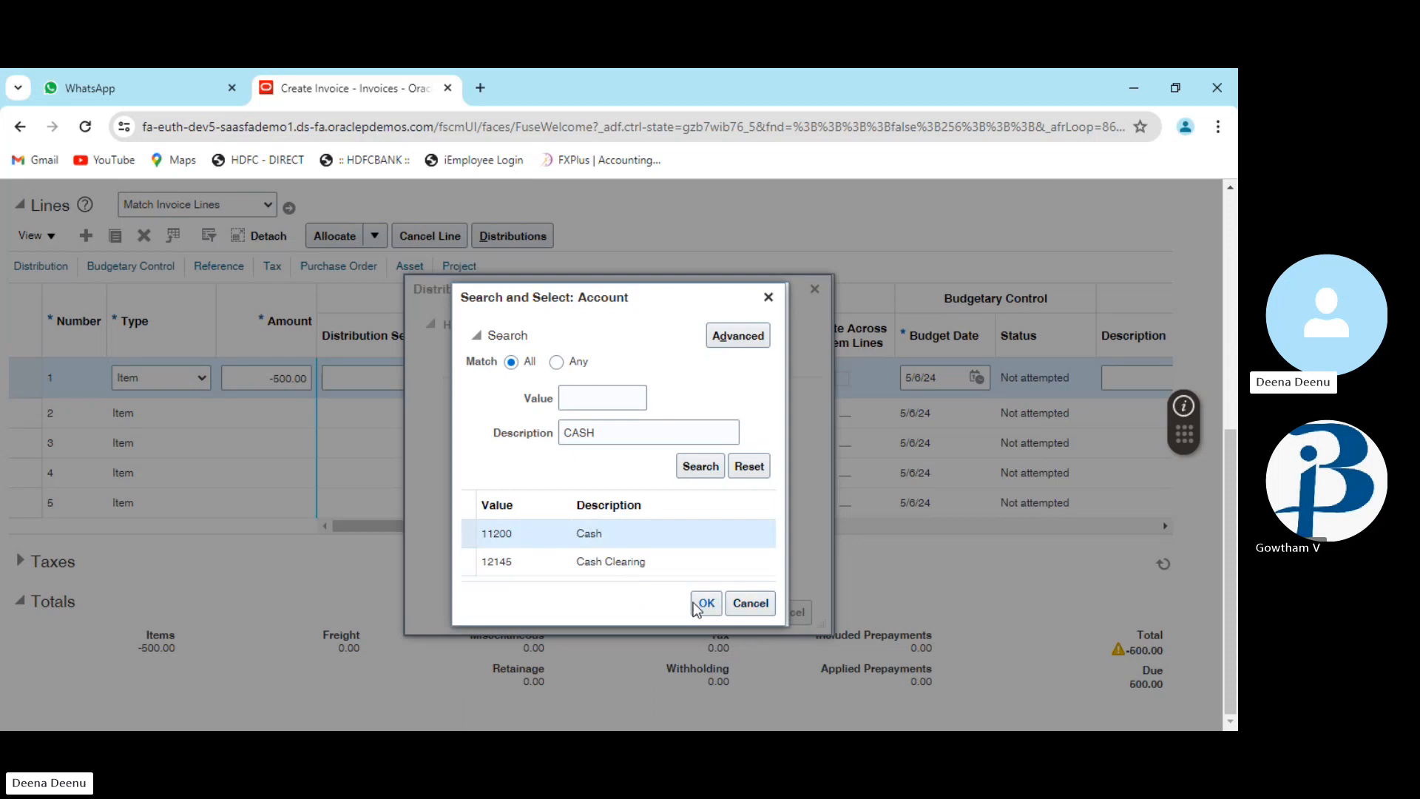
pyautogui.click(655, 571)
pyautogui.click(706, 604)
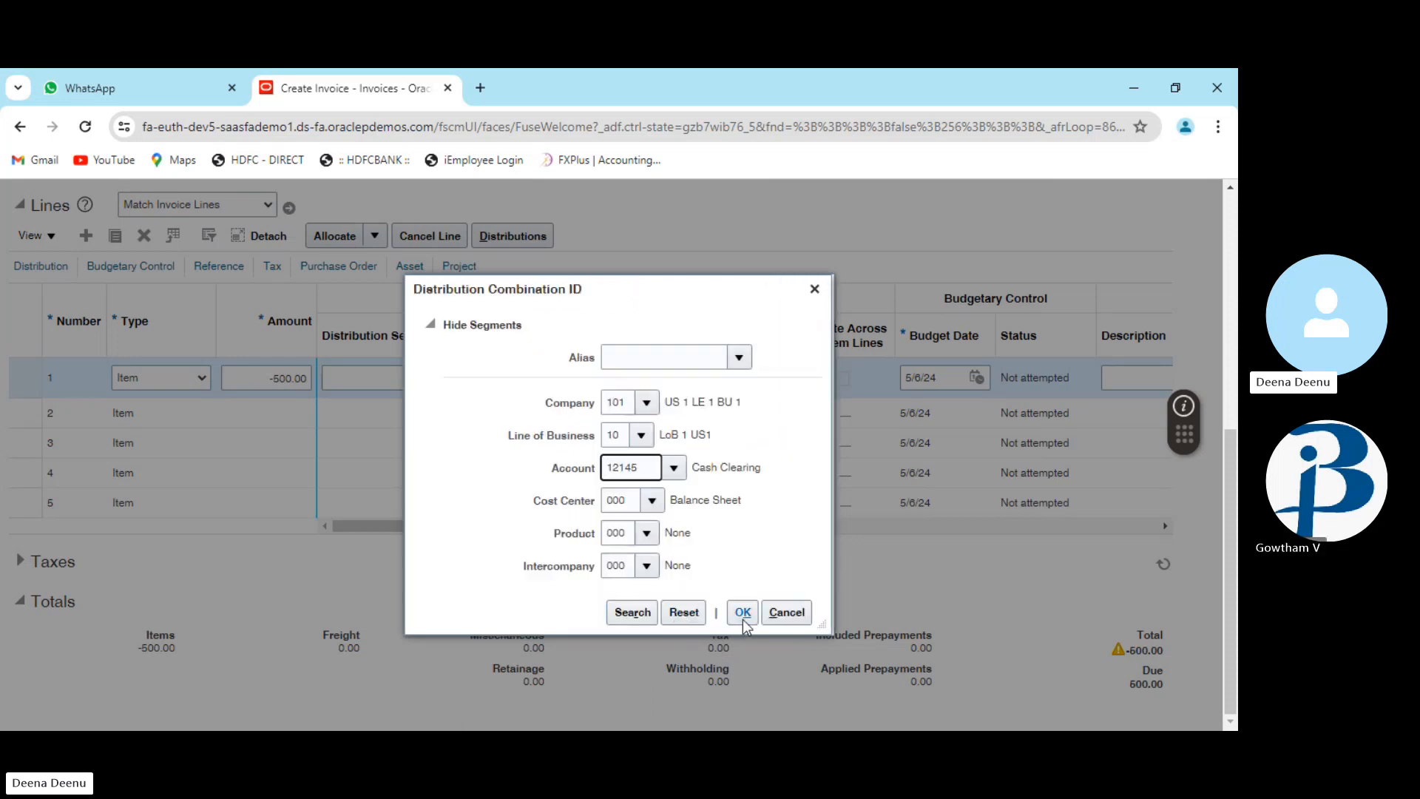
pyautogui.click(742, 613)
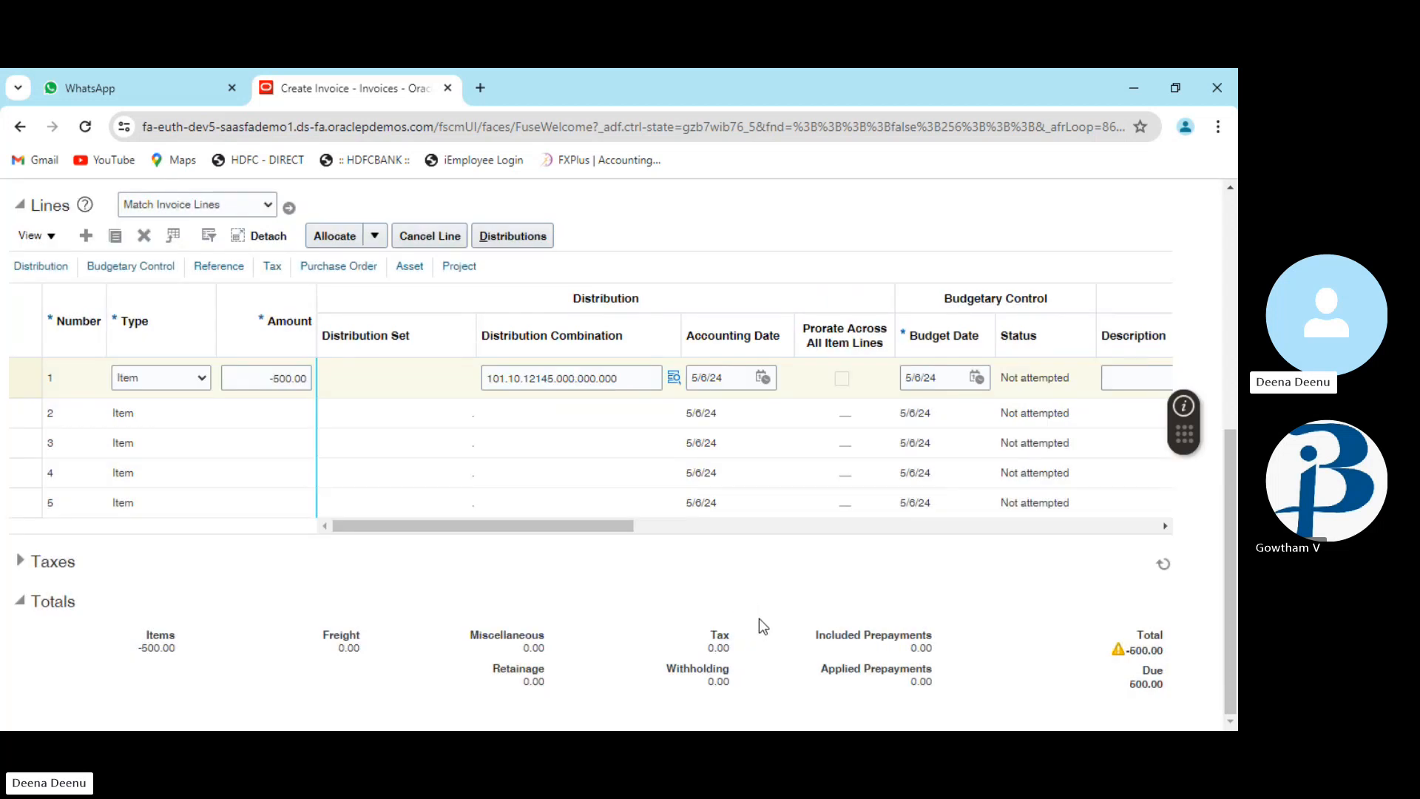
# Change the credit memo's header amount to -500.00 and compare it with the invoice totals
pyautogui.scroll(1, 759, 619)
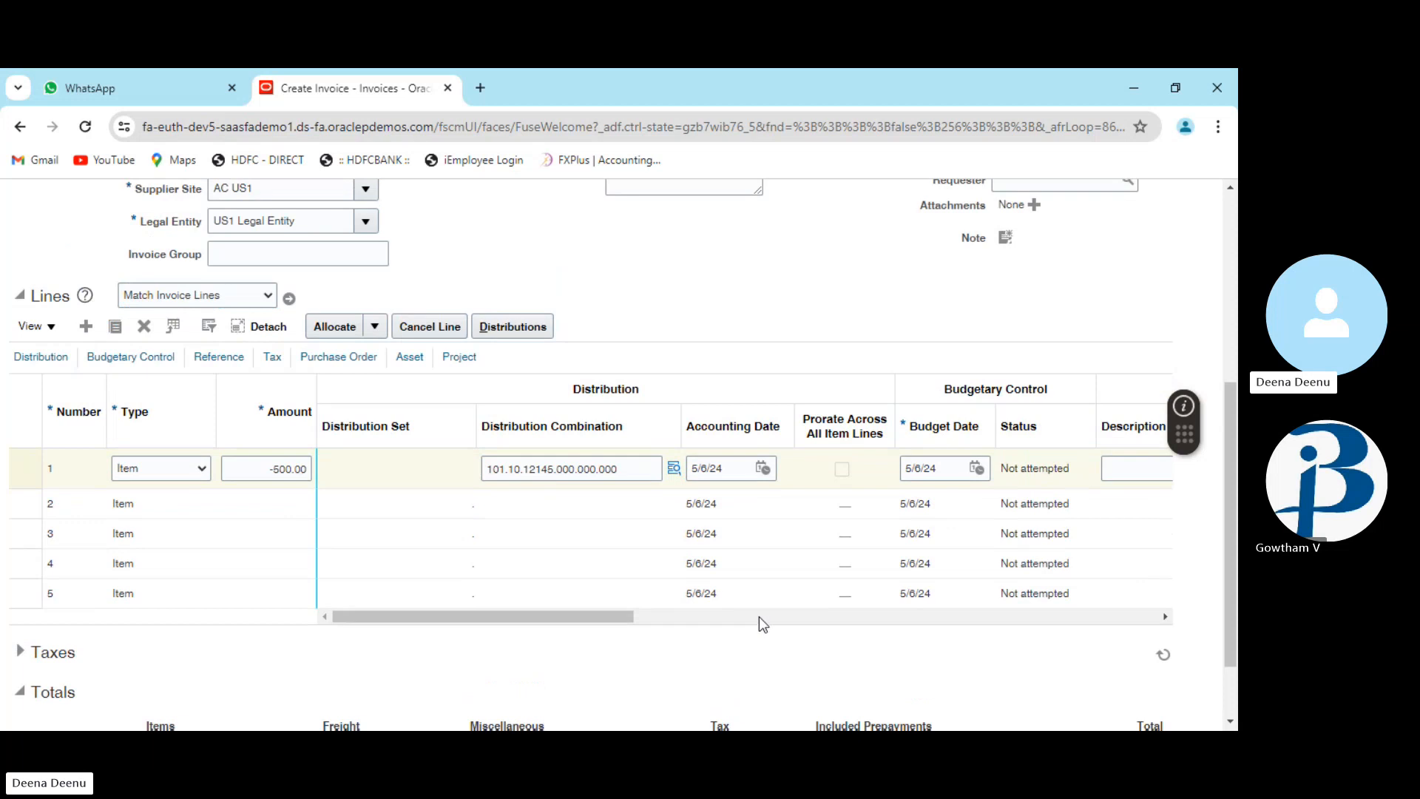
pyautogui.scroll(2, 759, 615)
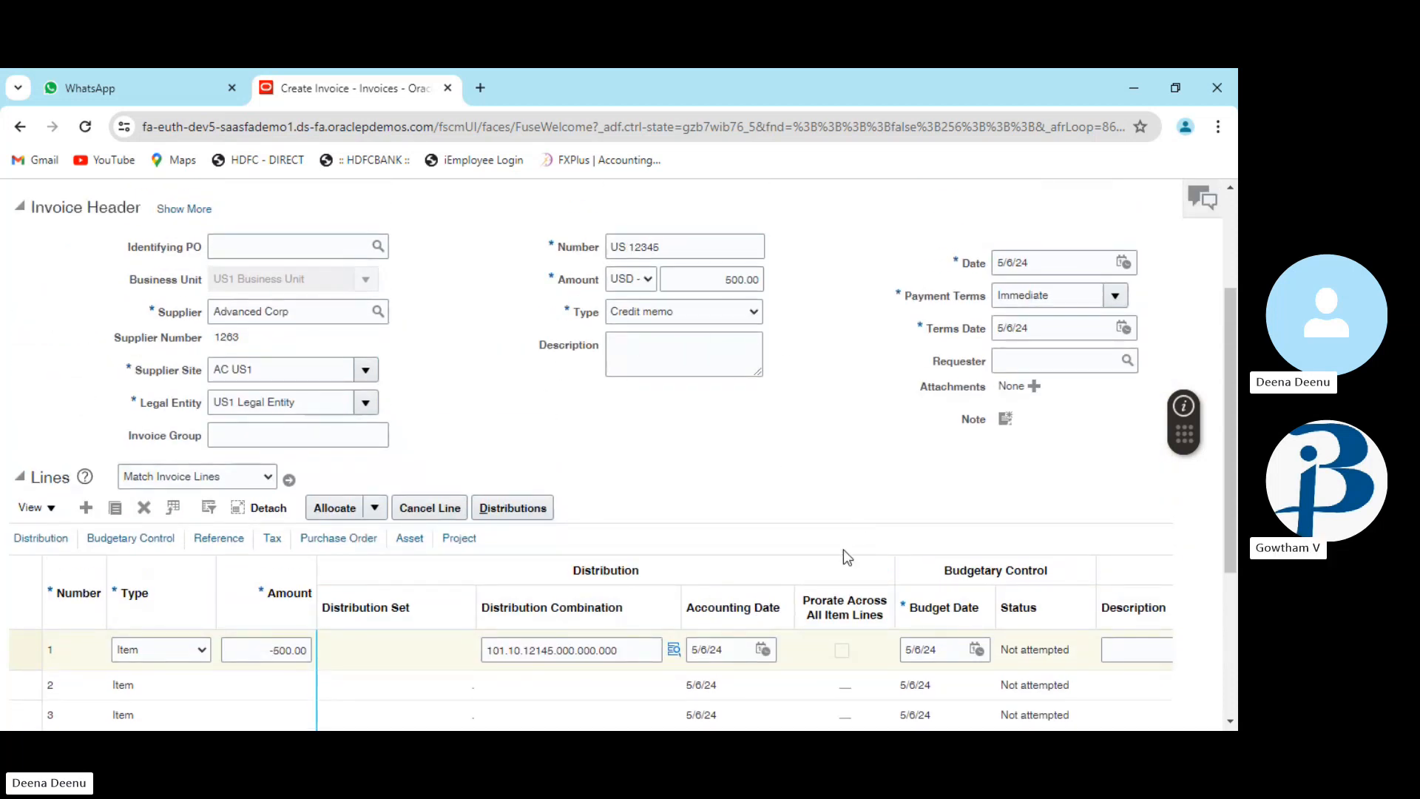
pyautogui.scroll(-2, 844, 553)
pyautogui.scroll(2, 843, 554)
pyautogui.scroll(-1, 581, 400)
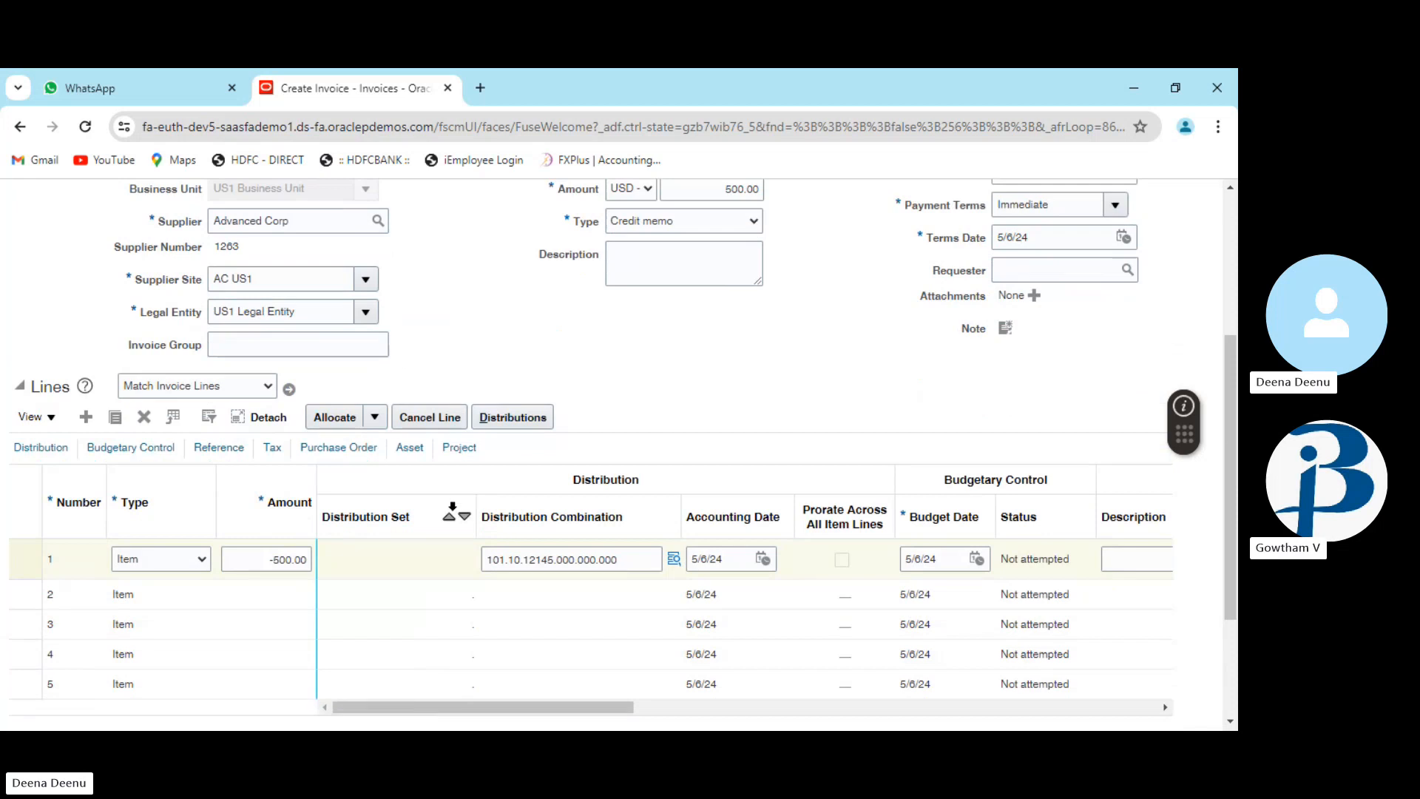
pyautogui.click(732, 190)
pyautogui.write('-')
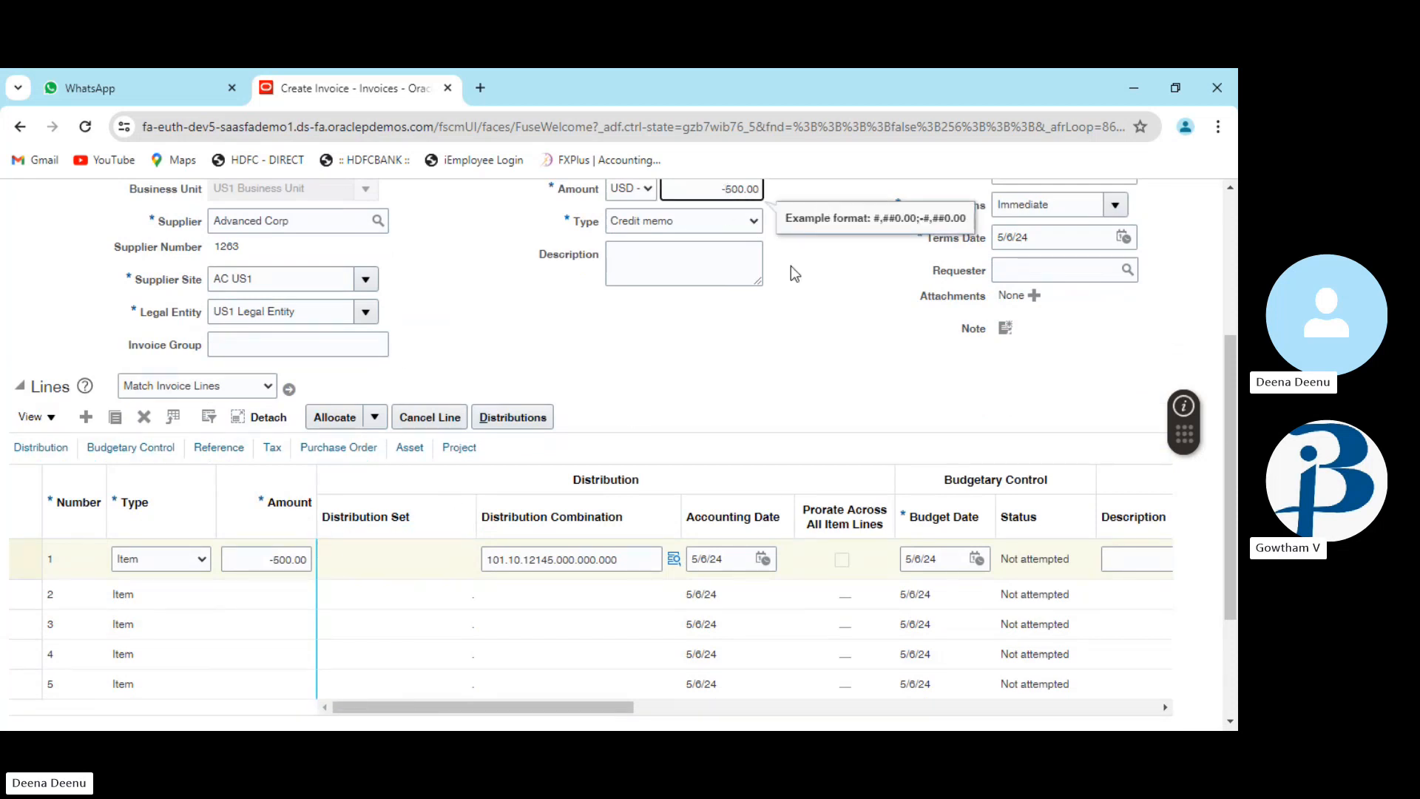
pyautogui.click(758, 377)
pyautogui.scroll(1, 758, 377)
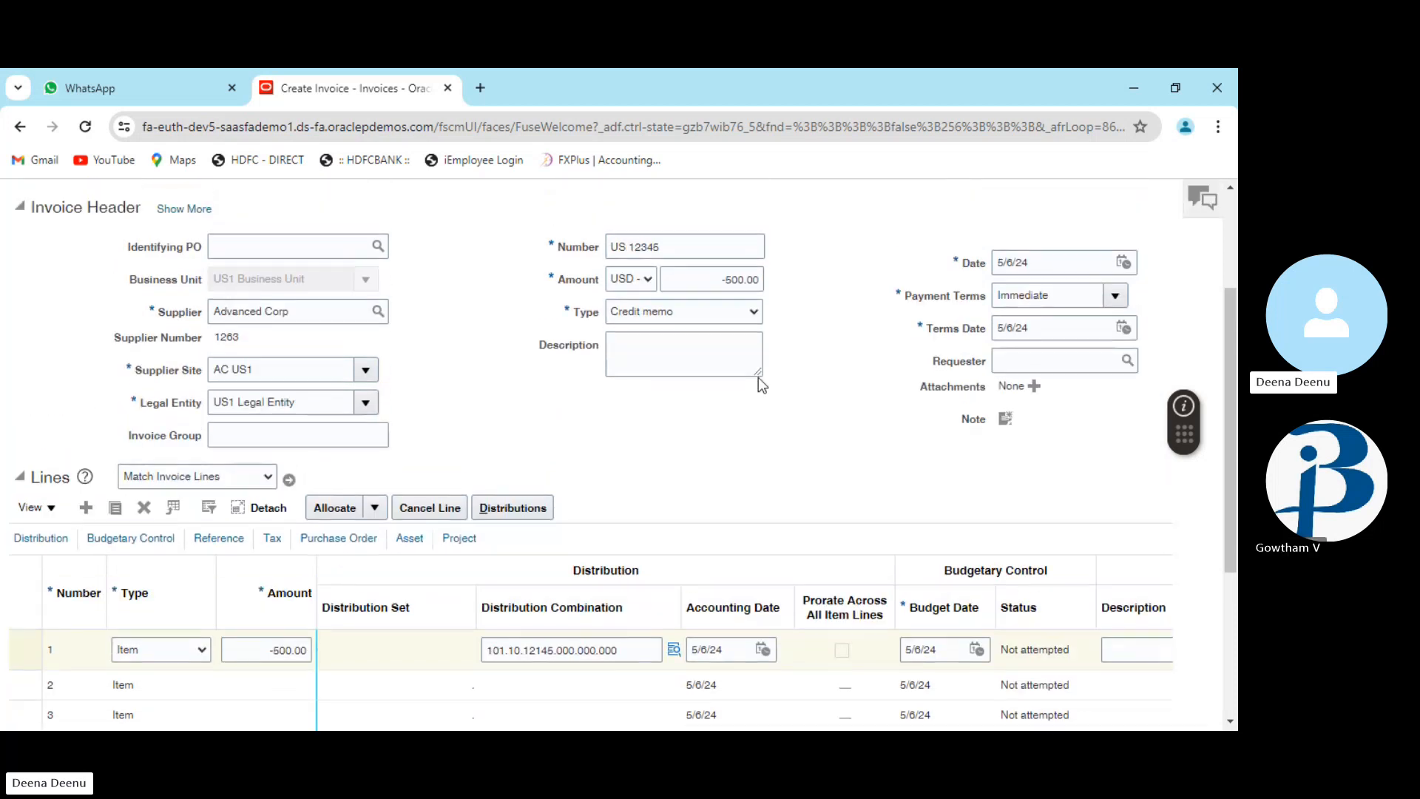
pyautogui.scroll(-3, 767, 390)
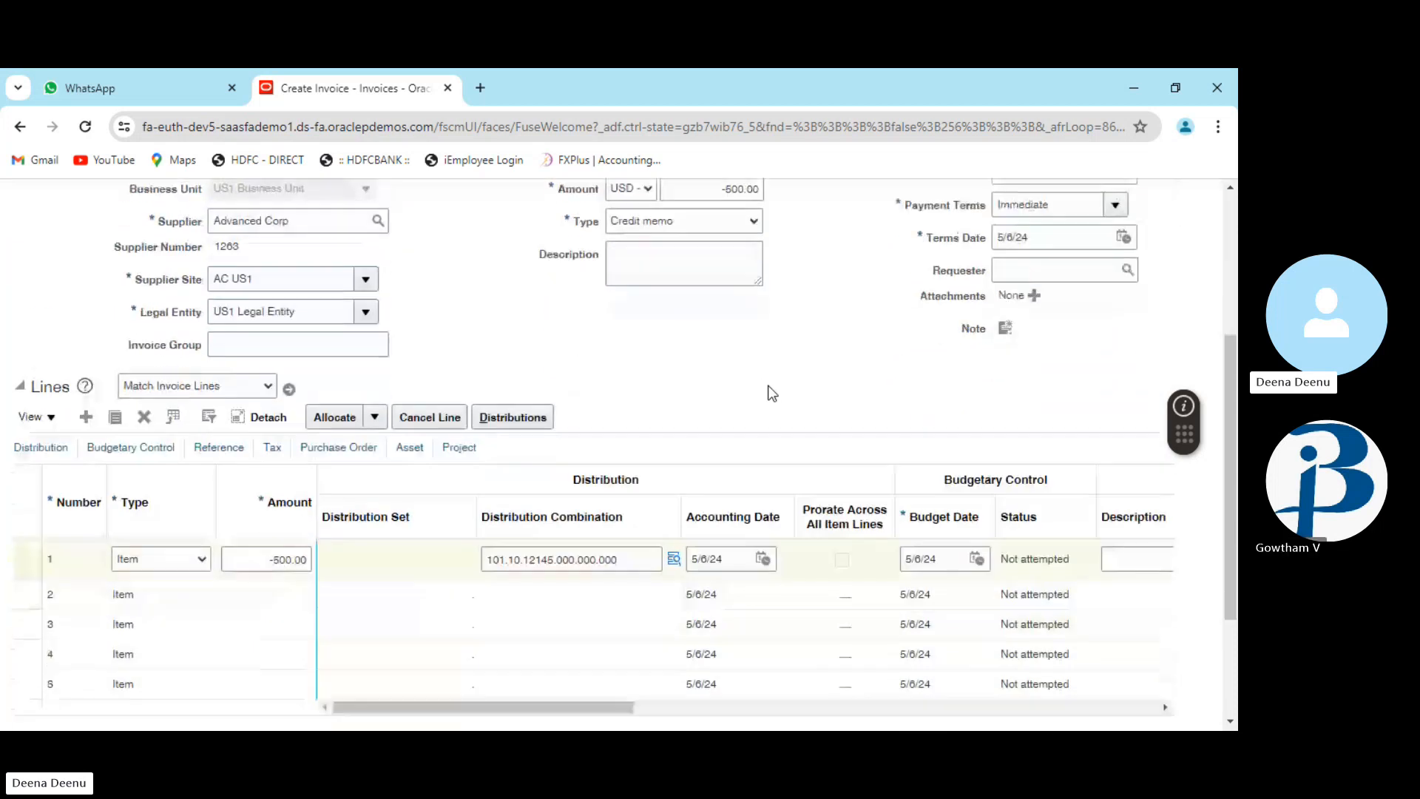
pyautogui.scroll(-1, 770, 392)
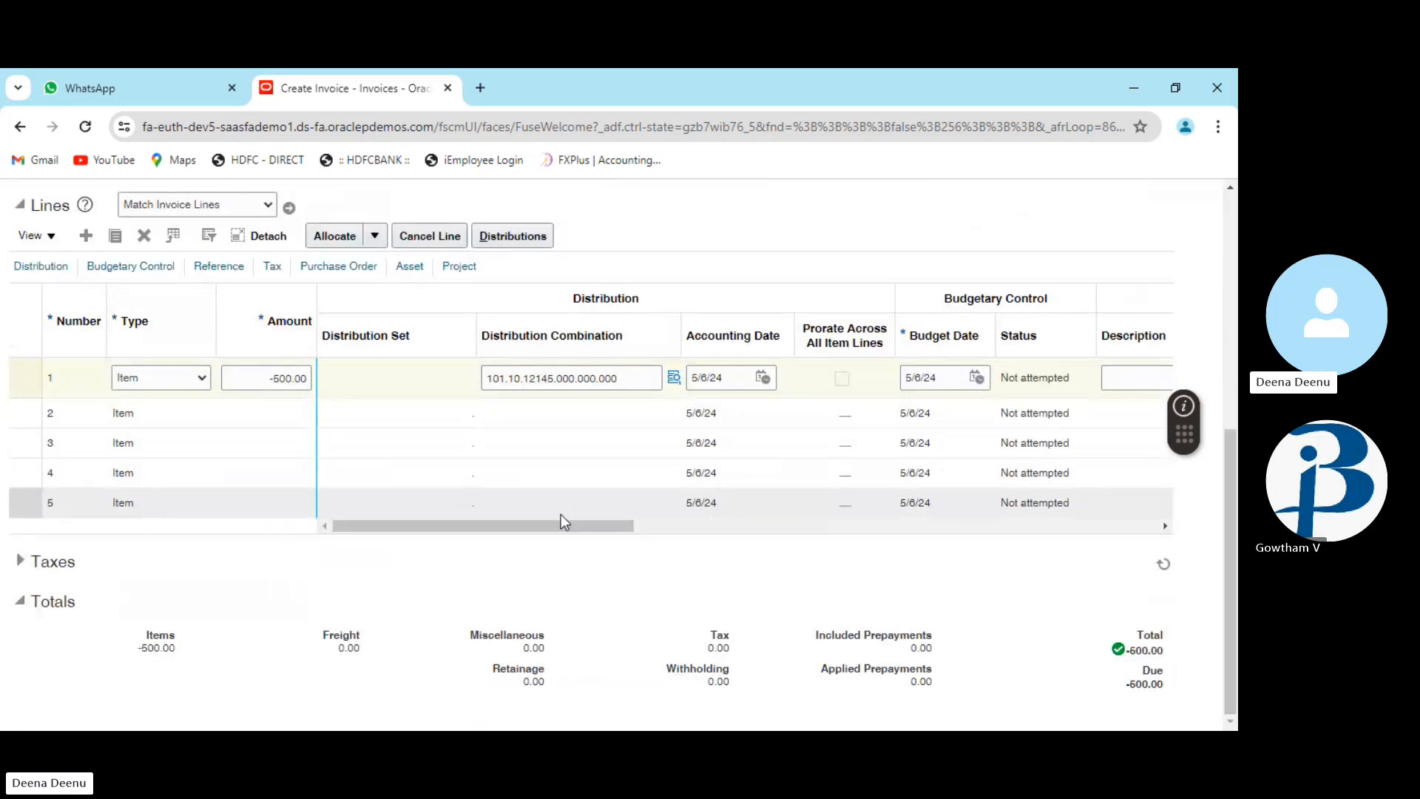
# Save the Advanced Corp credit memo and validate it
pyautogui.scroll(4, 561, 514)
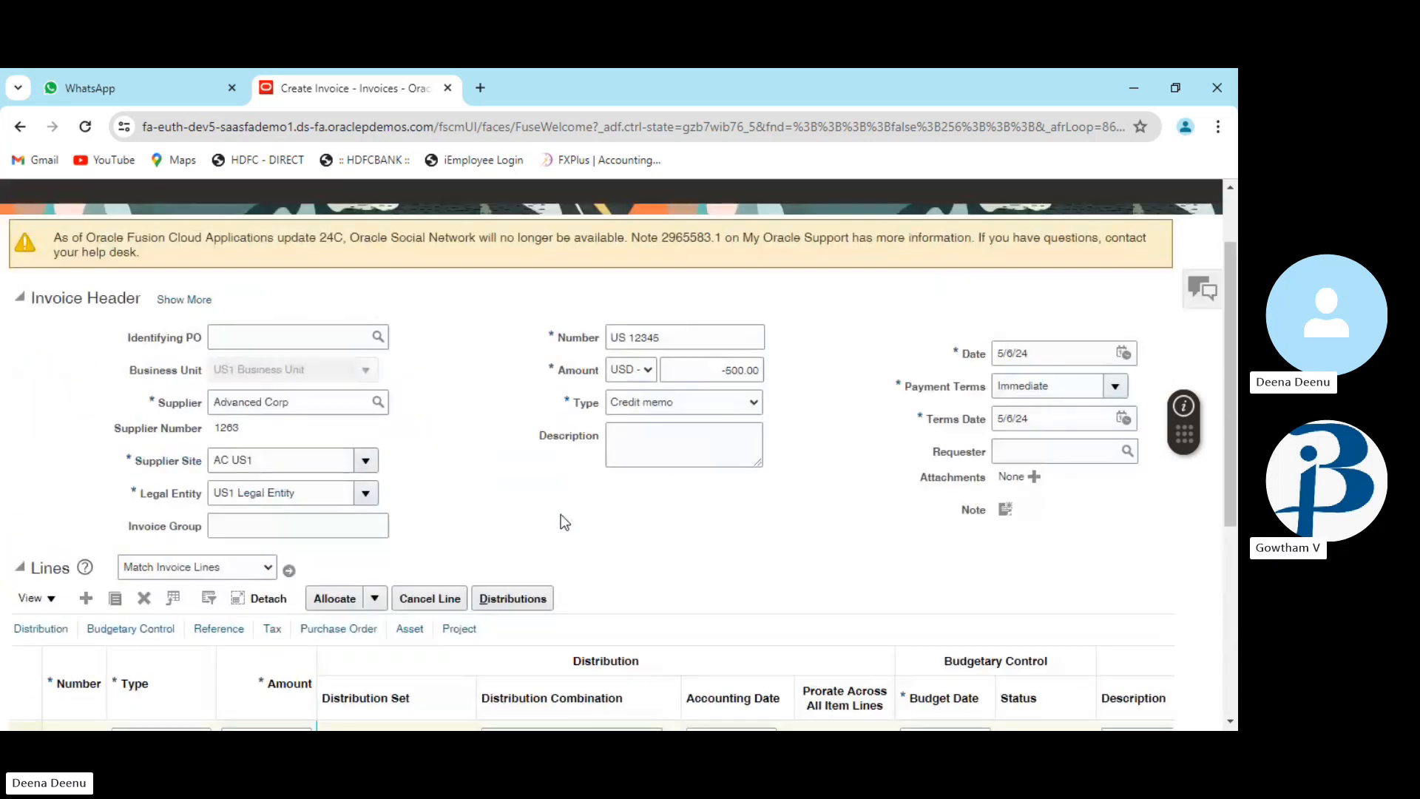
pyautogui.scroll(1, 562, 514)
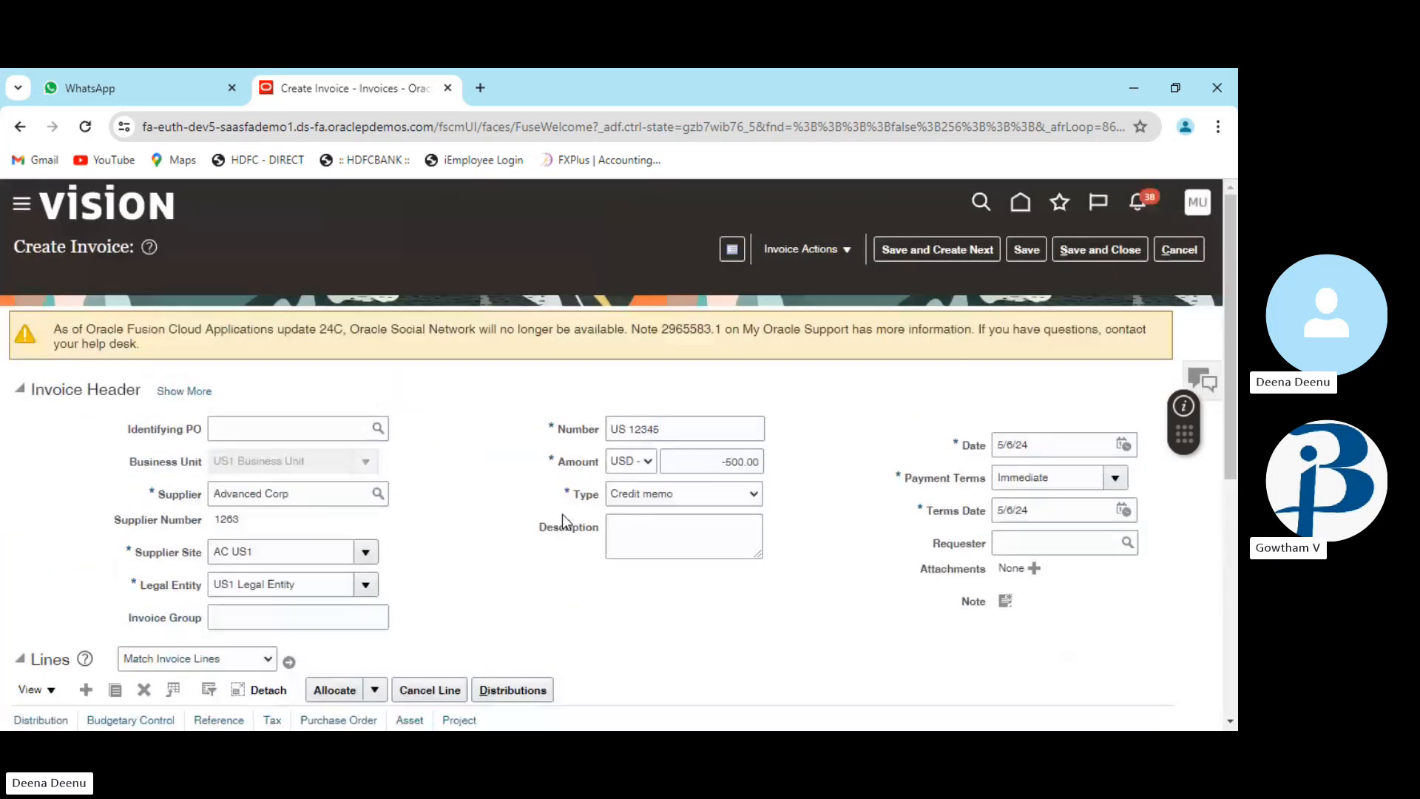
pyautogui.click(1026, 252)
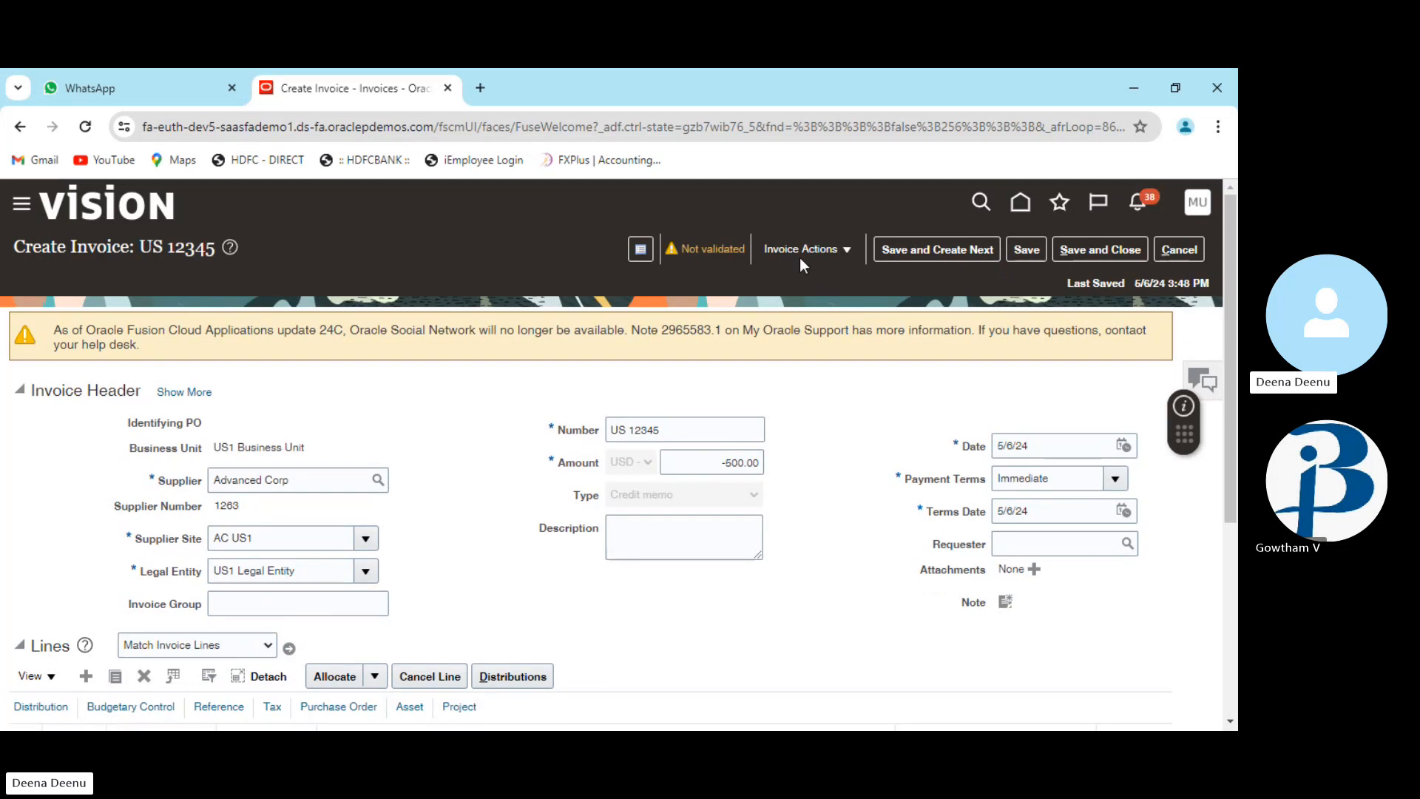
pyautogui.click(815, 242)
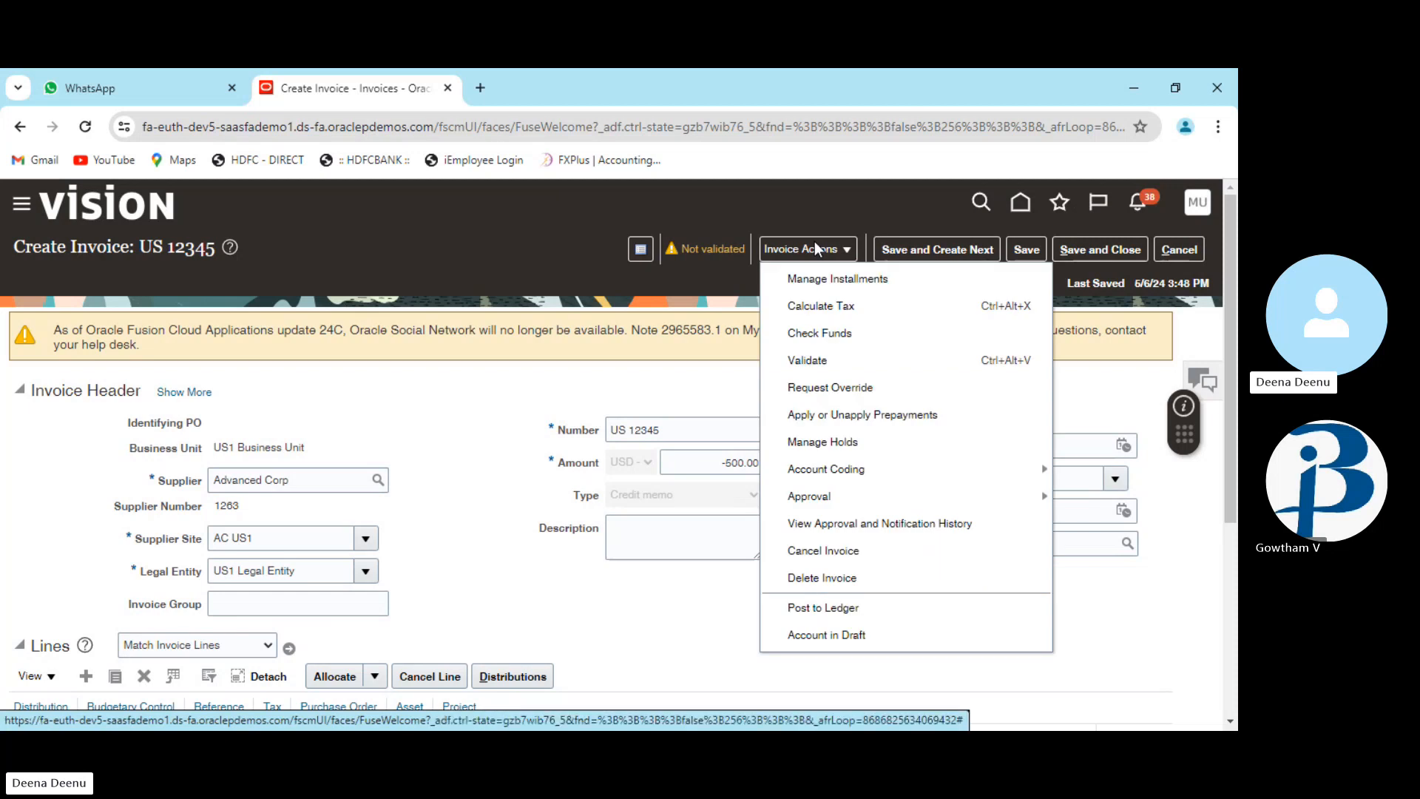
pyautogui.click(827, 359)
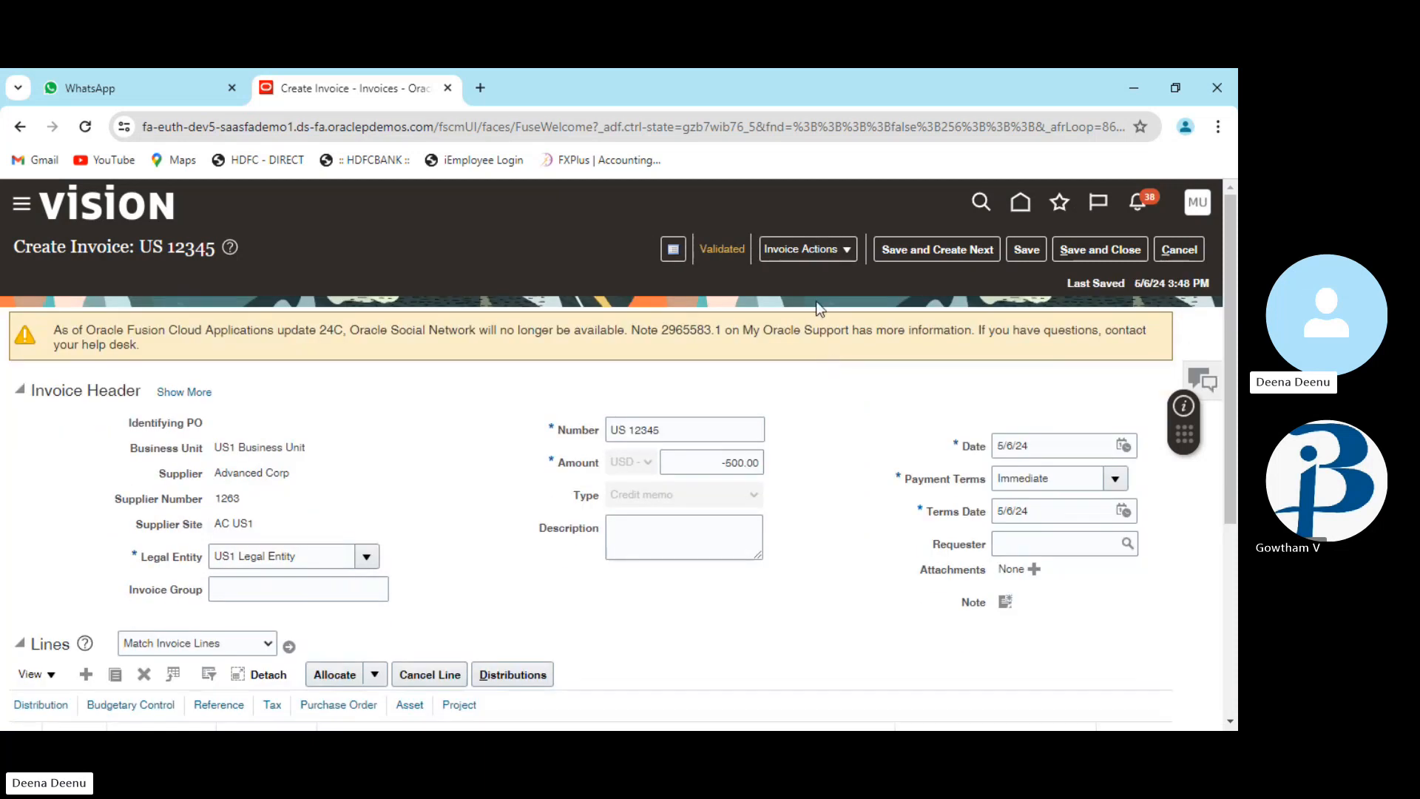
# Post the validated credit memo to the ledger and review its accounting lines
pyautogui.click(824, 251)
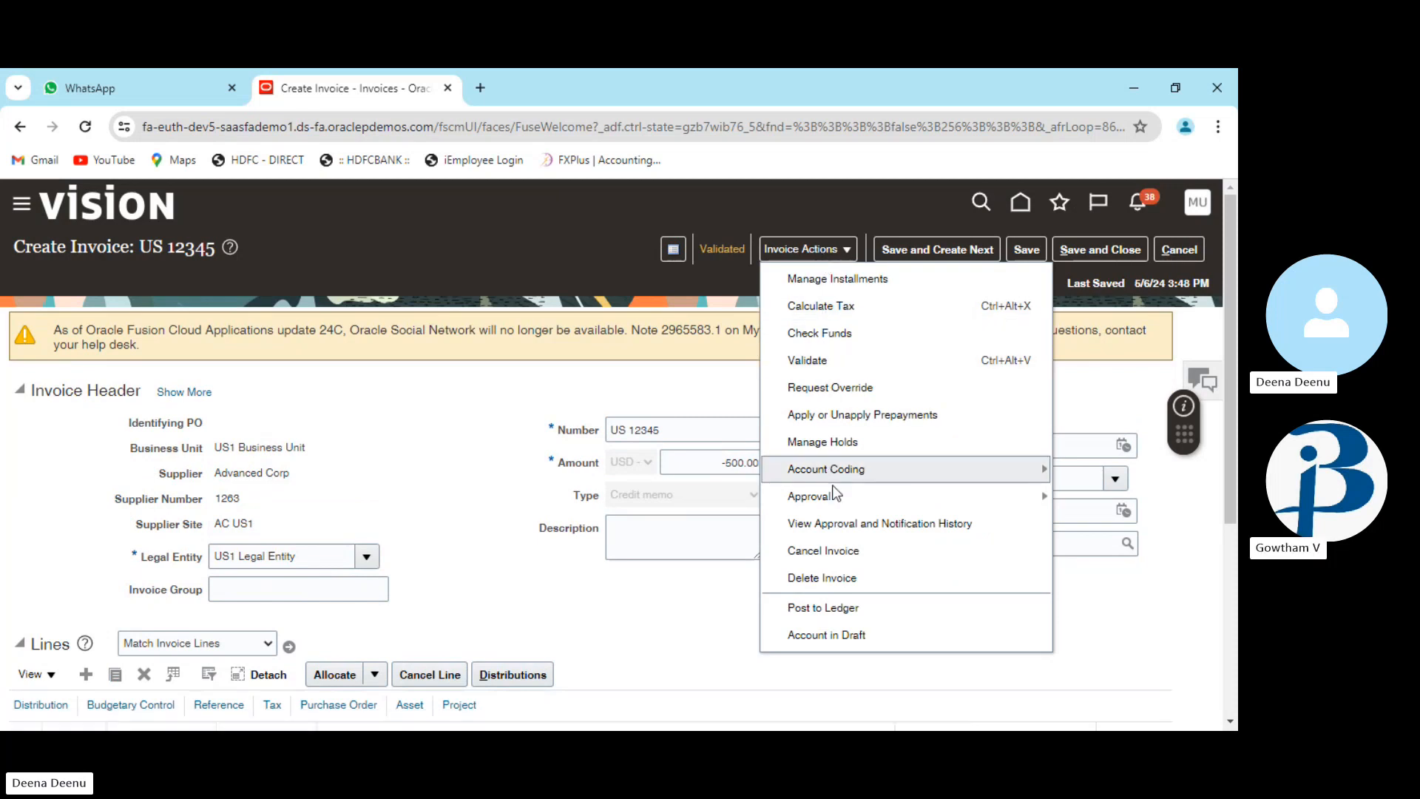
pyautogui.click(837, 609)
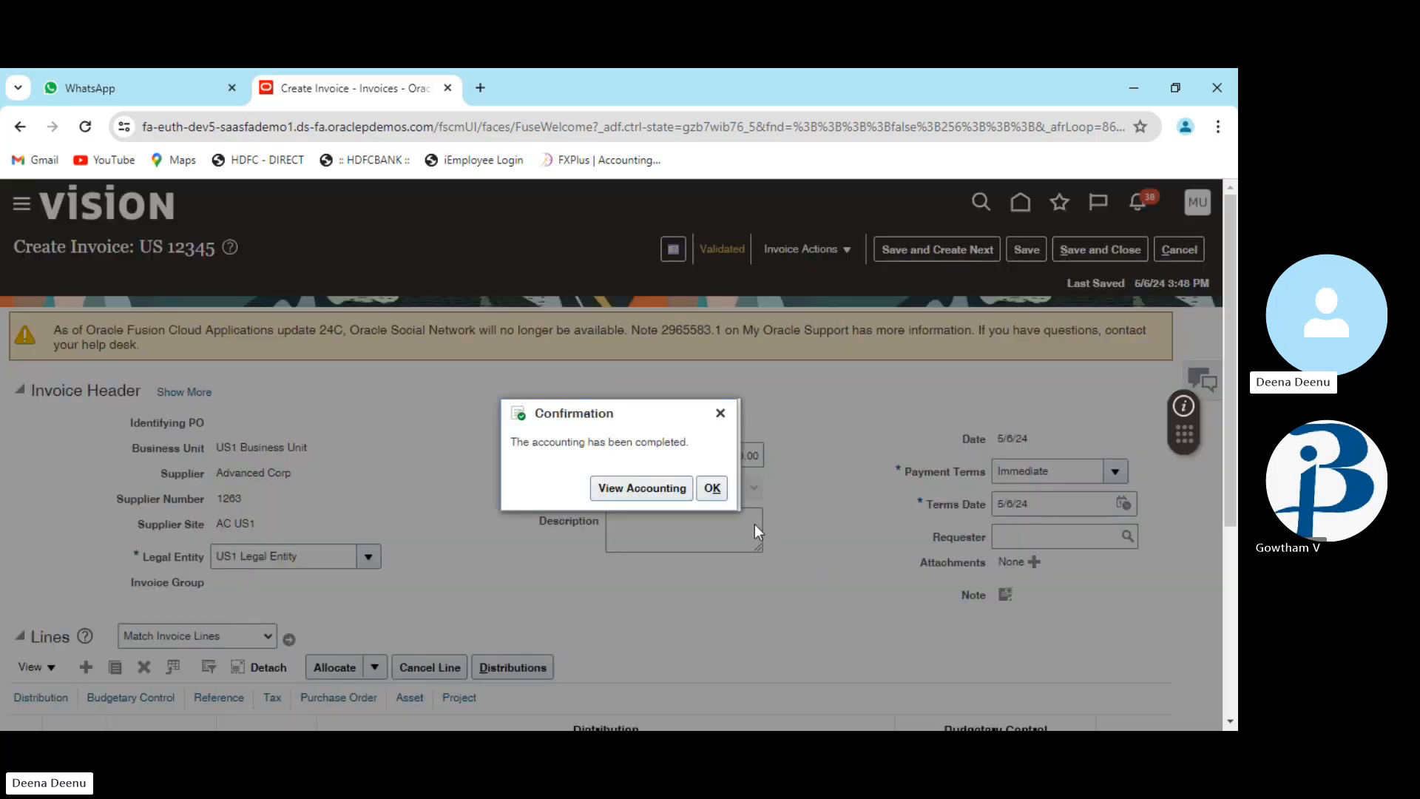
pyautogui.click(655, 489)
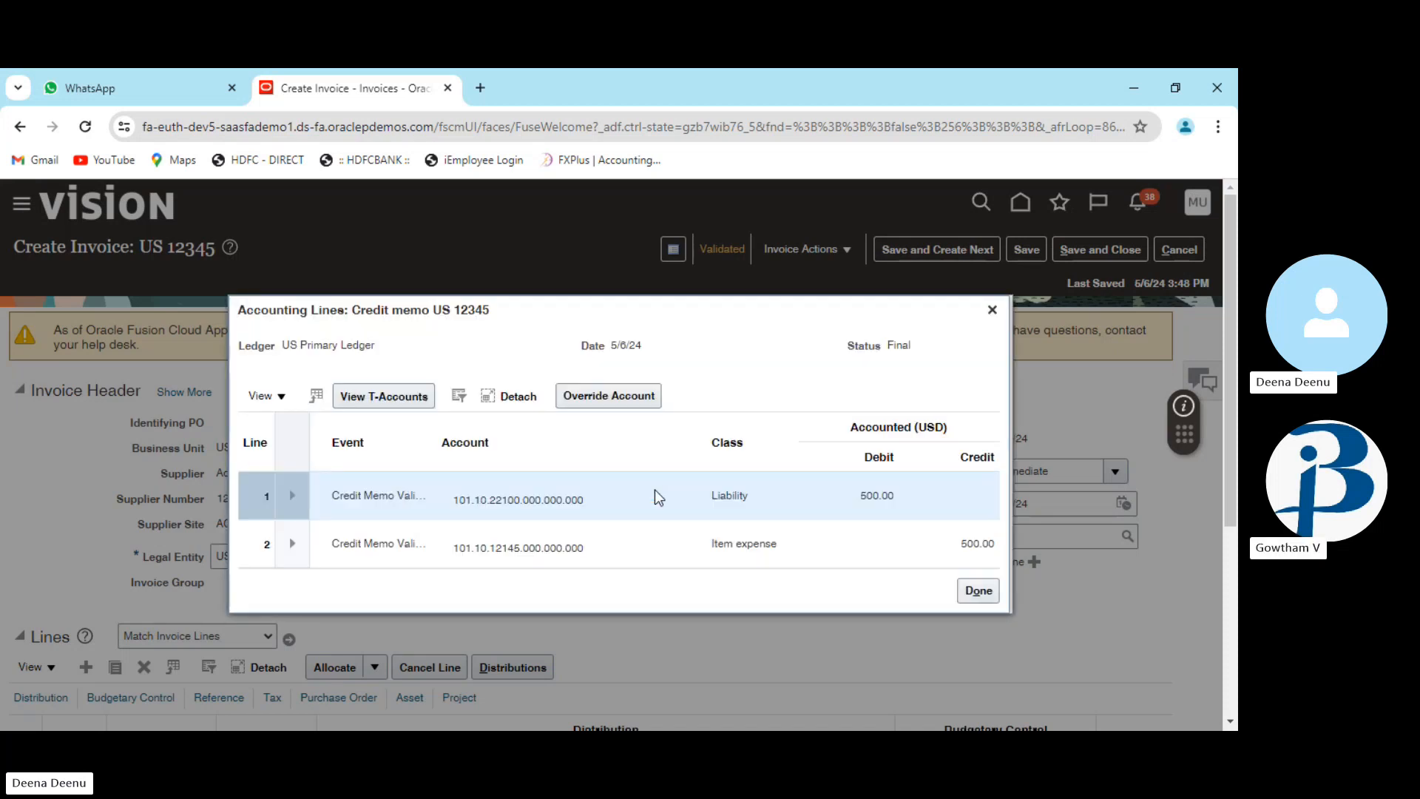
pyautogui.scroll(-3, 655, 490)
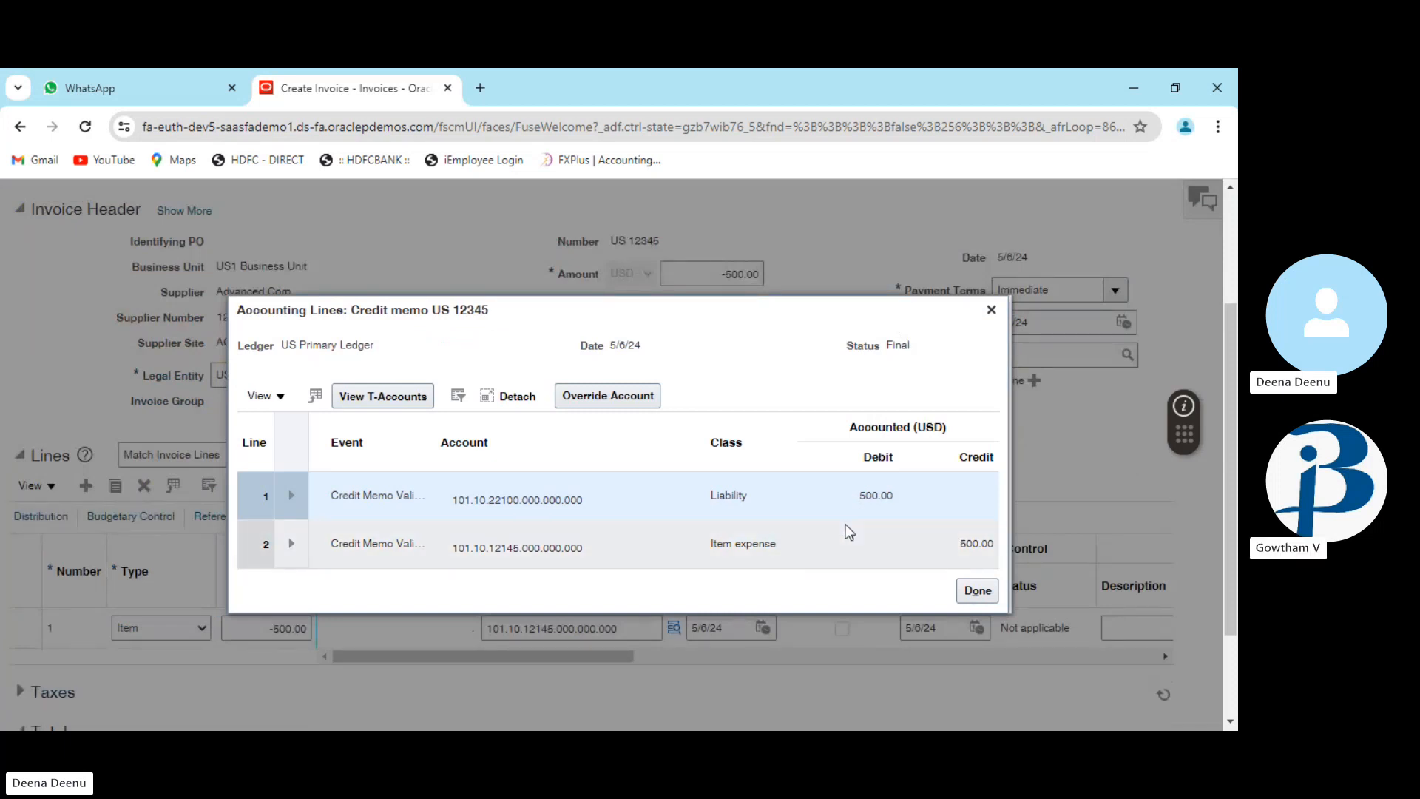
pyautogui.click(978, 591)
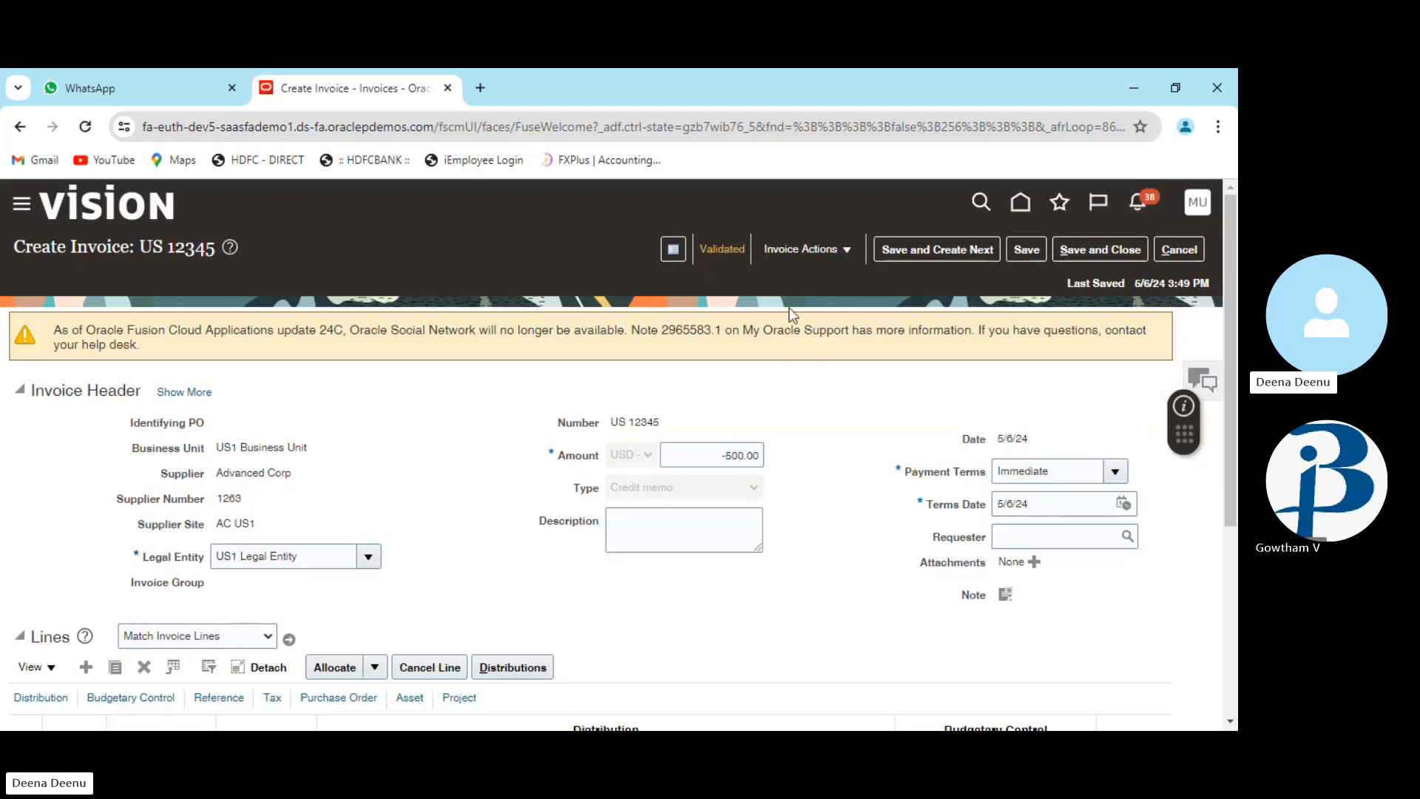
# Try to force approve the credit memo, dismiss the message, and save and close the invoice
pyautogui.click(850, 251)
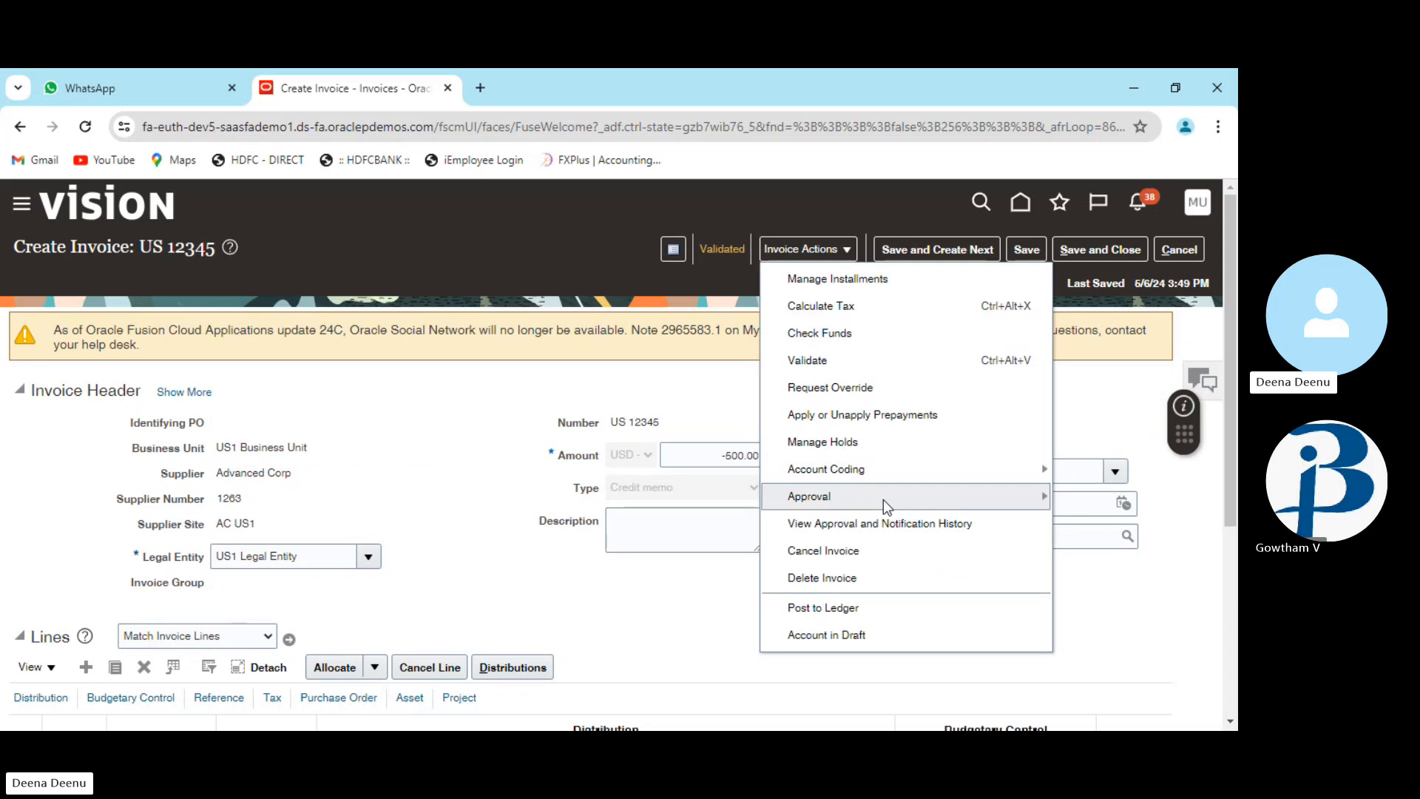
pyautogui.moveTo(883, 498)
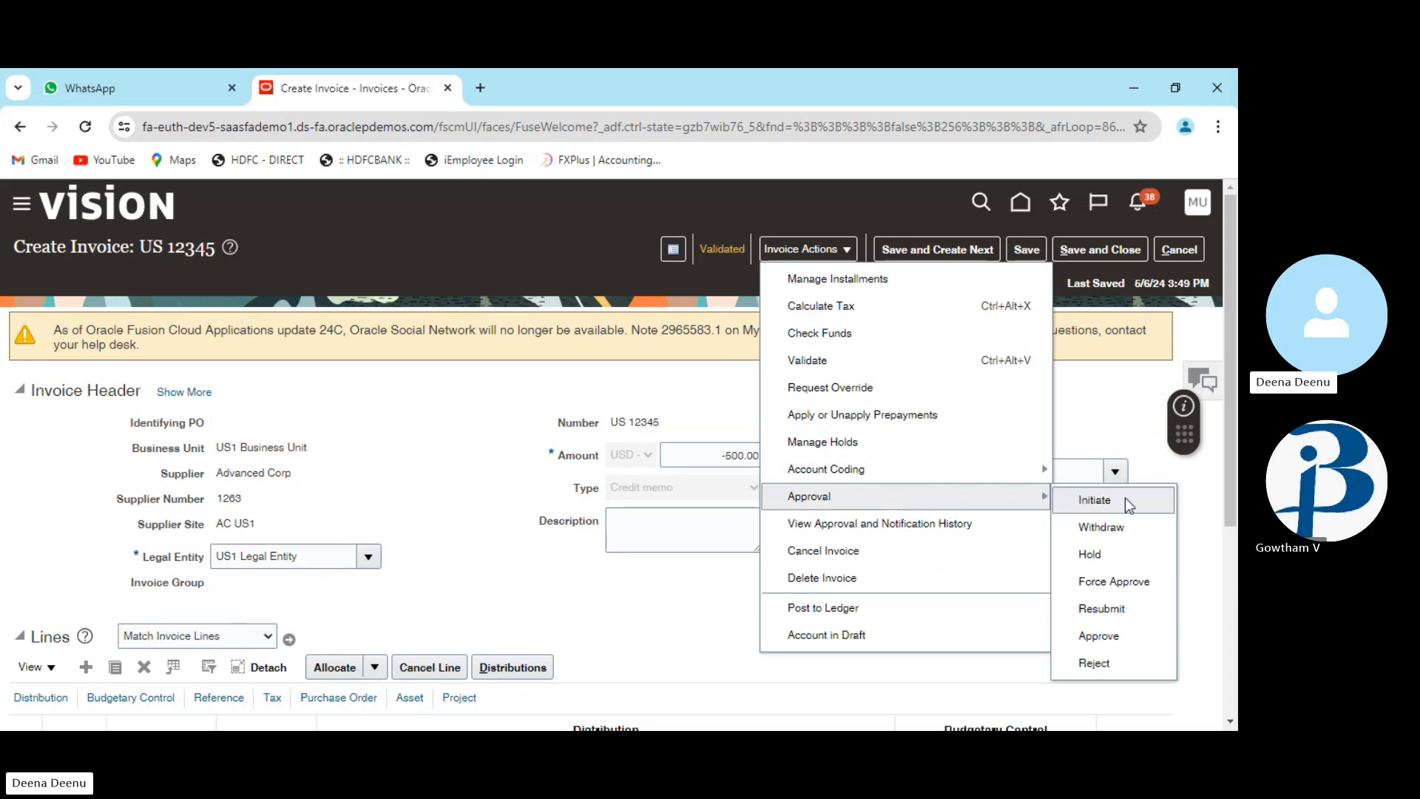
pyautogui.click(1124, 586)
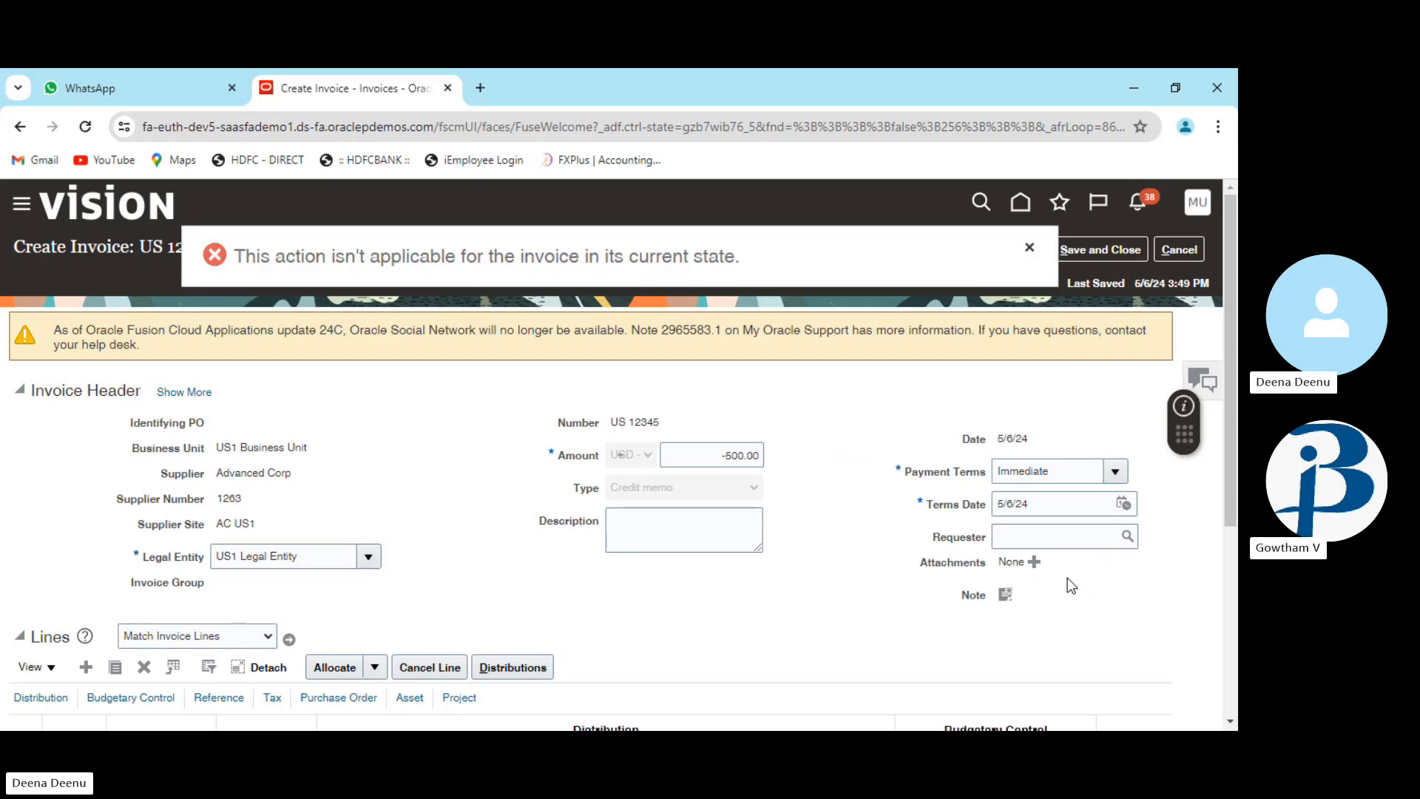
pyautogui.click(1030, 247)
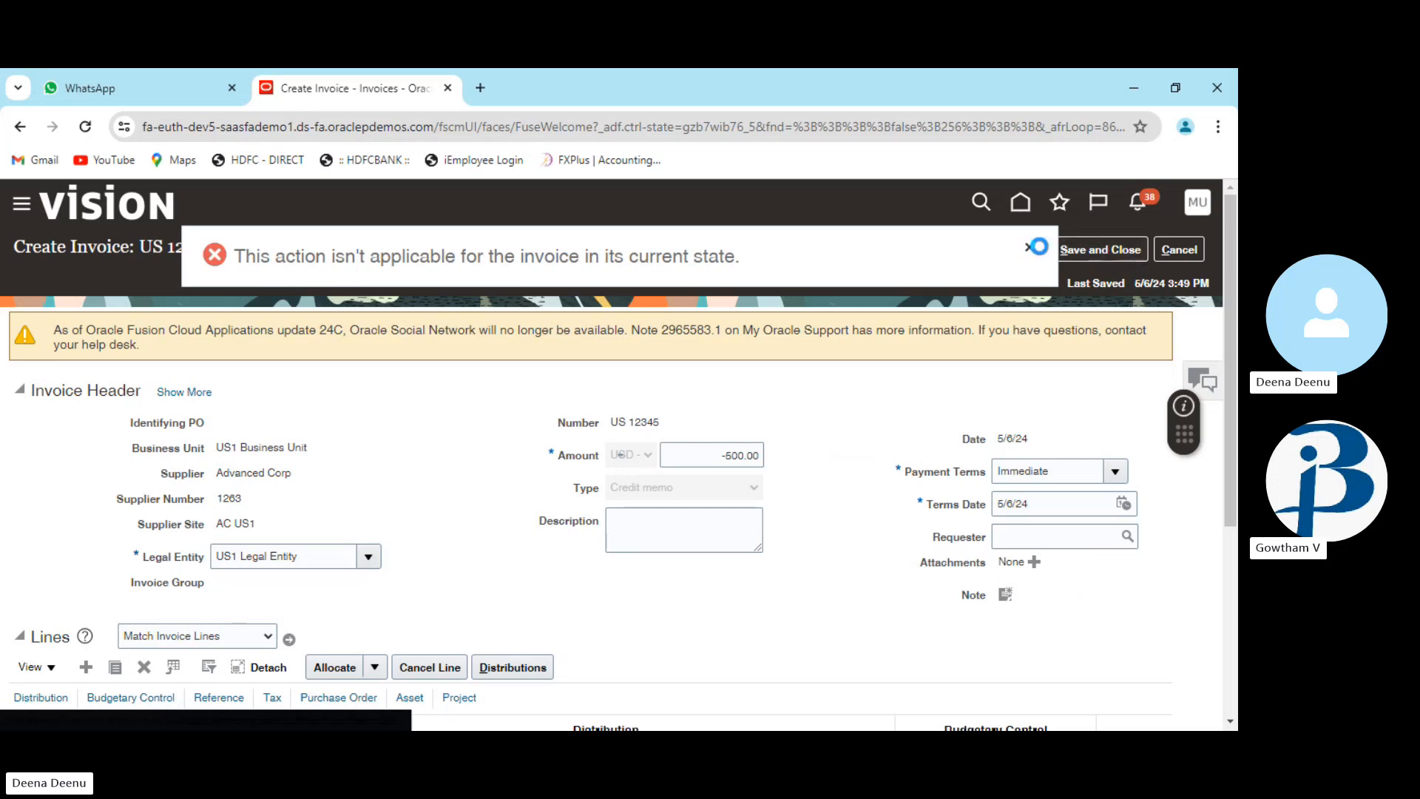
pyautogui.click(1072, 250)
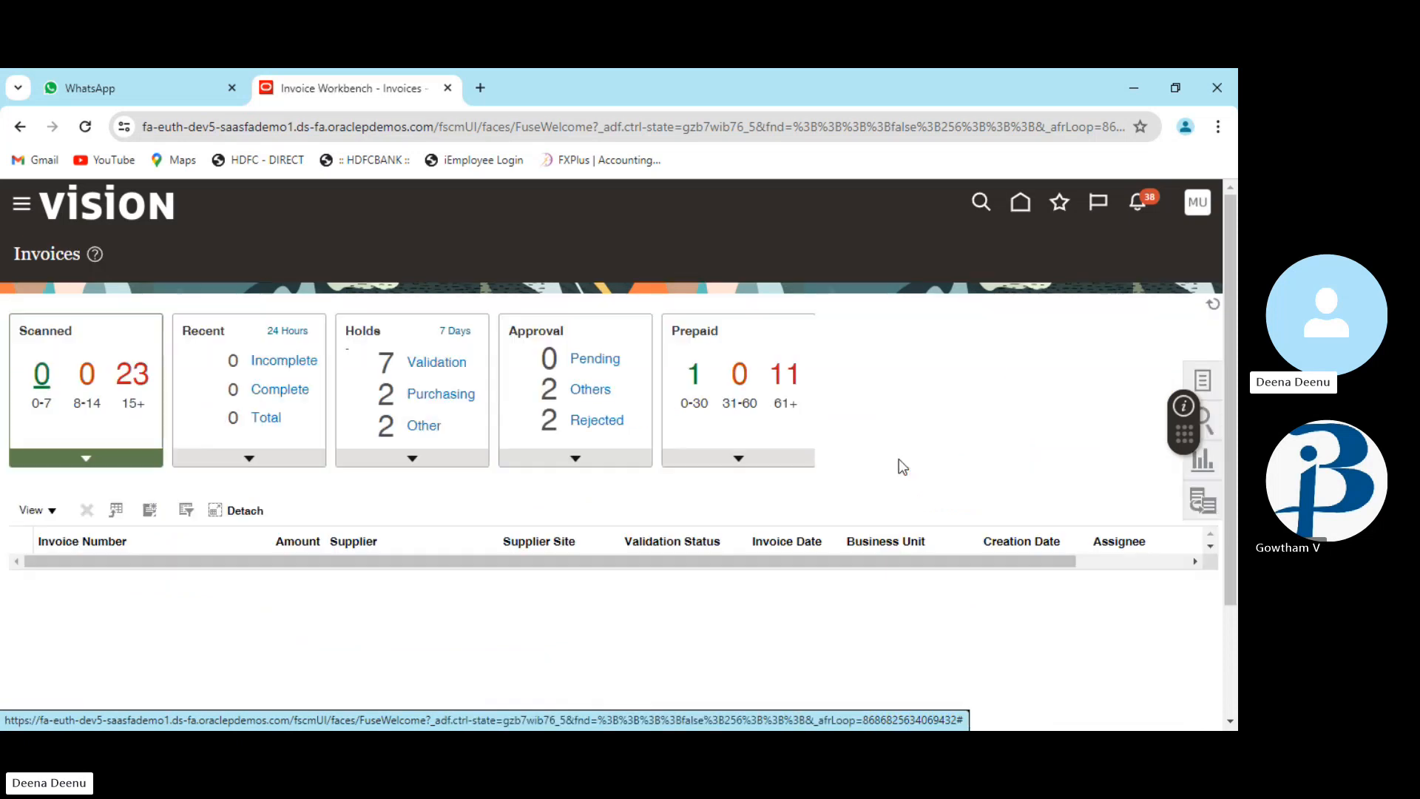
# Open Manage Invoices and search for invoice number US 12345
pyautogui.scroll(-2, 898, 462)
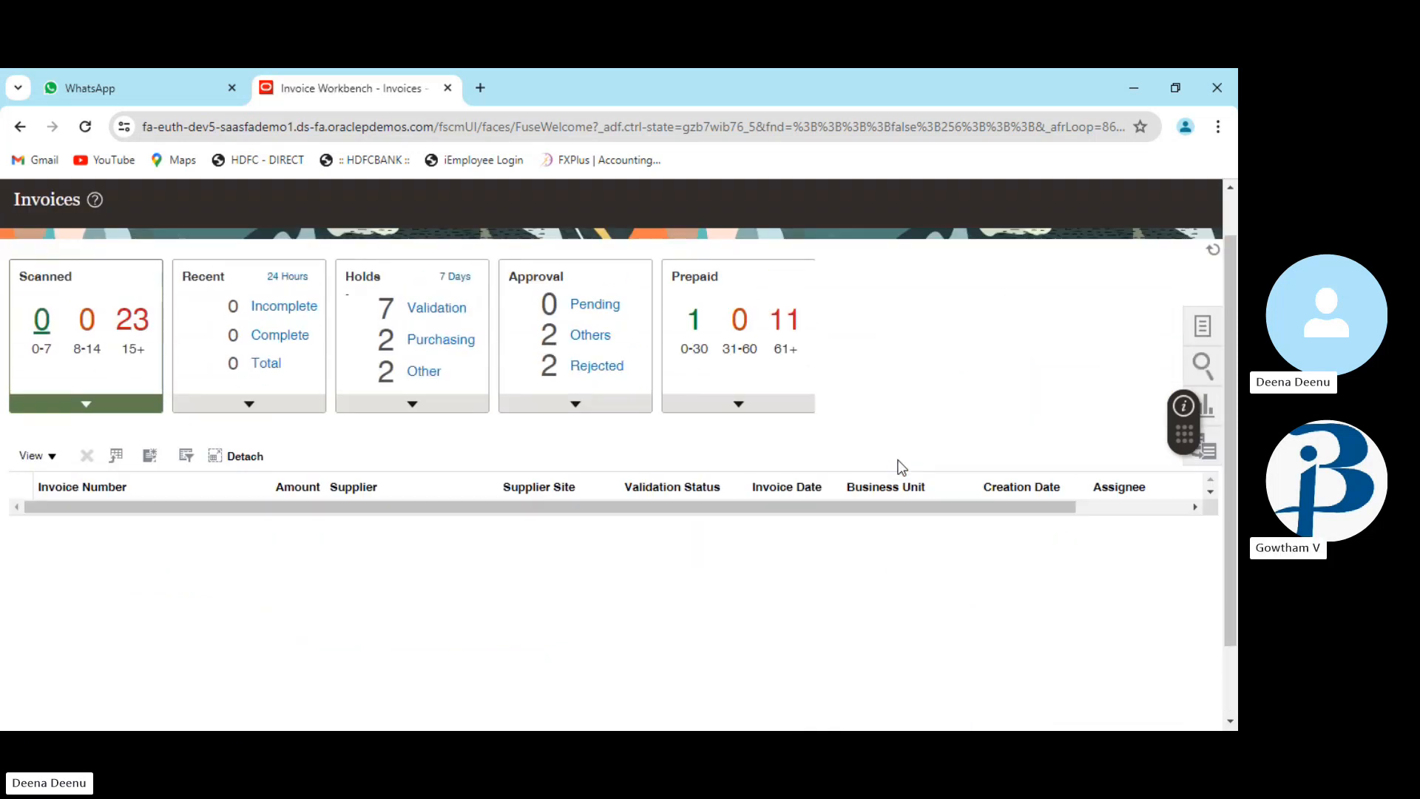
pyautogui.click(1213, 331)
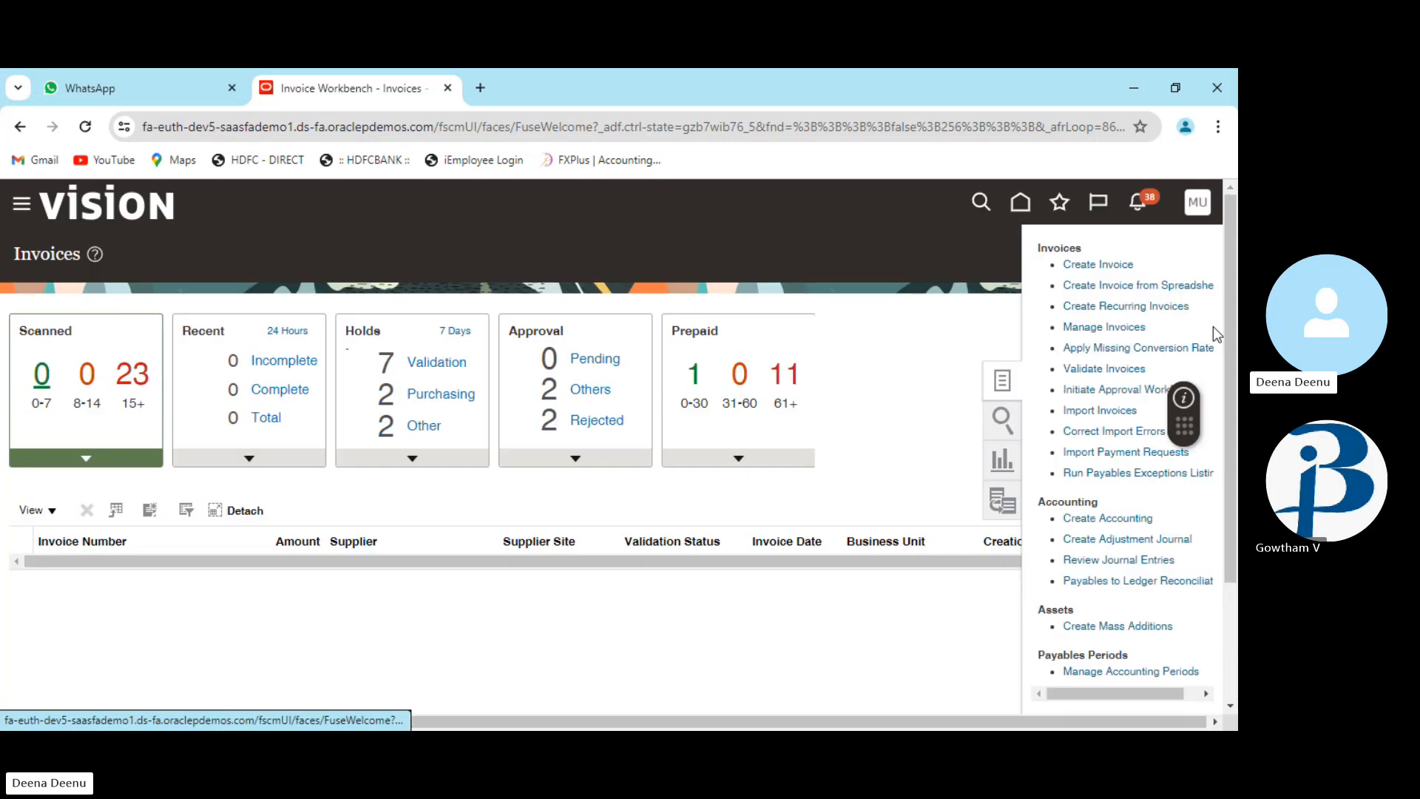
pyautogui.click(1108, 330)
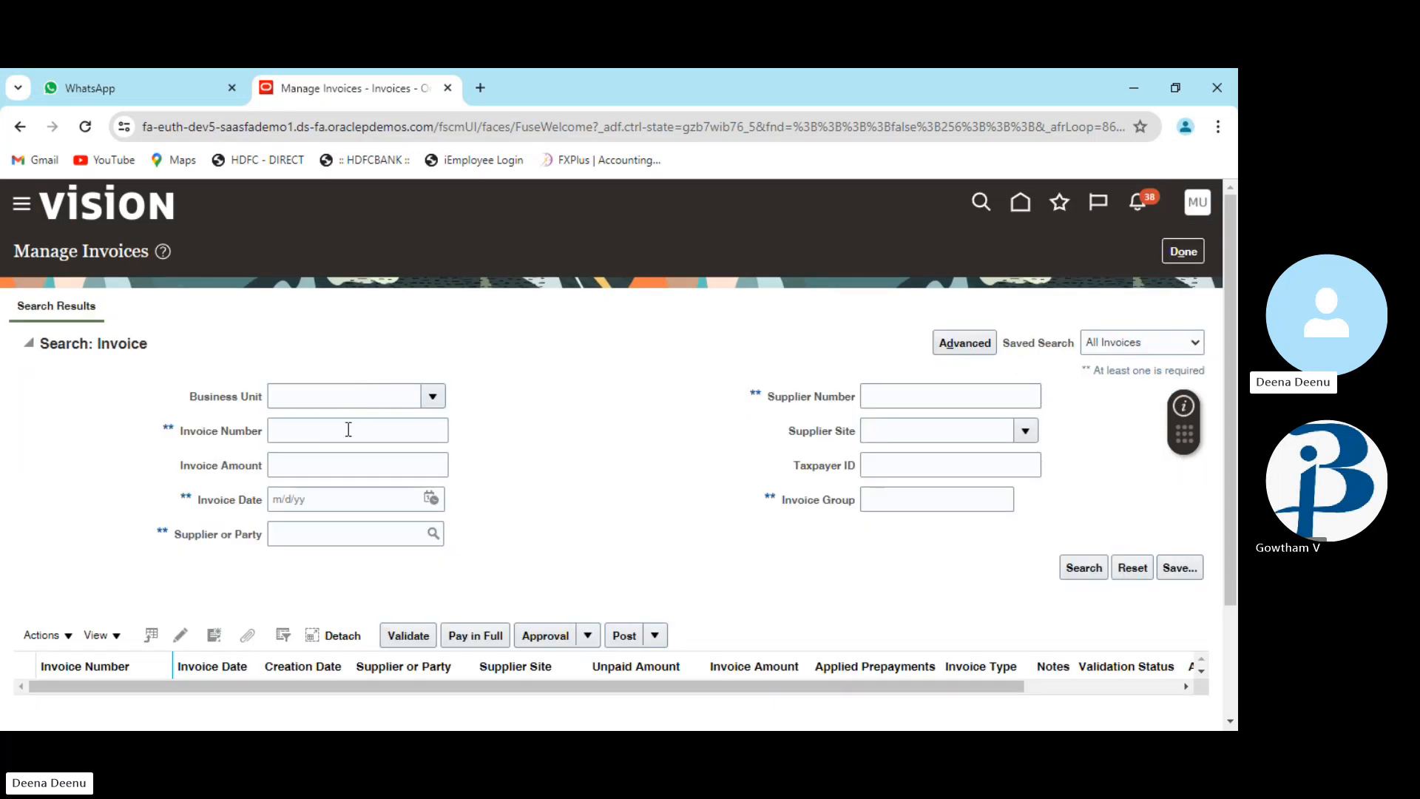
pyautogui.click(348, 430)
pyautogui.write('US ')
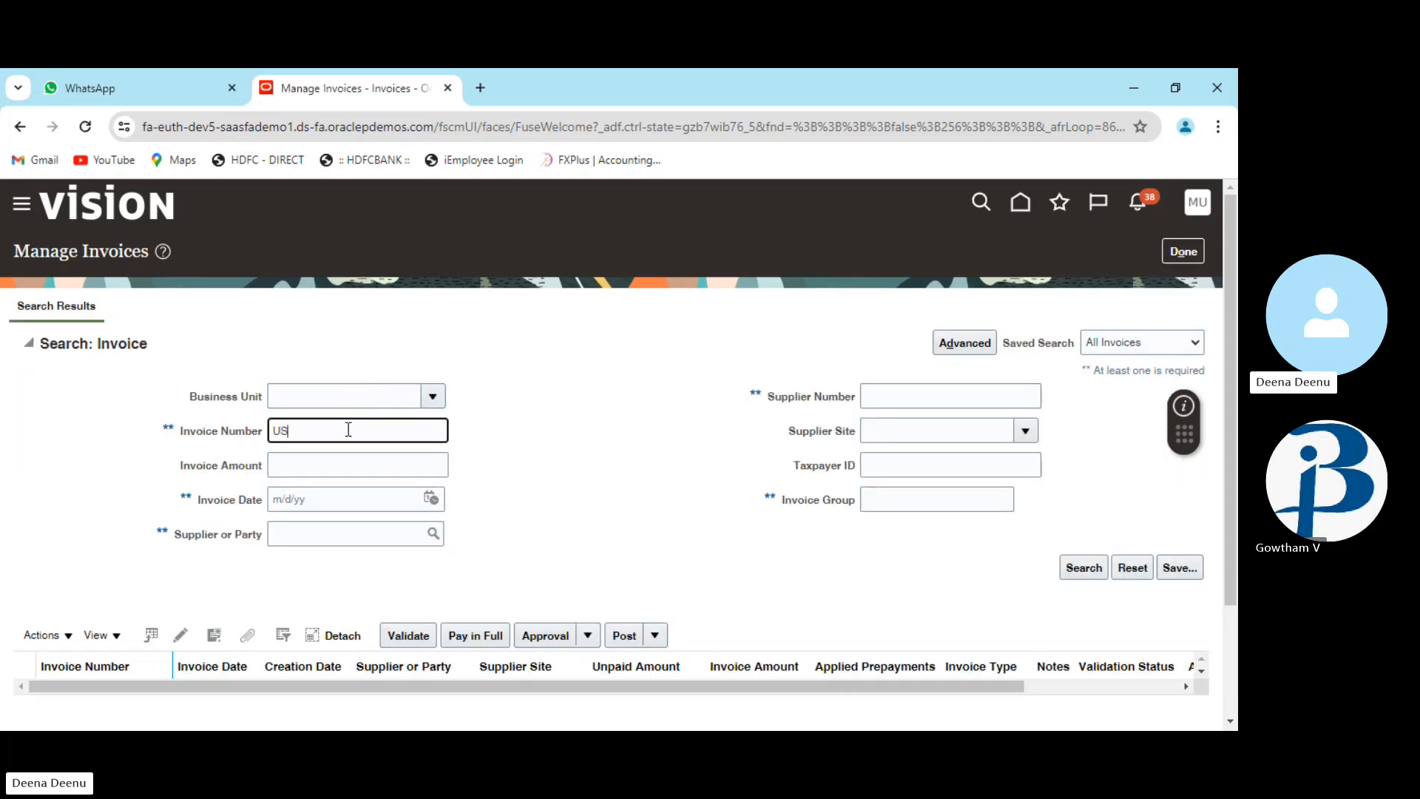
pyautogui.write('12345')
pyautogui.click(1079, 570)
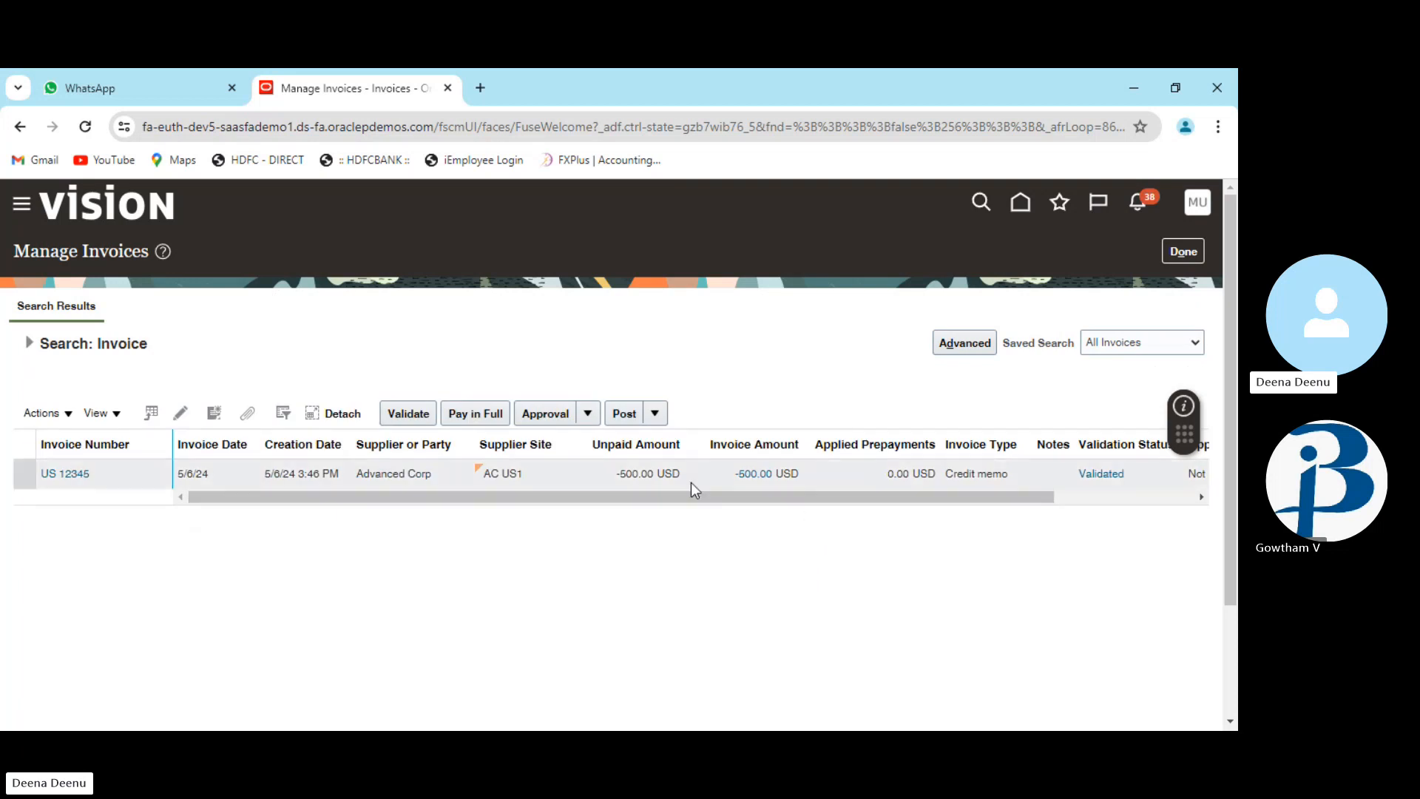
# Open the credit memo found and examine its unpaid amount, holds and approvals, and close Manage Invoices
pyautogui.click(59, 472)
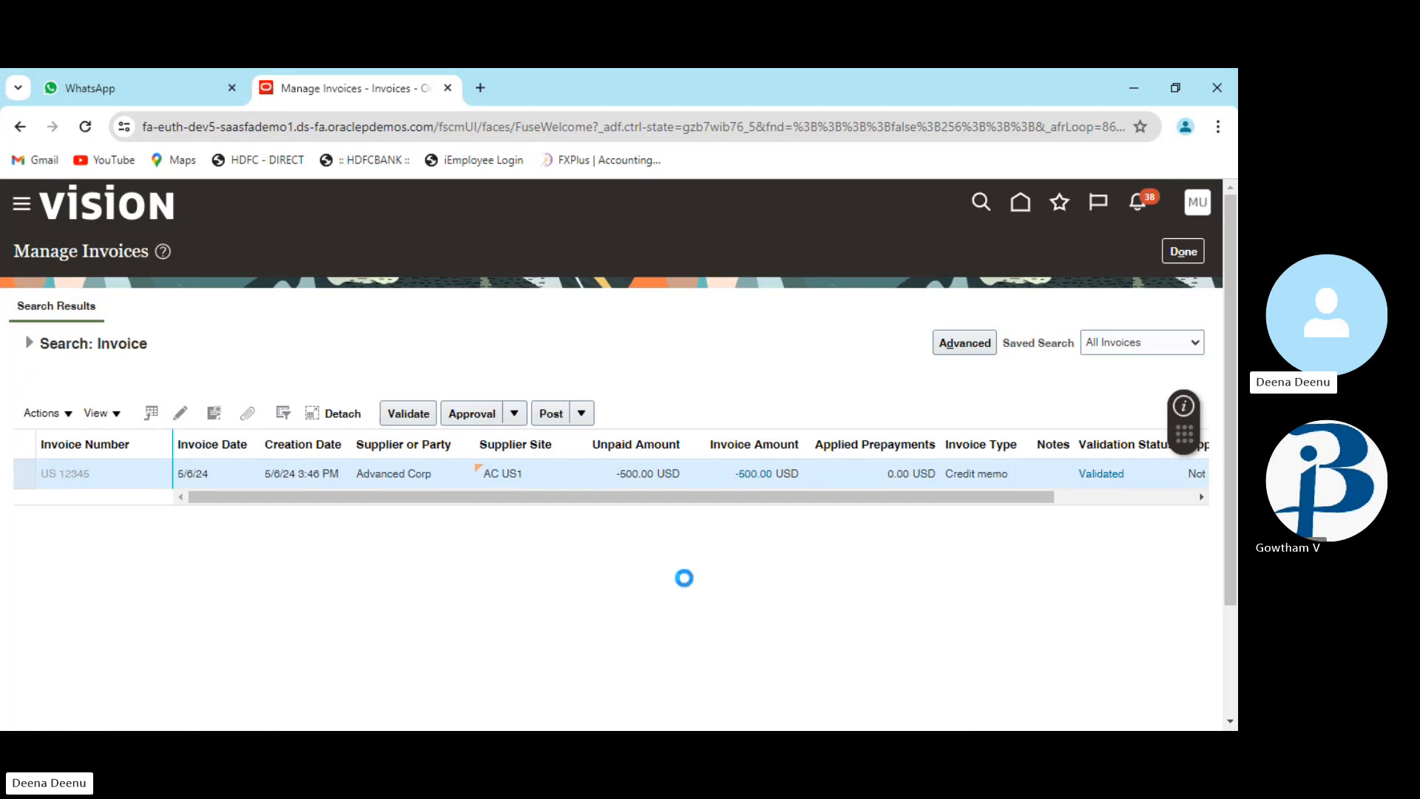
pyautogui.scroll(-2, 688, 586)
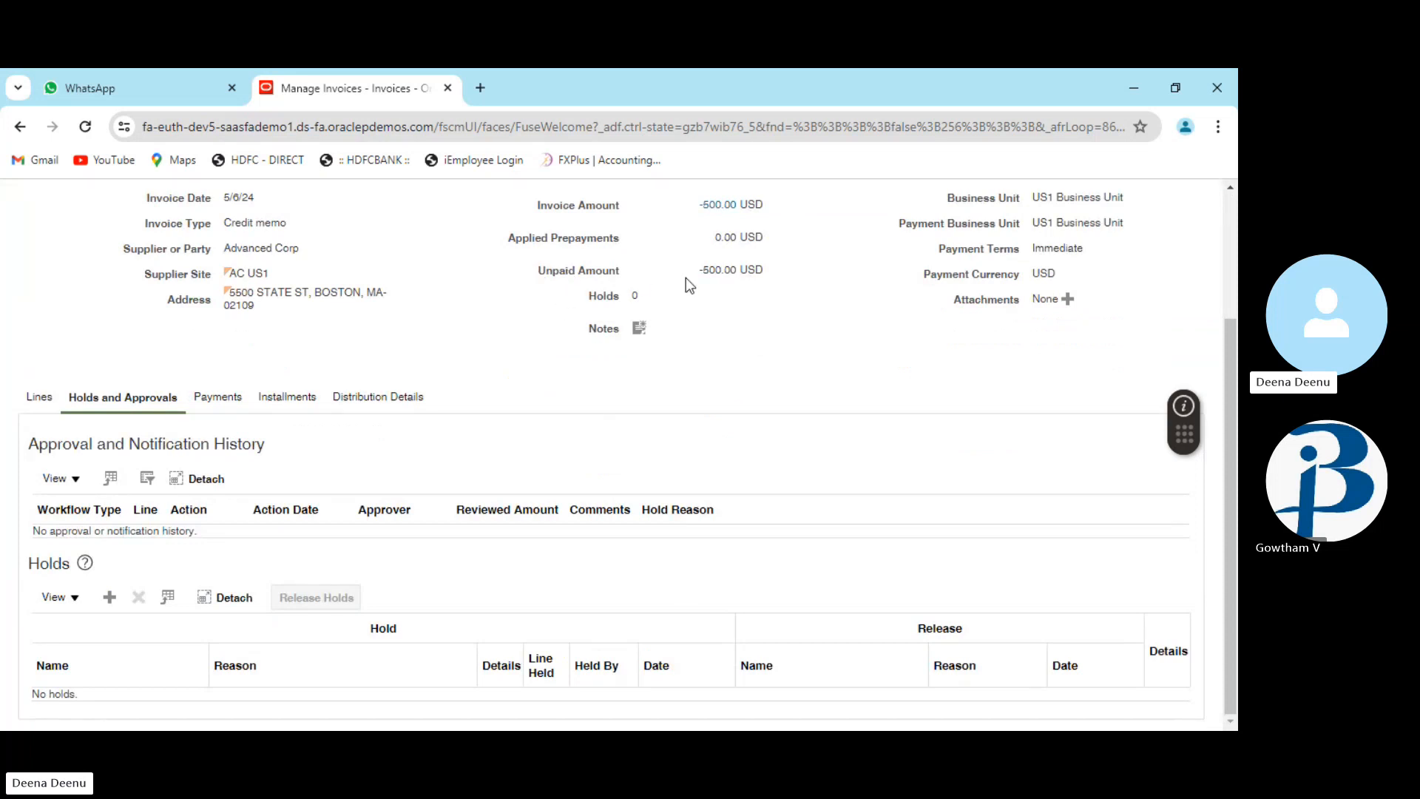
pyautogui.doubleClick(719, 277)
pyautogui.scroll(2, 707, 344)
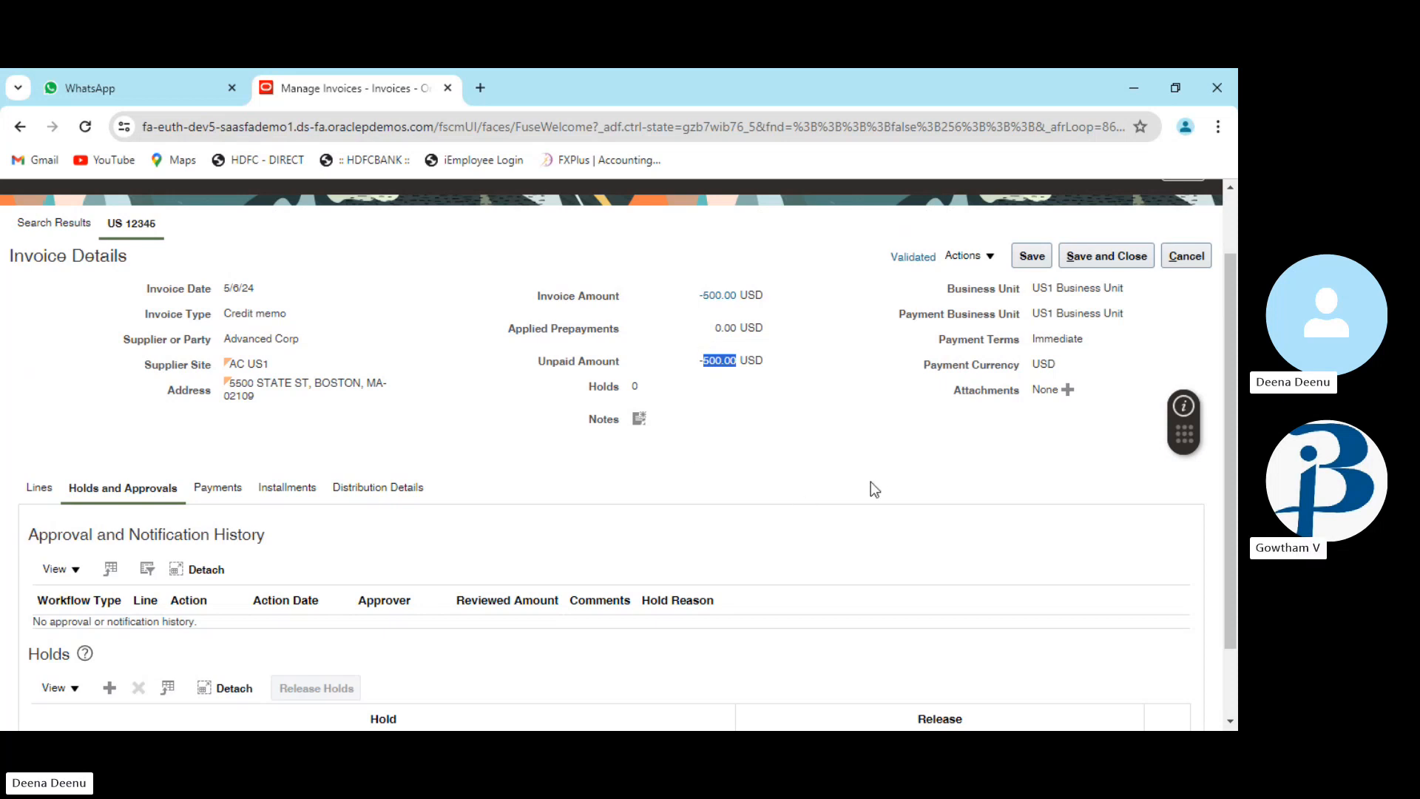
pyautogui.scroll(2, 872, 477)
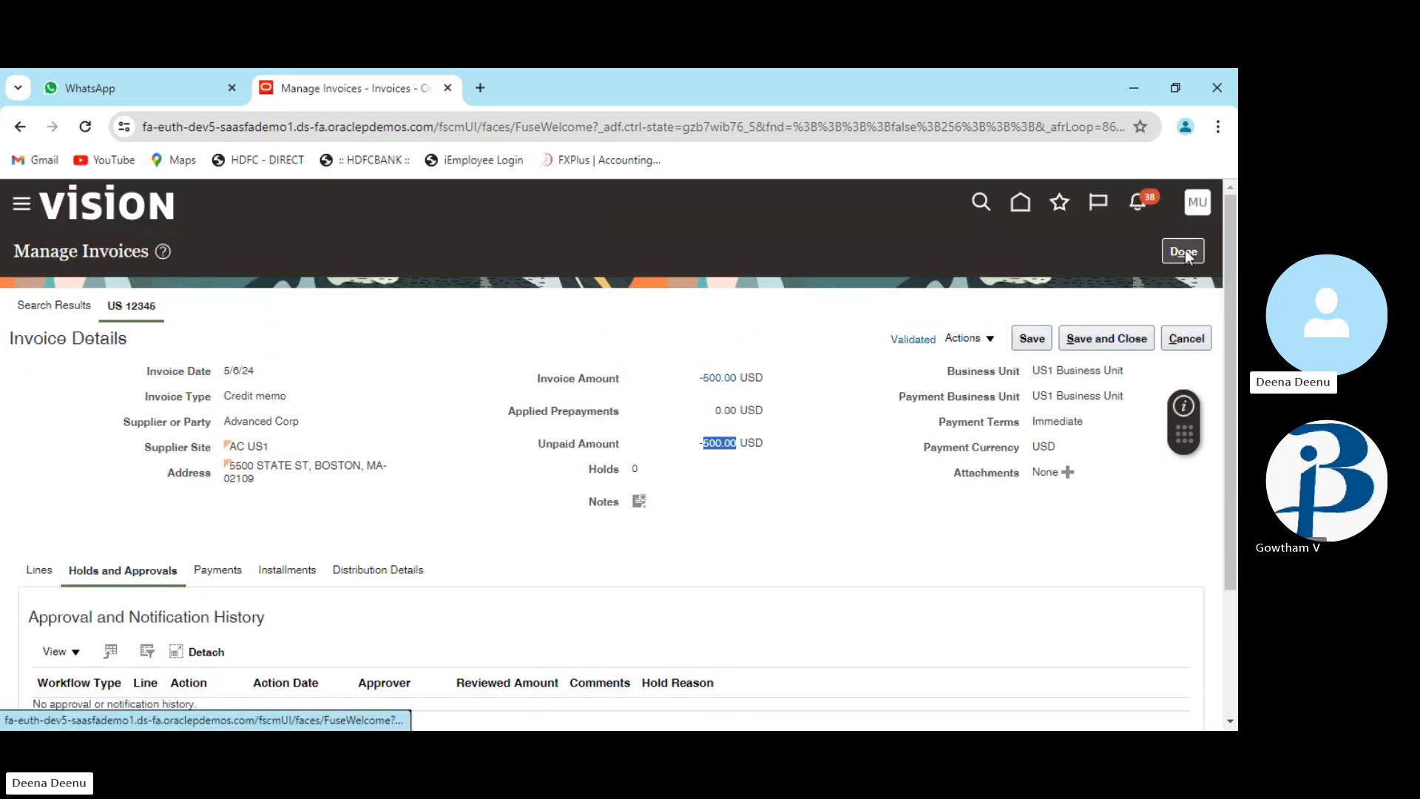
pyautogui.scroll(-3, 605, 585)
pyautogui.scroll(3, 758, 513)
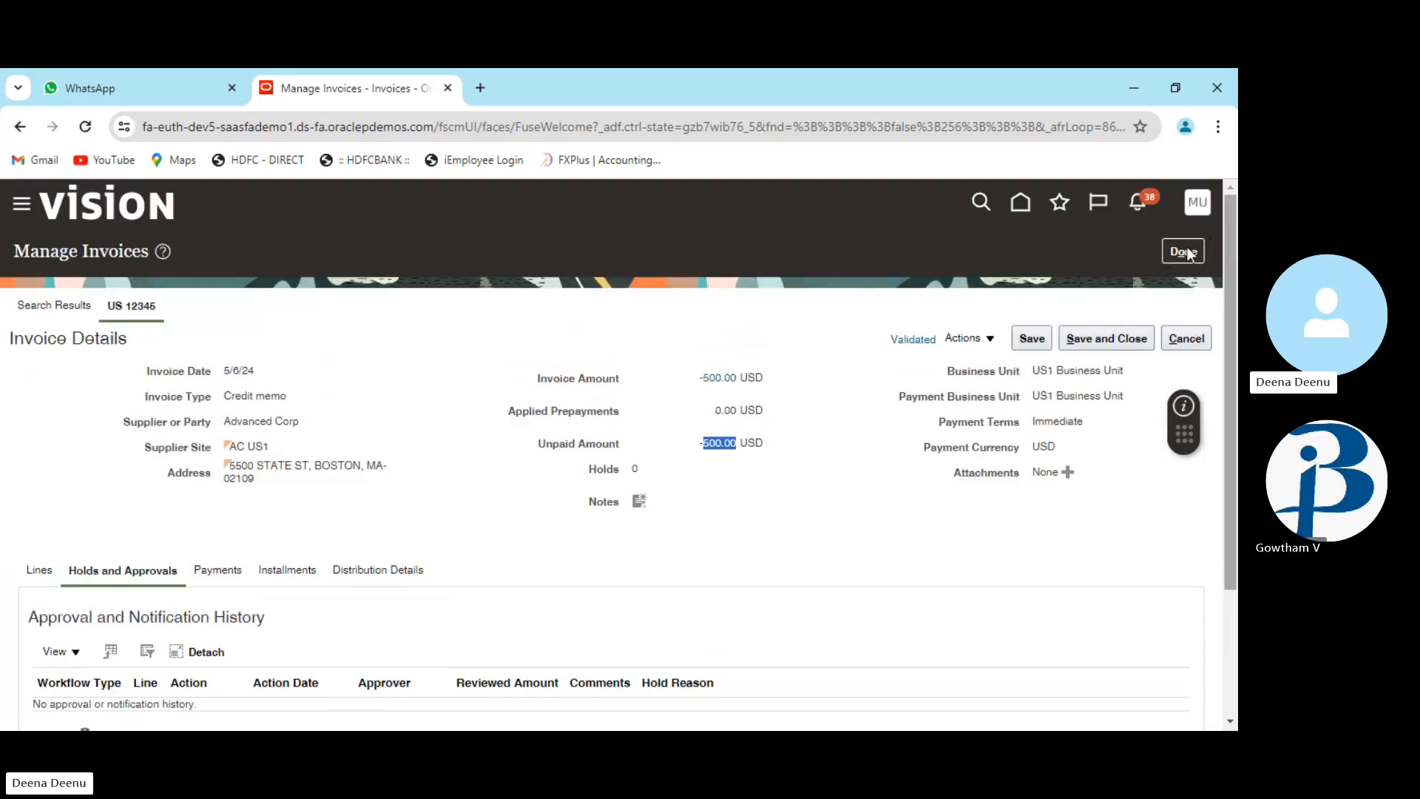
pyautogui.click(1185, 252)
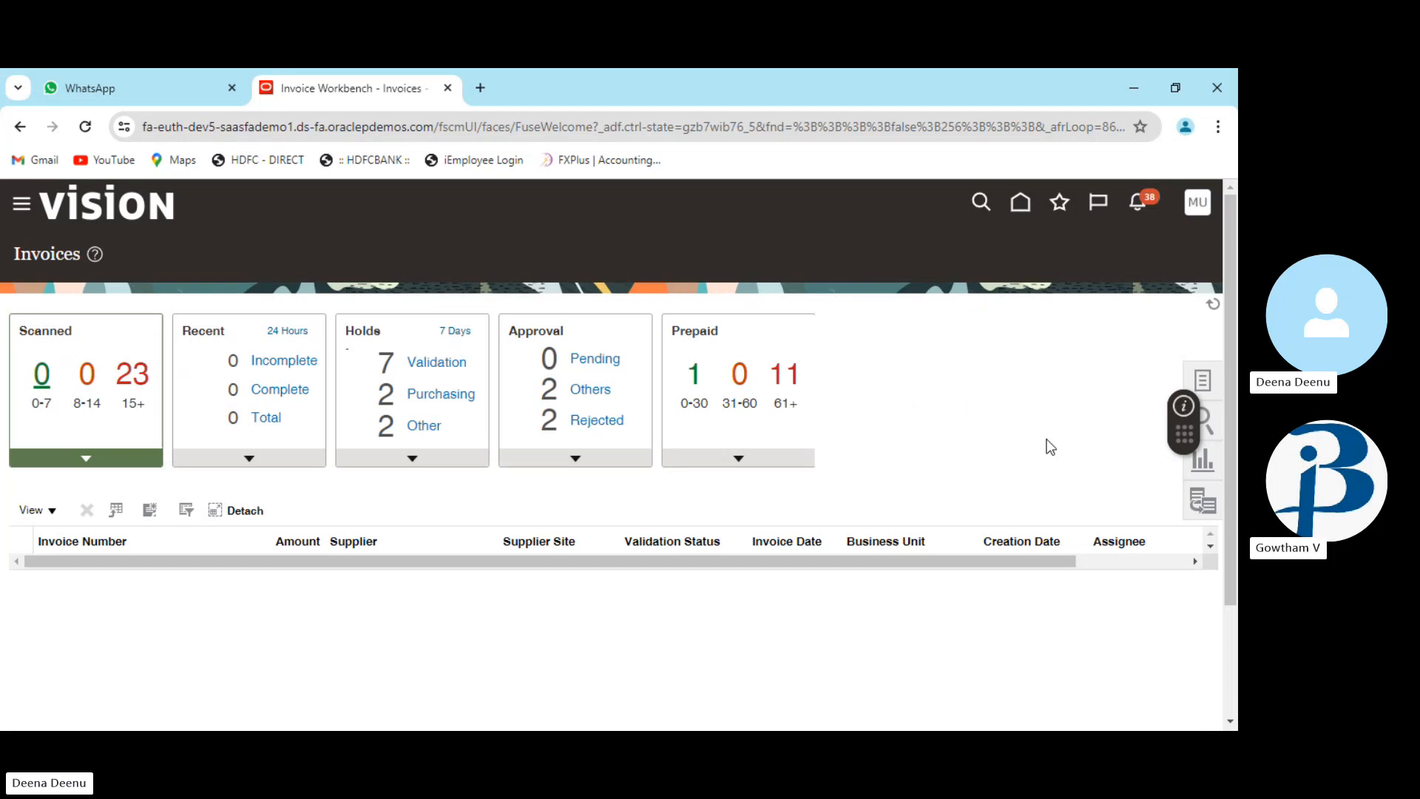
# Download the Create Invoice from Spreadsheet file from the Invoices tasks
pyautogui.click(1204, 382)
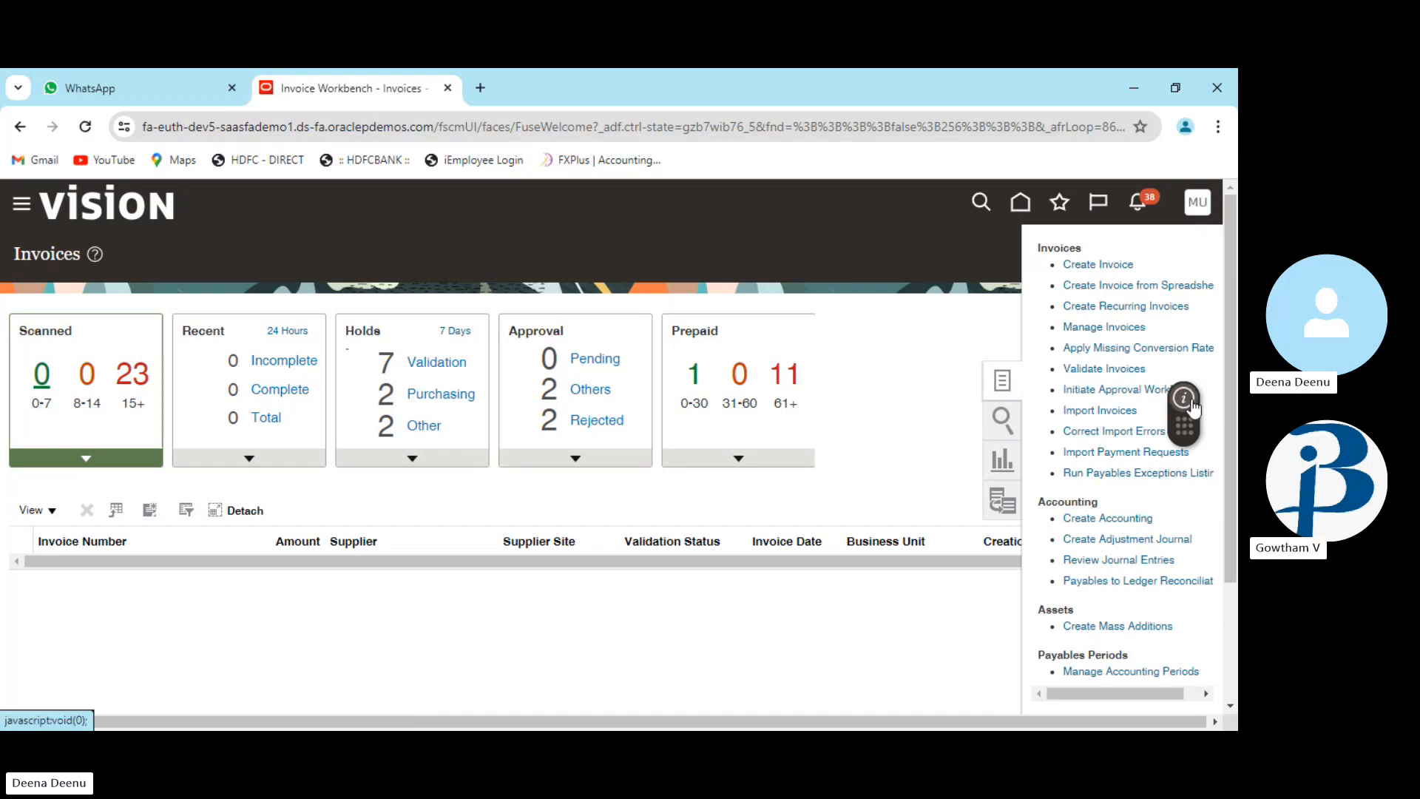
pyautogui.click(1162, 289)
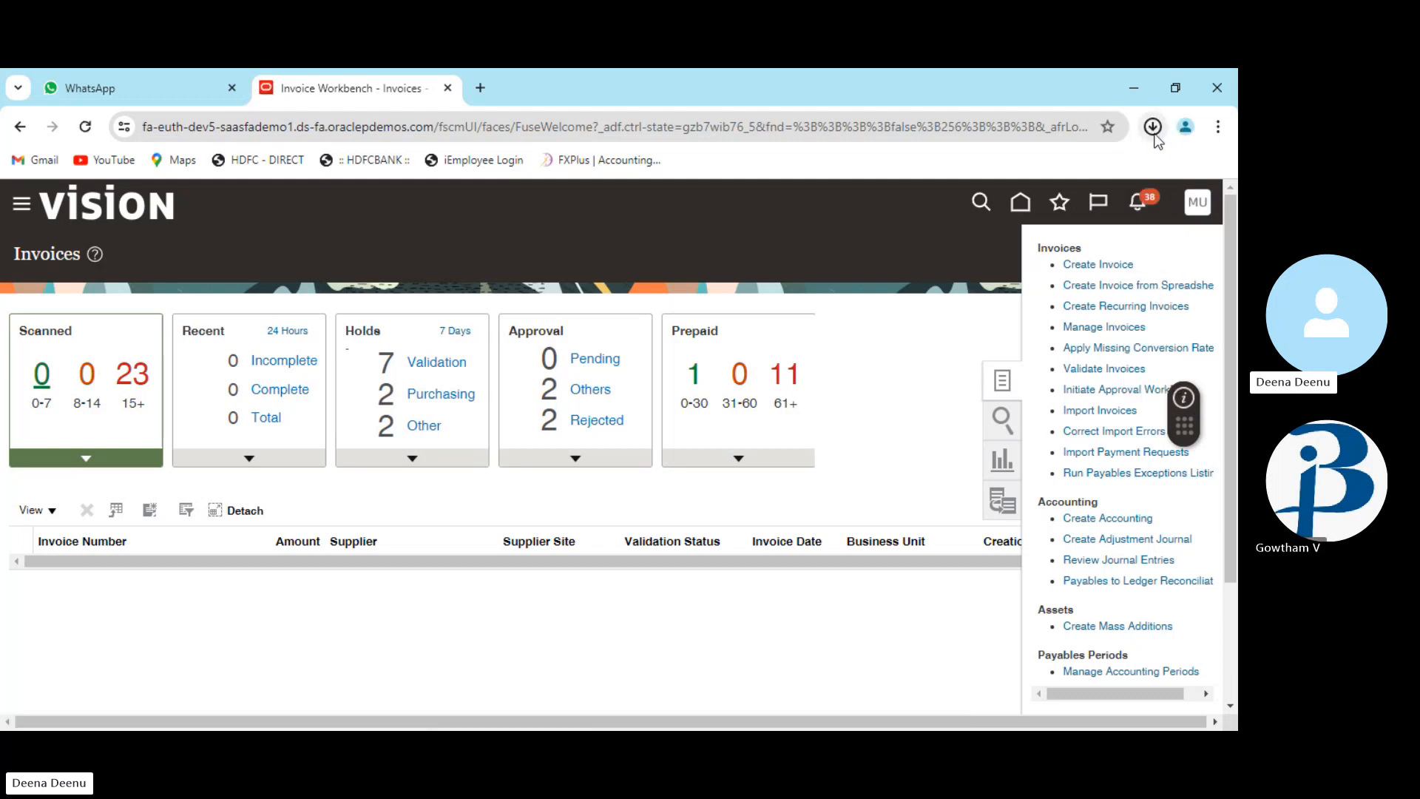
# Open the full download history and check the options for the downloaded CreateQuickInvoices.xlsm file
pyautogui.click(1154, 129)
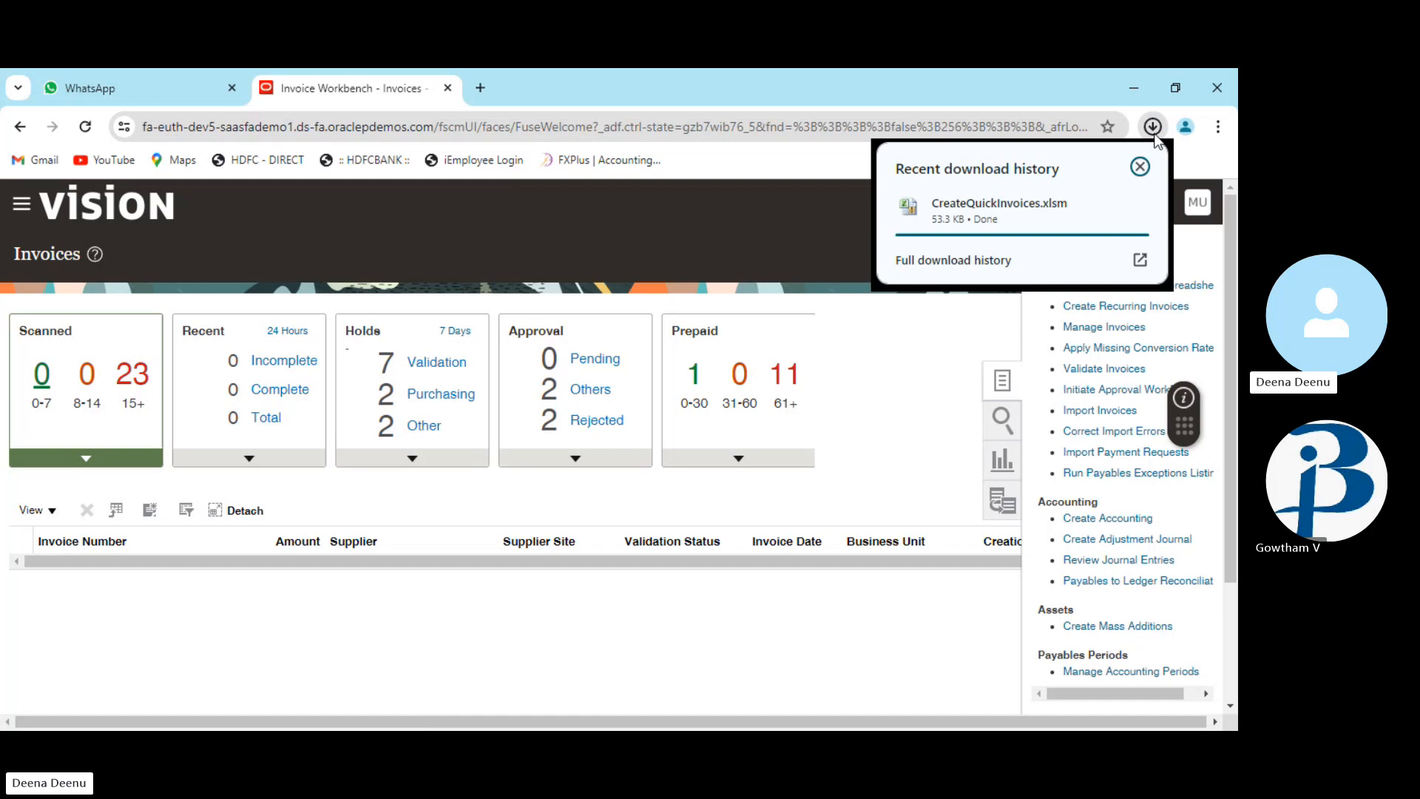
pyautogui.click(1227, 136)
pyautogui.click(987, 354)
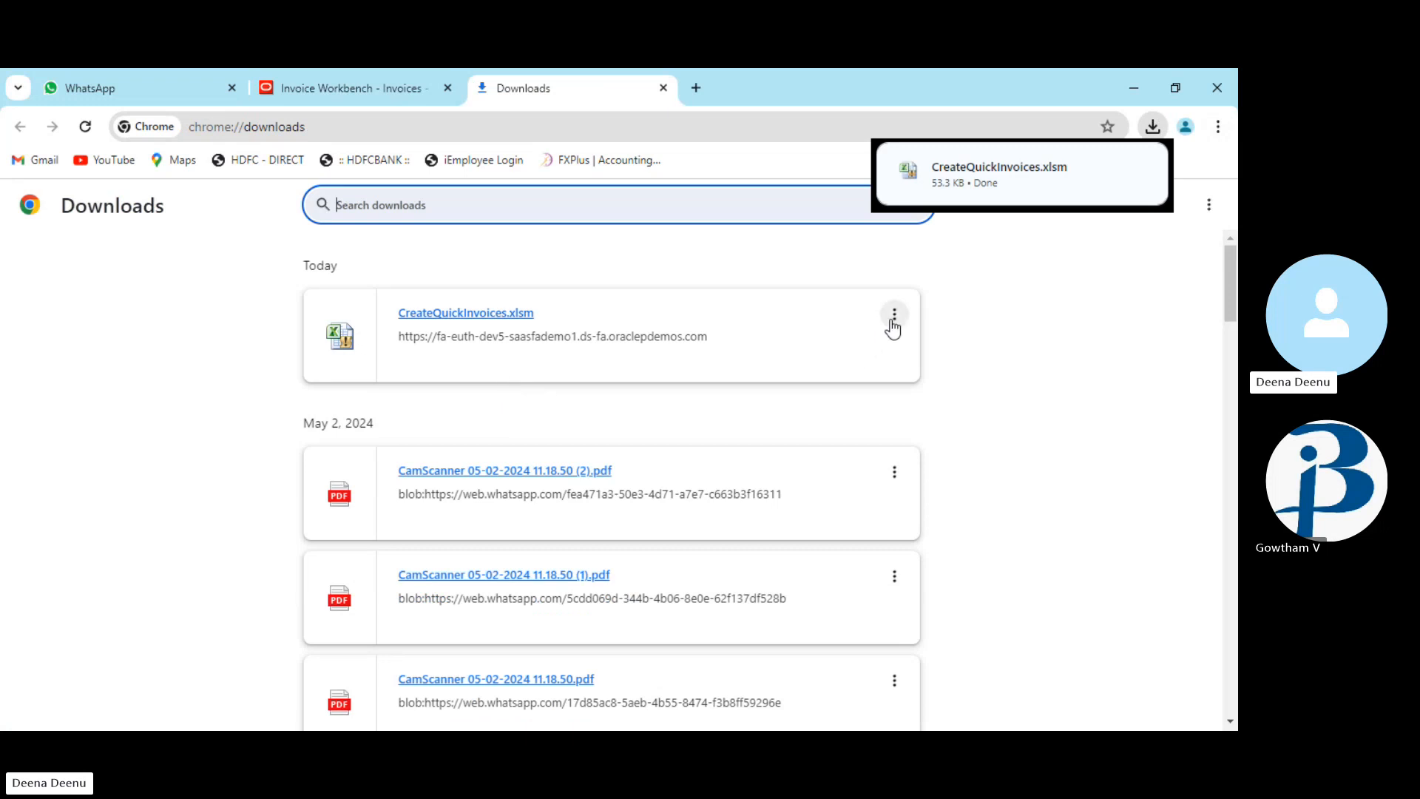
pyautogui.click(893, 321)
pyautogui.click(814, 332)
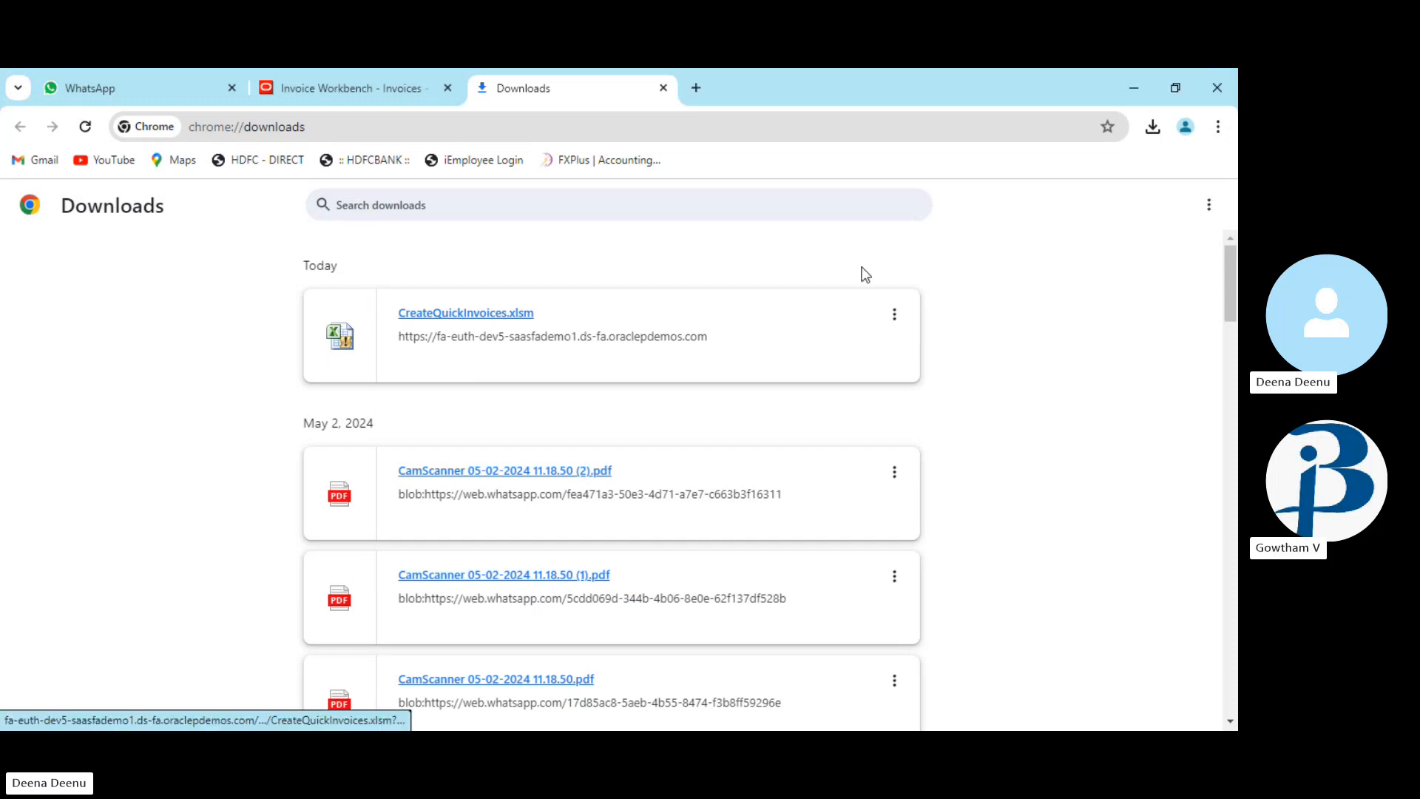
# Return to the Invoices work area and look over its list of tasks
pyautogui.click(362, 83)
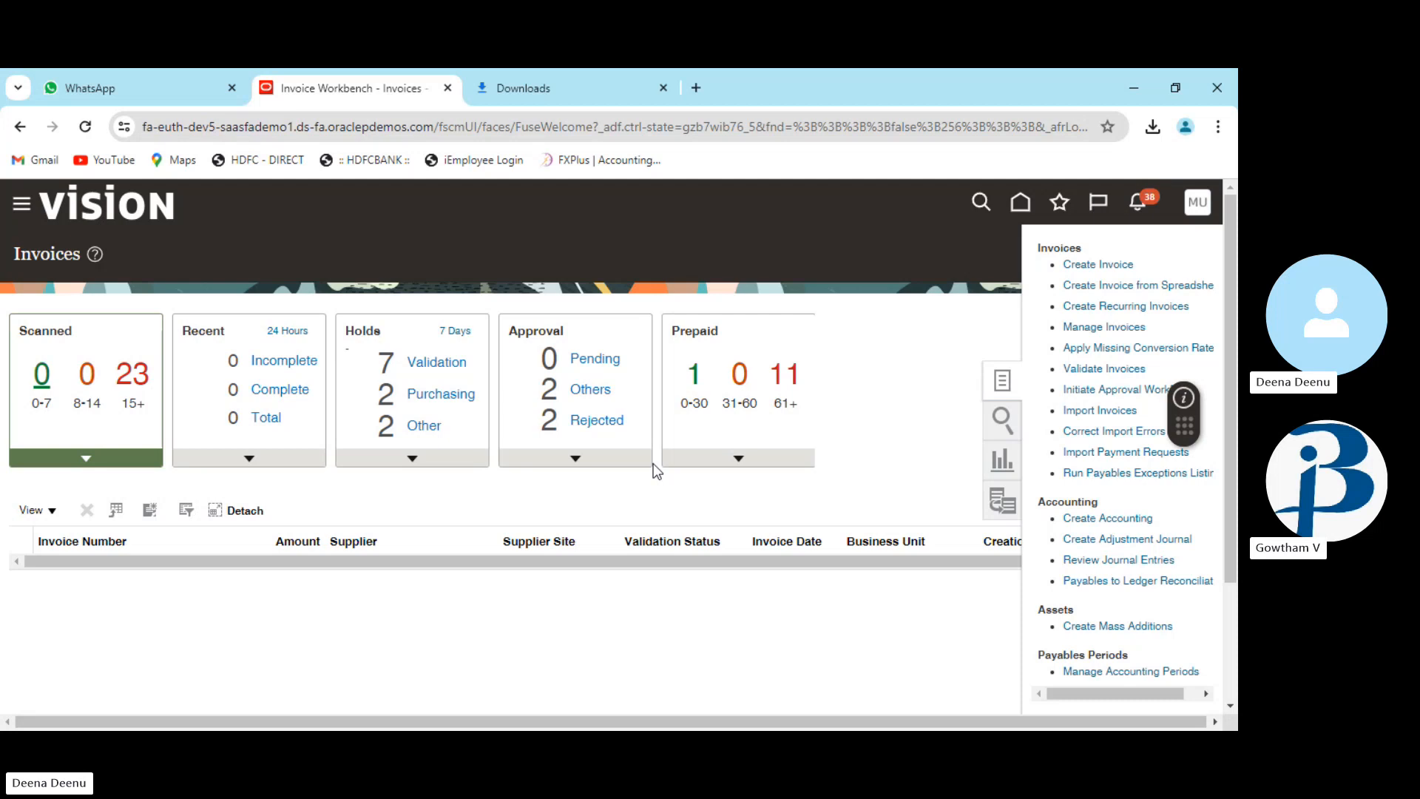
pyautogui.click(738, 651)
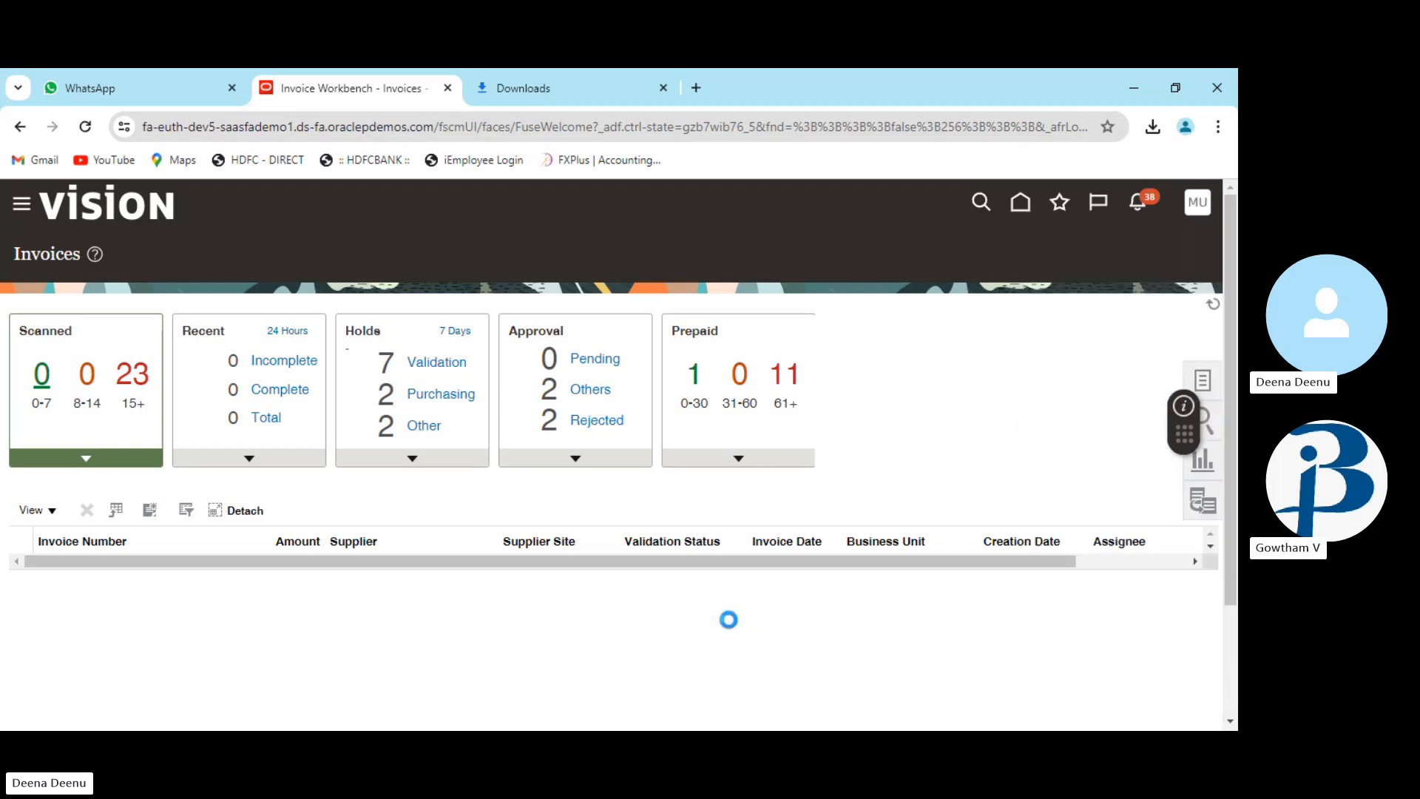
pyautogui.click(1204, 377)
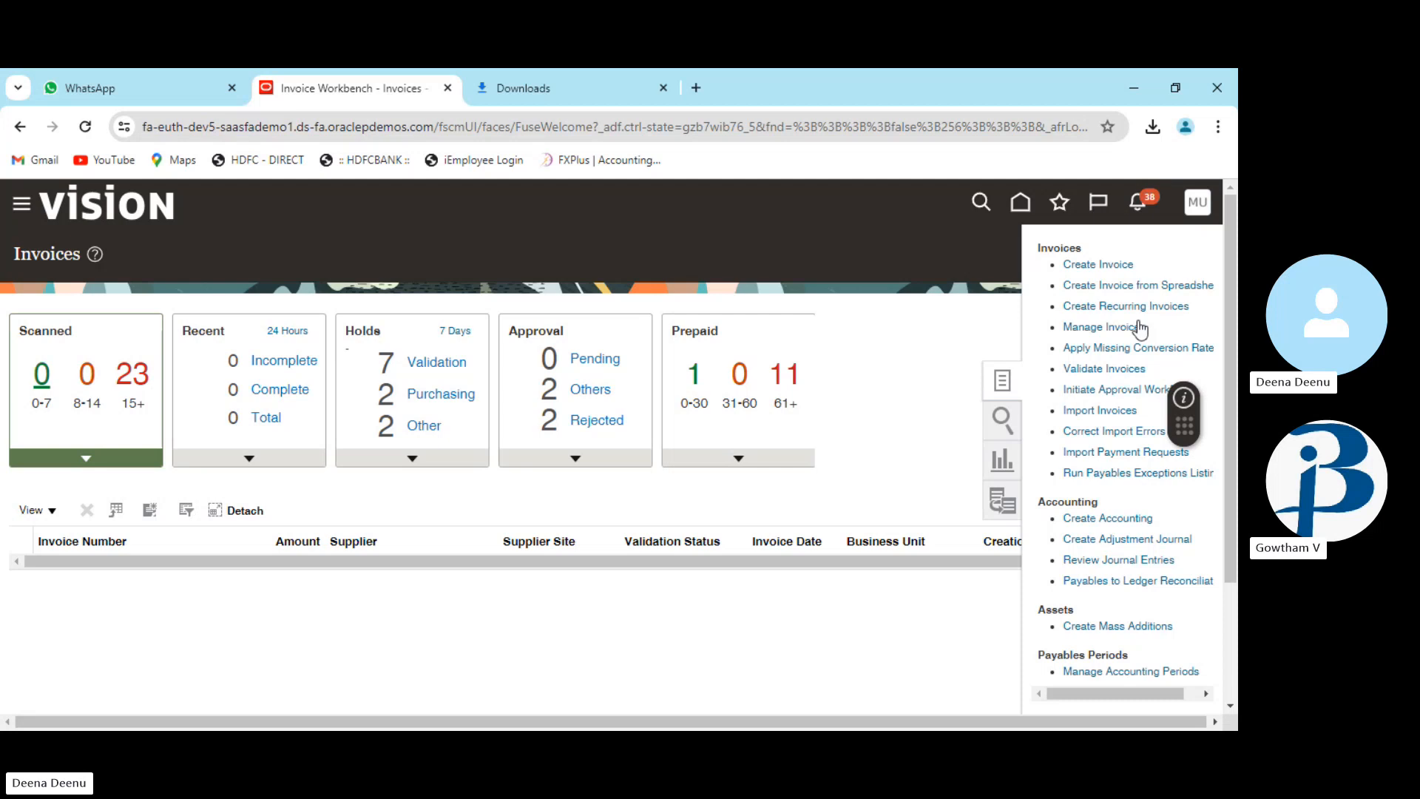
pyautogui.click(1102, 263)
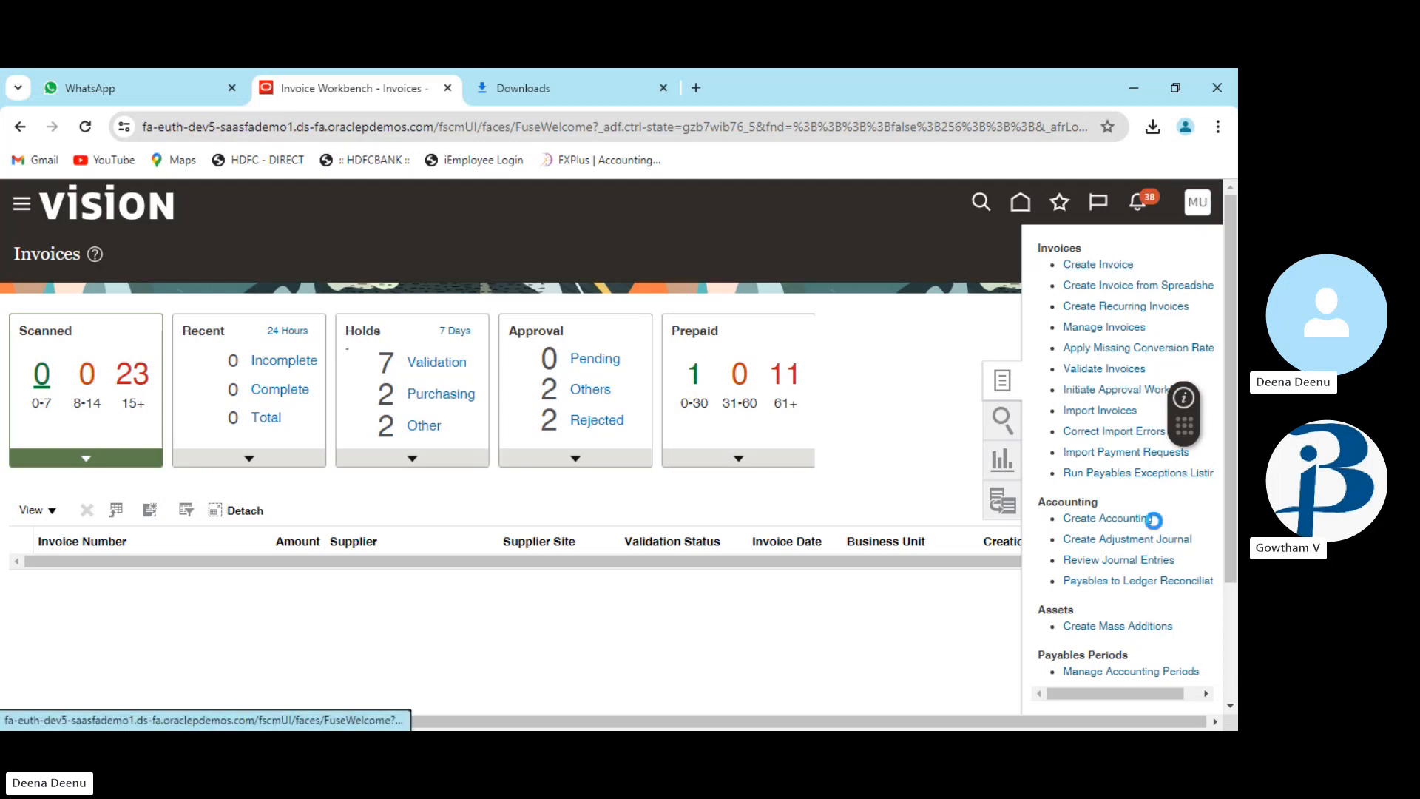
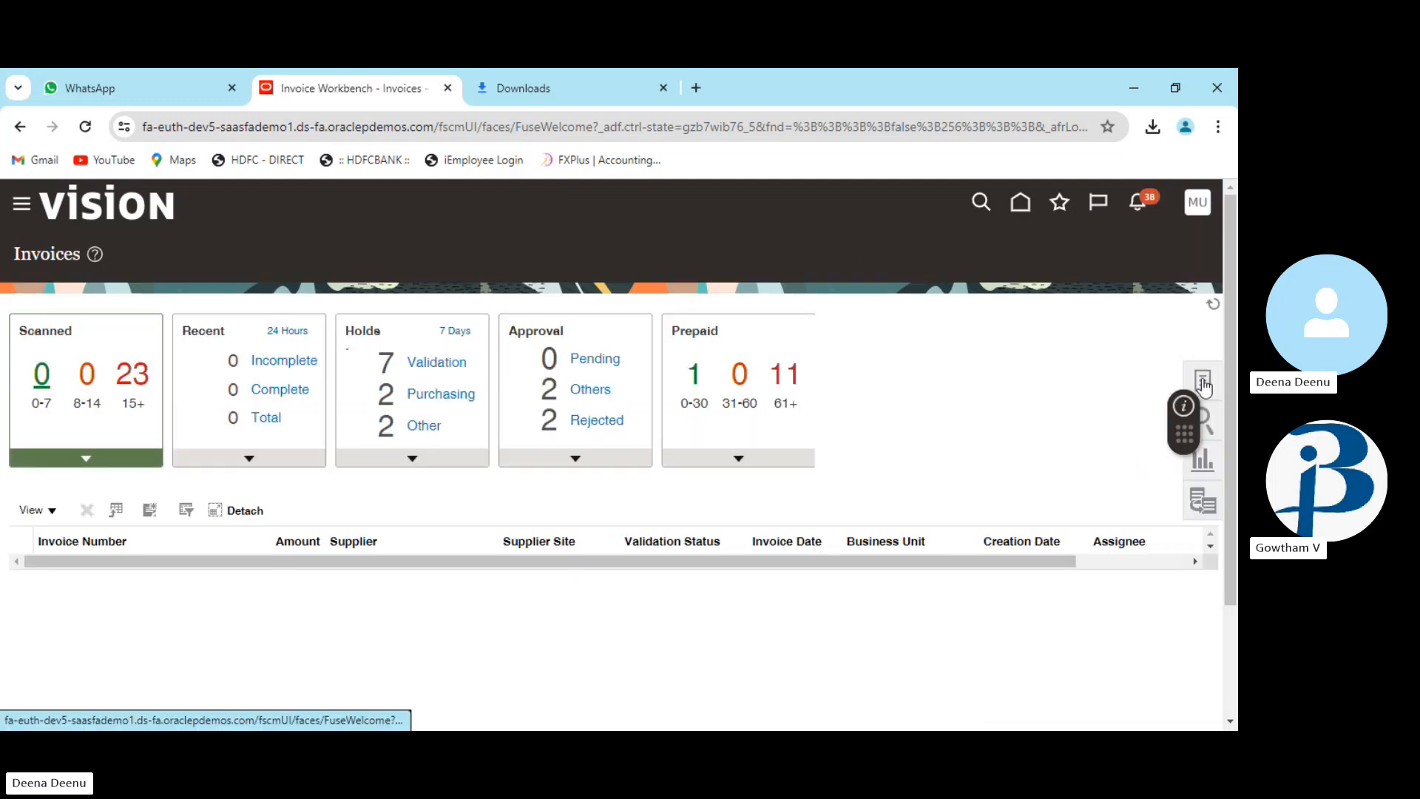
pyautogui.click(1203, 381)
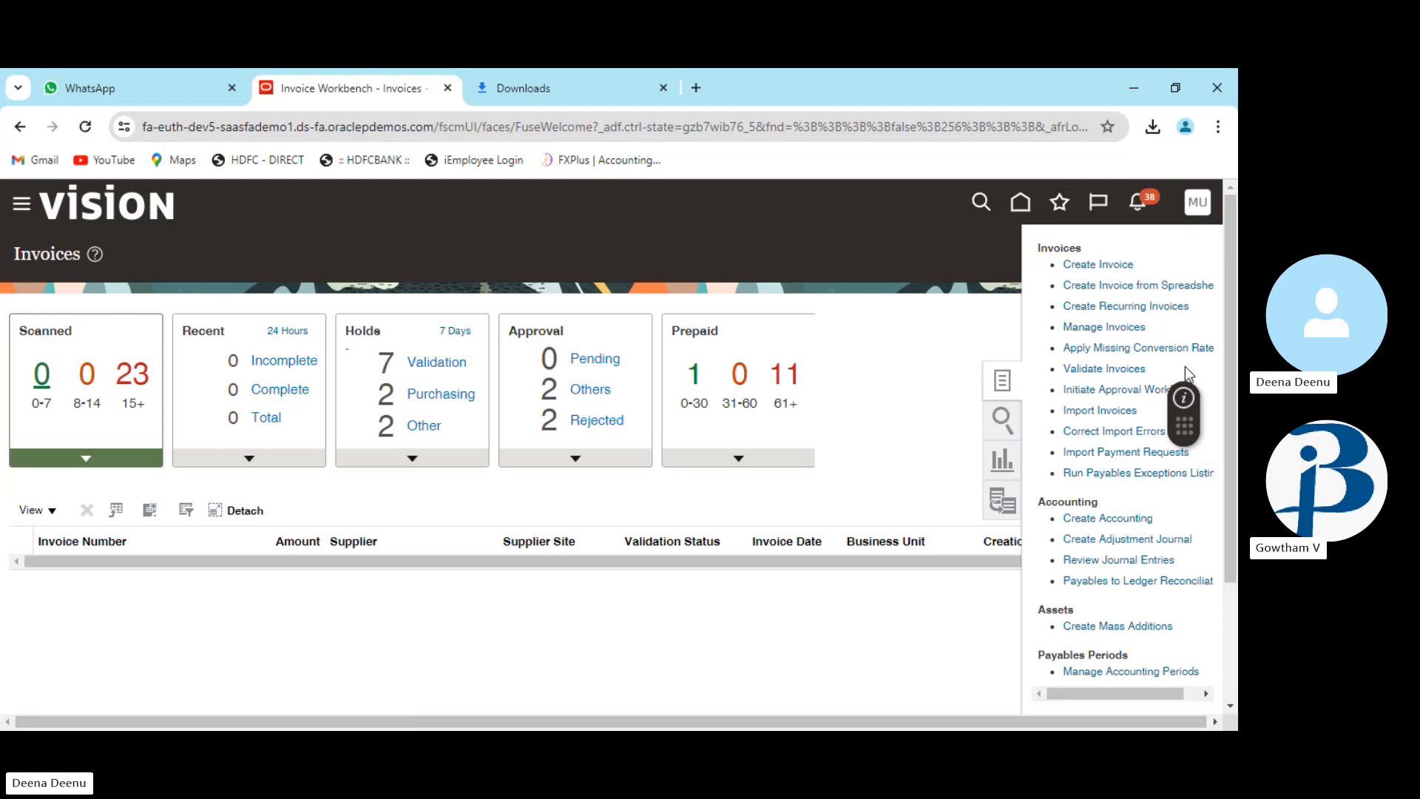
pyautogui.click(1026, 206)
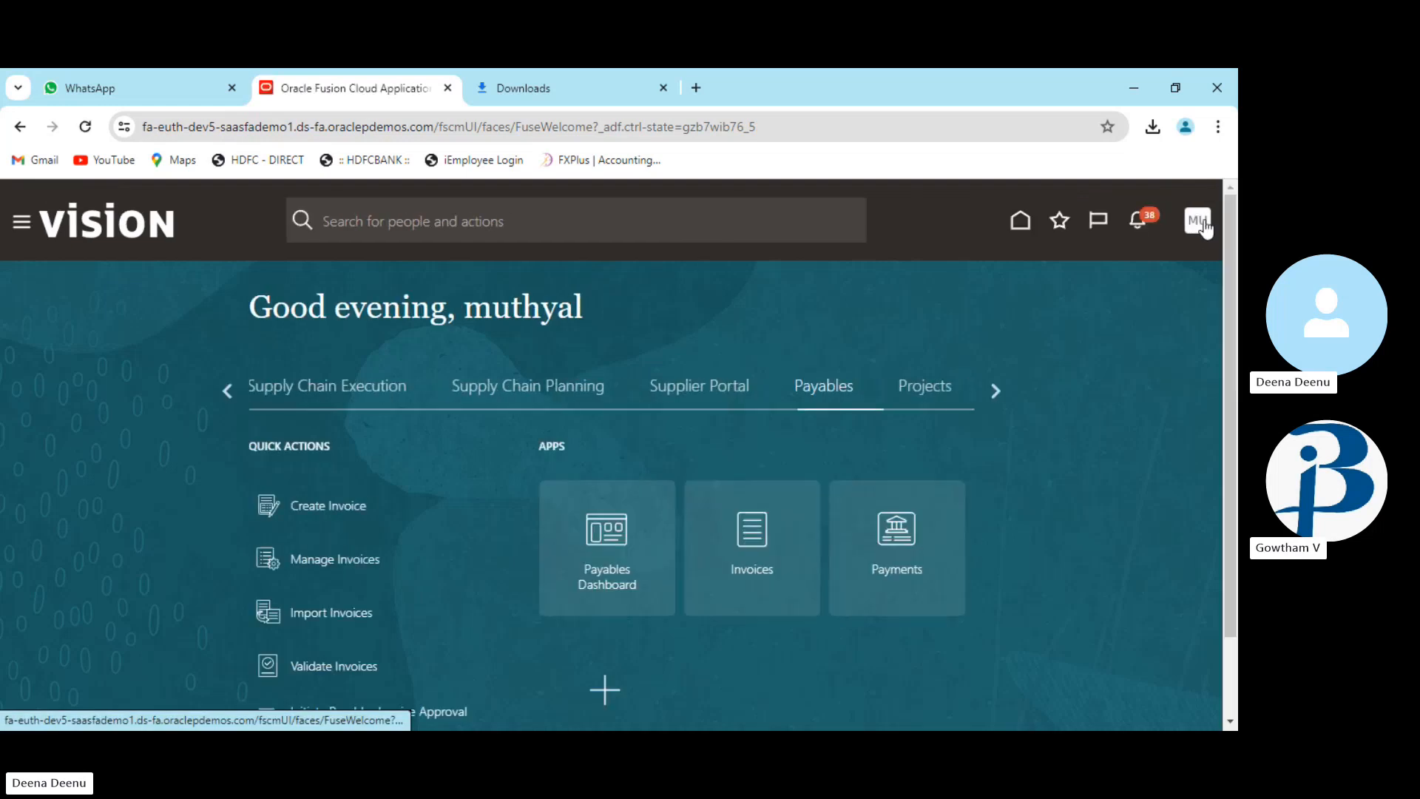
pyautogui.click(1202, 222)
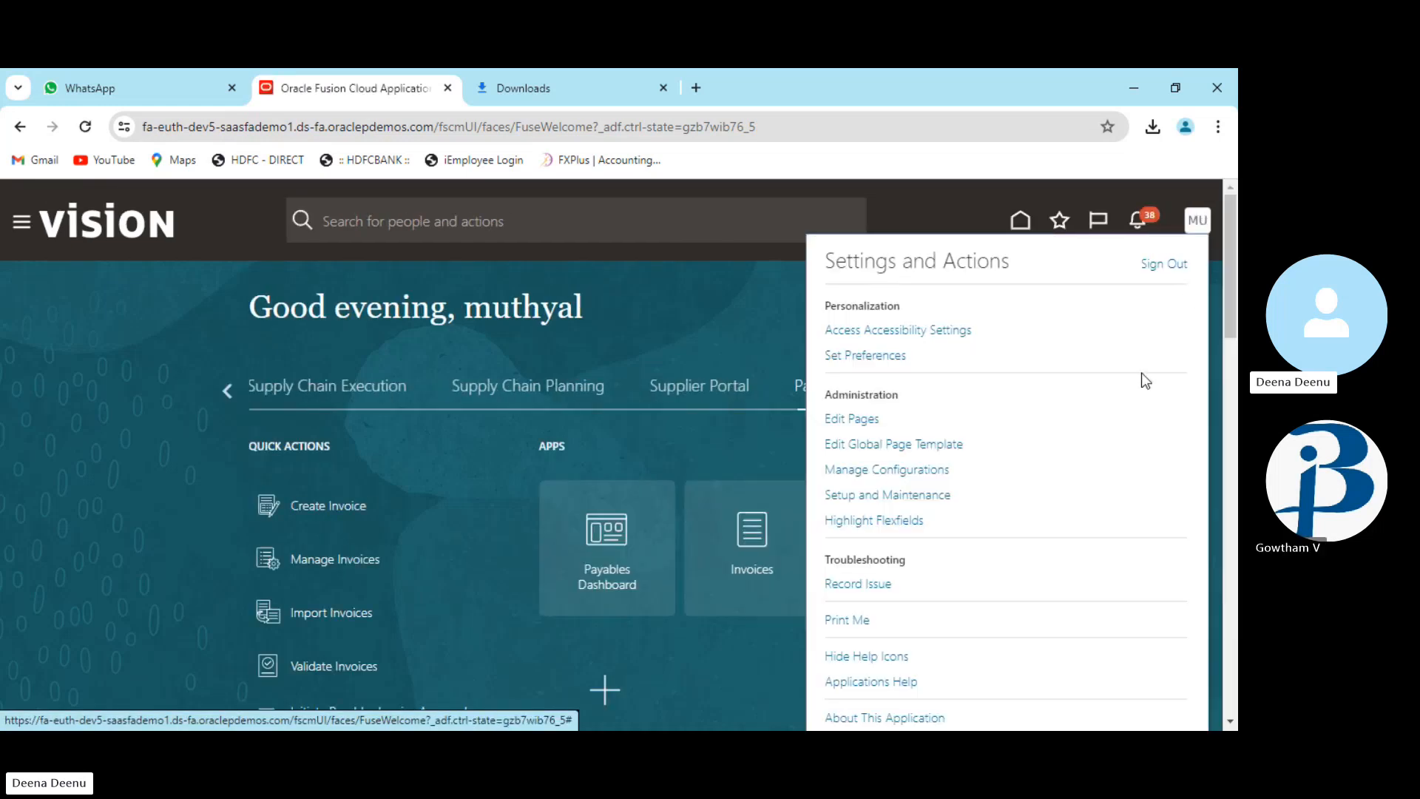
pyautogui.click(888, 616)
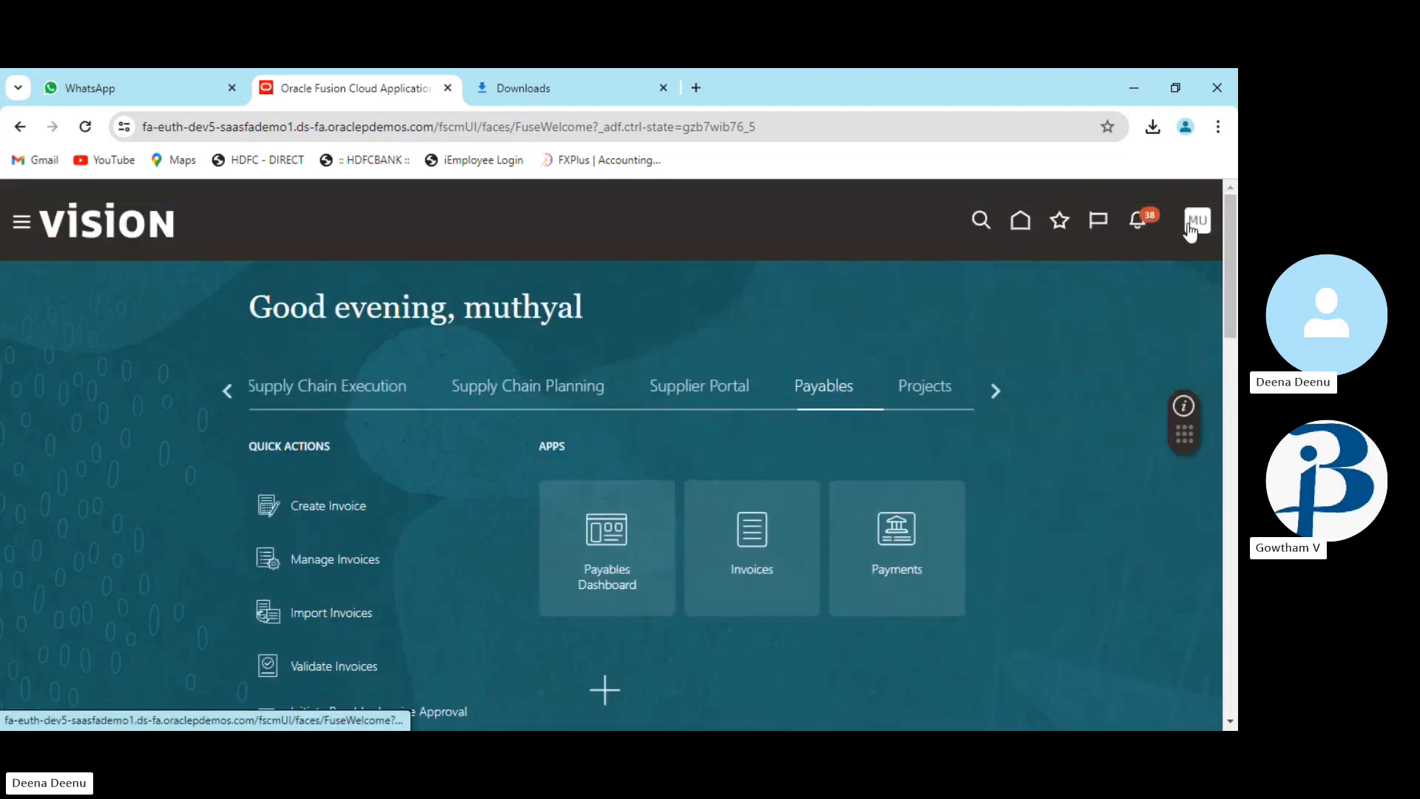
pyautogui.click(1193, 222)
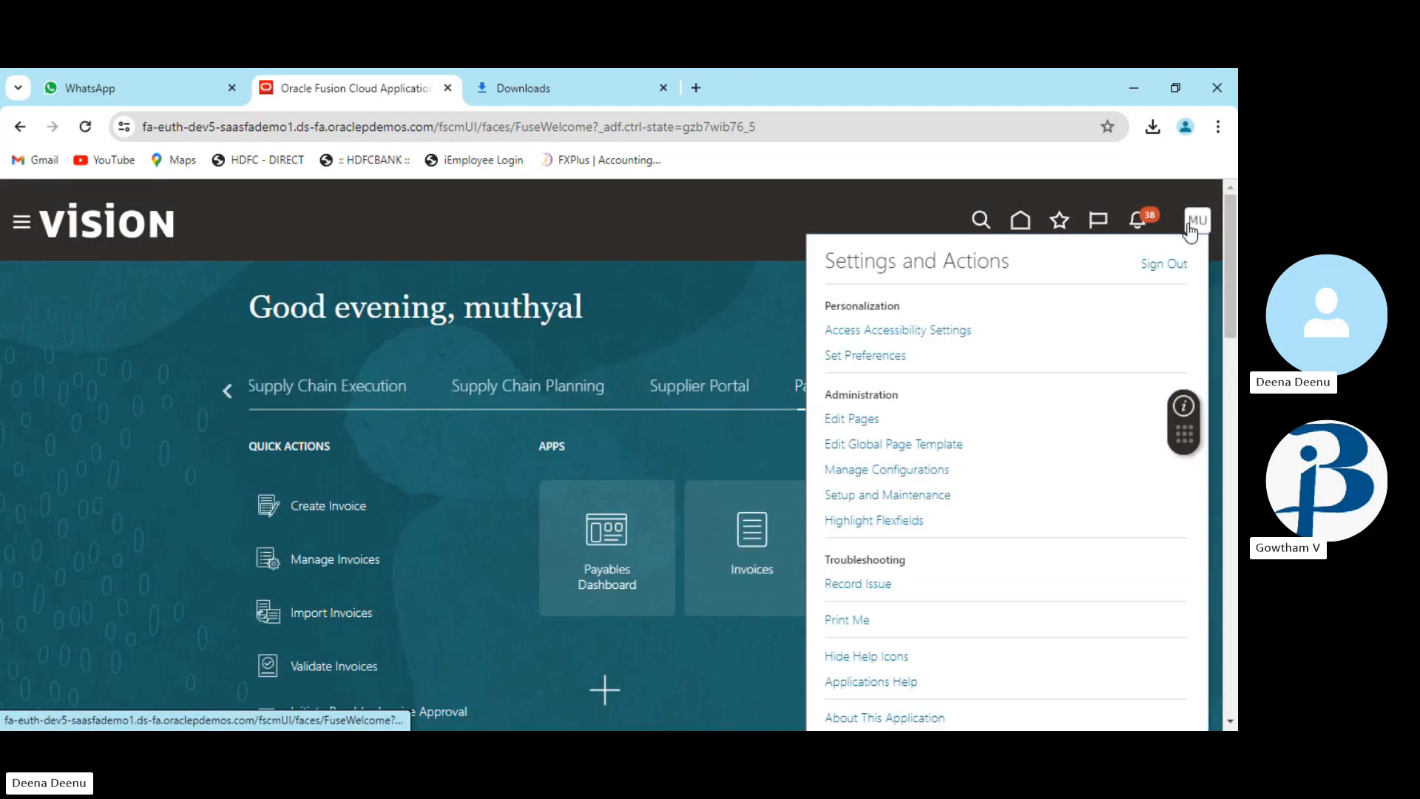
pyautogui.click(880, 360)
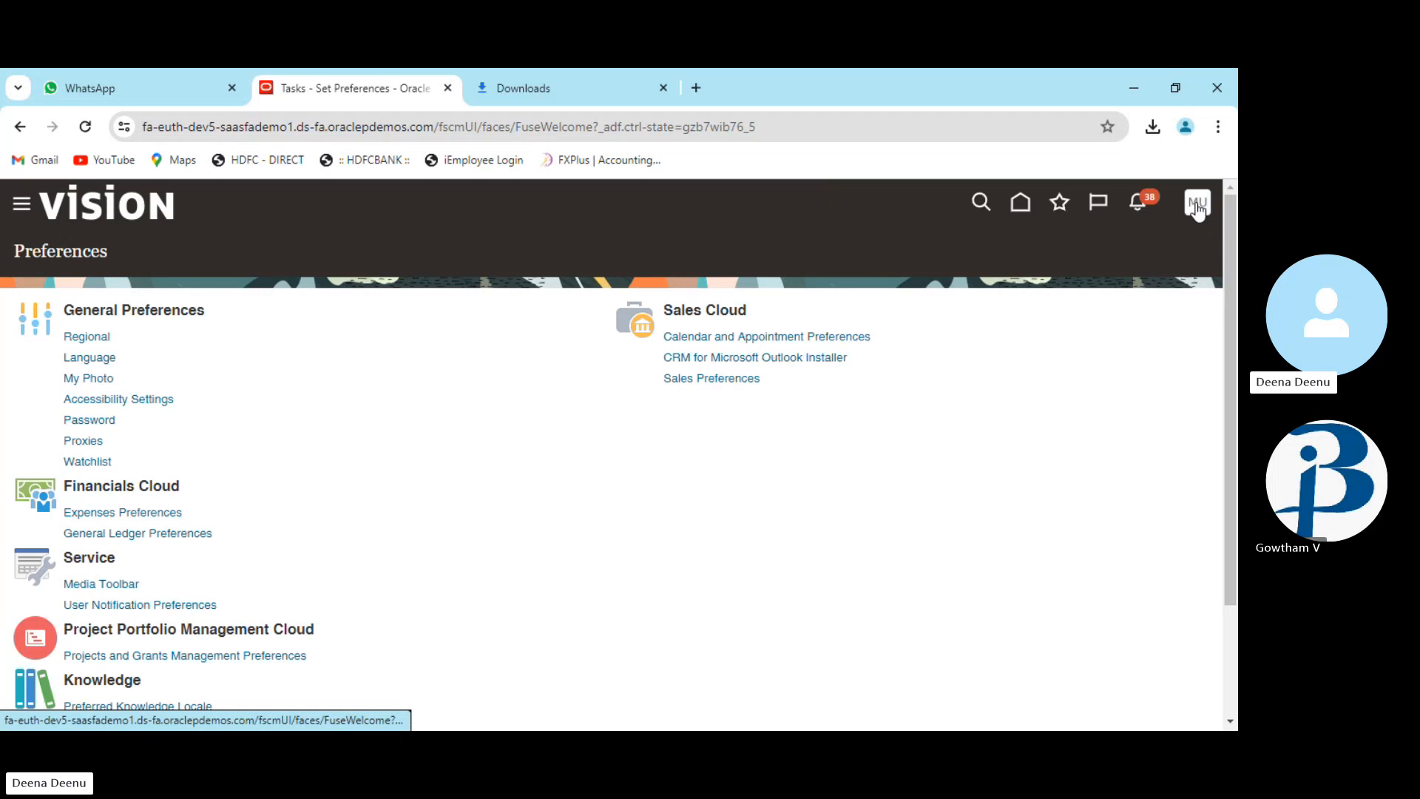
# Open Setup and Maintenance and look through the functional areas of the Project Financial Management setup
pyautogui.click(1199, 207)
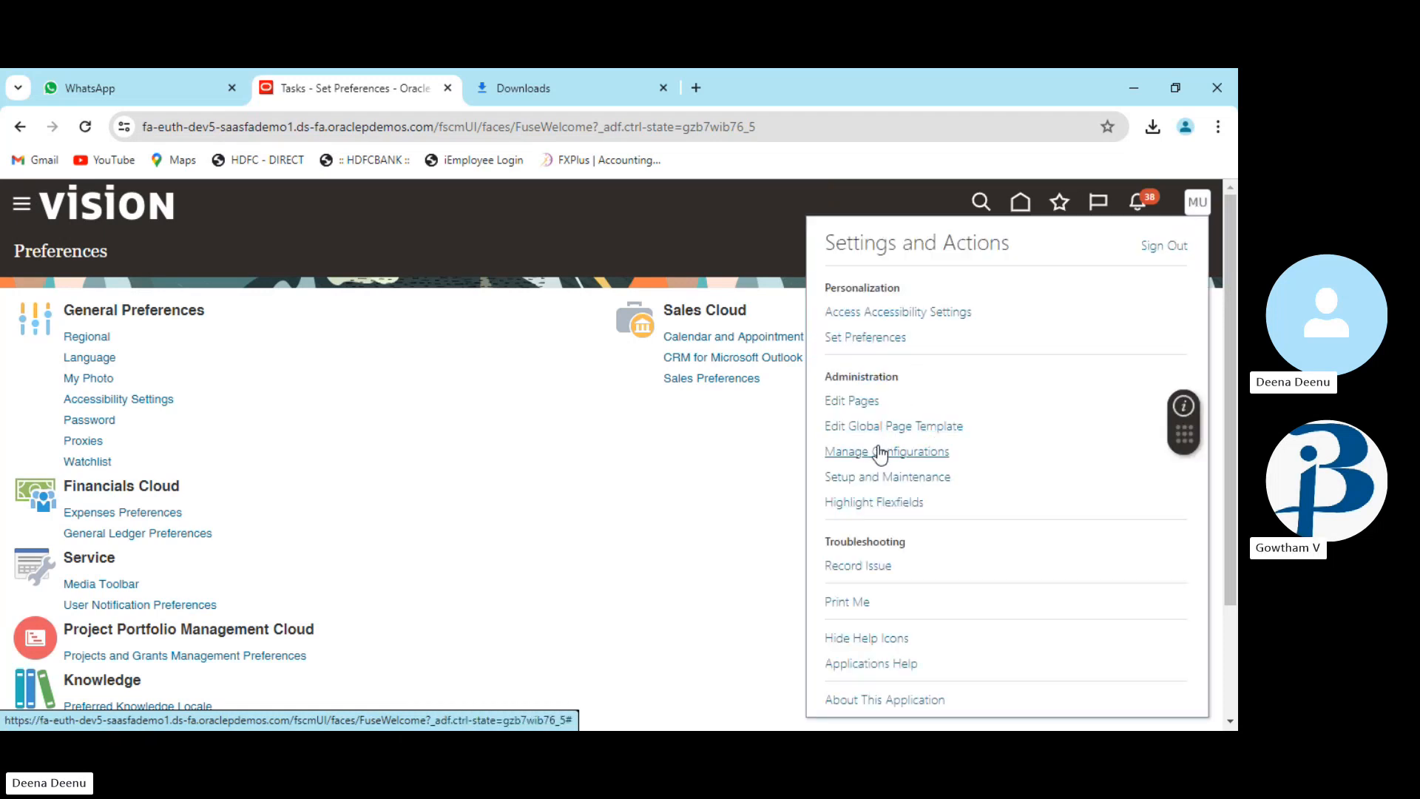
pyautogui.click(869, 479)
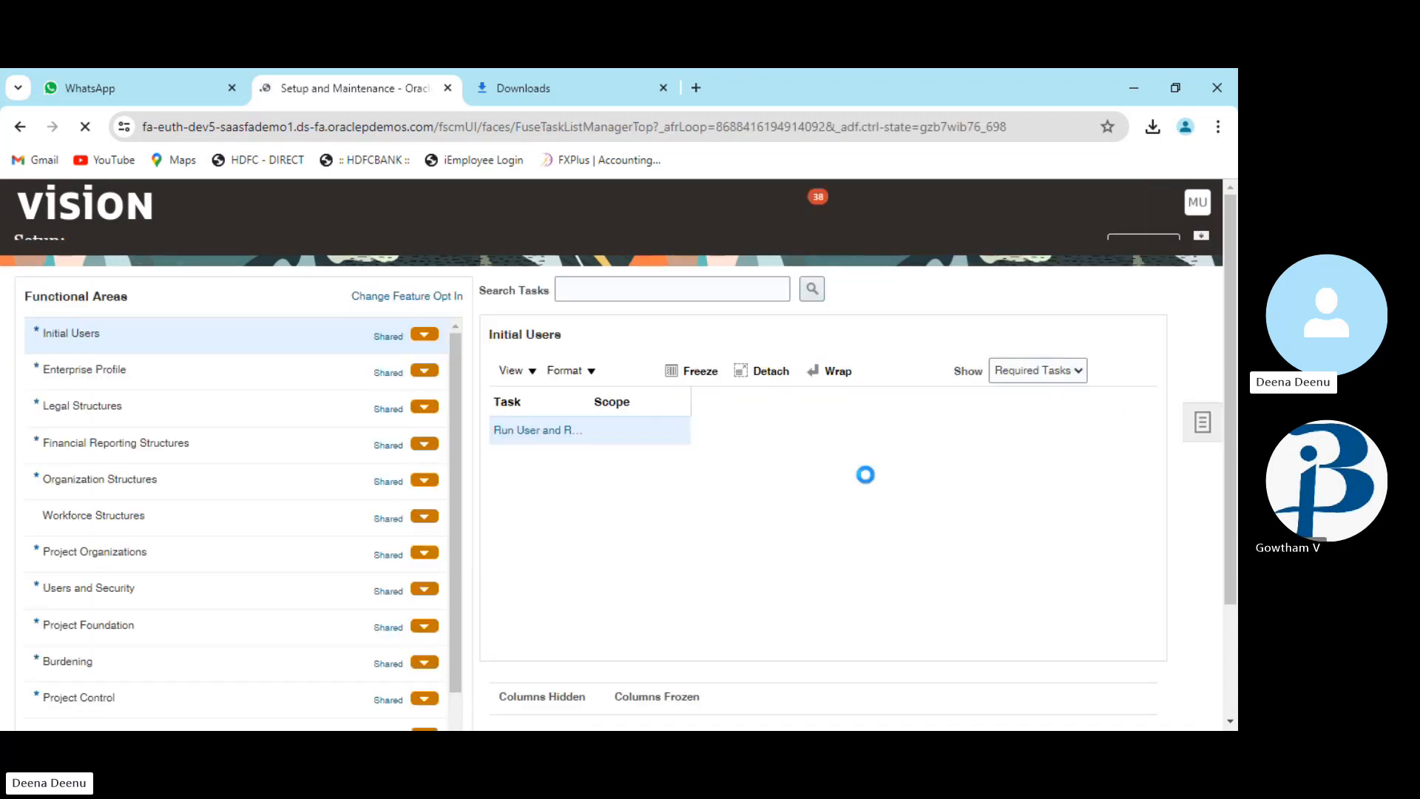
pyautogui.scroll(-2, 713, 491)
pyautogui.scroll(-1, 291, 480)
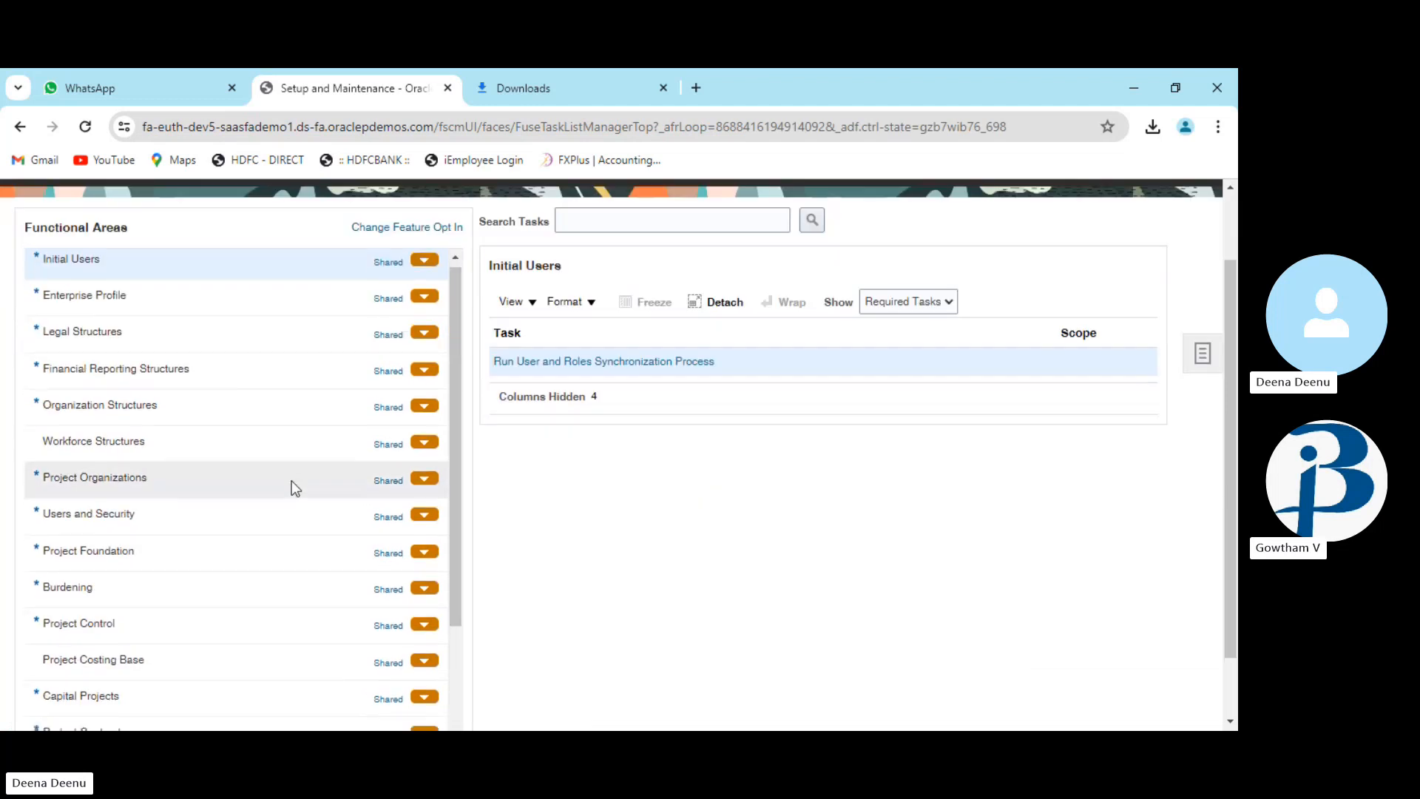
pyautogui.scroll(-1, 295, 488)
pyautogui.scroll(2, 300, 466)
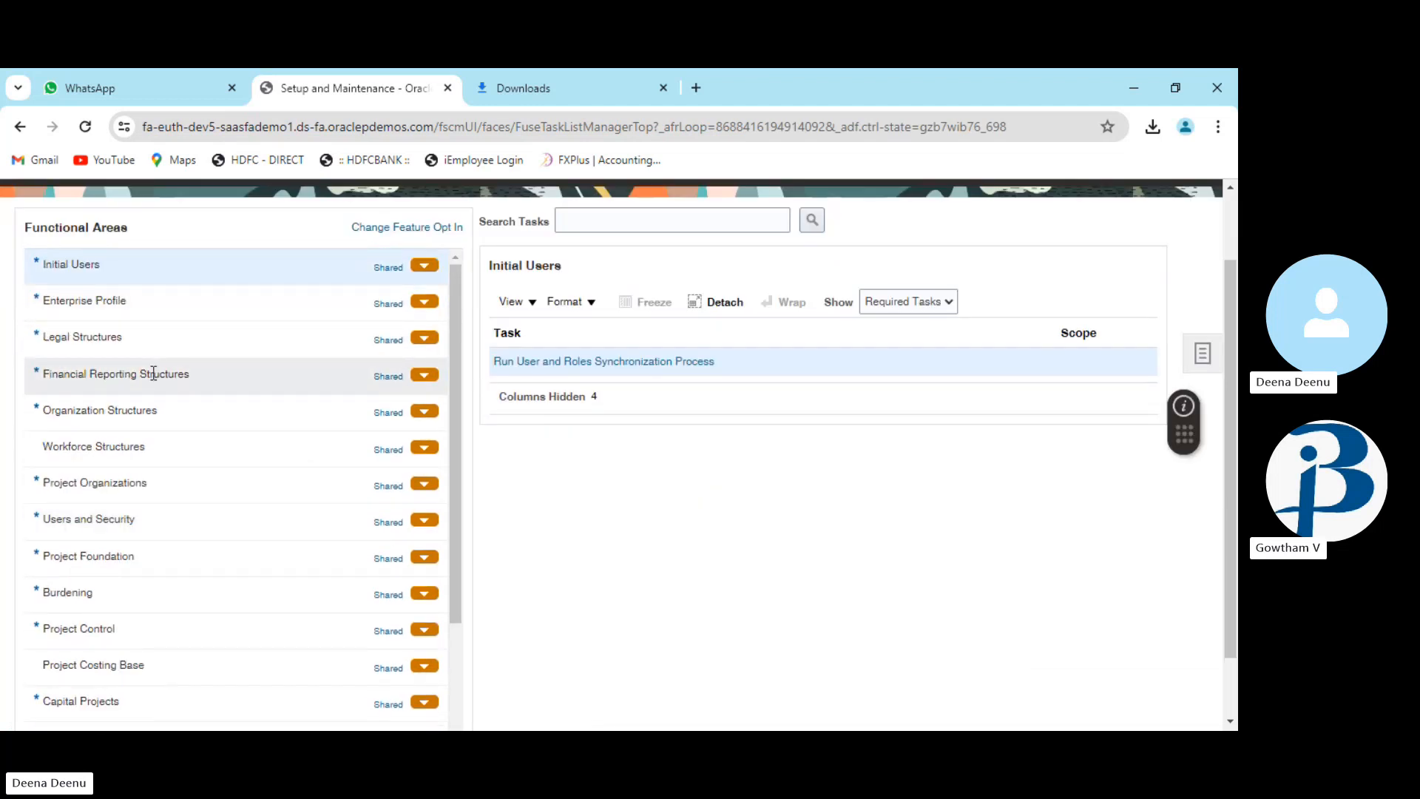
pyautogui.scroll(2, 163, 374)
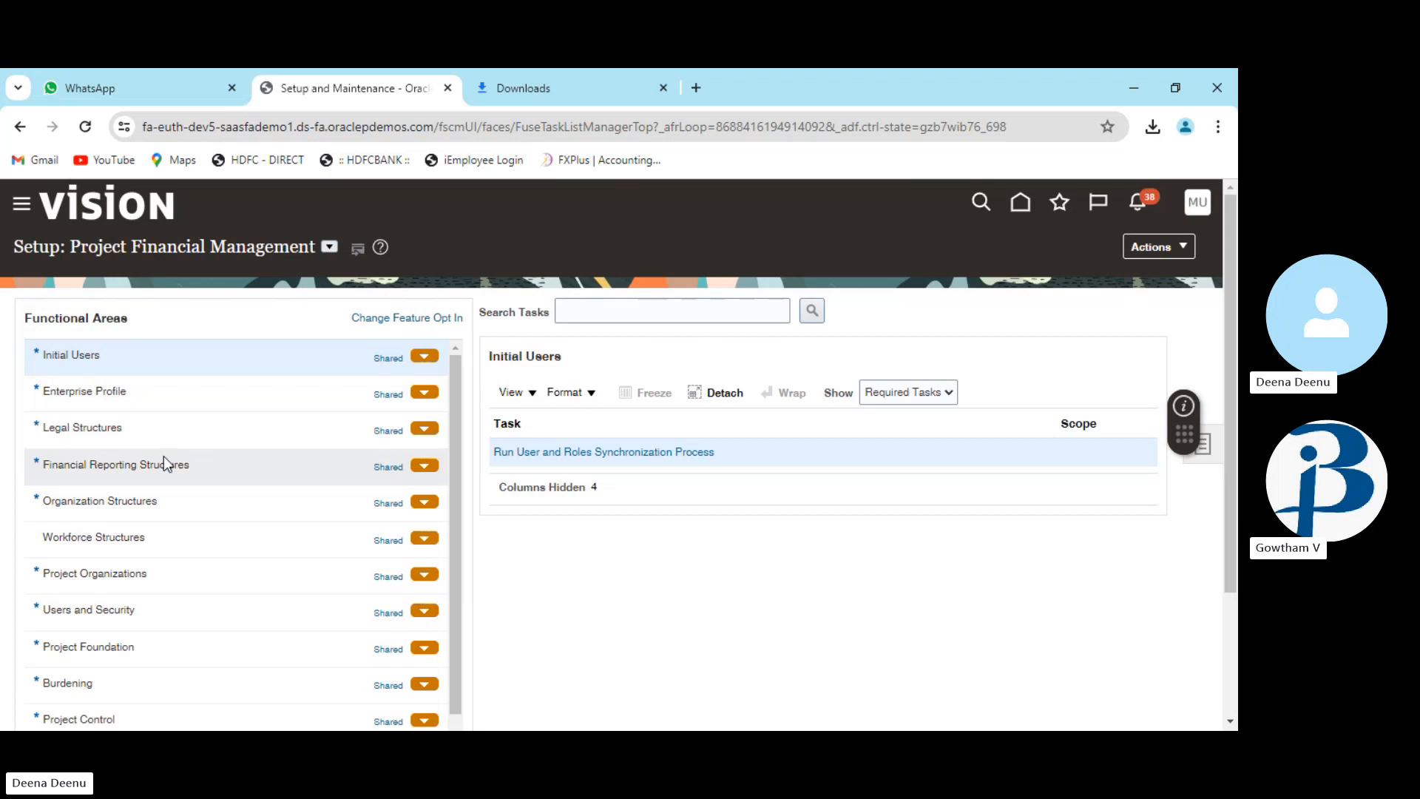
pyautogui.scroll(-2, 164, 457)
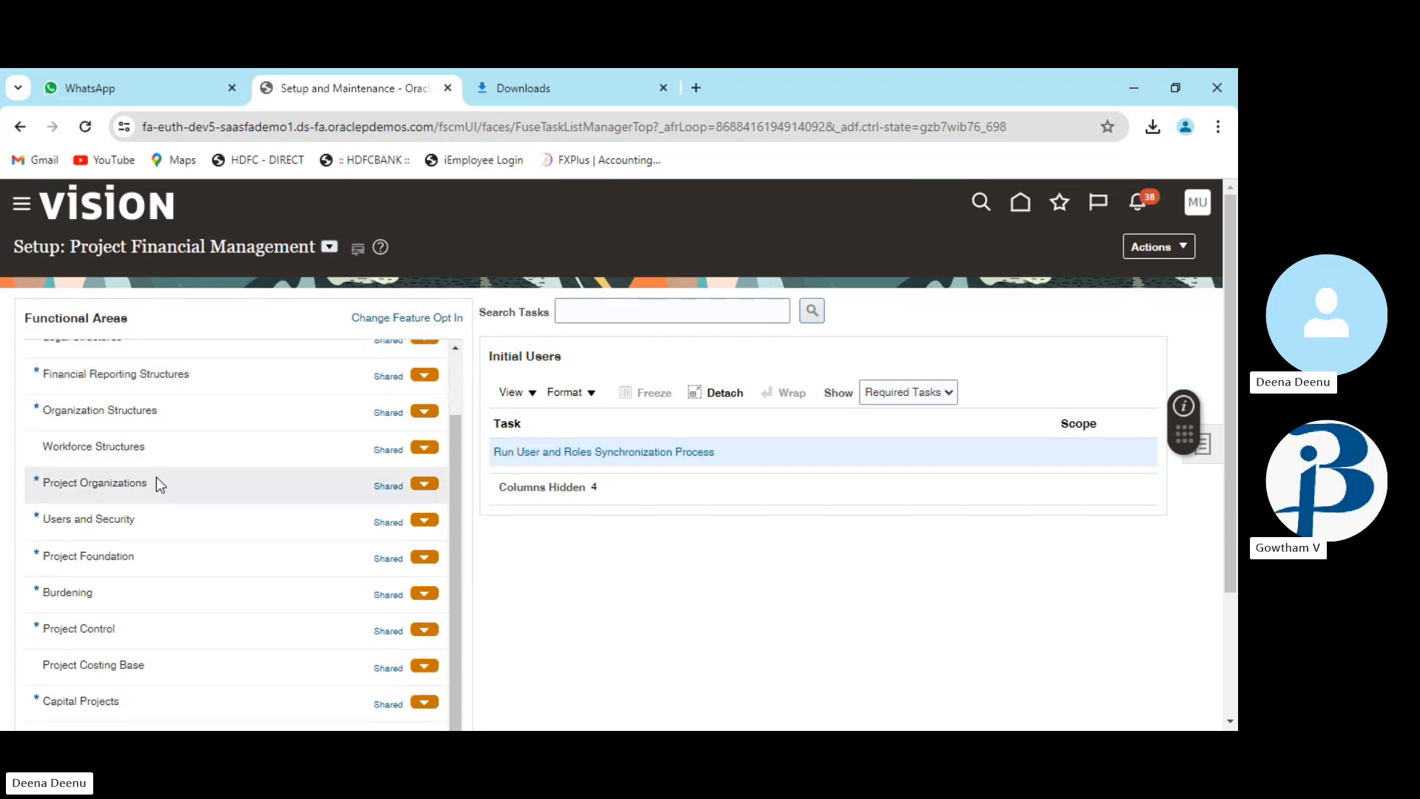
pyautogui.scroll(2, 138, 484)
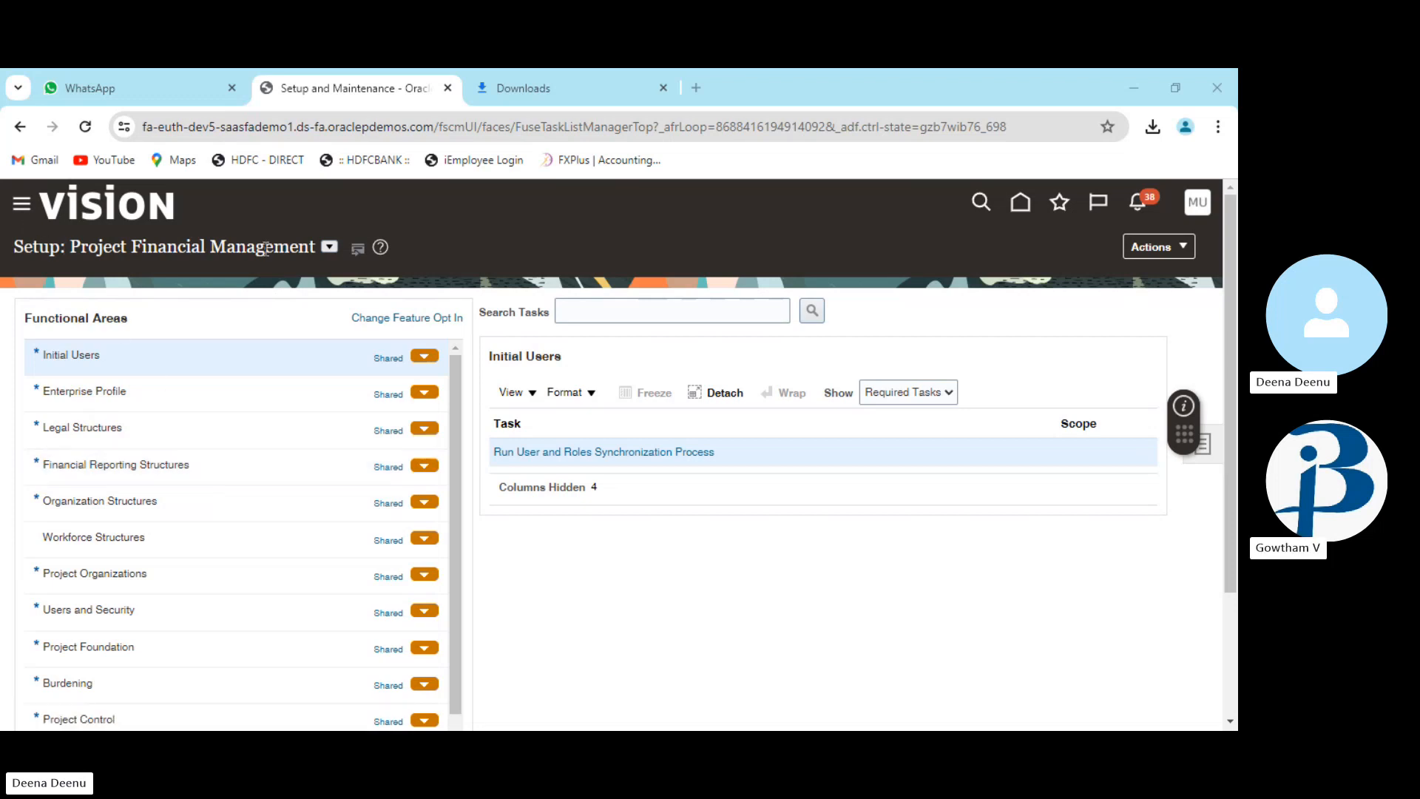
# Switch the setup to Financials and open Manage Invoice Options from the Payables functional area
pyautogui.click(334, 251)
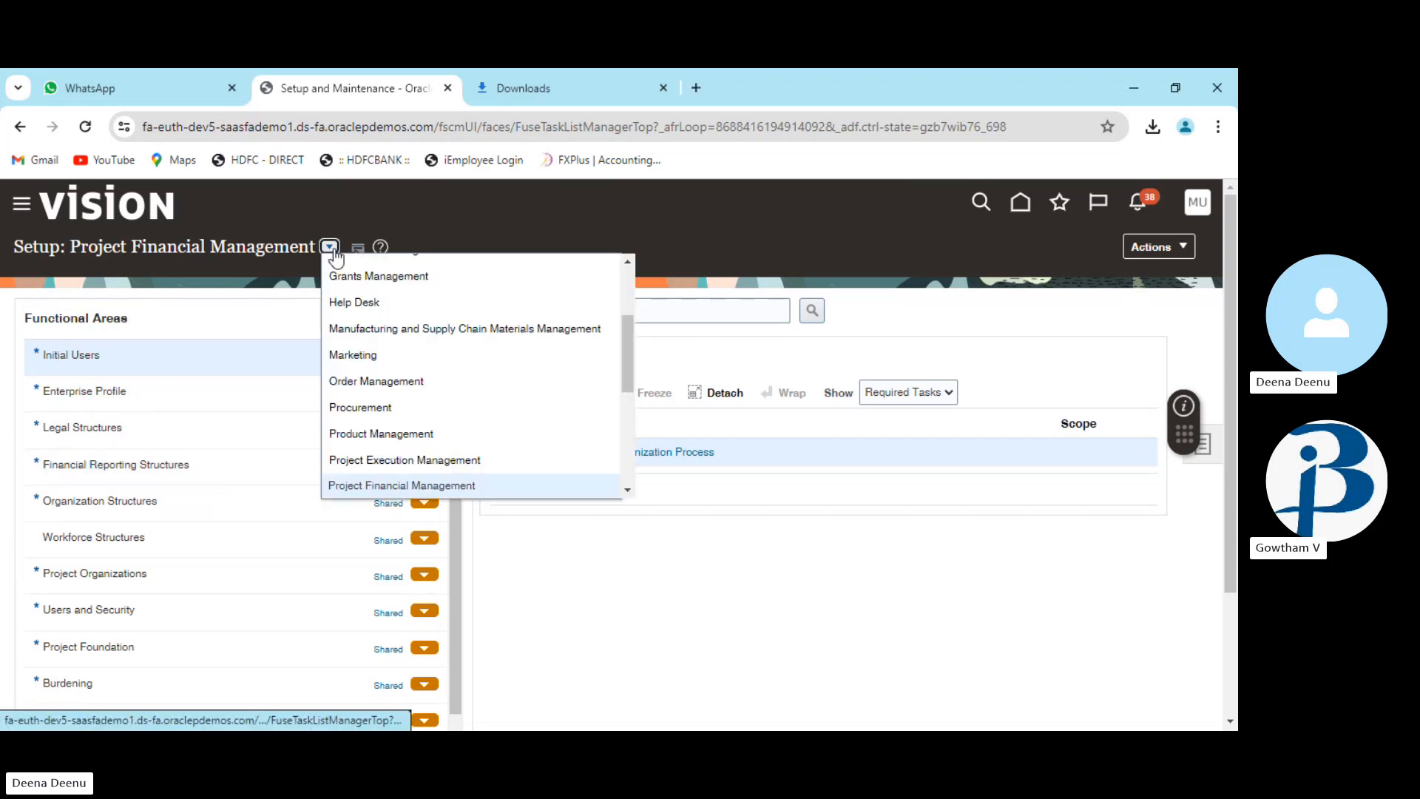
pyautogui.scroll(2, 384, 361)
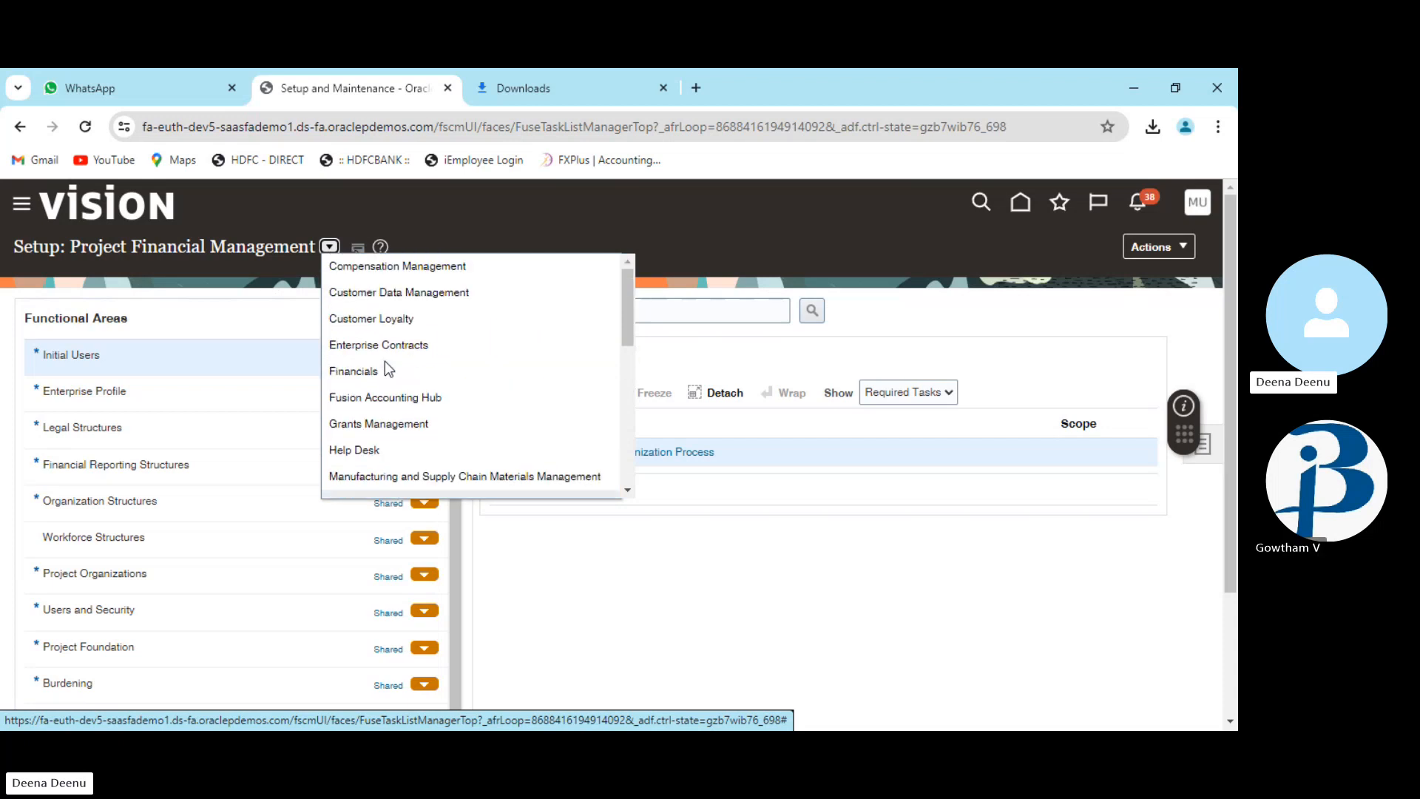
pyautogui.click(384, 368)
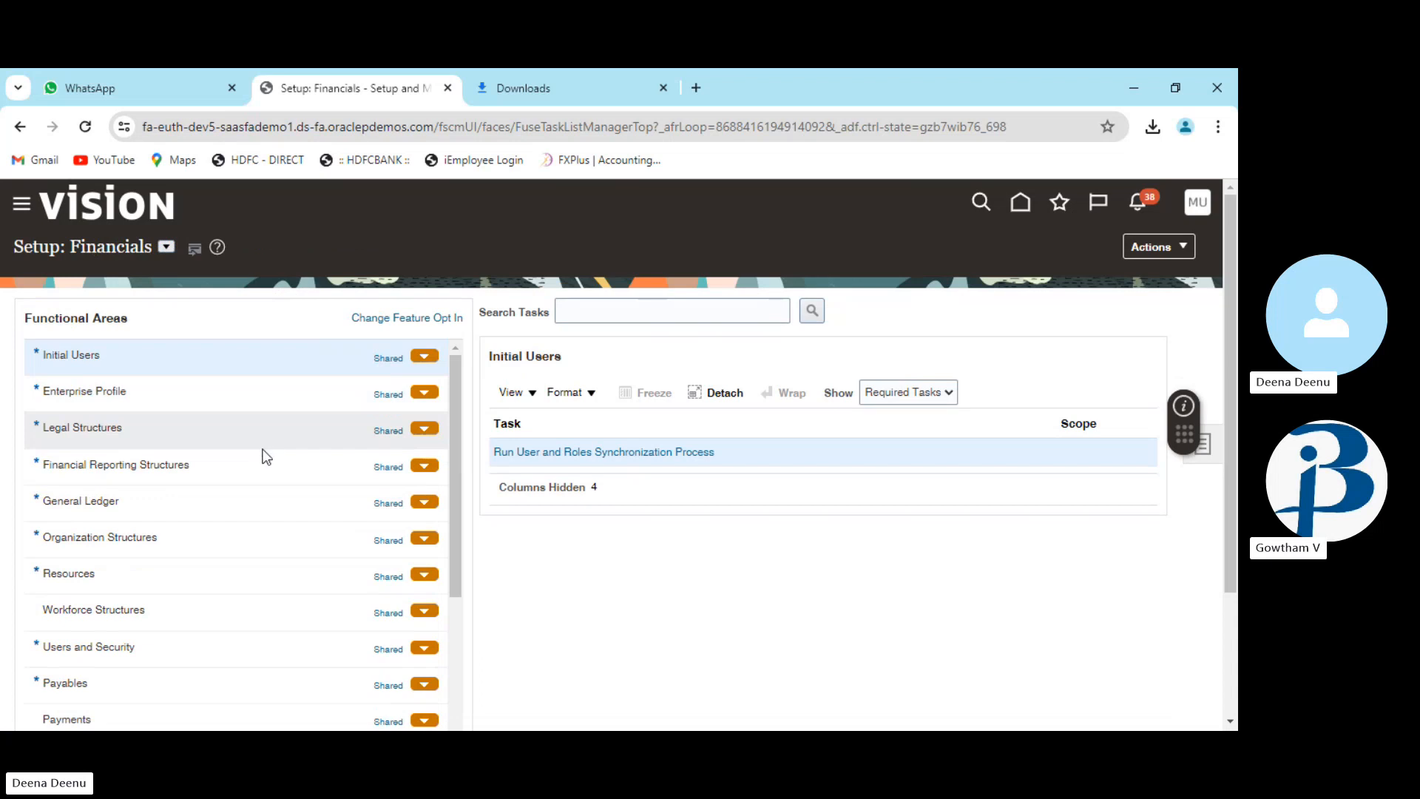
pyautogui.scroll(-2, 185, 558)
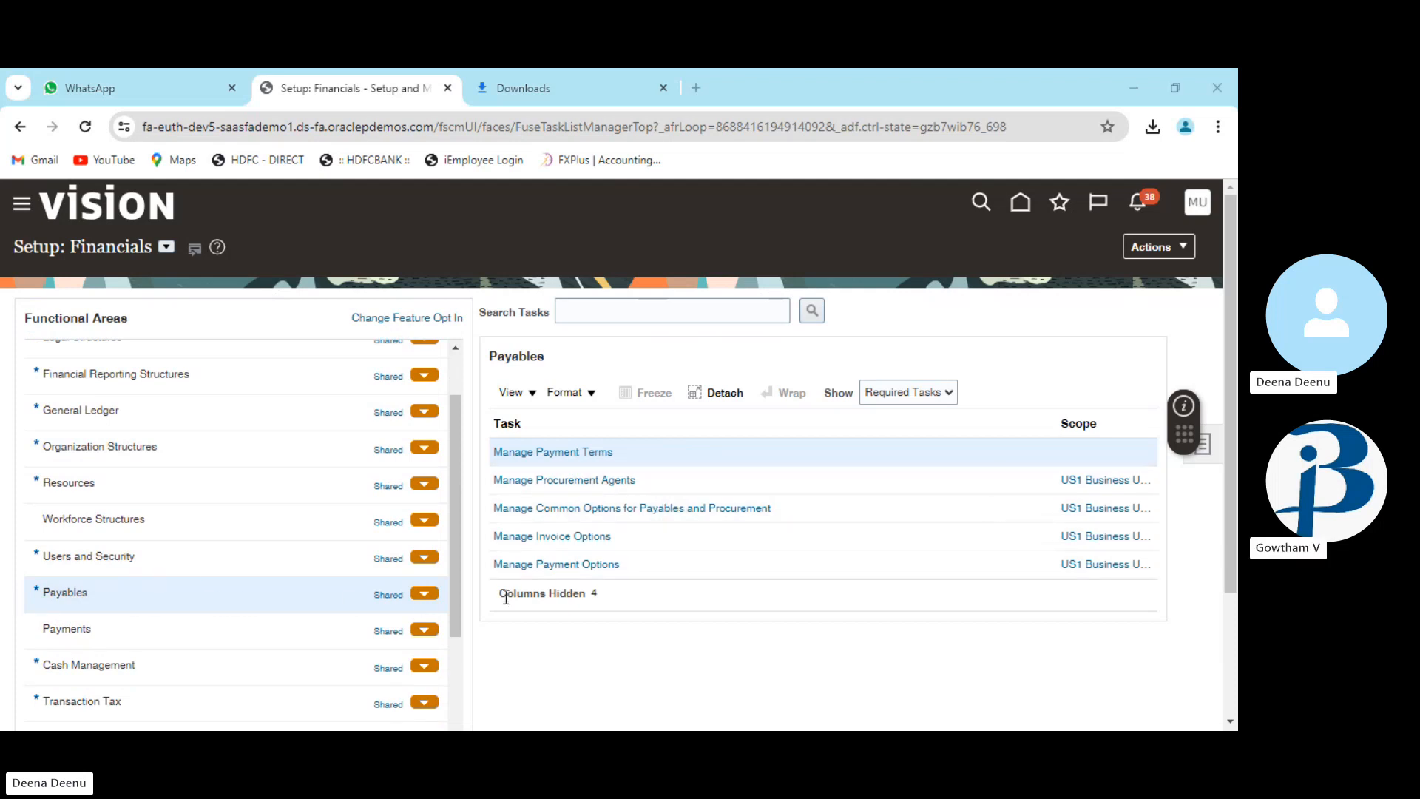
pyautogui.click(576, 539)
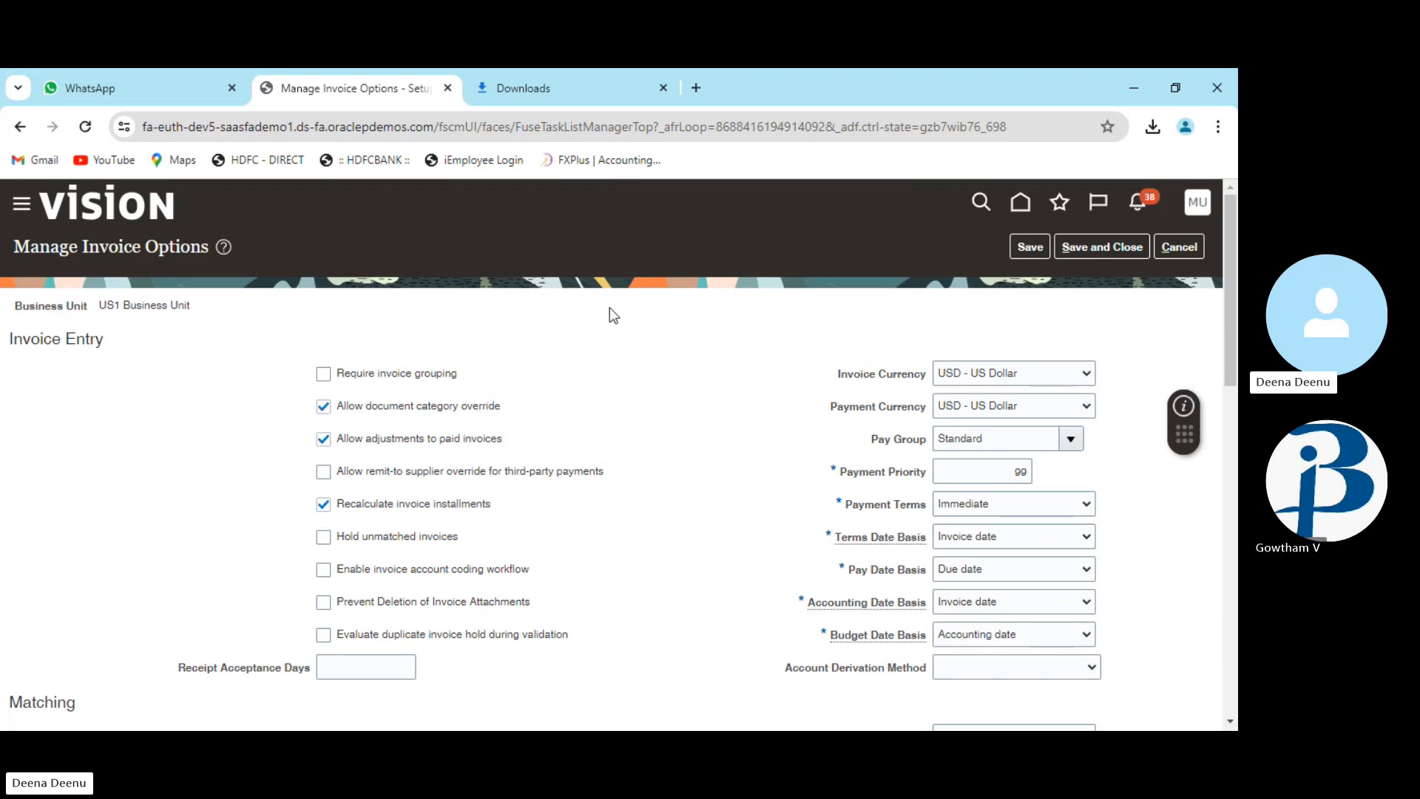
# Enable invoice approval and allow force approval in the Approval options of US1 Business Unit
pyautogui.scroll(-5, 571, 393)
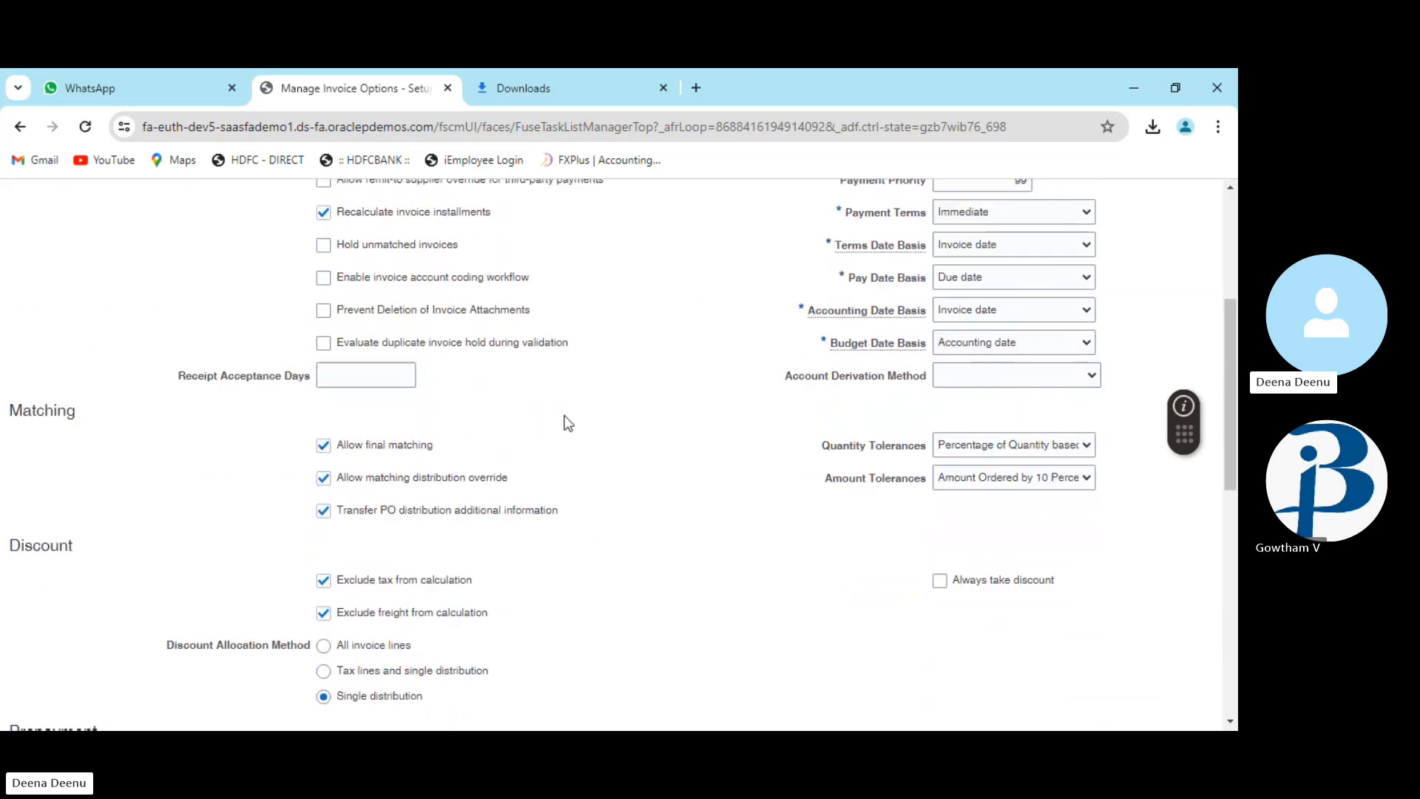
pyautogui.scroll(-1, 568, 422)
pyautogui.scroll(-1, 414, 451)
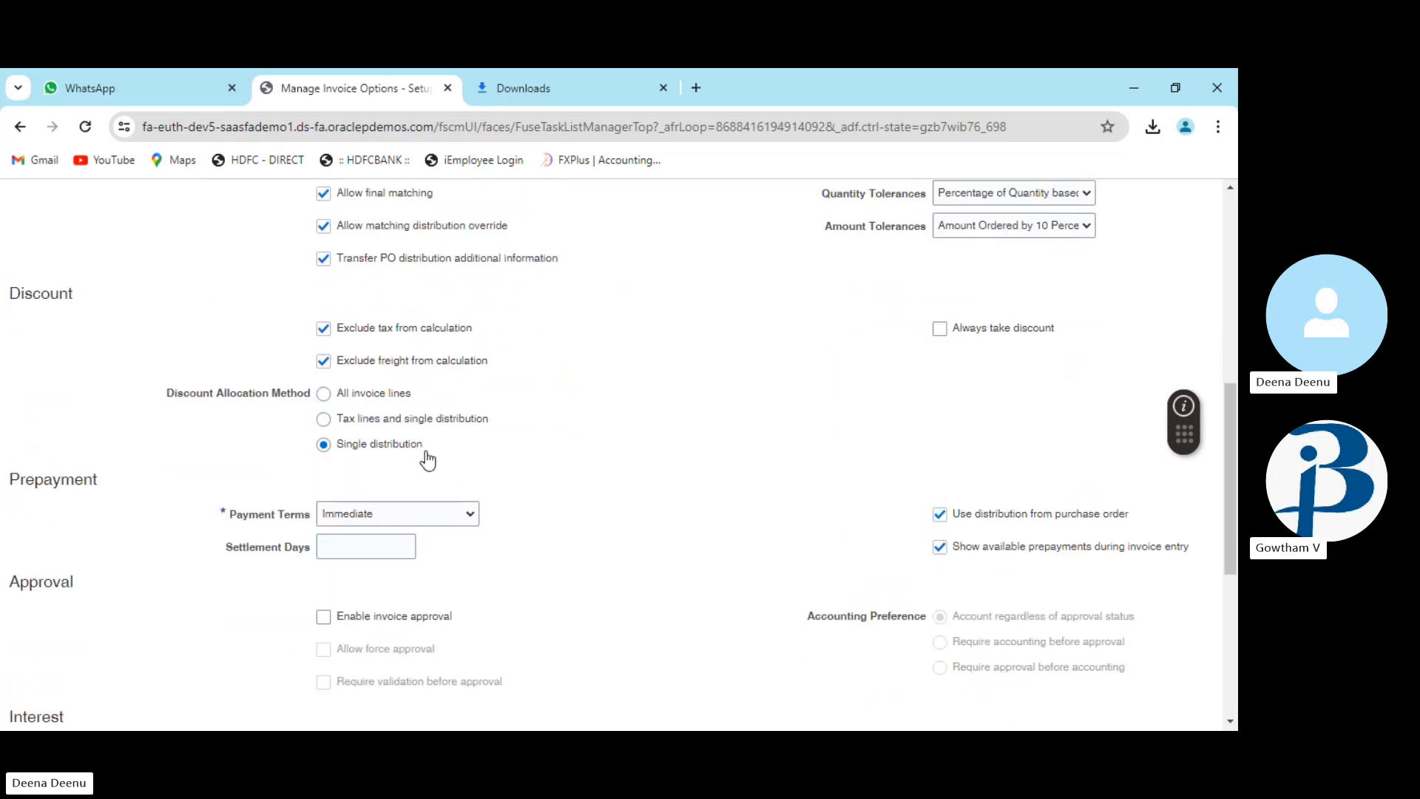
pyautogui.scroll(-2, 426, 454)
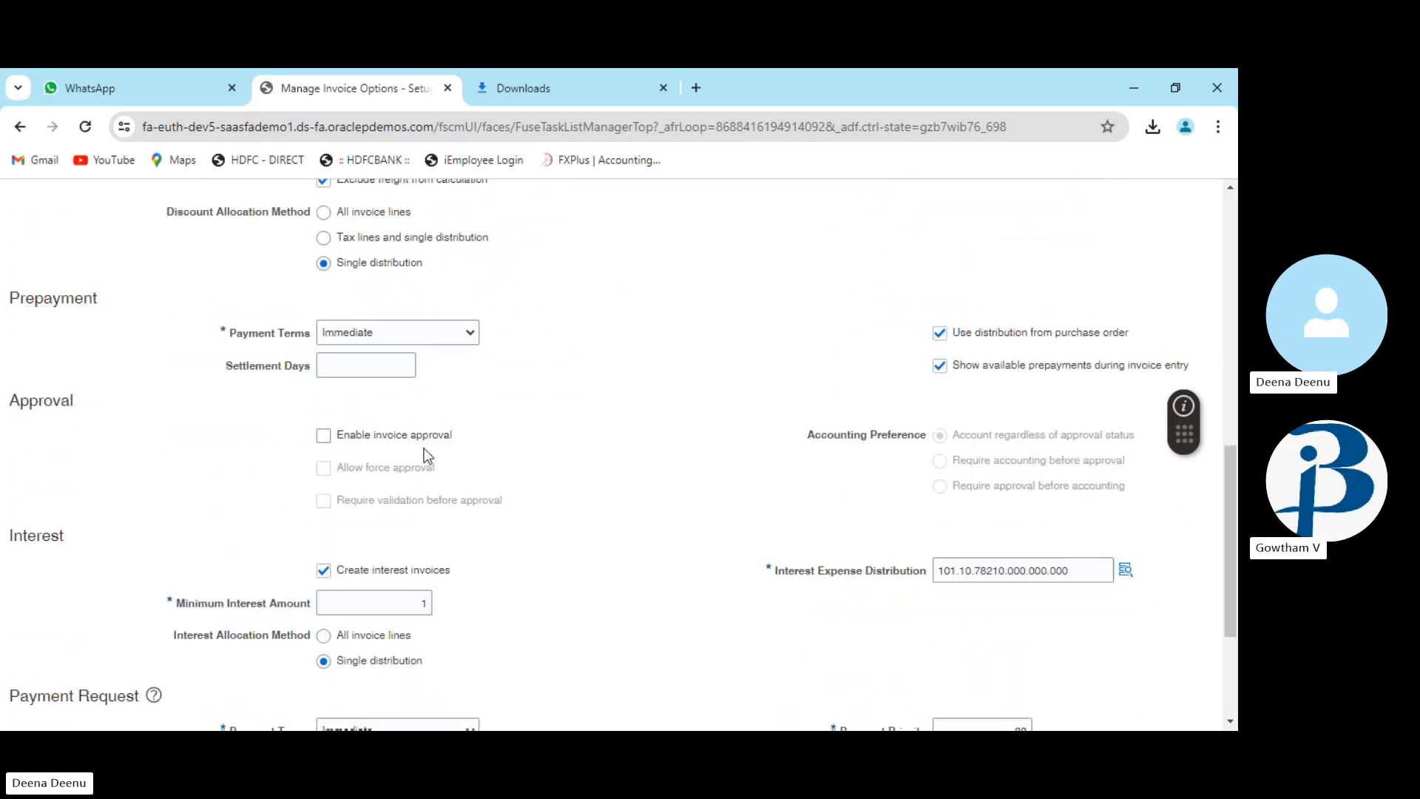
pyautogui.click(324, 436)
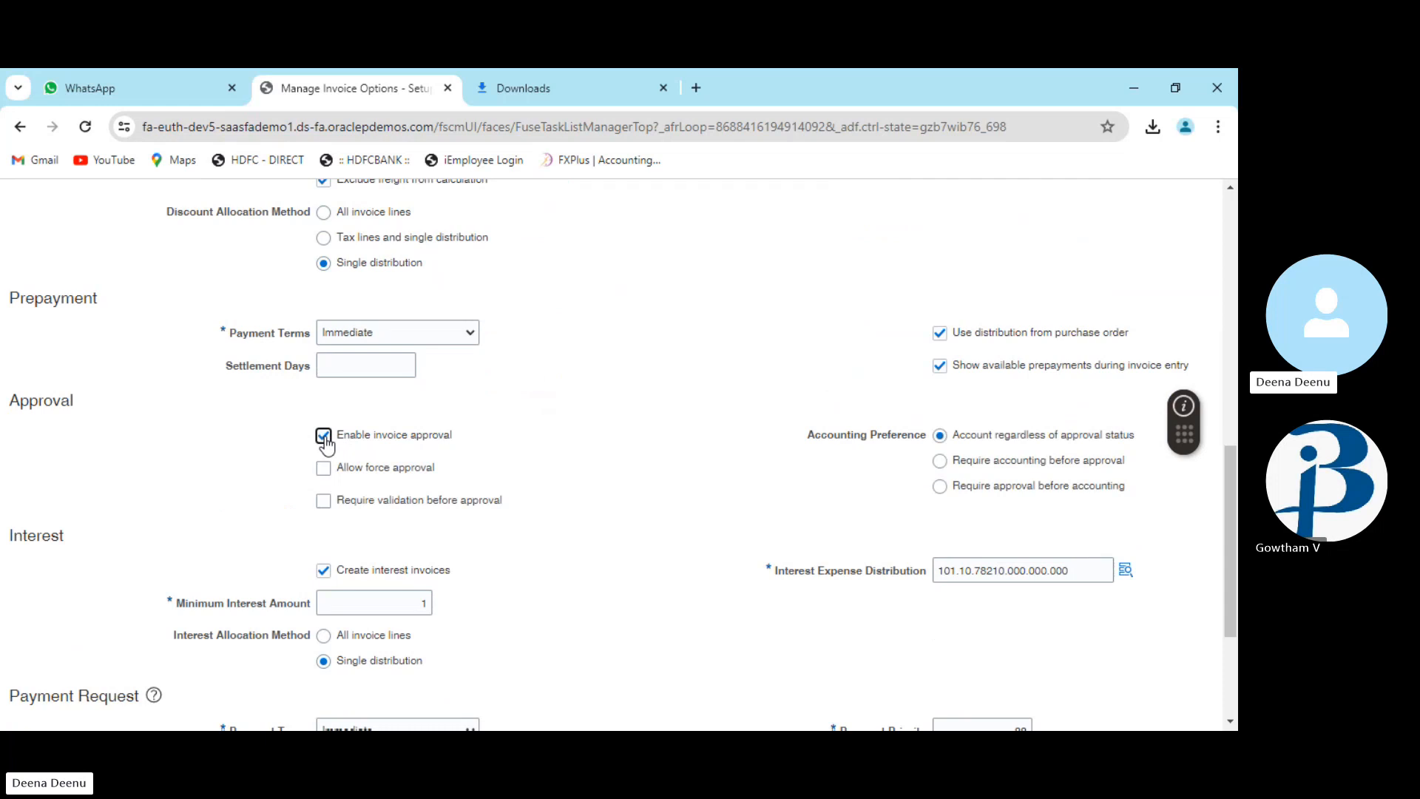
pyautogui.click(323, 471)
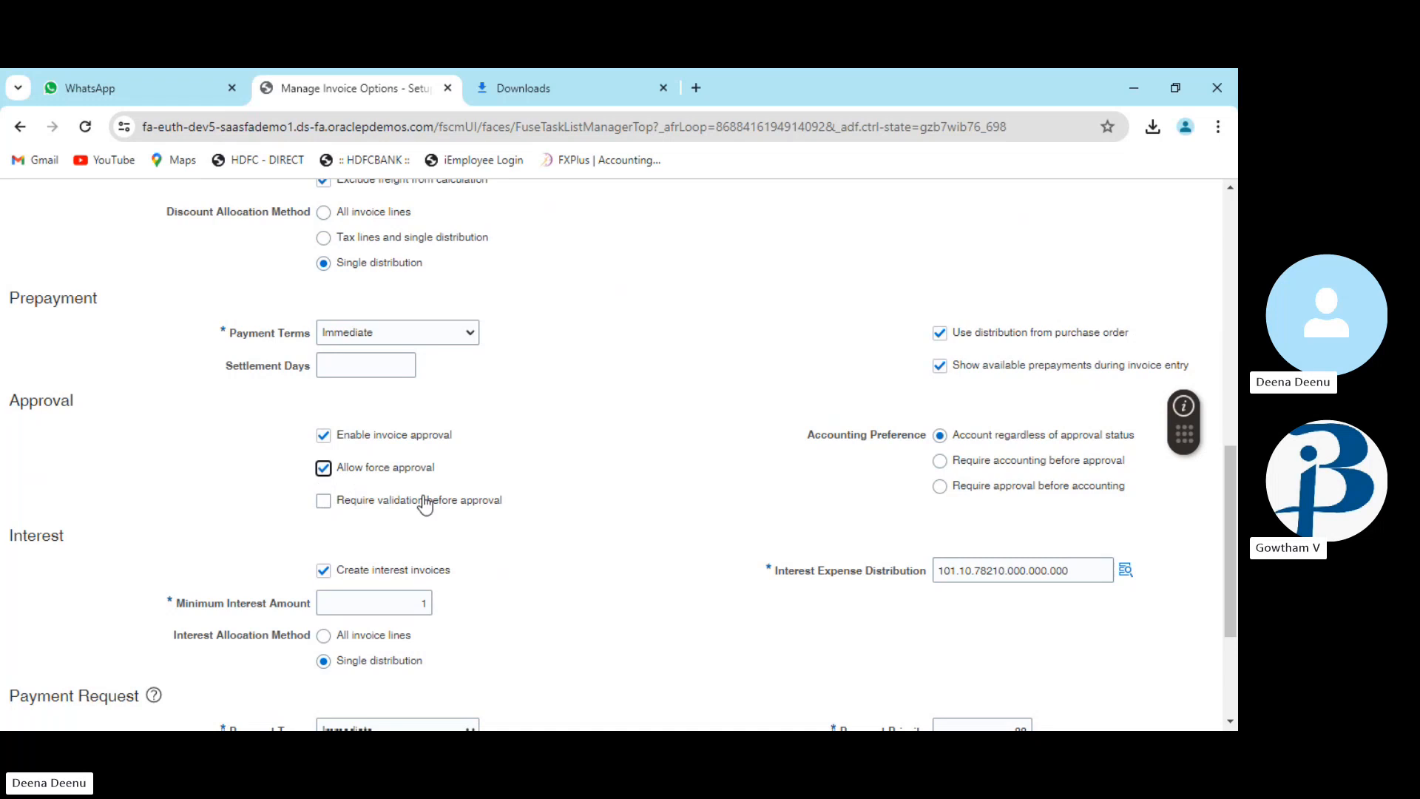
# Review the invoice entry, matching and discount options, and check the payment terms for prepayments
pyautogui.scroll(8, 426, 503)
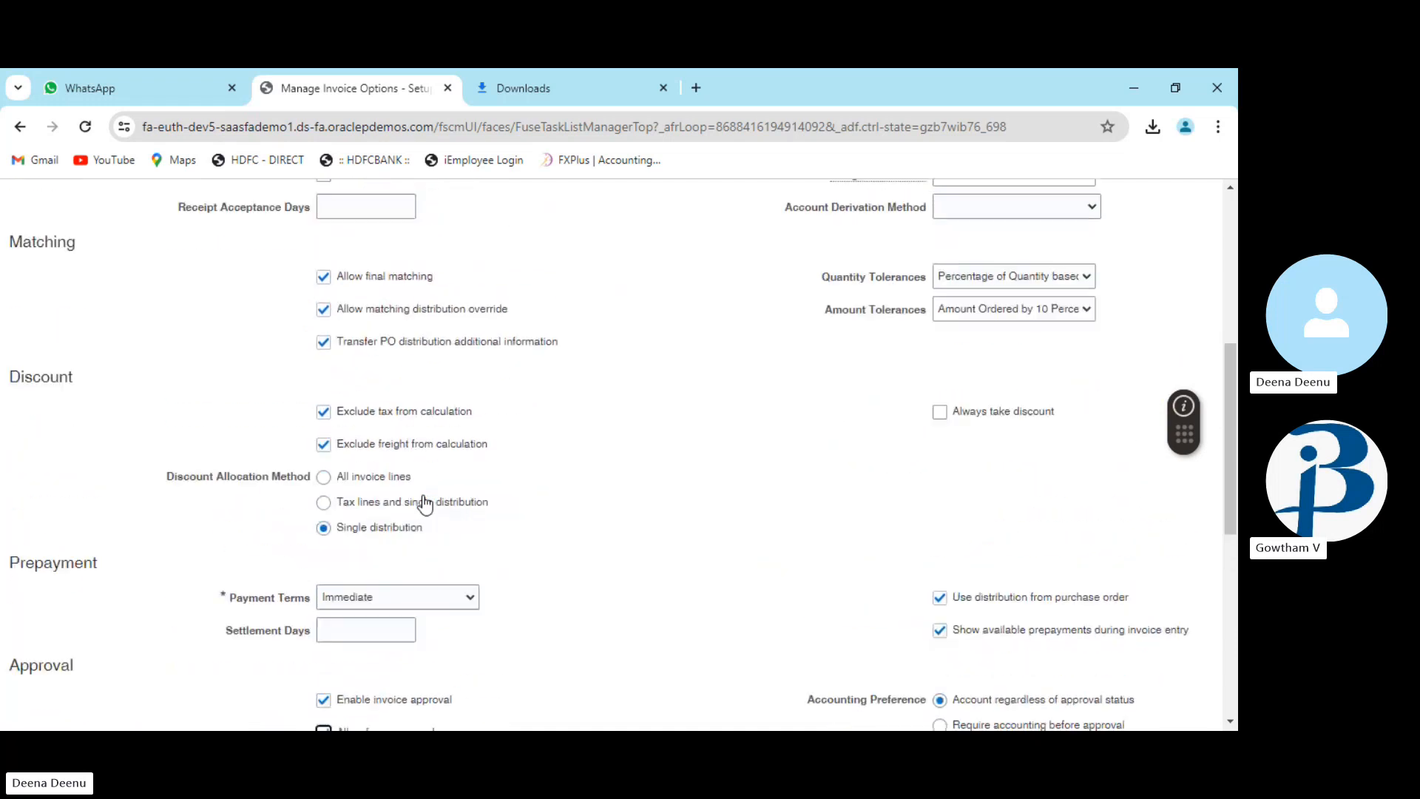
pyautogui.scroll(1, 425, 503)
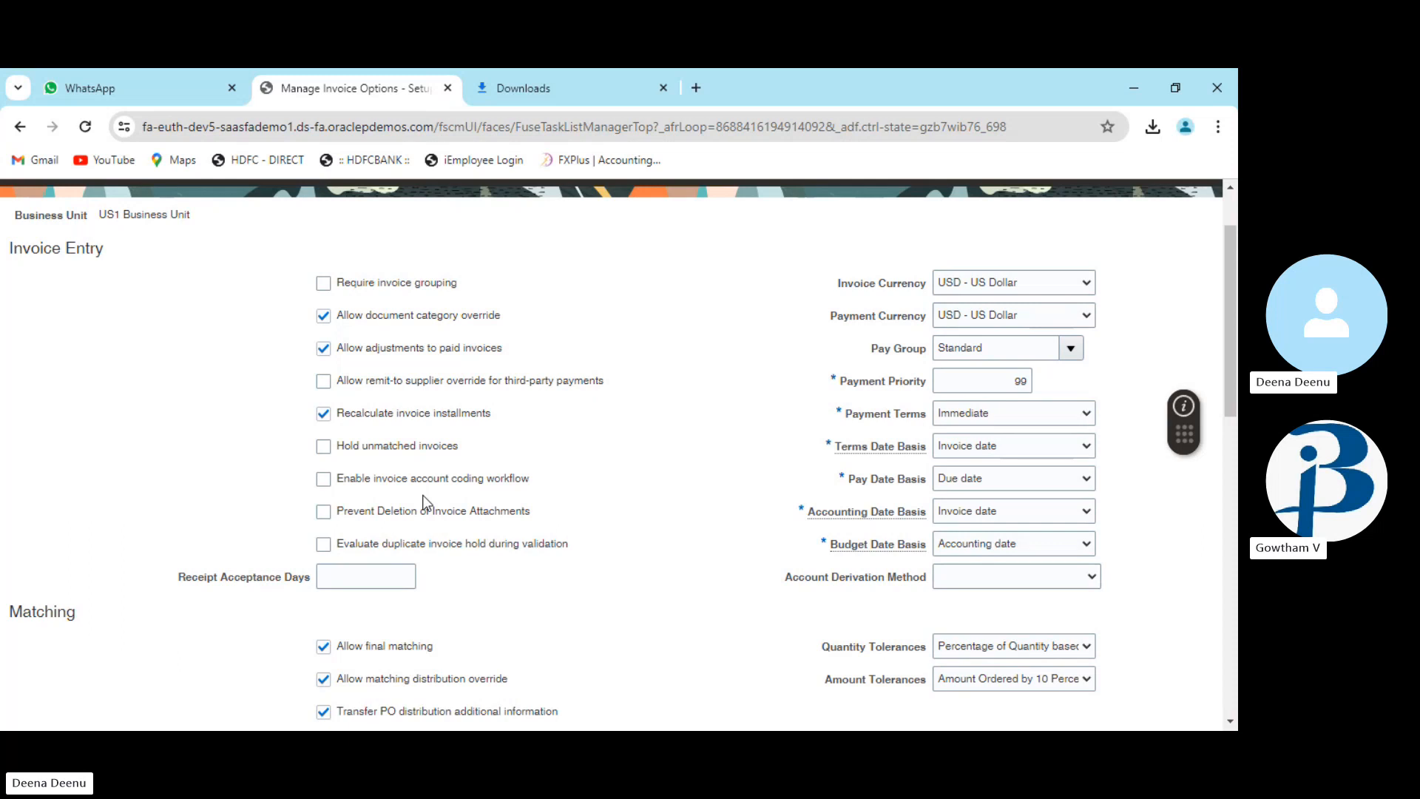
pyautogui.scroll(-3, 426, 504)
pyautogui.scroll(-6, 426, 504)
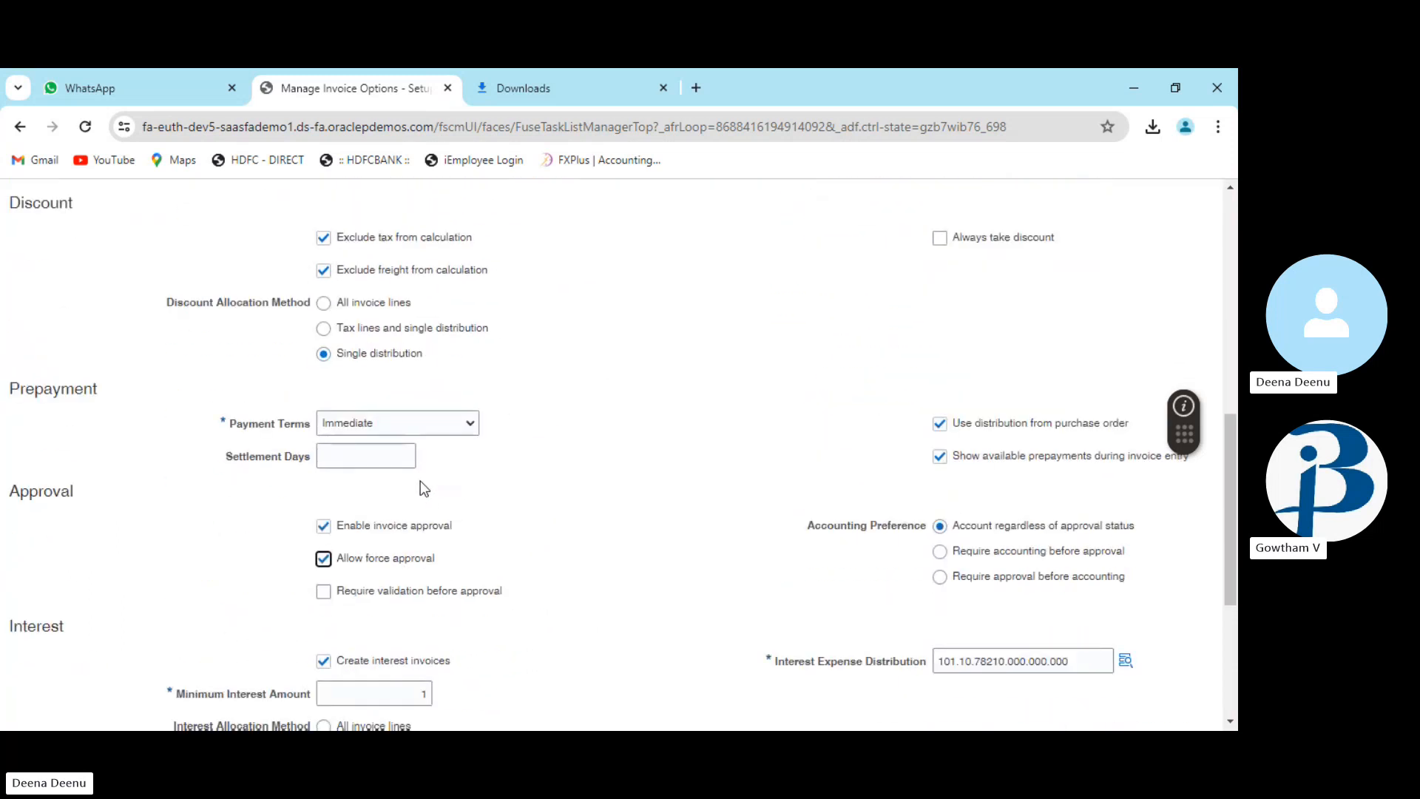
pyautogui.click(434, 428)
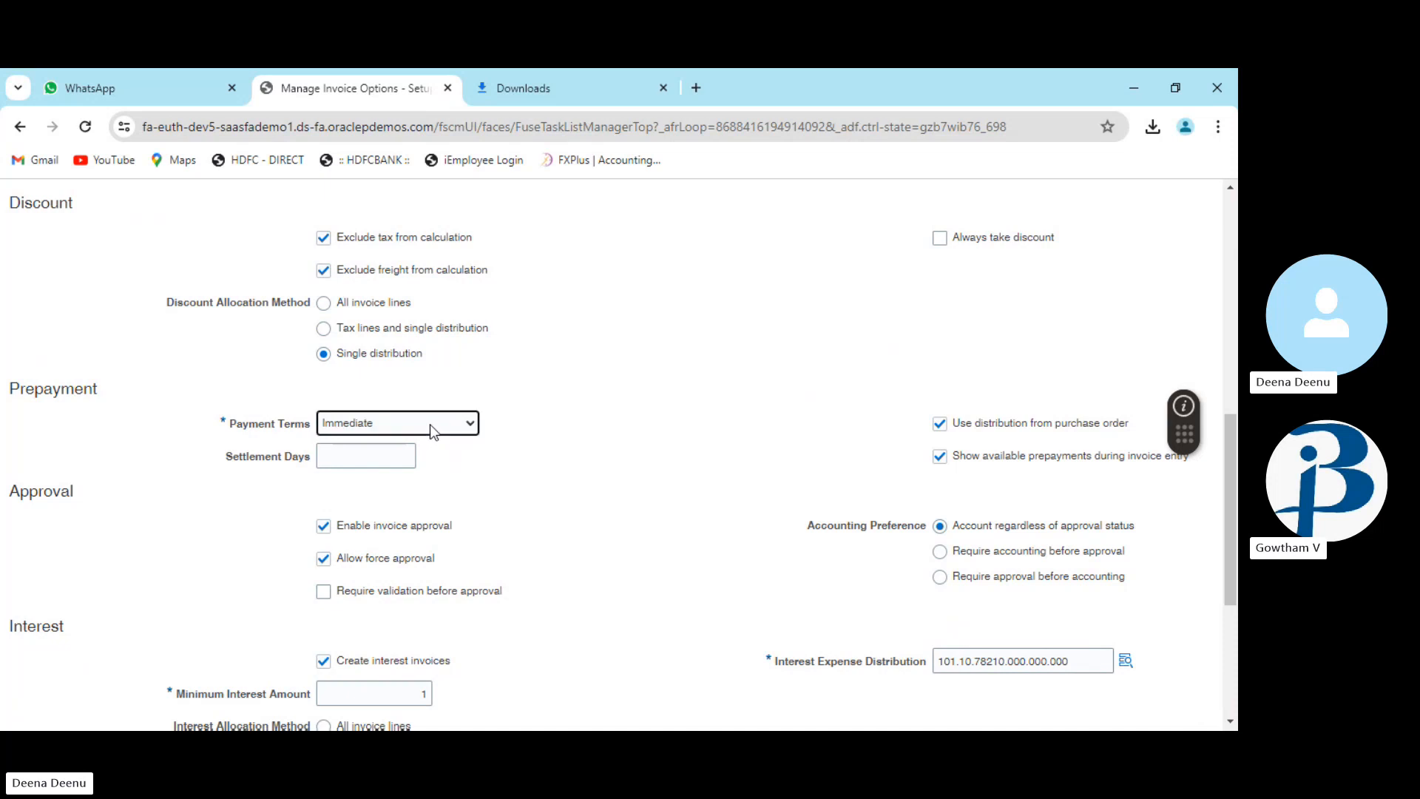
# Review the remaining interest, payment request and self-service invoice options of US1 Business Unit, then save and close the invoice options
pyautogui.scroll(-2, 437, 556)
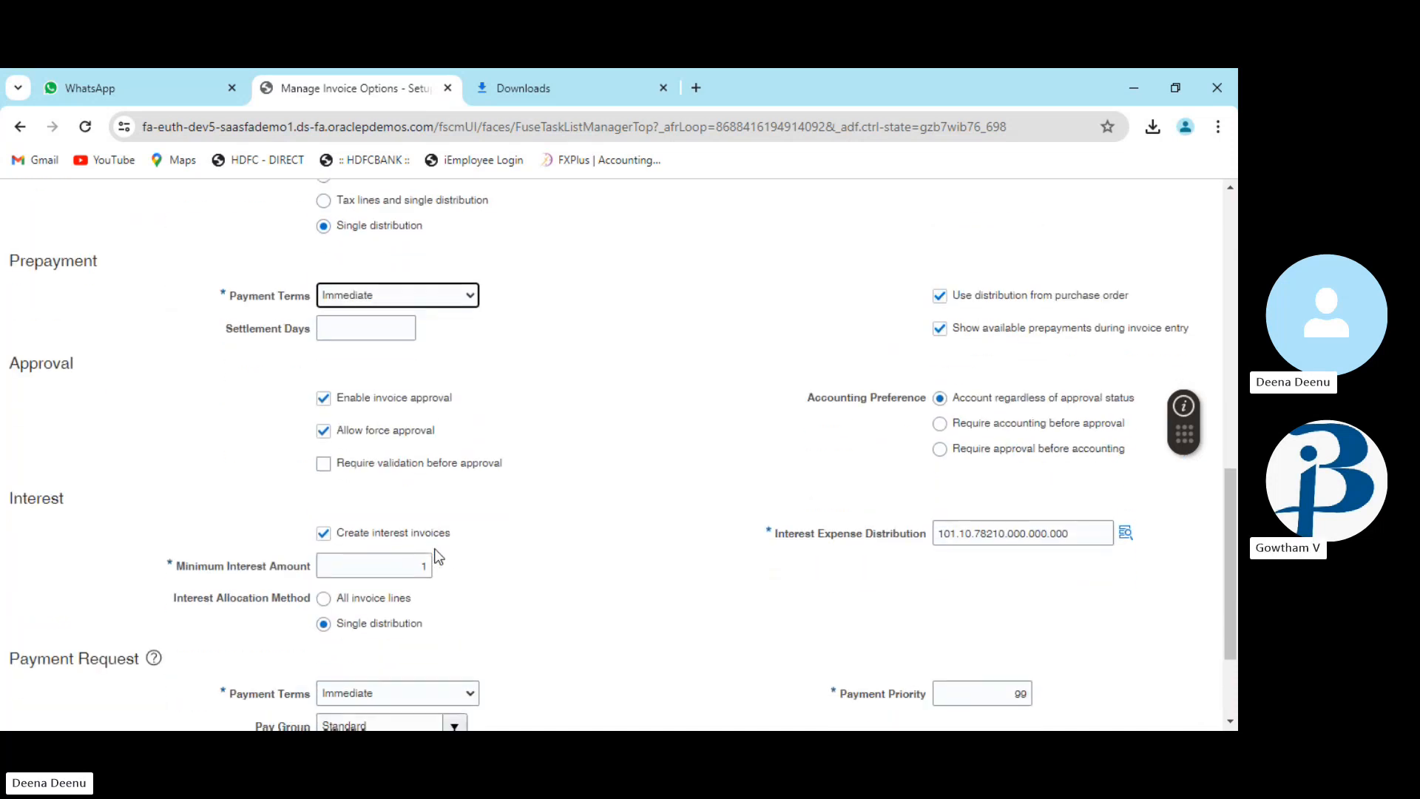
pyautogui.scroll(-3, 437, 556)
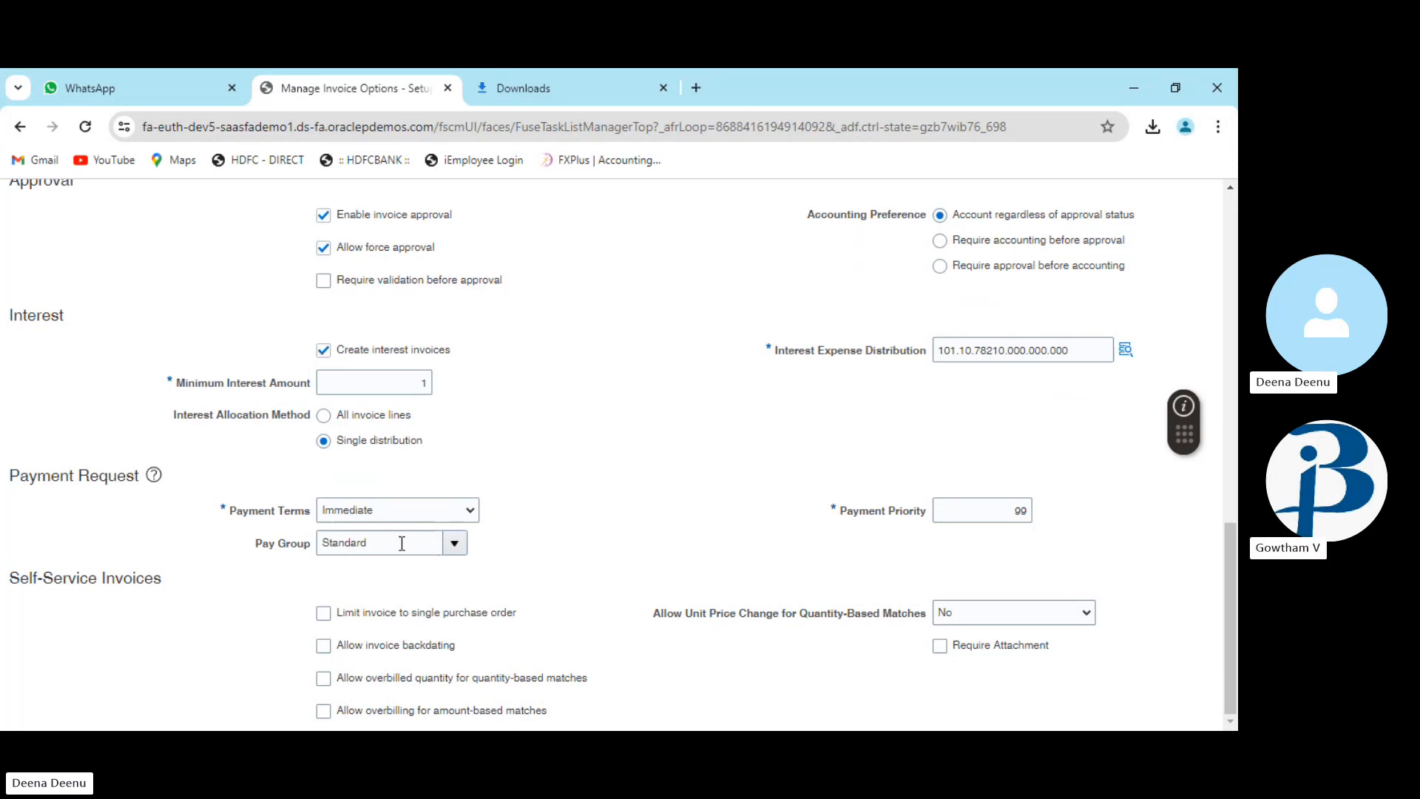
pyautogui.scroll(4, 307, 517)
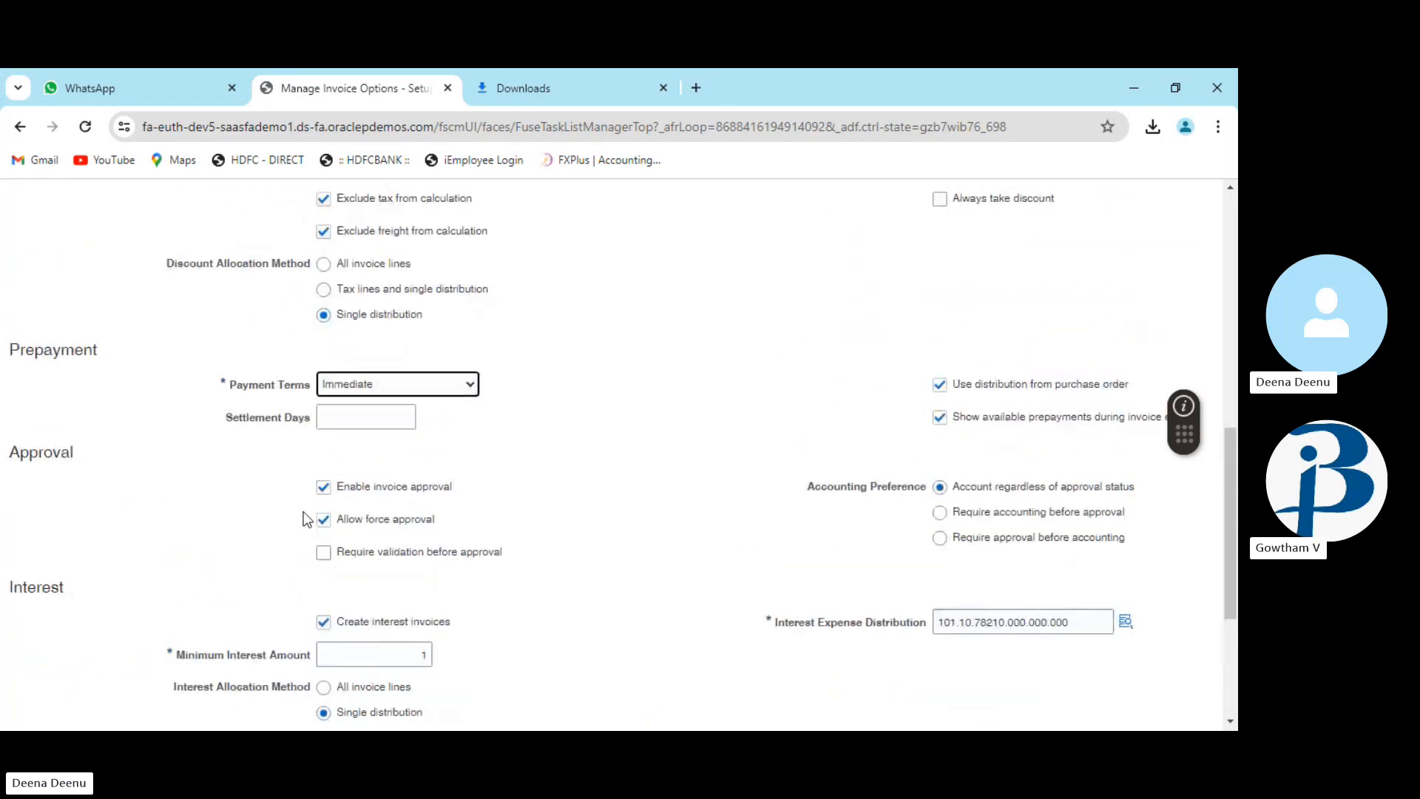
pyautogui.scroll(4, 307, 518)
pyautogui.scroll(5, 304, 512)
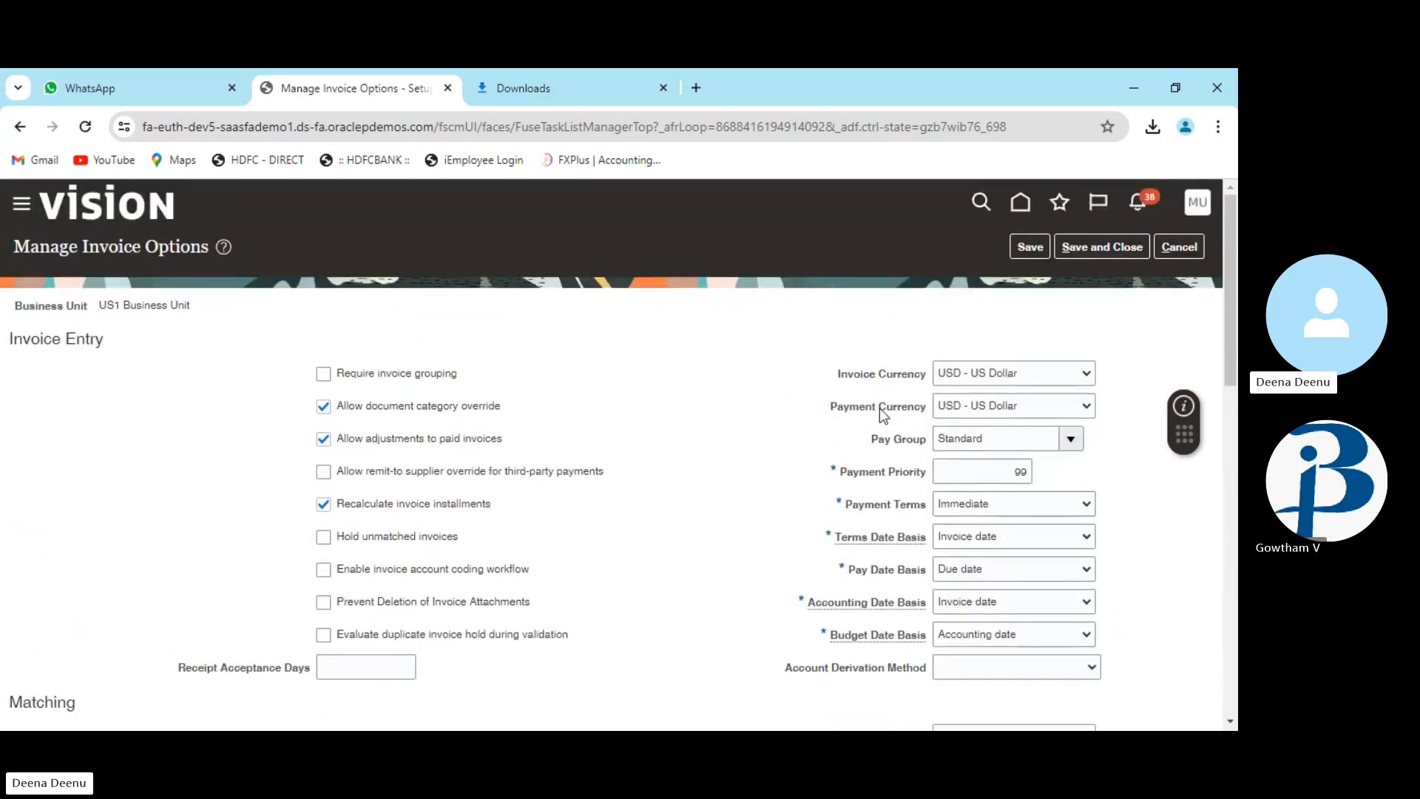
pyautogui.click(1091, 250)
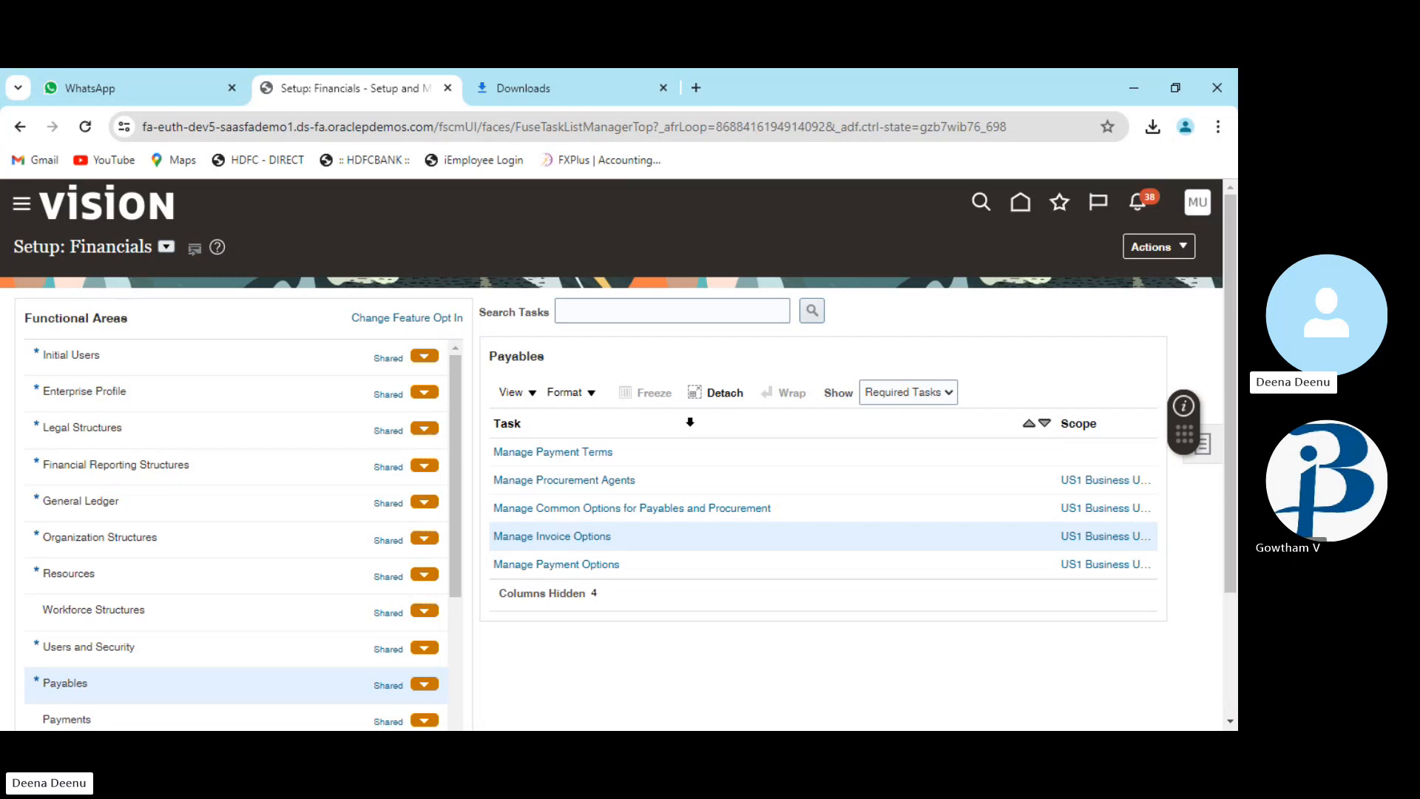
# Open Manage Payment Options for US1 Business Unit, review the accounting, override, currency conversion and bank charge options, and leave without saving
pyautogui.click(552, 567)
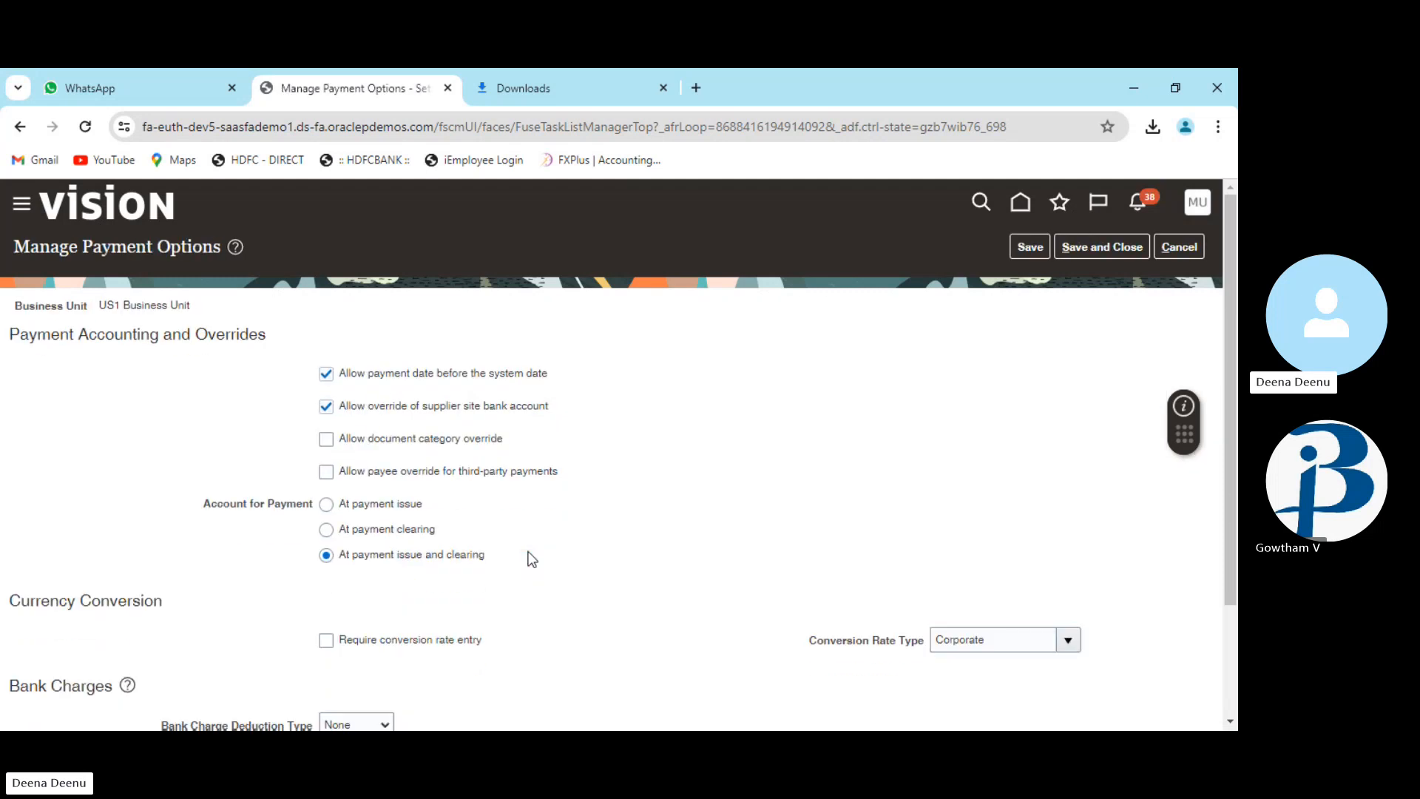
pyautogui.scroll(-3, 532, 559)
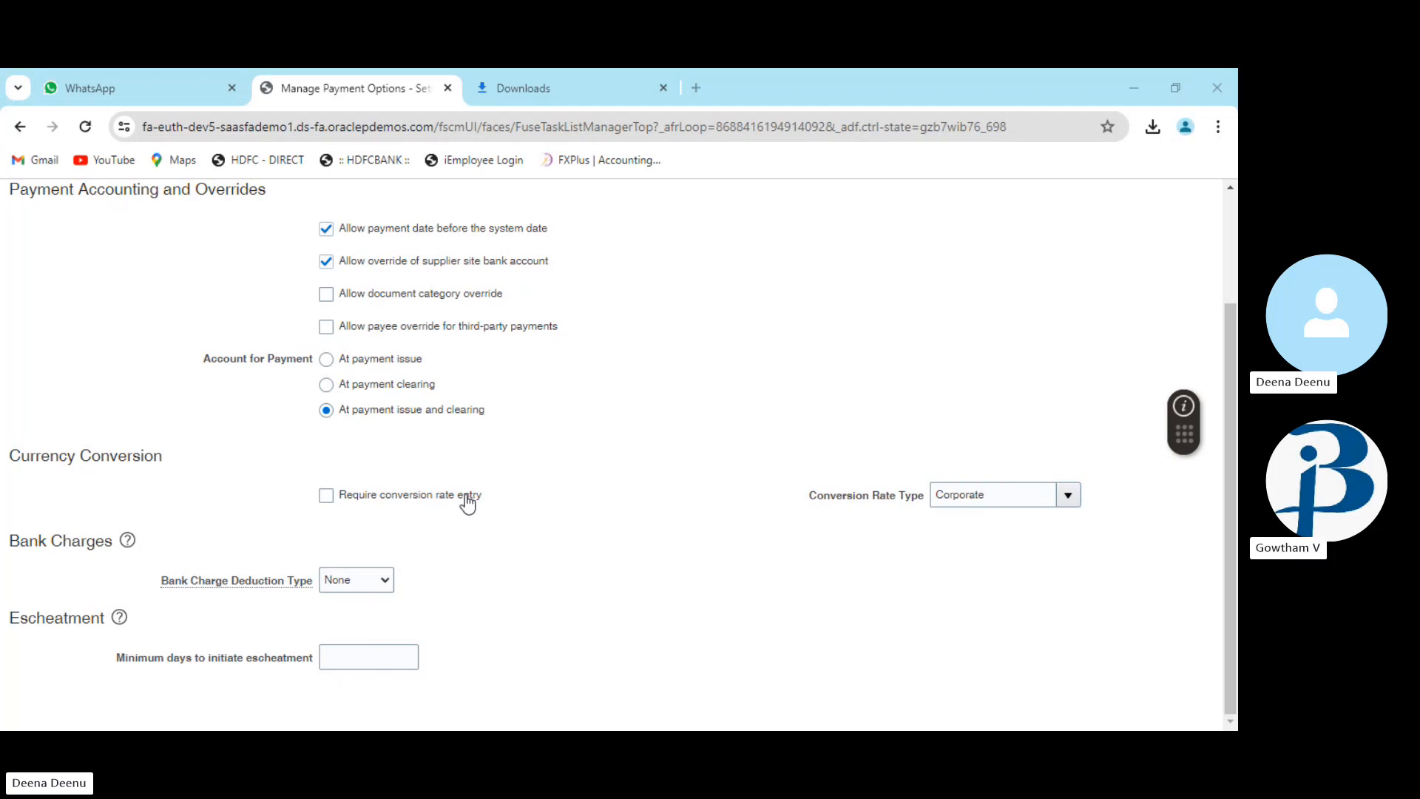
pyautogui.scroll(3, 468, 507)
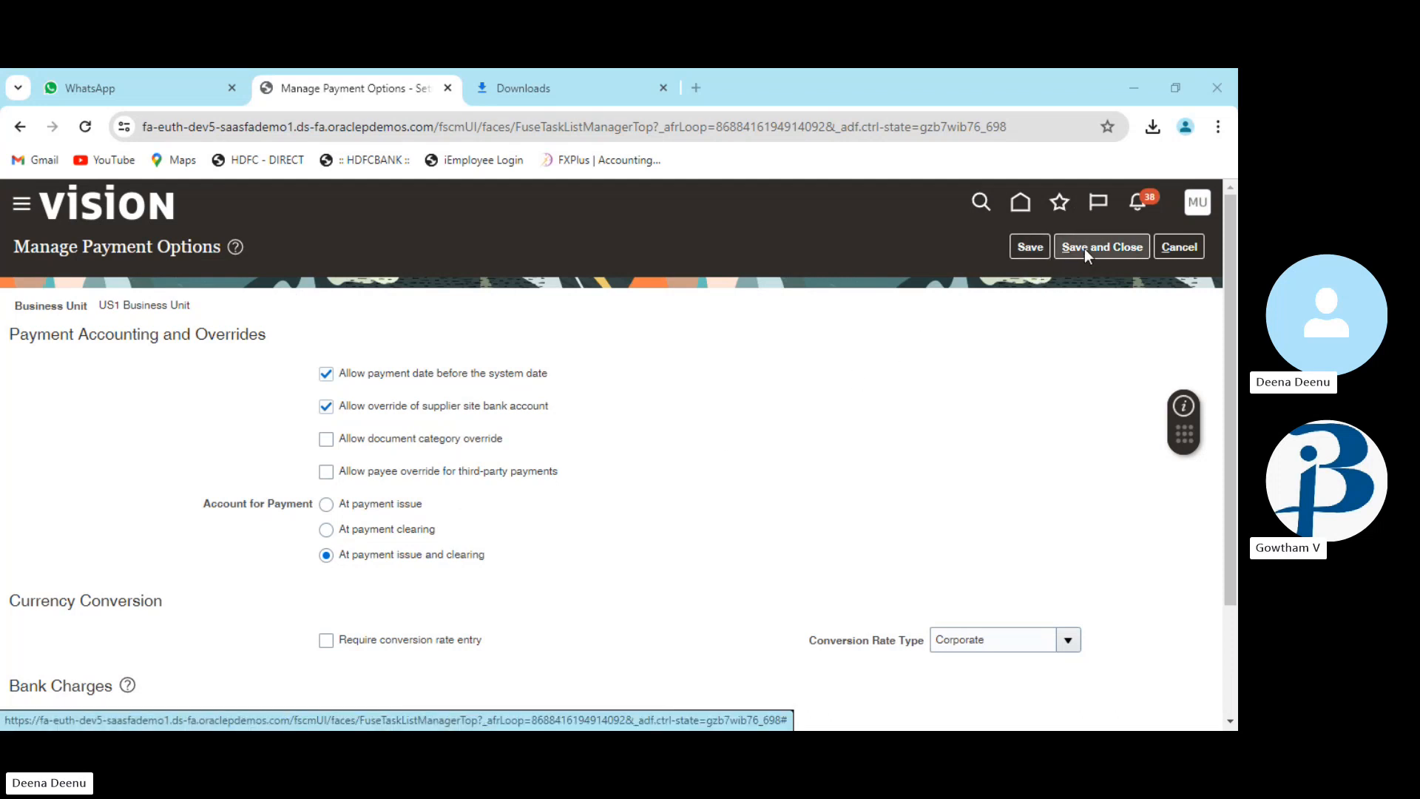
pyautogui.click(1181, 248)
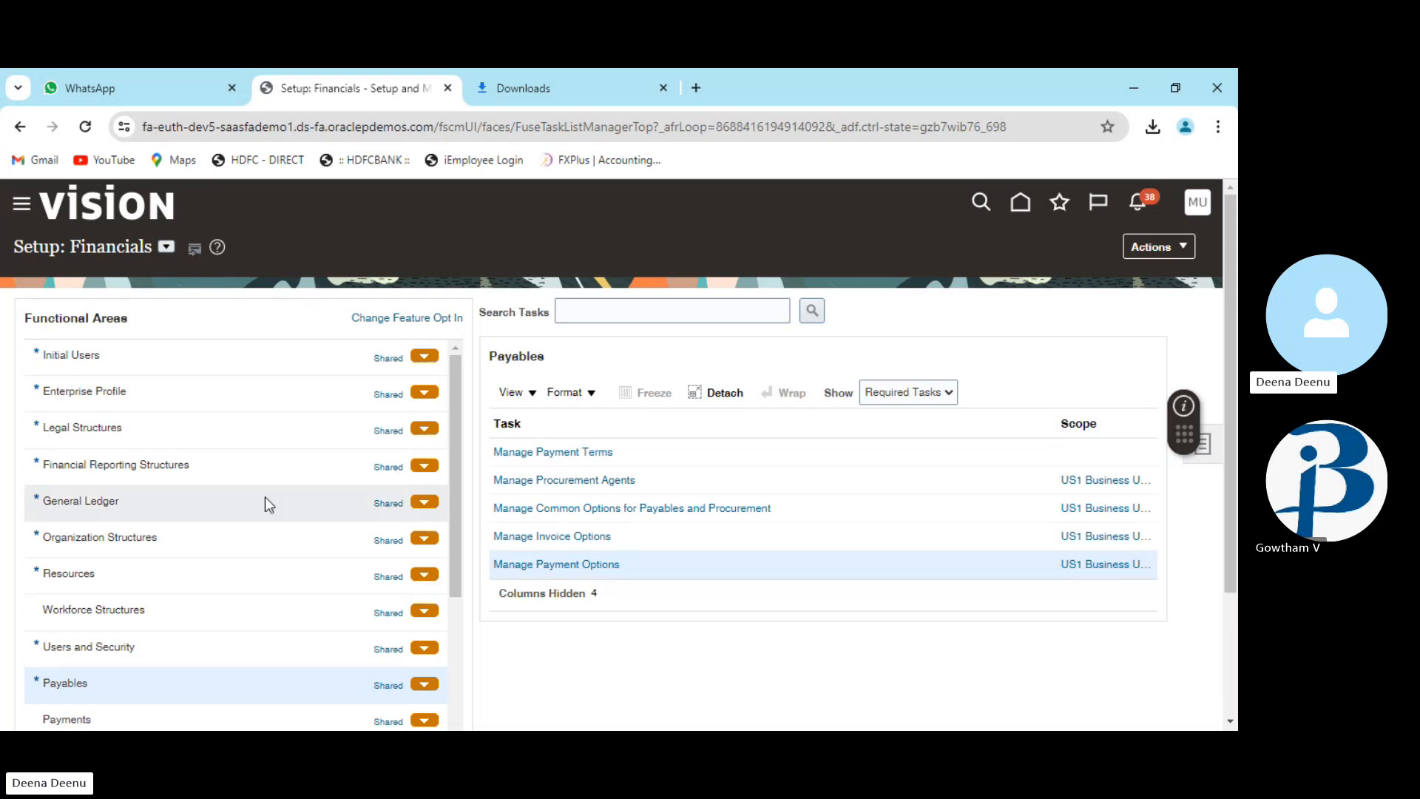
# Leave the Financials setup for the home page and open Payments from the Payables apps
pyautogui.scroll(-7, 265, 499)
pyautogui.scroll(-3, 265, 500)
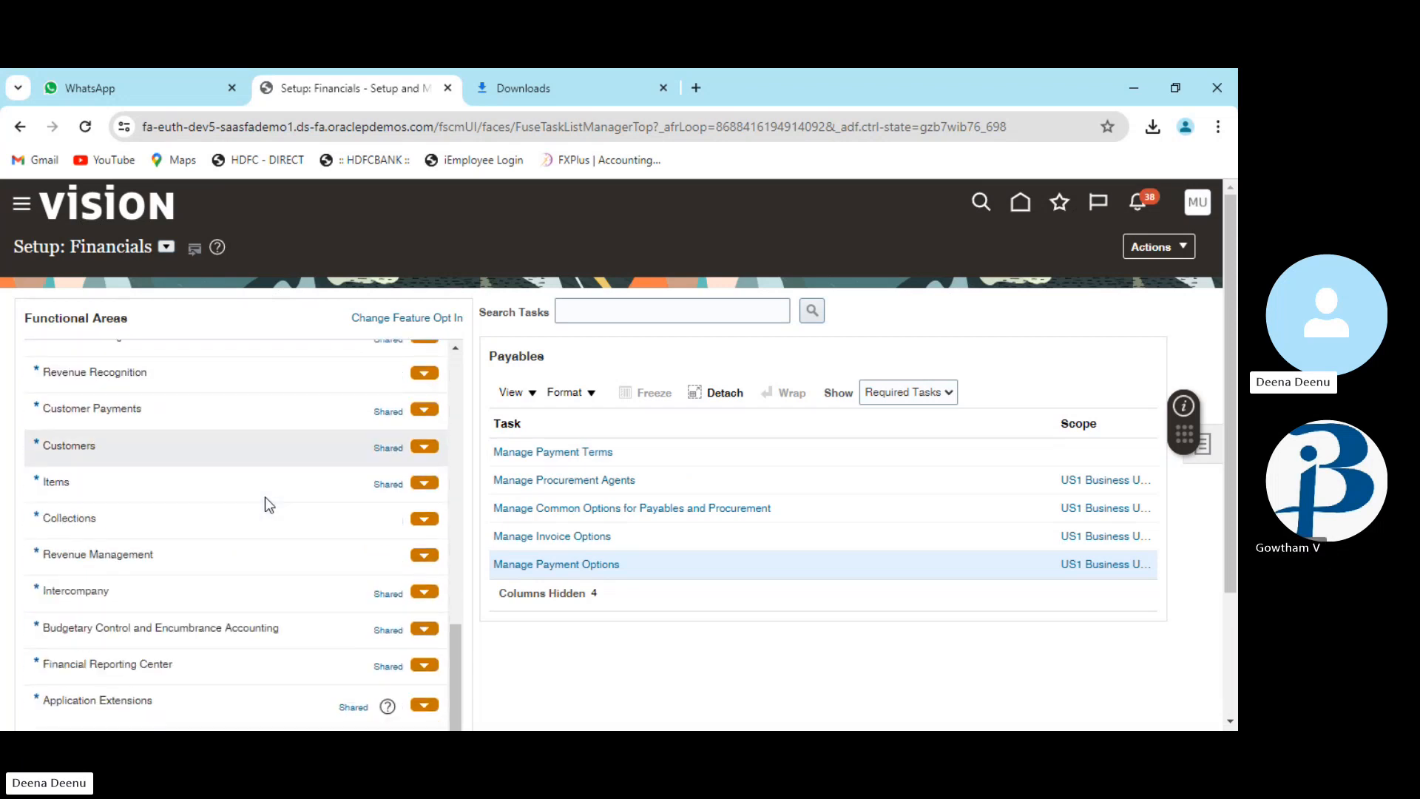
pyautogui.scroll(8, 265, 500)
pyautogui.scroll(1, 267, 504)
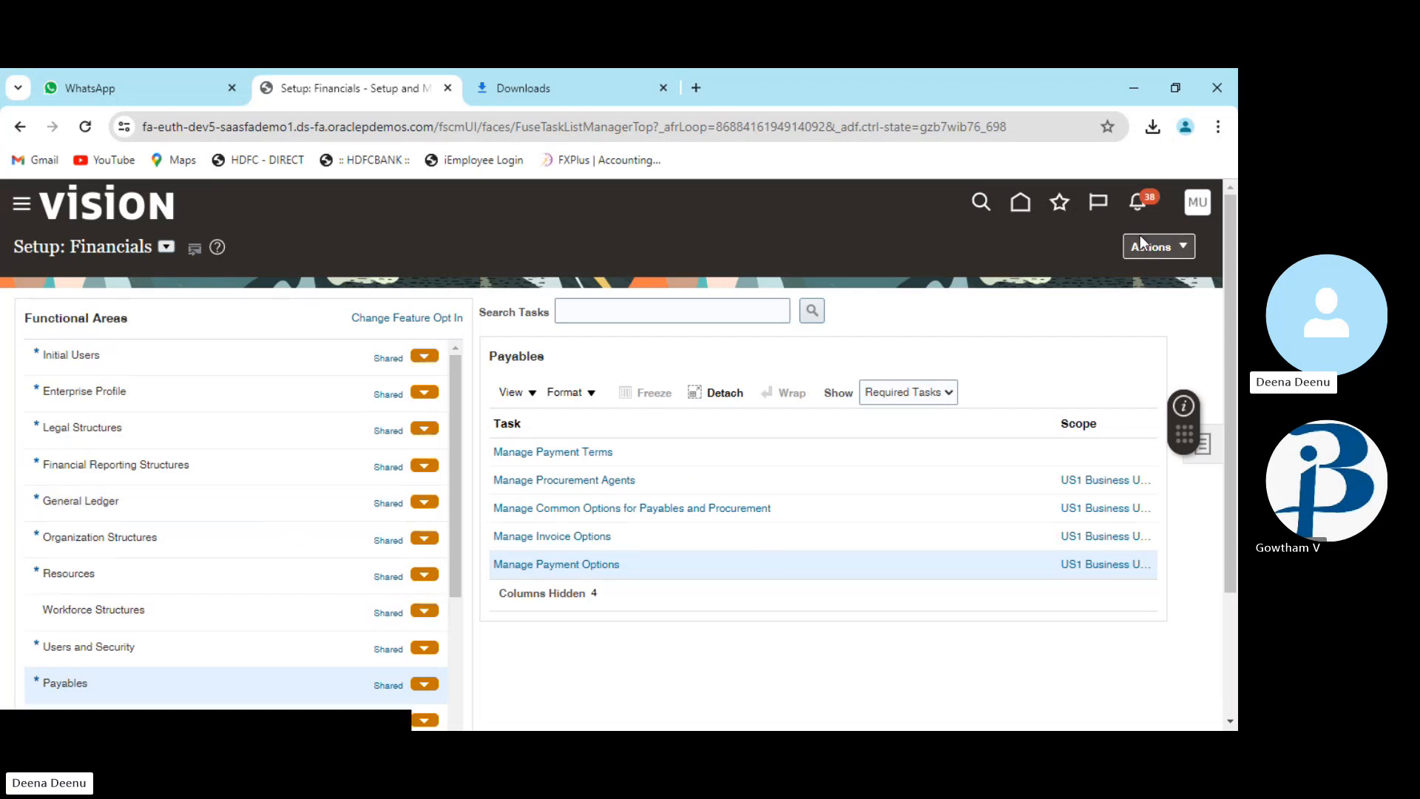
pyautogui.click(1022, 205)
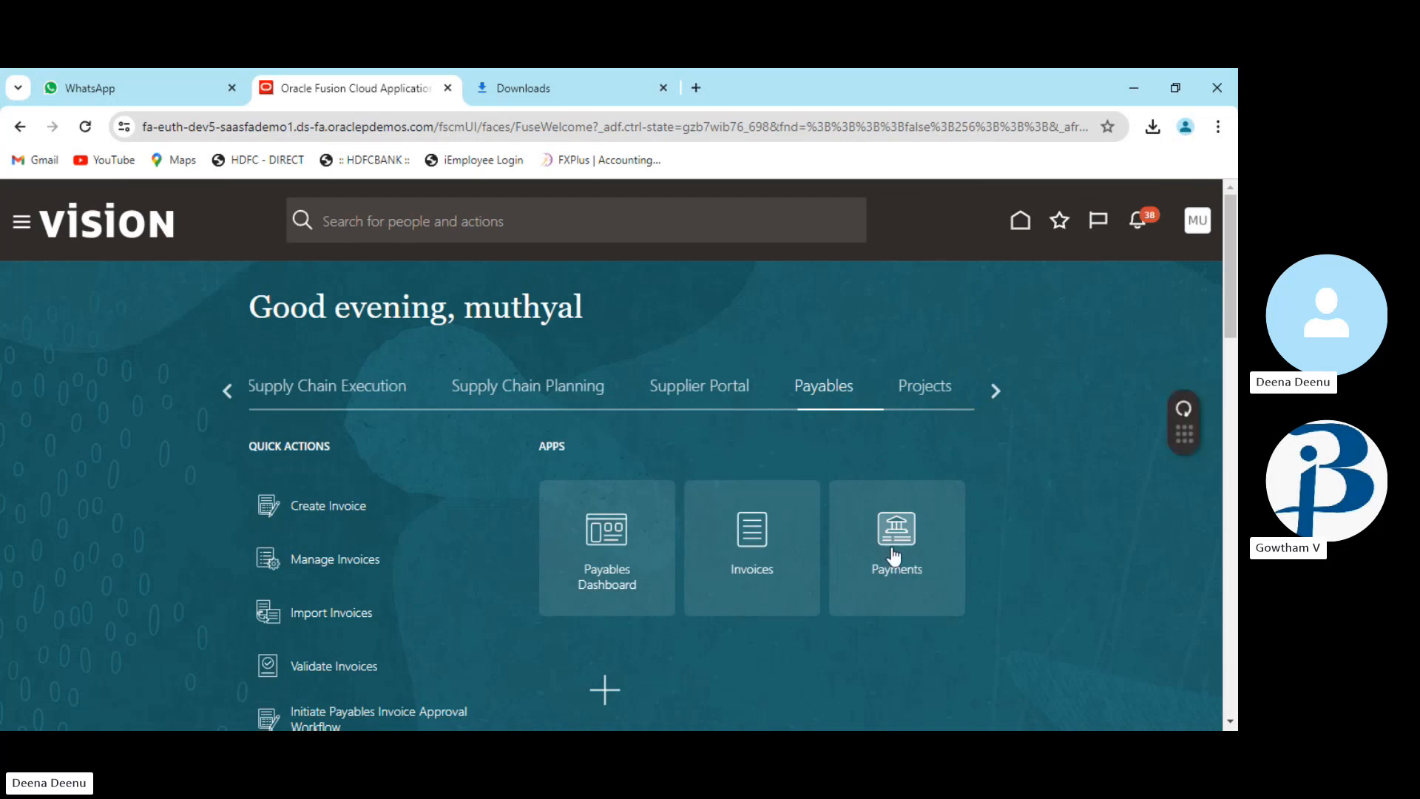
pyautogui.click(895, 555)
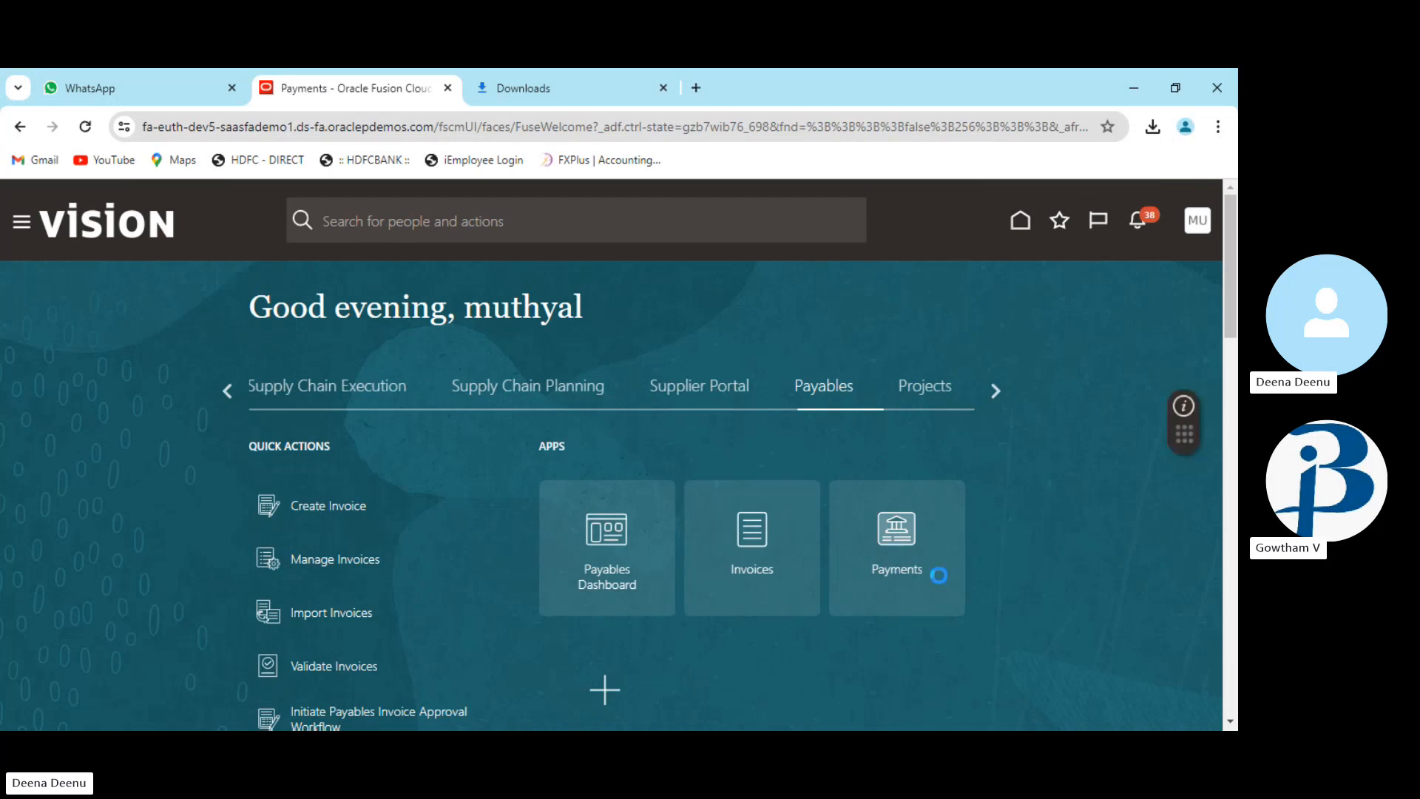
# Examine the payment process requests, payment files requiring attention, stop payment requests and supplier sites on payment hold in the overview
pyautogui.scroll(-2, 662, 551)
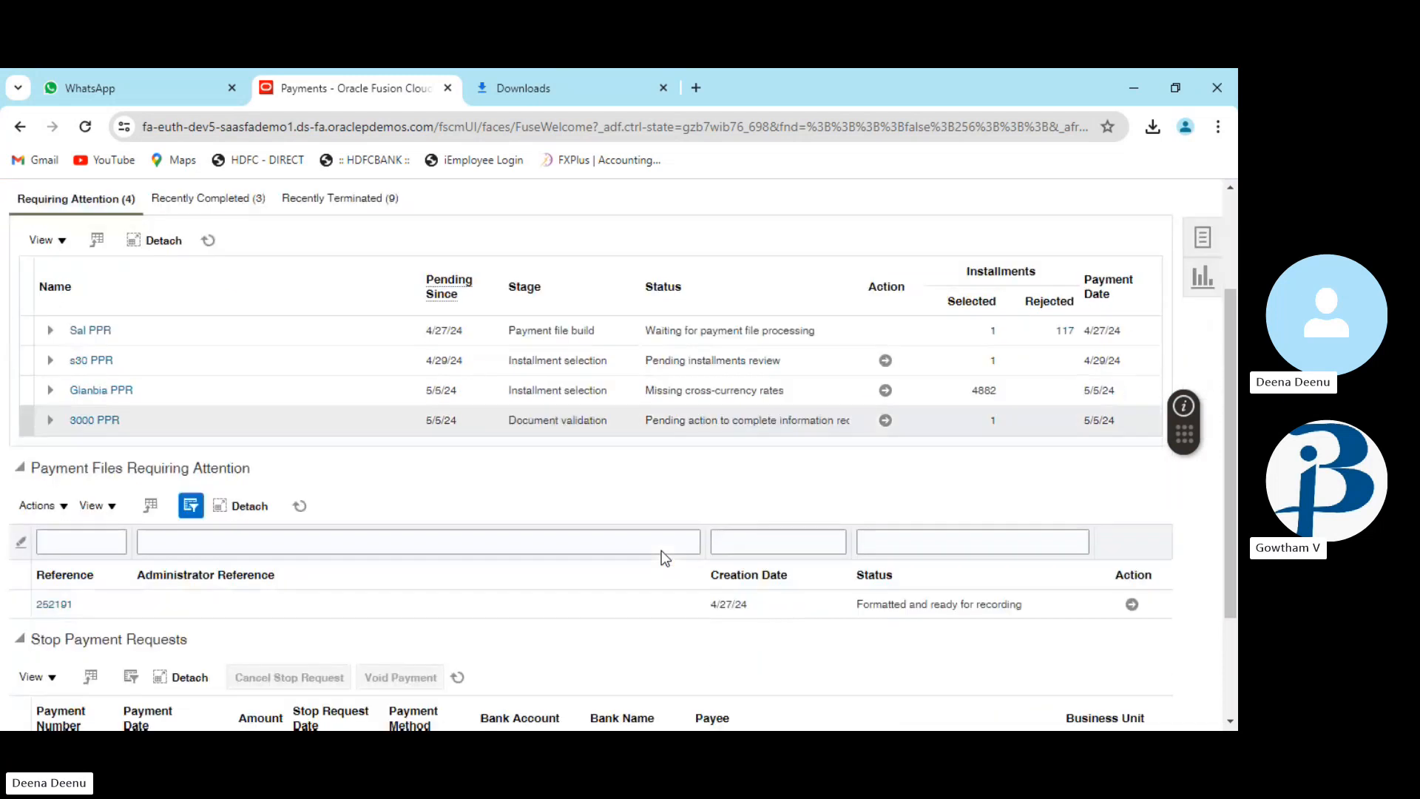
pyautogui.scroll(2, 661, 551)
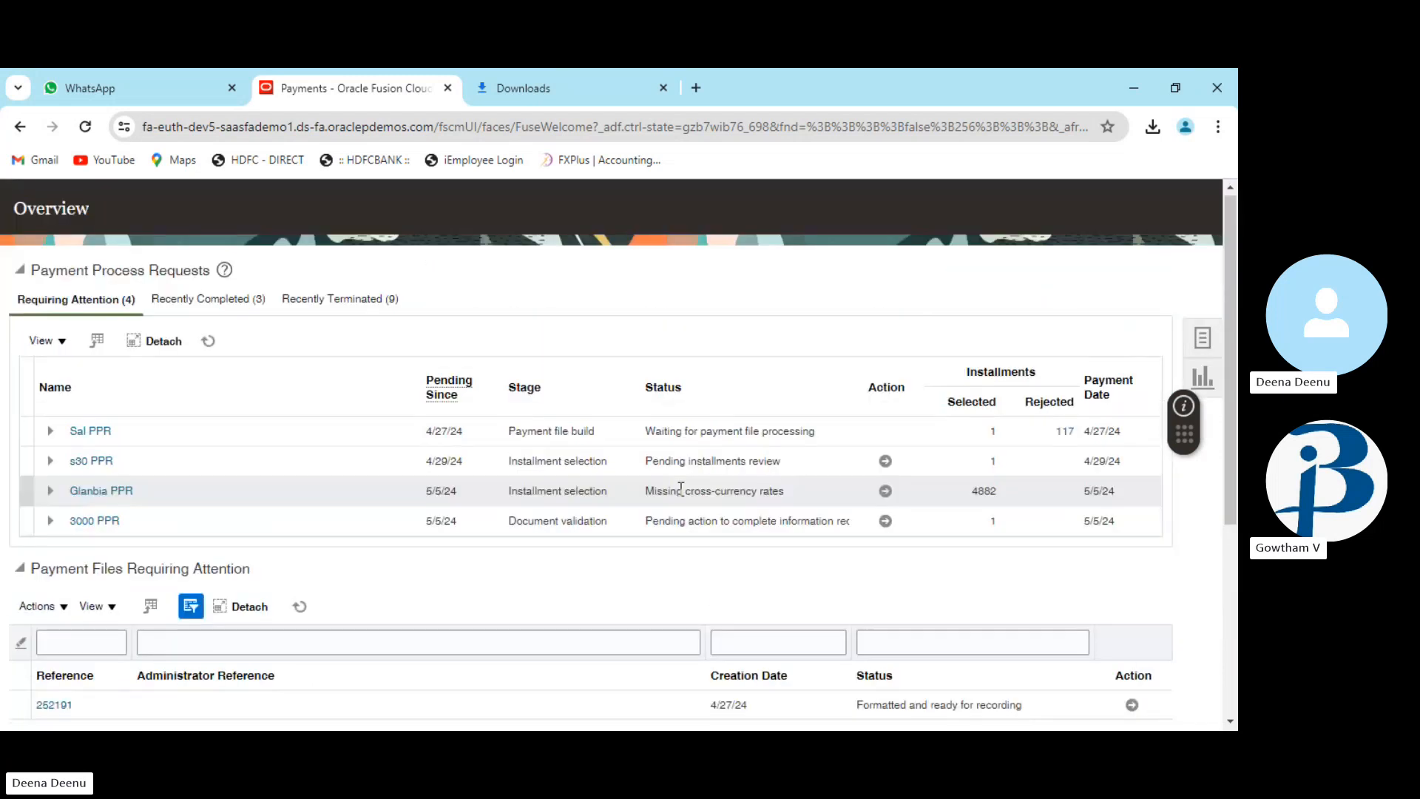
pyautogui.scroll(-2, 674, 475)
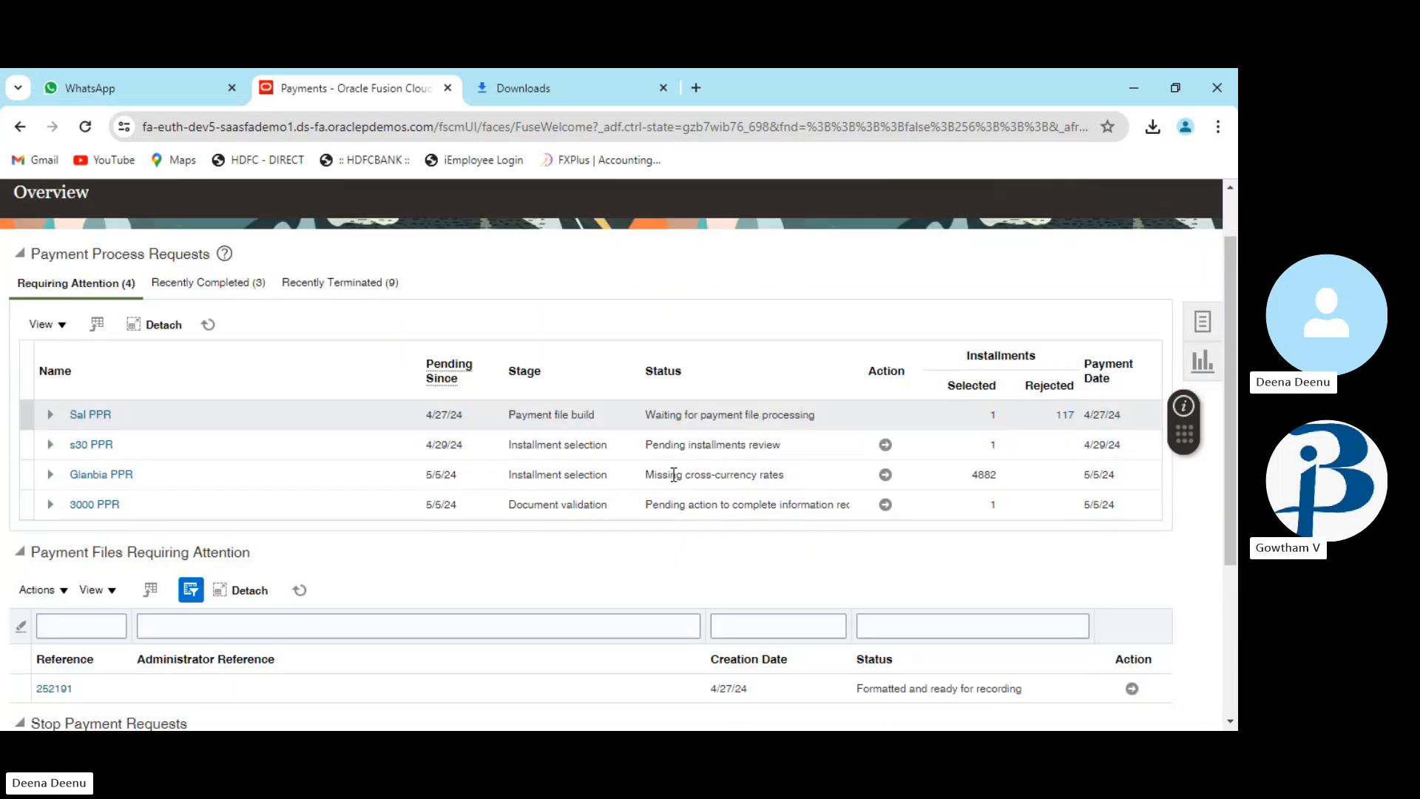
pyautogui.scroll(-2, 676, 483)
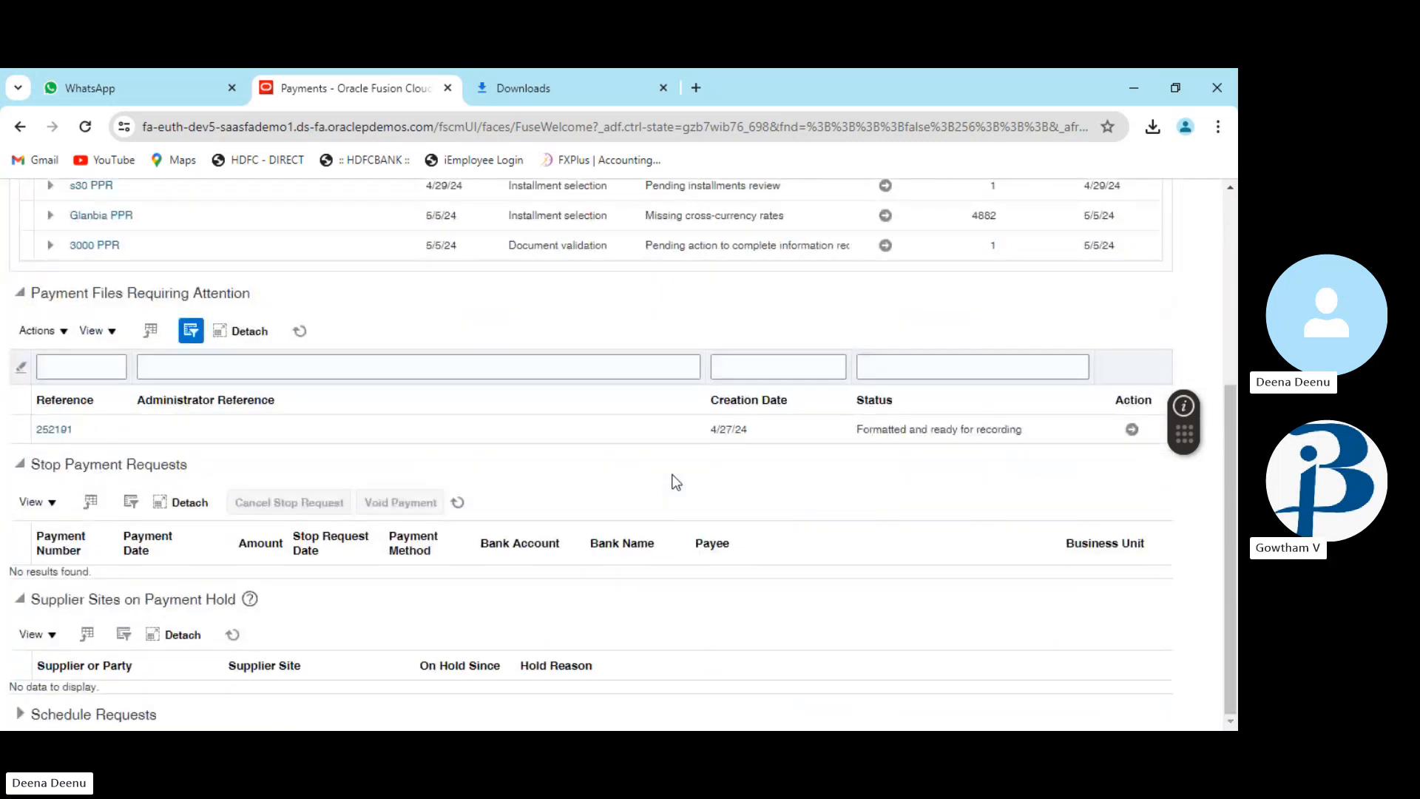
pyautogui.scroll(3, 677, 482)
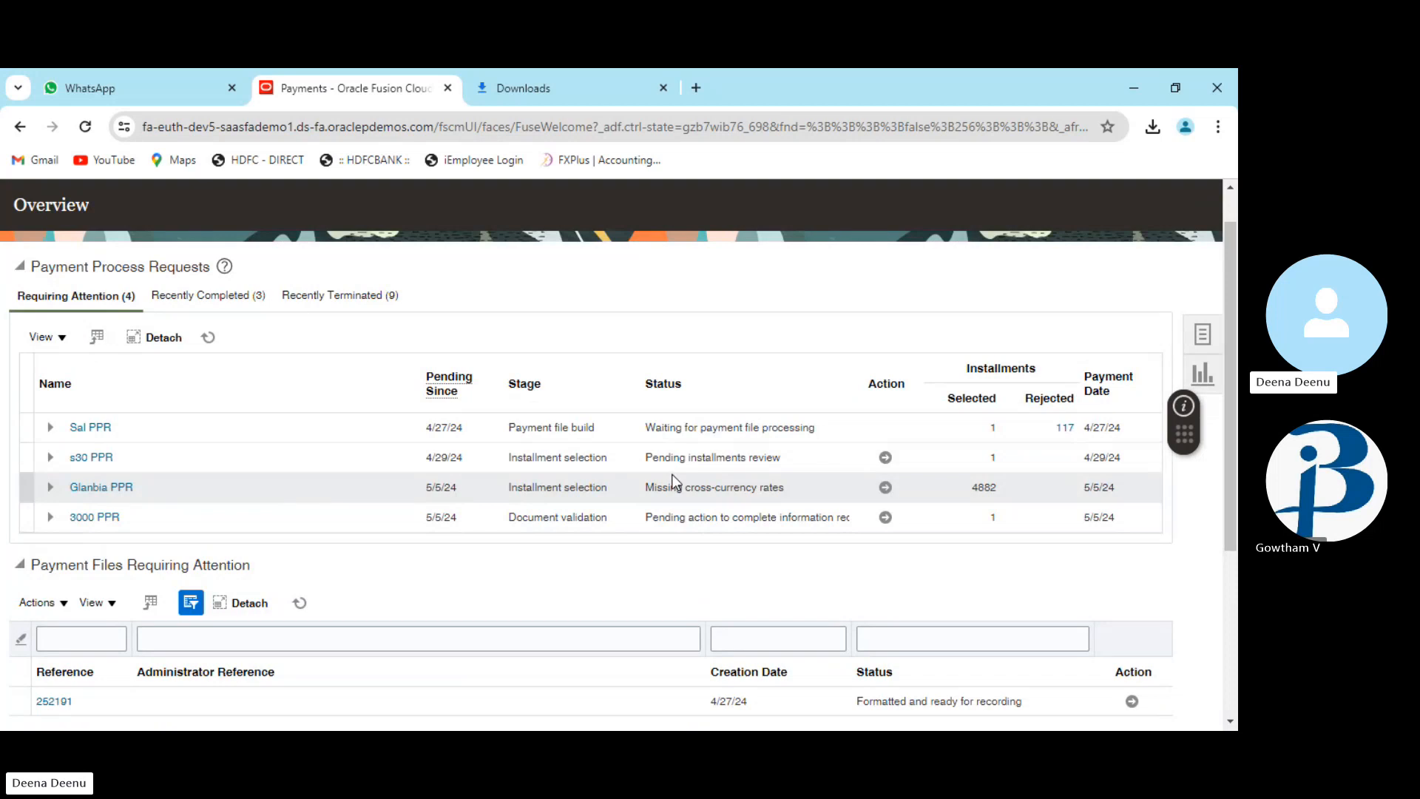
pyautogui.scroll(-3, 671, 473)
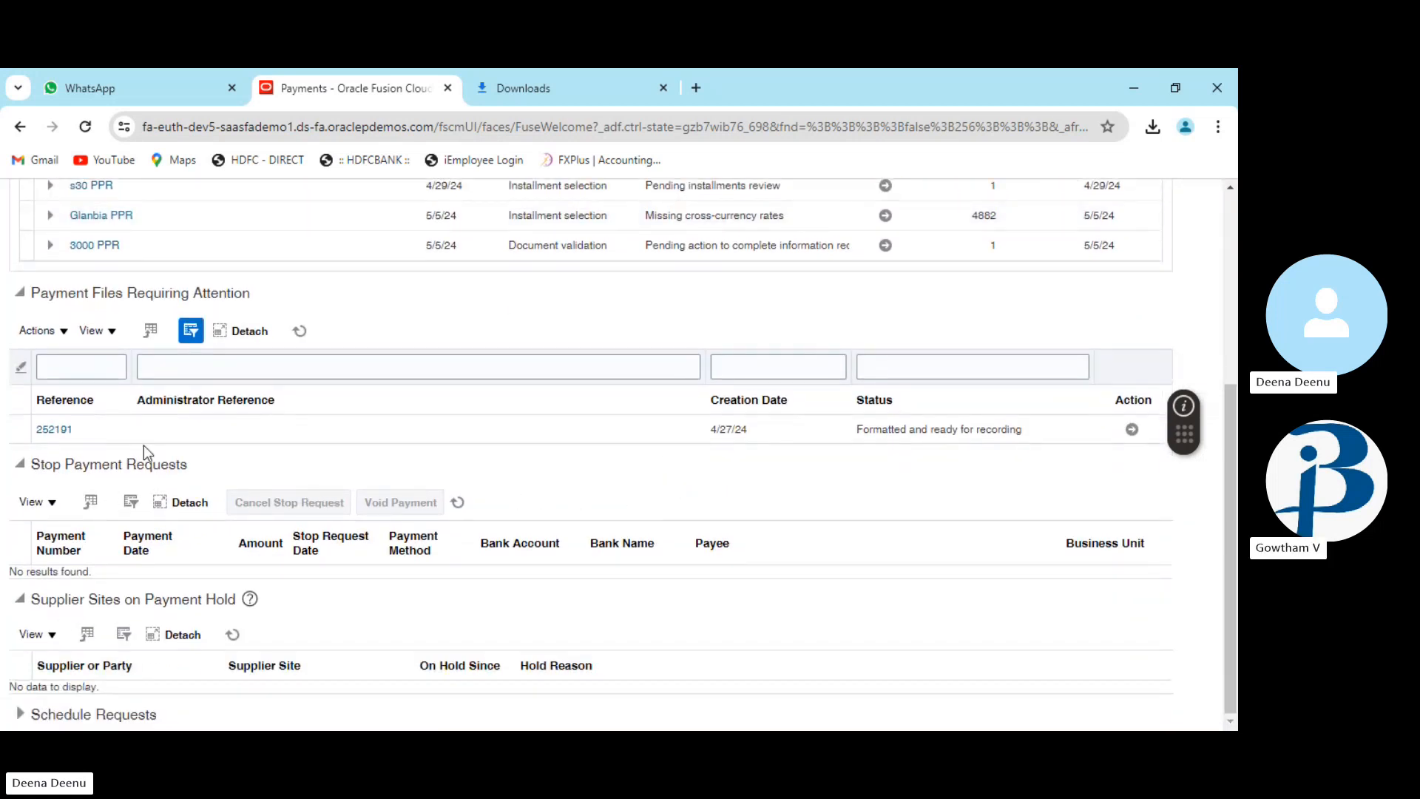
pyautogui.scroll(2, 143, 445)
pyautogui.scroll(3, 144, 445)
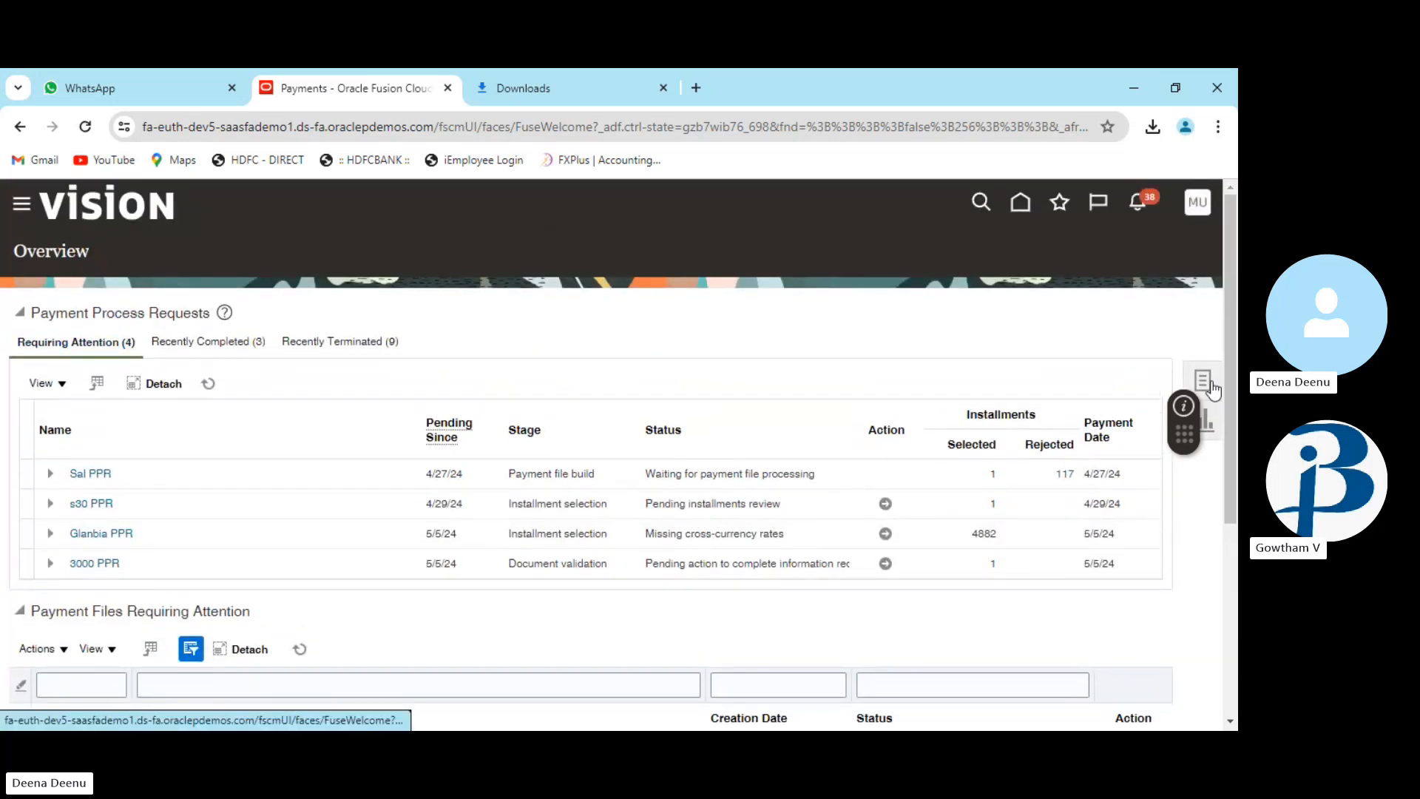
# Open the Create Payment task and look over its payment details and Invoices to Pay section
pyautogui.click(1214, 390)
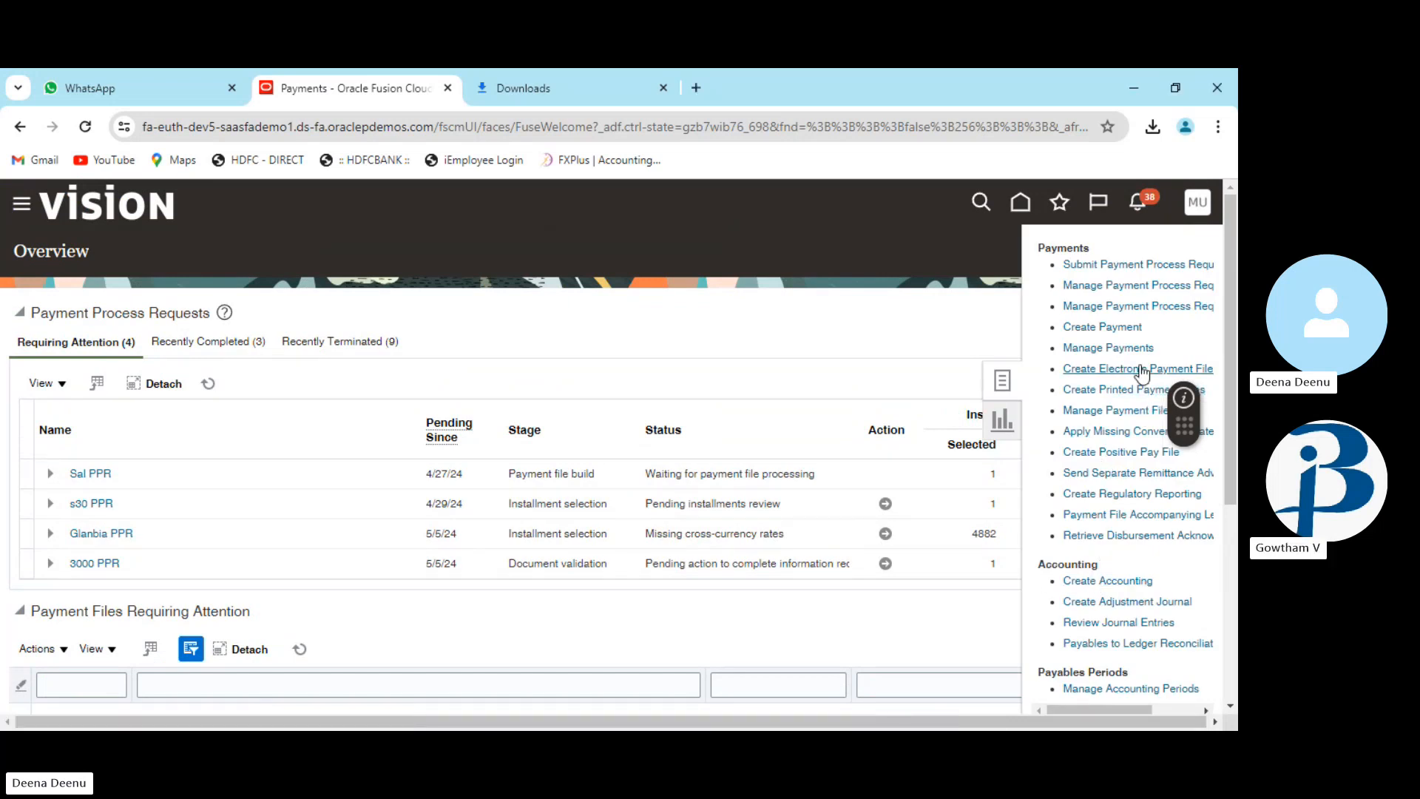
pyautogui.click(1107, 326)
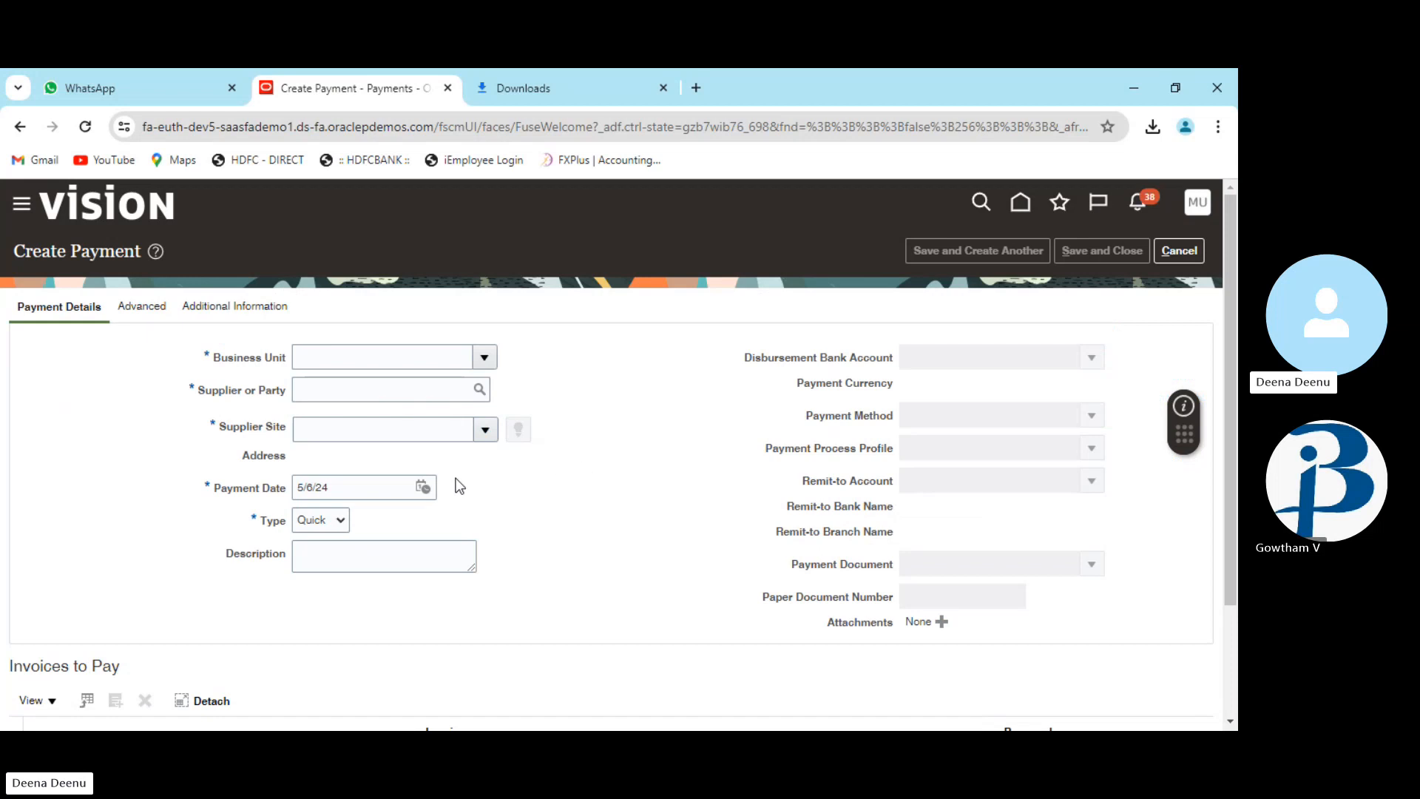
pyautogui.scroll(-2, 522, 575)
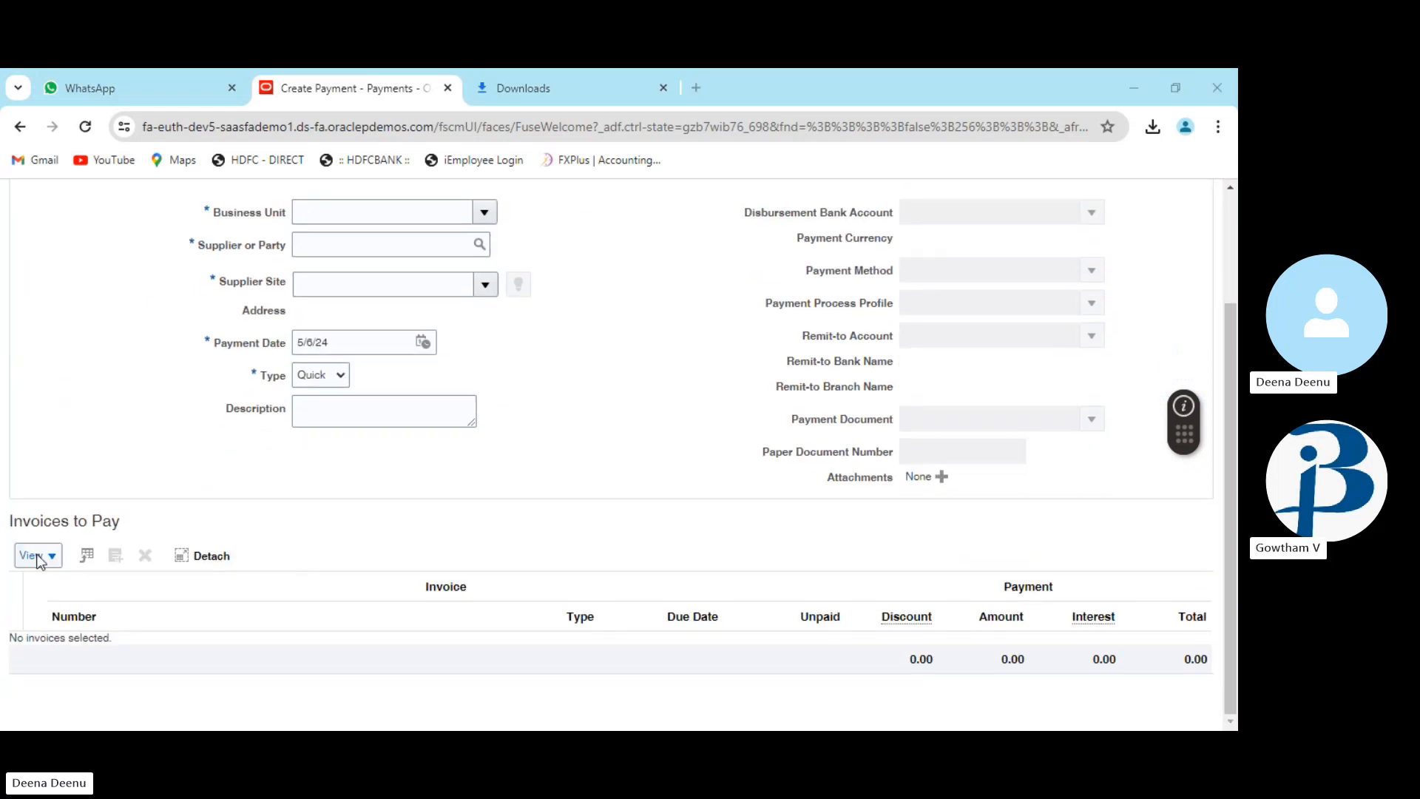
pyautogui.scroll(1, 322, 378)
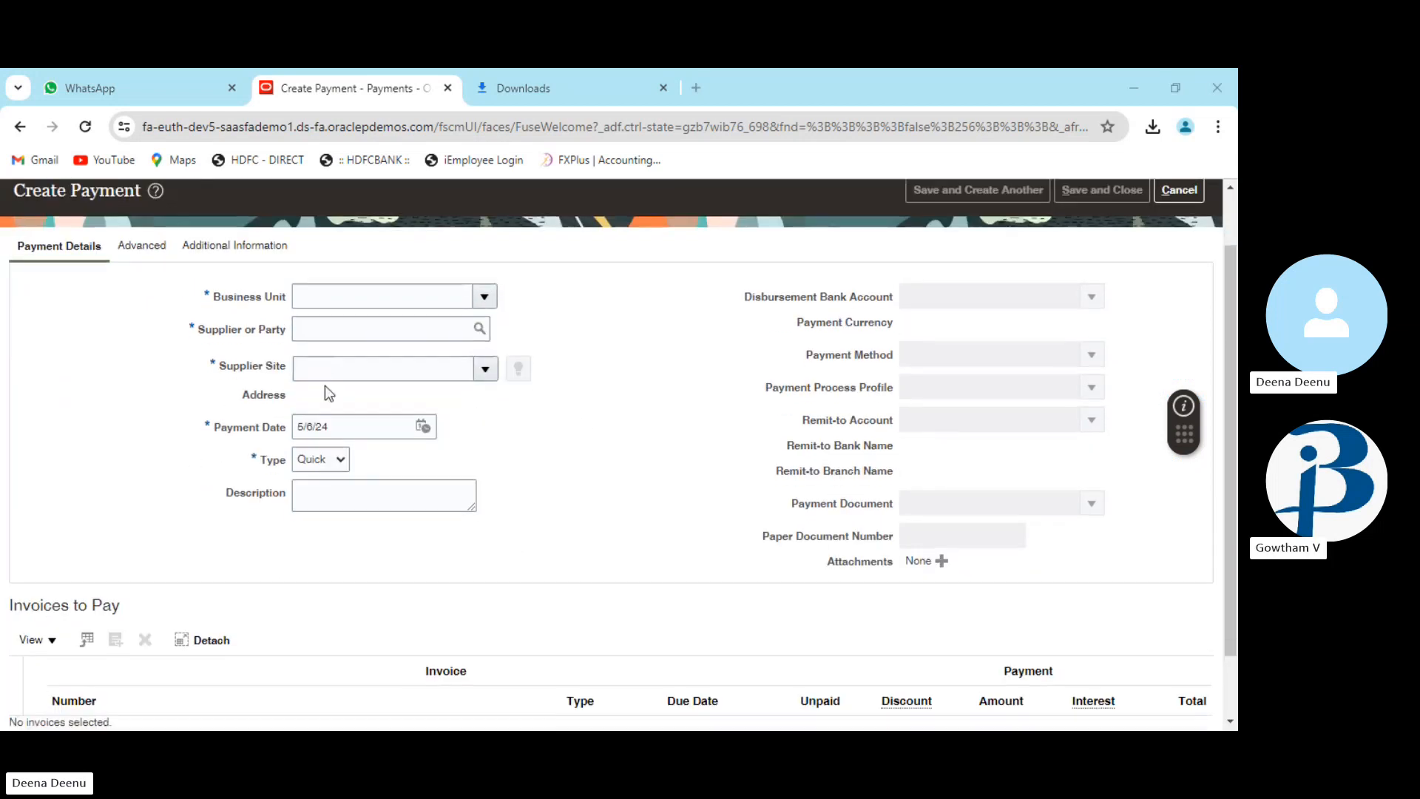
pyautogui.scroll(-1, 325, 384)
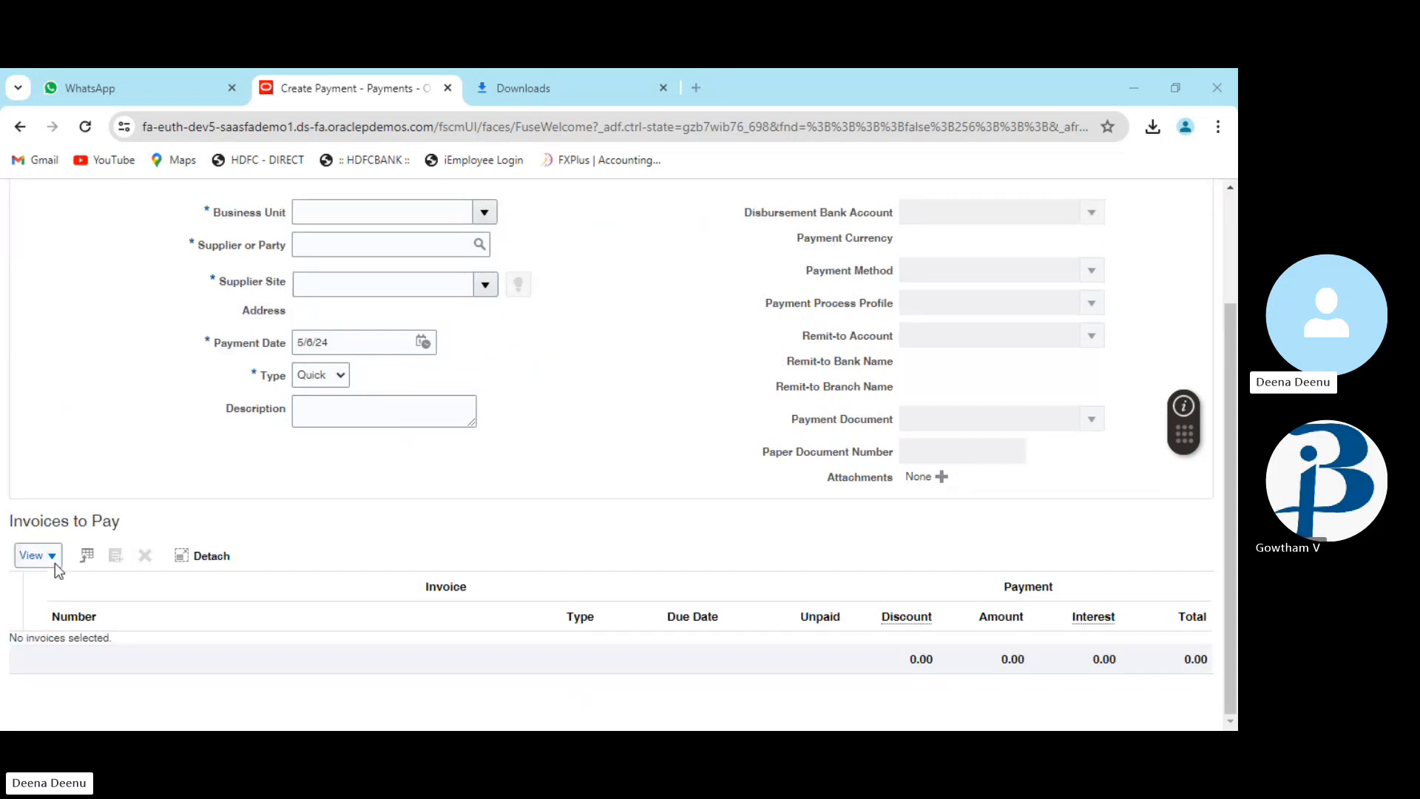
# Check the view options of the Invoices to Pay table, inspect the table detached, and close the detached table
pyautogui.click(55, 563)
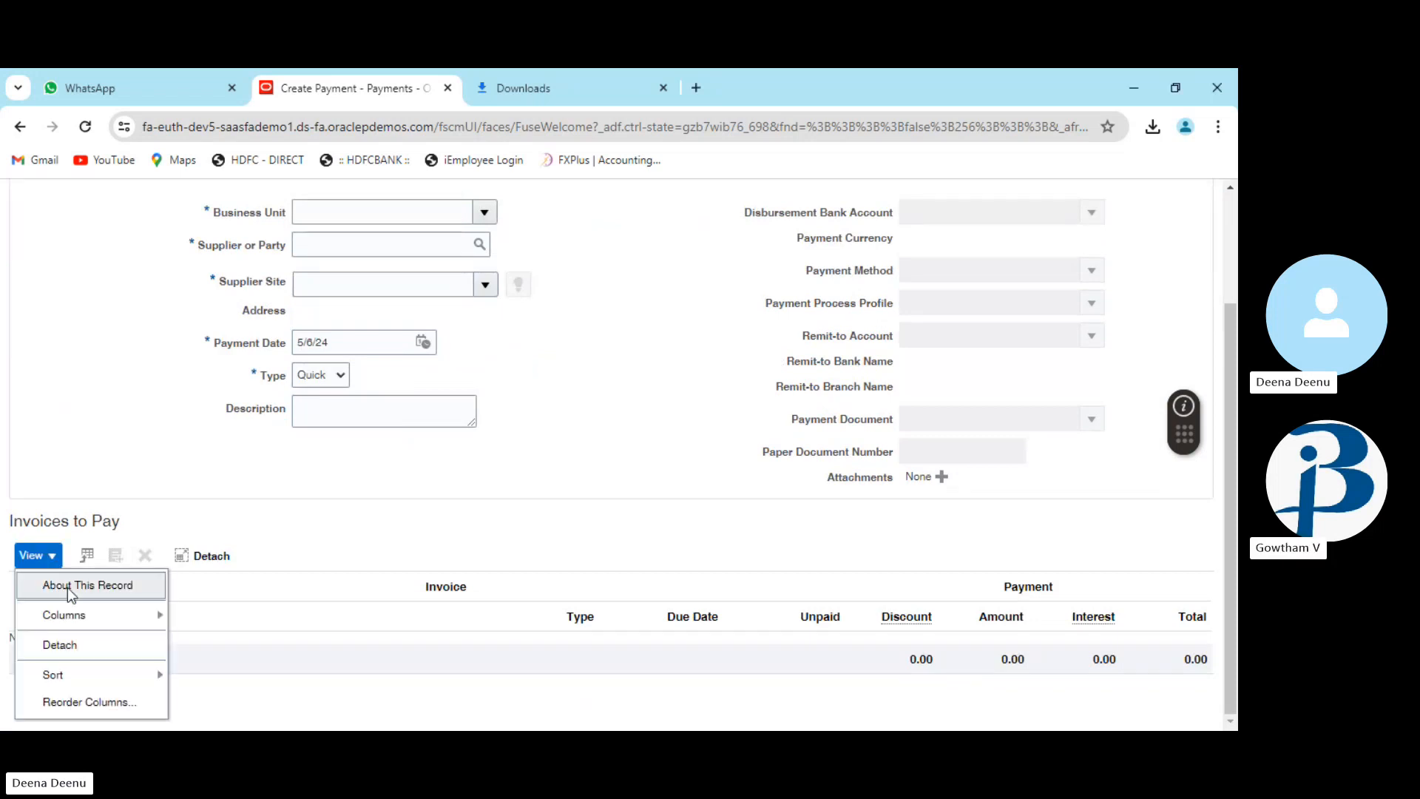
pyautogui.click(324, 495)
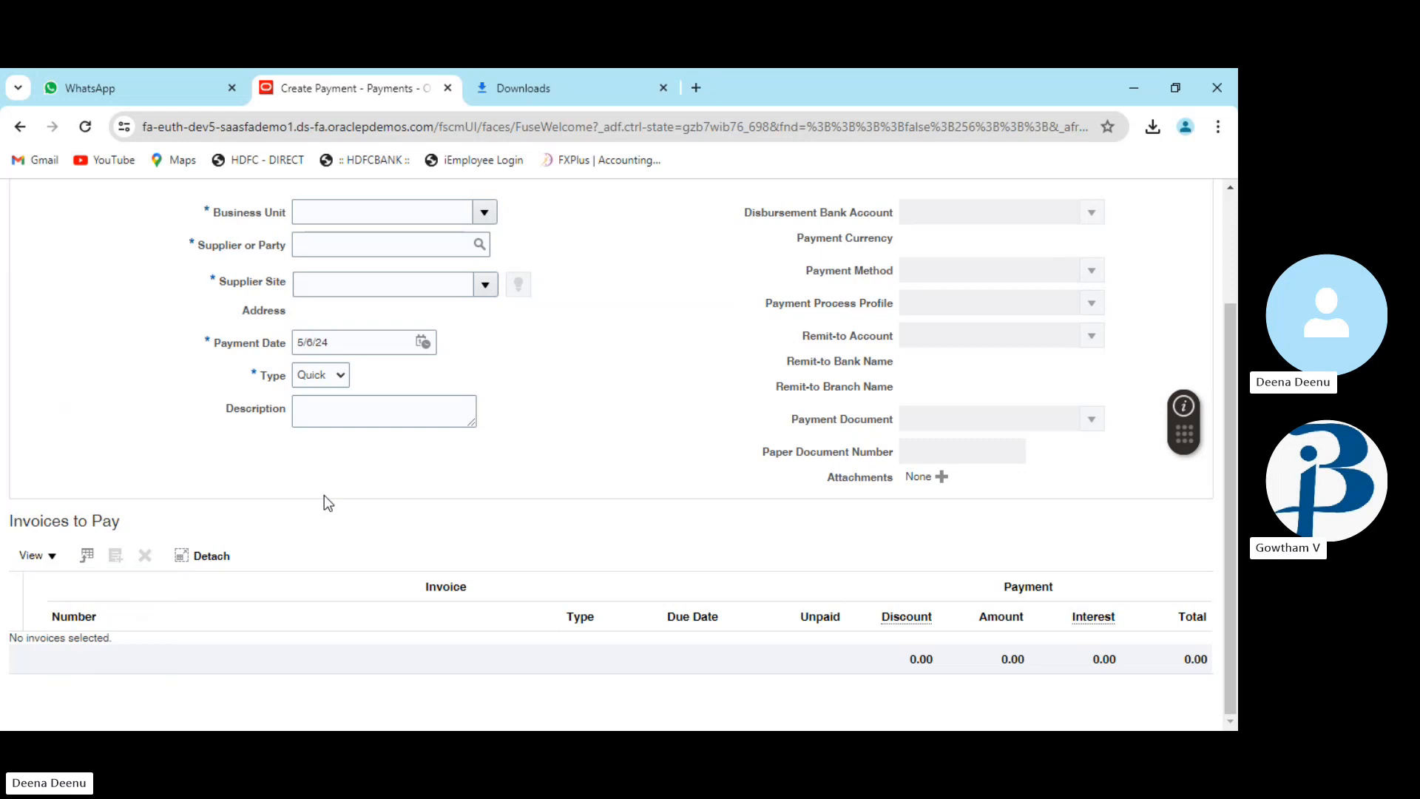
pyautogui.click(87, 555)
pyautogui.click(188, 560)
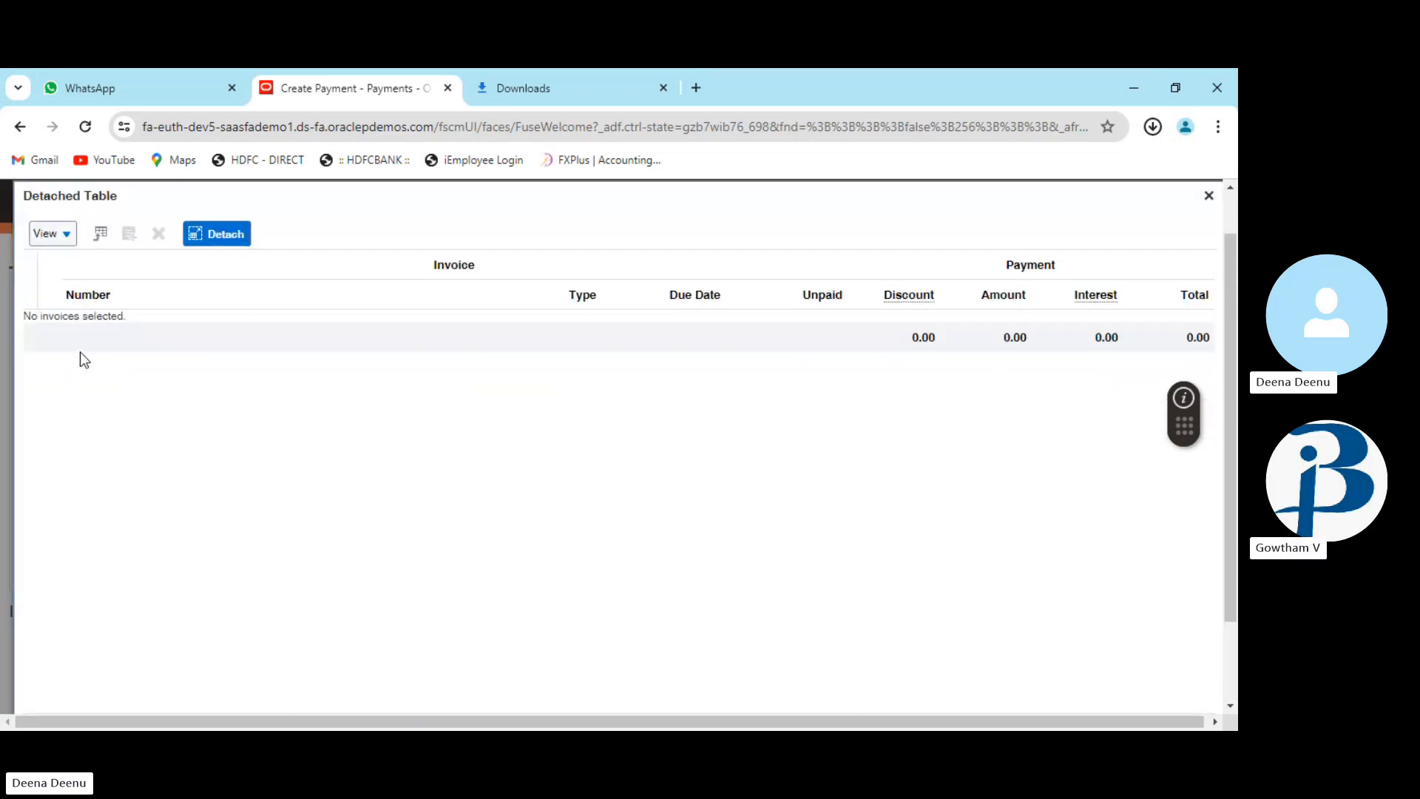
pyautogui.click(62, 244)
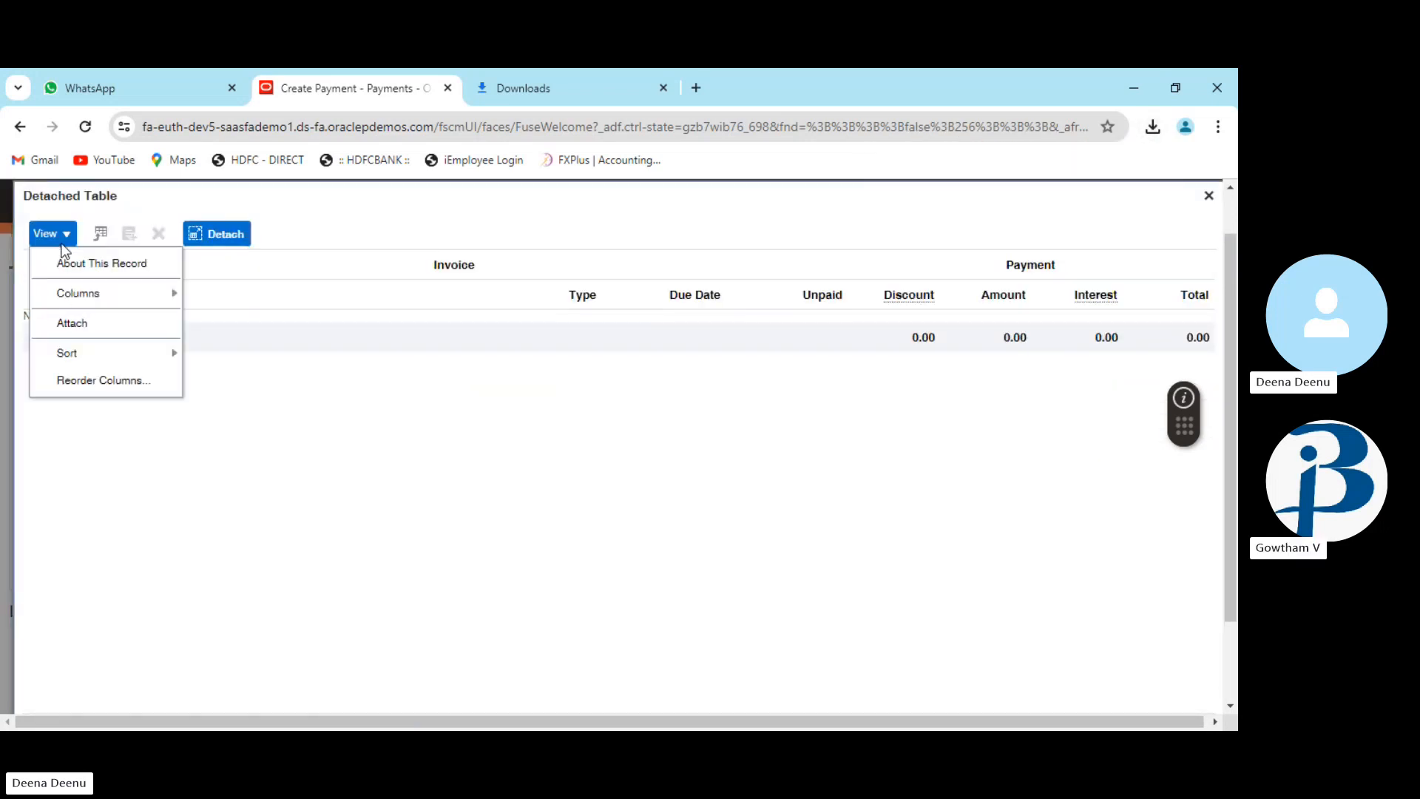
pyautogui.click(458, 350)
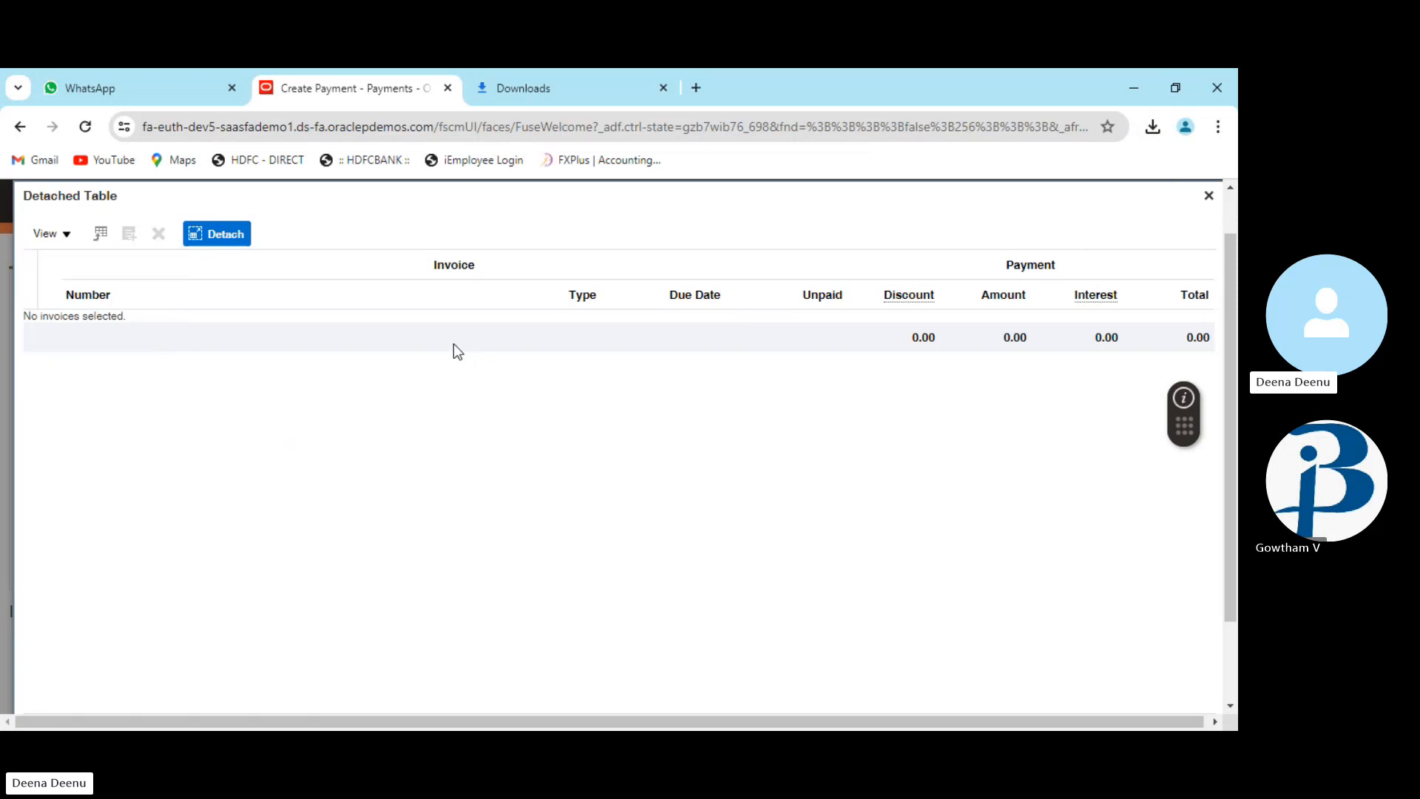
pyautogui.click(67, 246)
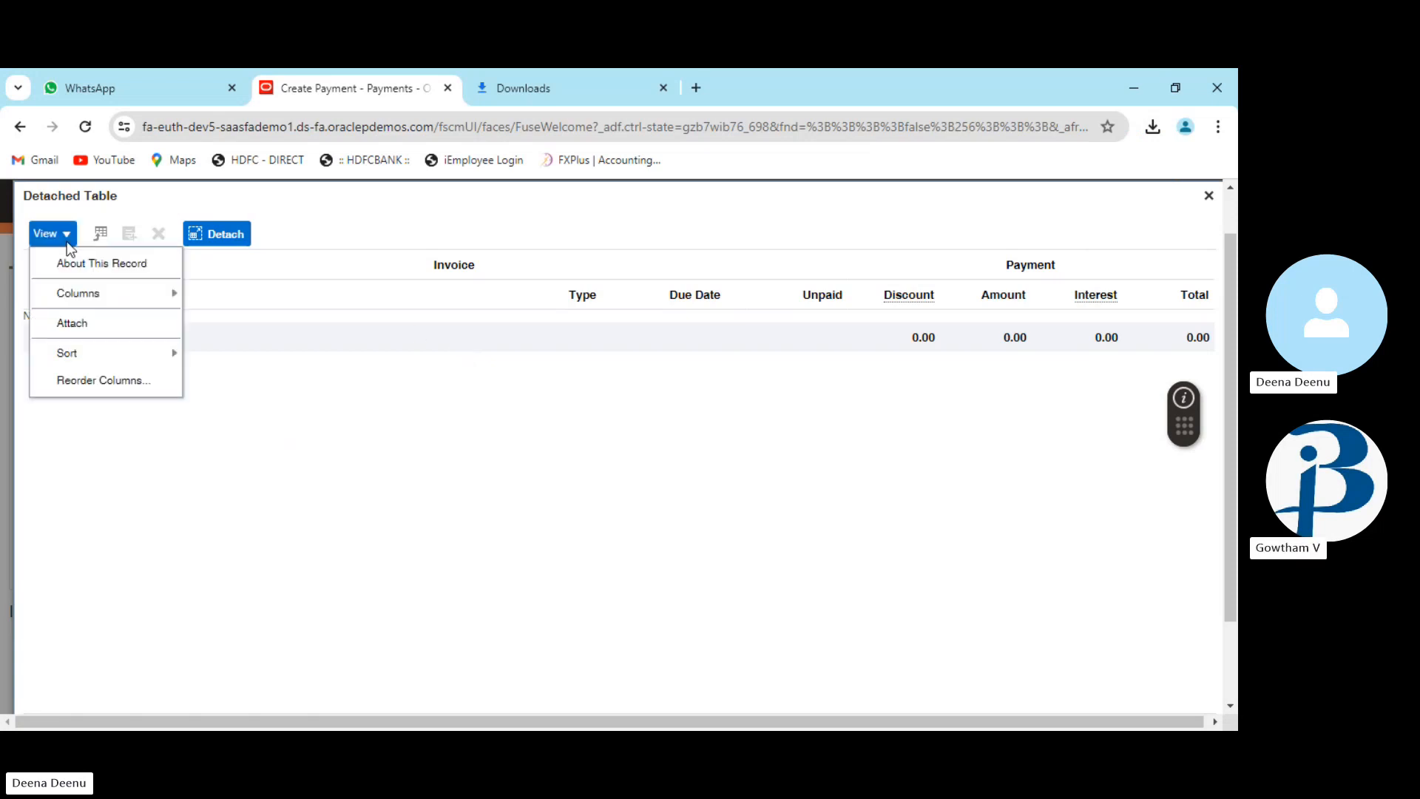
pyautogui.click(651, 435)
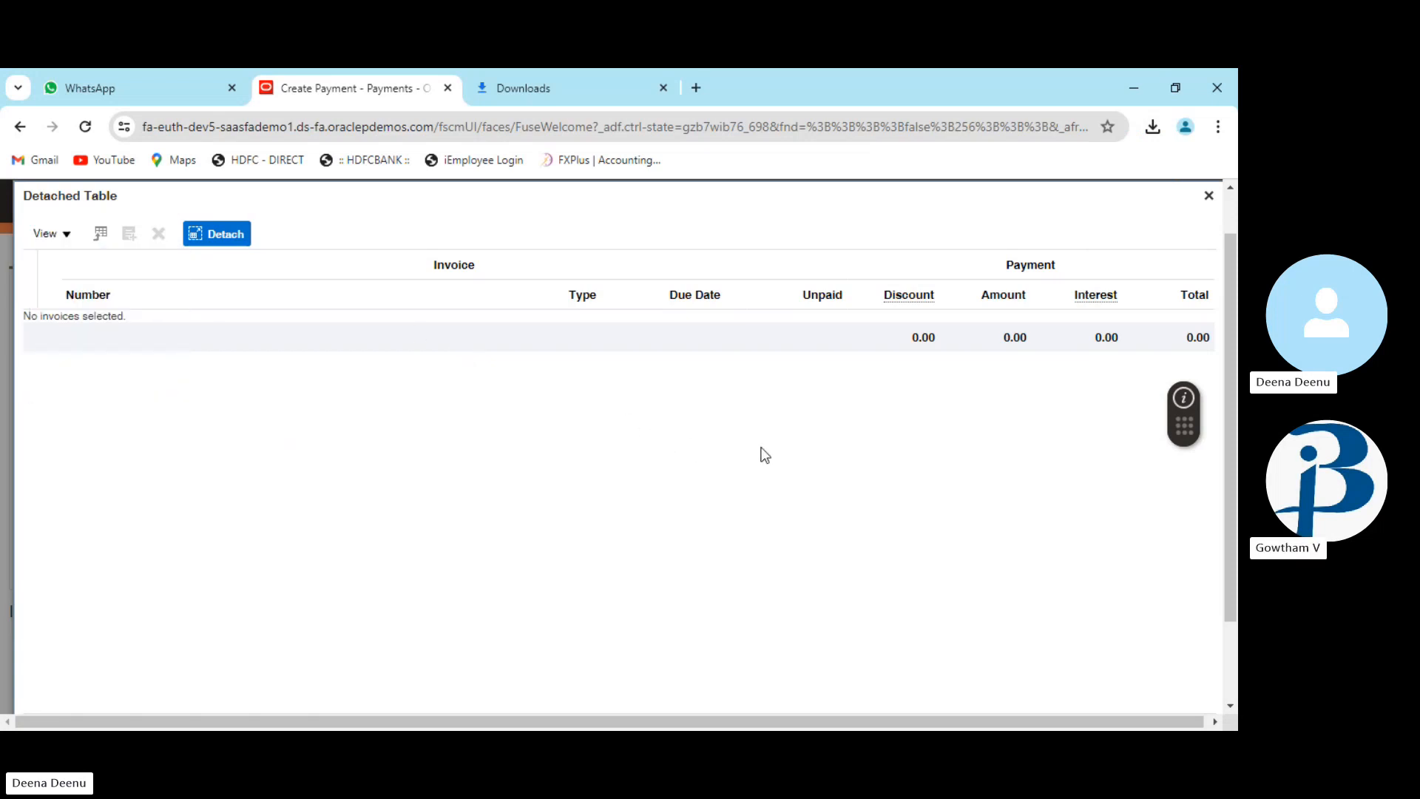
pyautogui.click(1209, 195)
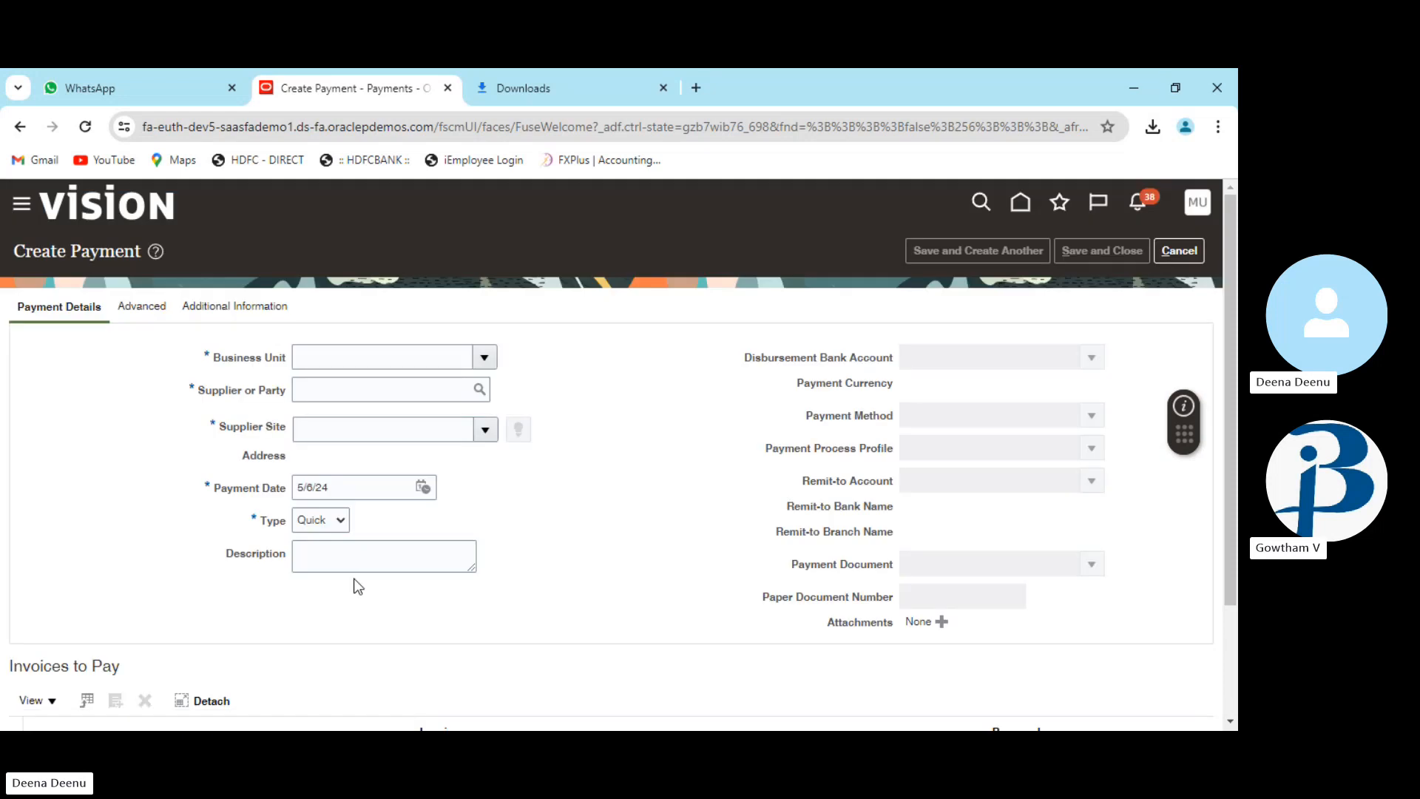
# Examine the advanced details of the payment, including the conversion and bills payable fields
pyautogui.click(163, 310)
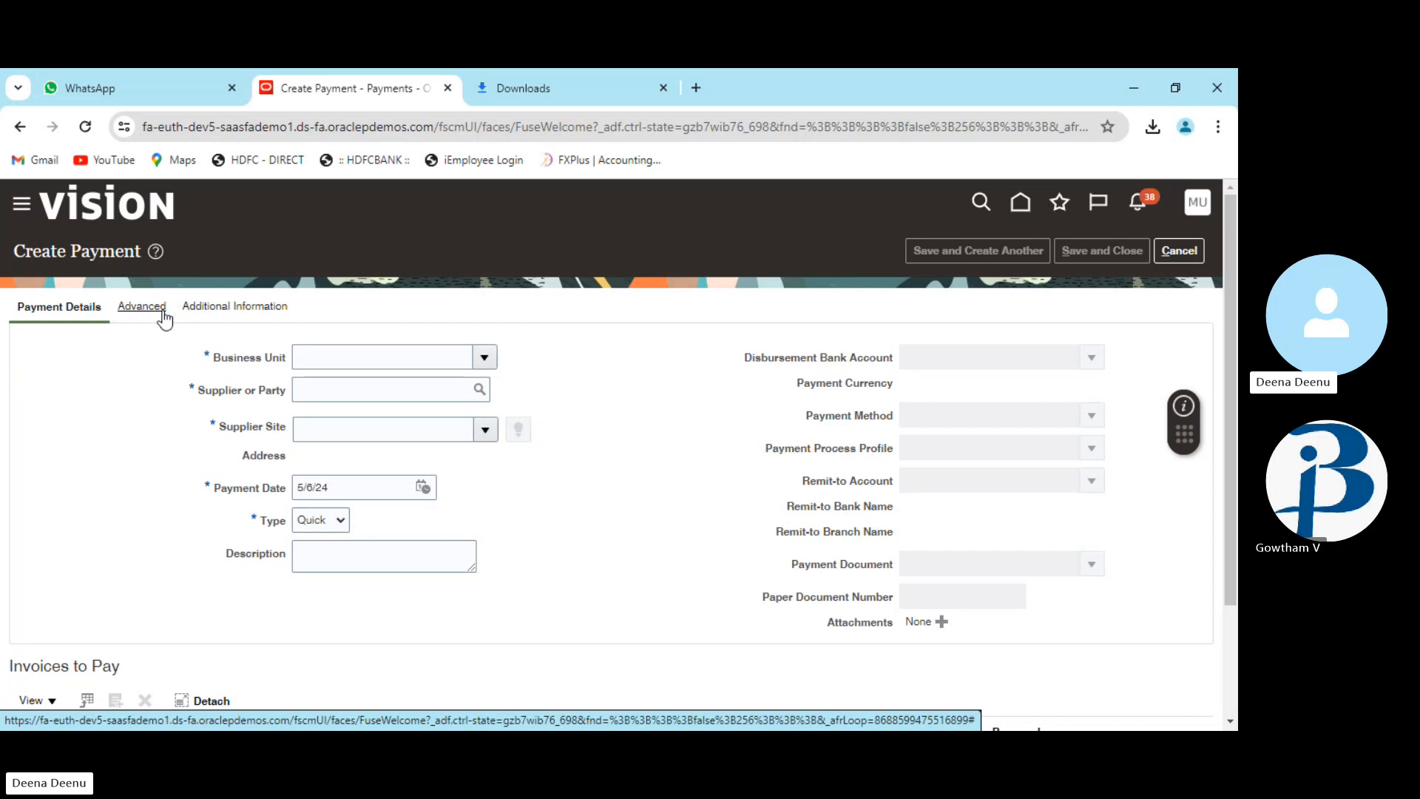
pyautogui.scroll(-3, 226, 544)
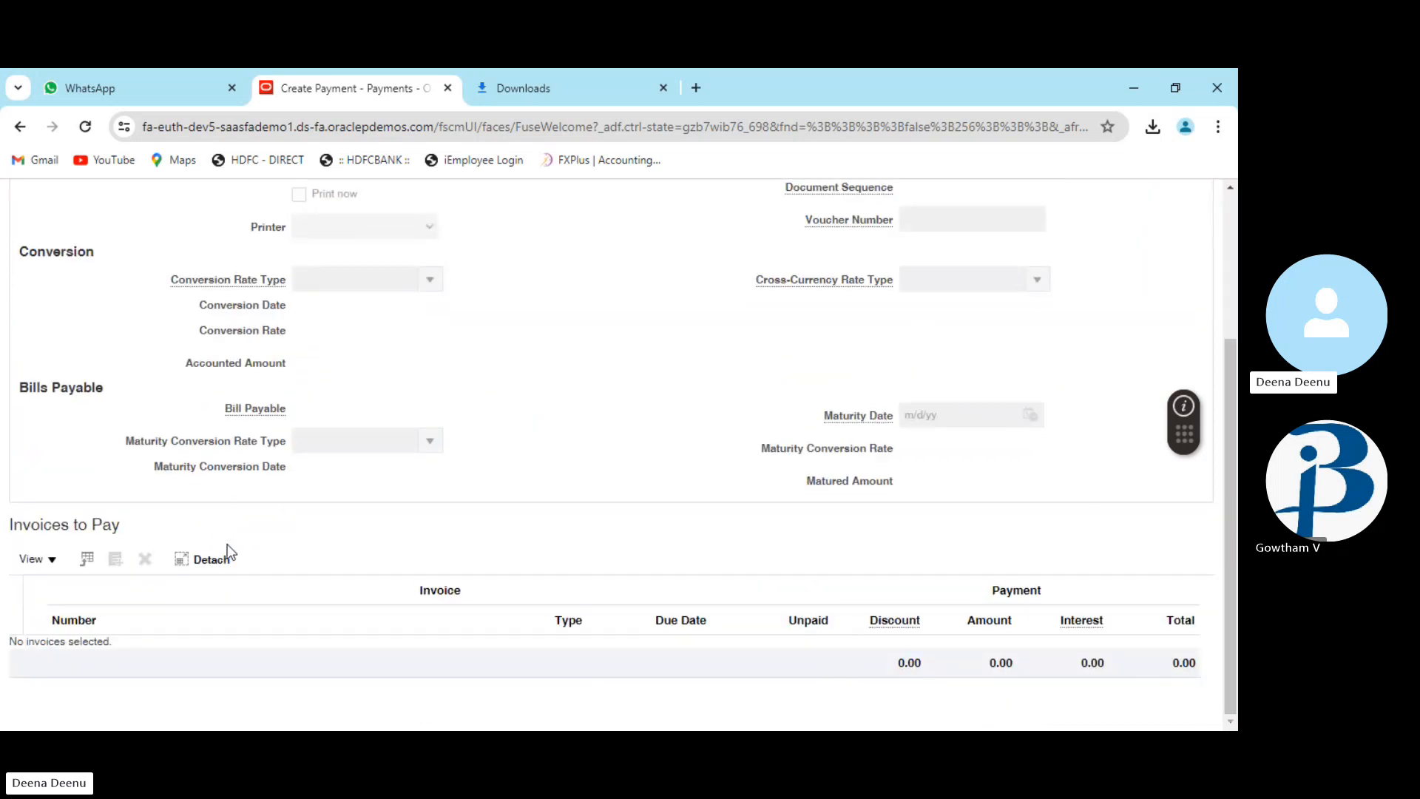
# Examine the payment's Additional Information fields, and return to the Payment Details to review them with the Invoices to Pay section
pyautogui.scroll(3, 228, 544)
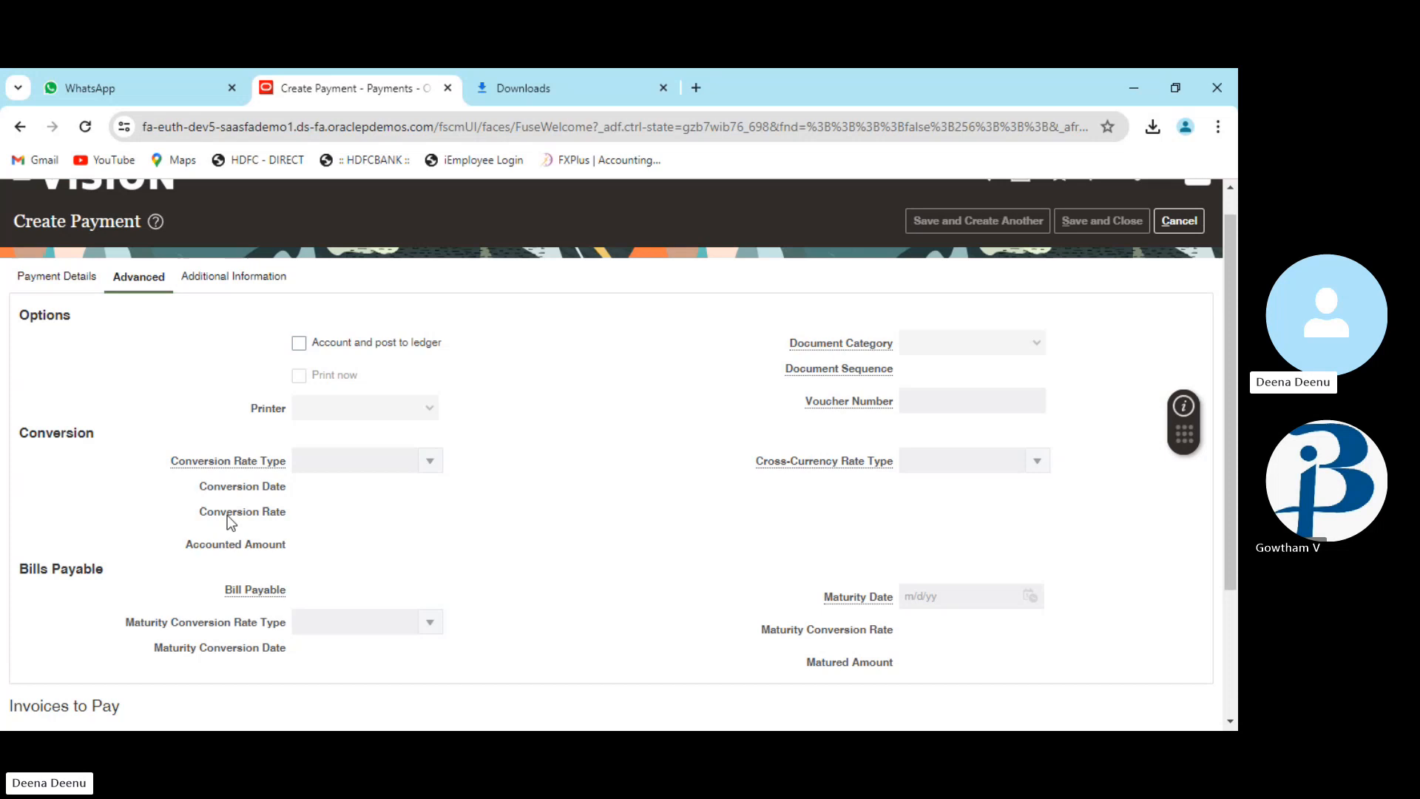
pyautogui.click(234, 277)
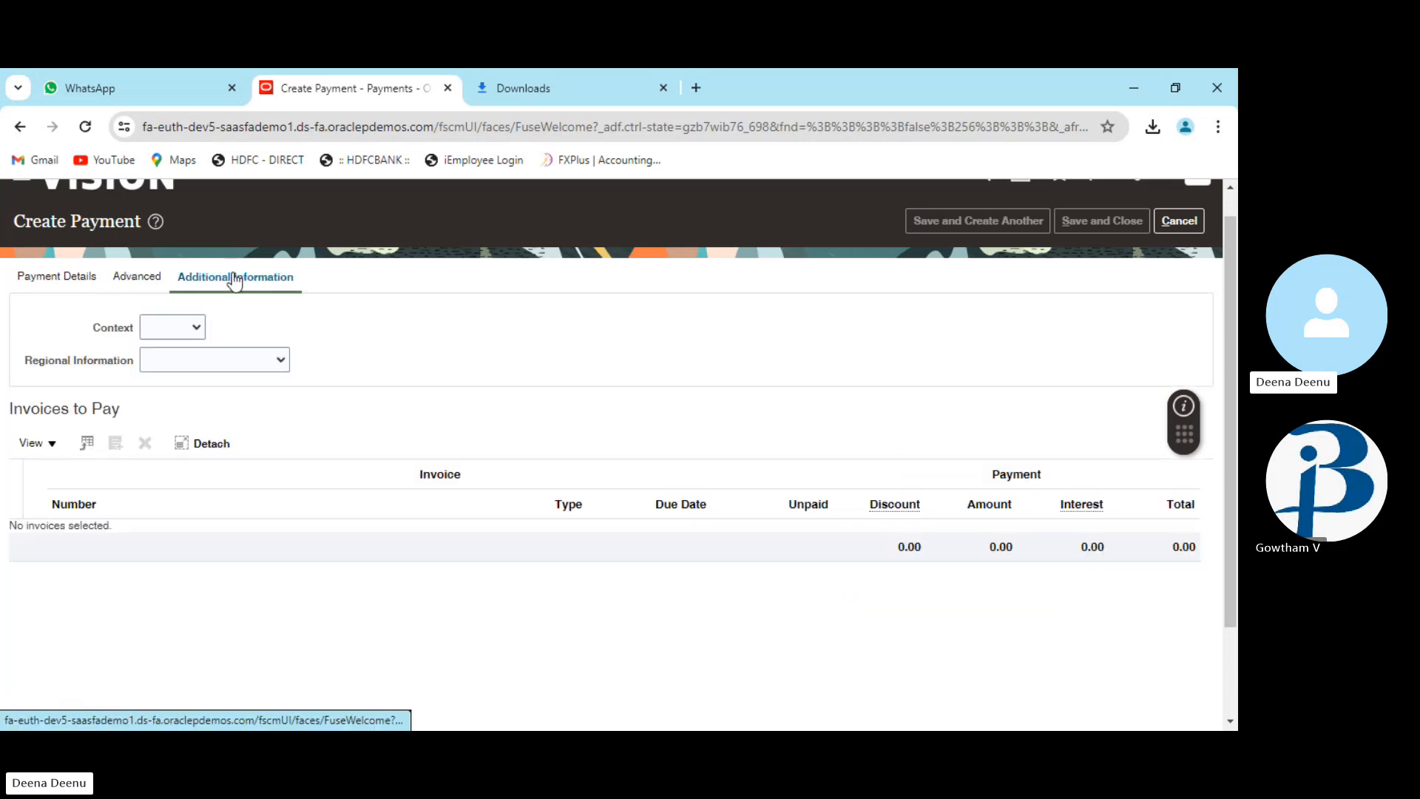
pyautogui.click(52, 275)
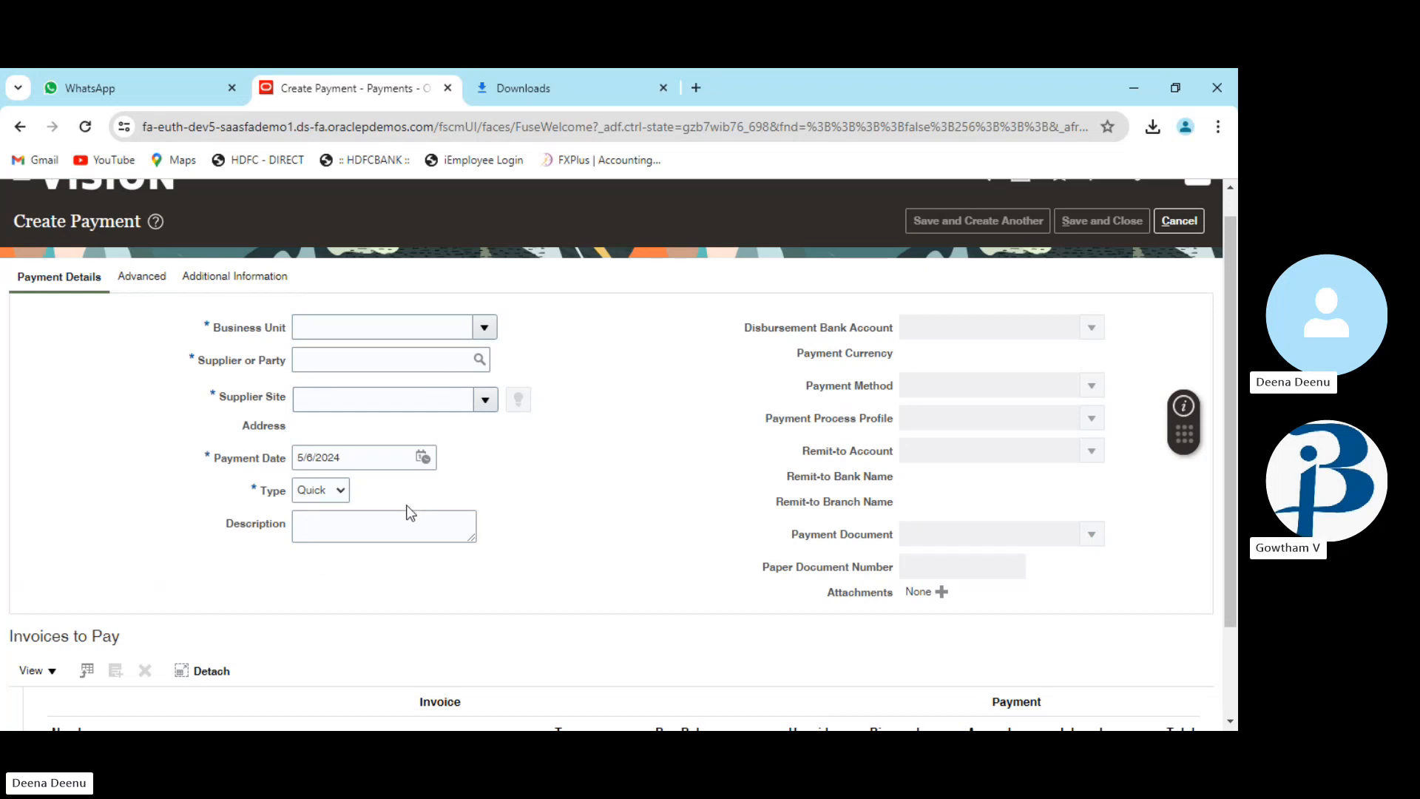
pyautogui.scroll(-1, 410, 513)
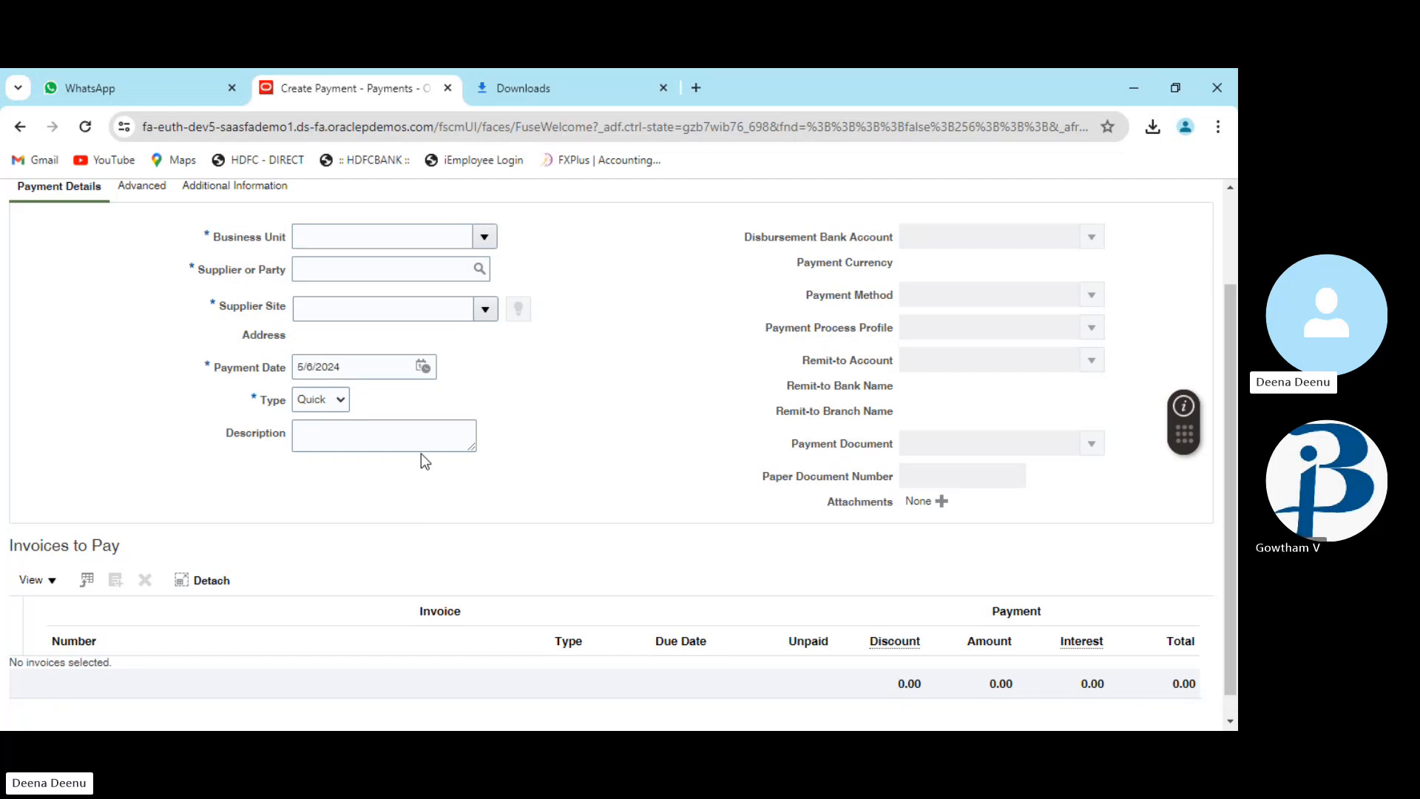
pyautogui.scroll(1, 553, 343)
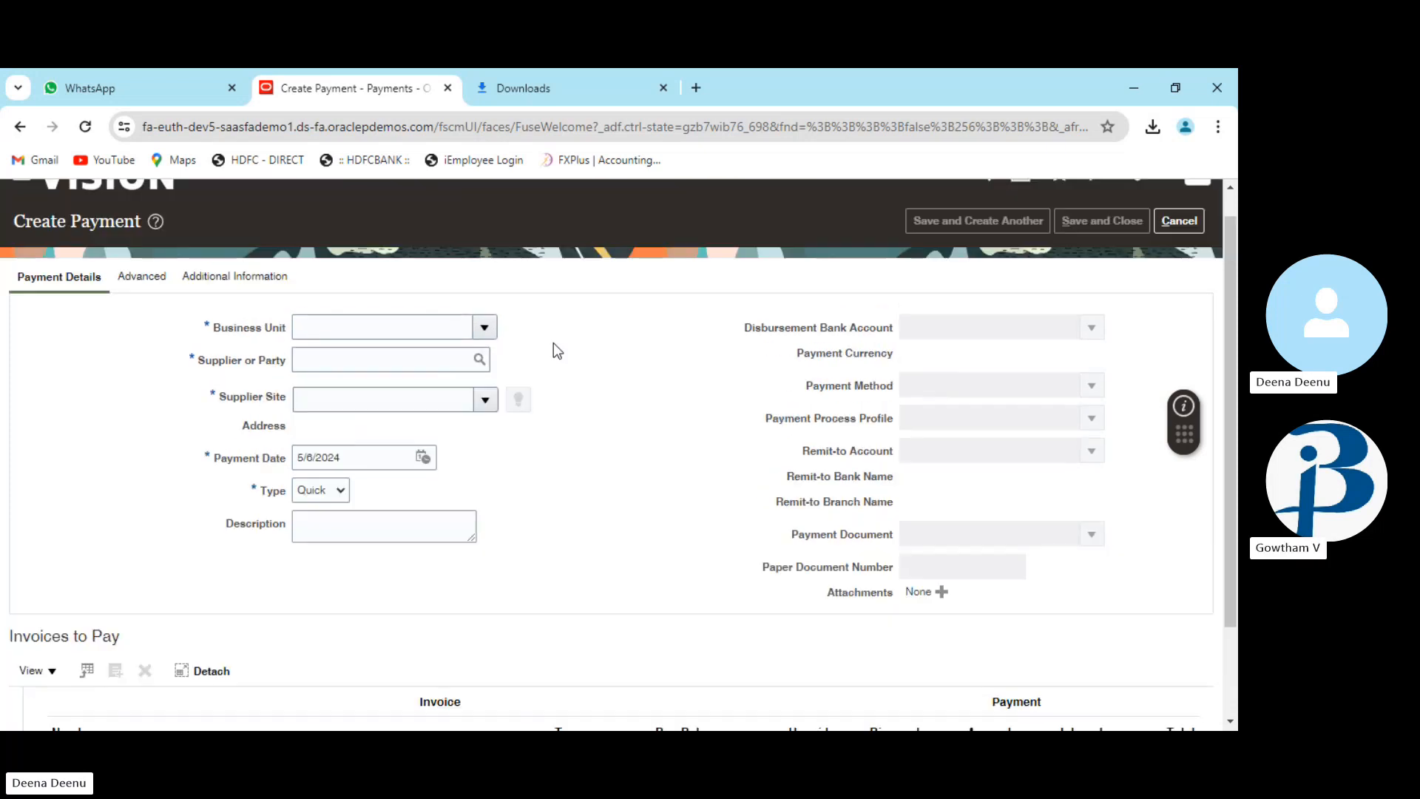
pyautogui.scroll(-1, 553, 343)
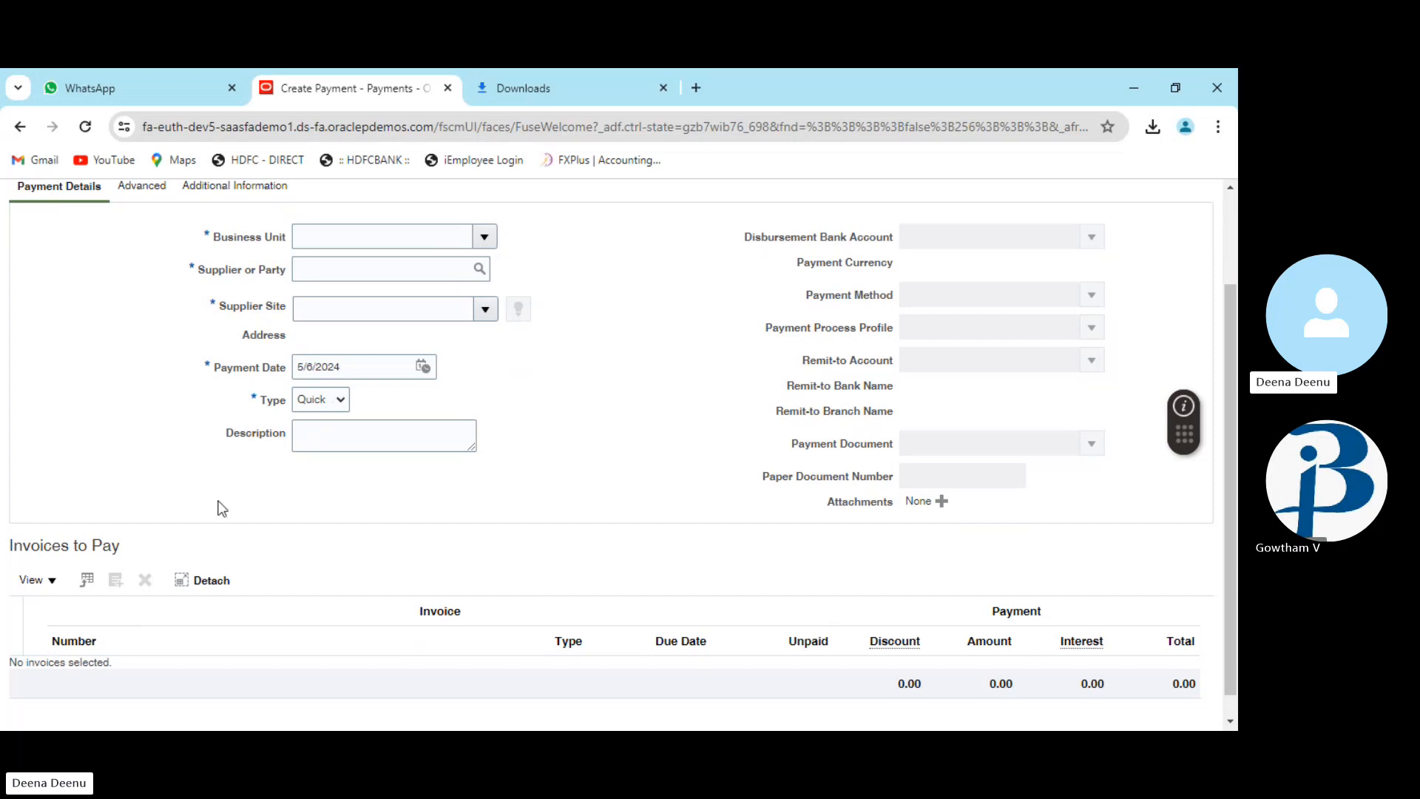
# Check the sort options of the Invoices to Pay table, look over the payment form, and cancel the payment creation
pyautogui.click(52, 581)
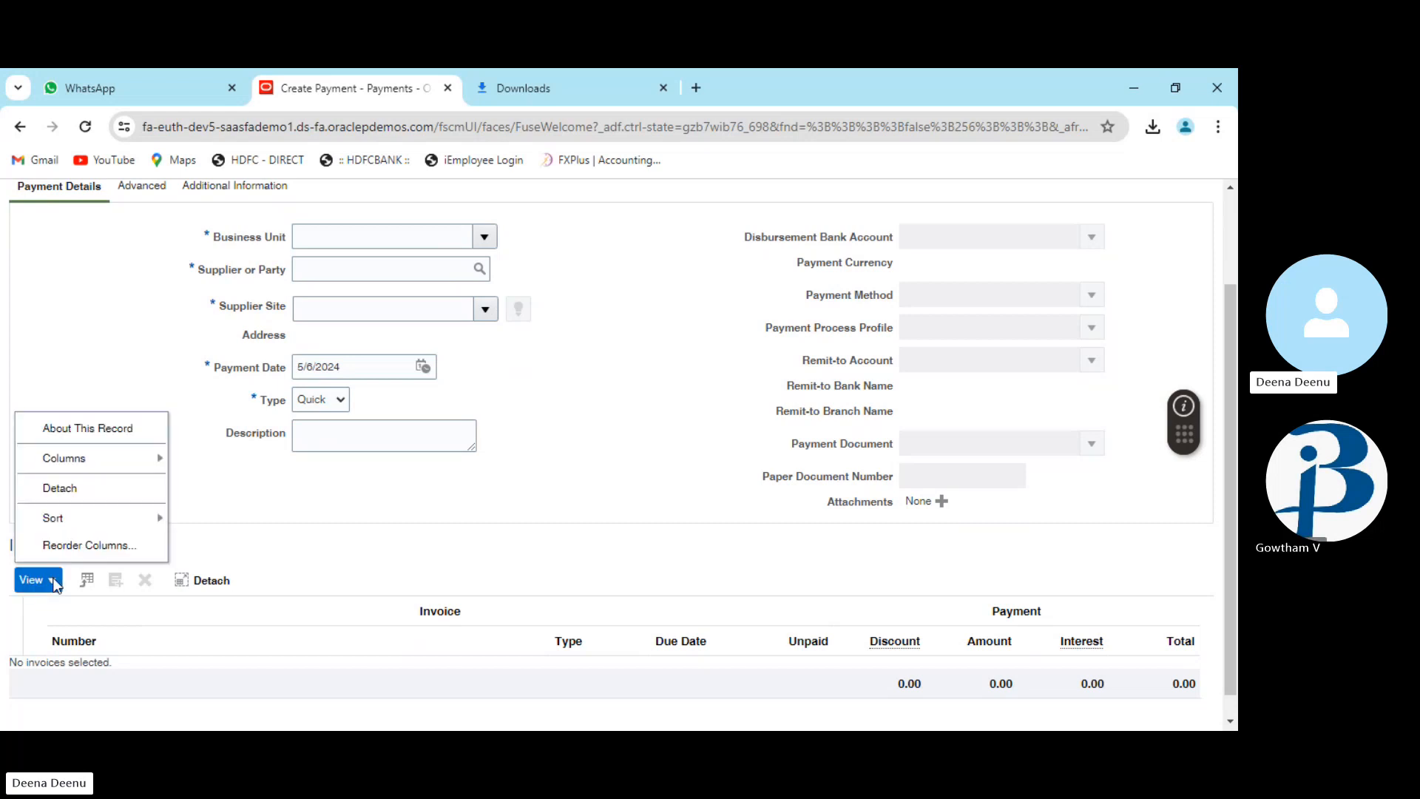
pyautogui.moveTo(91, 521)
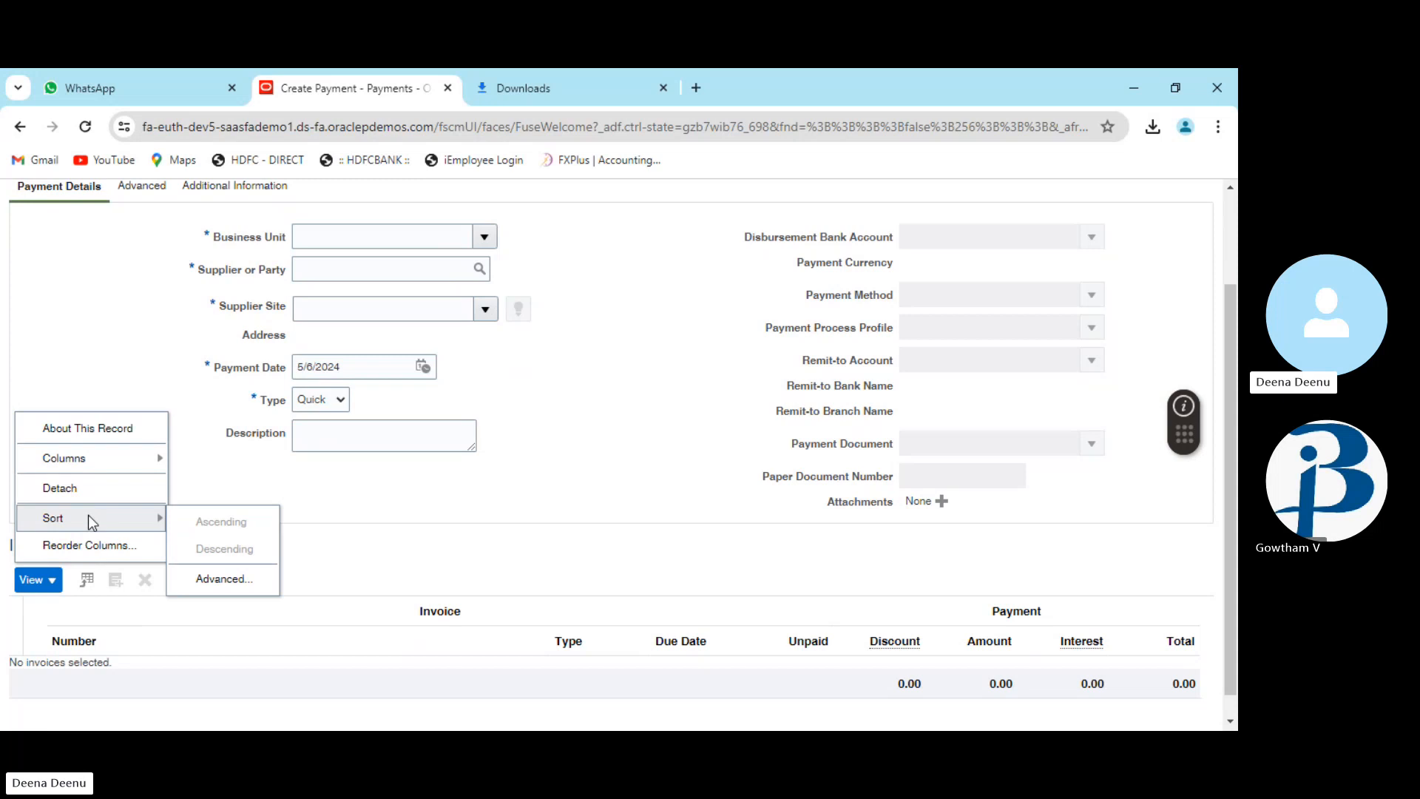
pyautogui.click(412, 481)
pyautogui.scroll(3, 417, 476)
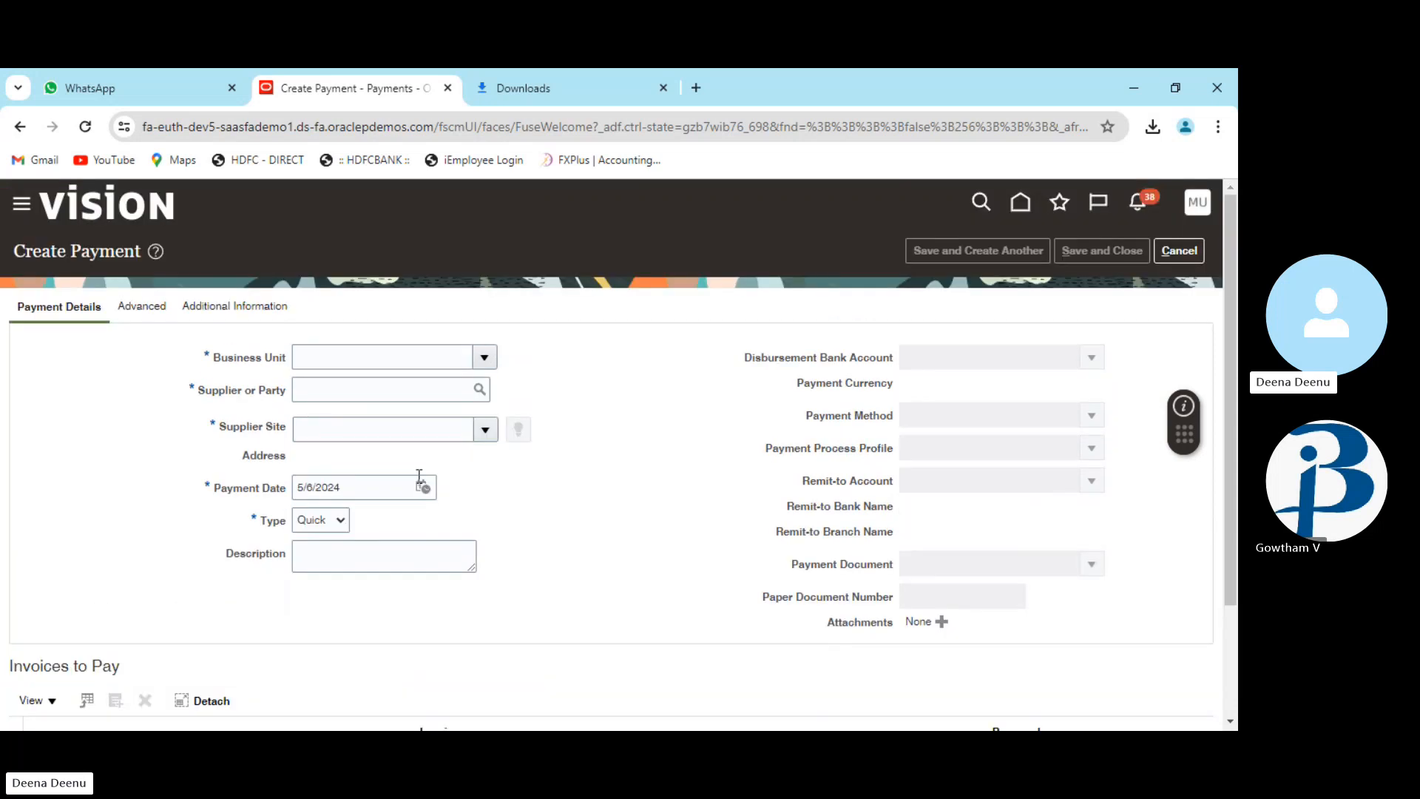
pyautogui.scroll(-3, 420, 477)
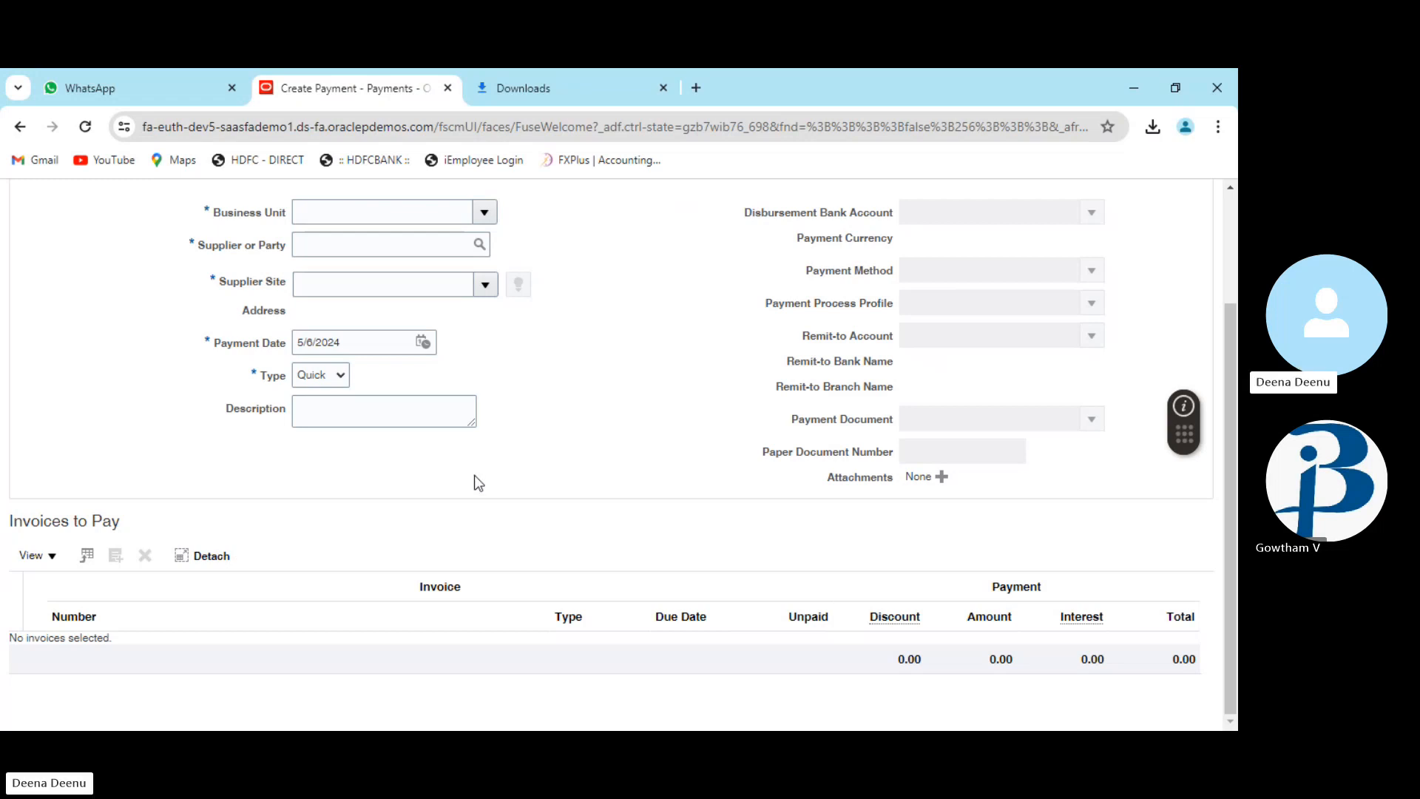
pyautogui.scroll(2, 479, 482)
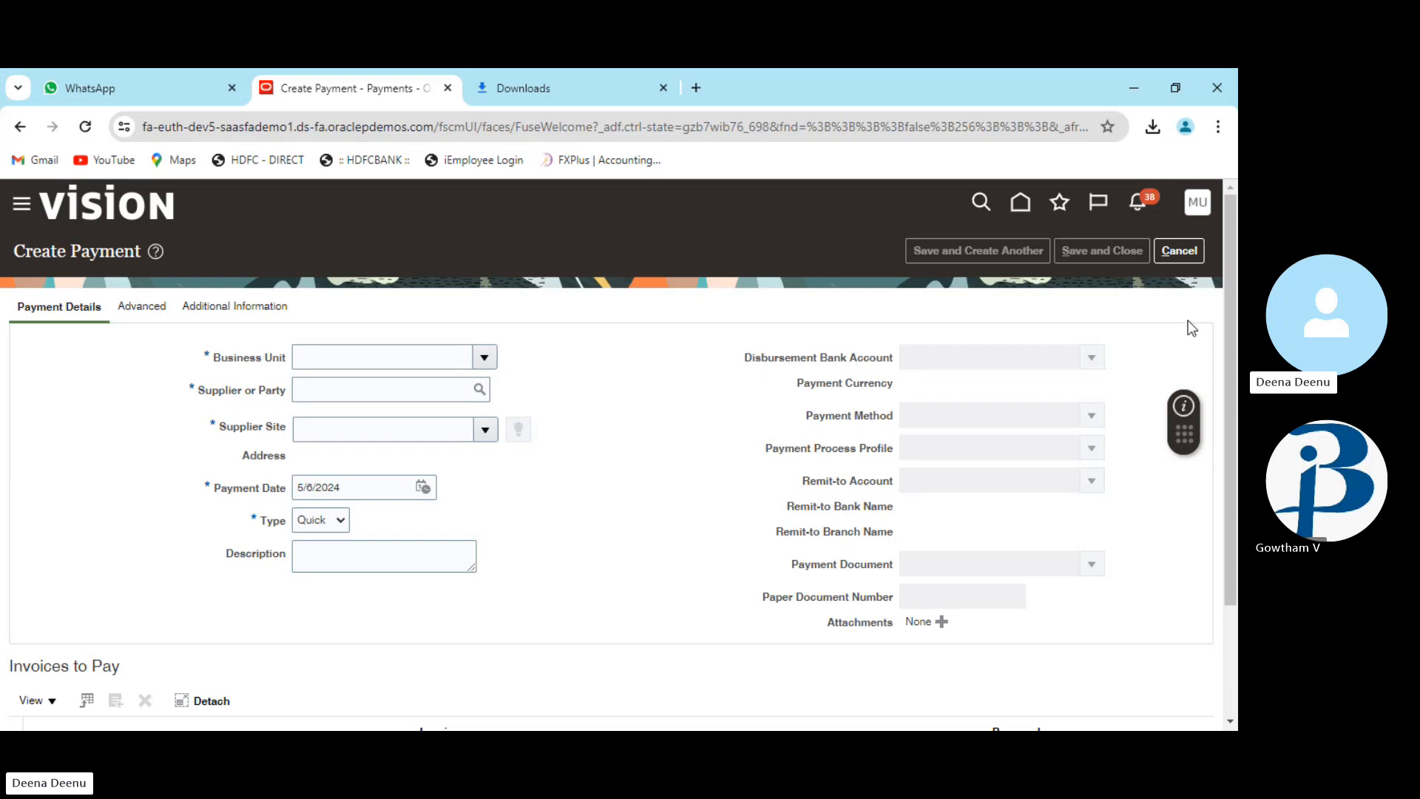
pyautogui.click(1180, 259)
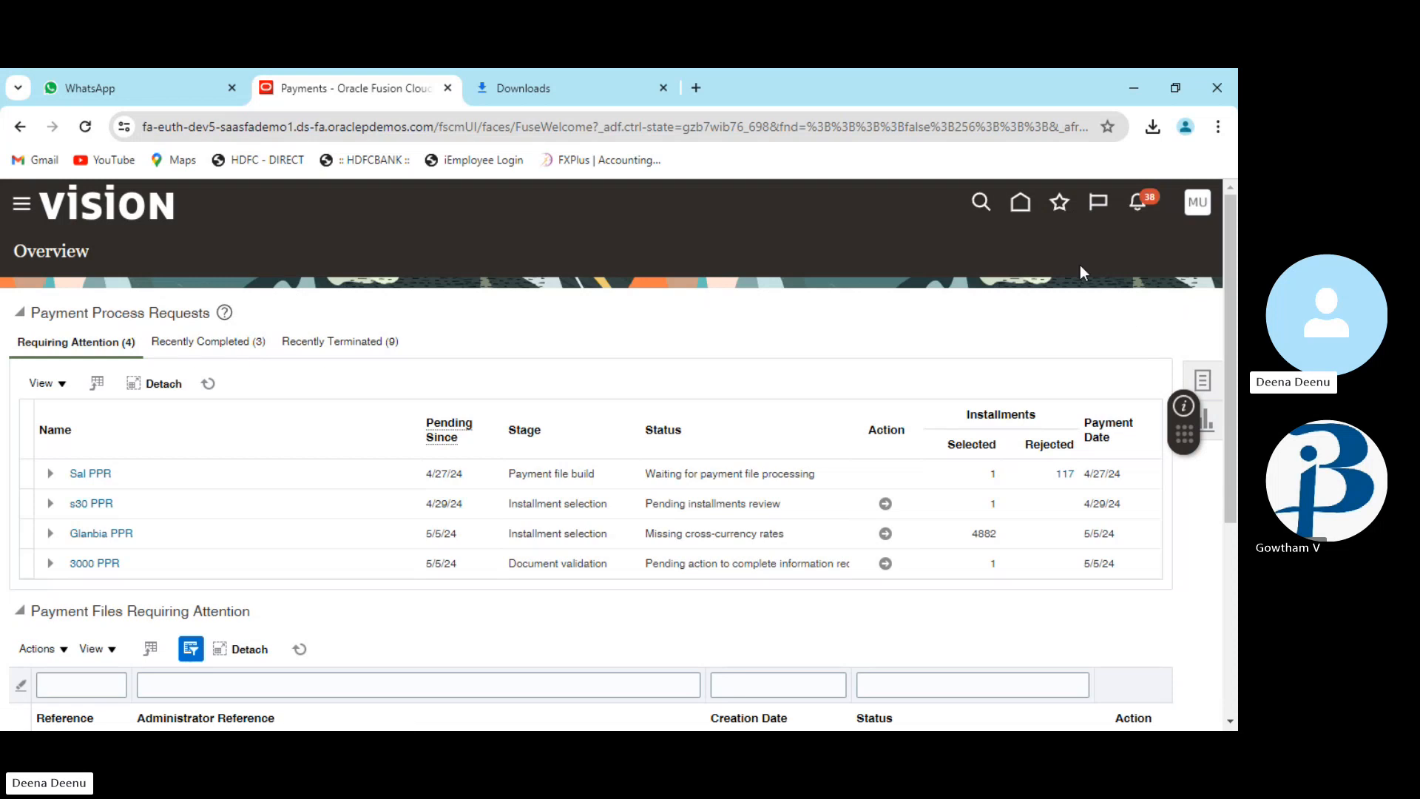
# Go to the Invoices work area, open the Import Invoices task, and look over its basic options and parameters
pyautogui.click(1028, 207)
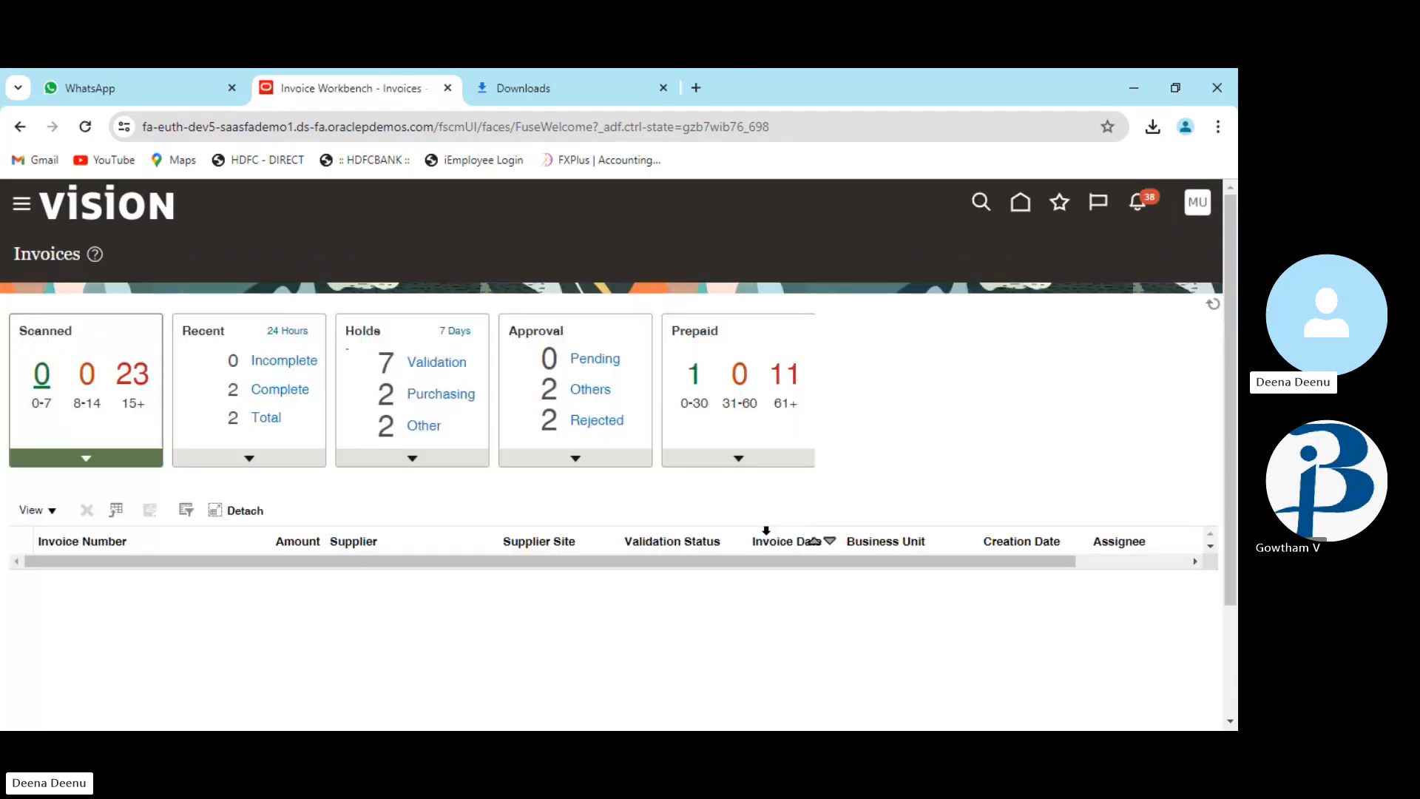
pyautogui.click(1002, 380)
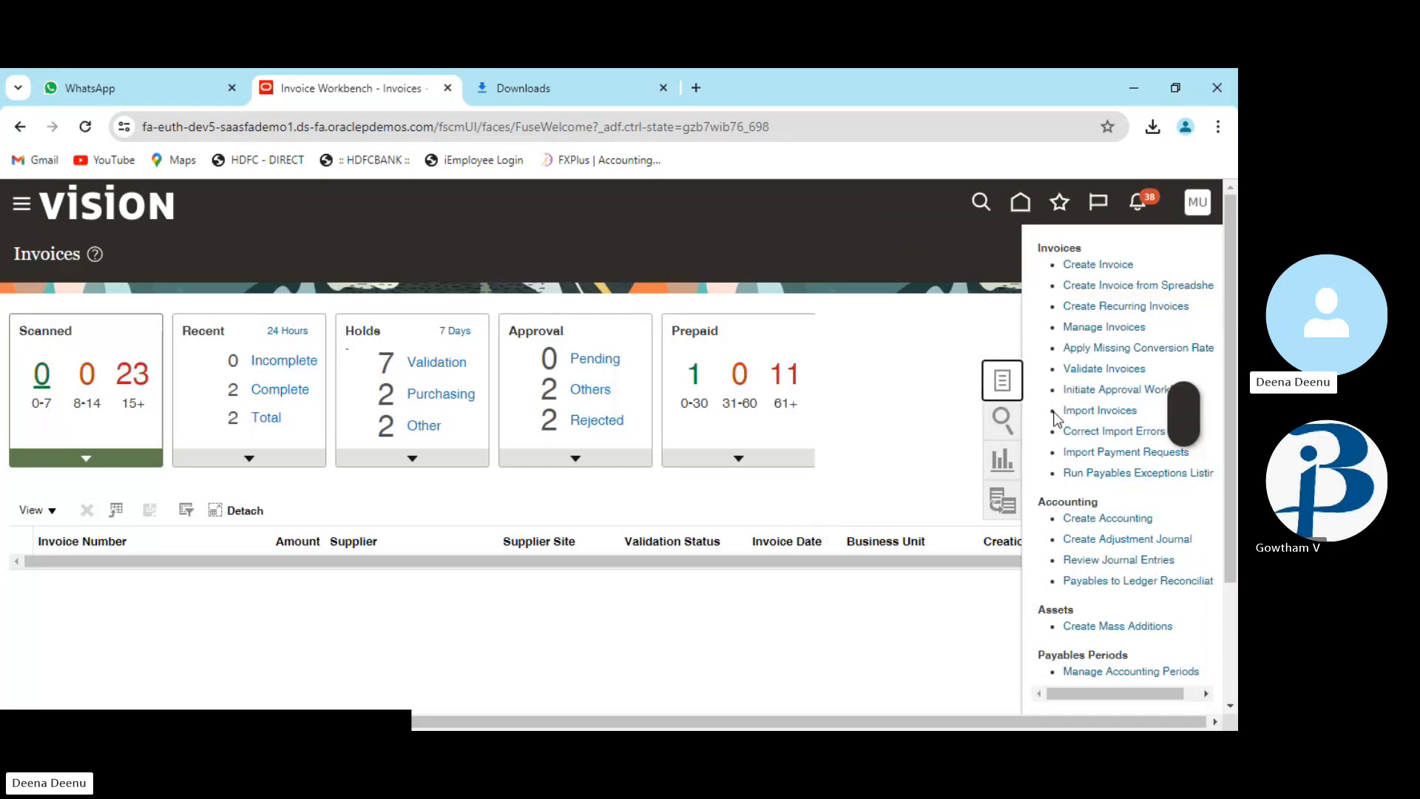
pyautogui.click(1094, 412)
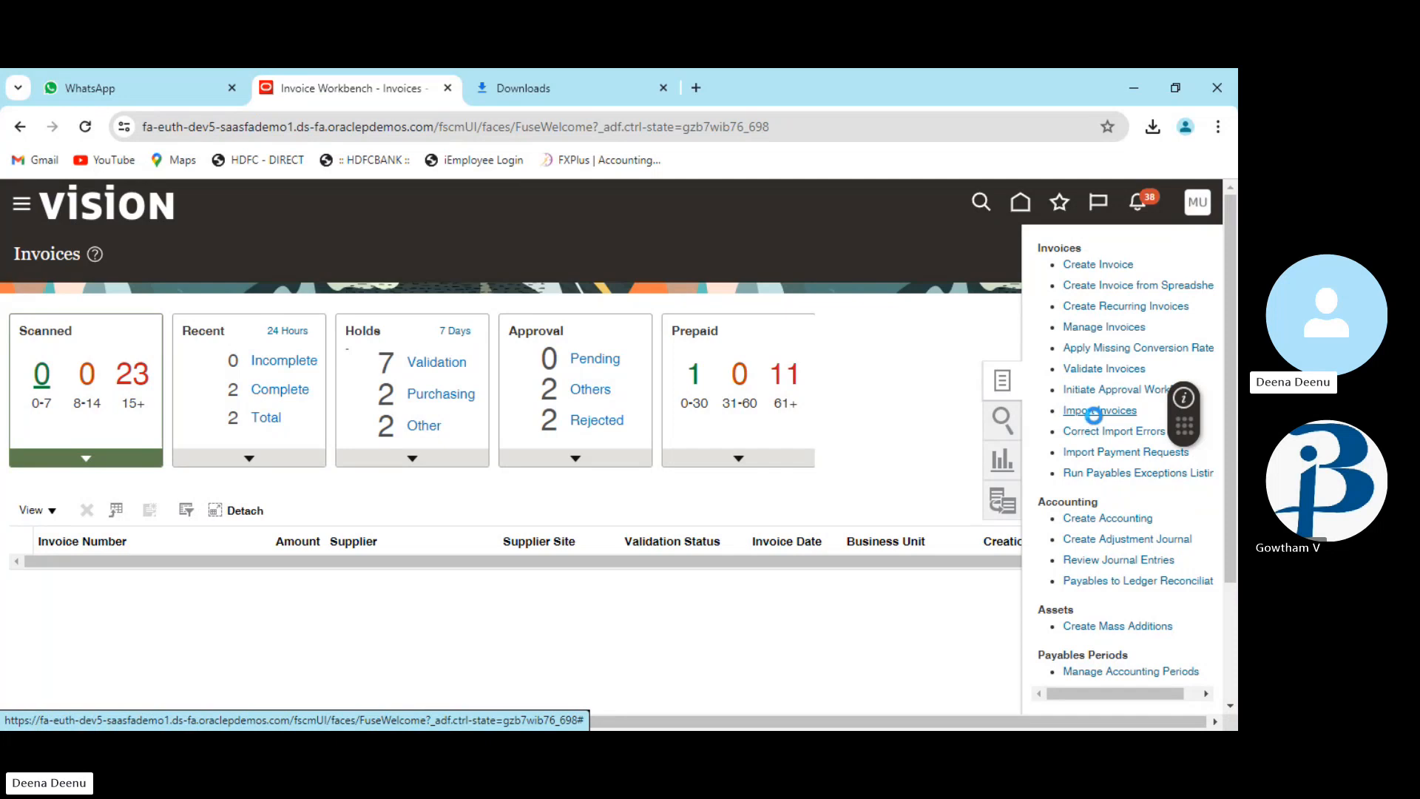
pyautogui.scroll(-1, 417, 585)
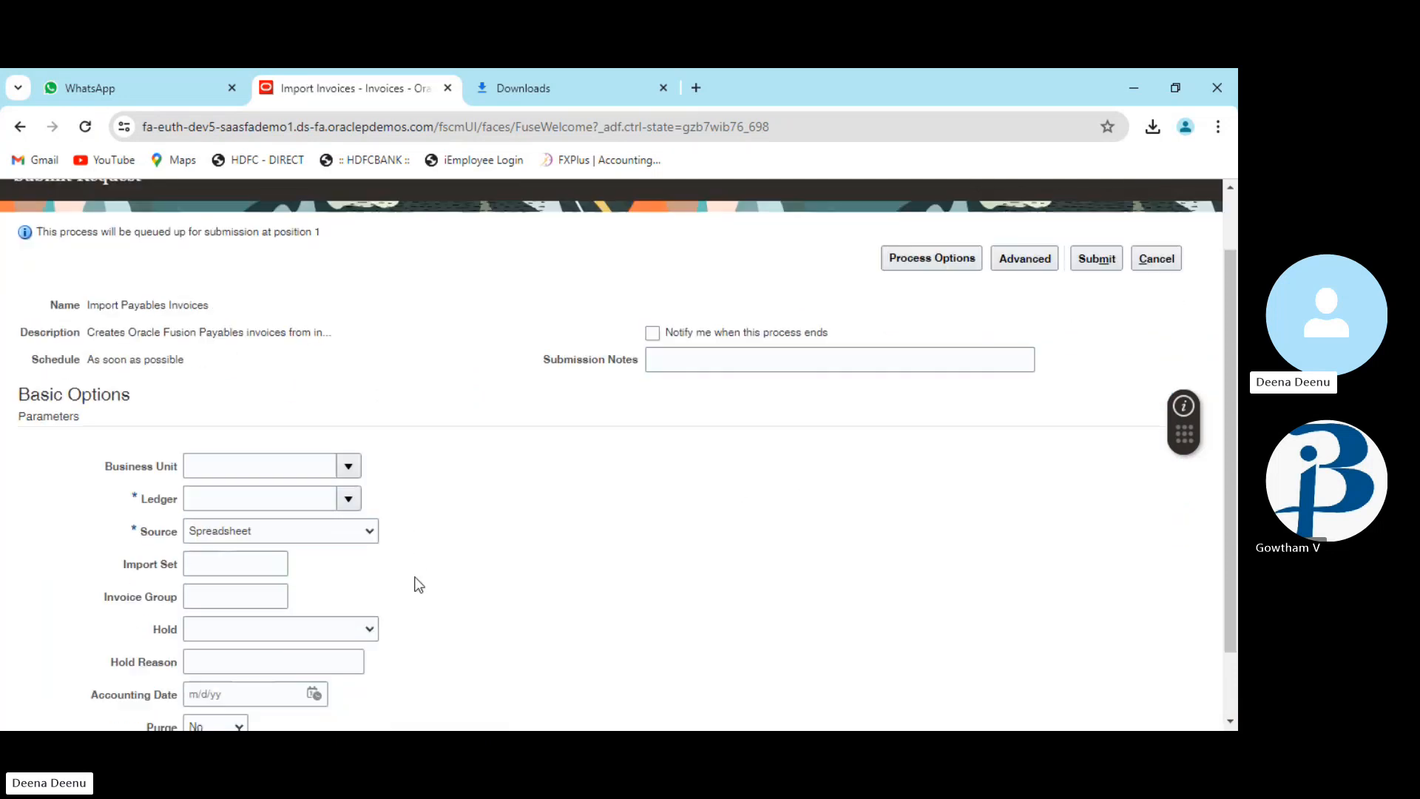
pyautogui.scroll(-1, 417, 585)
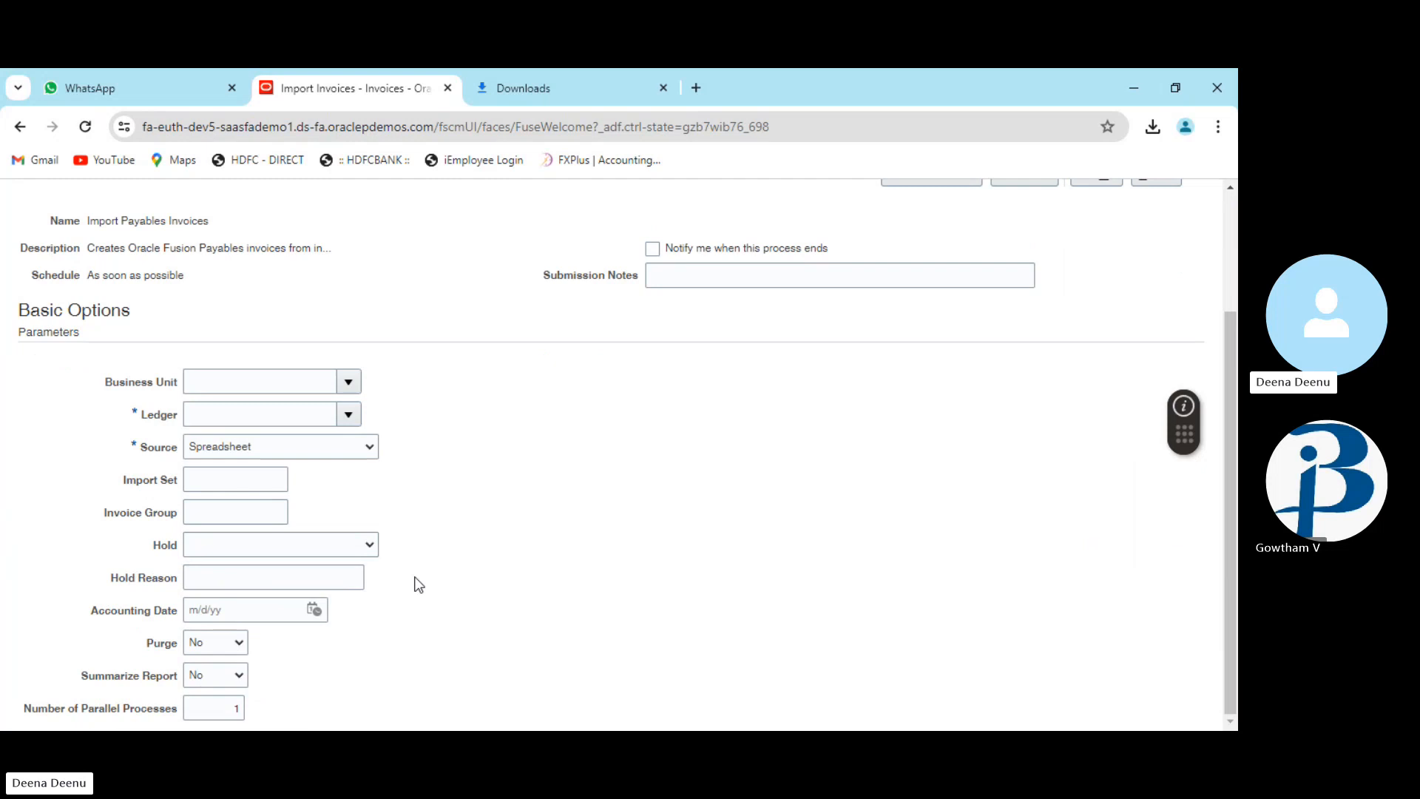
pyautogui.scroll(2, 436, 576)
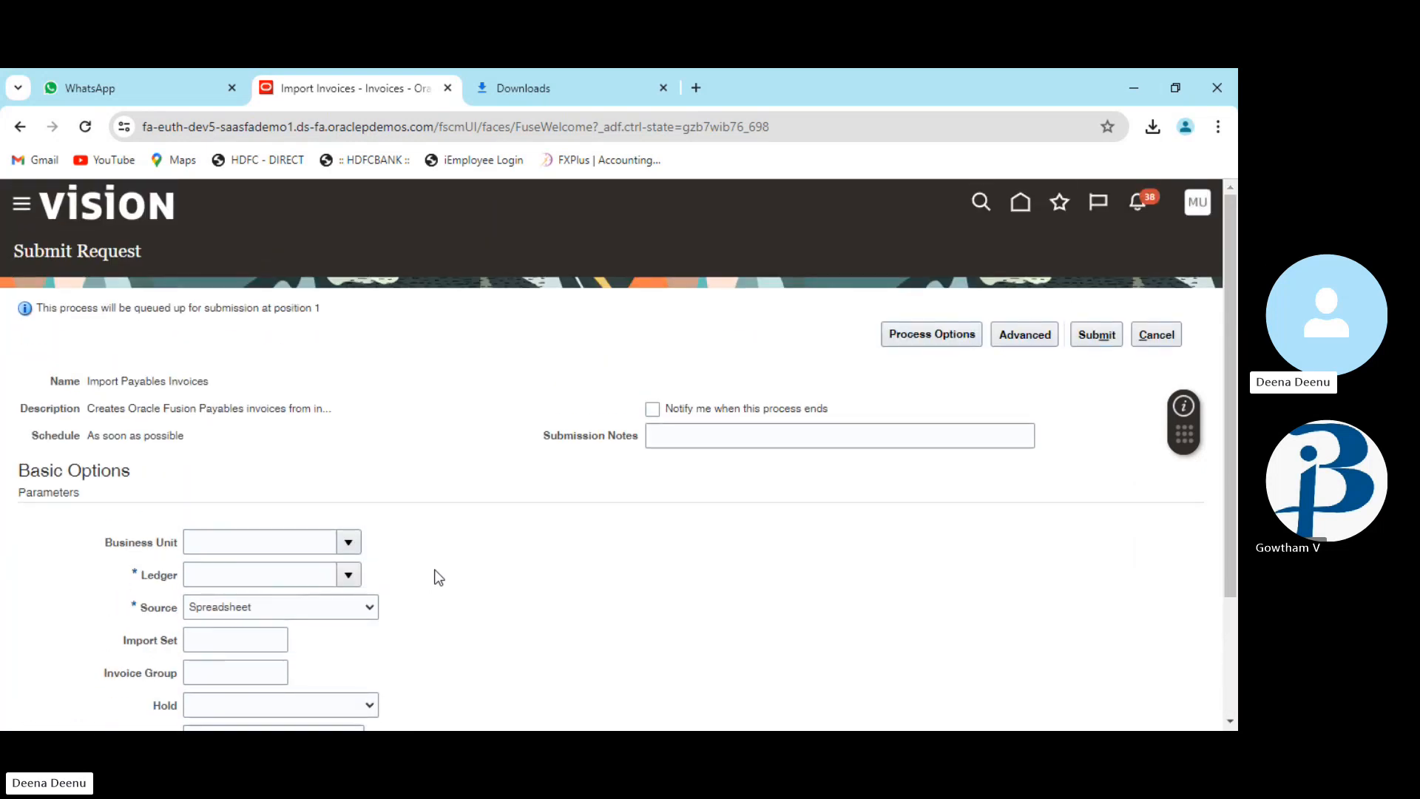
pyautogui.scroll(-1, 439, 578)
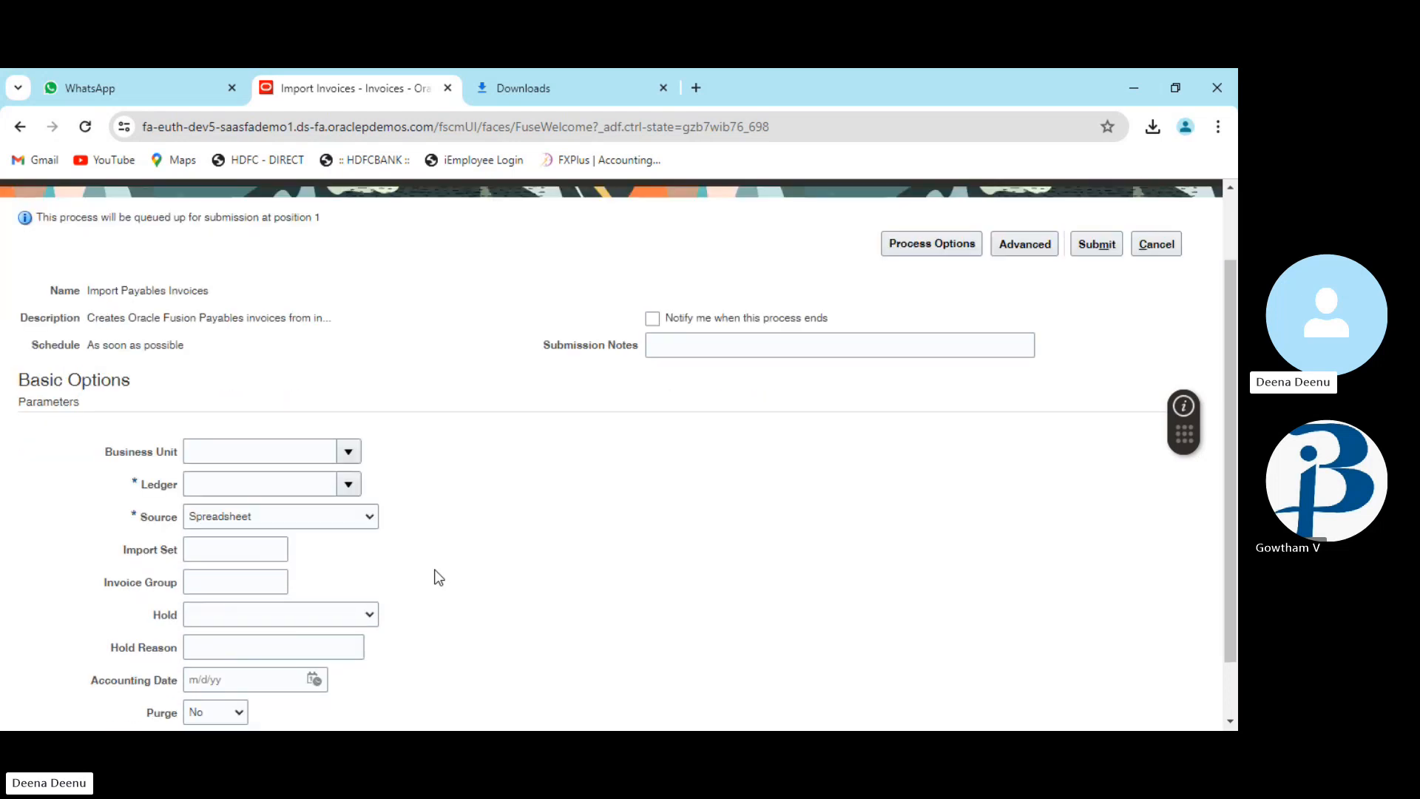
# Check the ledger choices of the Import Payables Invoices request and cancel the request without submitting it
pyautogui.click(339, 486)
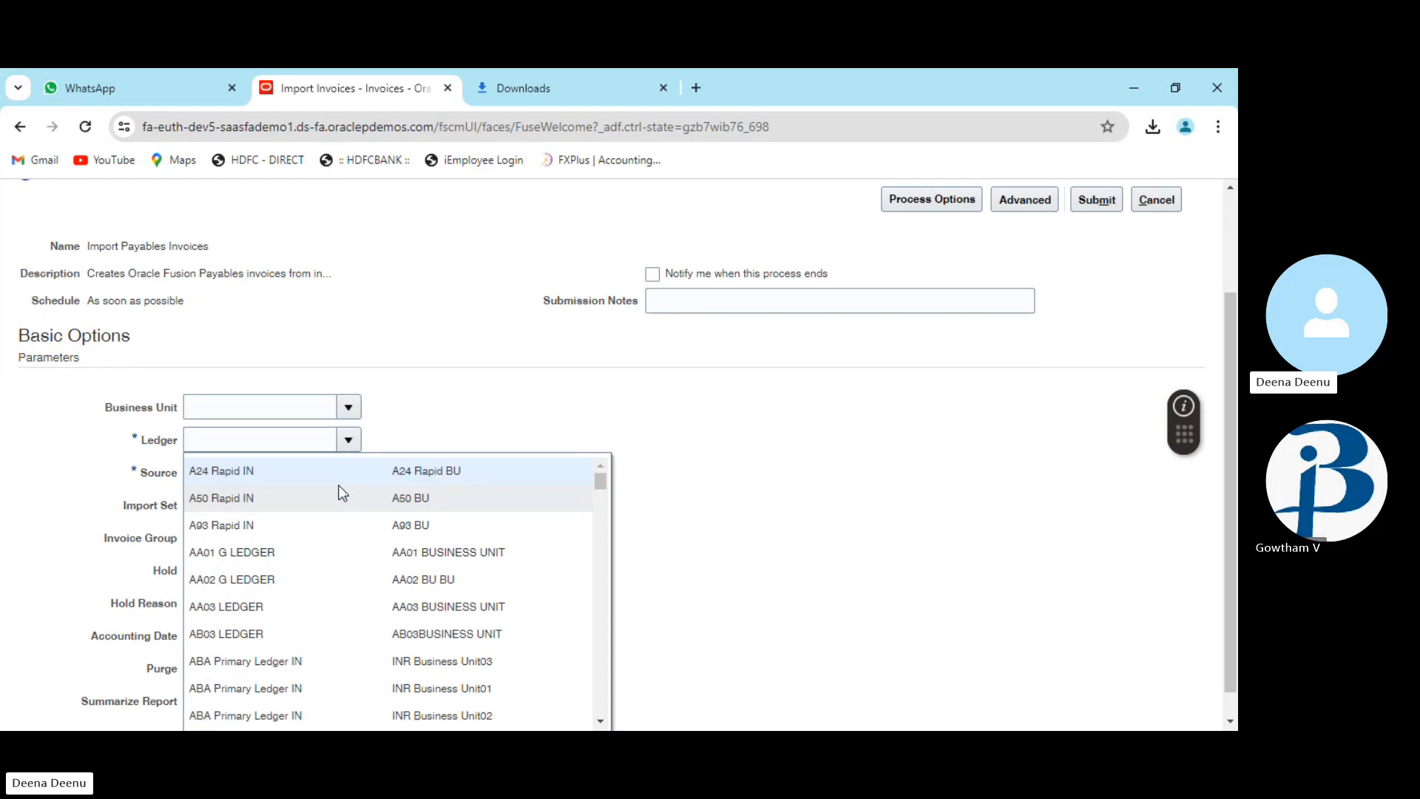
pyautogui.click(339, 486)
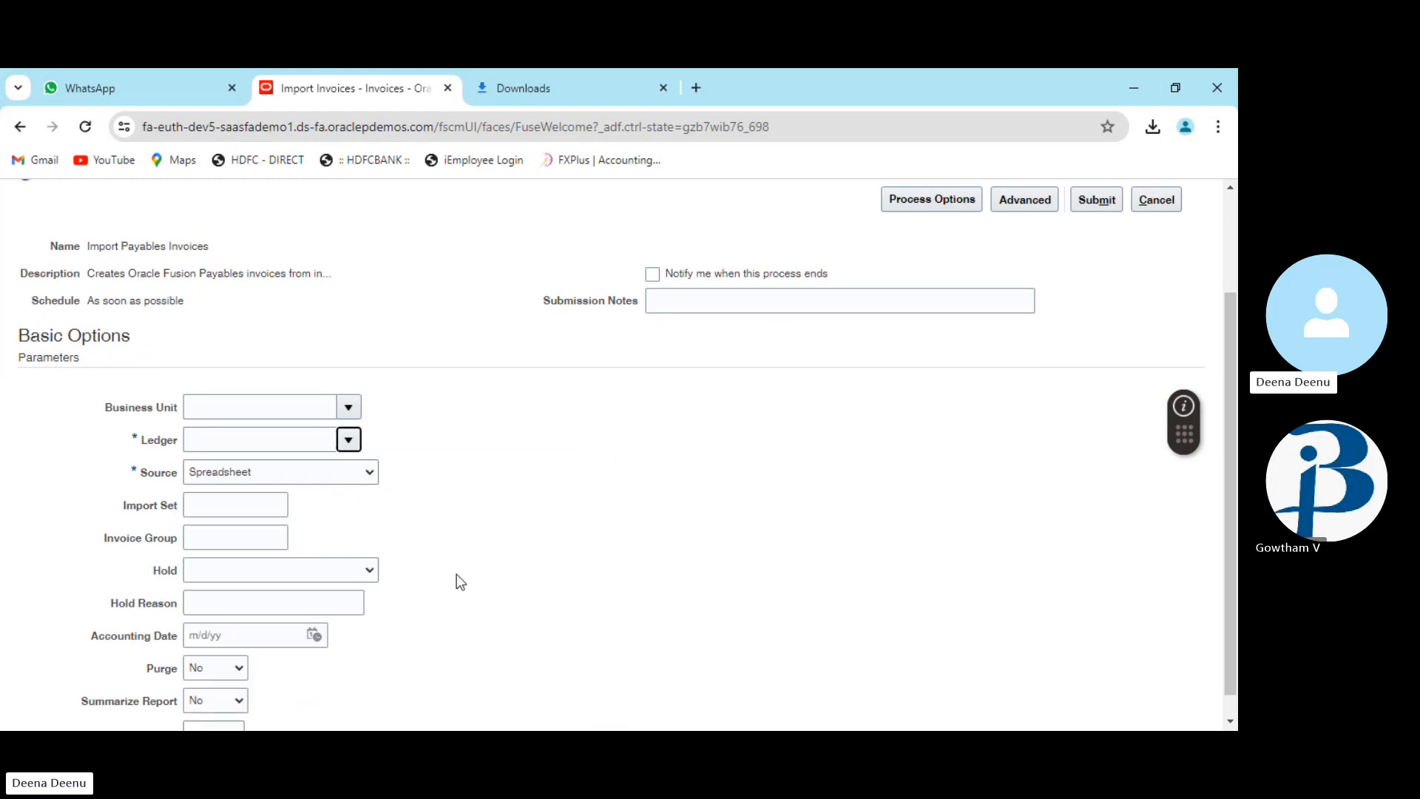
pyautogui.scroll(-1, 454, 576)
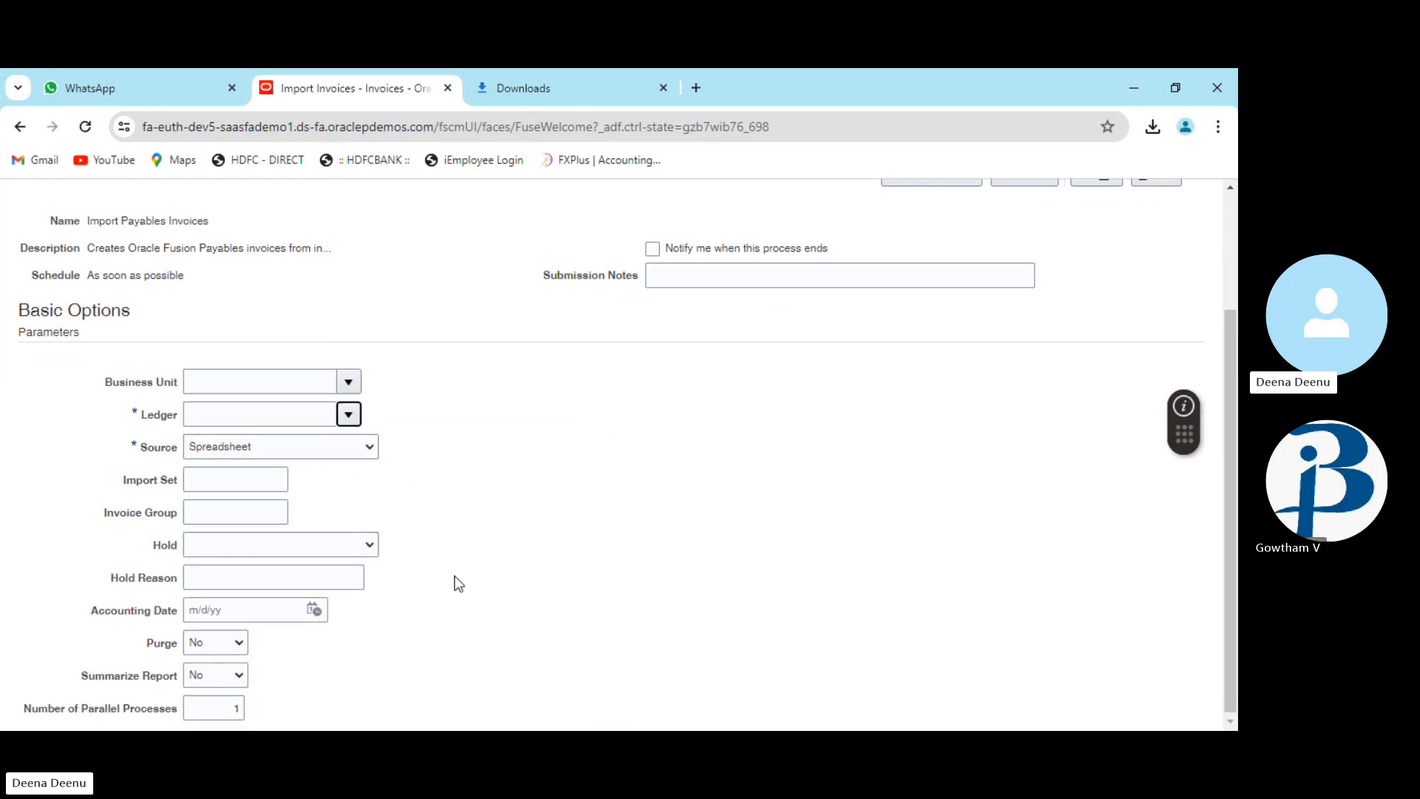
pyautogui.scroll(3, 454, 584)
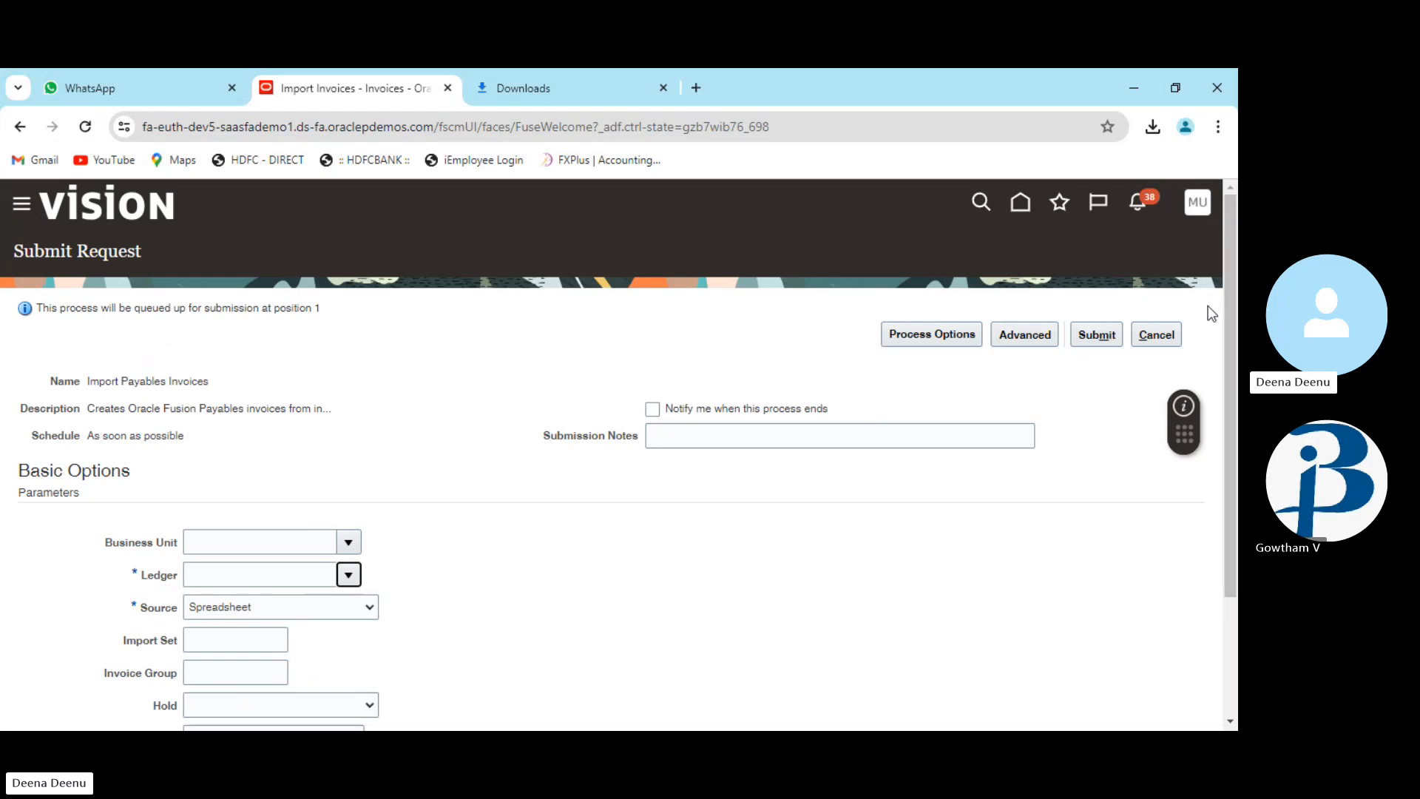
pyautogui.click(1160, 343)
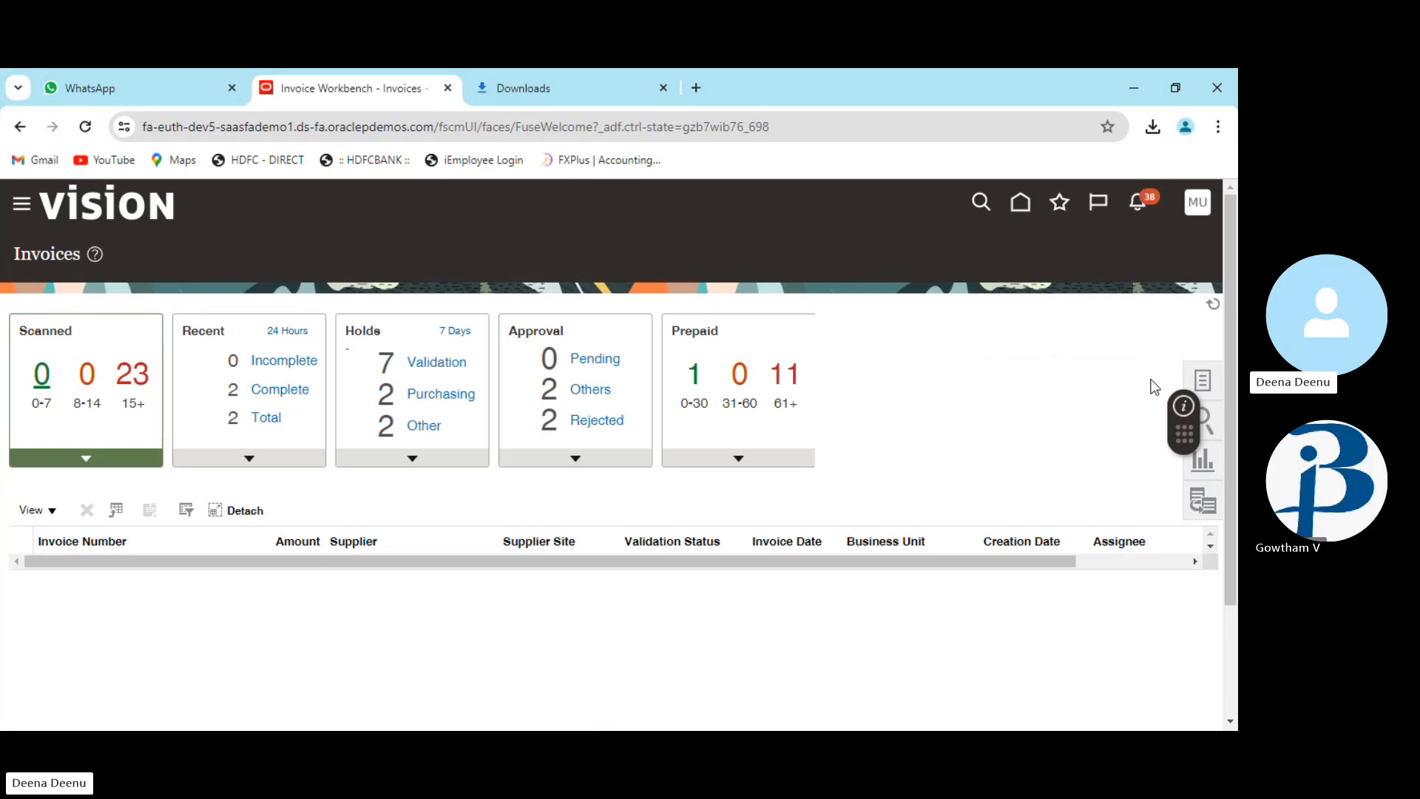
# Open the Create Accounting task for invoices, review its parameters, and cancel the request
pyautogui.click(1204, 393)
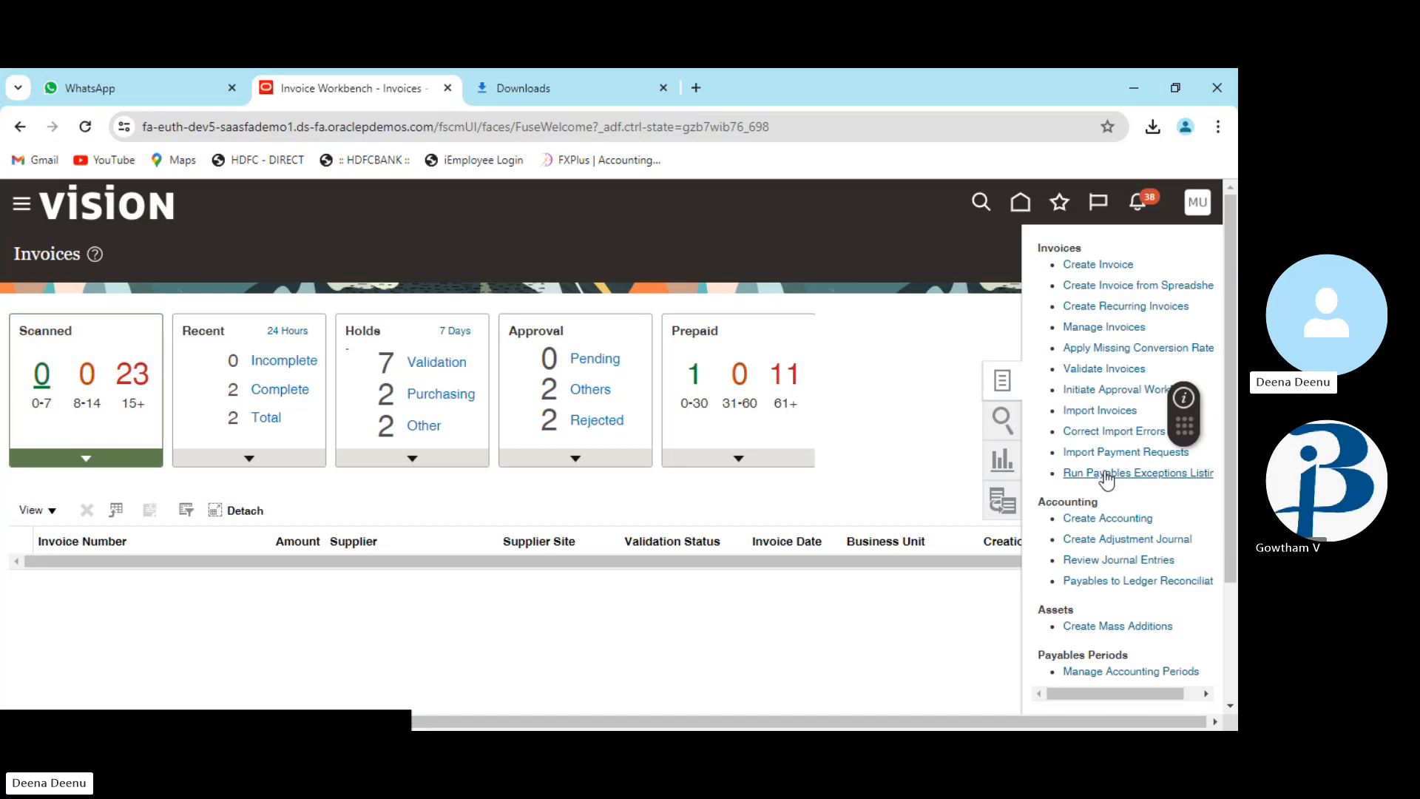
pyautogui.click(1098, 520)
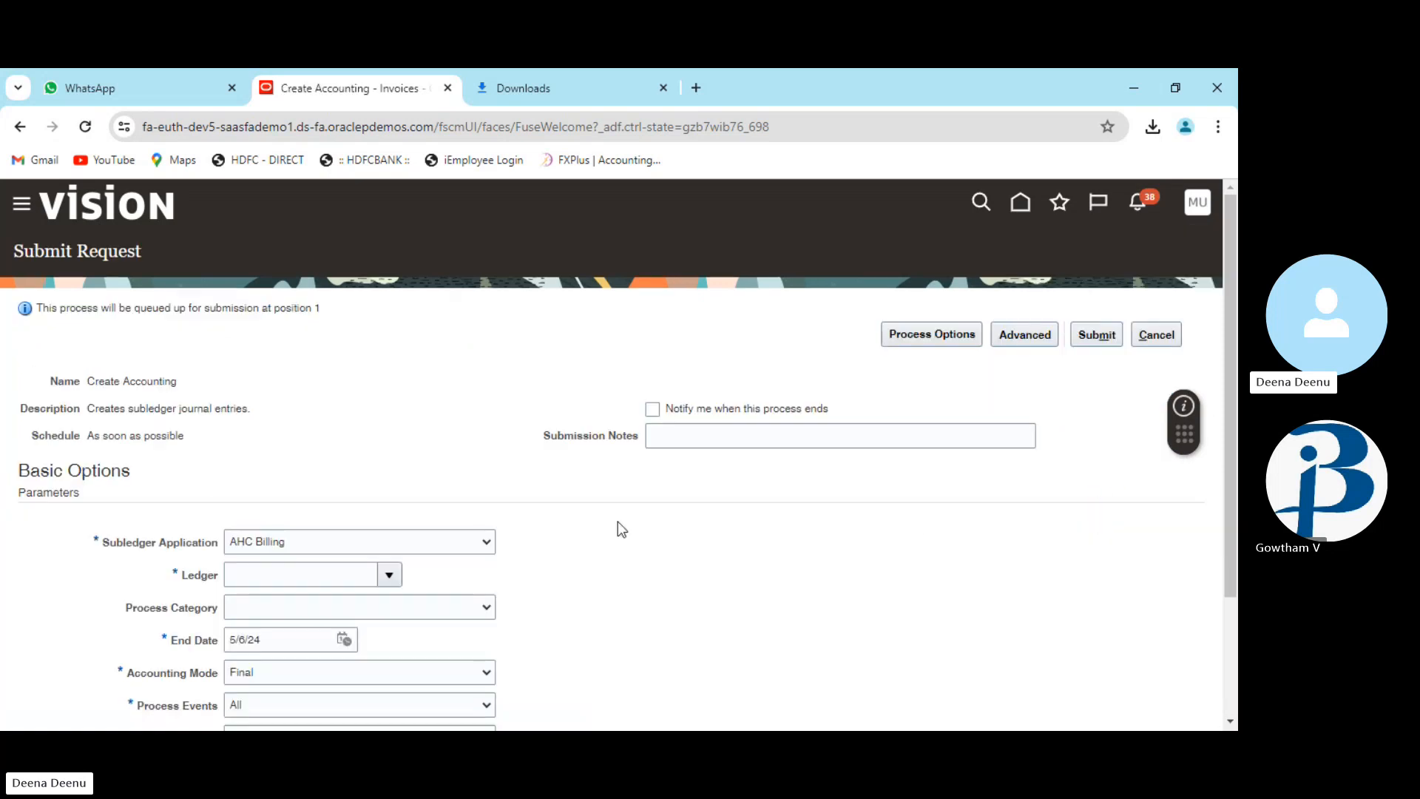
pyautogui.scroll(-3, 618, 521)
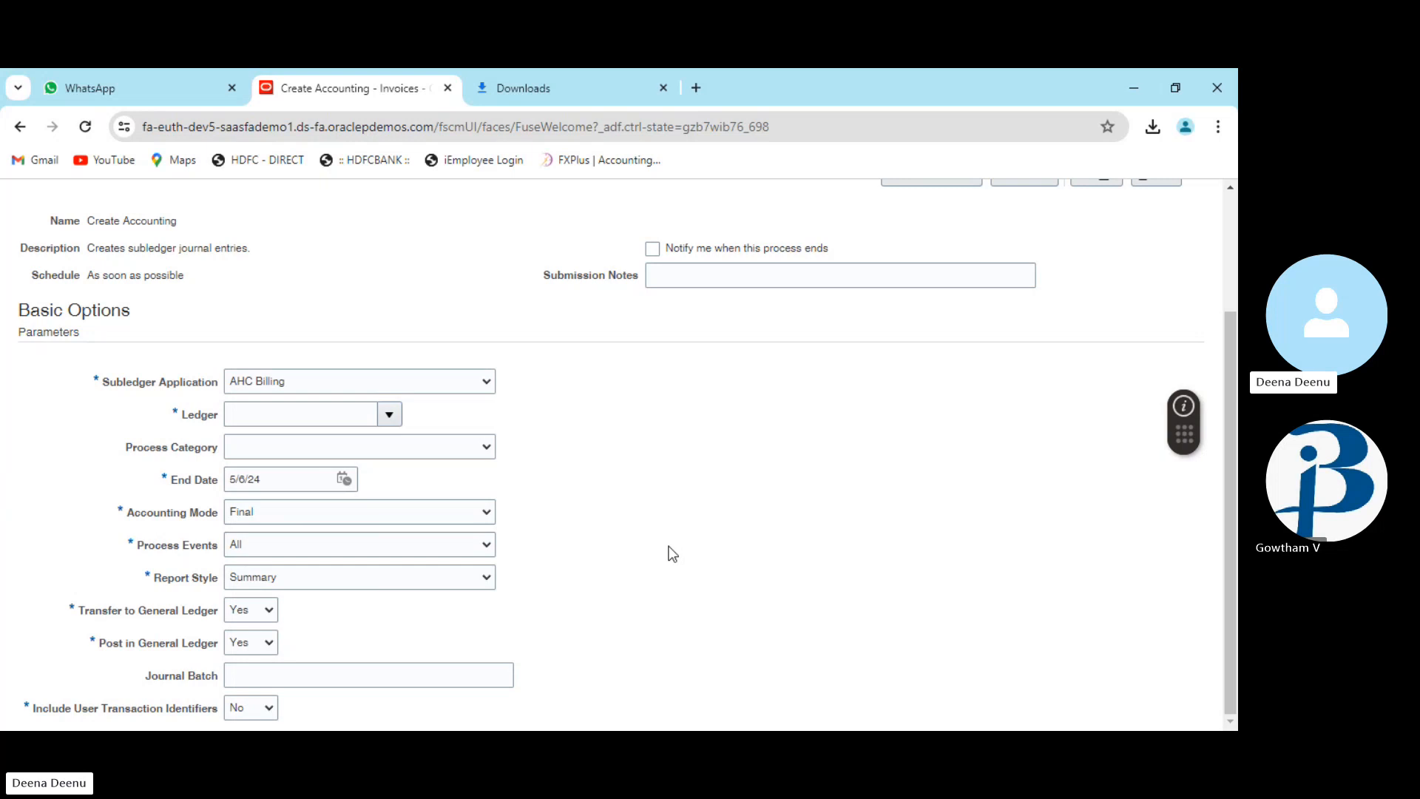
pyautogui.scroll(3, 670, 552)
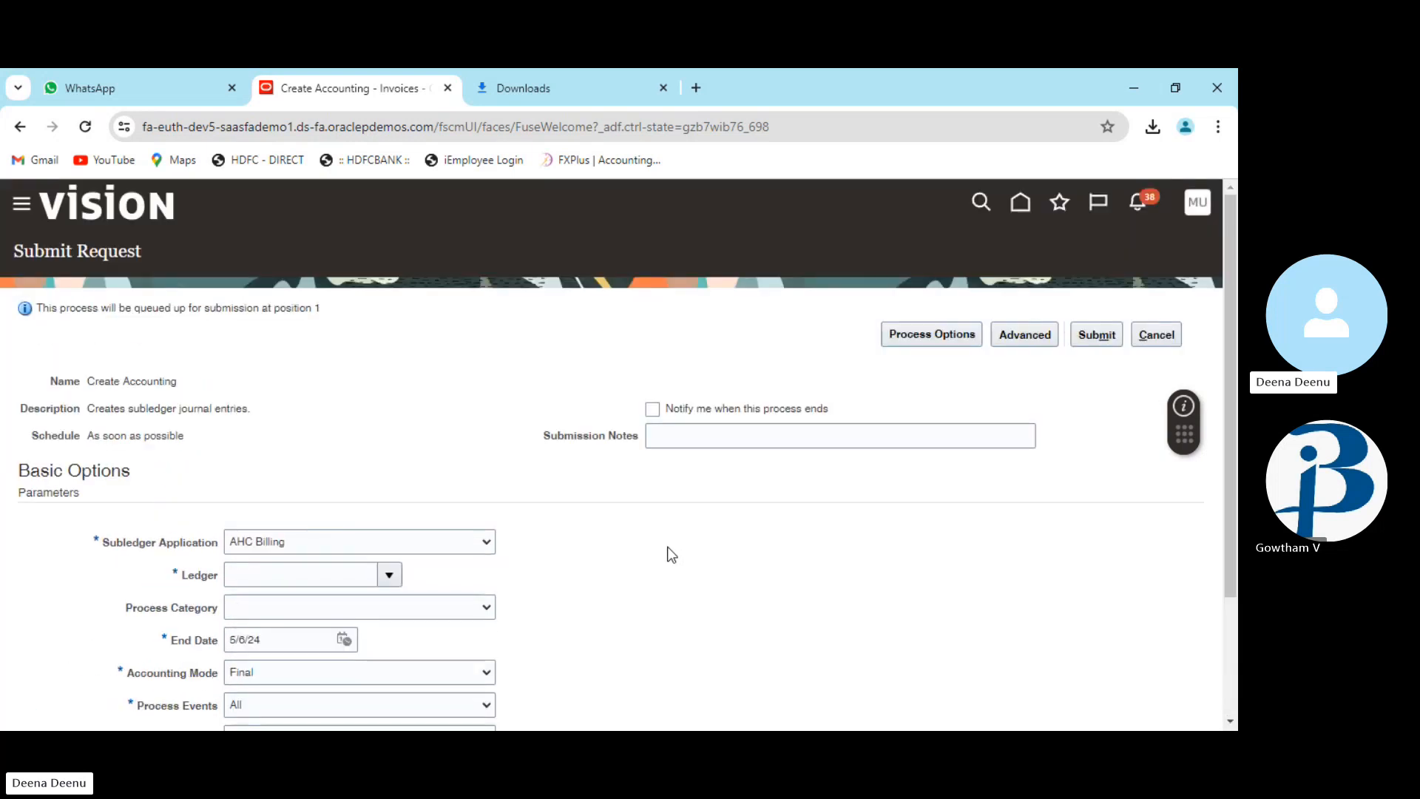
pyautogui.click(1152, 345)
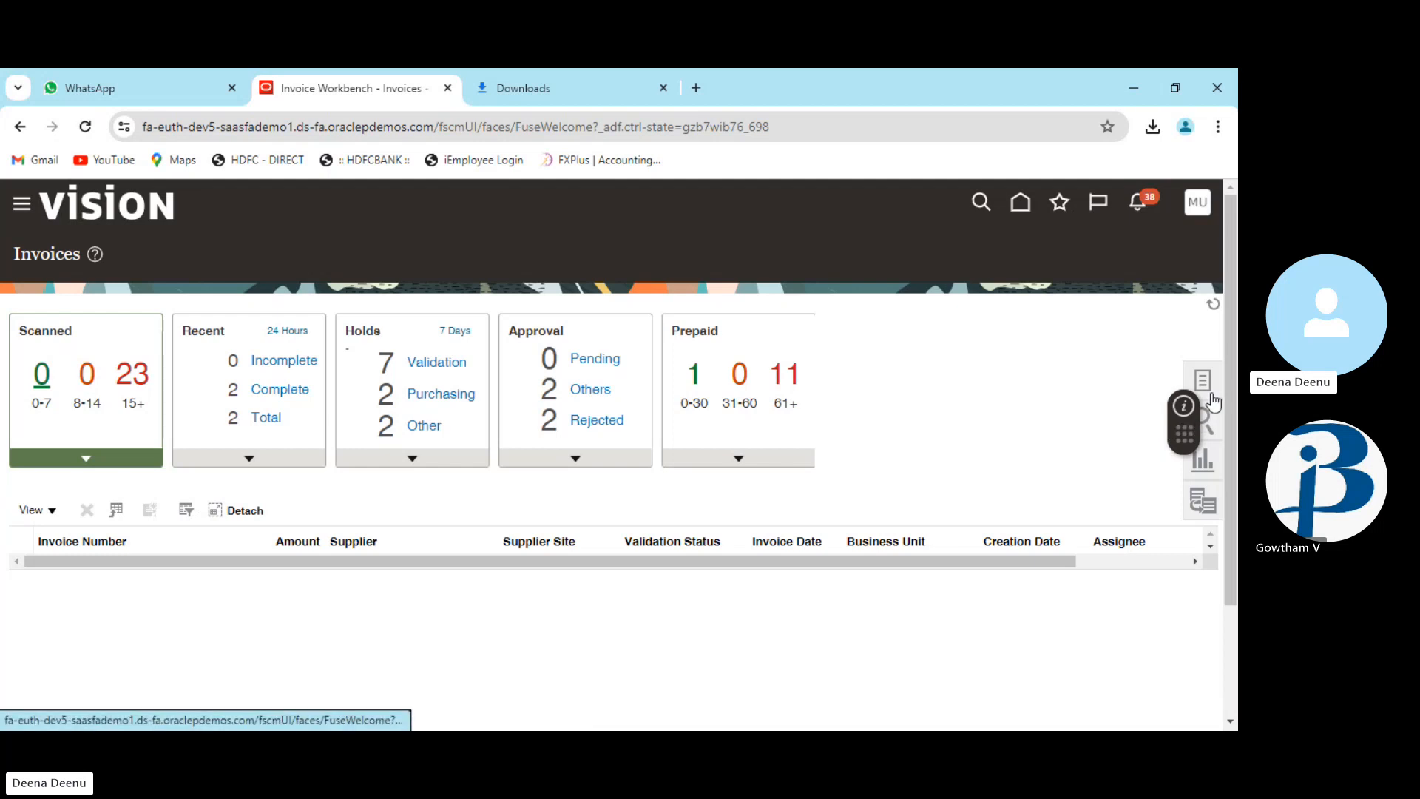
# Download the CreateRecurringInvoices.xlsm spreadsheet using the Create Recurring Invoices task, and close the task list
pyautogui.click(1206, 386)
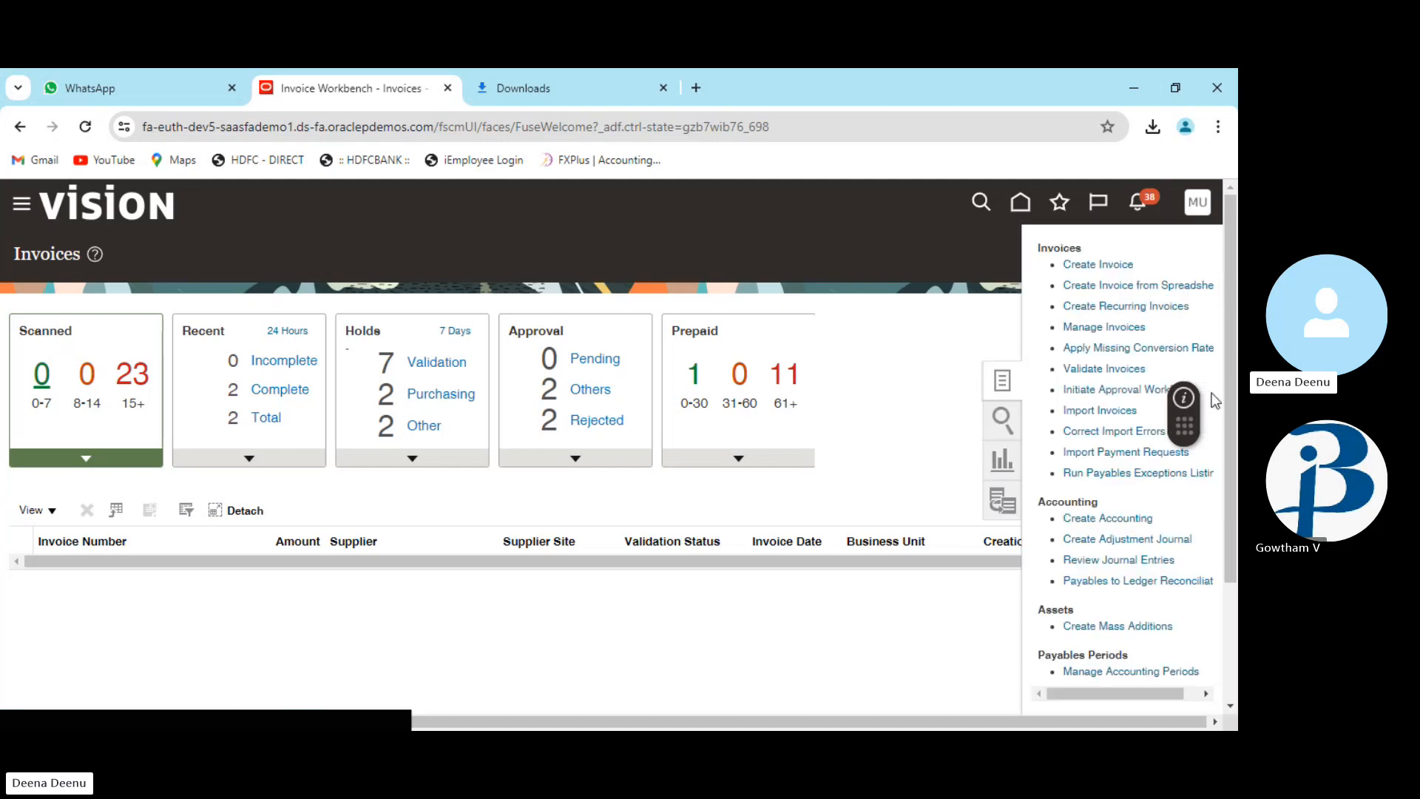
pyautogui.click(1088, 309)
pyautogui.scroll(-3, 1093, 487)
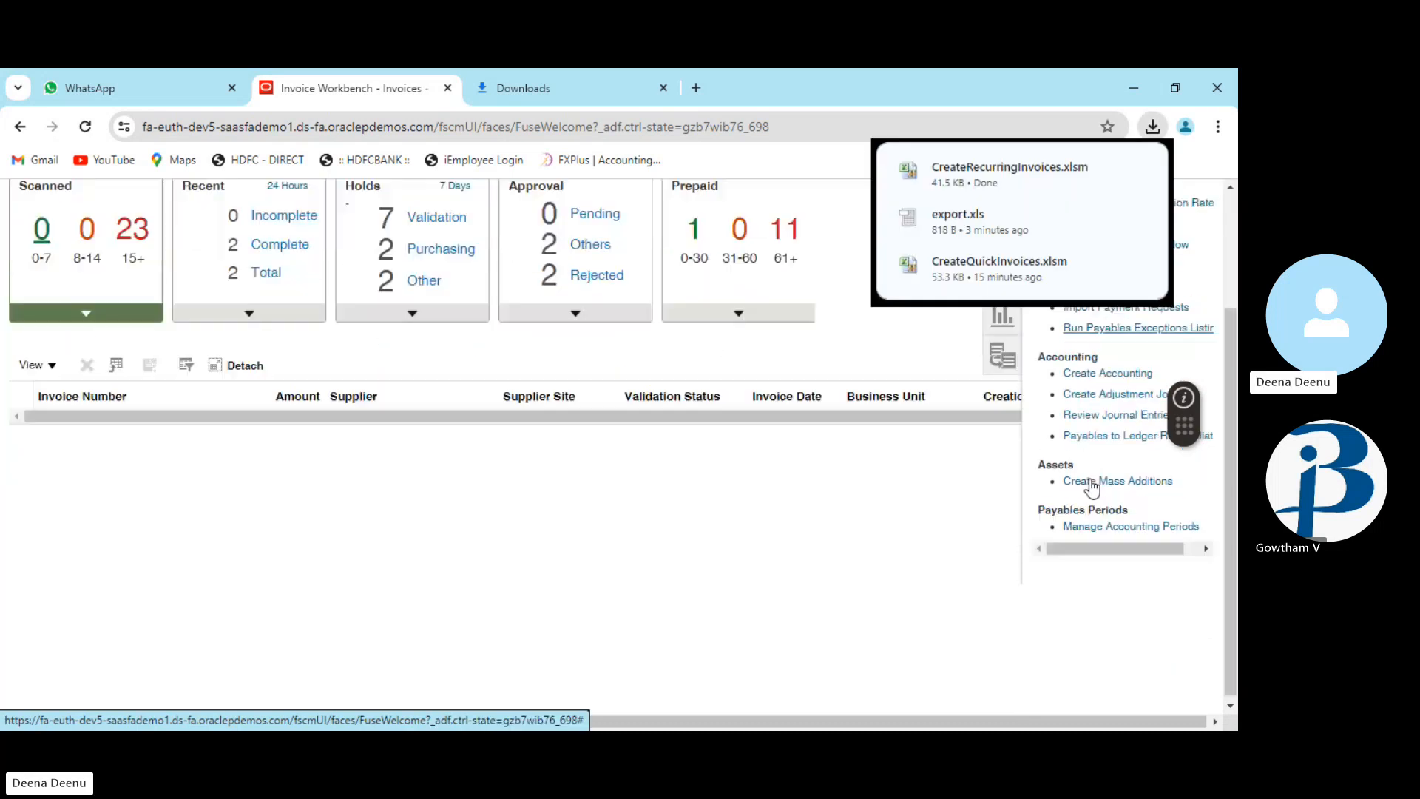
pyautogui.scroll(3, 908, 387)
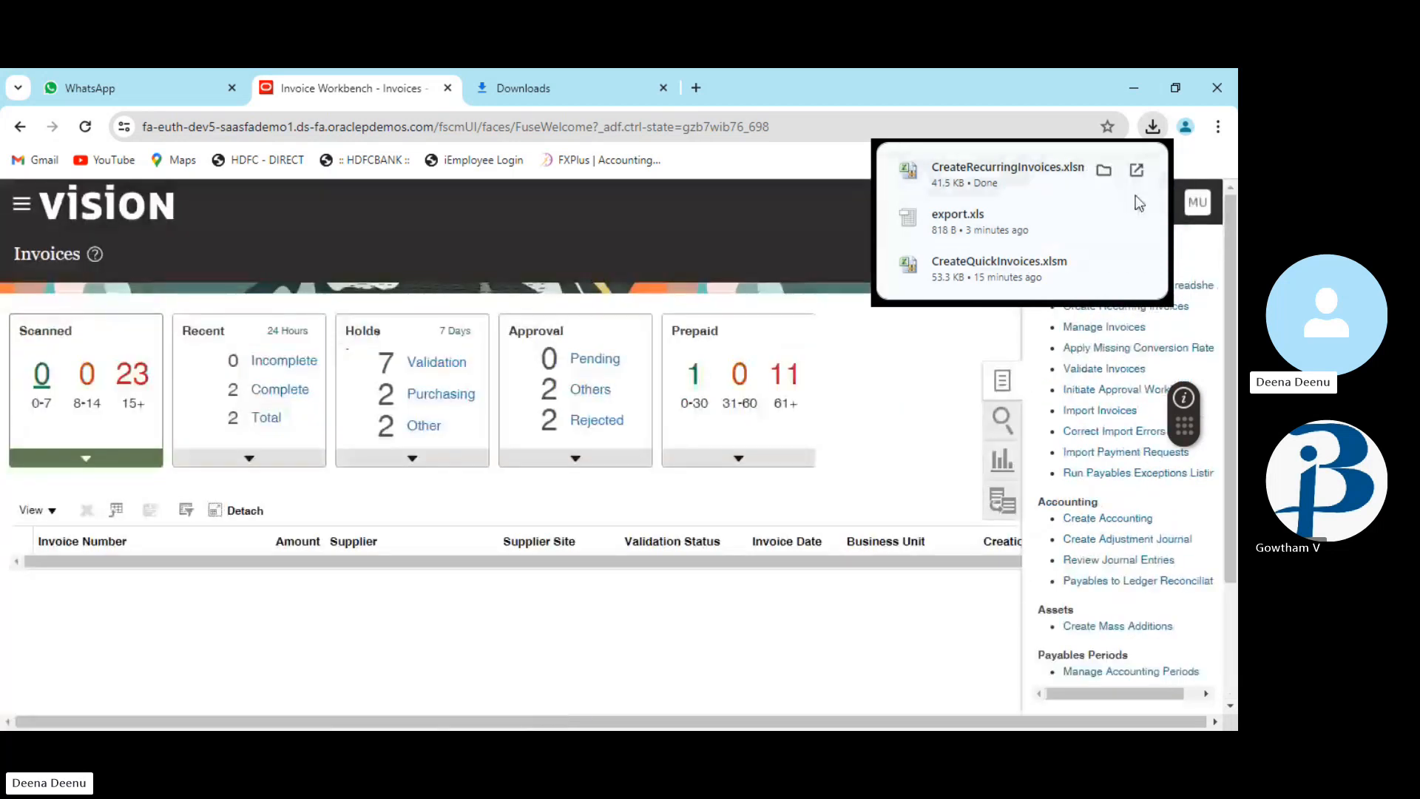
pyautogui.click(737, 643)
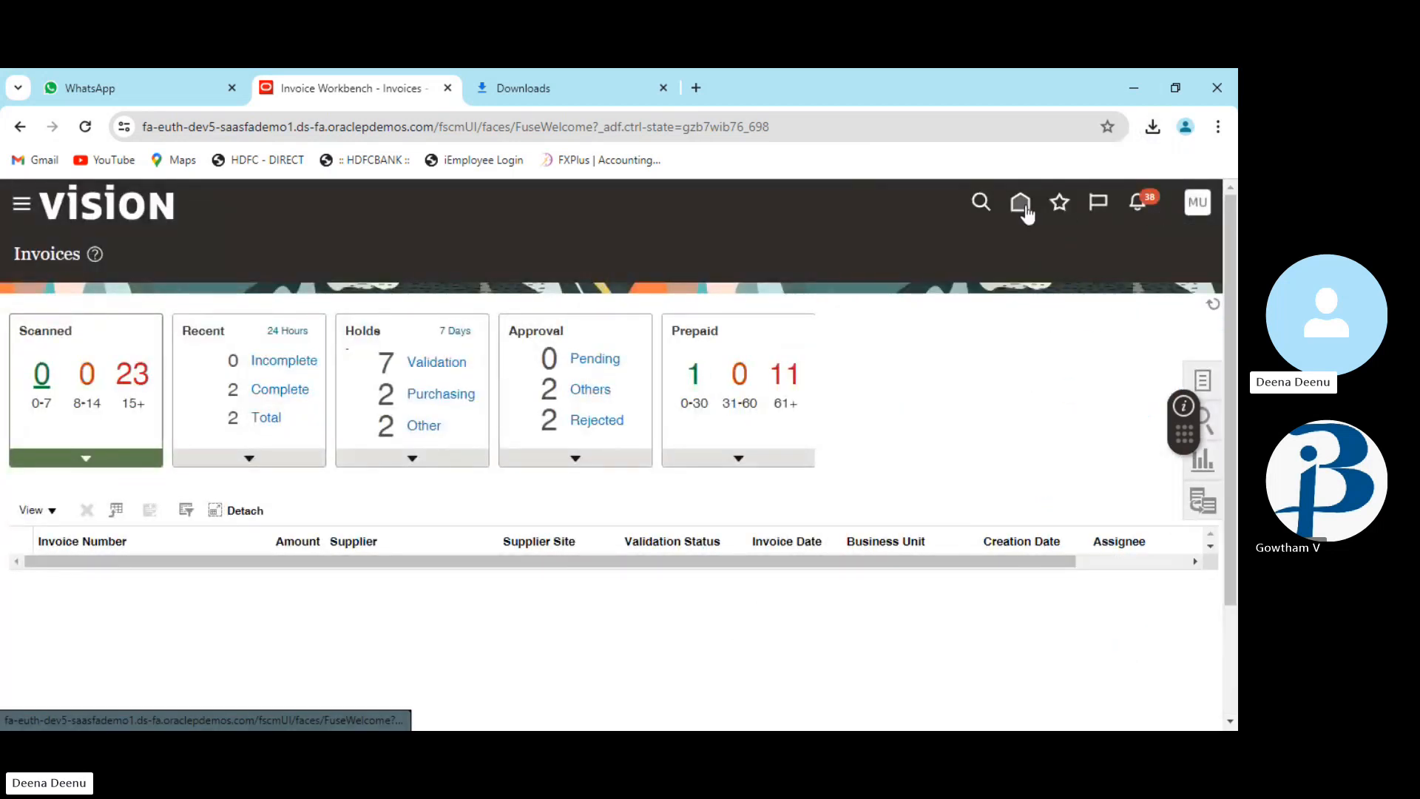
# Open Setup and Maintenance for Financials and look over the required setup tasks of the Payables functional area
pyautogui.click(1195, 206)
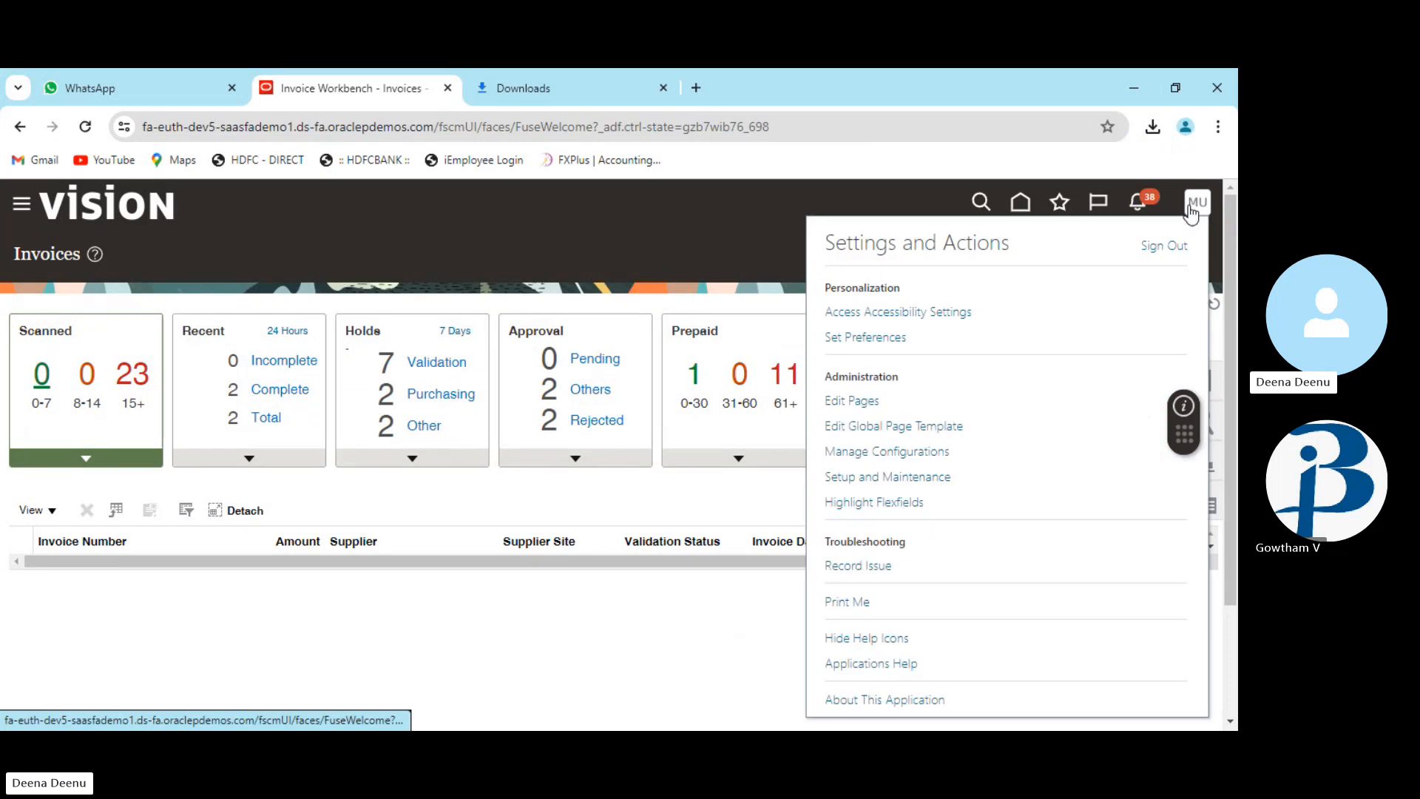
pyautogui.click(1195, 206)
pyautogui.click(1191, 213)
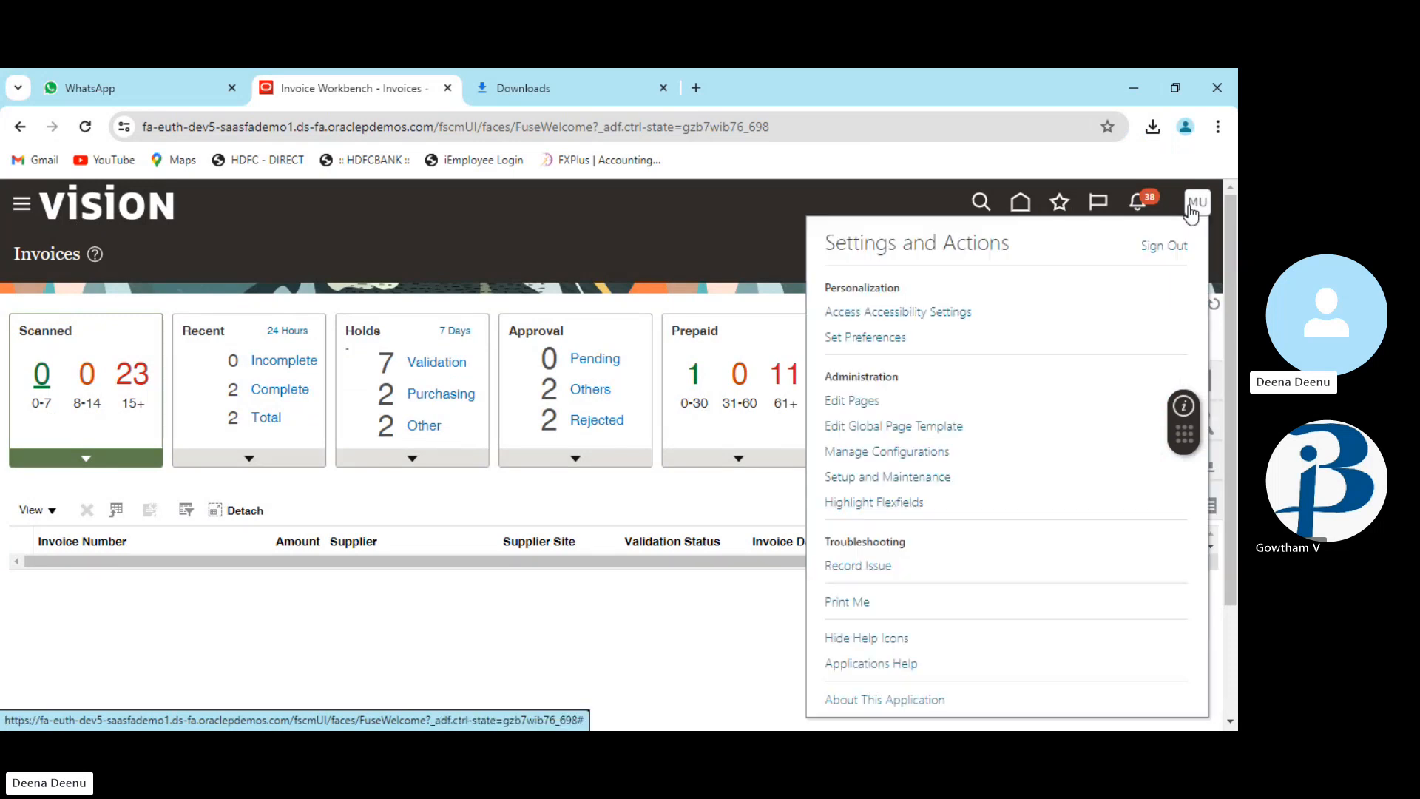
pyautogui.click(890, 475)
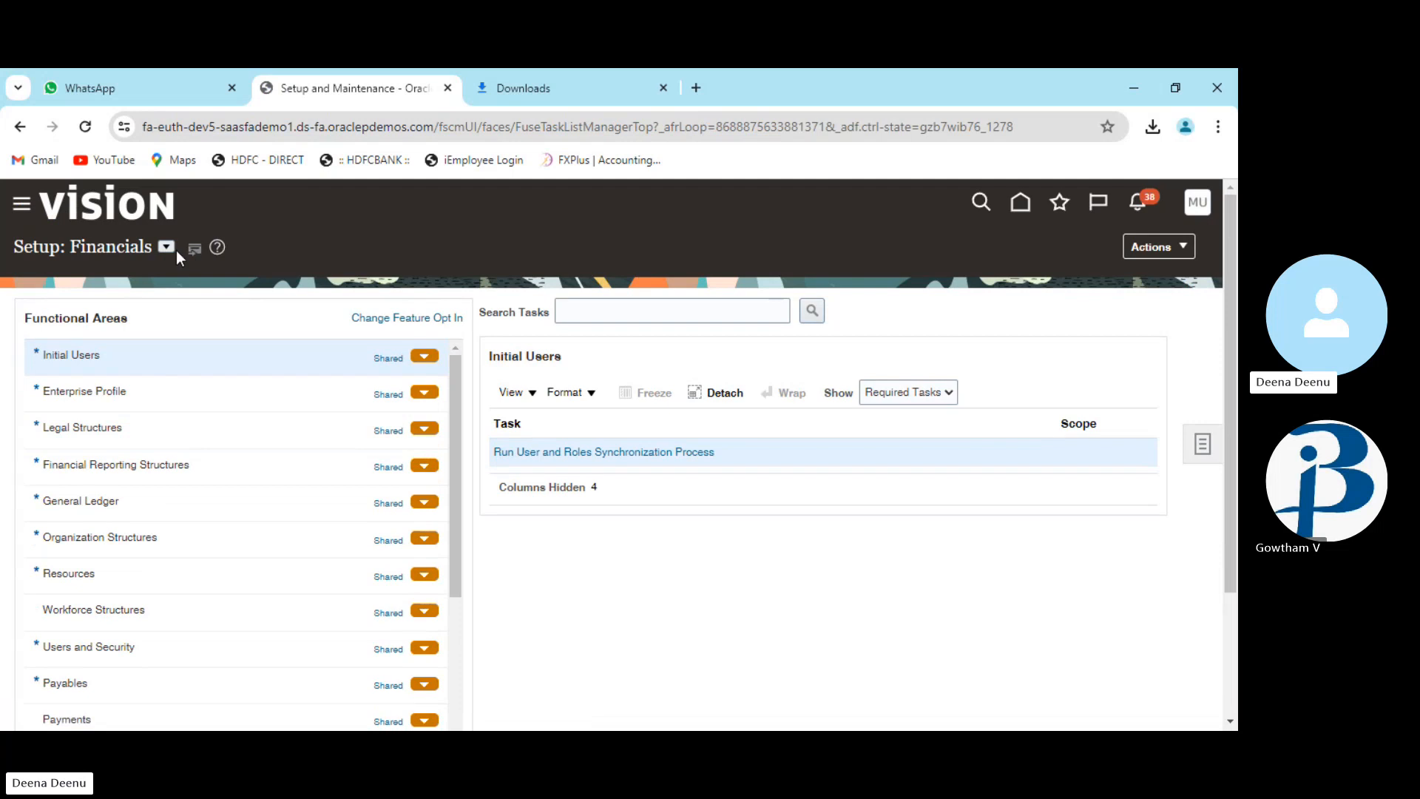
pyautogui.scroll(-3, 164, 474)
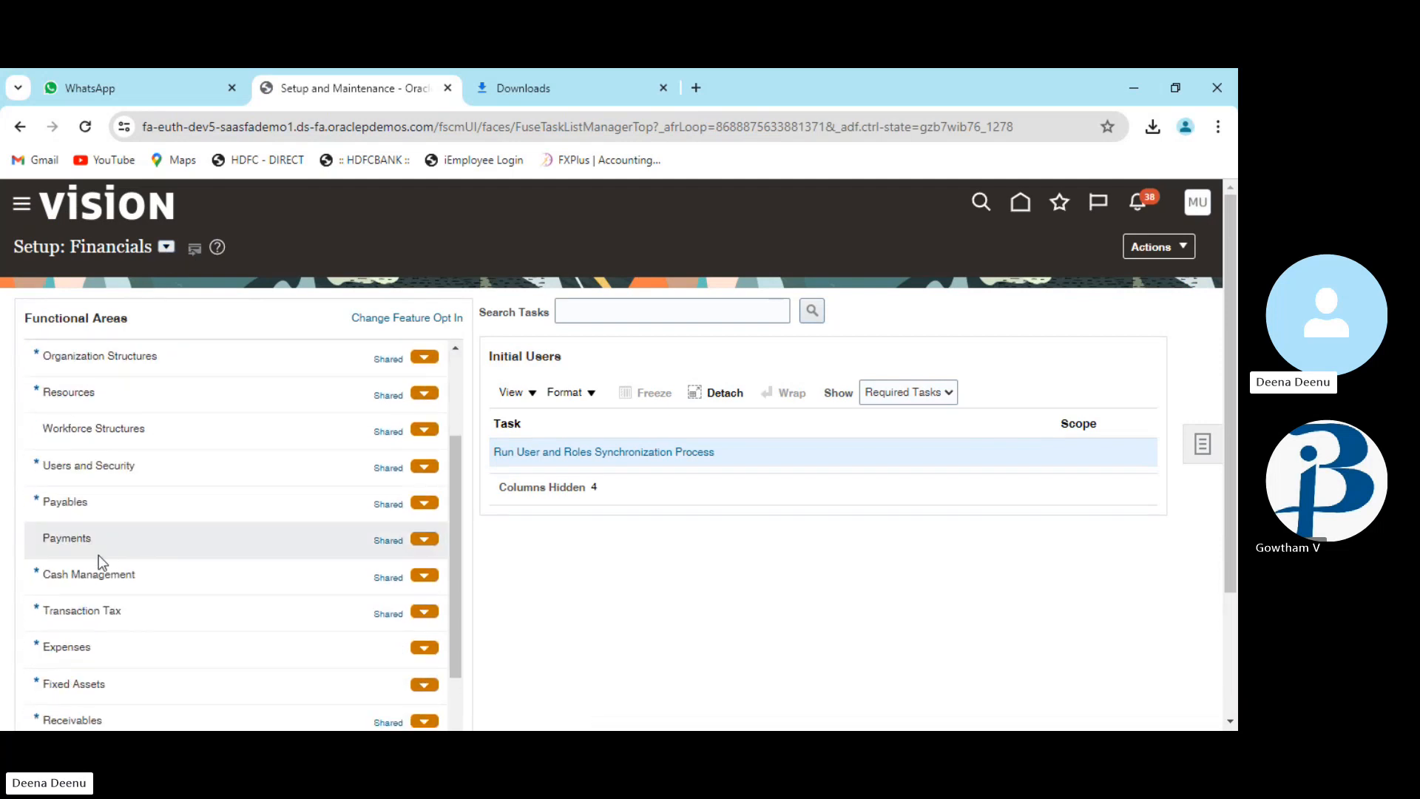
pyautogui.click(83, 511)
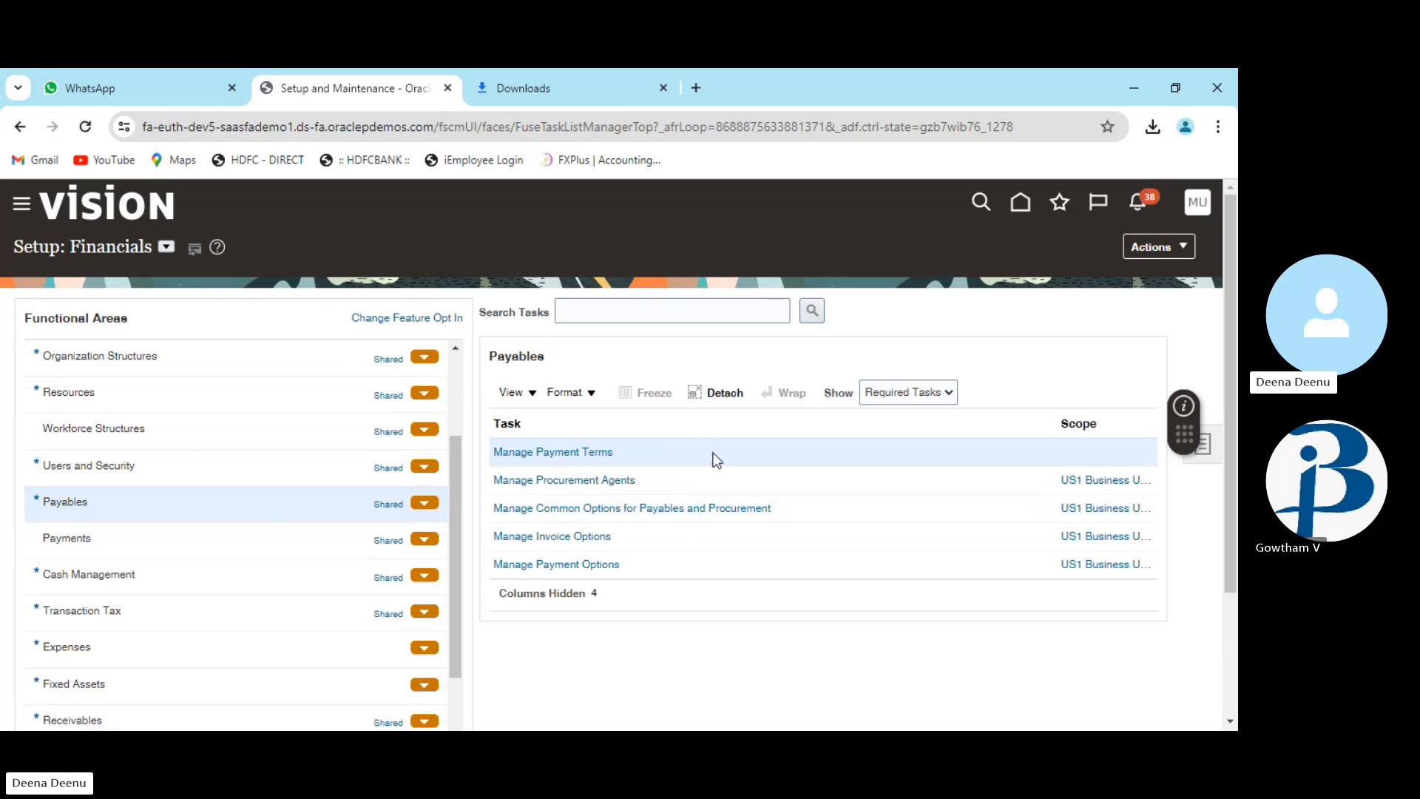
# Go from the home page to the Payments work area under Payables and look over its overview sections
pyautogui.click(1015, 201)
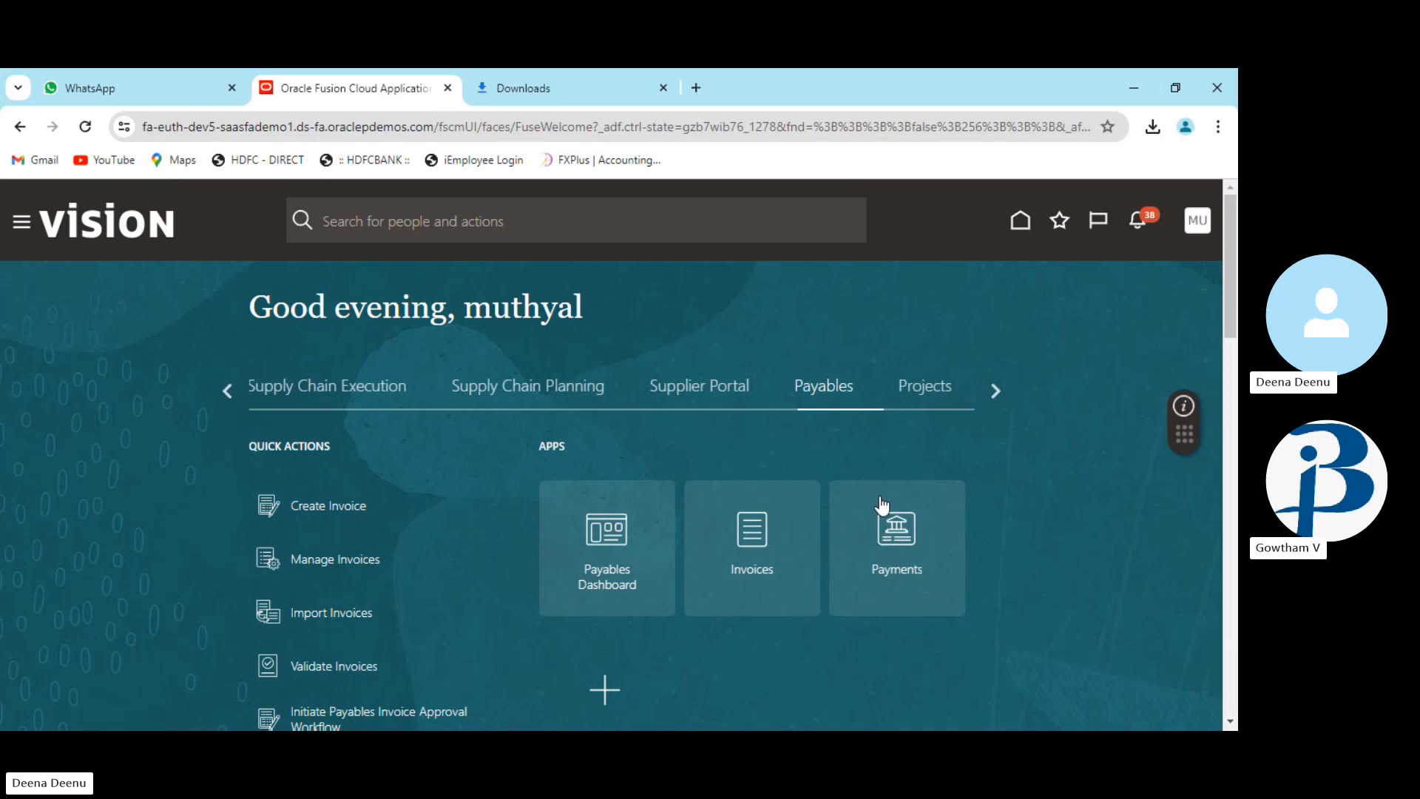
pyautogui.click(880, 505)
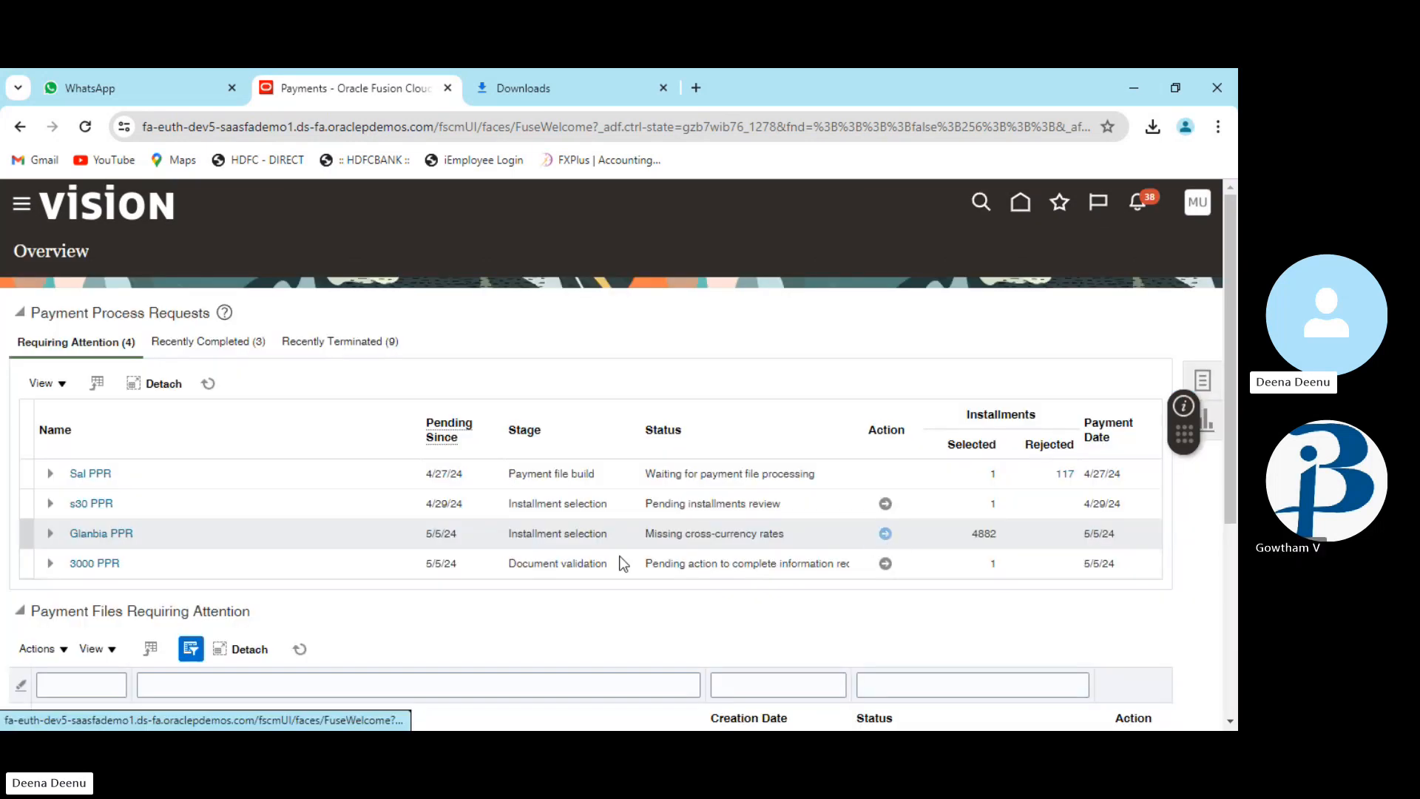
pyautogui.scroll(-4, 574, 554)
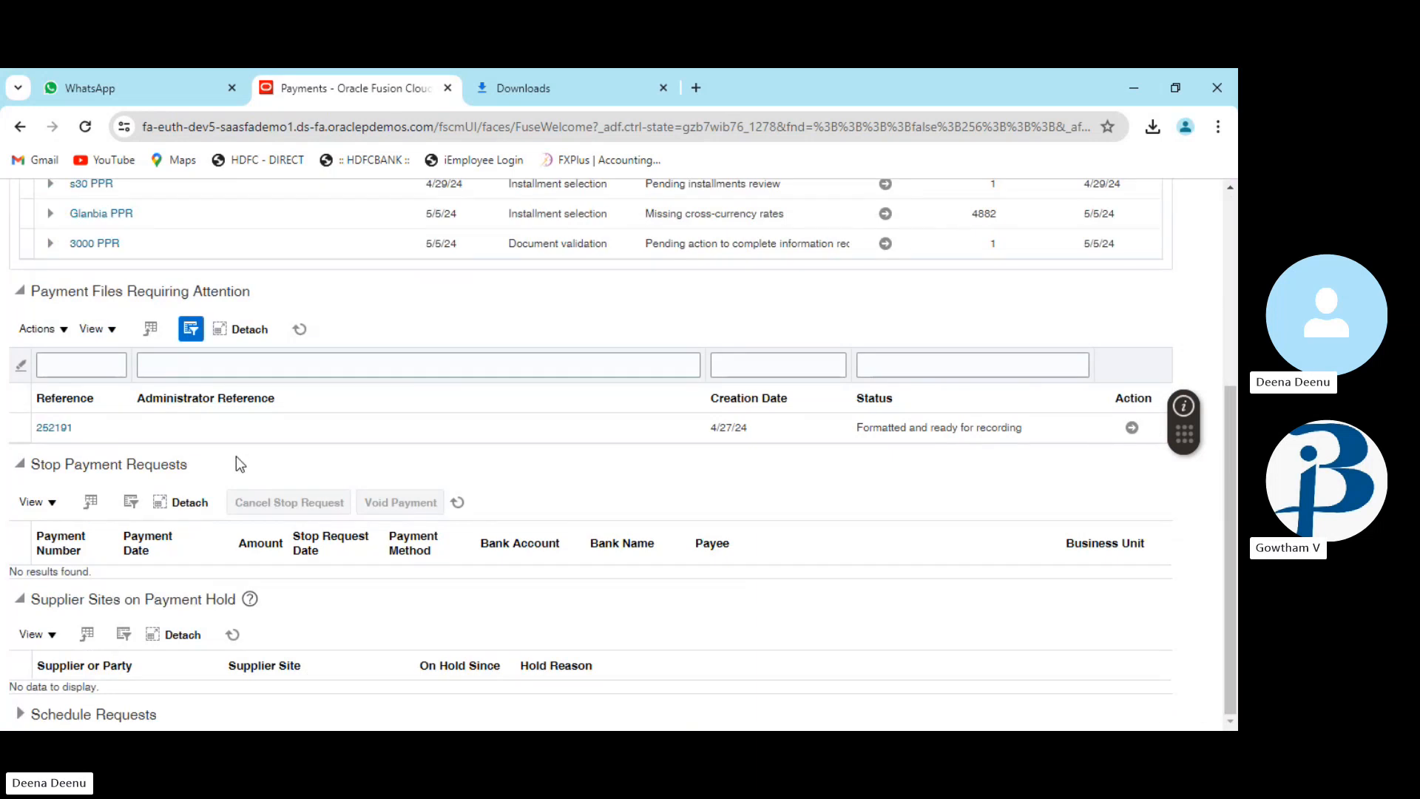
pyautogui.scroll(4, 237, 457)
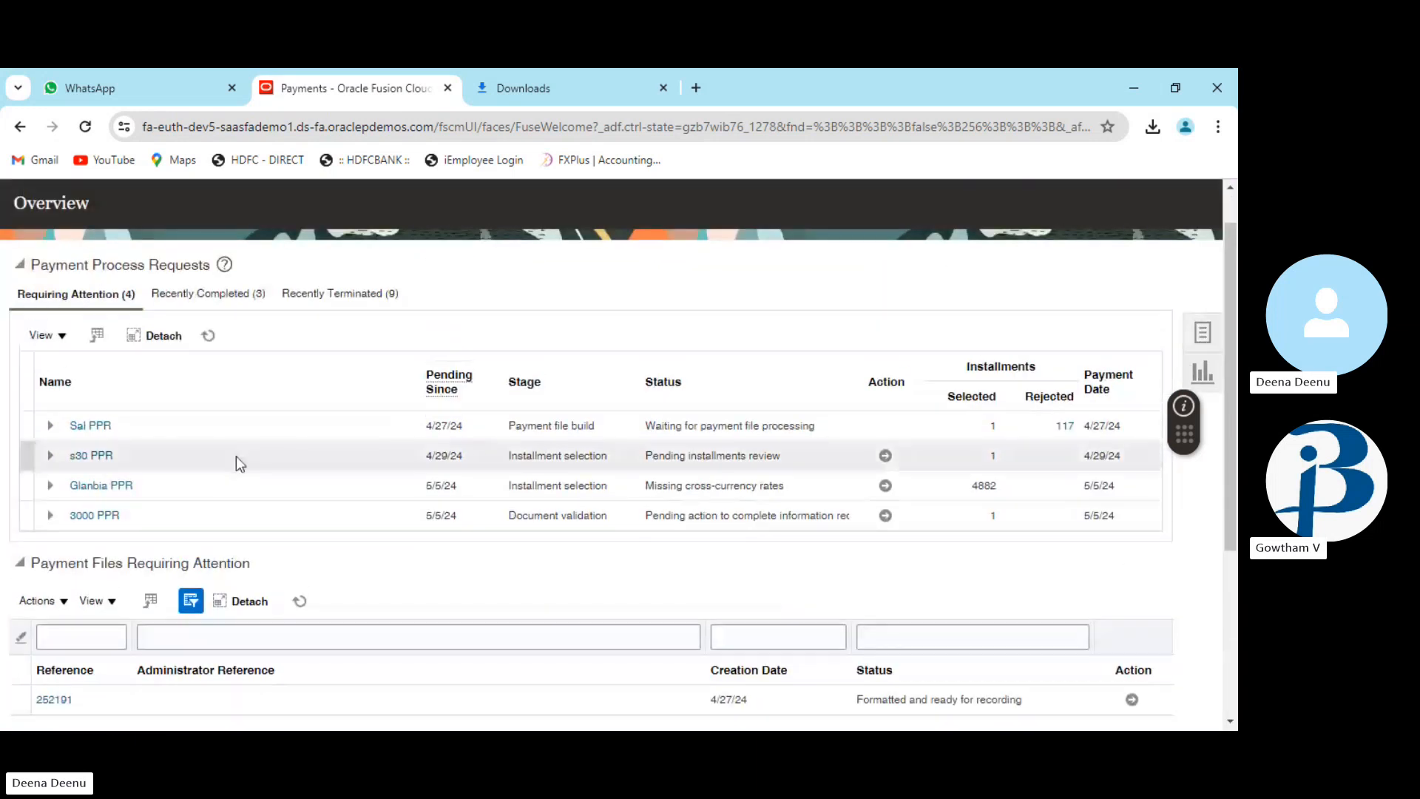
# Check the available actions and view options for payment files requiring attention, and review the stop payment requests and supplier sites on payment hold
pyautogui.click(45, 601)
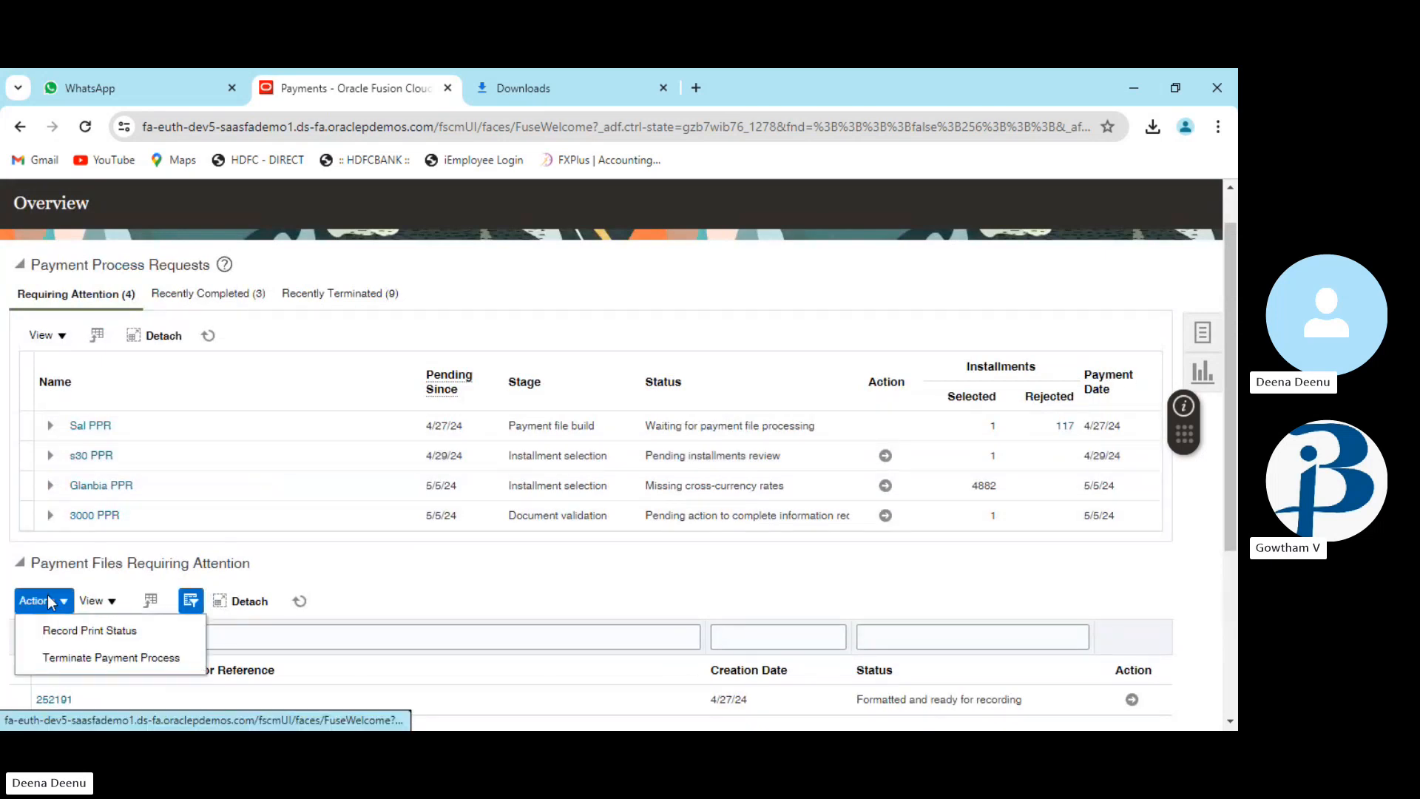
pyautogui.click(92, 601)
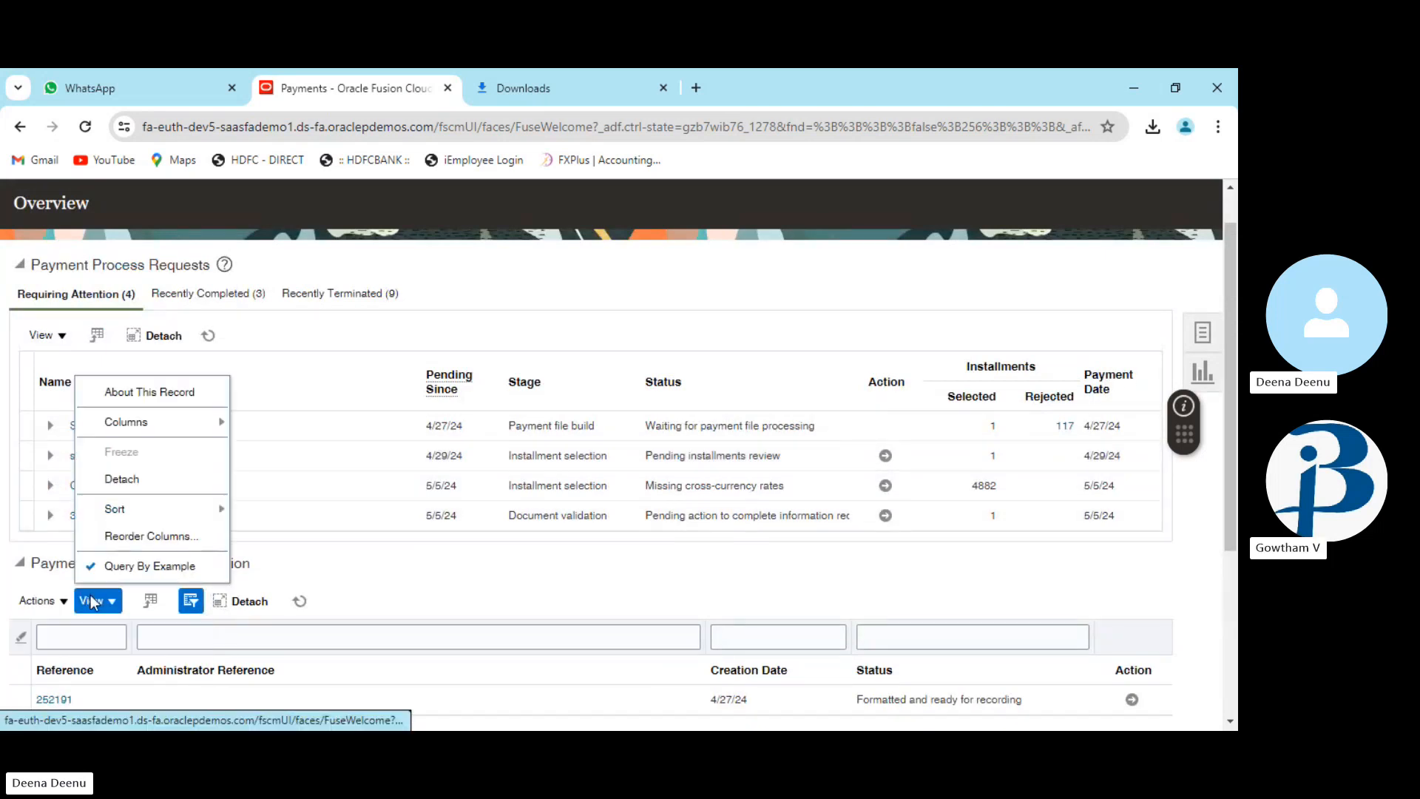
pyautogui.click(93, 601)
pyautogui.scroll(-4, 428, 595)
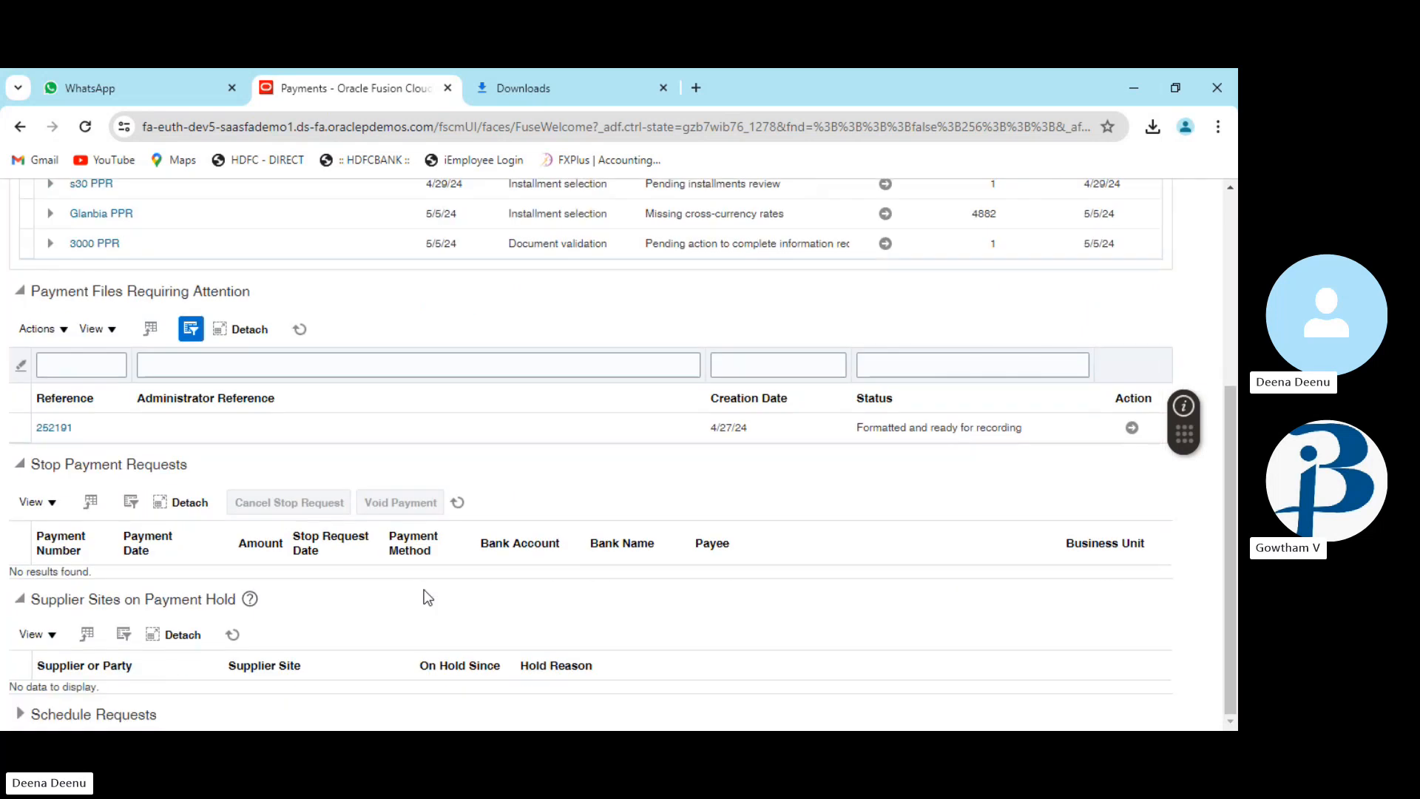
pyautogui.scroll(5, 427, 598)
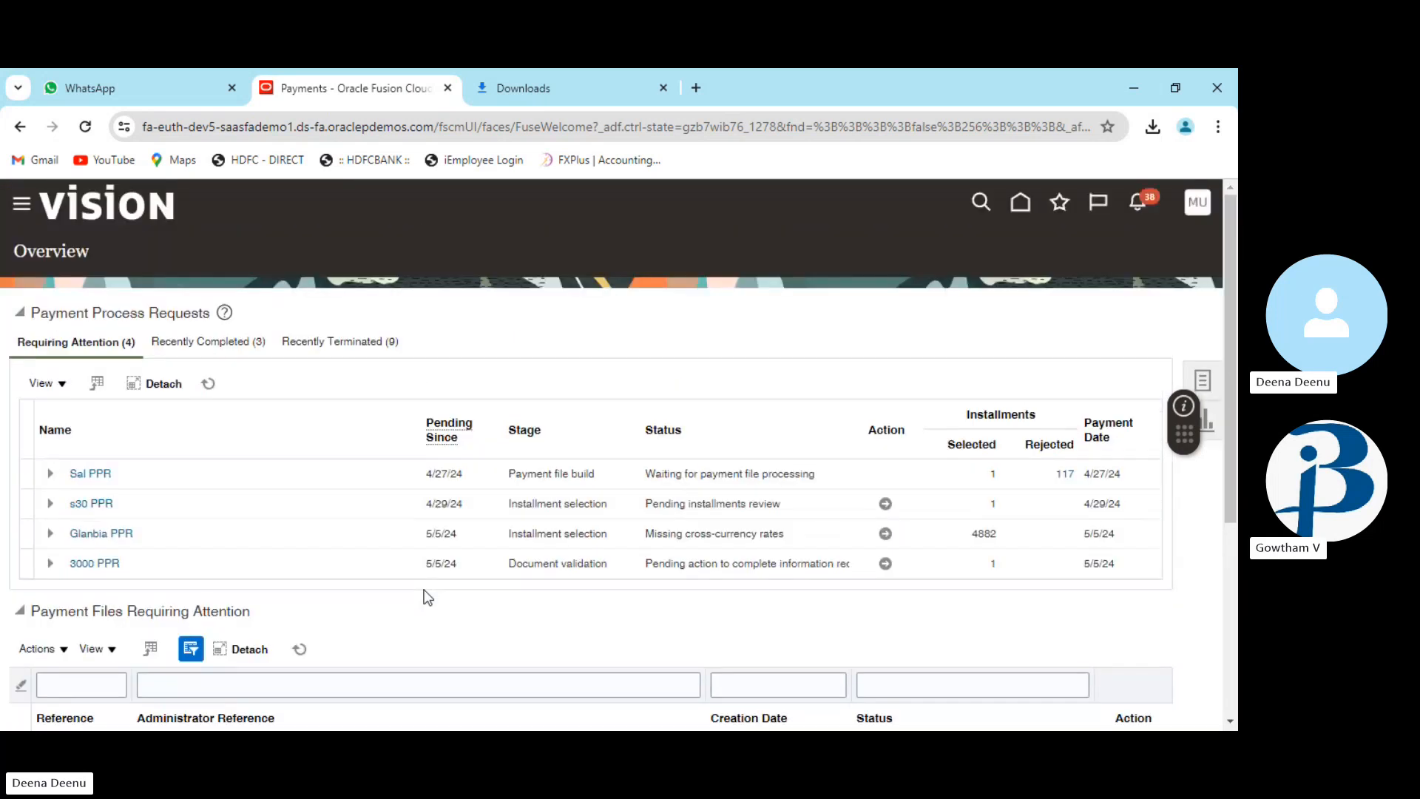
# View the recently completed payment process requests, return to those requiring attention, and review the rest of the payments overview
pyautogui.click(220, 342)
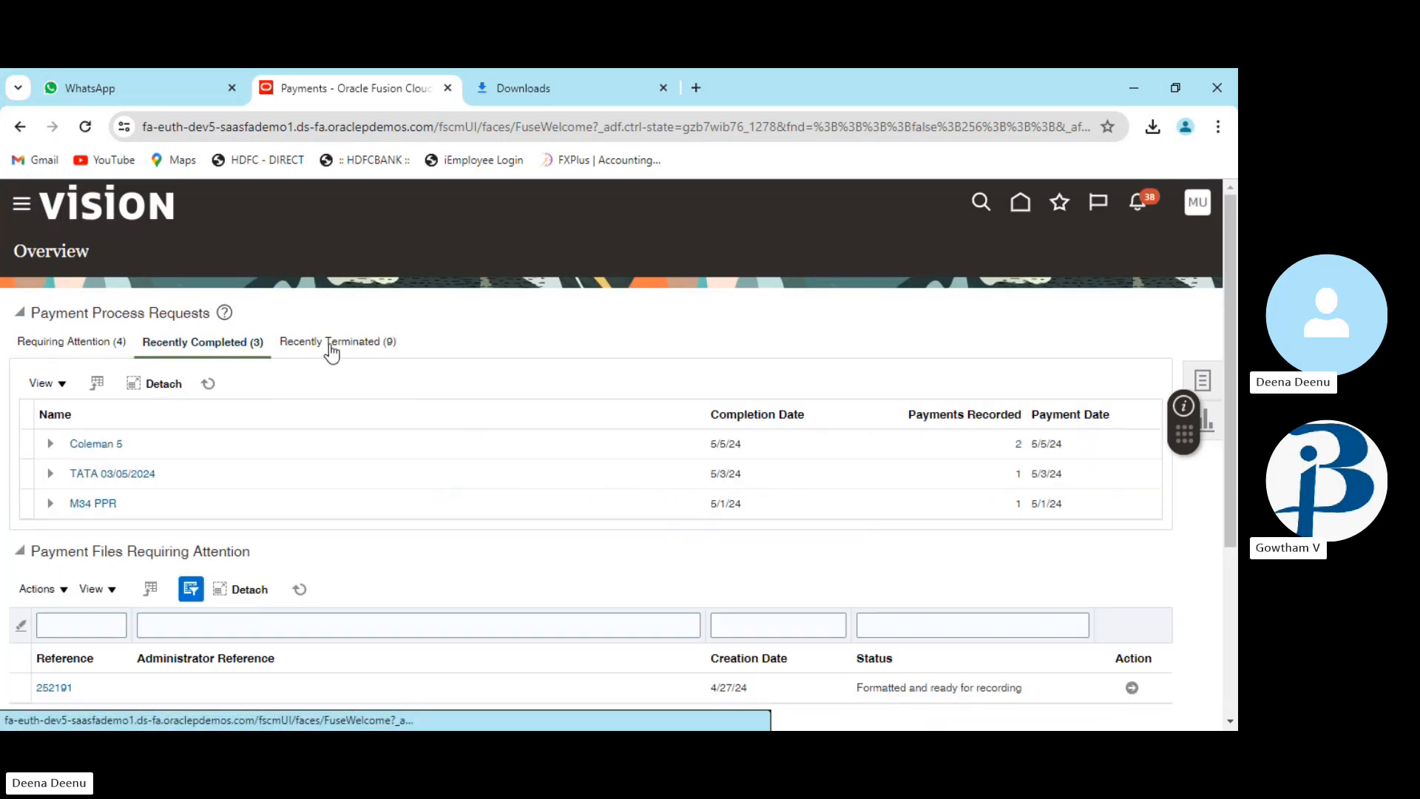
pyautogui.click(78, 344)
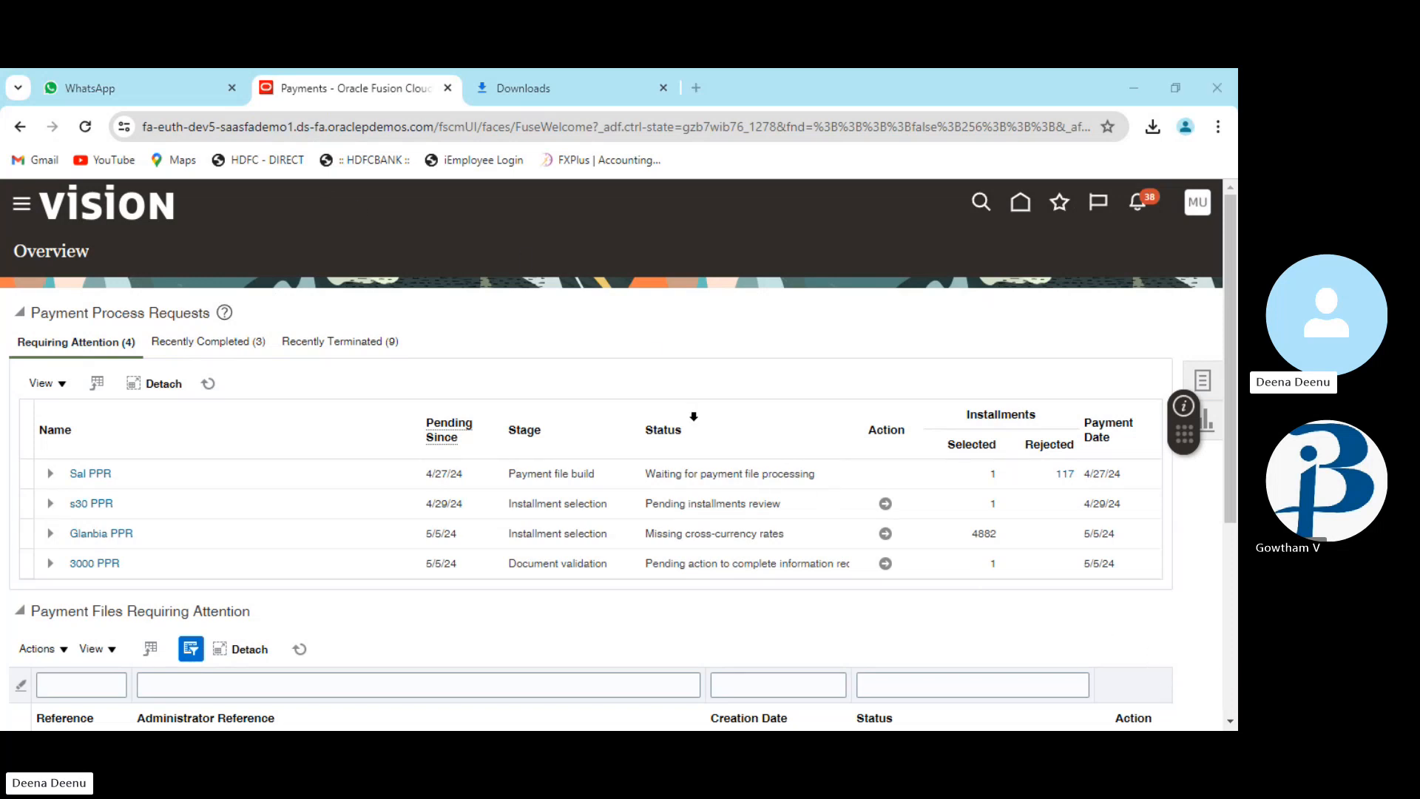
pyautogui.scroll(-3, 751, 458)
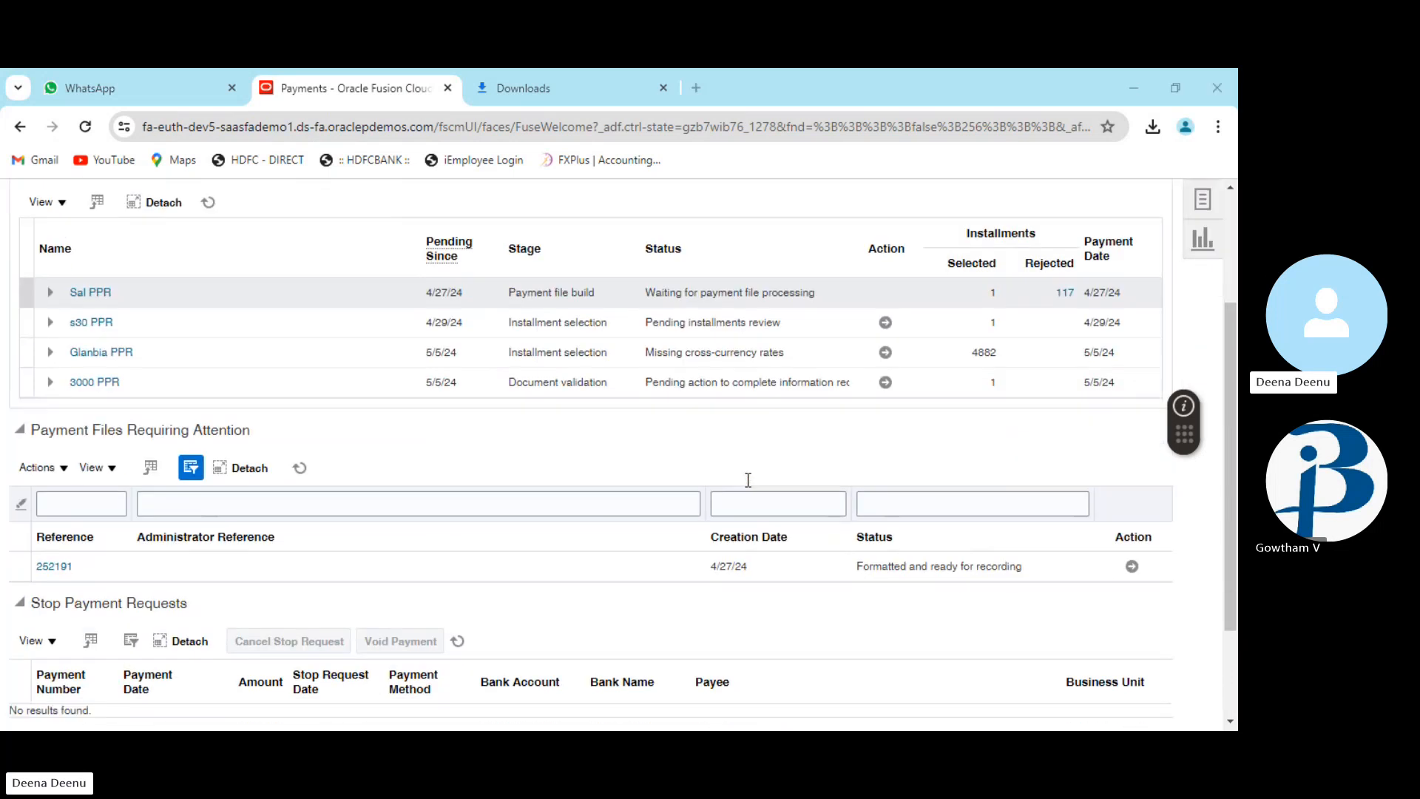
pyautogui.scroll(-2, 748, 480)
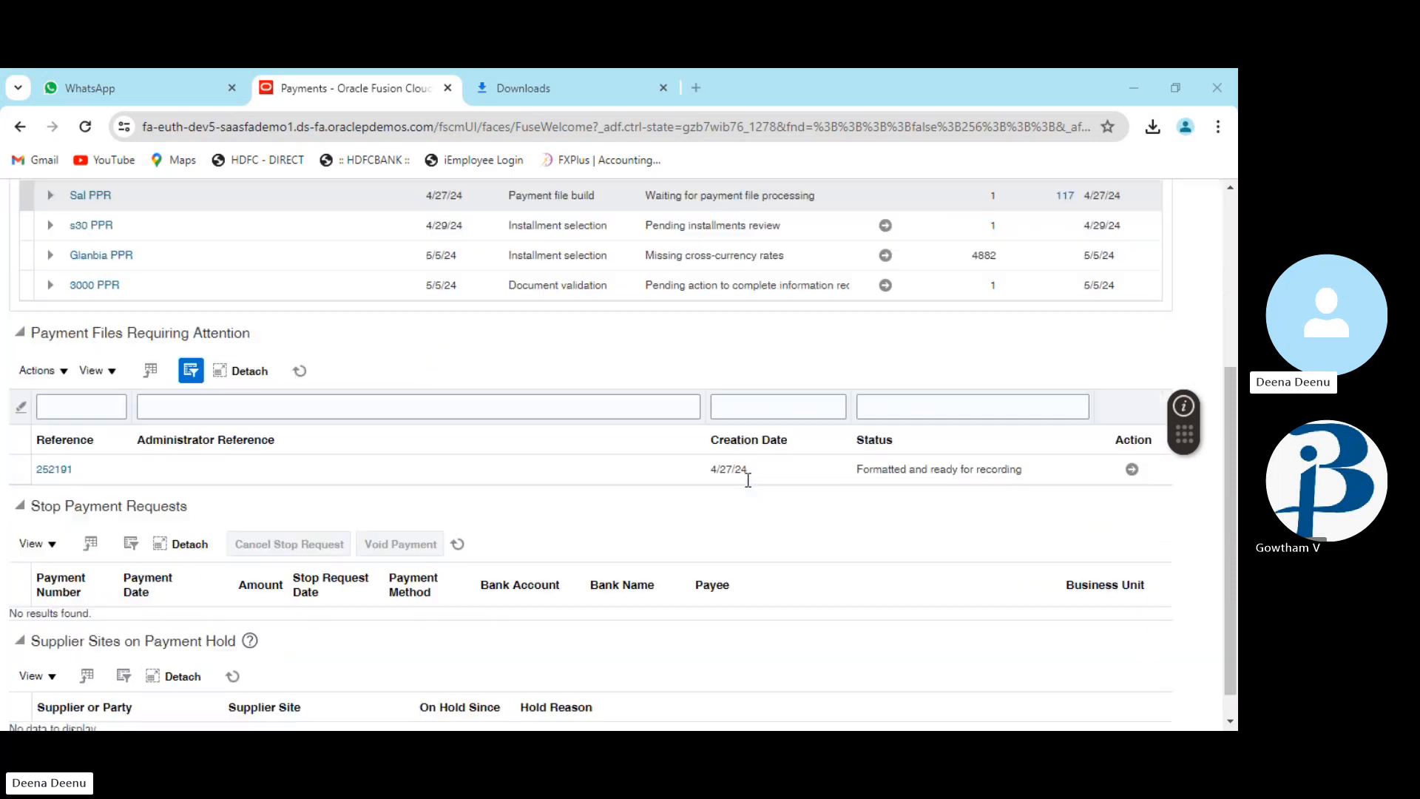
pyautogui.scroll(5, 747, 481)
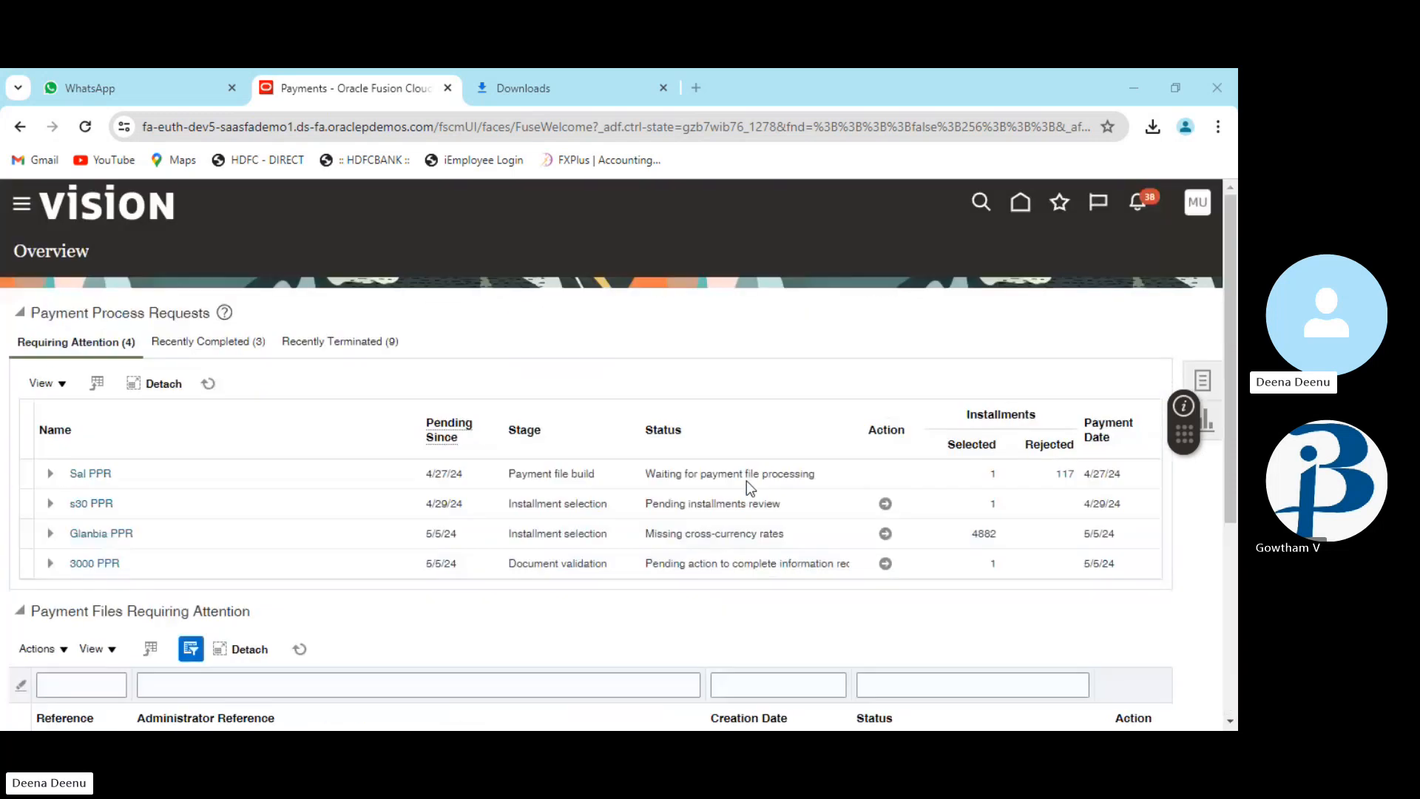